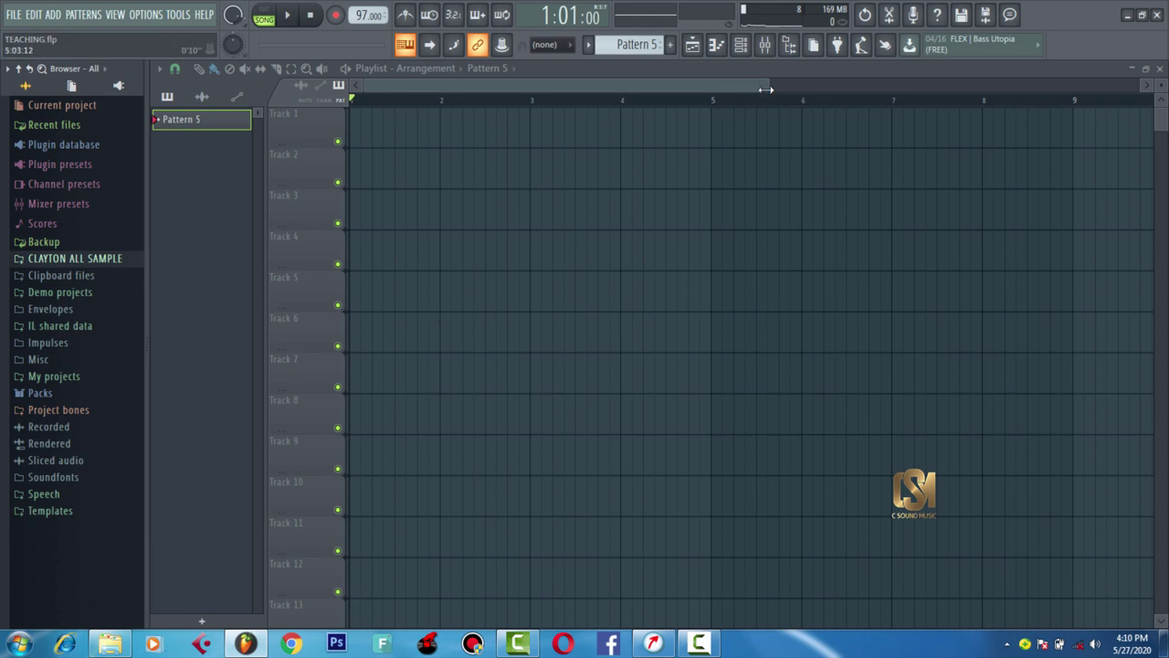
# - Show the channel rack over the playlist and expand the SAMPLE RICH folder inside CLAYTON ALL SAMPLE
pyautogui.moveTo(766, 88); pyautogui.dragTo(737, 88)
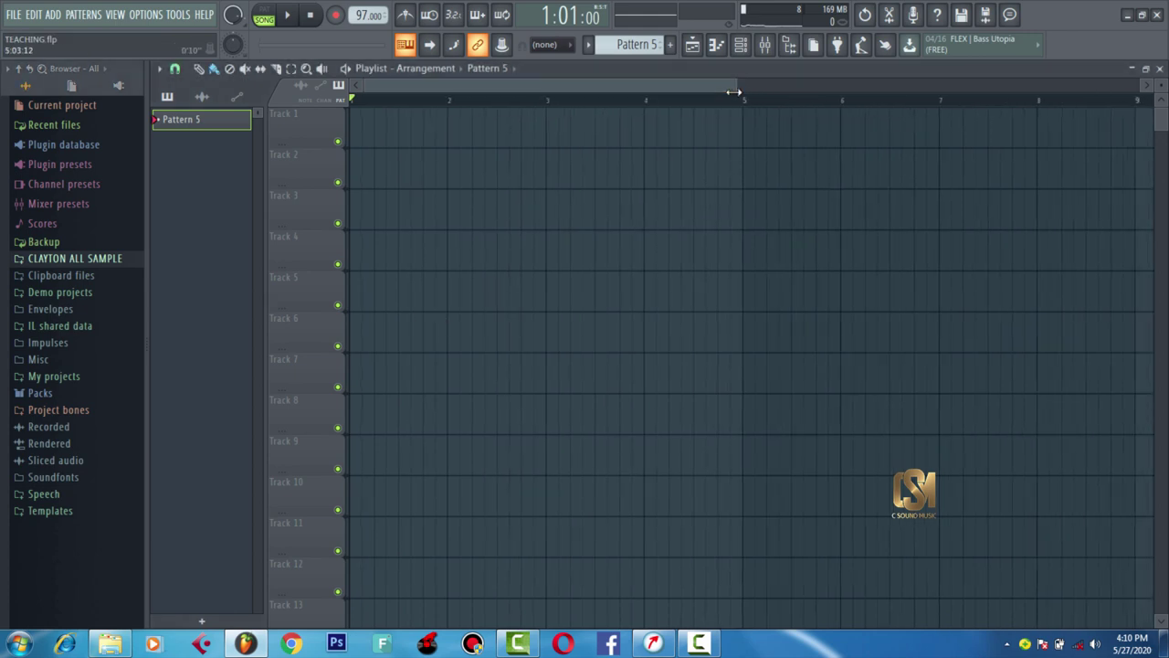
pyautogui.click(741, 45)
pyautogui.moveTo(673, 112); pyautogui.dragTo(706, 134)
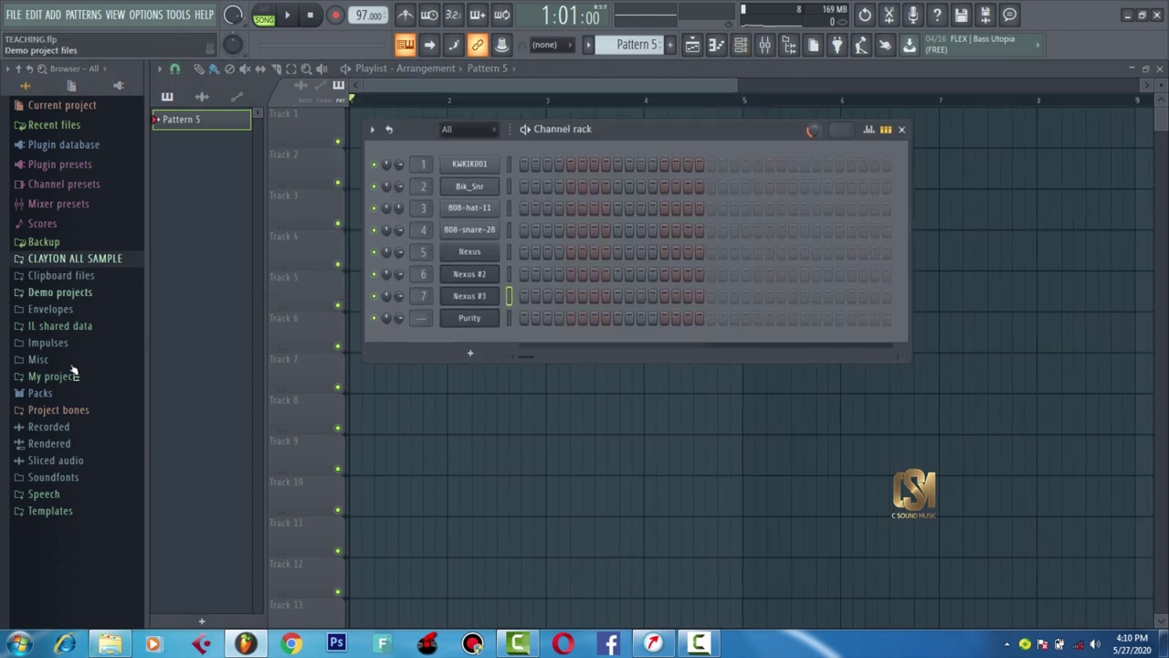
pyautogui.click(62, 260)
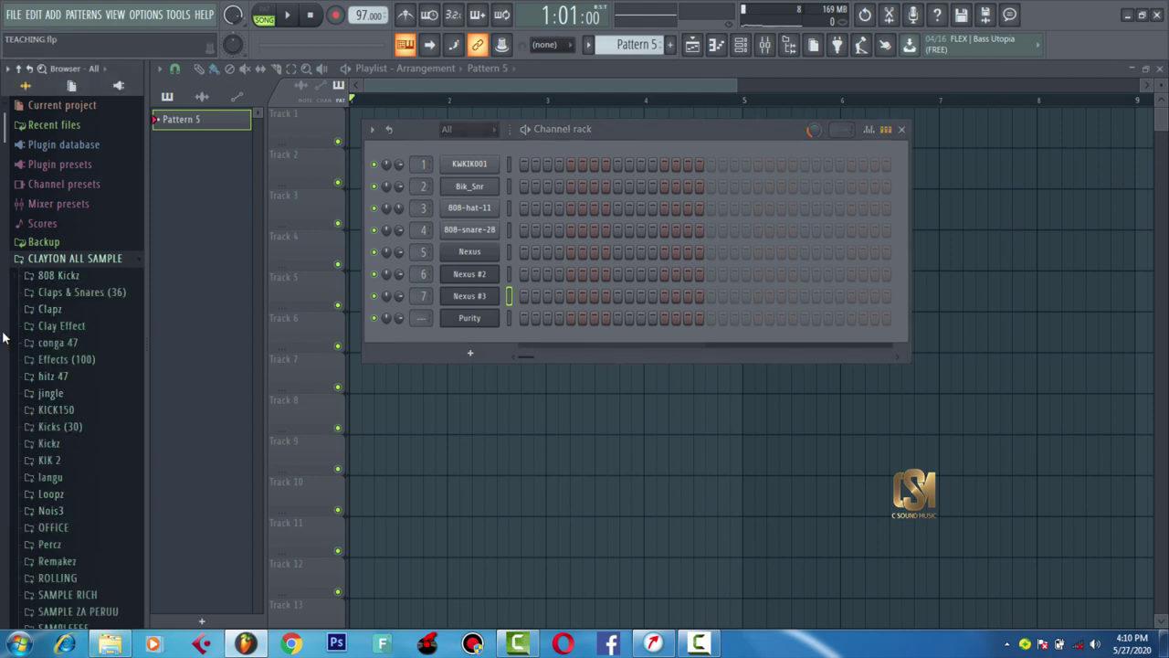
pyautogui.moveTo(2, 338); pyautogui.dragTo(7, 382)
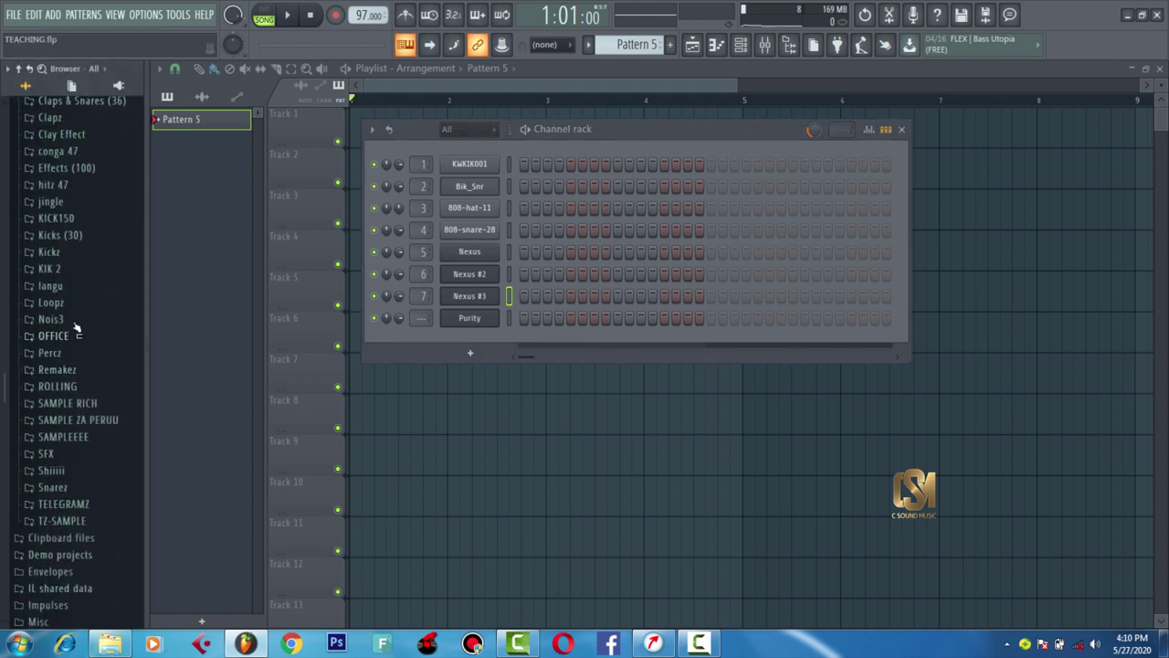
pyautogui.click(66, 405)
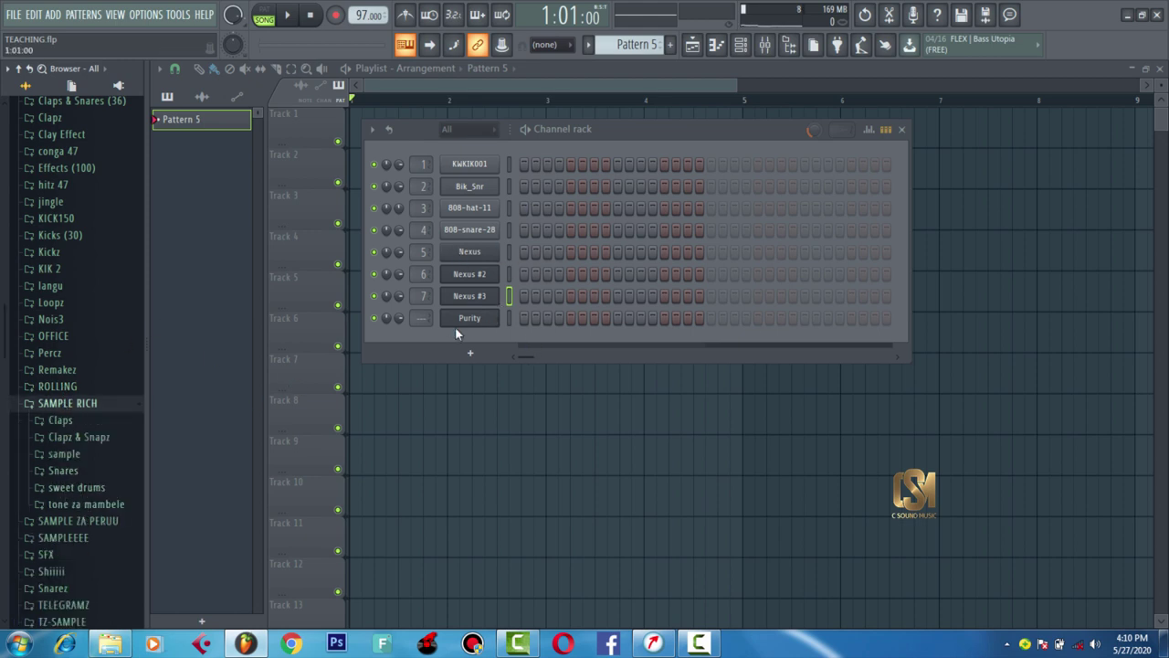
# - Fill every fourth step of the KWKIK001 channel in Pattern 5 and play it back in pattern mode
pyautogui.click(482, 166)
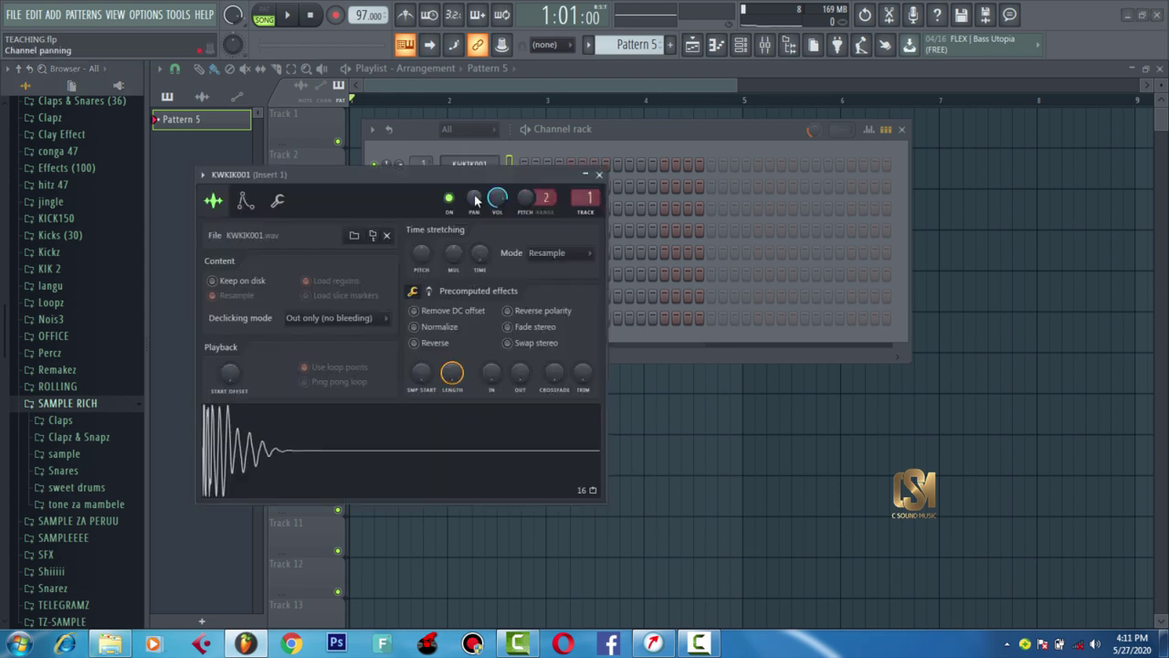
pyautogui.click(596, 132)
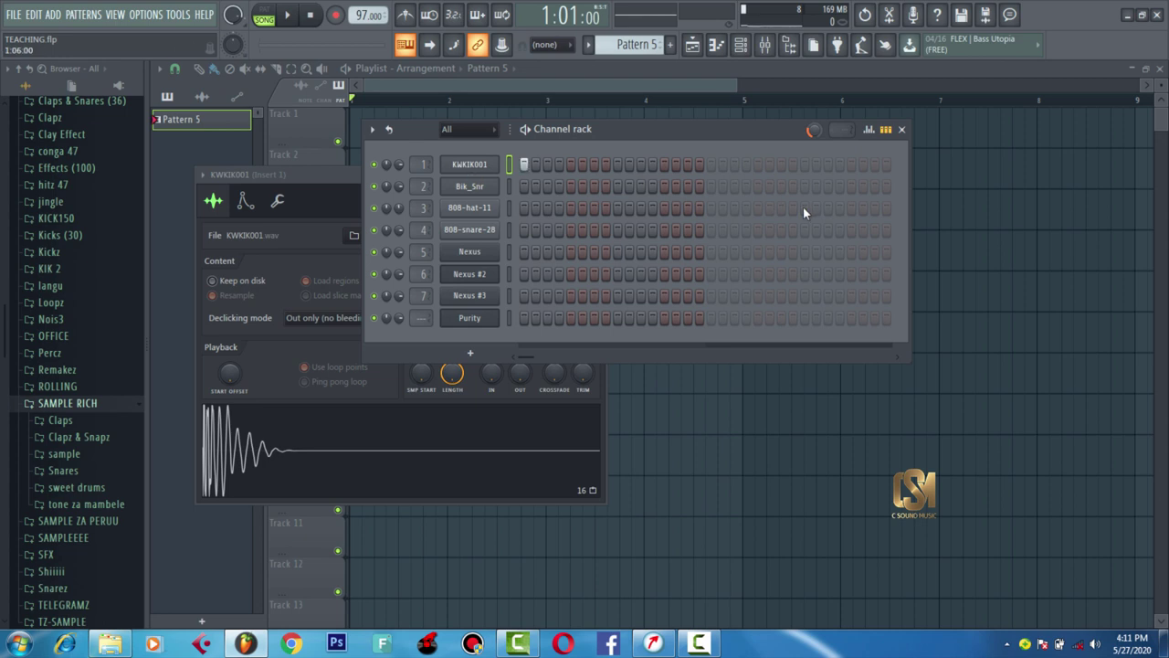
pyautogui.rightClick(485, 165)
pyautogui.click(694, 223)
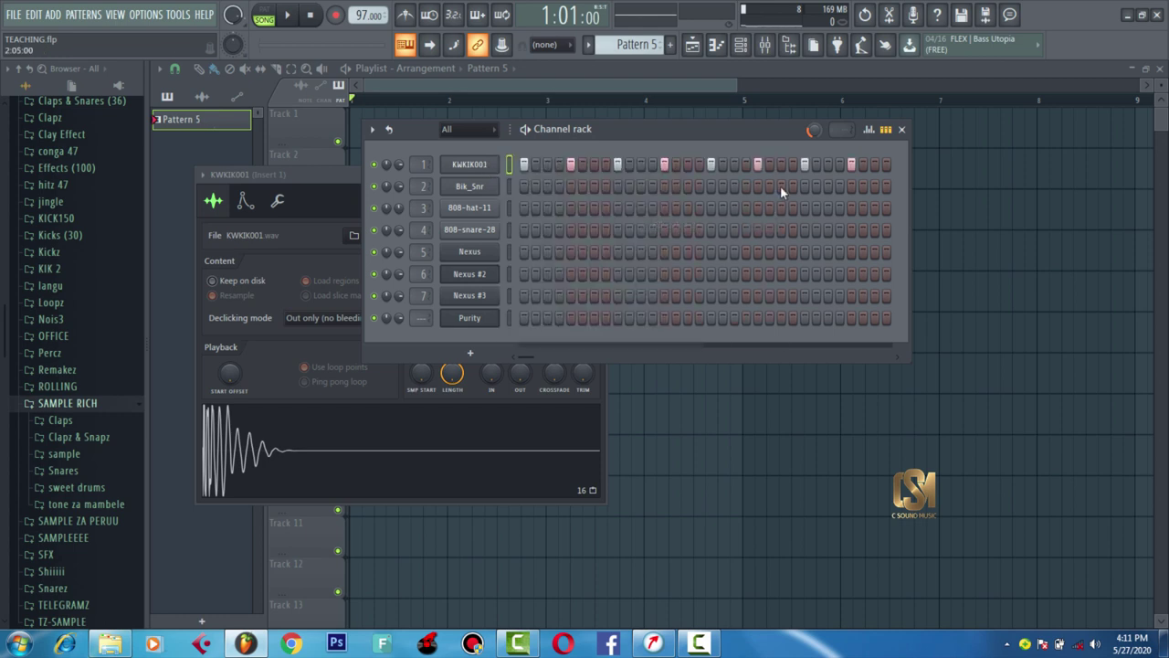
pyautogui.click(264, 16)
pyautogui.press('space')
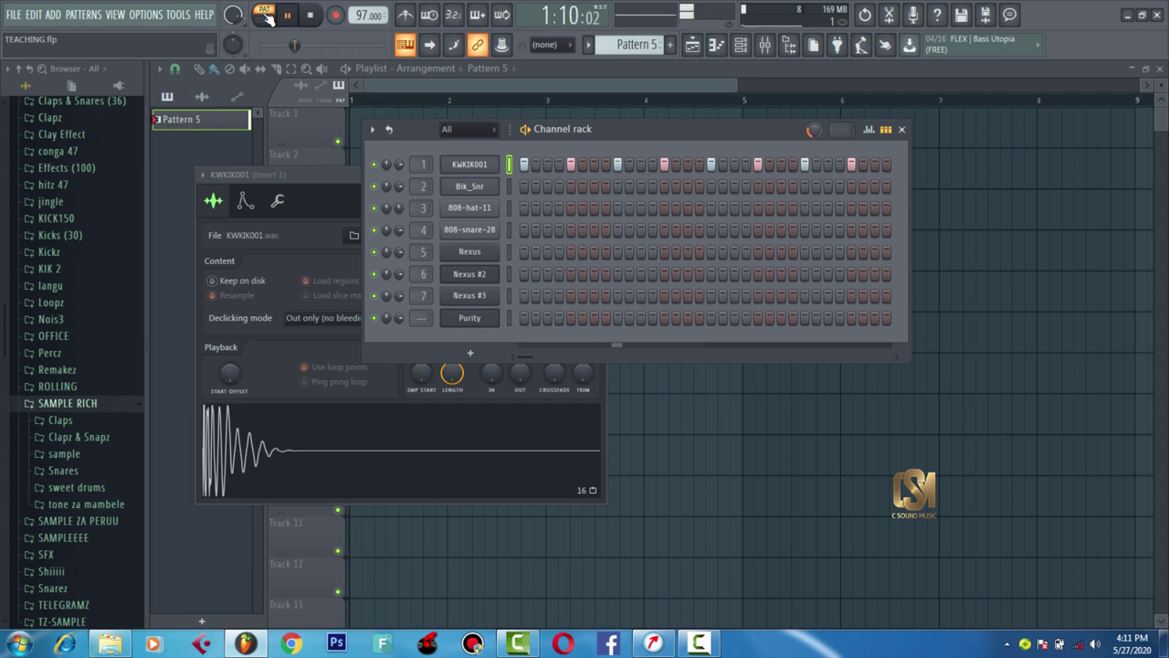
pyautogui.press('space')
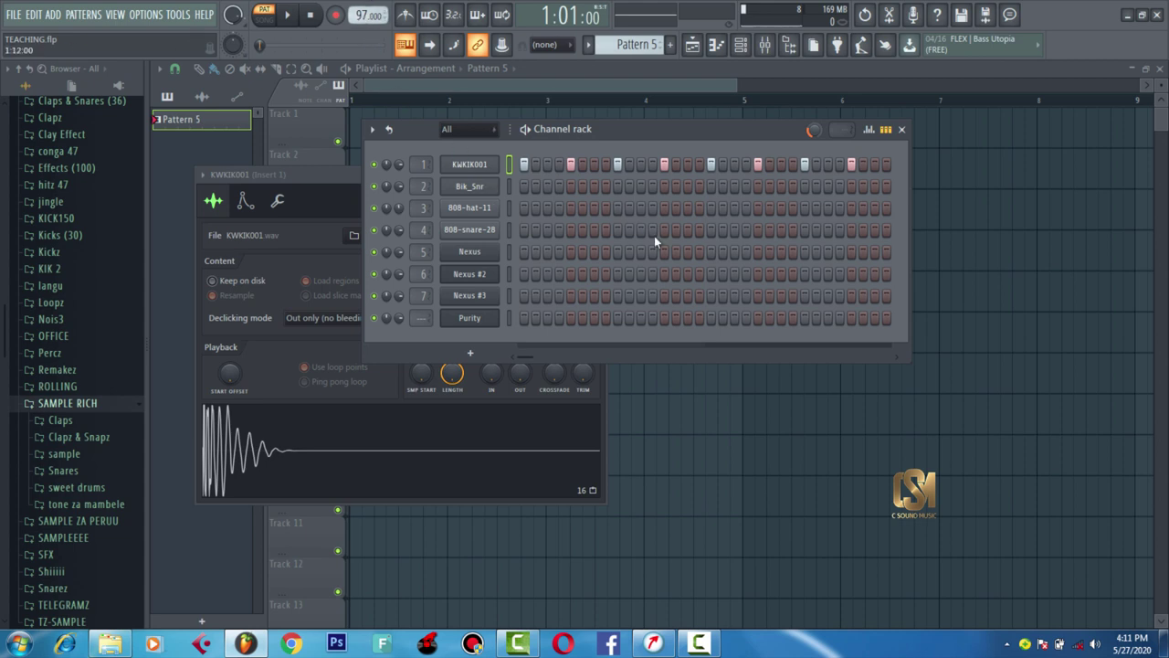
# - Add an extra KWKIK001 hit on step 31 and play the pattern back
pyautogui.click(874, 164)
pyautogui.press('space')
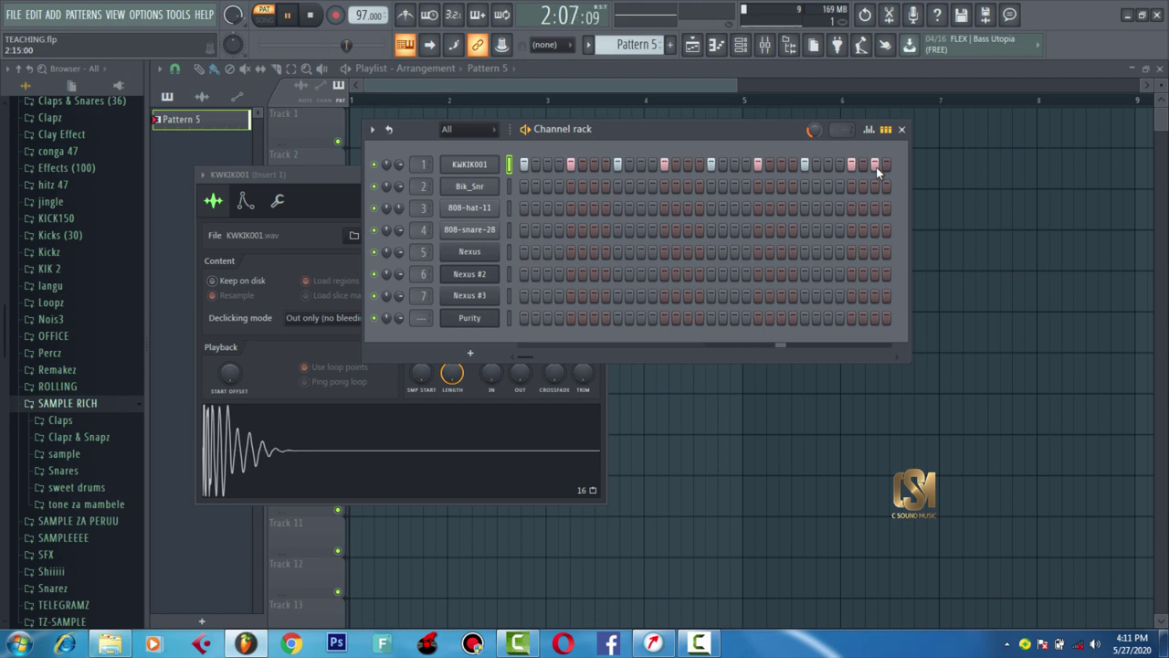
pyautogui.press('space')
# - Place Pattern 5 at bar 1 of Track 1 and duplicate the clip at bar 3
pyautogui.click(475, 134)
pyautogui.click(406, 135)
pyautogui.moveTo(407, 135); pyautogui.dragTo(383, 128)
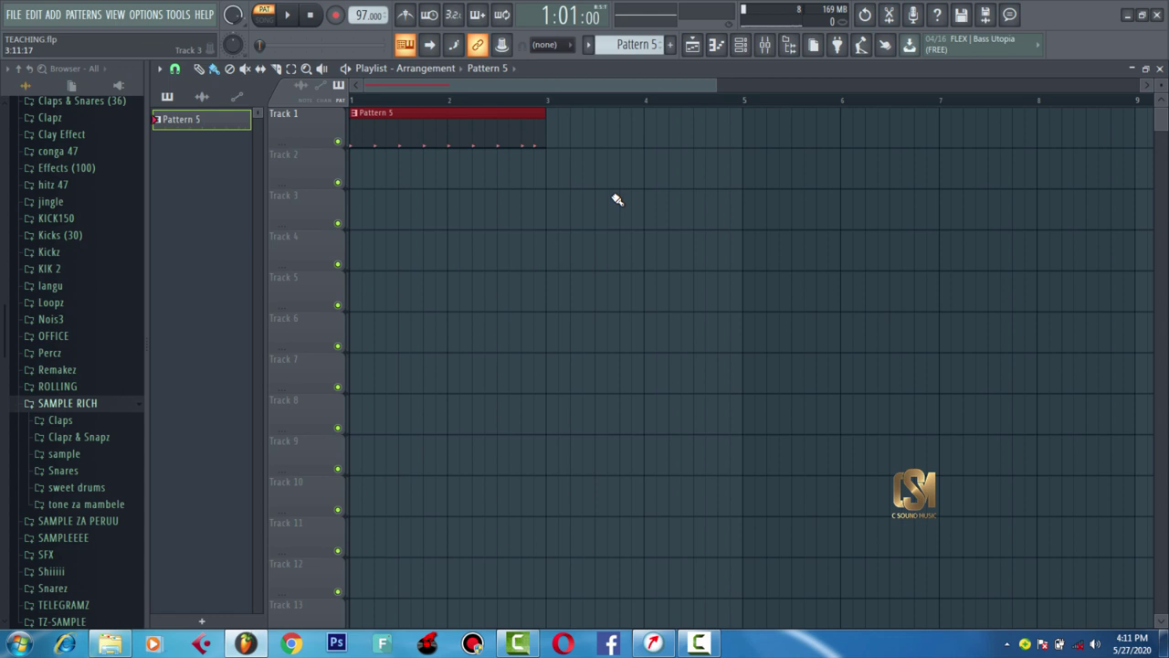
pyautogui.hotkey('ctrl', 'b')
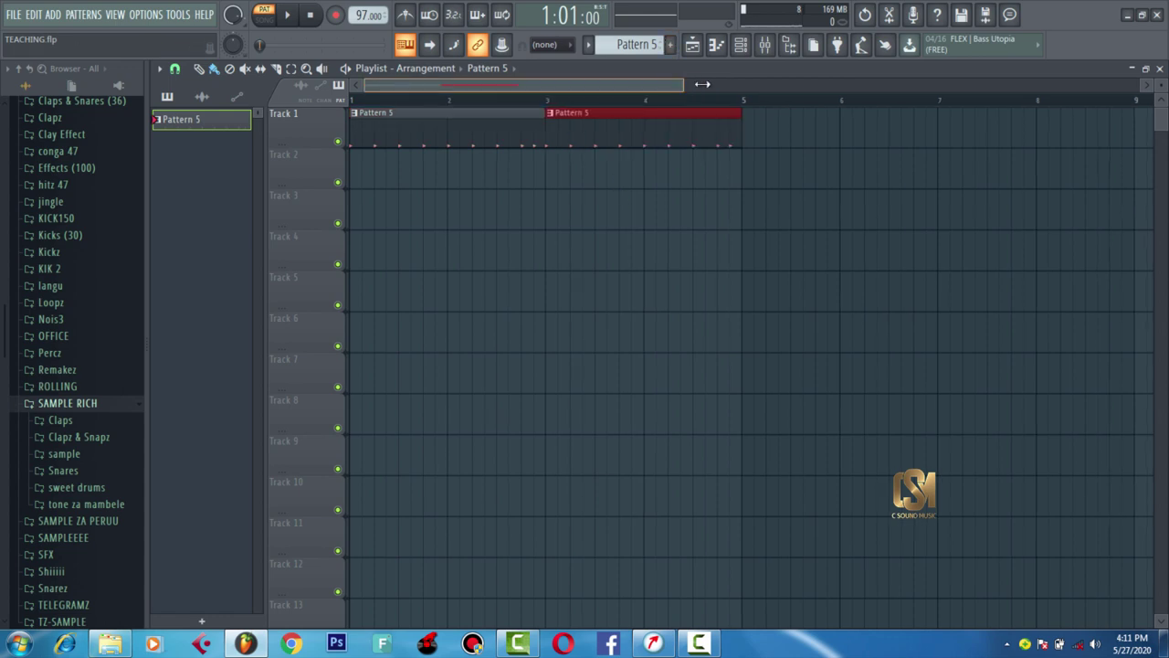
pyautogui.moveTo(702, 84); pyautogui.dragTo(710, 84)
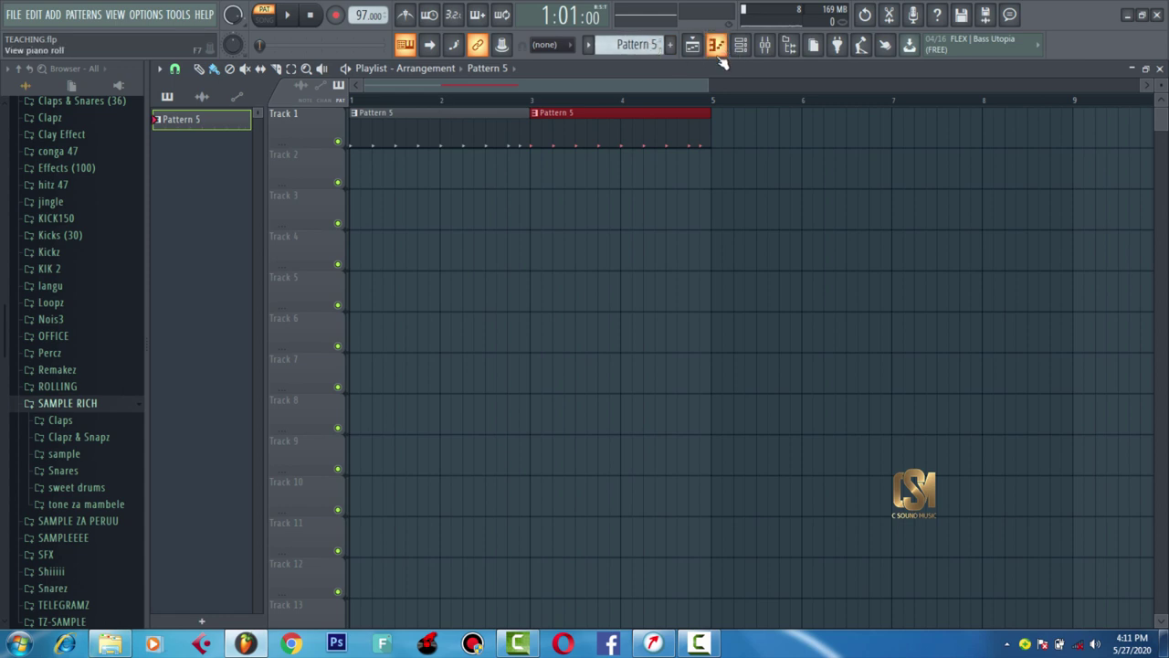
# - Remove both Pattern 5 clips from Track 1 and move the kick steps from Pattern 5 into Pattern 1
pyautogui.moveTo(572, 140); pyautogui.dragTo(502, 149)
pyautogui.rightClick(430, 130)
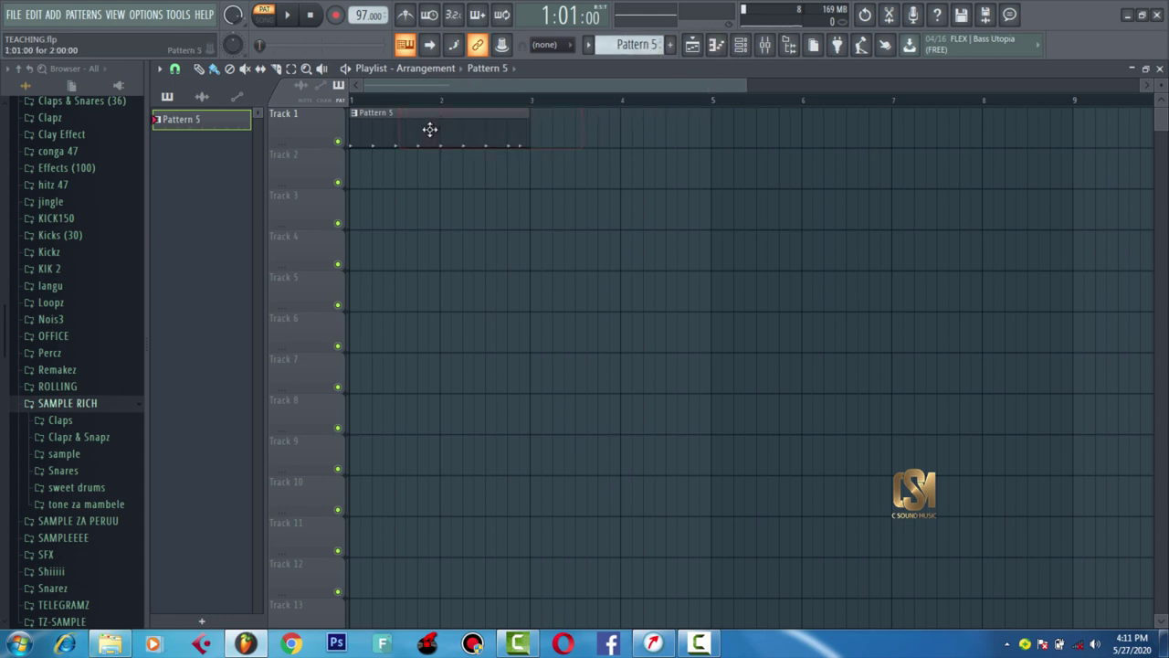
pyautogui.click(741, 44)
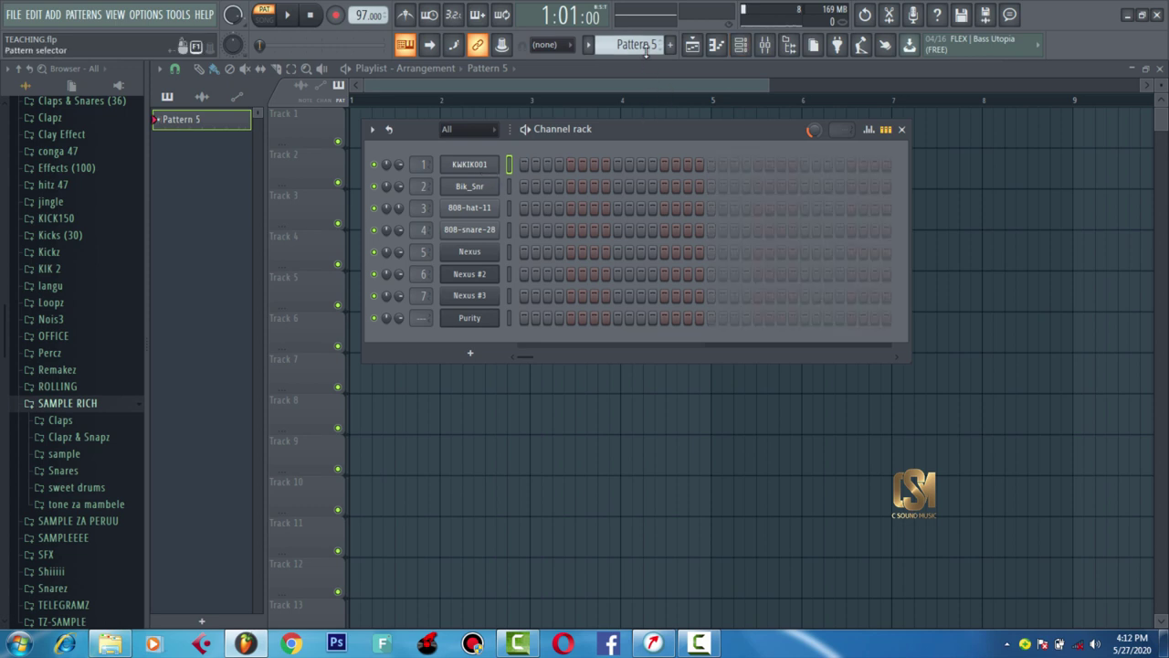
pyautogui.scroll(4, 631, 44)
# - Place Pattern 1 at bar 1 of Track 1 in the playlist and duplicate the clip at bar 3
pyautogui.click(693, 44)
pyautogui.click(485, 134)
pyautogui.moveTo(485, 134); pyautogui.dragTo(343, 138)
pyautogui.hotkey('ctrl', 'b')
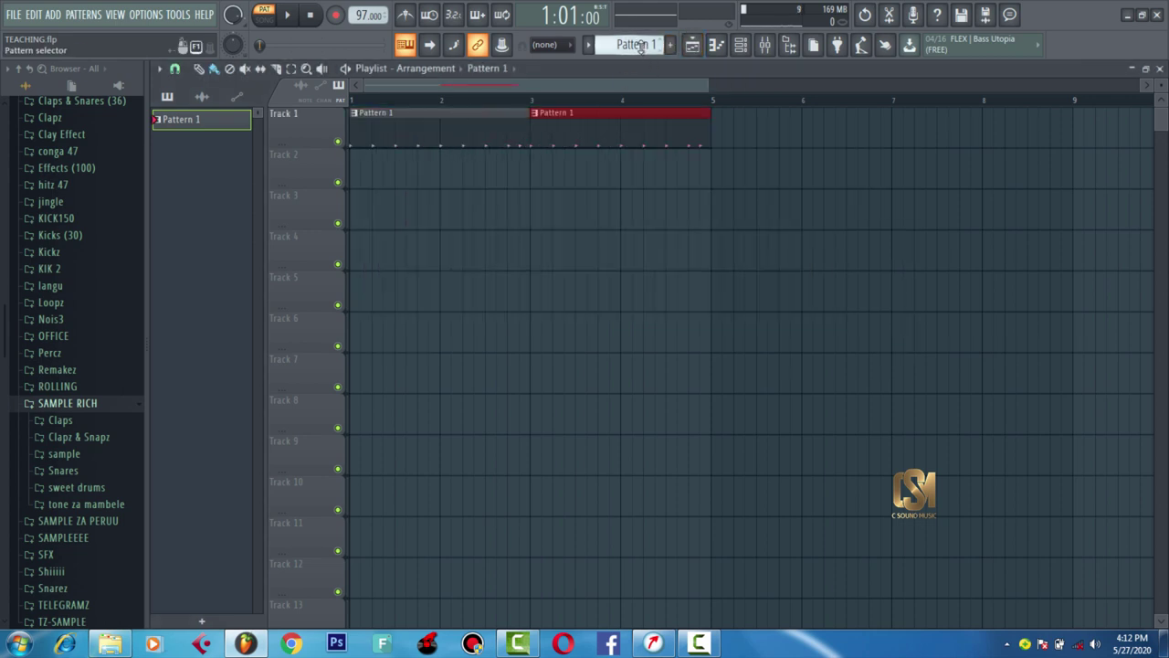
# - Switch to Pattern 2 and add Bik_Snr hits on steps 4 and 7
pyautogui.scroll(-1, 639, 46)
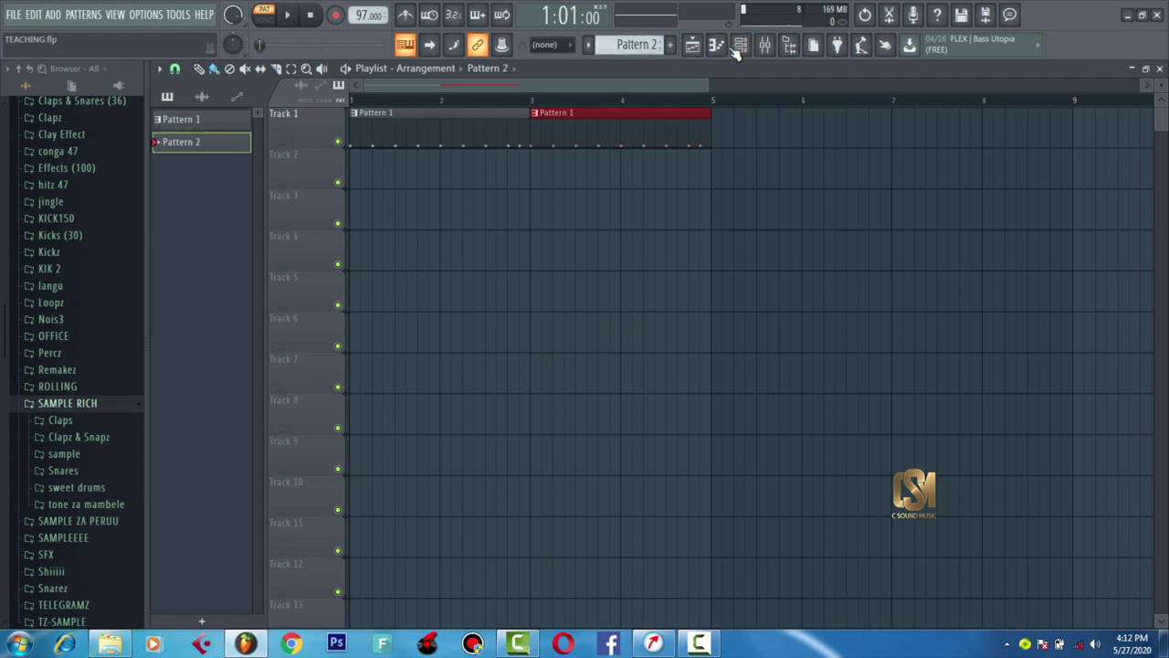
pyautogui.click(738, 48)
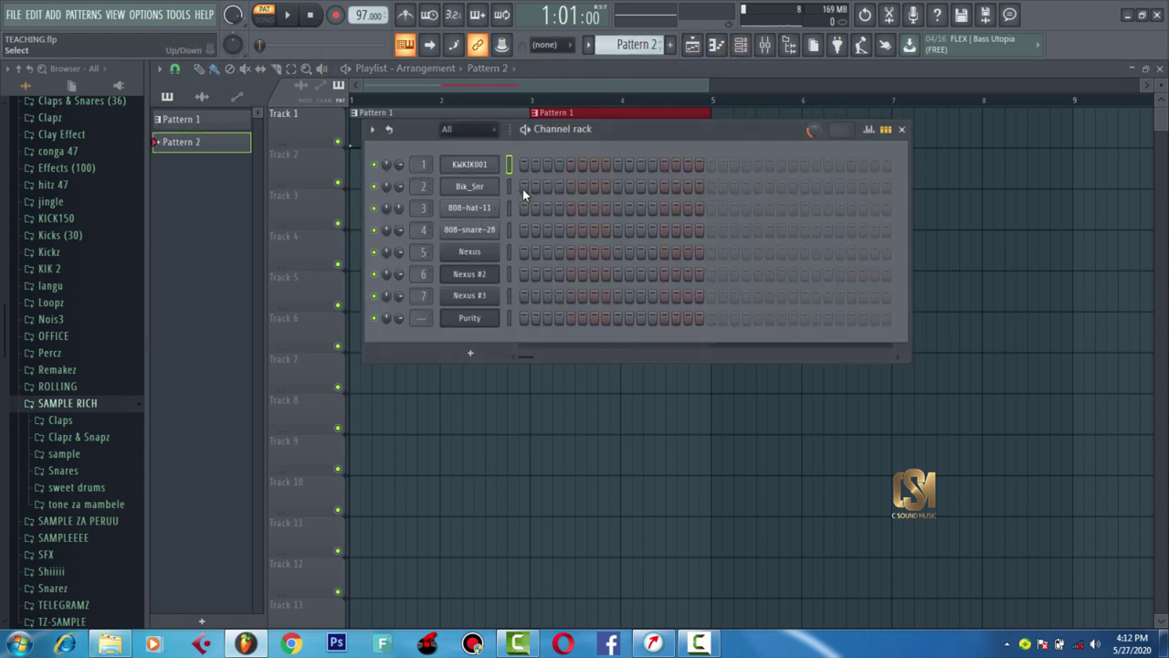
pyautogui.click(559, 186)
pyautogui.click(595, 187)
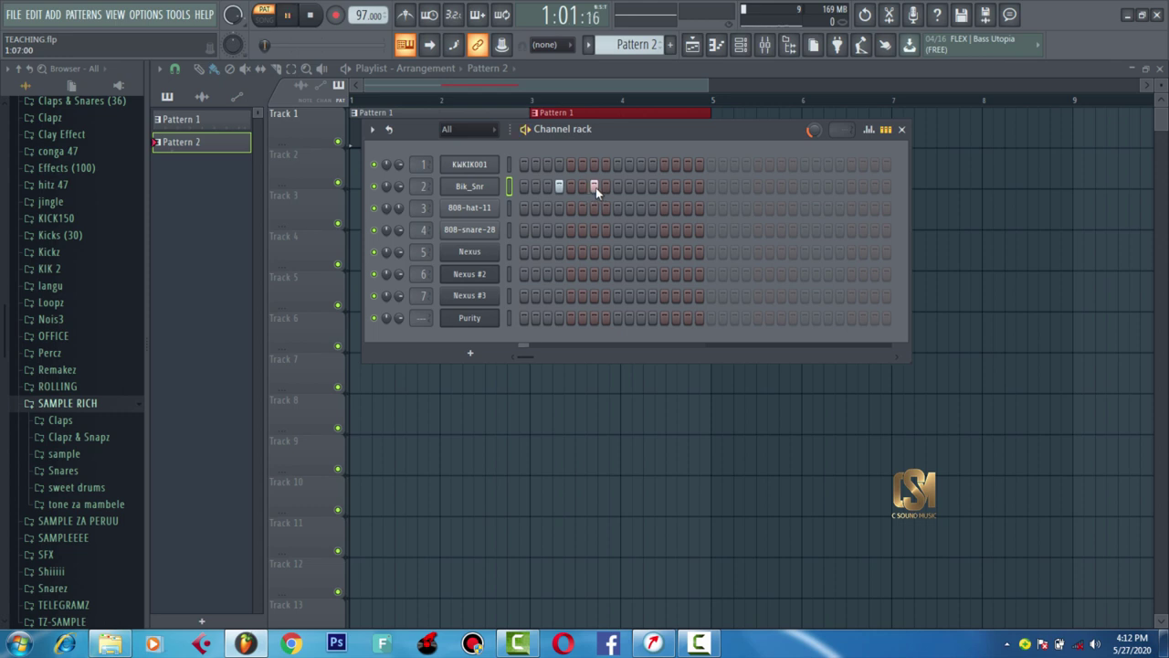
# - Change playback to song mode and briefly play the arrangement
pyautogui.click(265, 20)
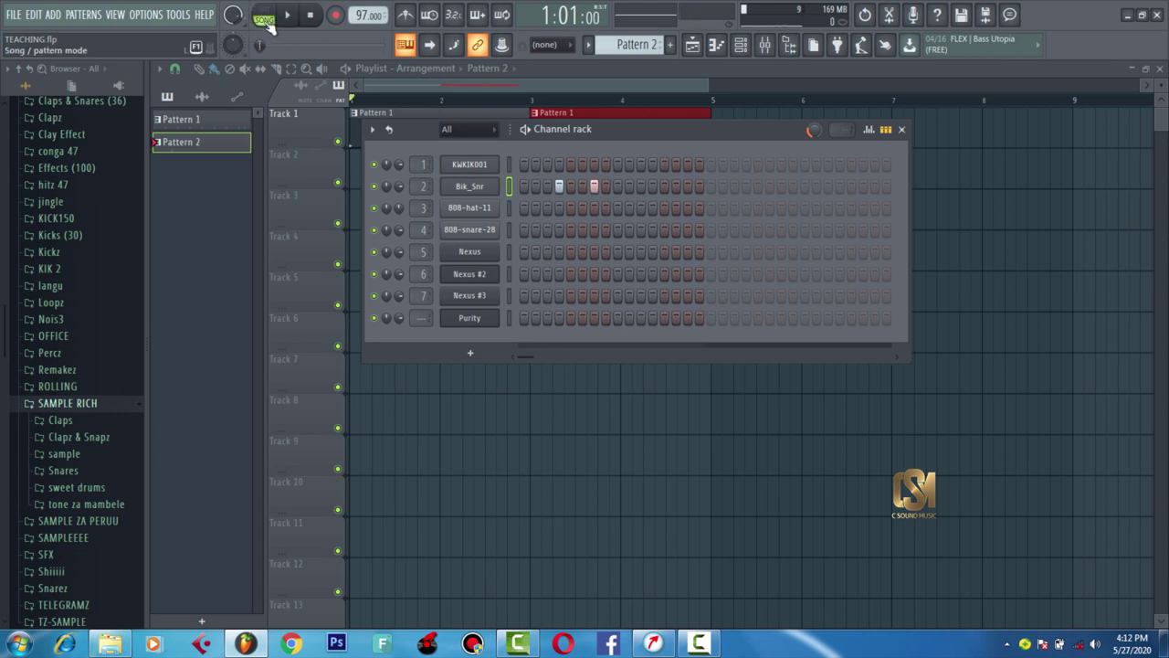
pyautogui.press('space')
pyautogui.press('space')
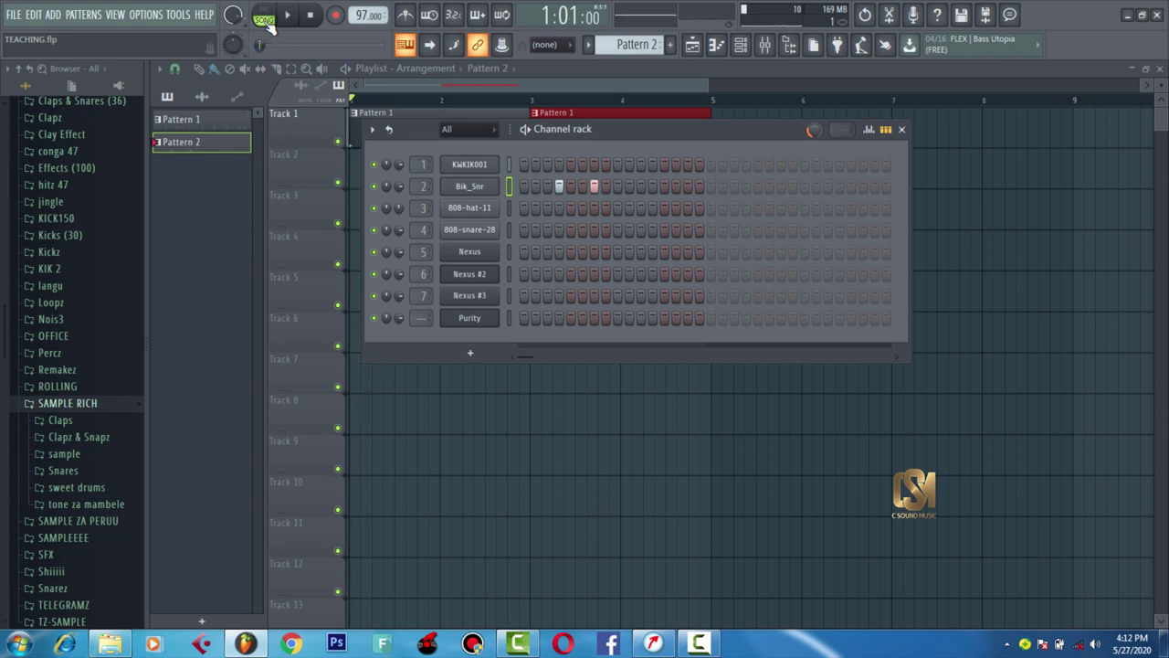
# - Place Pattern 2 at bar 1 of Track 2 and play the song with it
pyautogui.click(265, 20)
pyautogui.press('F6')
pyautogui.click(369, 183)
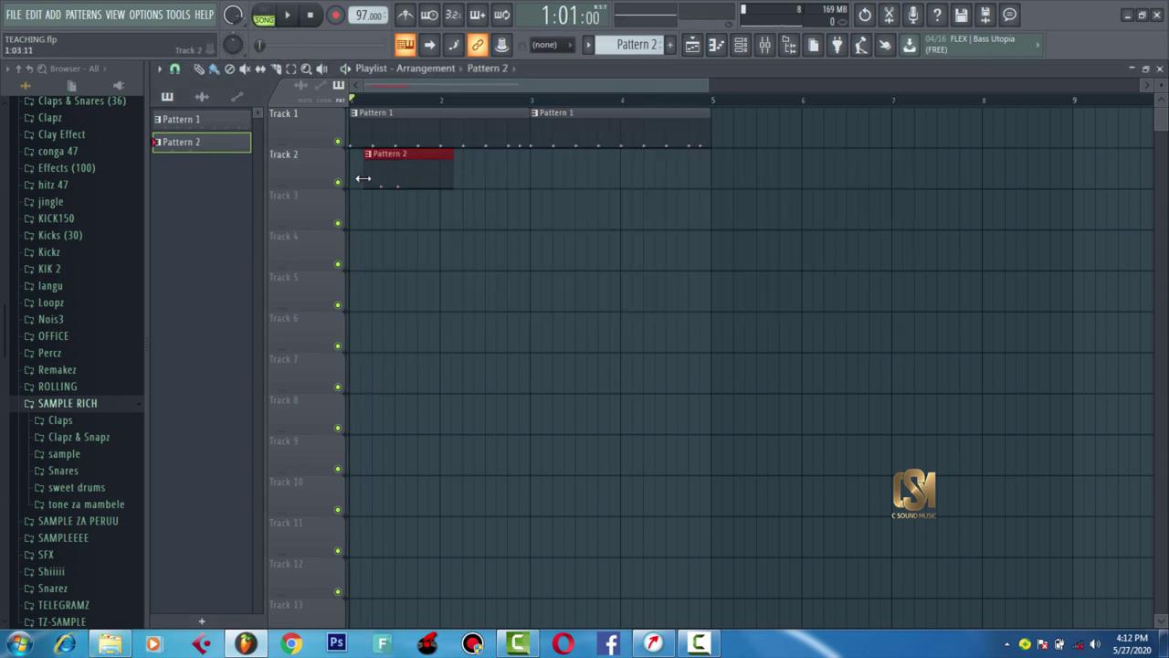
pyautogui.moveTo(389, 173); pyautogui.dragTo(374, 173)
pyautogui.doubleClick(381, 180)
pyautogui.press('space')
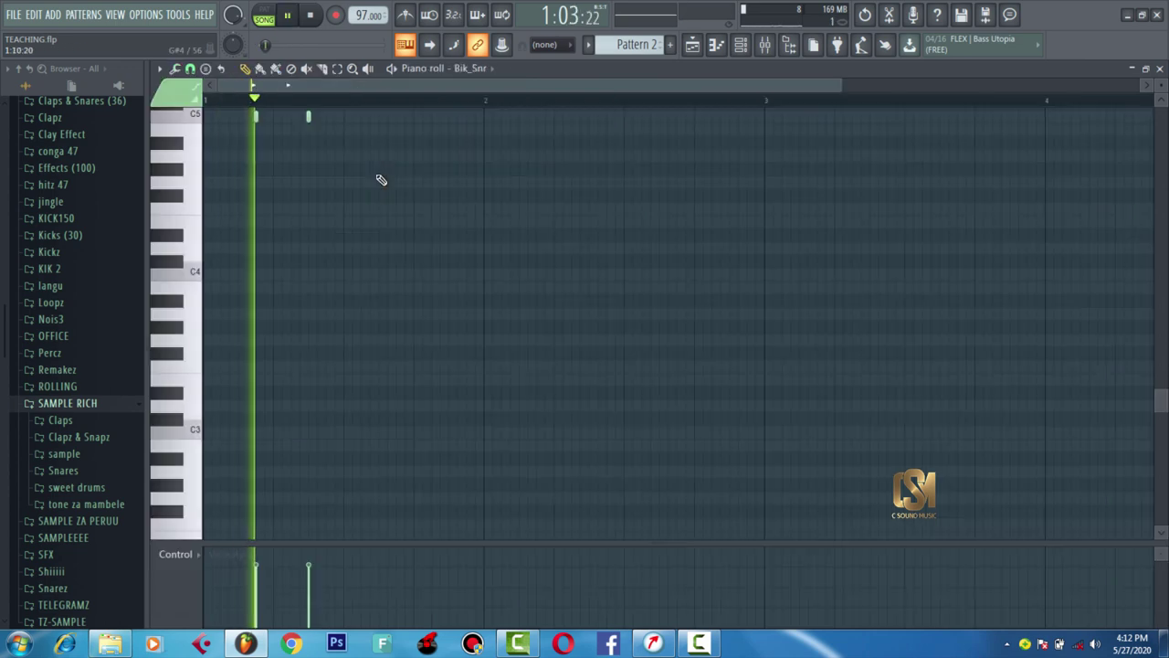
# - Stop playback and add Bik_Snr hits on steps 12, 15, 20, 23, 28 and 31 of Pattern 2
pyautogui.click(740, 44)
pyautogui.press('space')
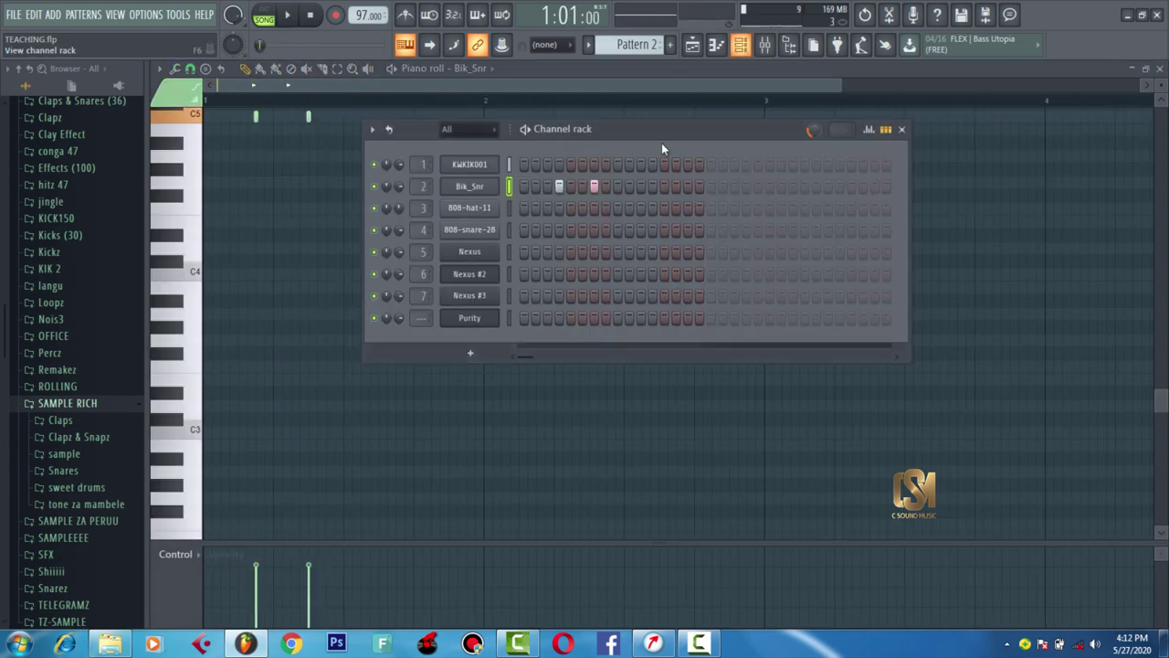
pyautogui.click(653, 187)
pyautogui.click(687, 187)
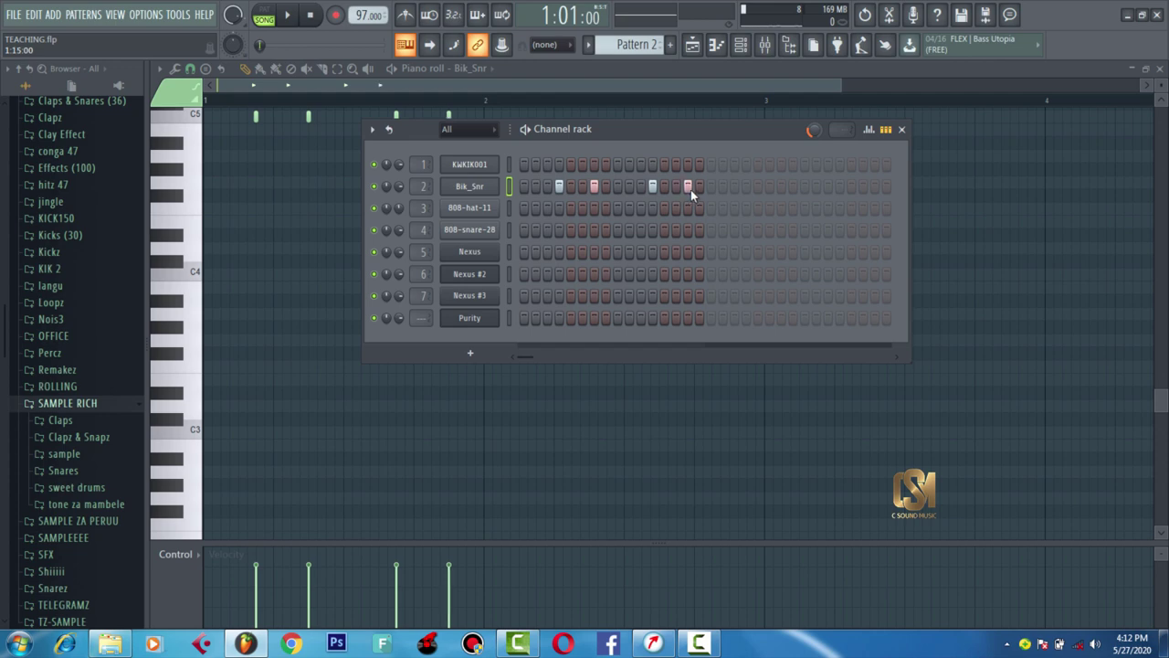
pyautogui.click(747, 187)
pyautogui.click(781, 187)
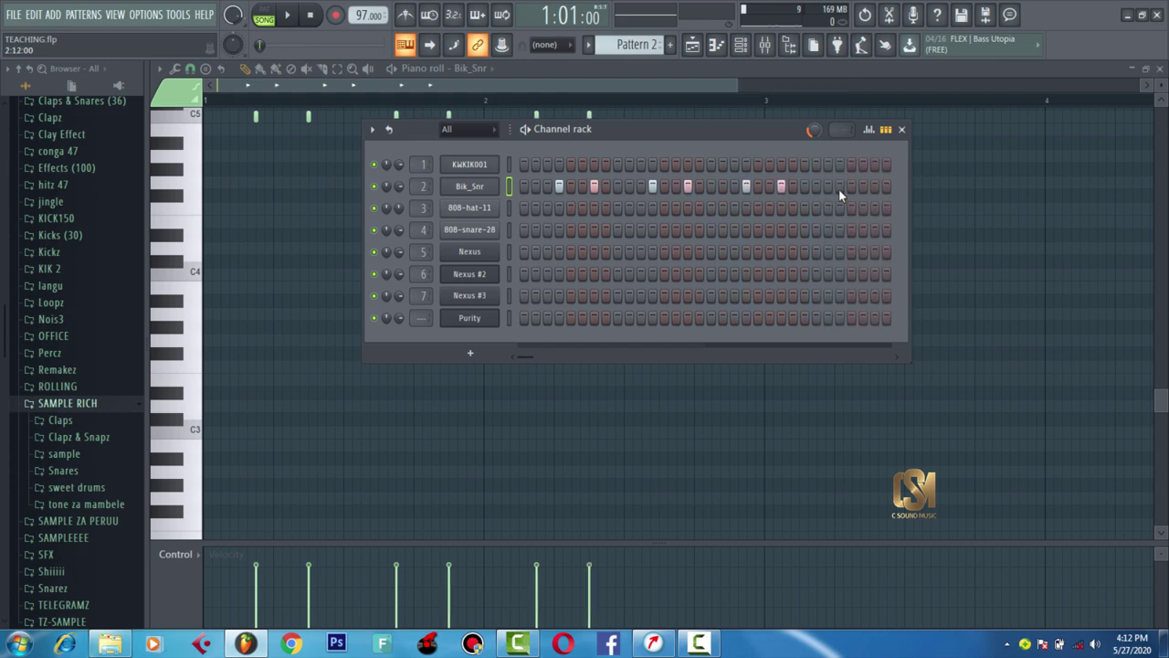
pyautogui.click(839, 187)
pyautogui.click(874, 187)
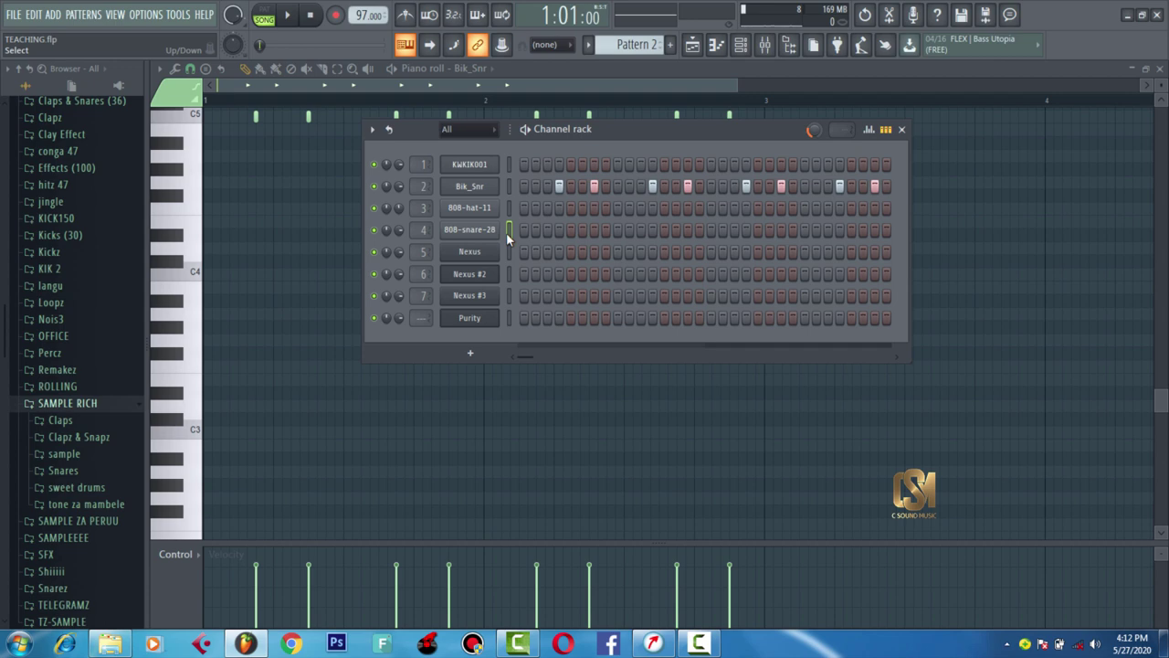
# - Paste the Bik_Snr steps into the 808-snare-28 channel and play the result
pyautogui.hotkey('ctrl', 'v')
pyautogui.press('space')
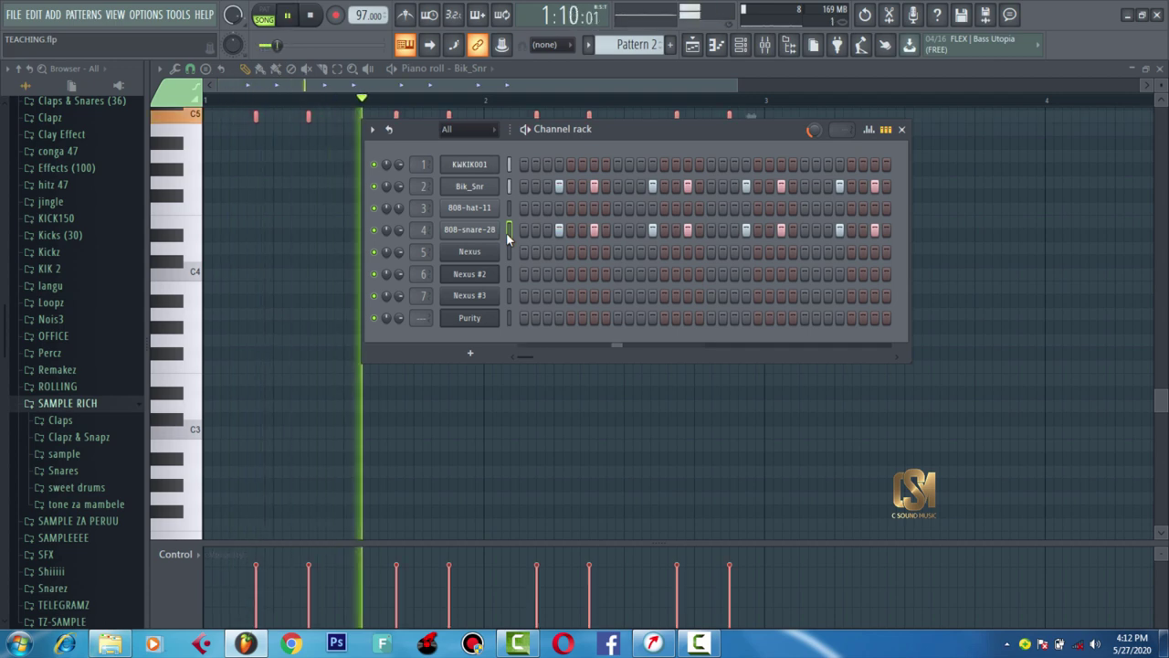
pyautogui.press('space')
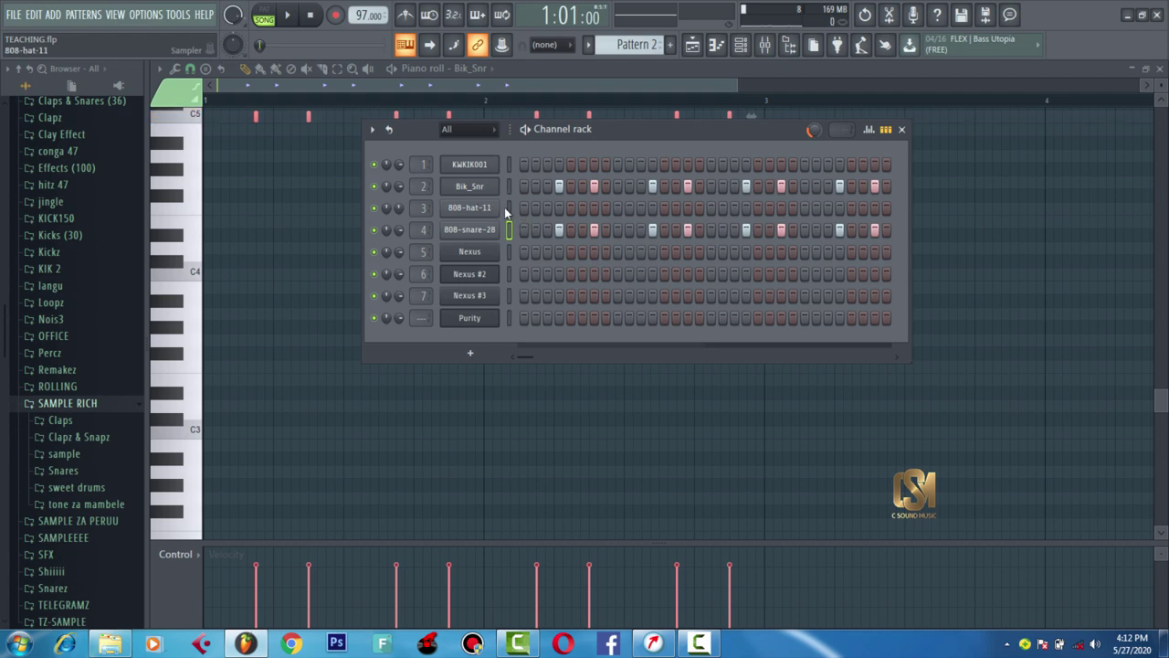
# - Fill all 32 steps of the 808-hat-11 channel in Pattern 2 and play the beat back
pyautogui.moveTo(522, 207)
pyautogui.mouseDown()
pyautogui.moveTo(564, 213)
pyautogui.moveTo(520, 218)
pyautogui.moveTo(670, 201)
pyautogui.moveTo(893, 208)
pyautogui.mouseUp()
pyautogui.press('space')
pyautogui.press('space')
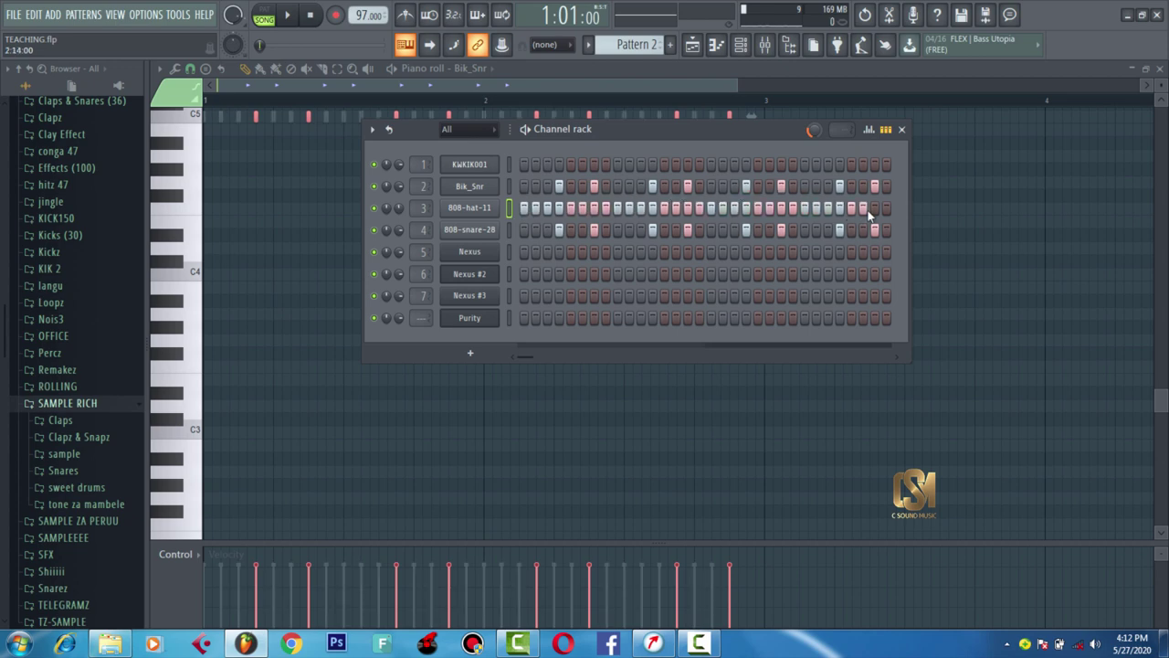
pyautogui.press('space')
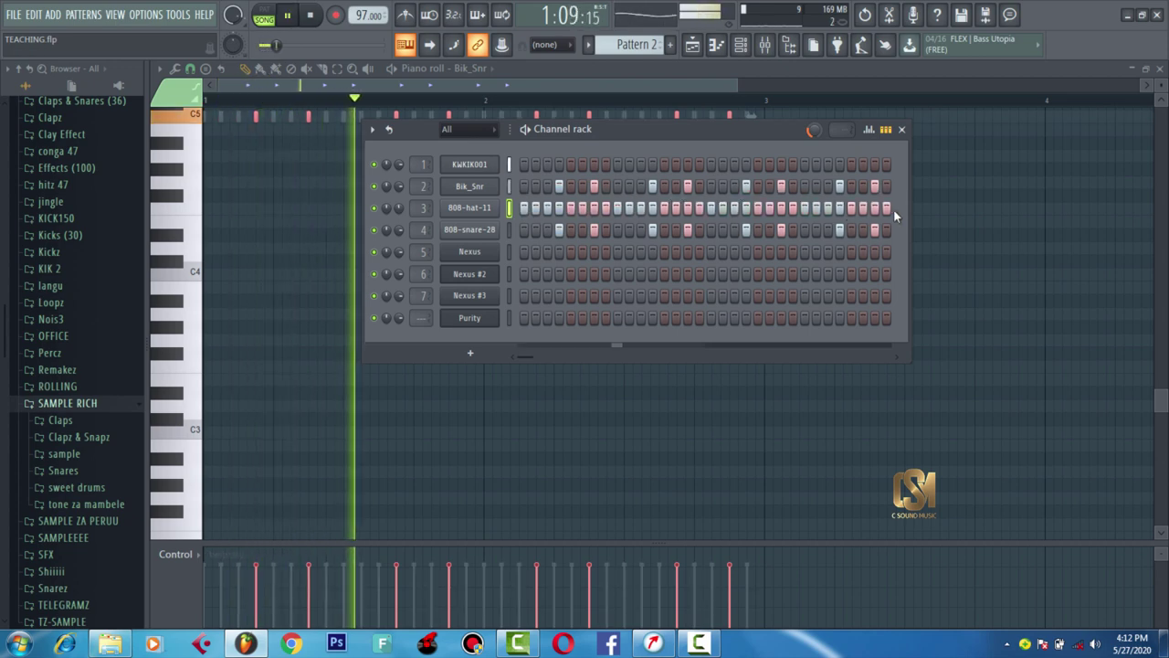
pyautogui.press('space')
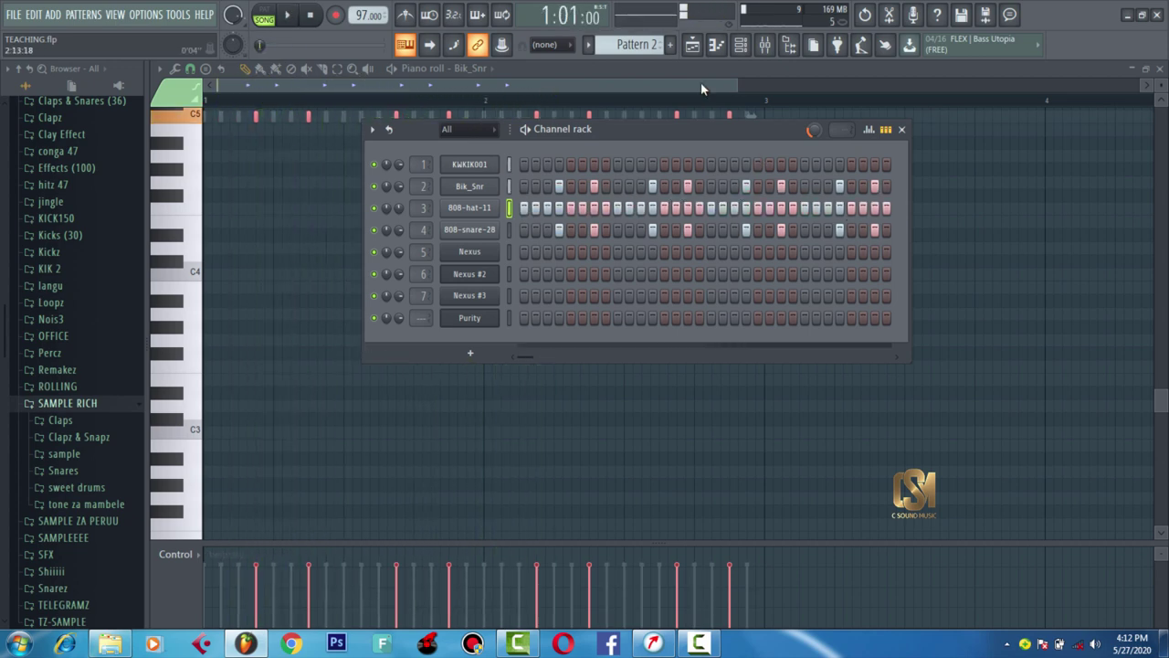
# - Duplicate the Pattern 2 clip on Track 2 at bar 3 of the playlist
pyautogui.click(692, 46)
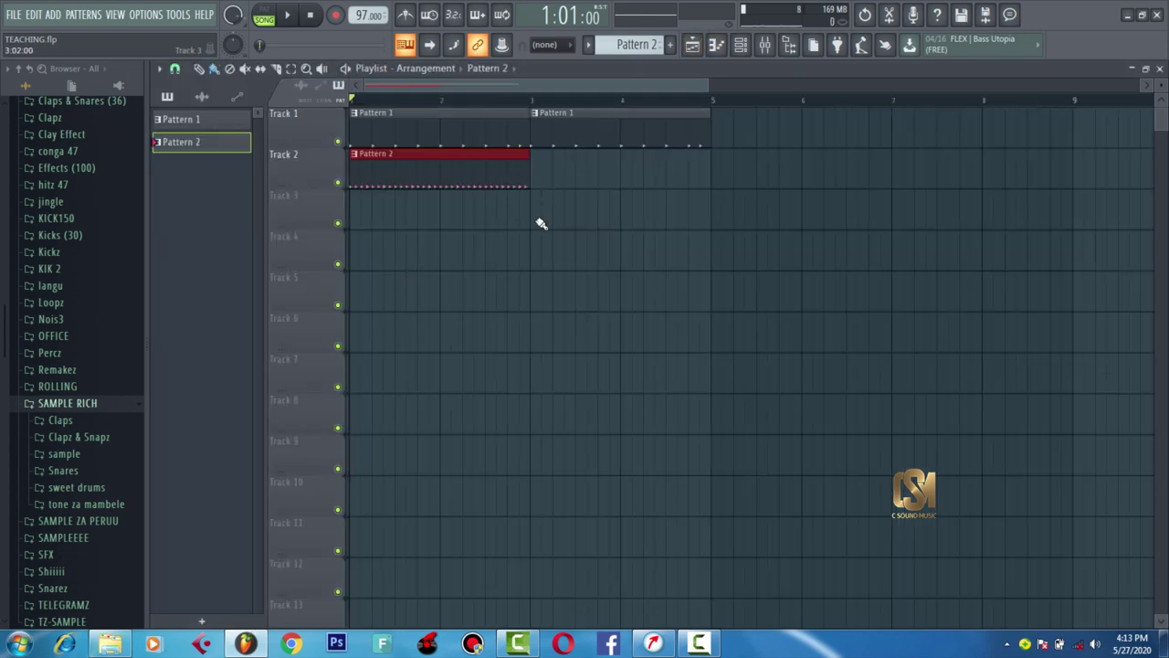
pyautogui.hotkey('ctrl', 'b')
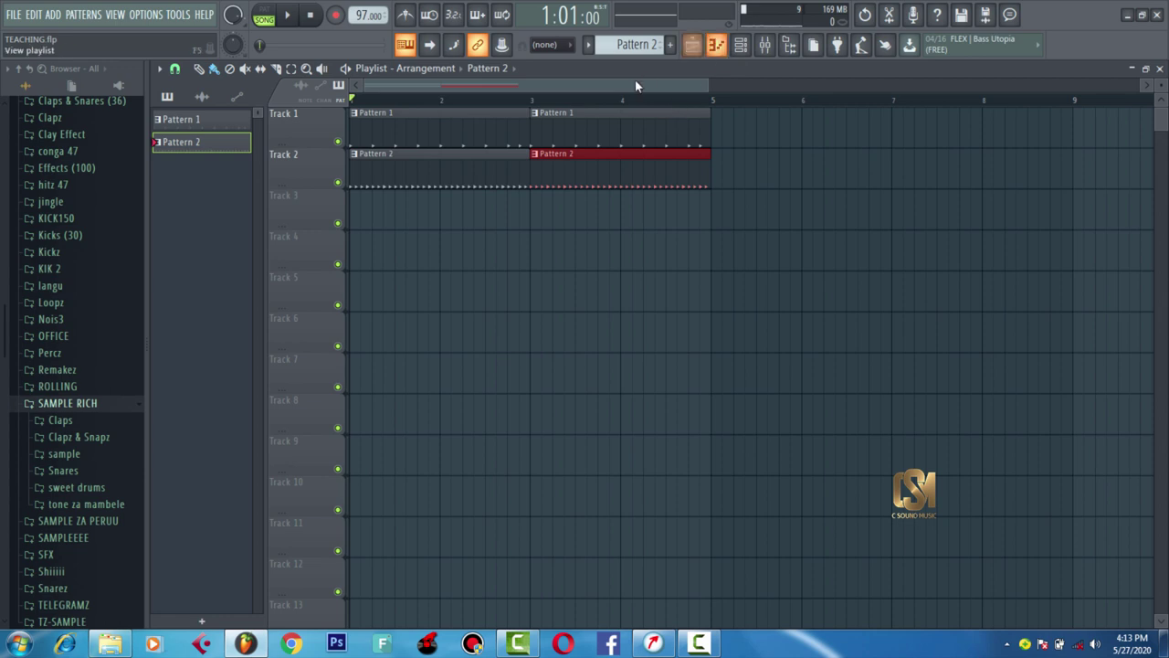
# - Play the arrangement back, show the channel rack during playback and stop
pyautogui.press('space')
pyautogui.click(741, 46)
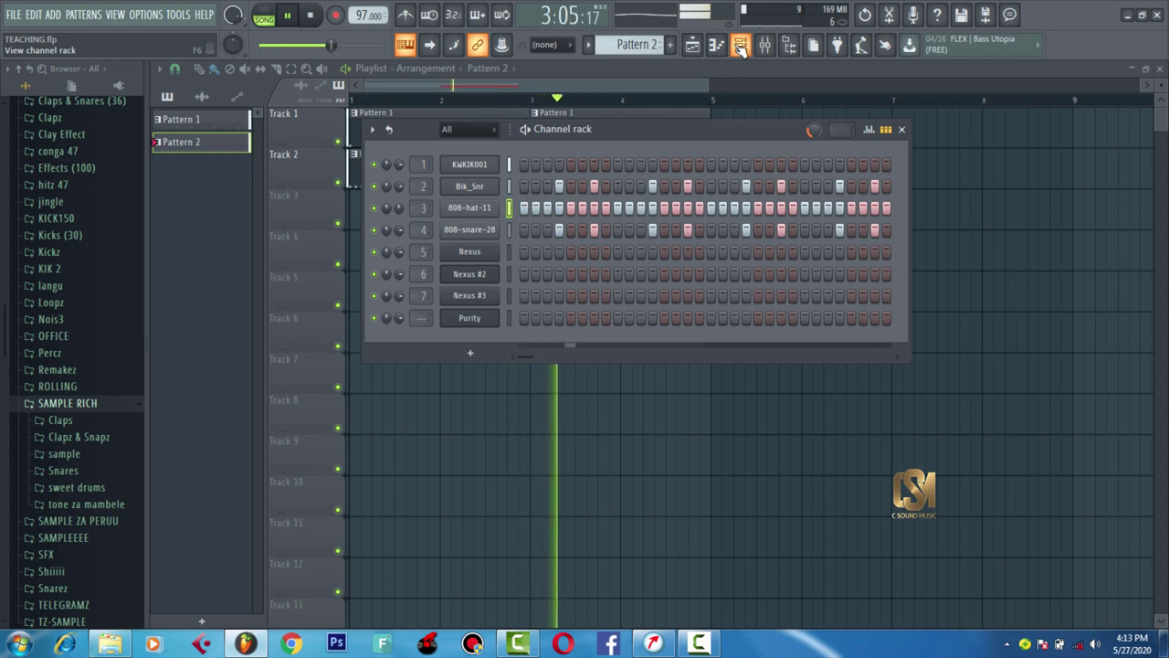
pyautogui.press('space')
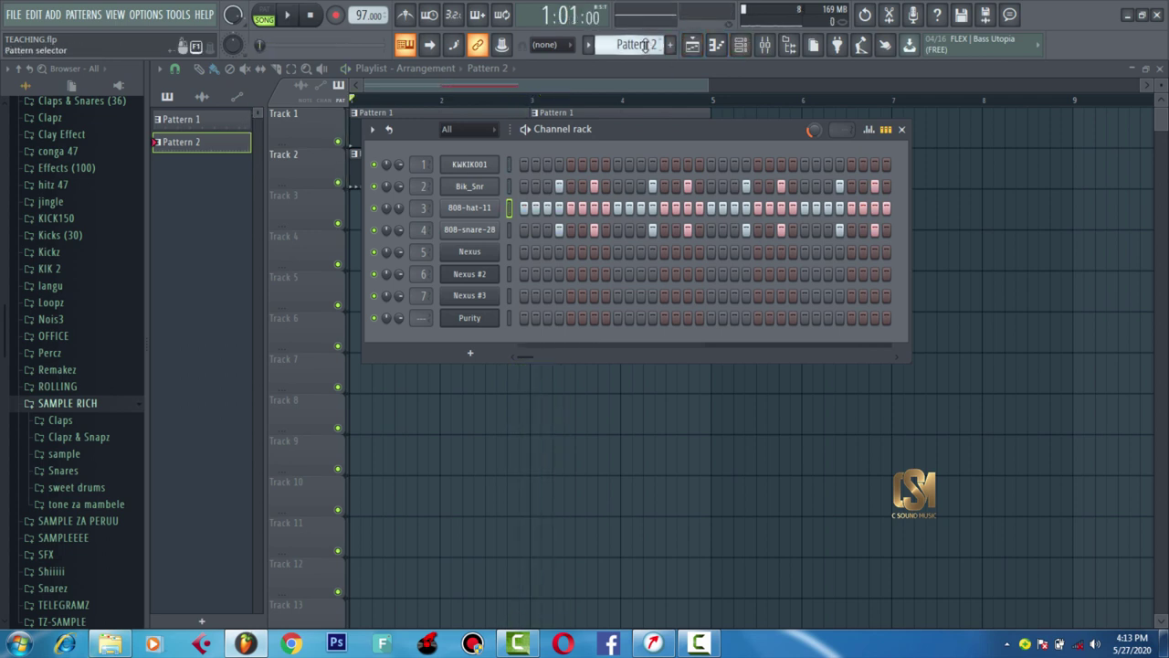
# - Switch to the empty Pattern 3 and place its clip on Track 3 near the start of bar 1
pyautogui.scroll(-1, 646, 47)
pyautogui.click(629, 88)
pyautogui.click(388, 202)
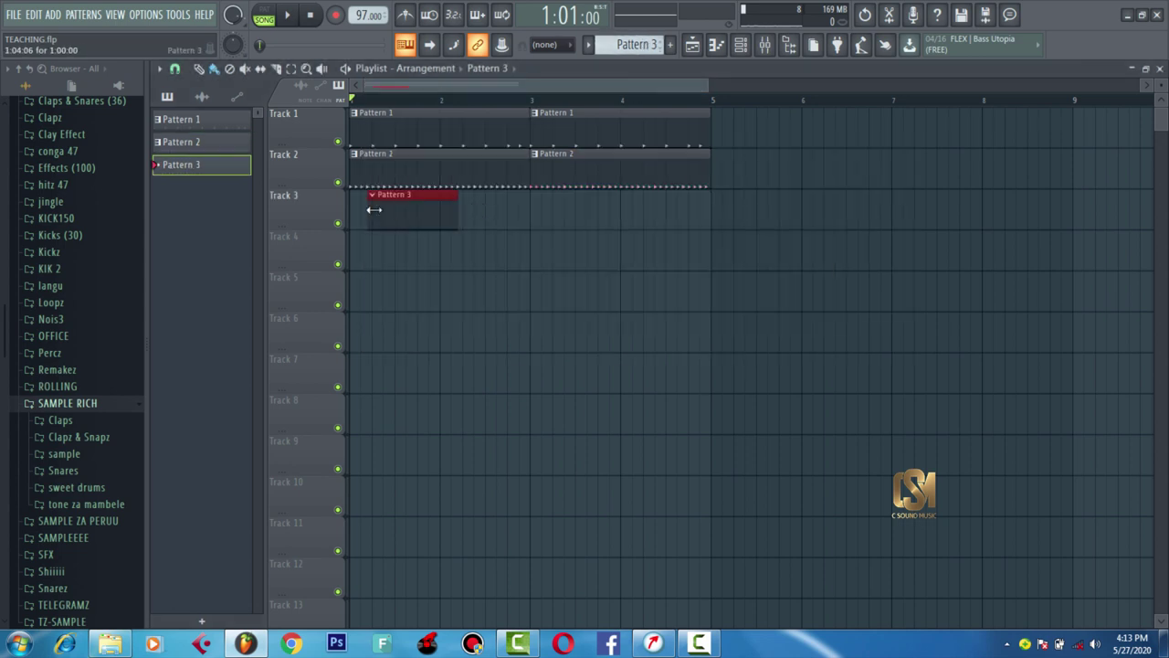
# - Open the Nexus instrument on channel 5 and move its window up over the playlist
pyautogui.click(743, 46)
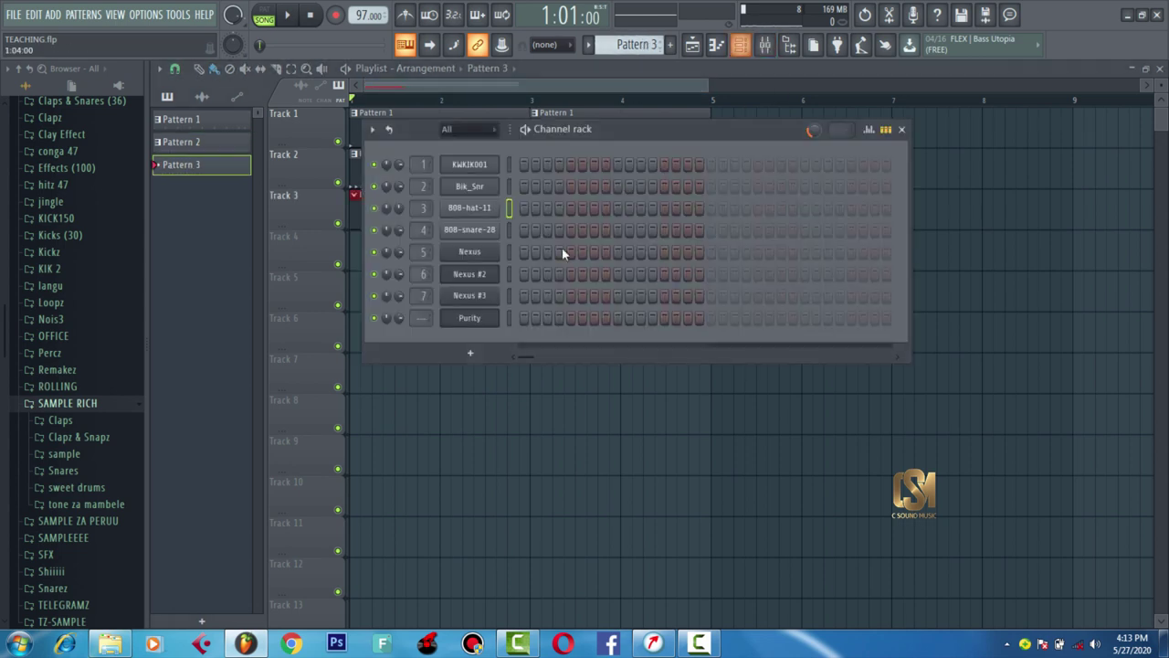
pyautogui.click(479, 261)
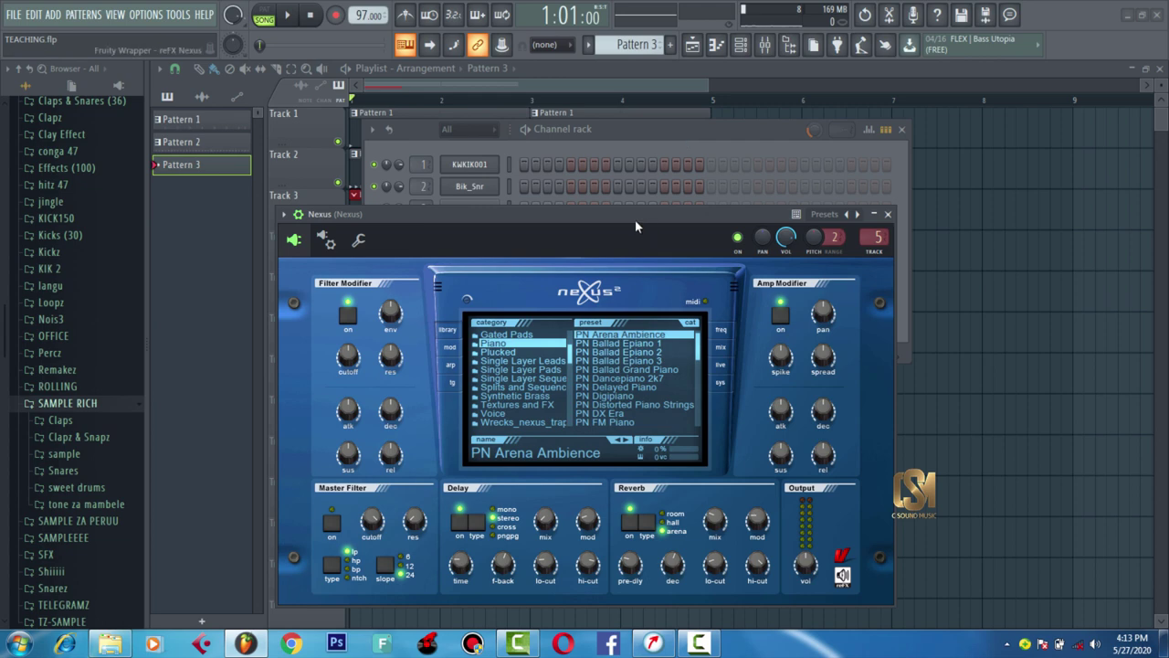
pyautogui.moveTo(635, 218); pyautogui.dragTo(639, 137)
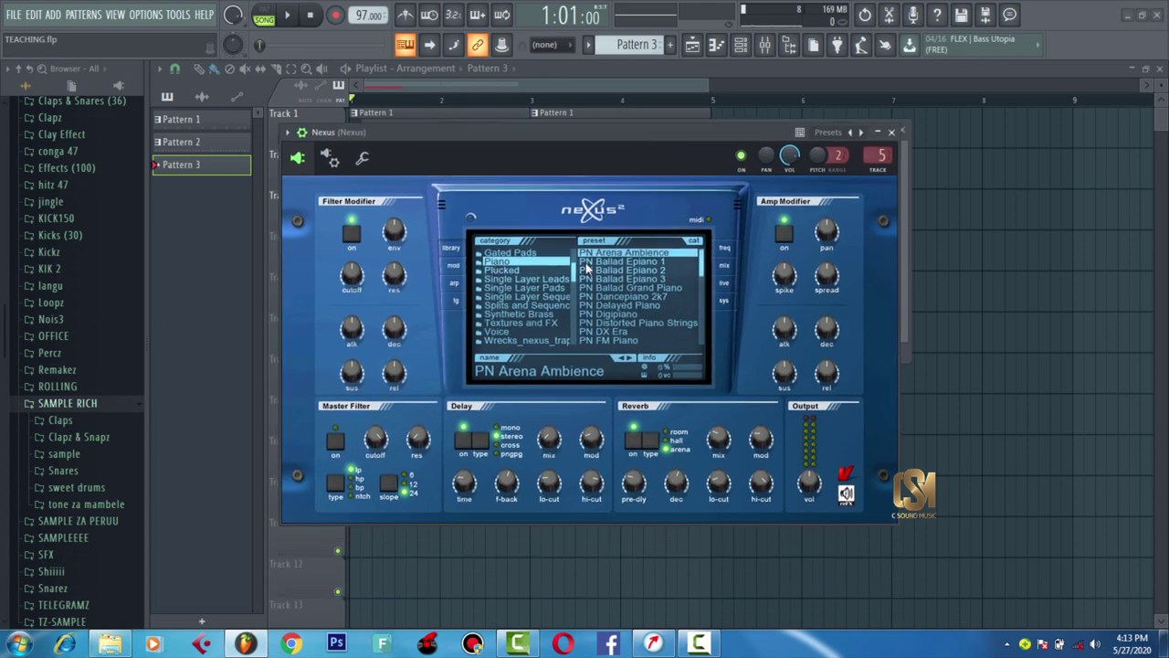
pyautogui.moveTo(617, 130); pyautogui.dragTo(648, 109)
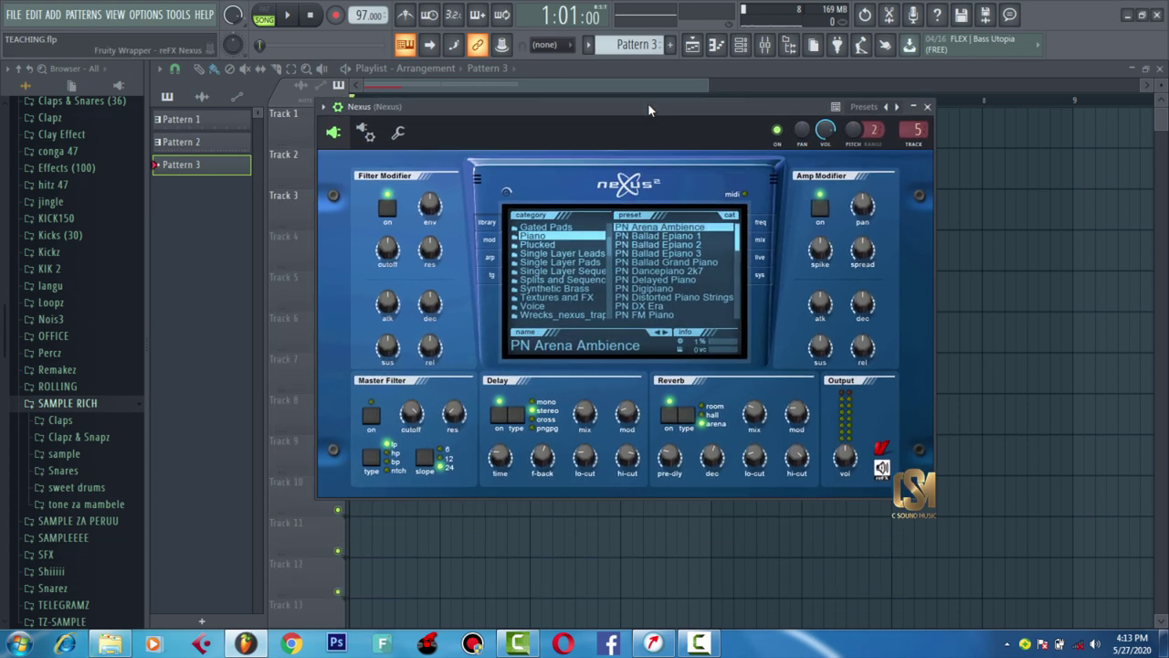
pyautogui.moveTo(596, 416)
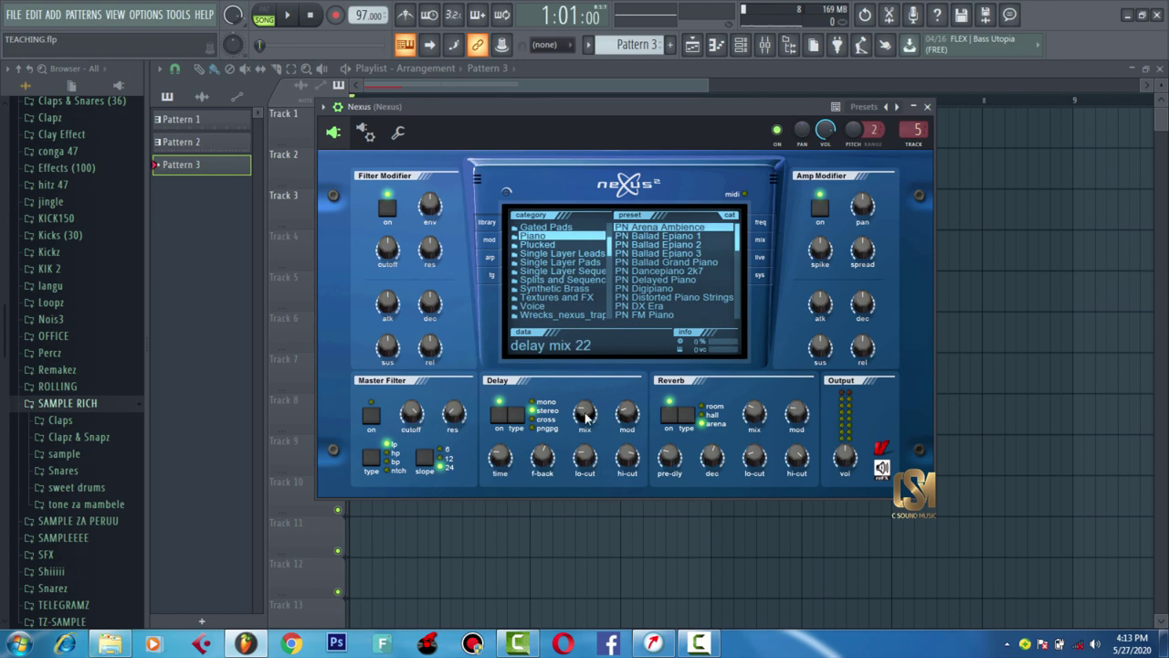
# - Enter a B3 note at bar 1 in the Nexus piano roll and align the Pattern 3 clip with bar 1 of Track 3
pyautogui.click(327, 109)
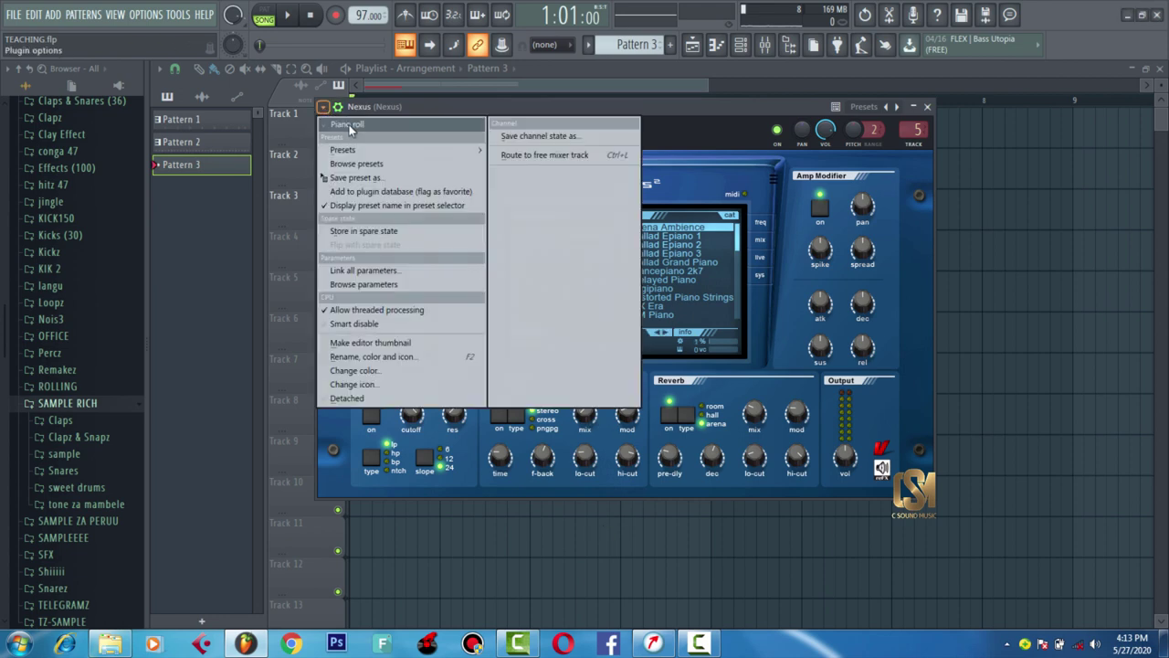
pyautogui.press('F7')
pyautogui.click(156, 291)
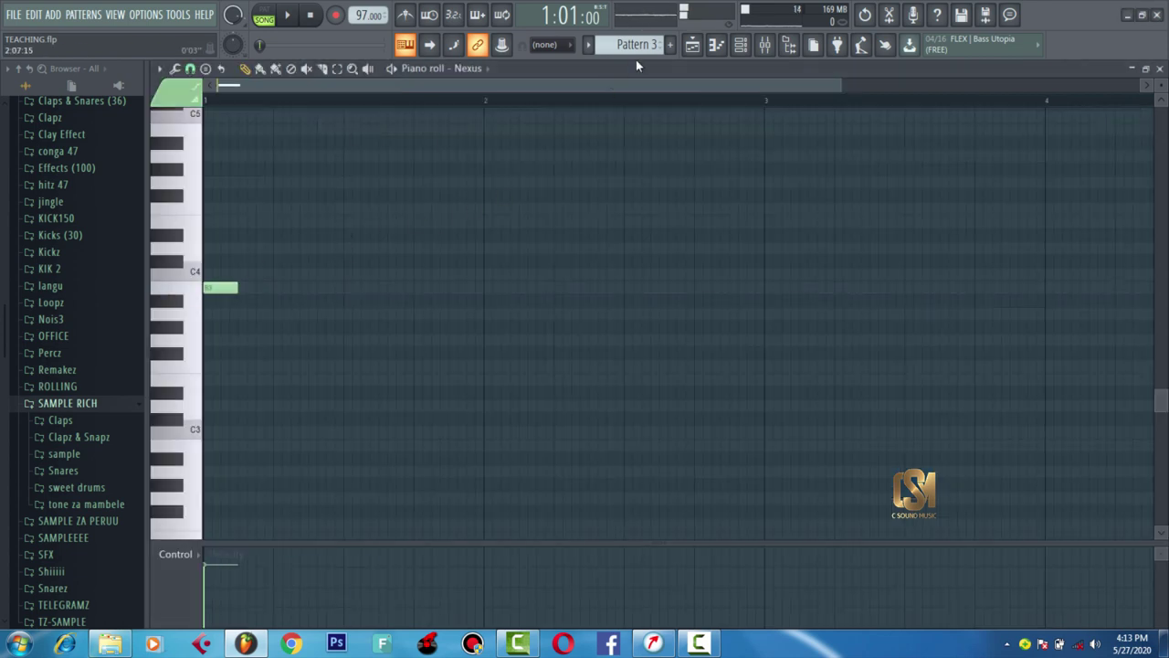
pyautogui.click(693, 44)
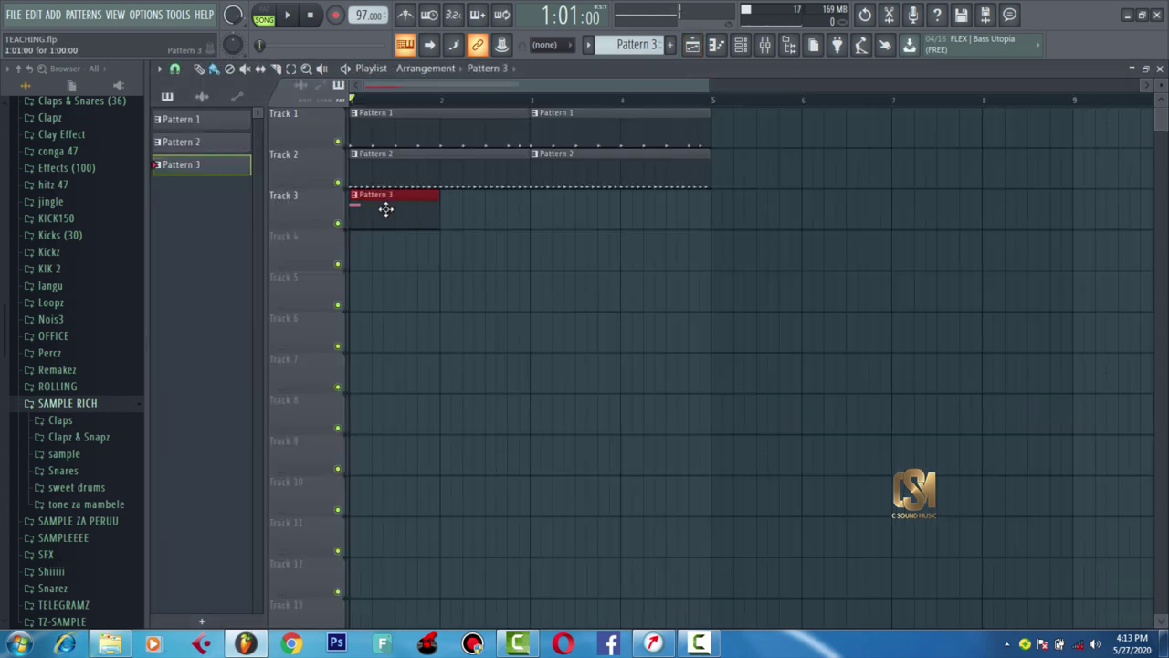
pyautogui.doubleClick(386, 209)
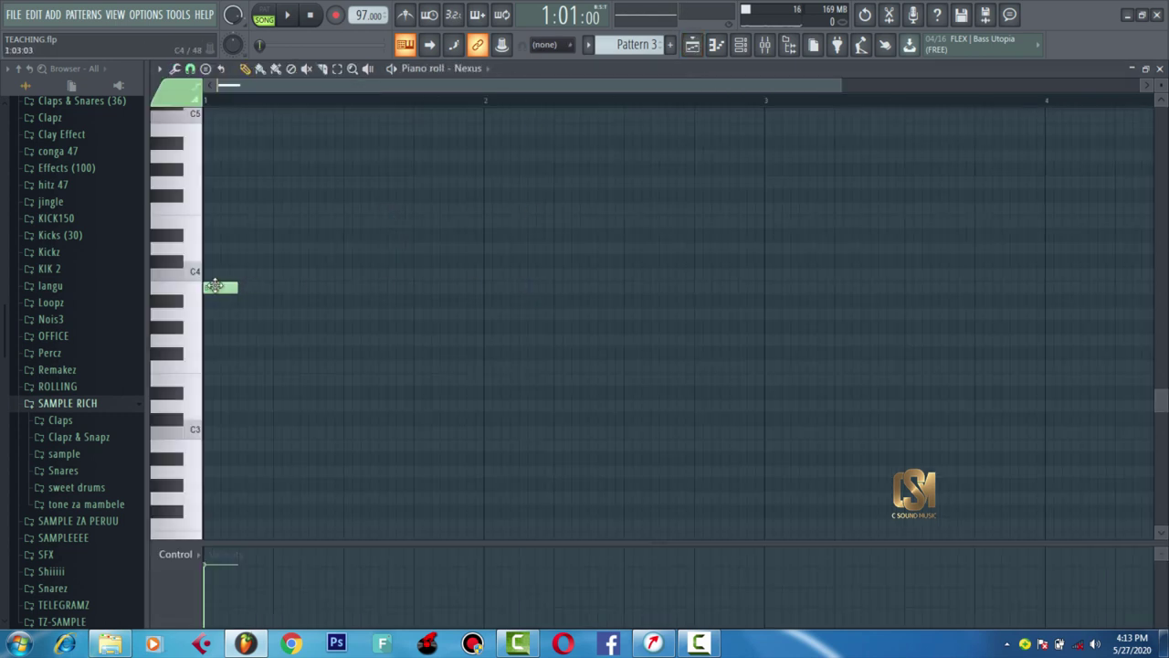
# - Move the note to C4, lengthen it to half a bar, add E4 and G4 above it and play the chord
pyautogui.moveTo(211, 289)
pyautogui.mouseDown()
pyautogui.moveTo(210, 261)
pyautogui.moveTo(208, 284)
pyautogui.mouseUp()
pyautogui.moveTo(237, 275); pyautogui.dragTo(344, 281)
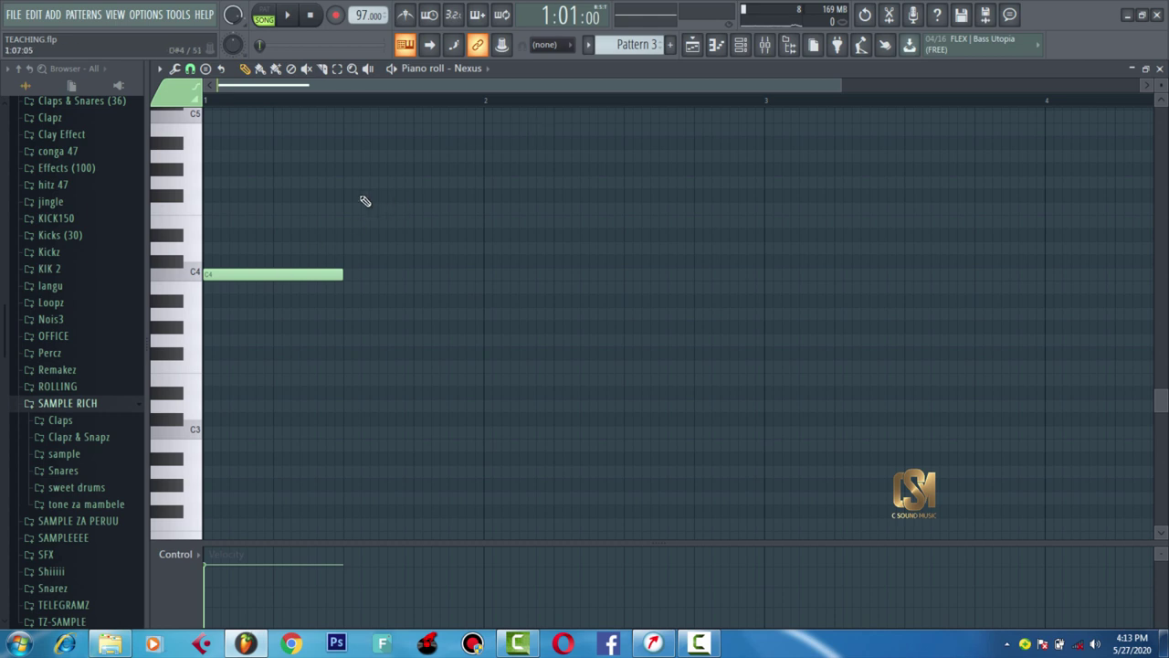
pyautogui.moveTo(219, 222); pyautogui.dragTo(193, 178)
pyautogui.press('space')
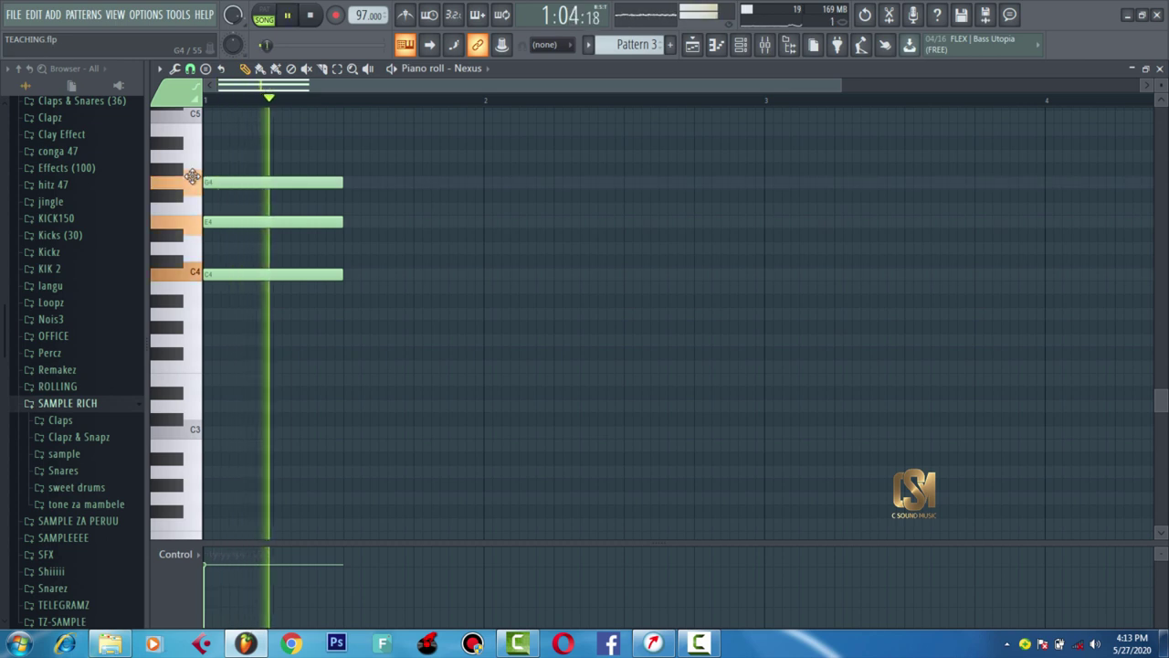
pyautogui.press('space')
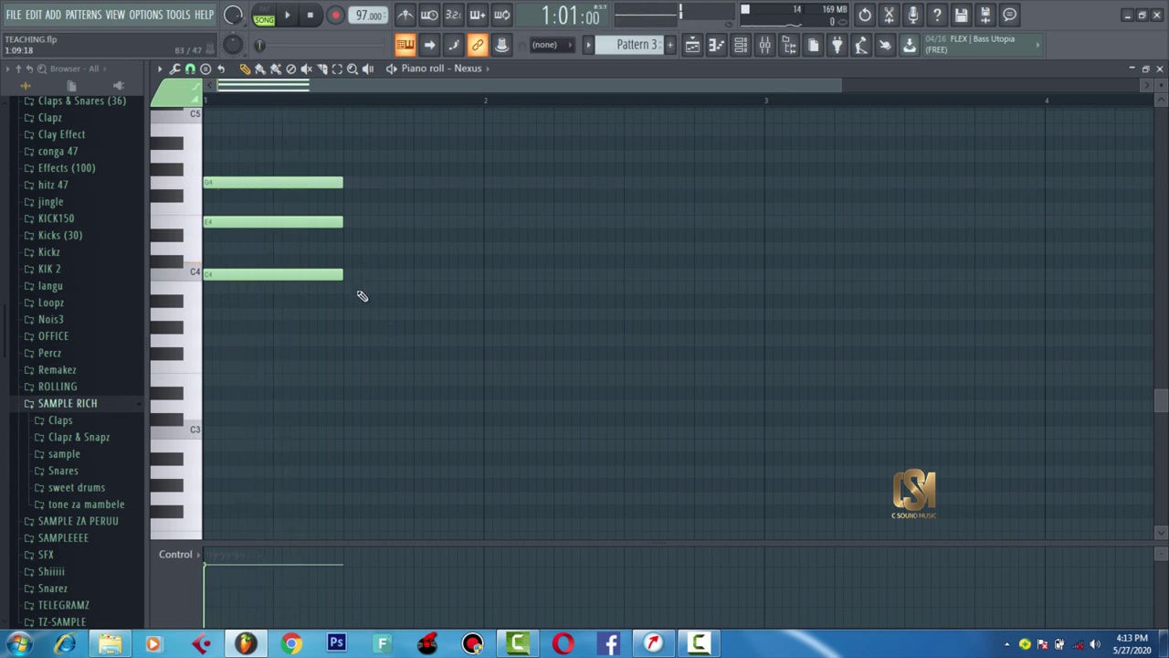
# - Add a half-bar E4, G4 and B4 chord in the second half of bar 1 and play it back
pyautogui.moveTo(362, 296); pyautogui.dragTo(386, 188)
pyautogui.click(381, 165)
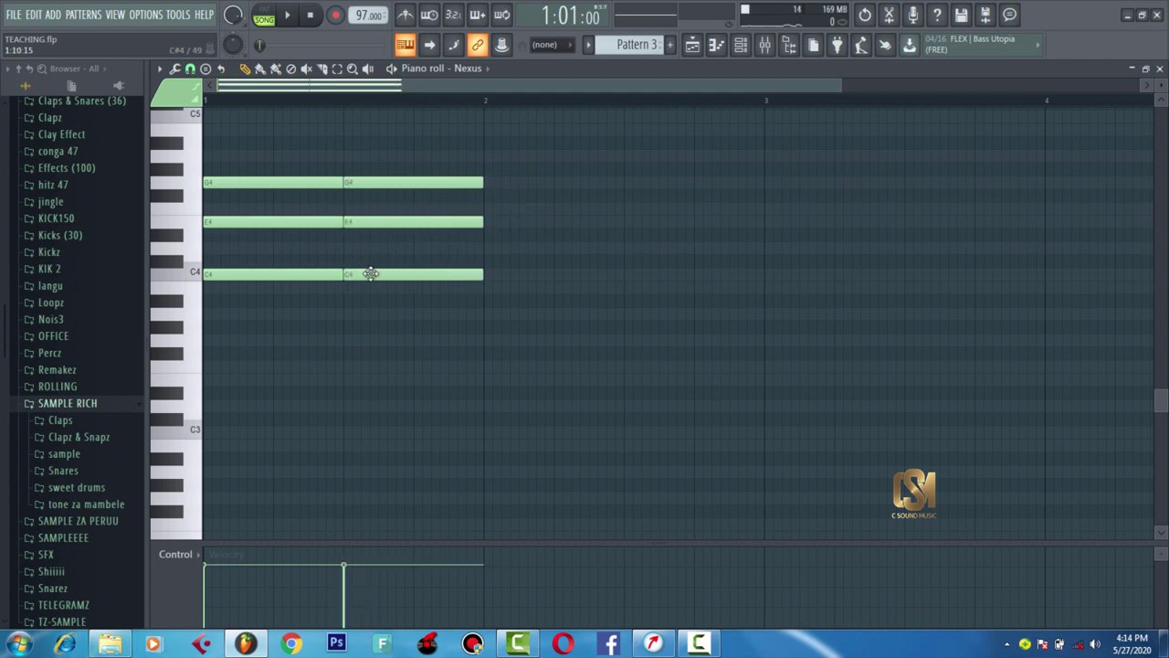
pyautogui.moveTo(371, 273); pyautogui.dragTo(368, 131)
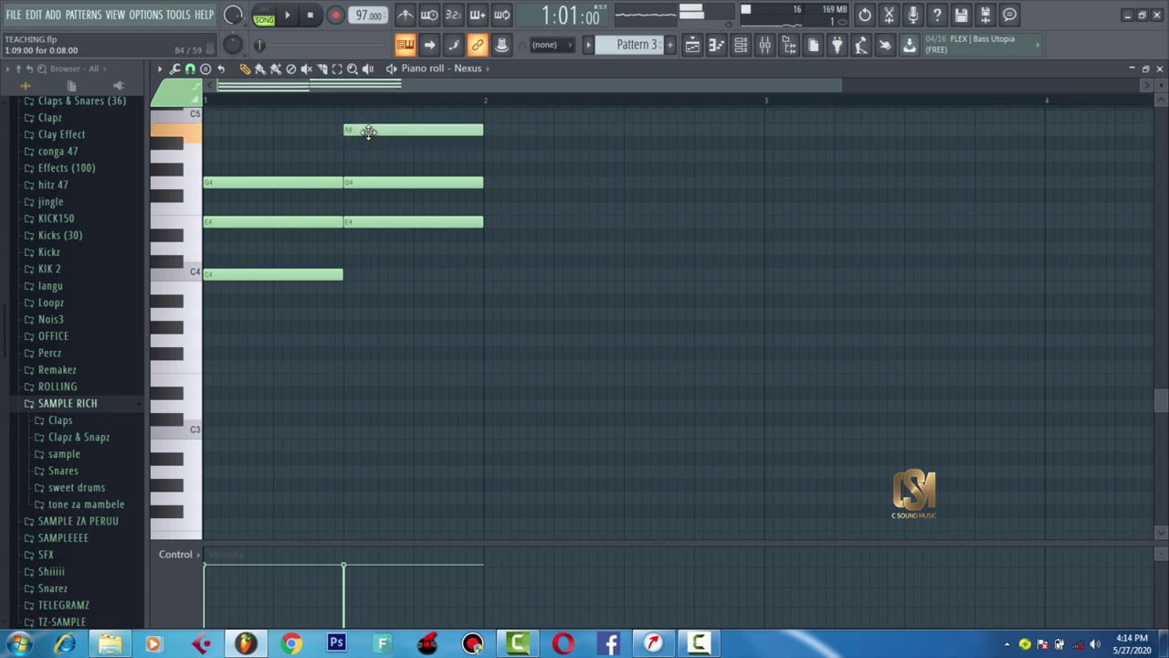
pyautogui.press('space')
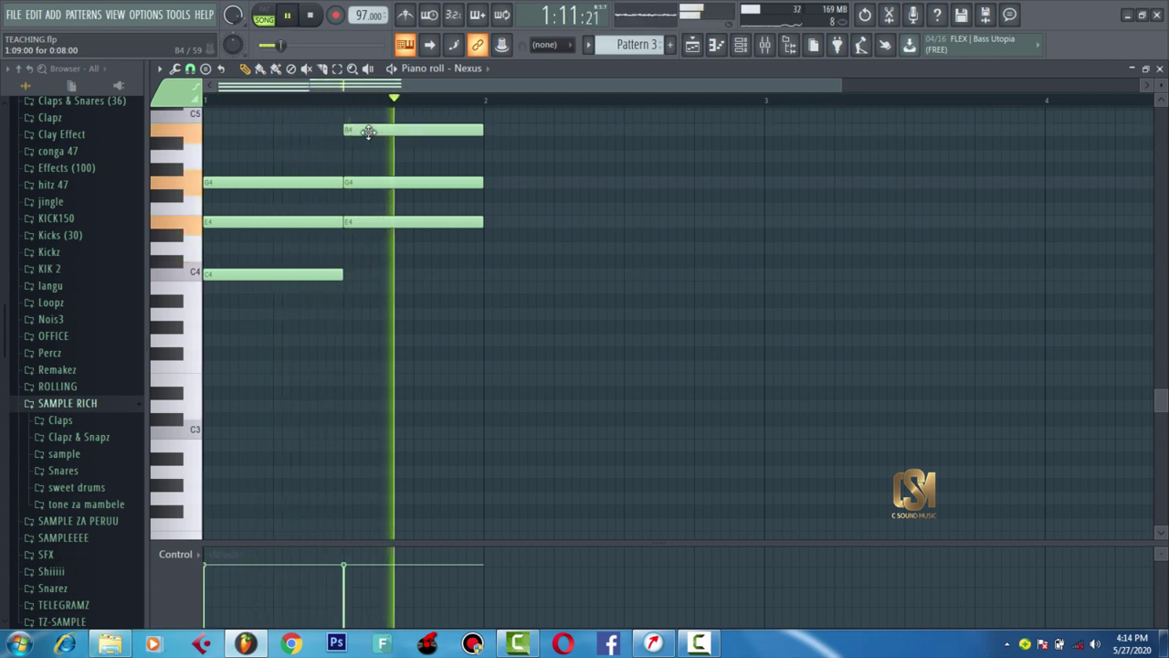
pyautogui.press('space')
# - Add a half-bar F4, A4 and C5 chord at the start of bar 2 and play the progression
pyautogui.moveTo(515, 270); pyautogui.dragTo(533, 151)
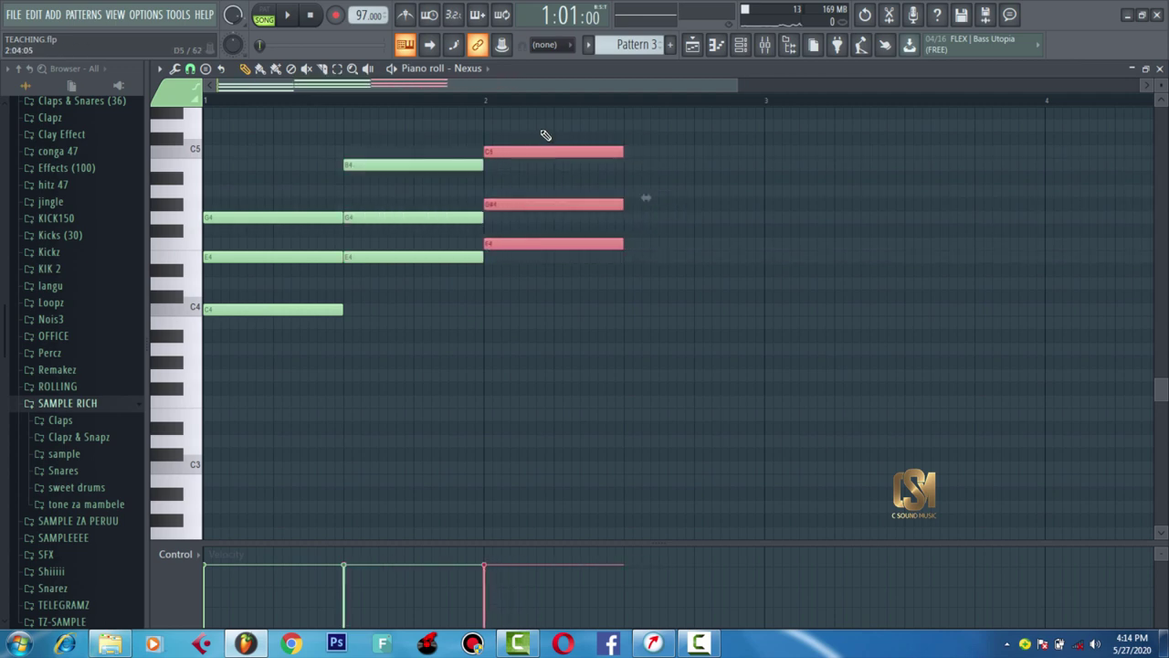
pyautogui.click(542, 134)
pyautogui.moveTo(493, 204); pyautogui.dragTo(497, 191)
pyautogui.press('space')
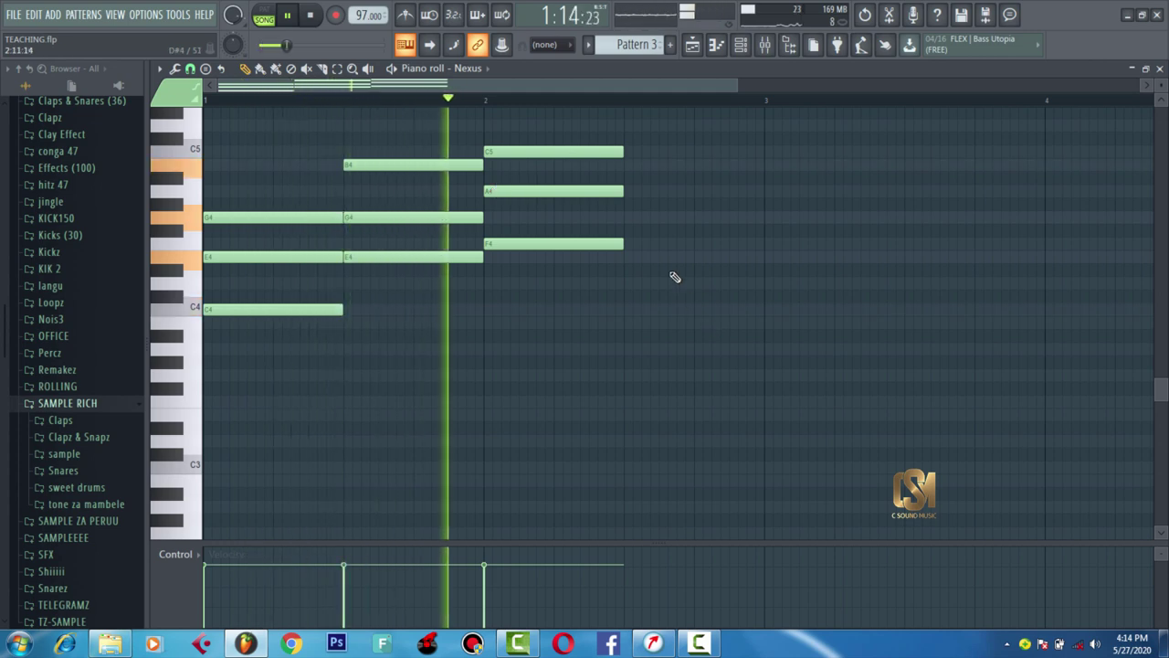
pyautogui.press('space')
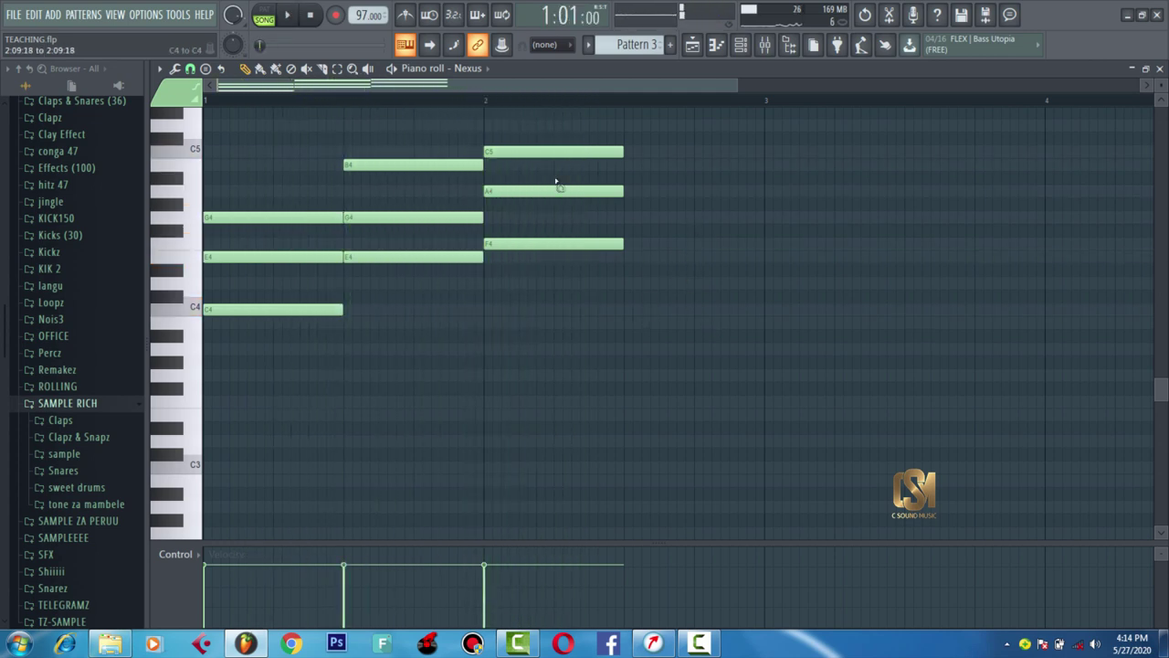
# - Copy the F4 chord to the second half of bar 2 as G4, B4 and D5, and play the progression
pyautogui.moveTo(630, 137); pyautogui.dragTo(494, 256)
pyautogui.moveTo(527, 156)
pyautogui.mouseDown()
pyautogui.moveTo(667, 155)
pyautogui.moveTo(664, 124)
pyautogui.mouseUp()
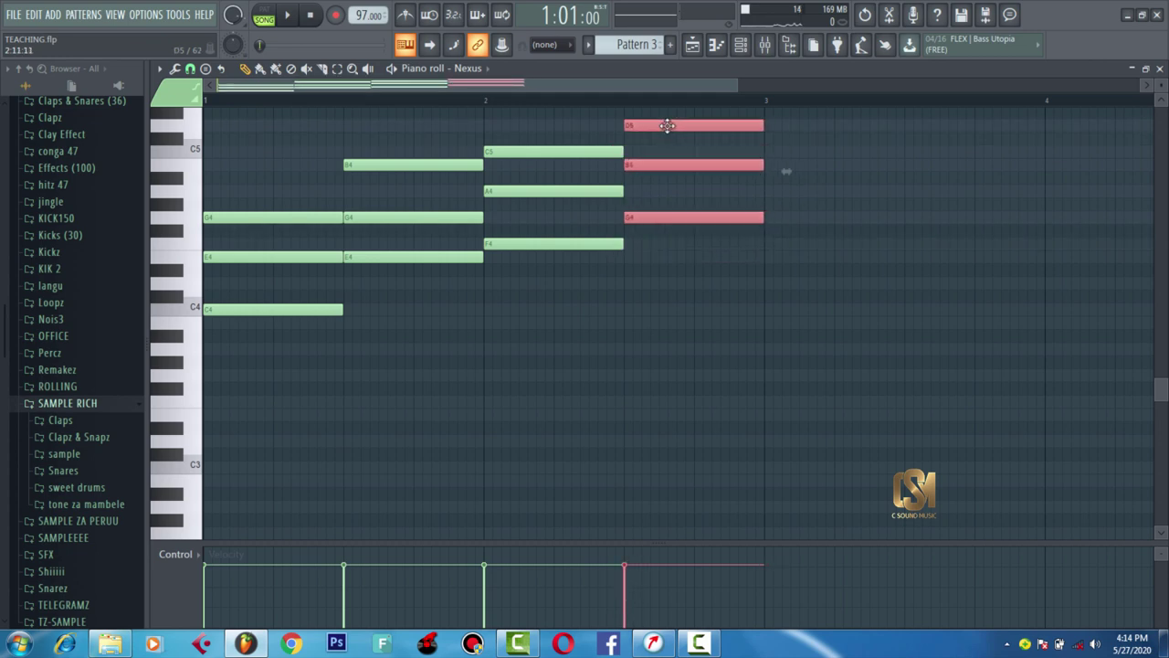
pyautogui.click(681, 368)
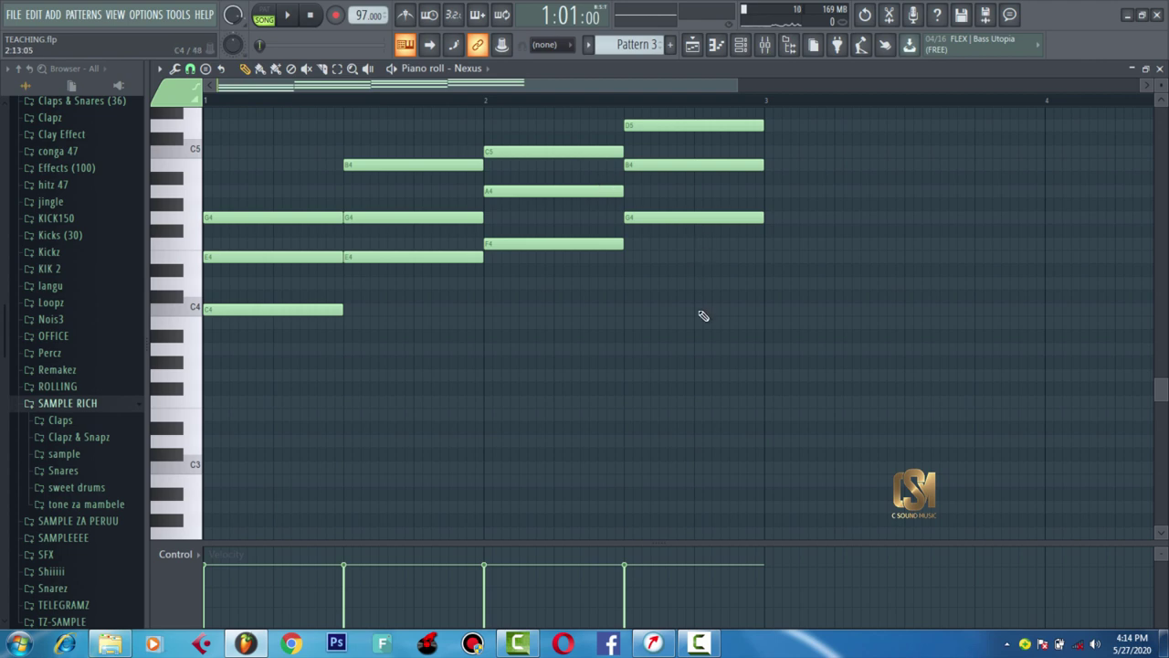
pyautogui.press('space')
# - Copy all four chords one octave lower, starting from C3, and play the layered progression
pyautogui.moveTo(731, 392); pyautogui.dragTo(231, 124)
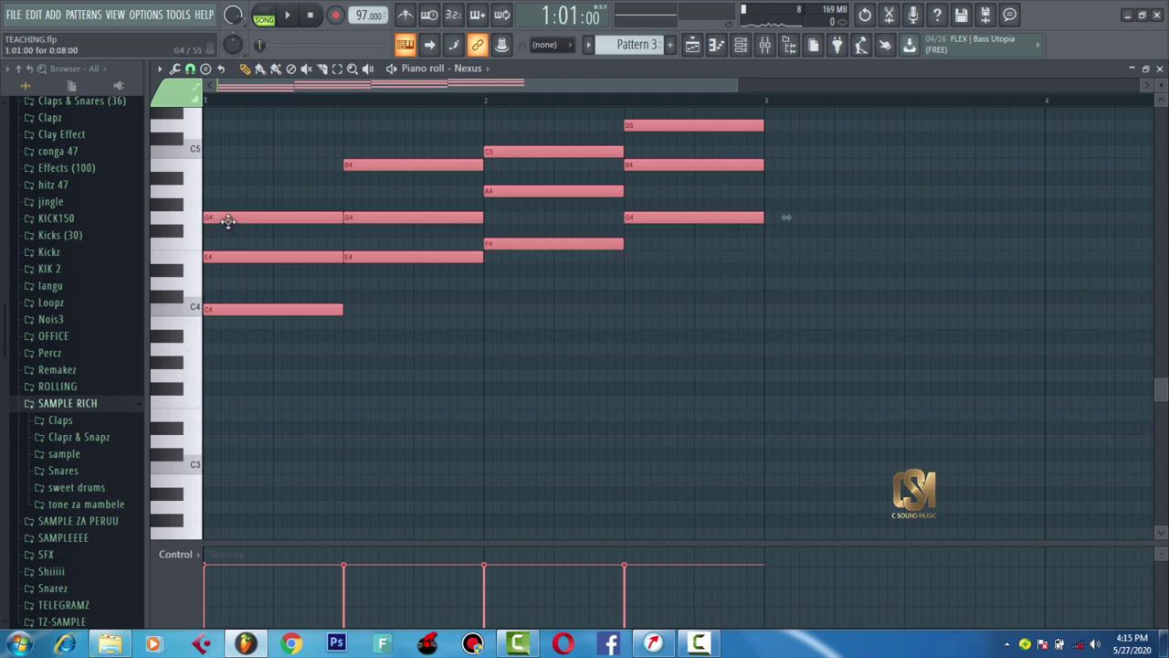
pyautogui.moveTo(227, 221); pyautogui.dragTo(225, 375)
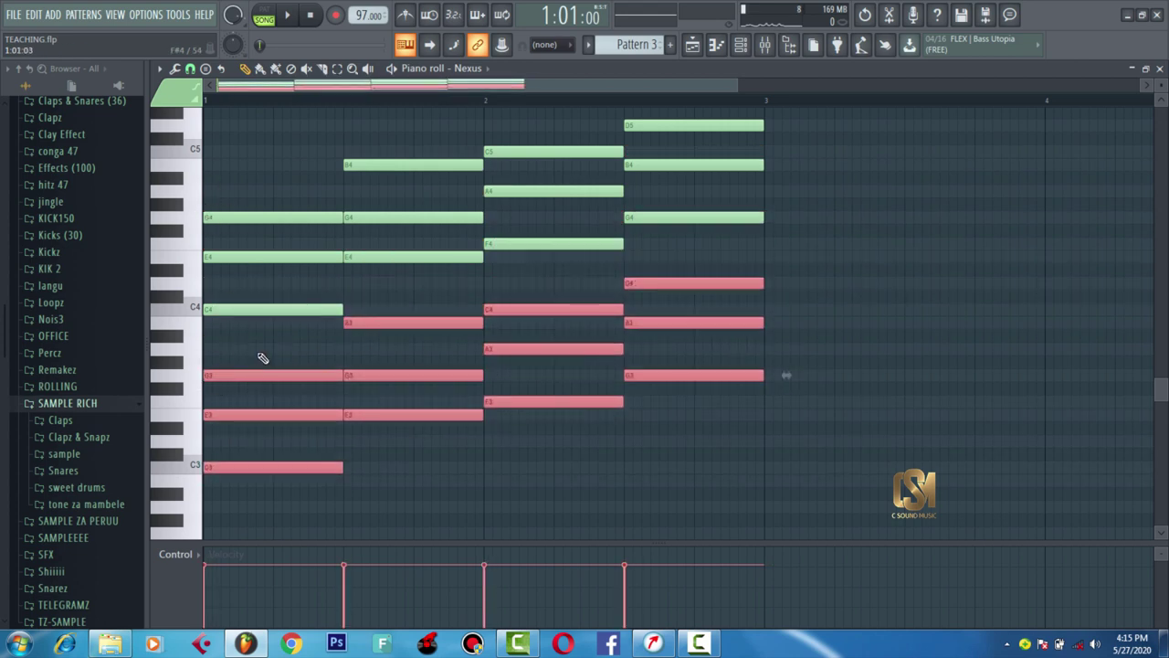
pyautogui.press('space')
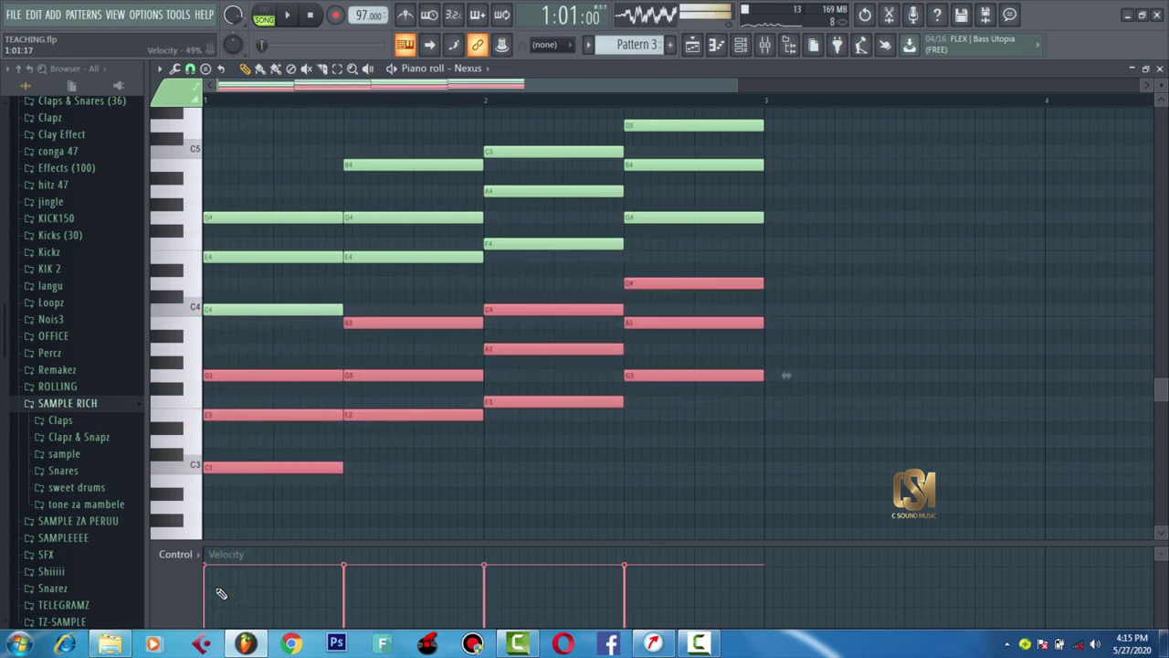
pyautogui.press('space')
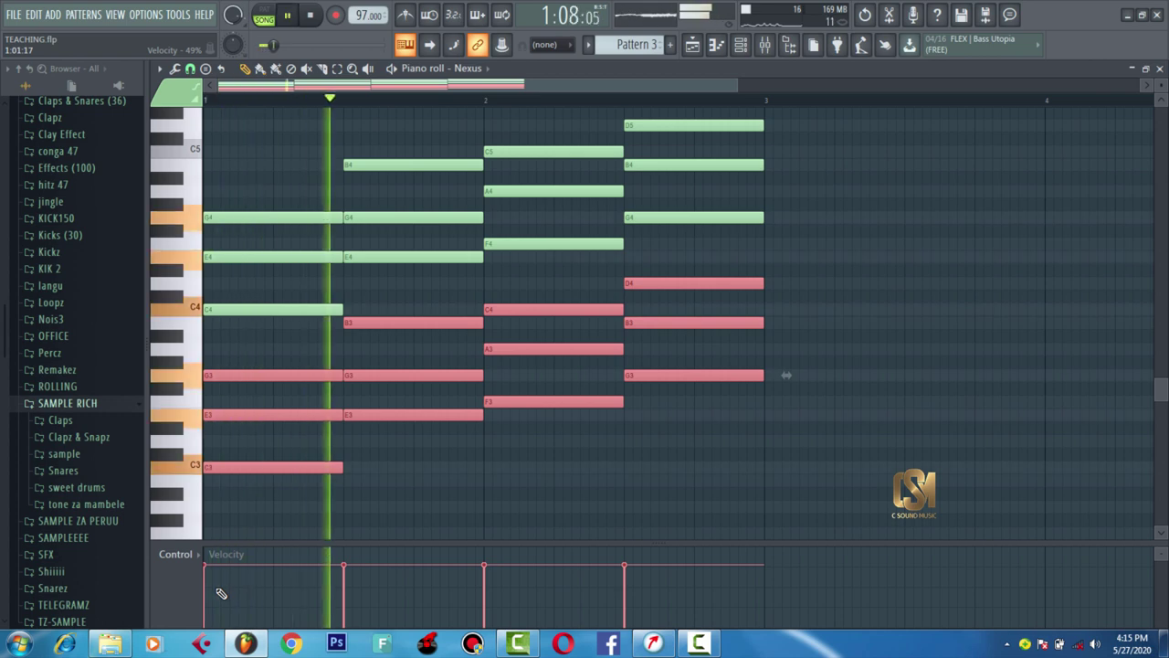
pyautogui.press('space')
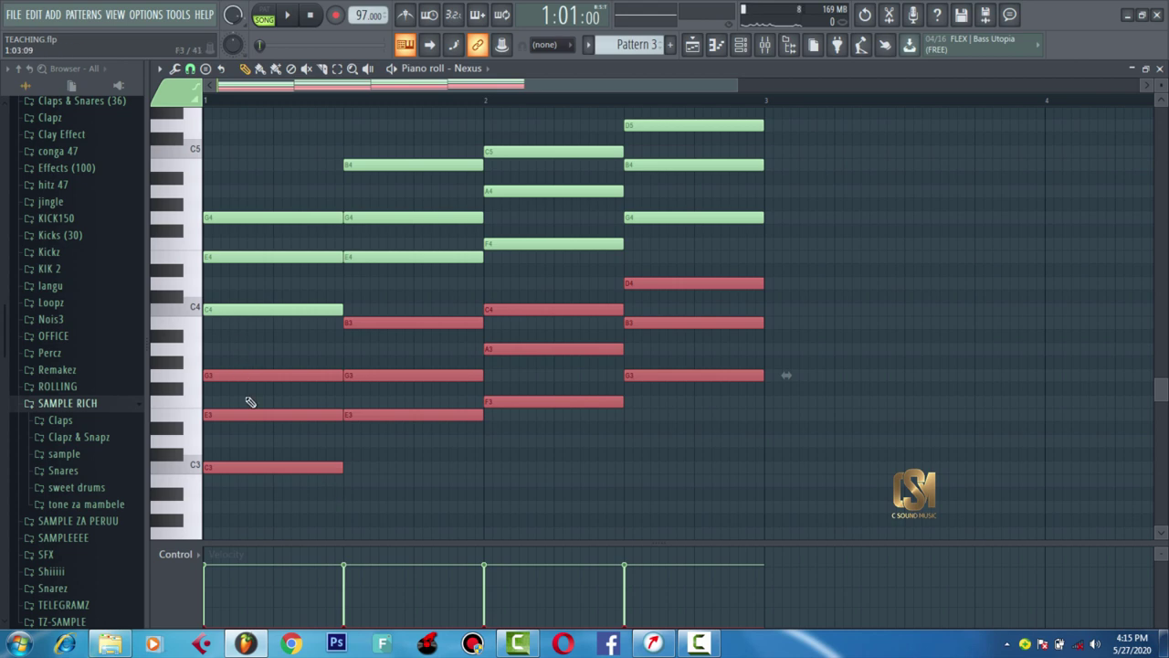
pyautogui.press('space')
# - Stack copies of the chords octave by octave up to D9 and duplicate the whole progression into bars 3 and 4
pyautogui.moveTo(231, 378)
pyautogui.mouseDown()
pyautogui.moveTo(148, 182)
pyautogui.moveTo(151, 208)
pyautogui.mouseUp()
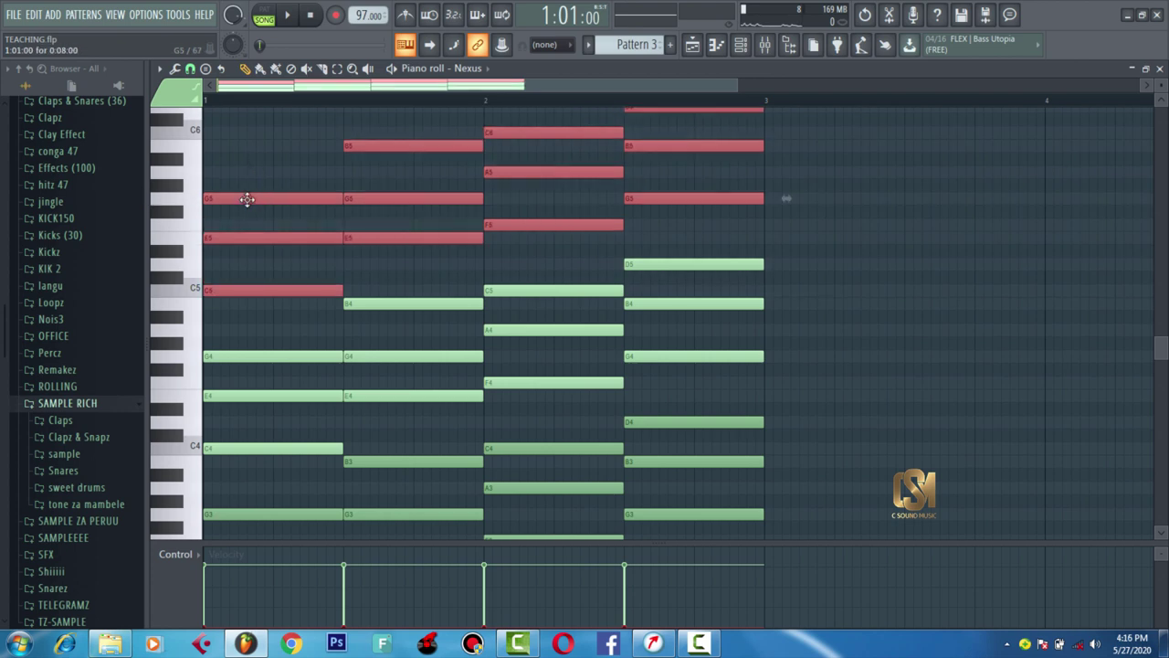
pyautogui.moveTo(242, 200); pyautogui.dragTo(164, 245)
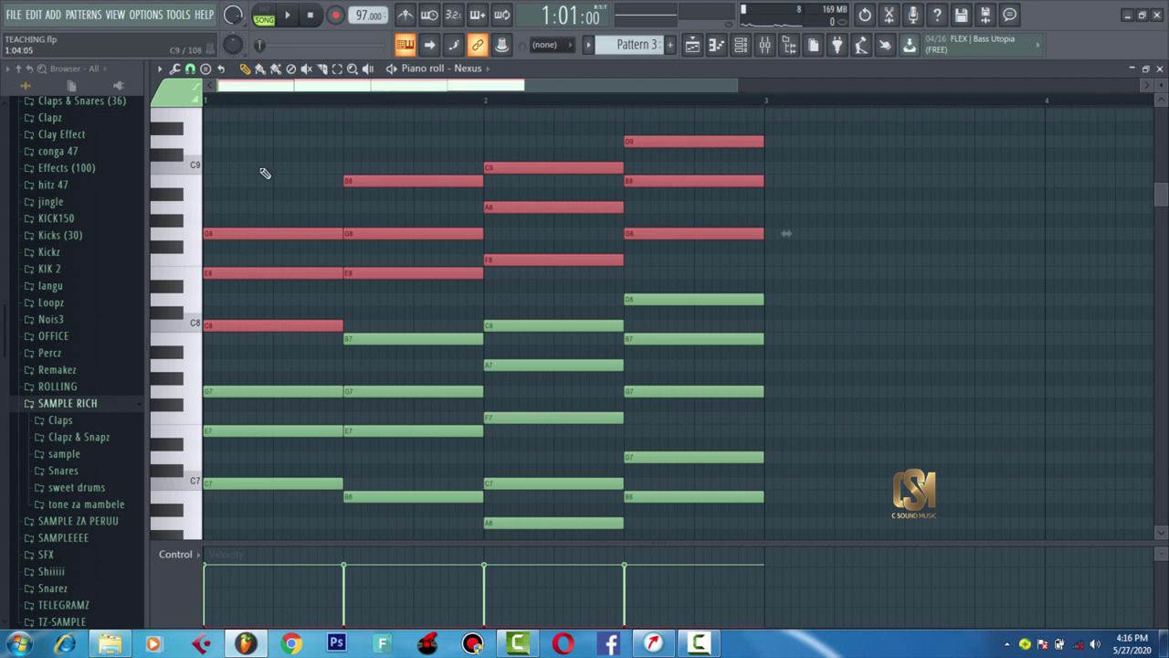
pyautogui.hotkey('ctrl', 'd')
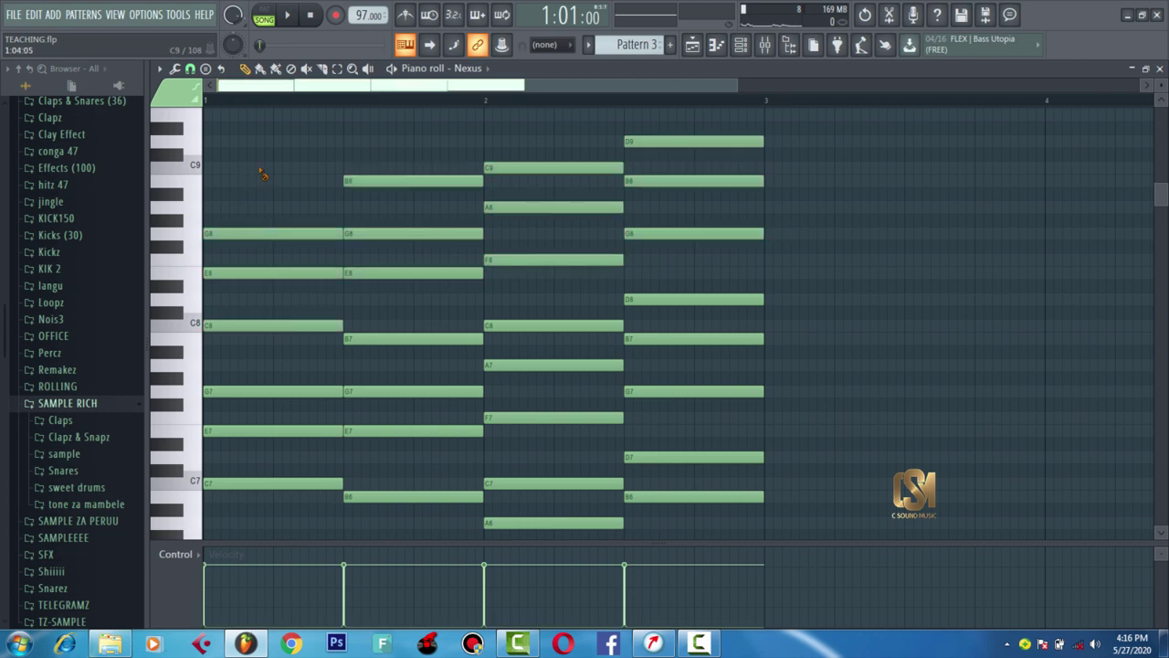
pyautogui.hotkey('ctrl', 'b')
# - Play the full arrangement with Pattern 3 from the playlist, stop it and bring up the channel rack
pyautogui.click(692, 47)
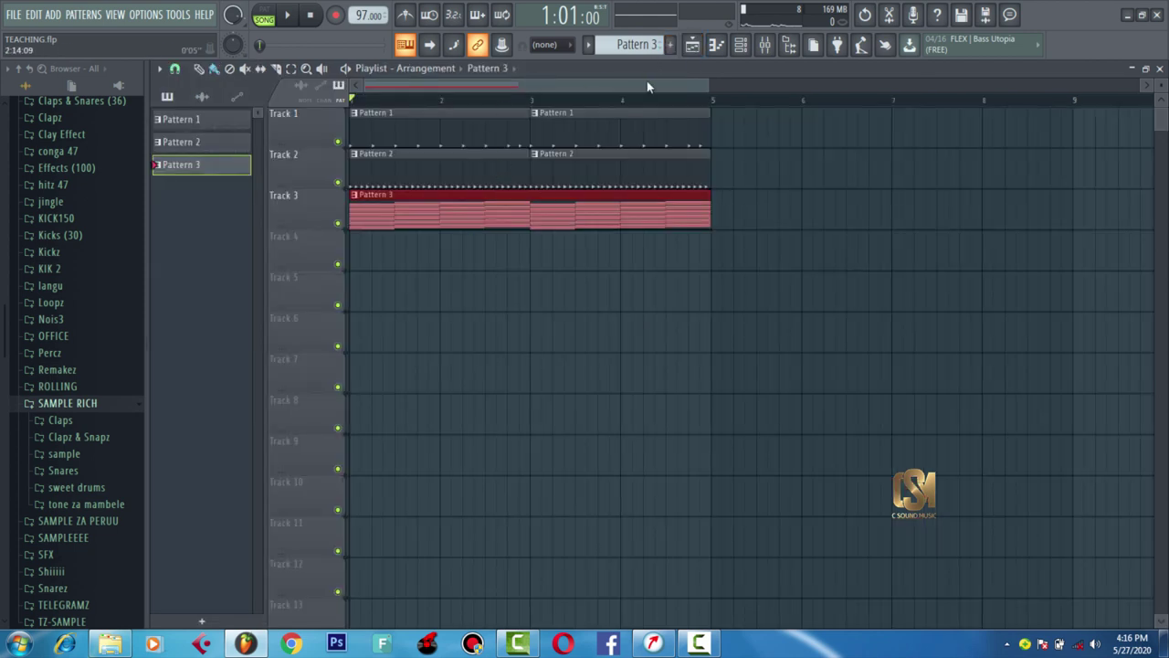
pyautogui.press('space')
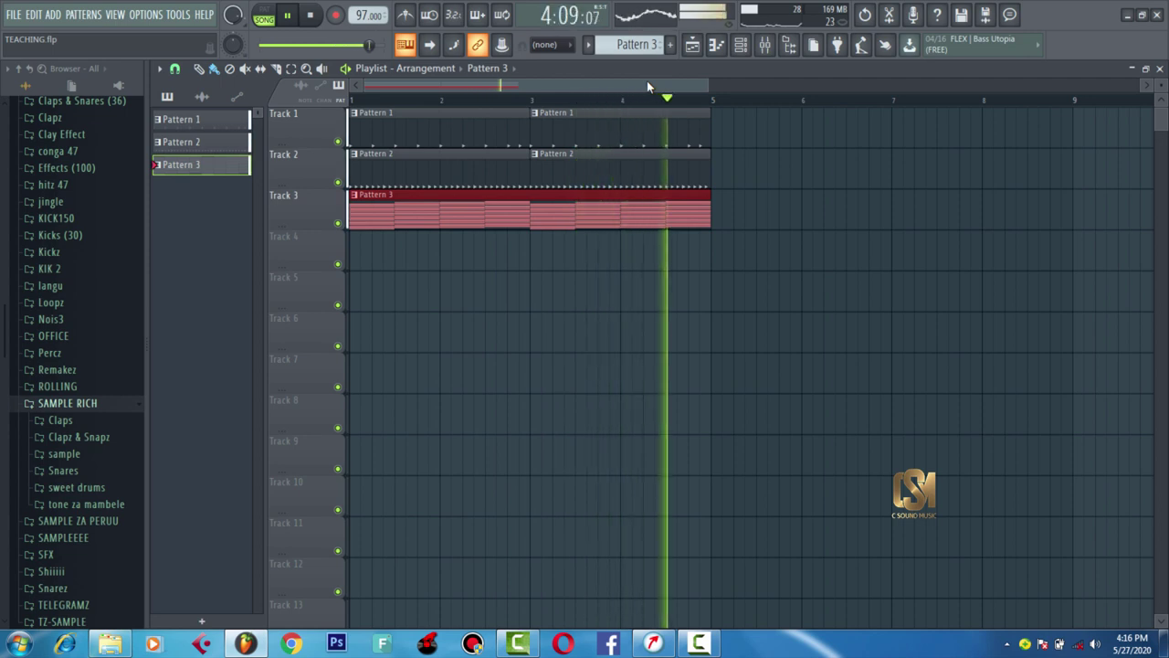
pyautogui.press('space')
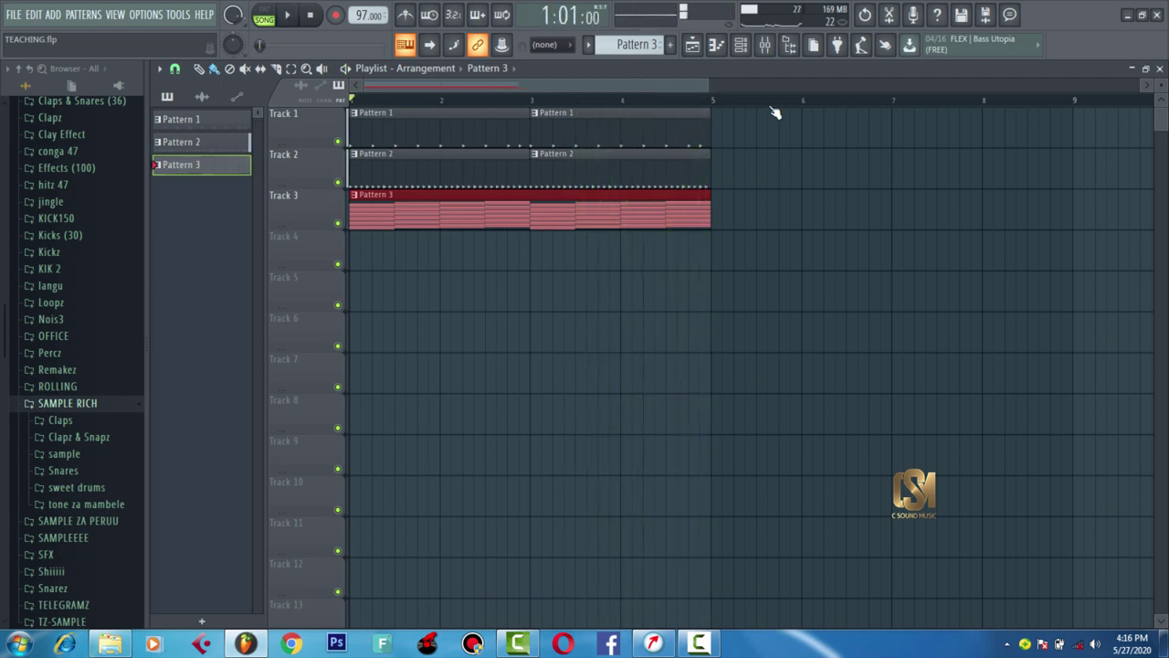
pyautogui.click(741, 45)
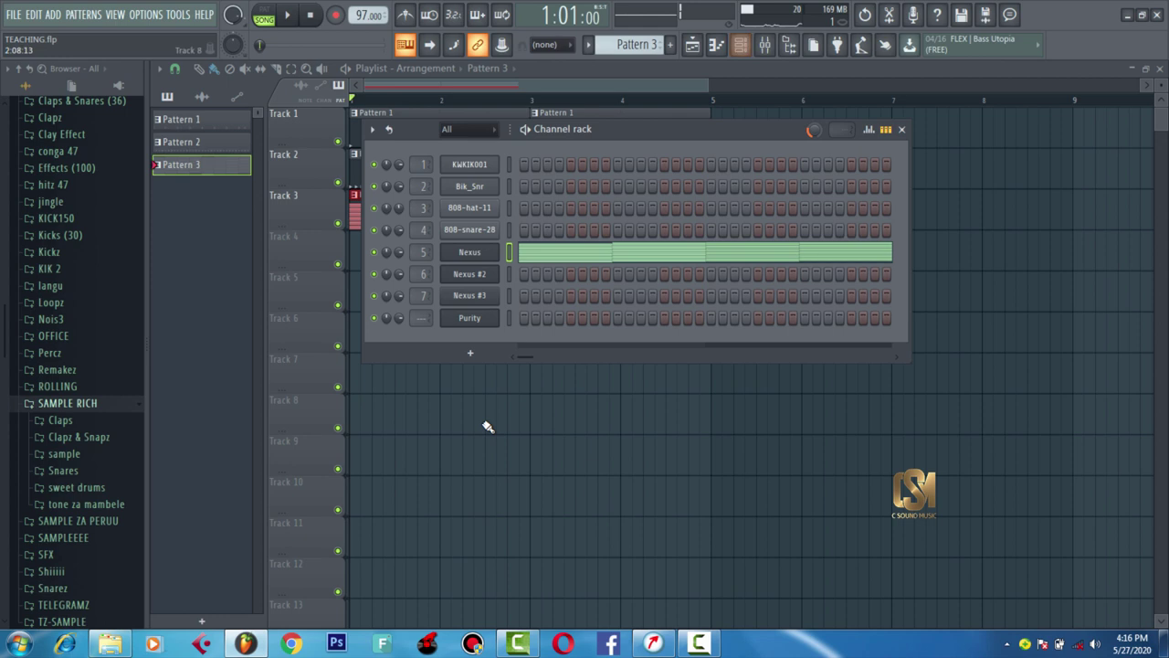
# - Bring up the piano roll of the Nexus #2 channel, which uses the GT Muted Clean 1 preset, for Pattern 3
pyautogui.click(471, 274)
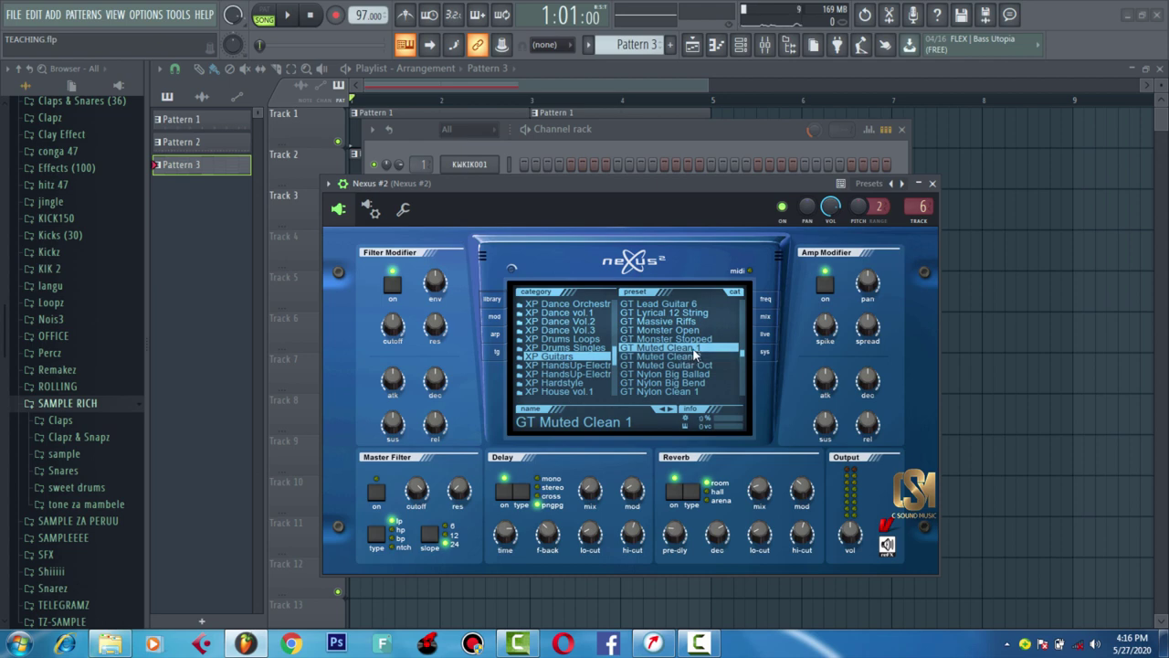
pyautogui.click(334, 186)
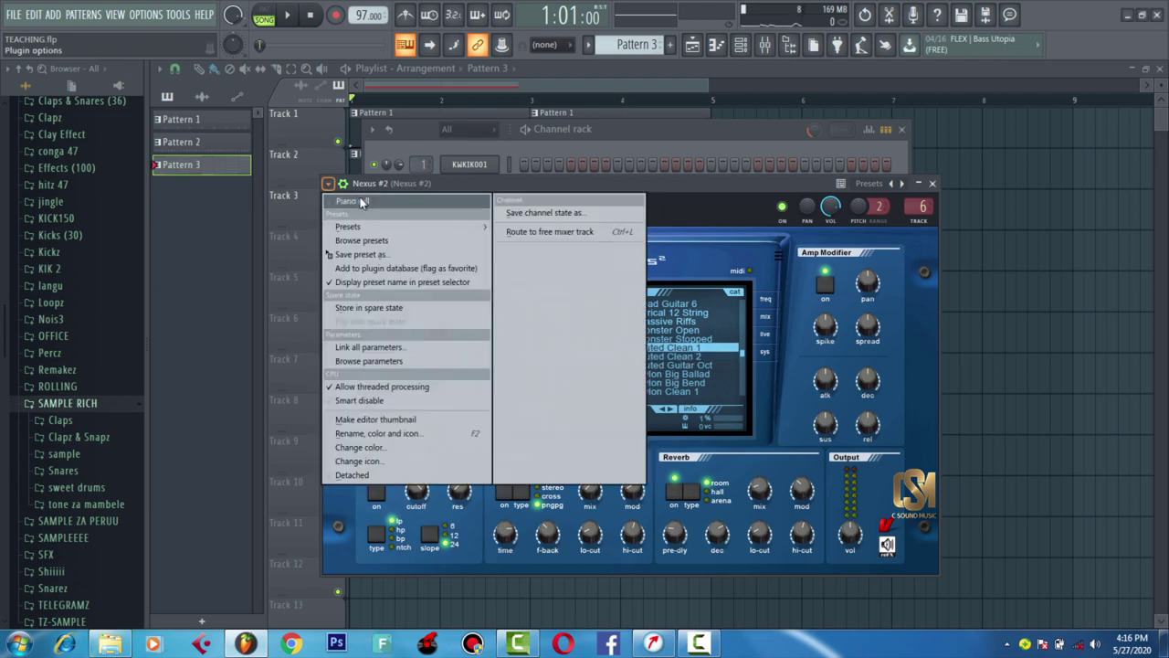
pyautogui.click(417, 265)
pyautogui.moveTo(350, 80); pyautogui.dragTo(235, 80)
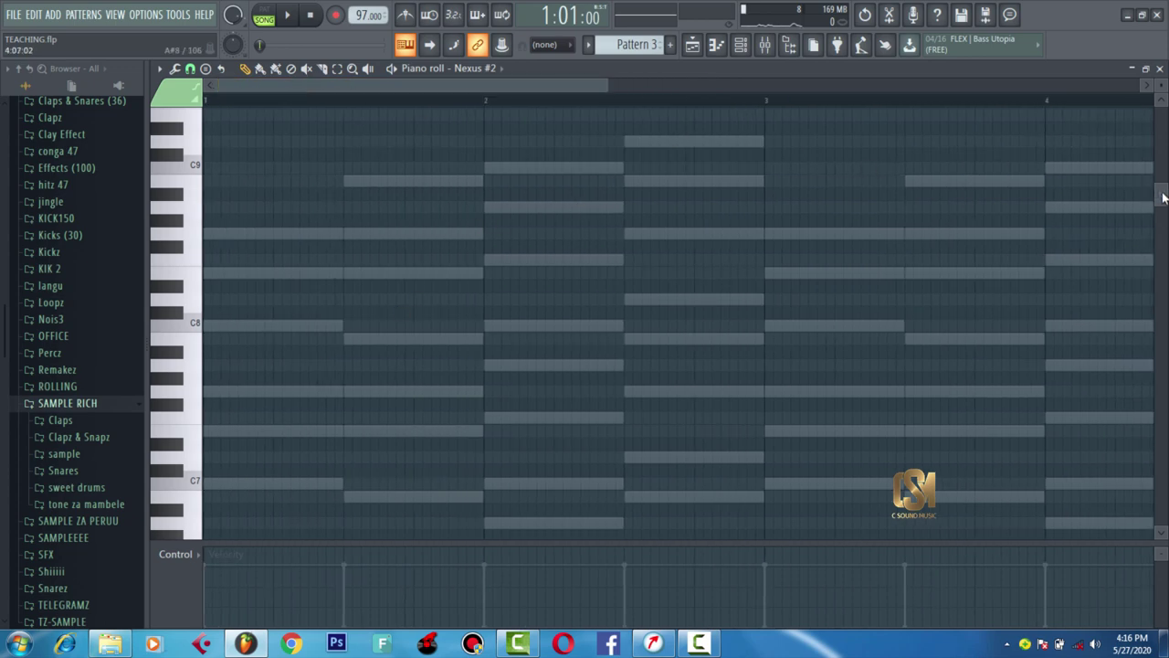
pyautogui.moveTo(1164, 198); pyautogui.dragTo(1163, 258)
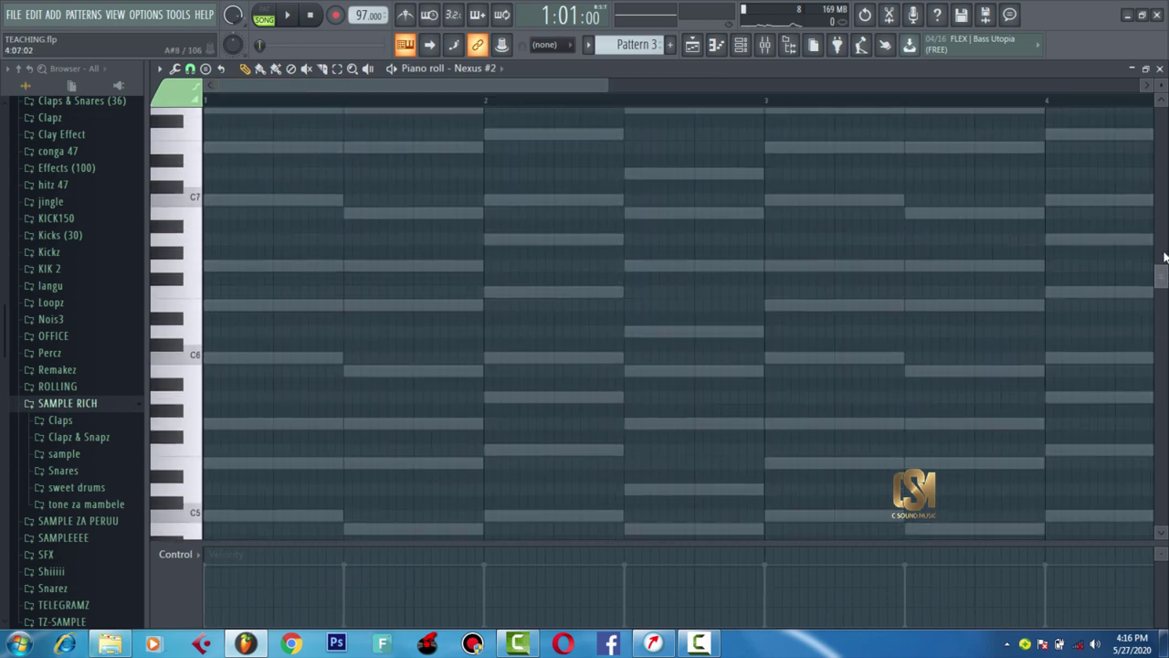
pyautogui.scroll(6, 518, 146)
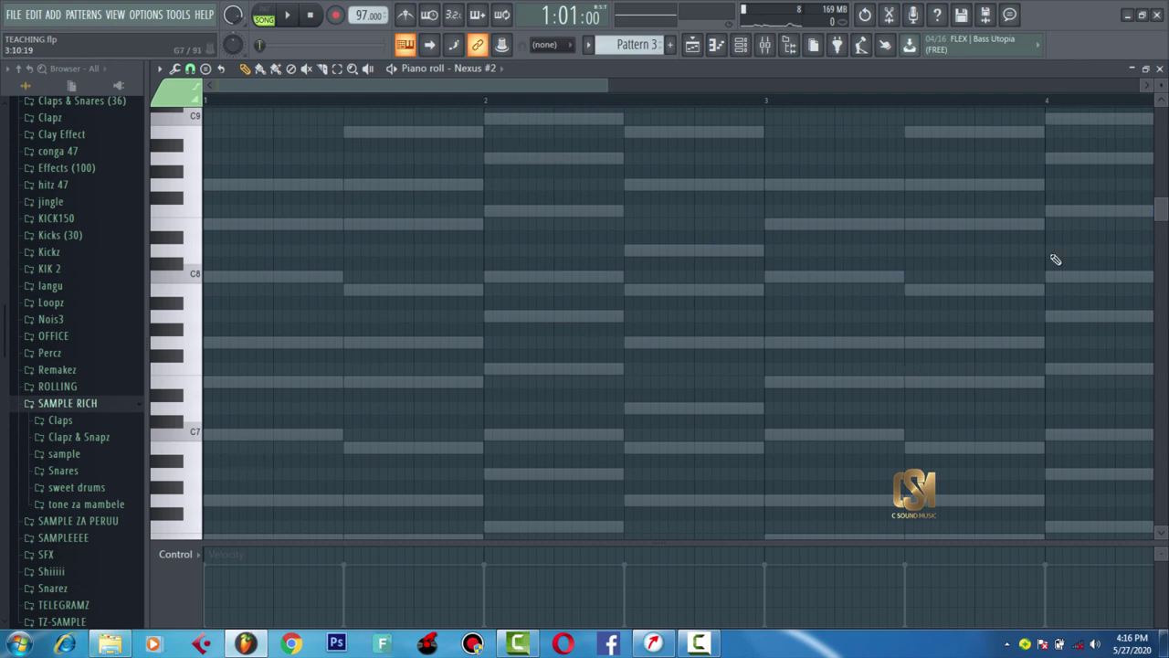
pyautogui.click(208, 189)
pyautogui.click(195, 185)
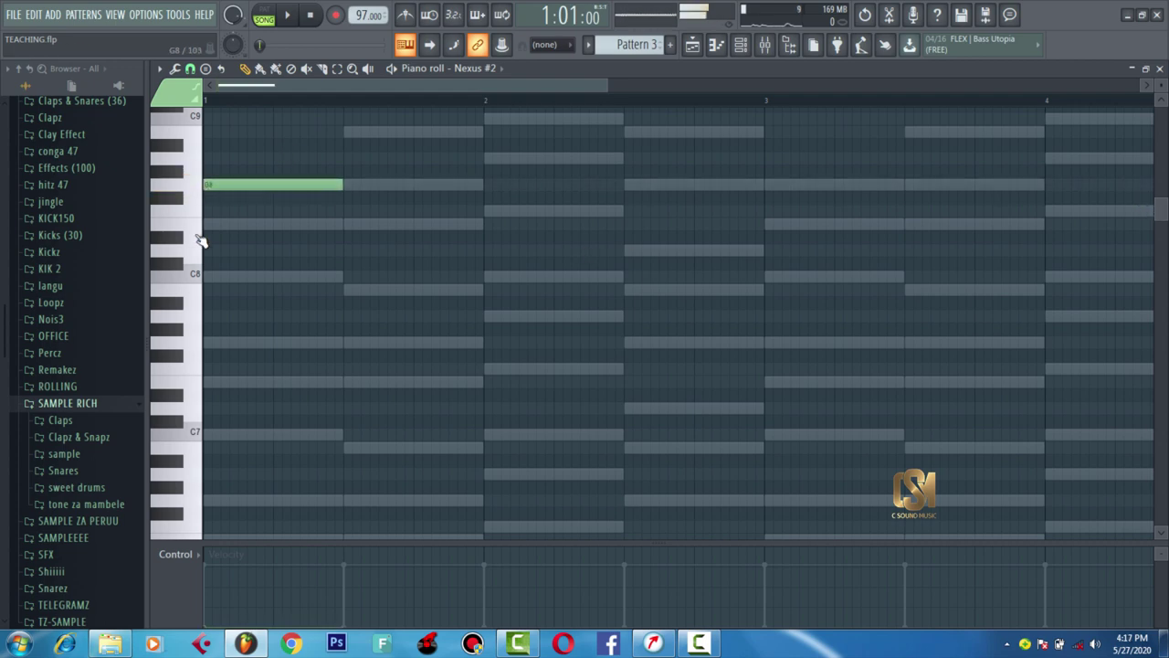
pyautogui.click(198, 343)
pyautogui.click(197, 386)
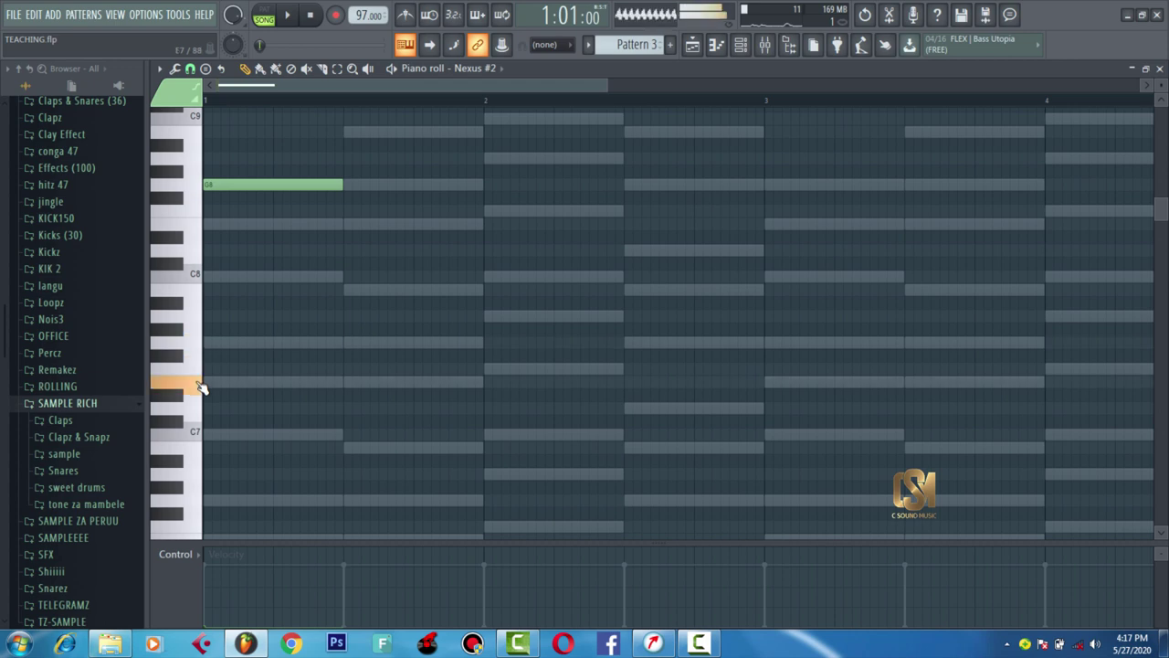
pyautogui.rightClick(249, 187)
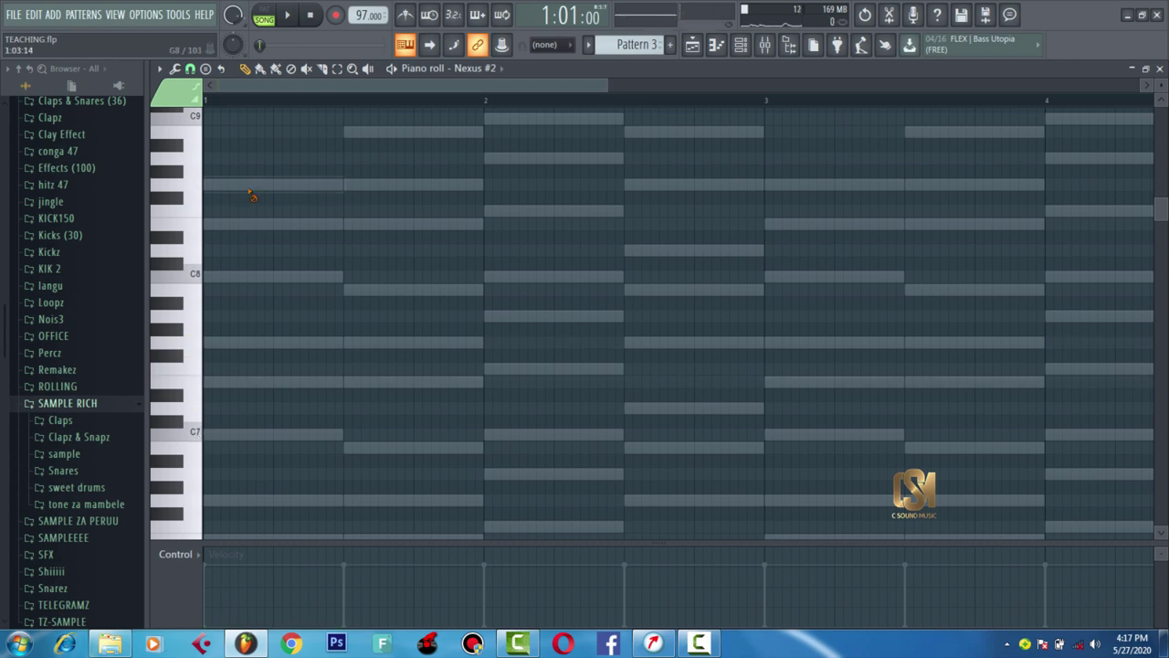
pyautogui.click(212, 436)
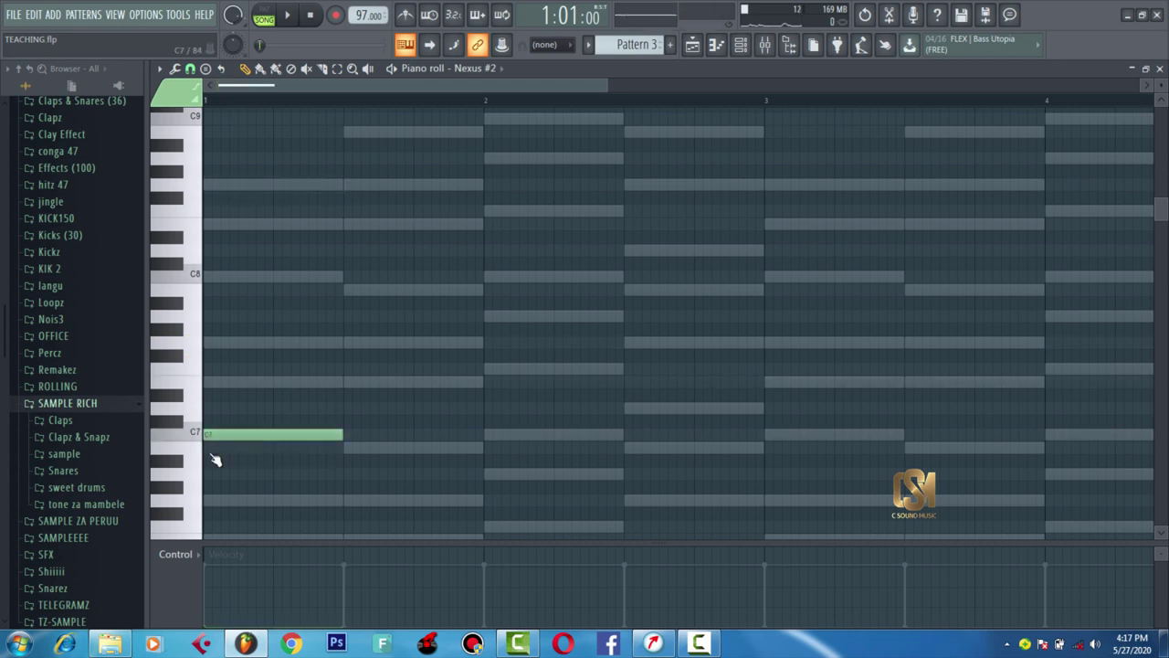
pyautogui.press('space')
pyautogui.press('space')
pyautogui.click(211, 566)
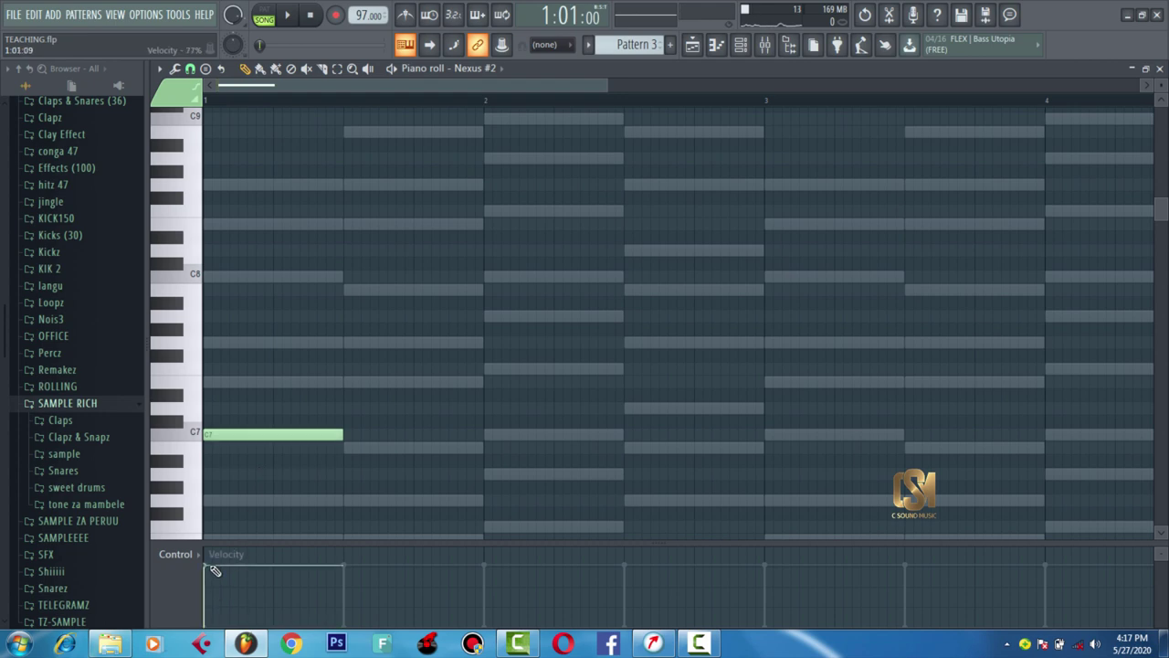
pyautogui.moveTo(215, 589); pyautogui.dragTo(213, 570)
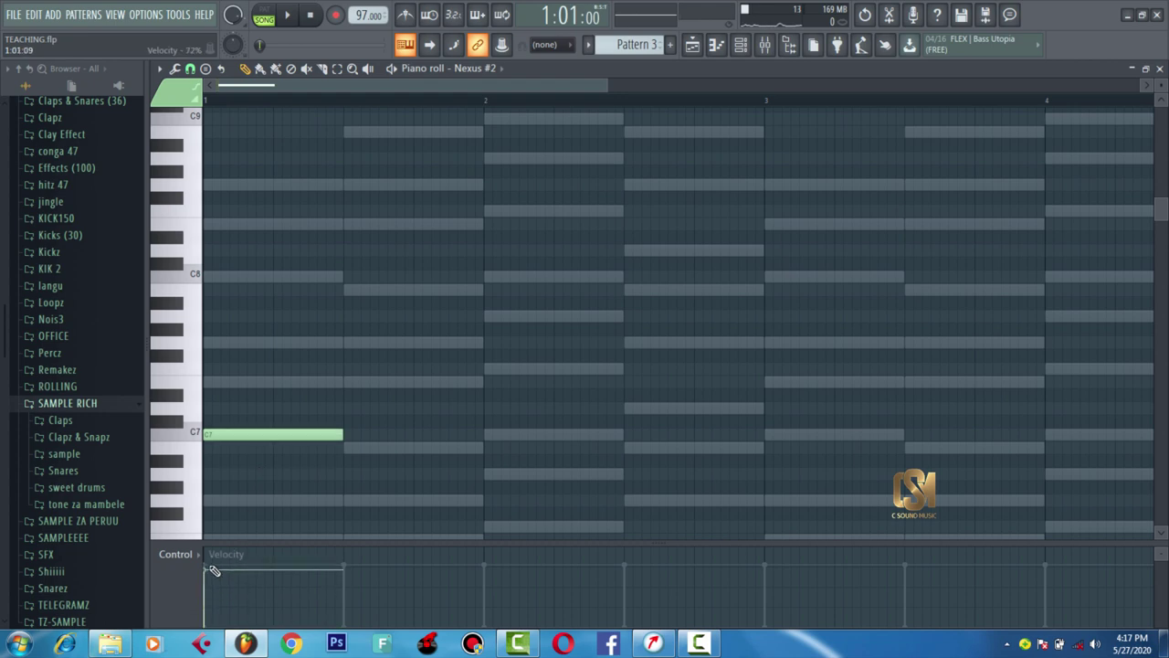
pyautogui.rightClick(228, 437)
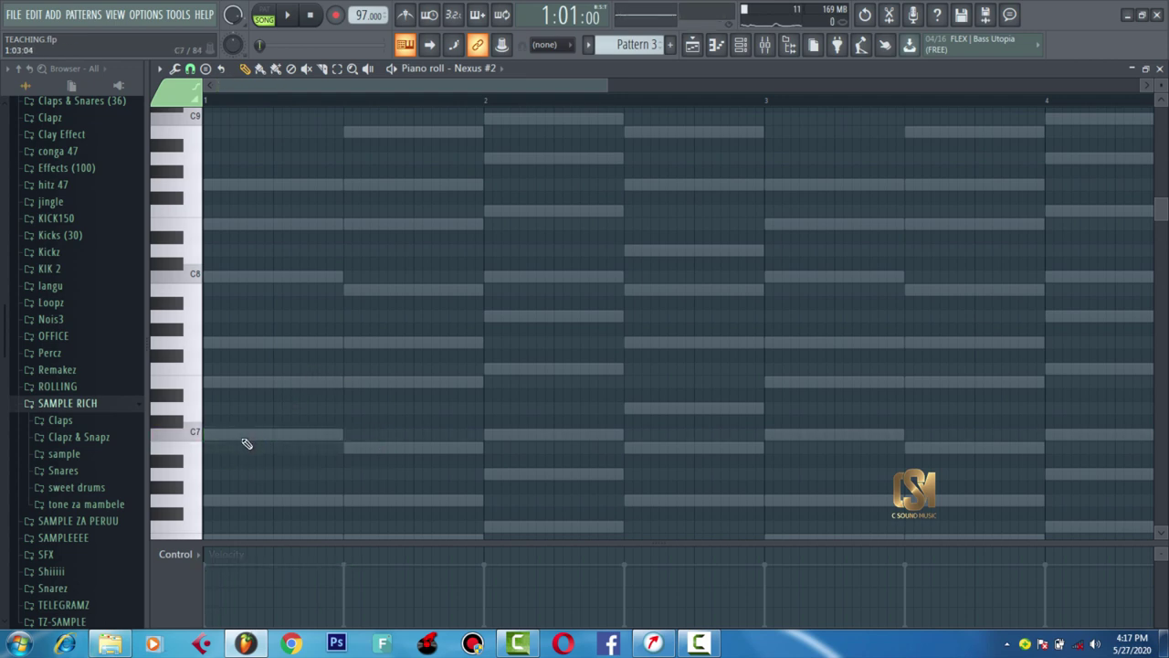
# - Place a C5 note at the start of bar 1 and a G5 note at 1:02:00, and play them back
pyautogui.scroll(-4, 245, 443)
pyautogui.moveTo(219, 433)
pyautogui.mouseDown()
pyautogui.moveTo(193, 435)
pyautogui.moveTo(198, 368)
pyautogui.moveTo(167, 585)
pyautogui.moveTo(143, 308)
pyautogui.moveTo(135, 354)
pyautogui.moveTo(162, 426)
pyautogui.moveTo(162, 314)
pyautogui.moveTo(159, 354)
pyautogui.mouseUp()
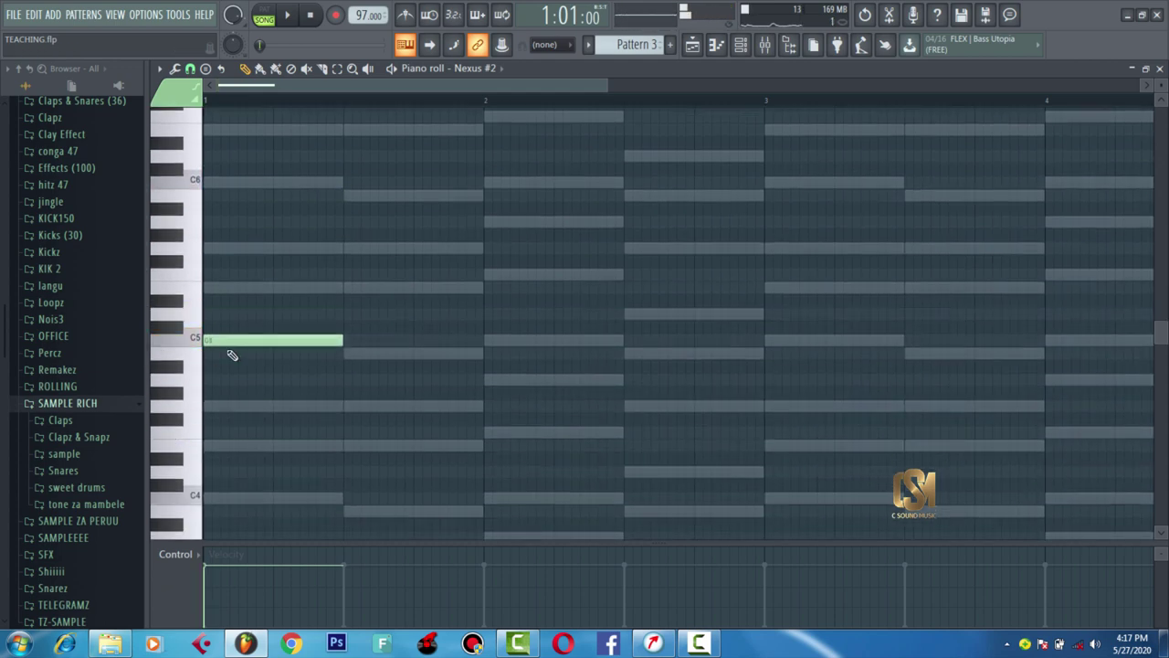
pyautogui.click(224, 289)
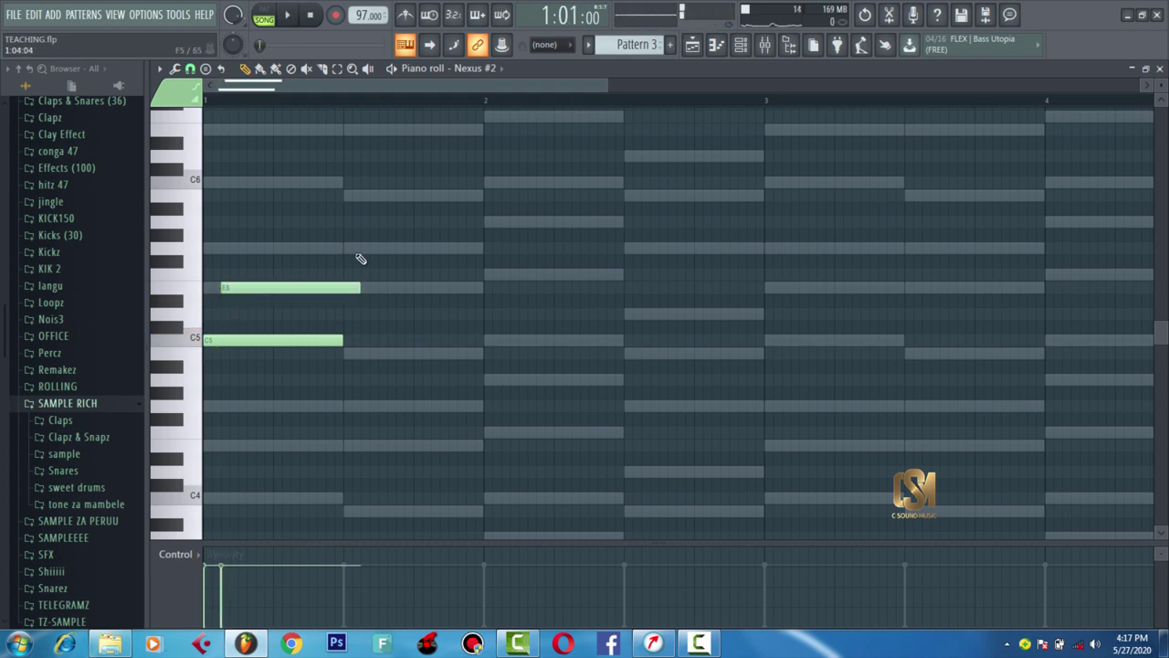
pyautogui.moveTo(607, 89); pyautogui.dragTo(448, 99)
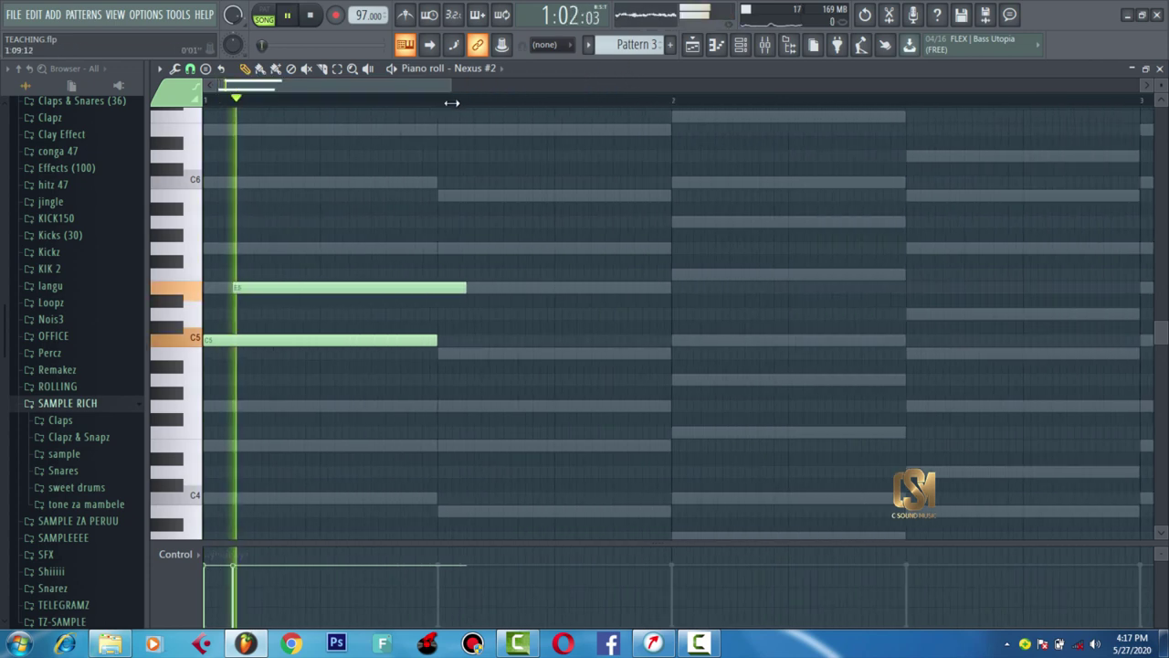
pyautogui.moveTo(258, 288); pyautogui.dragTo(255, 248)
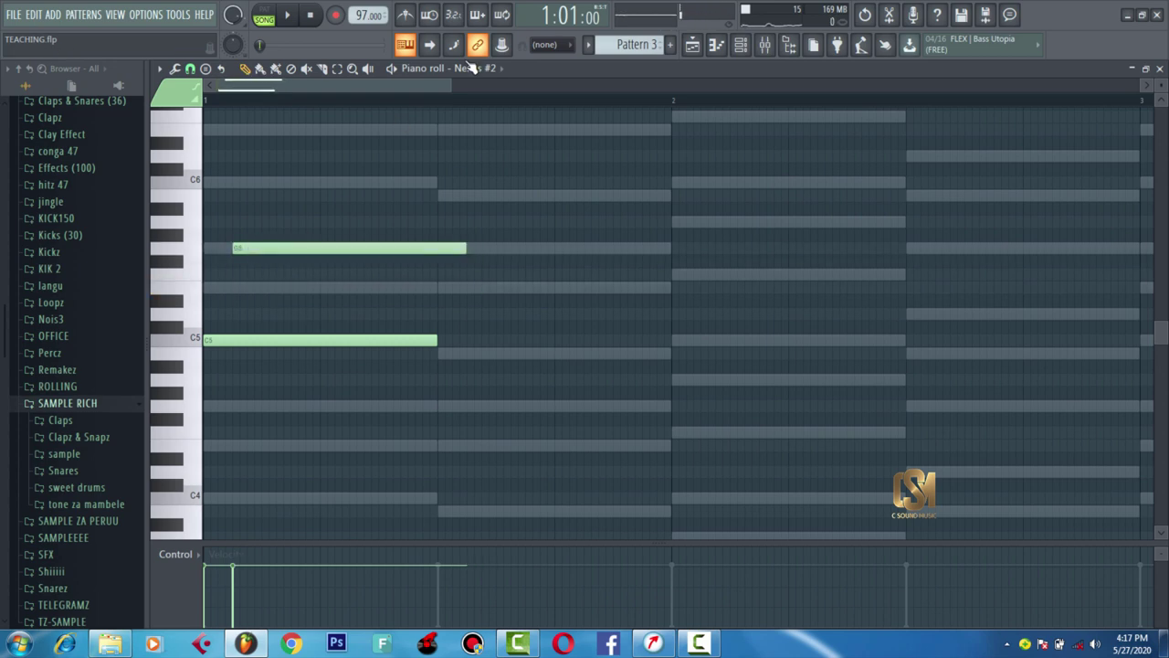
pyautogui.moveTo(453, 85); pyautogui.dragTo(363, 85)
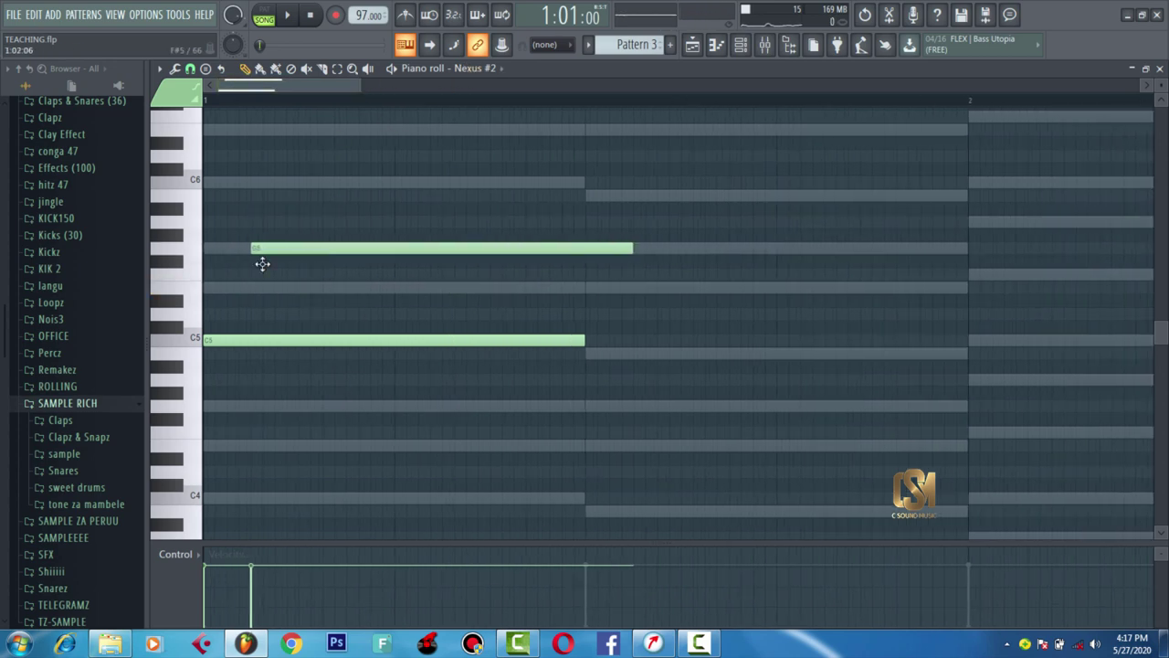
pyautogui.press('space')
pyautogui.press('space')
# - Add a C6 note above the other two, shift its start to 1:03:00, and play the three notes
pyautogui.click(291, 182)
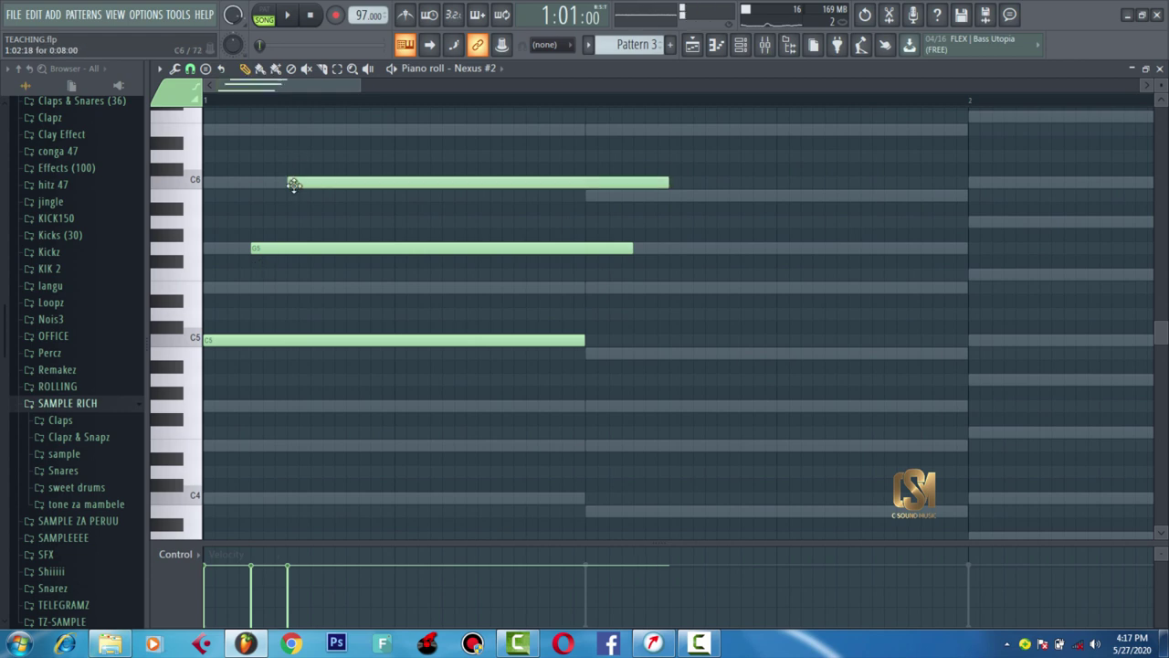
pyautogui.press('space')
pyautogui.moveTo(302, 187); pyautogui.dragTo(326, 184)
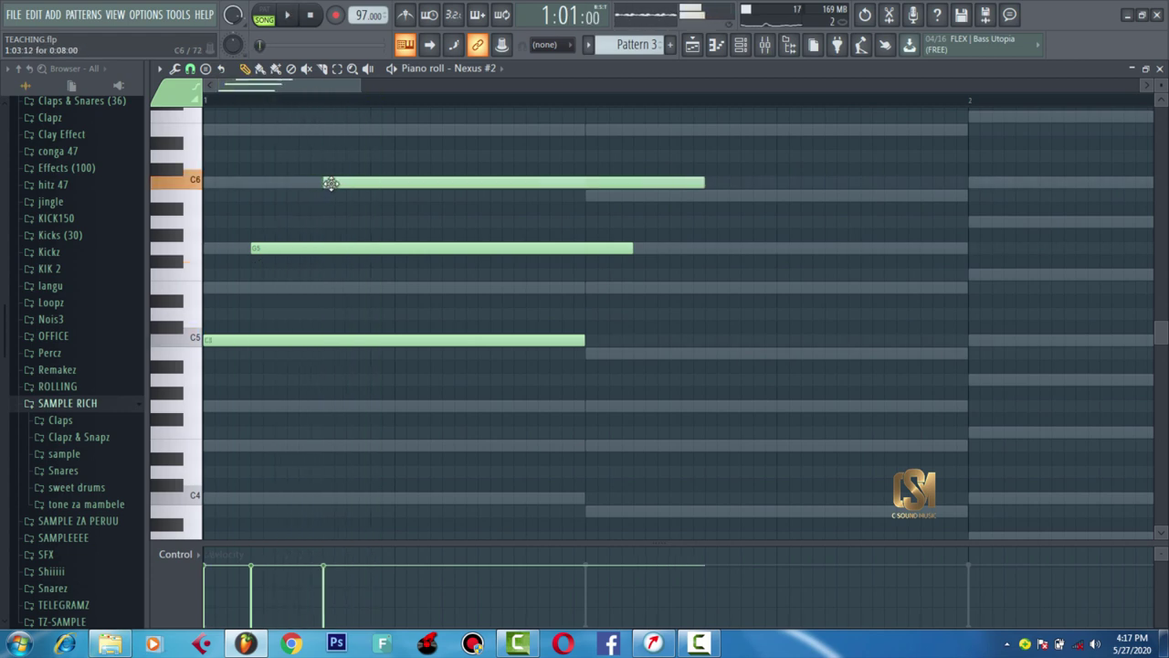
pyautogui.moveTo(363, 81); pyautogui.dragTo(423, 89)
pyautogui.press('space')
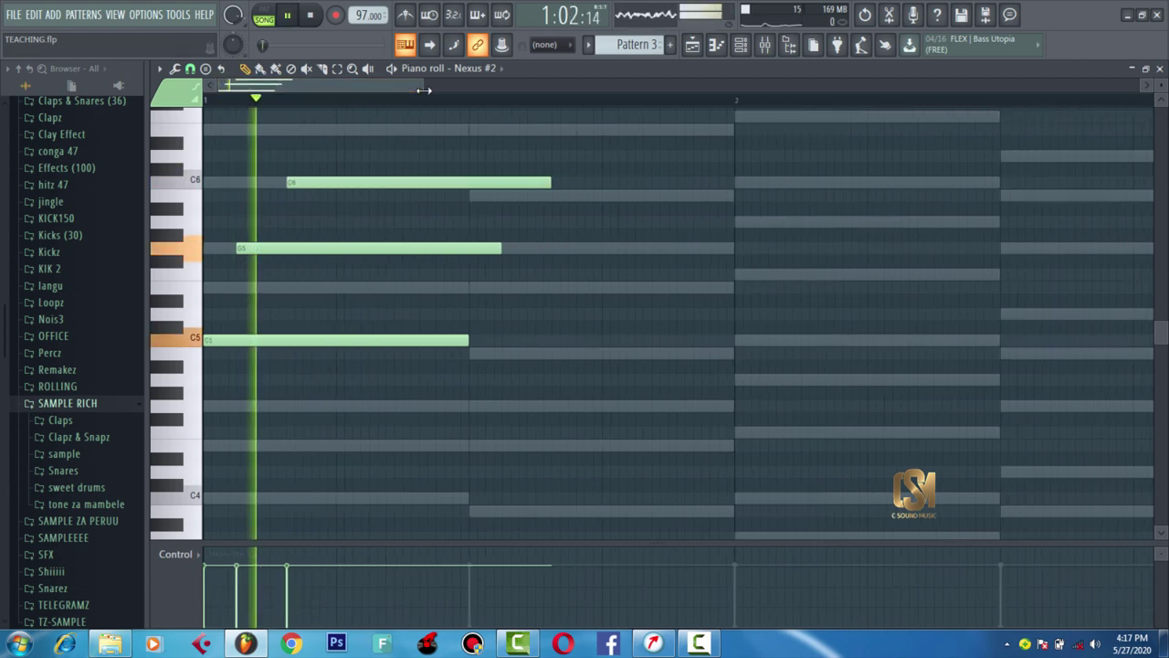
pyautogui.moveTo(300, 179); pyautogui.dragTo(282, 180)
pyautogui.press('space')
pyautogui.press('space')
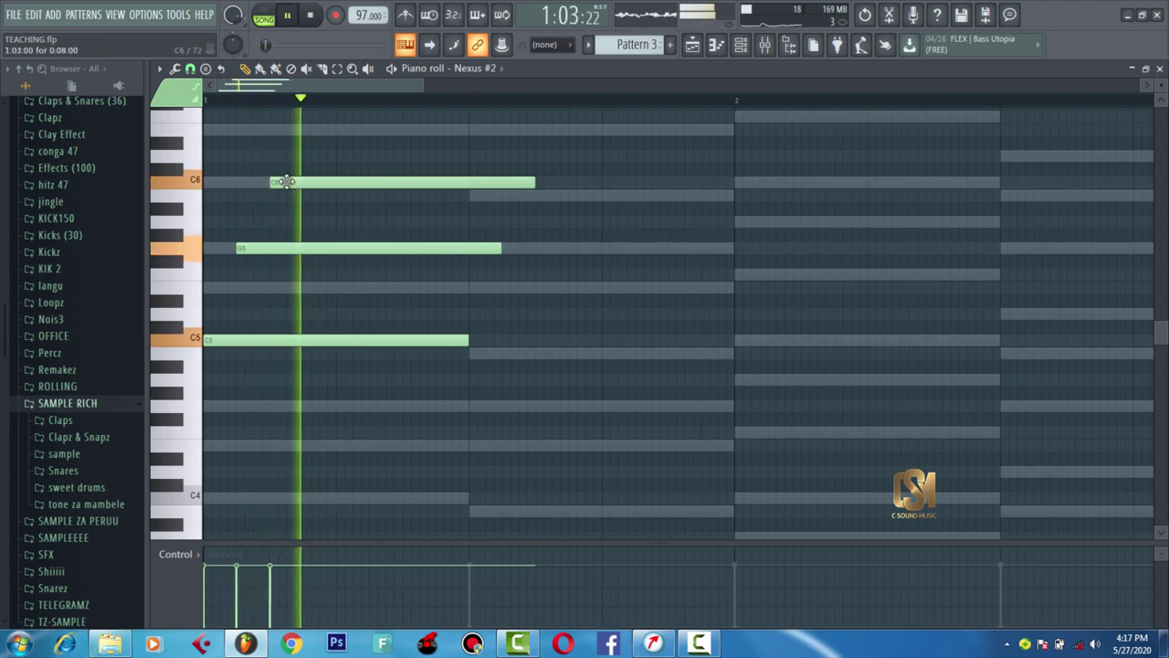
pyautogui.press('space')
# - Shorten the three notes to 4, 3 and 2 steps so they end together, and lower the upper two to E5 and G5
pyautogui.moveTo(542, 185); pyautogui.dragTo(335, 221)
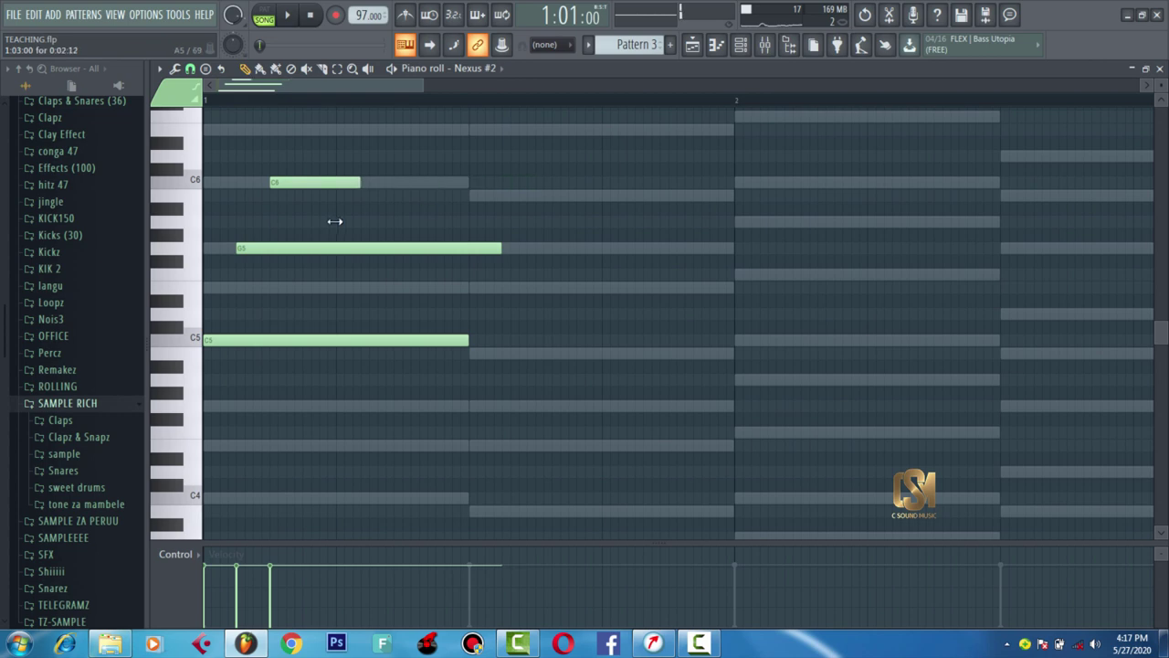
pyautogui.moveTo(500, 249); pyautogui.dragTo(316, 264)
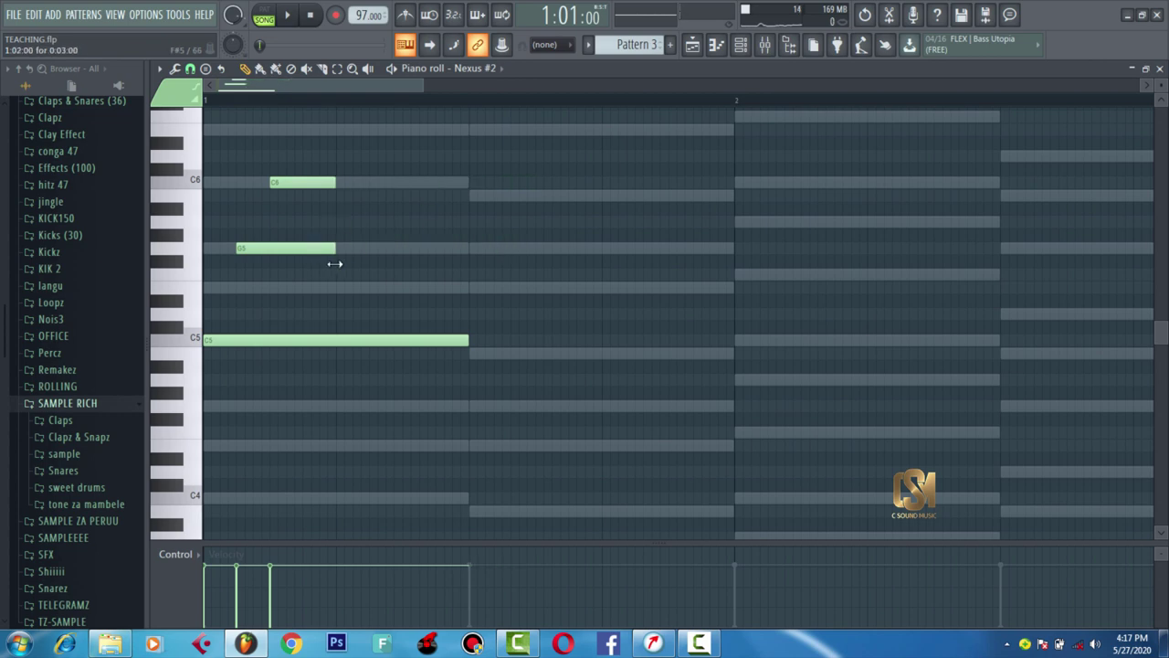
pyautogui.moveTo(467, 338); pyautogui.dragTo(317, 366)
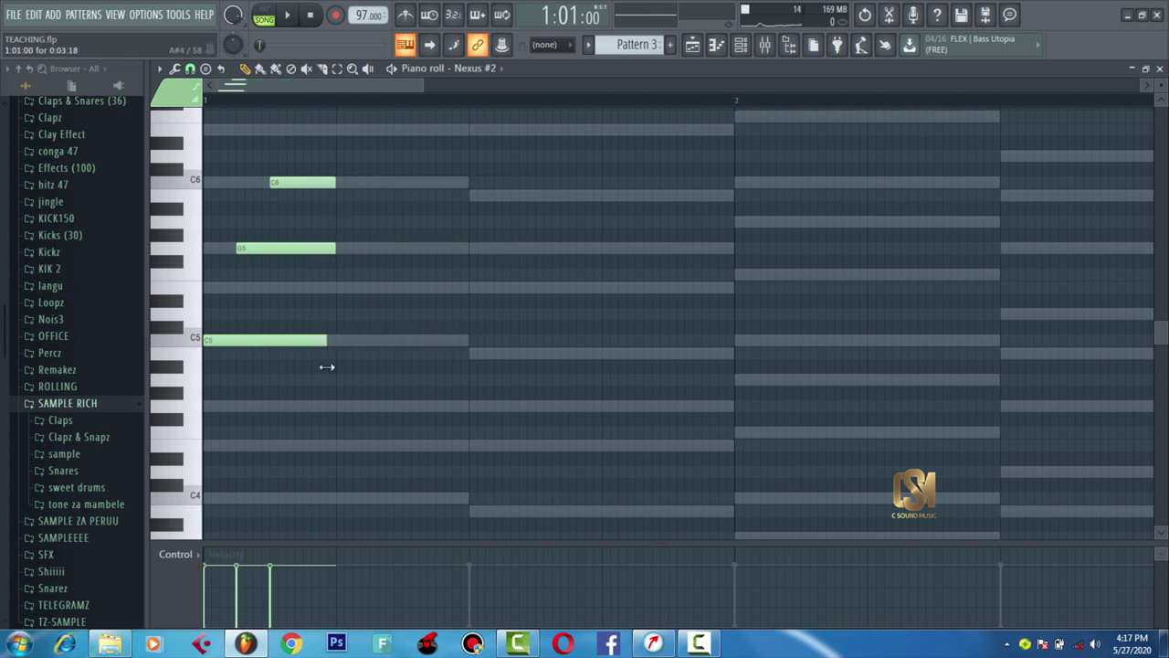
pyautogui.moveTo(251, 246); pyautogui.dragTo(245, 287)
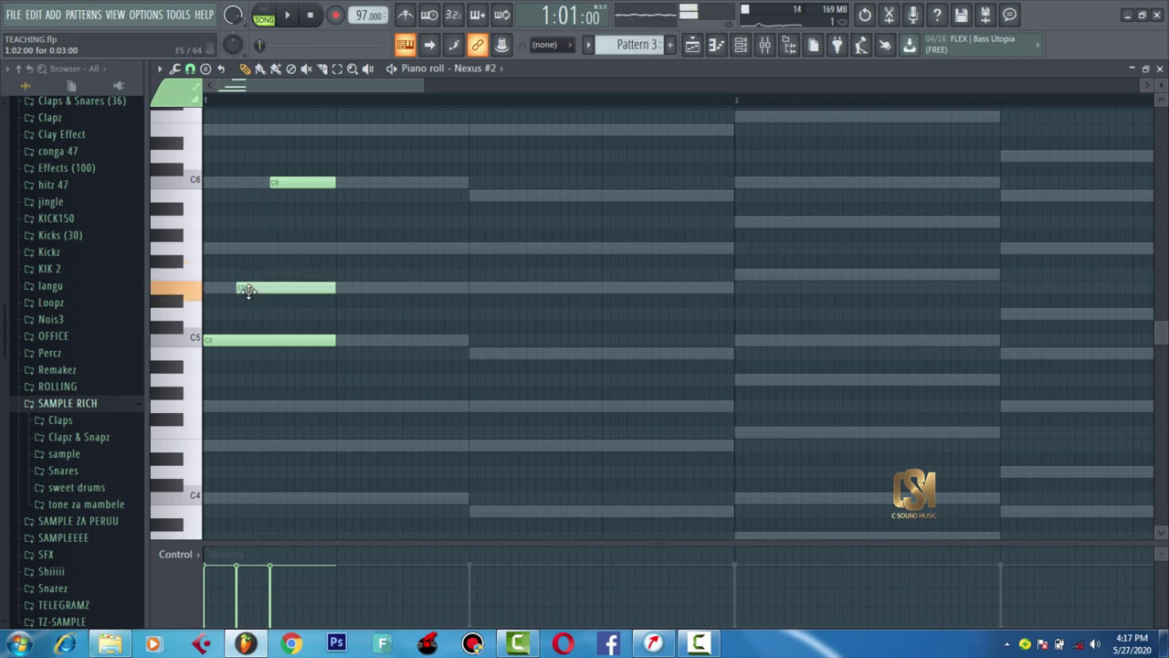
pyautogui.moveTo(274, 181); pyautogui.dragTo(276, 253)
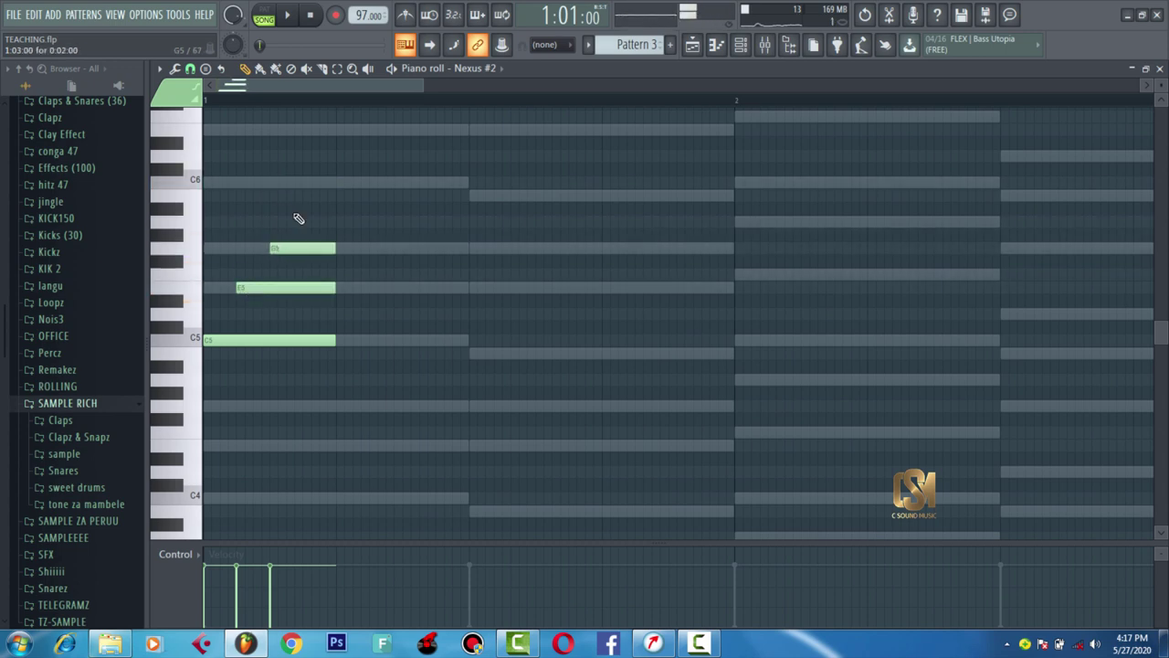
# - Add a fourth note on C6, align its start to 1:04:00, and play the arpeggio
pyautogui.click(320, 183)
pyautogui.press('space')
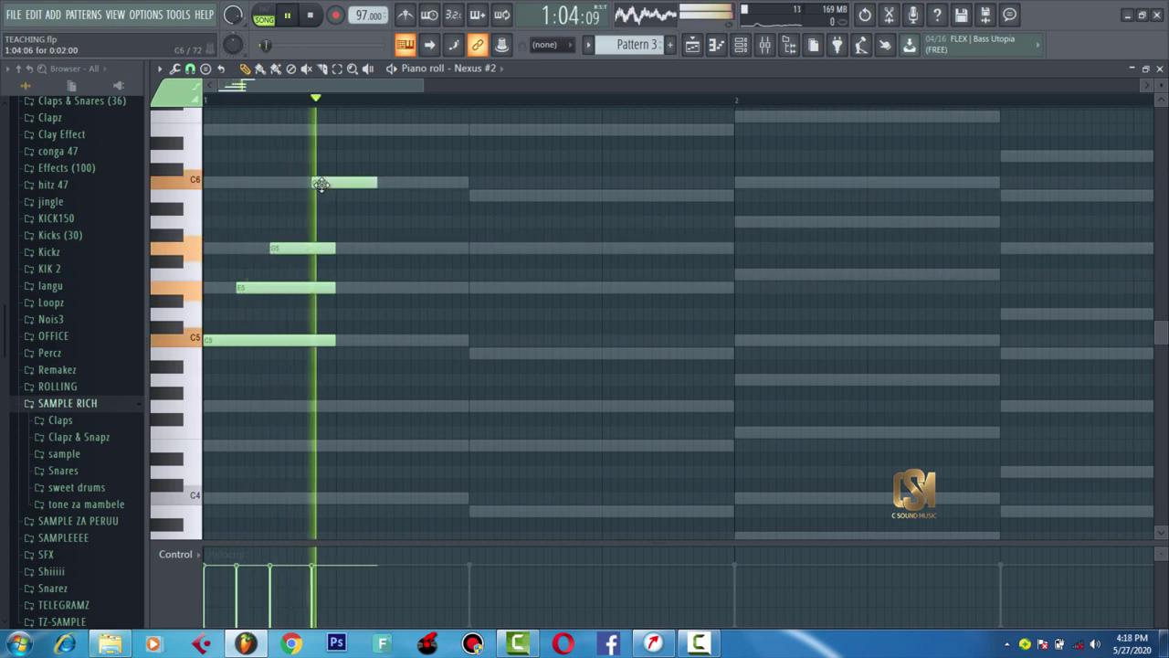
pyautogui.press('space')
pyautogui.moveTo(321, 185); pyautogui.dragTo(312, 184)
pyautogui.press('space')
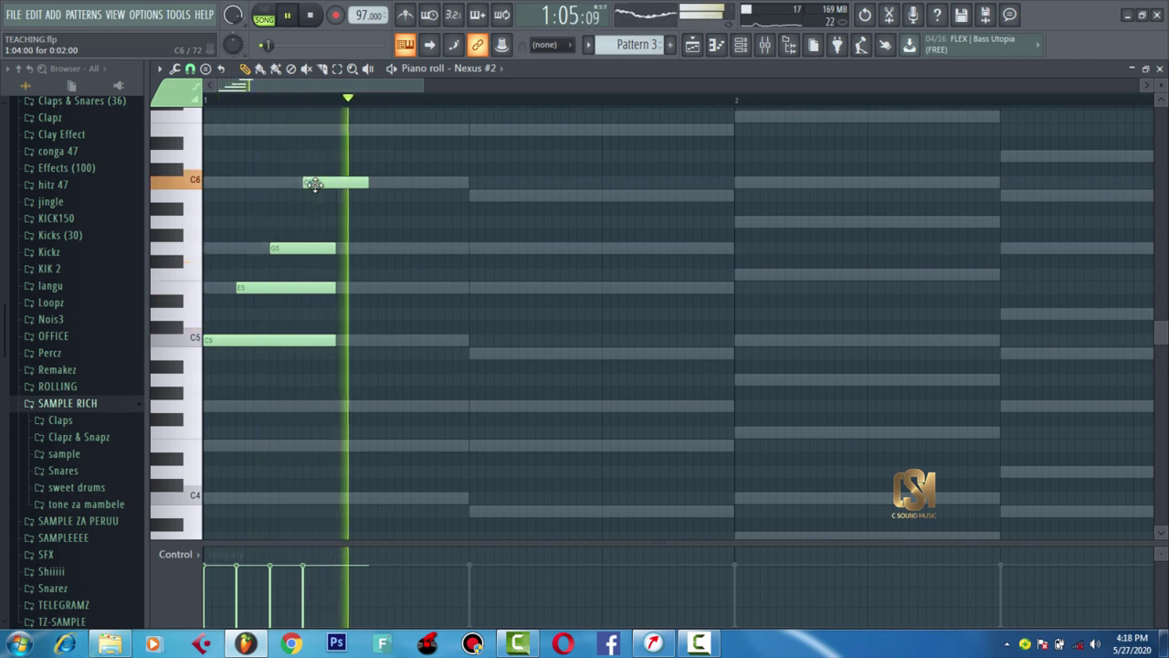
# - Shorten the C6 note to one step so it ends with the others, and replay the four-note arpeggio
pyautogui.press('space')
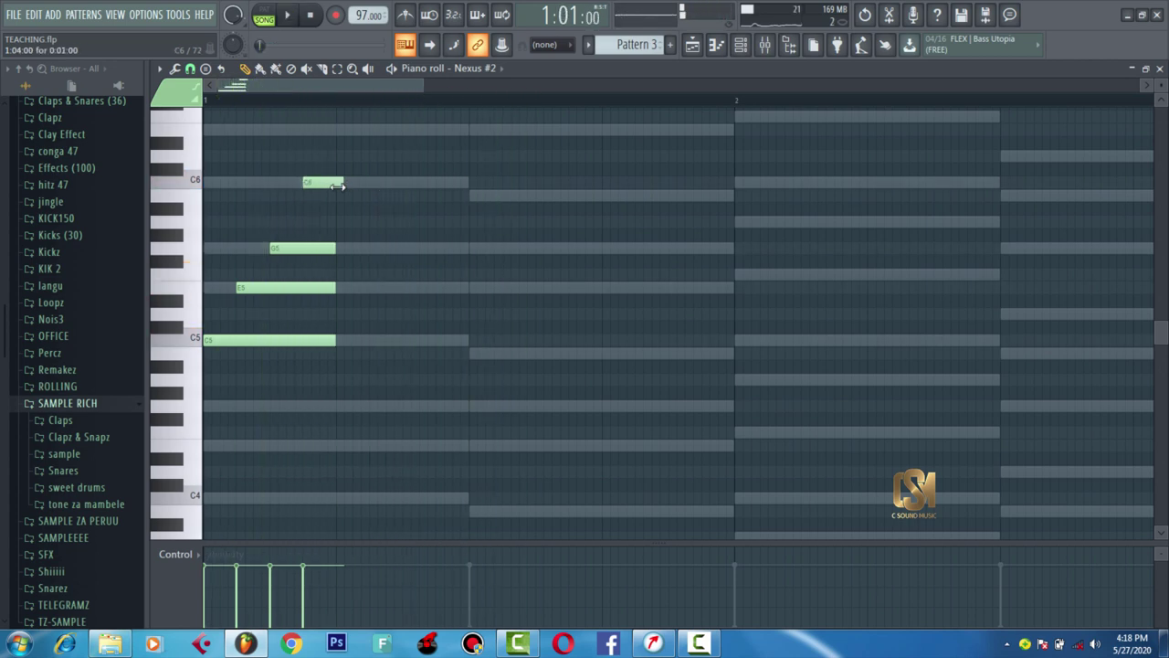
pyautogui.moveTo(300, 249)
pyautogui.mouseDown()
pyautogui.moveTo(279, 249)
pyautogui.moveTo(290, 250)
pyautogui.mouseUp()
pyautogui.press('space')
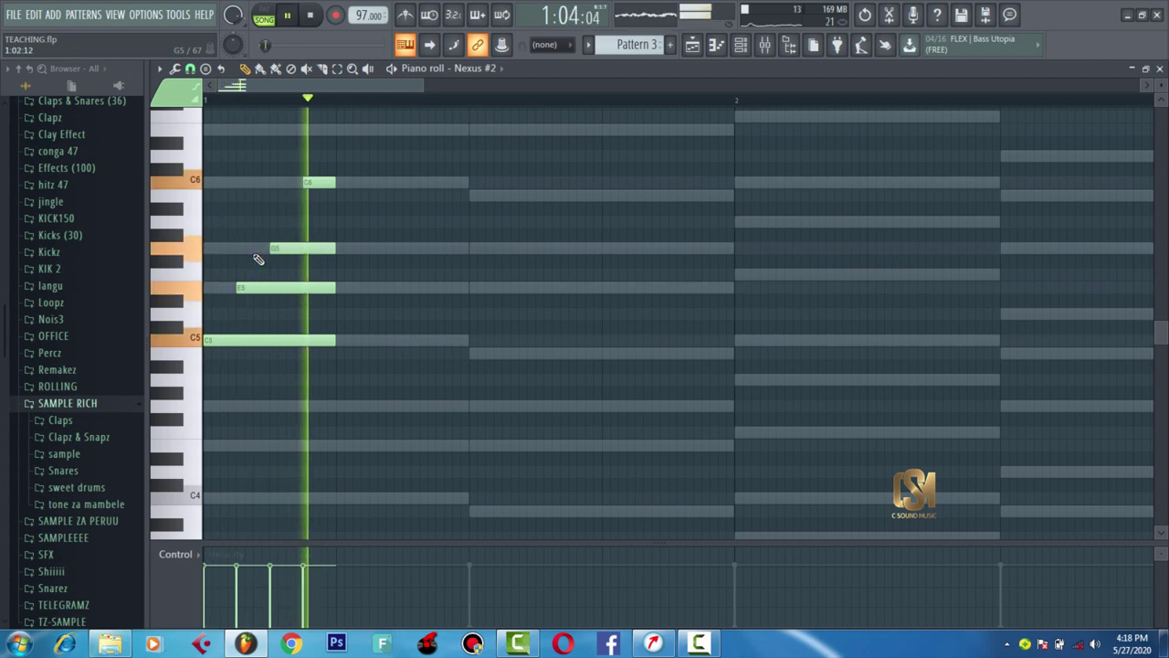
pyautogui.press('space')
pyautogui.press('space')
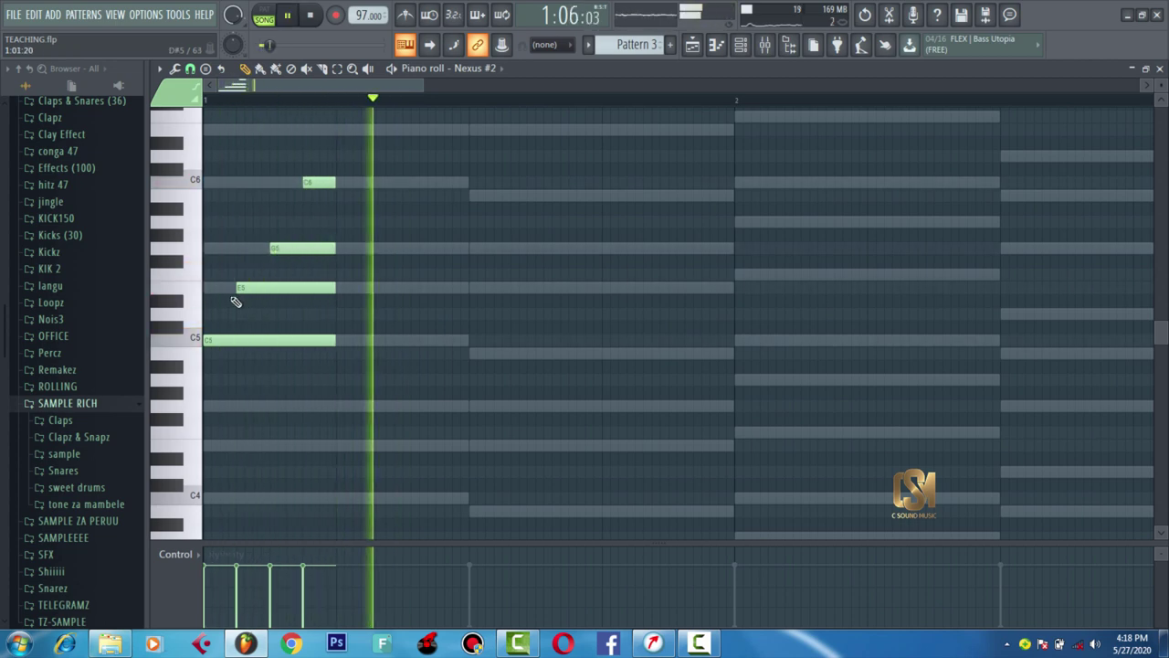
pyautogui.press('space')
# - Copy the four-note arpeggio to 1:09:00, transposed down so its lowest note sits on B4
pyautogui.moveTo(360, 372); pyautogui.dragTo(277, 179)
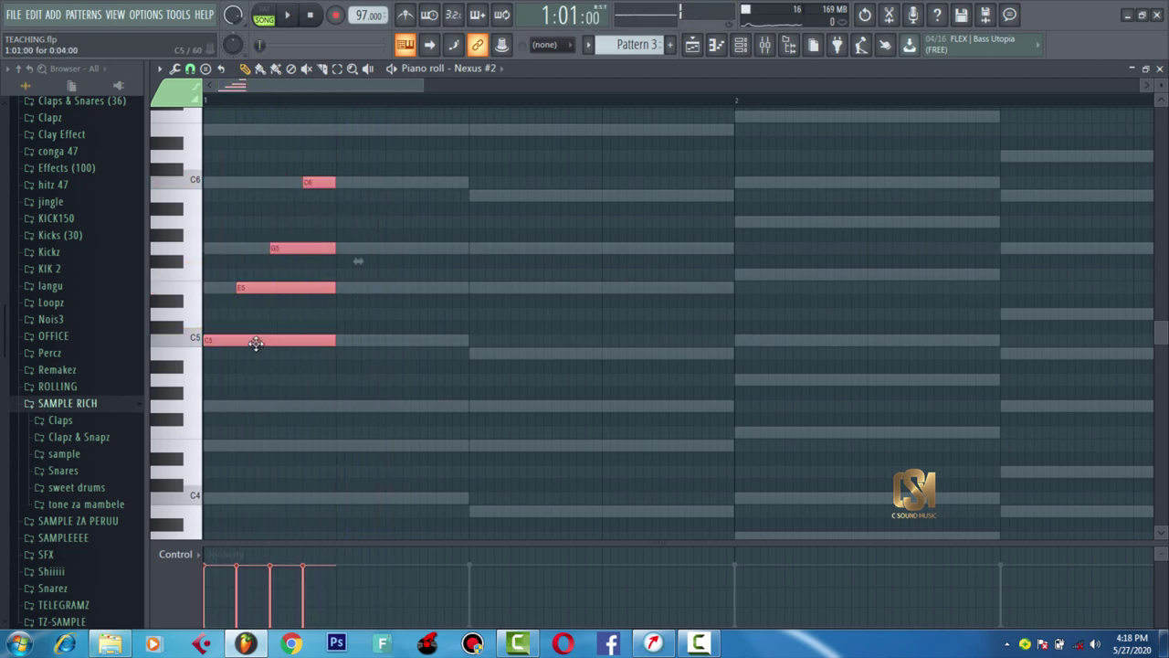
pyautogui.moveTo(242, 342); pyautogui.dragTo(510, 357)
pyautogui.click(514, 237)
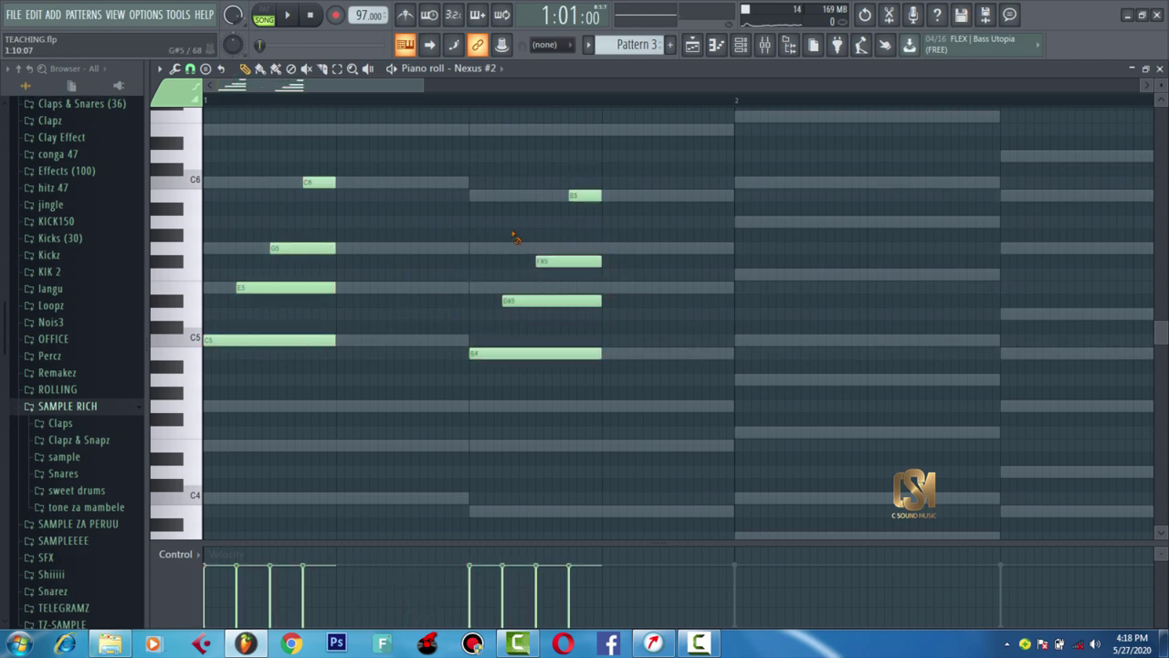
# - Raise the second arpeggio's two middle notes to E5 and G5 to match the chord, and play the pattern
pyautogui.moveTo(540, 297); pyautogui.dragTo(561, 284)
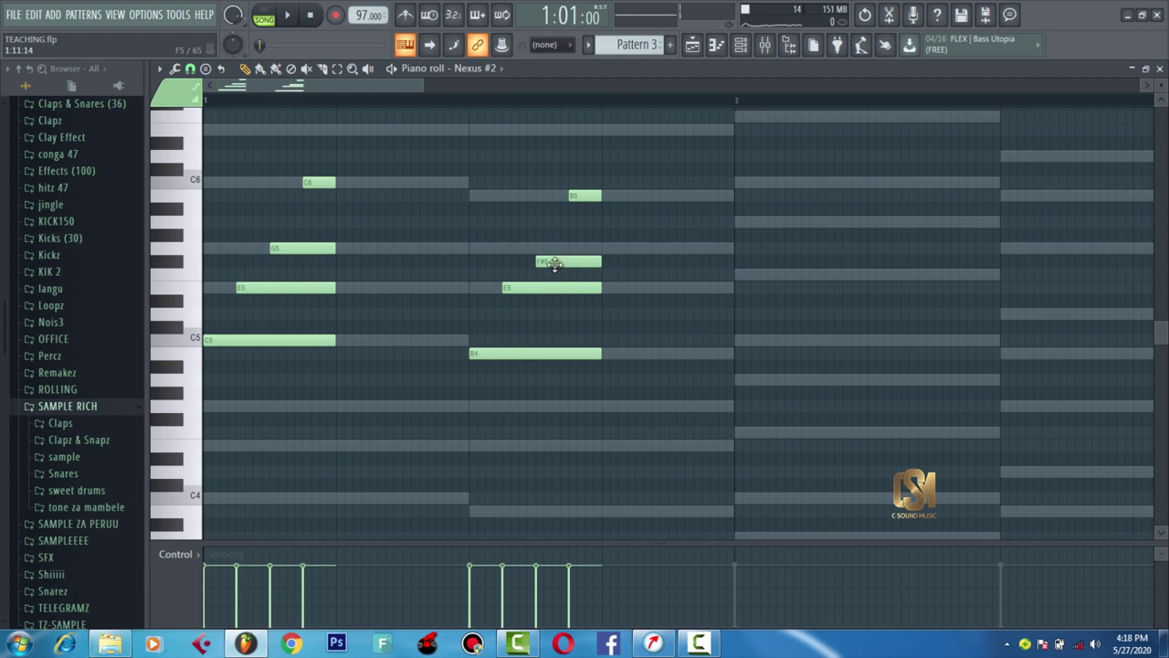
pyautogui.click(555, 264)
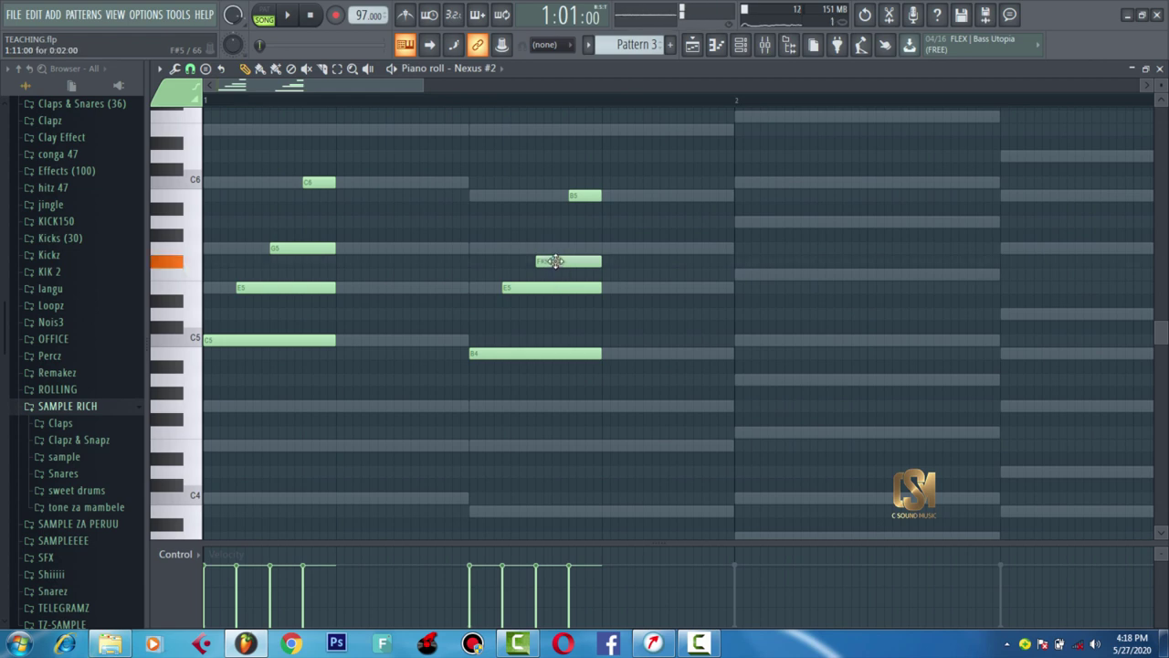
pyautogui.moveTo(555, 261); pyautogui.dragTo(556, 250)
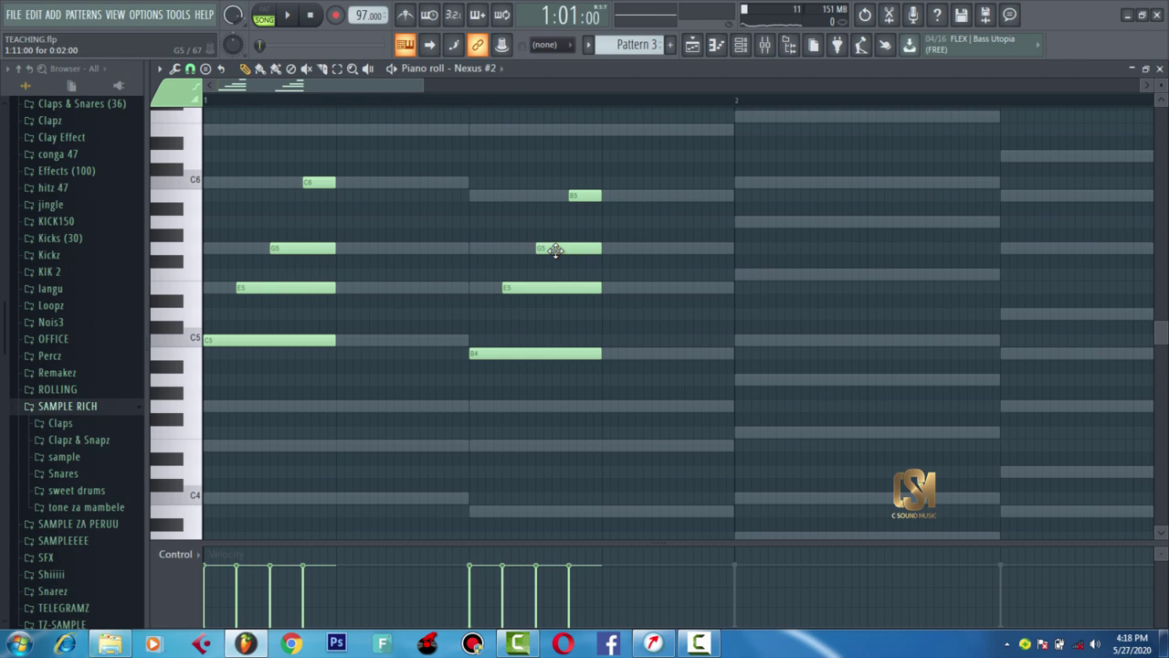
pyautogui.press('space')
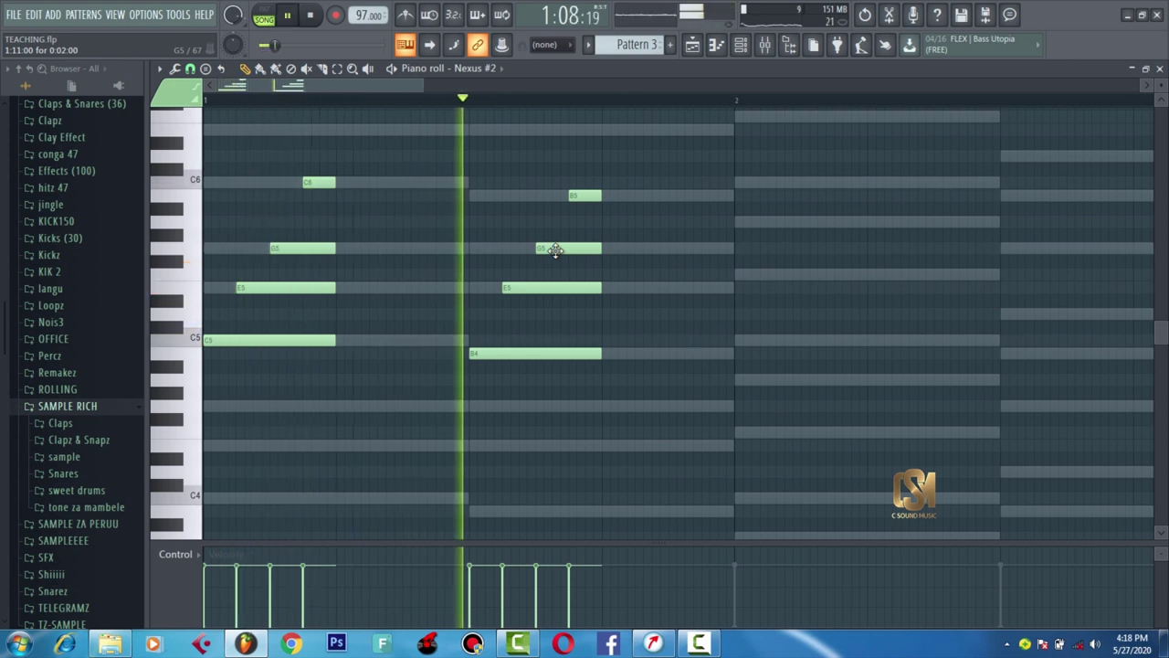
pyautogui.press('space')
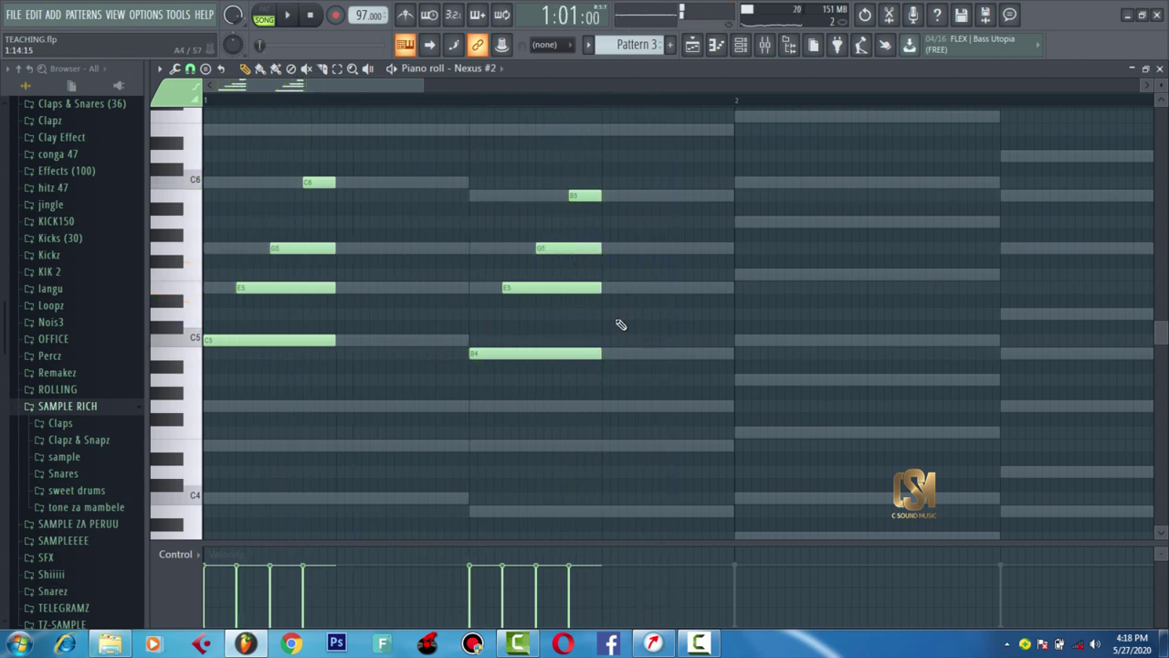
# - Copy the second arpeggio to the start of bar 2 with its lowest note on C5, and raise its third note to A5
pyautogui.moveTo(682, 188); pyautogui.dragTo(522, 315)
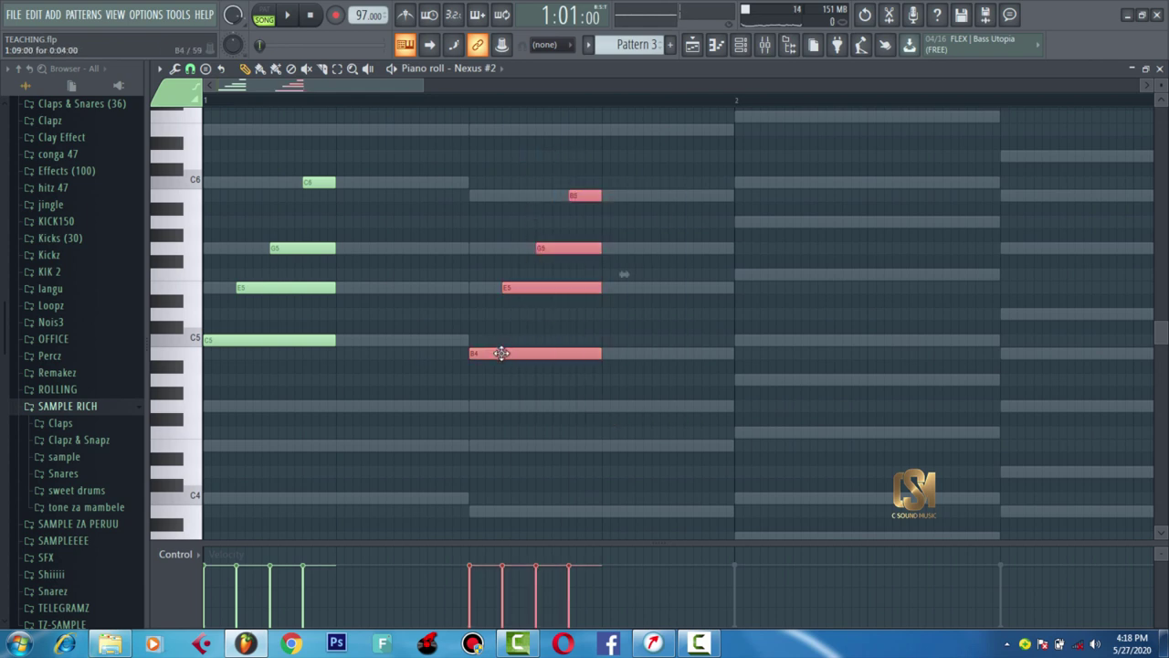
pyautogui.moveTo(501, 352); pyautogui.dragTo(768, 329)
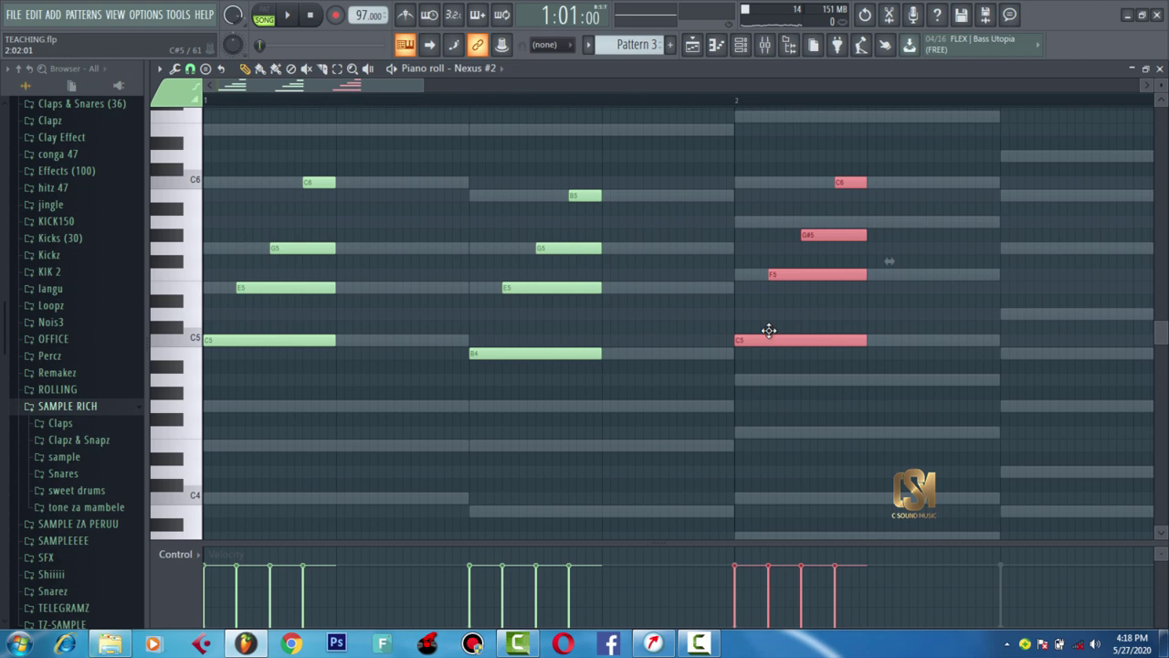
pyautogui.click(779, 209)
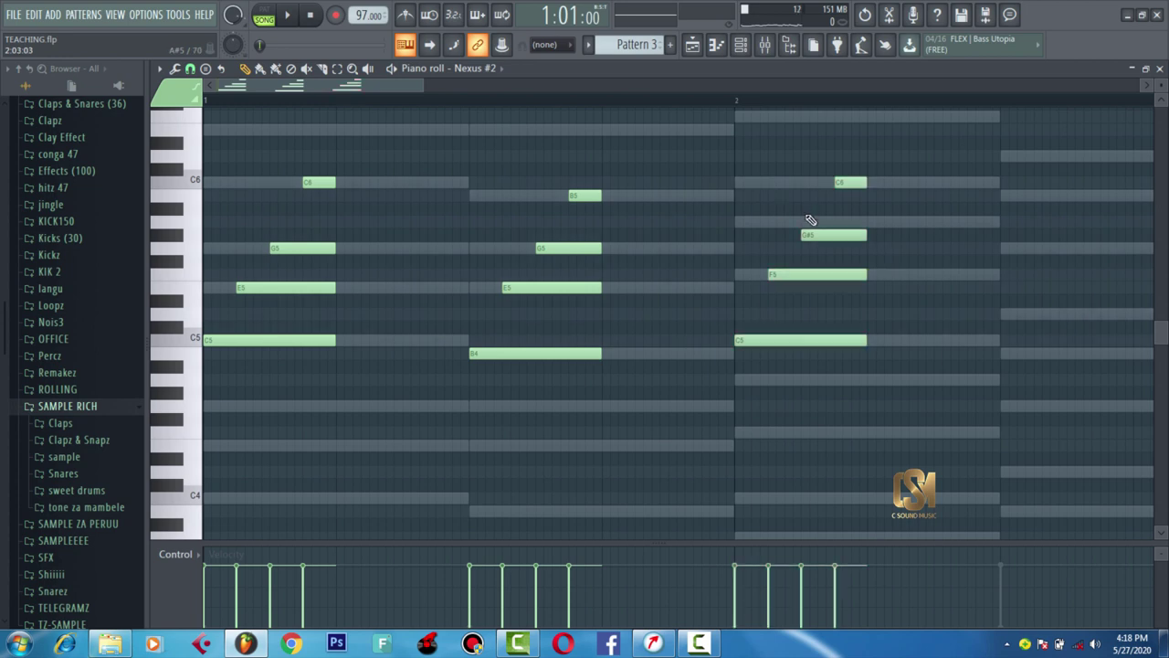
pyautogui.moveTo(816, 234); pyautogui.dragTo(814, 221)
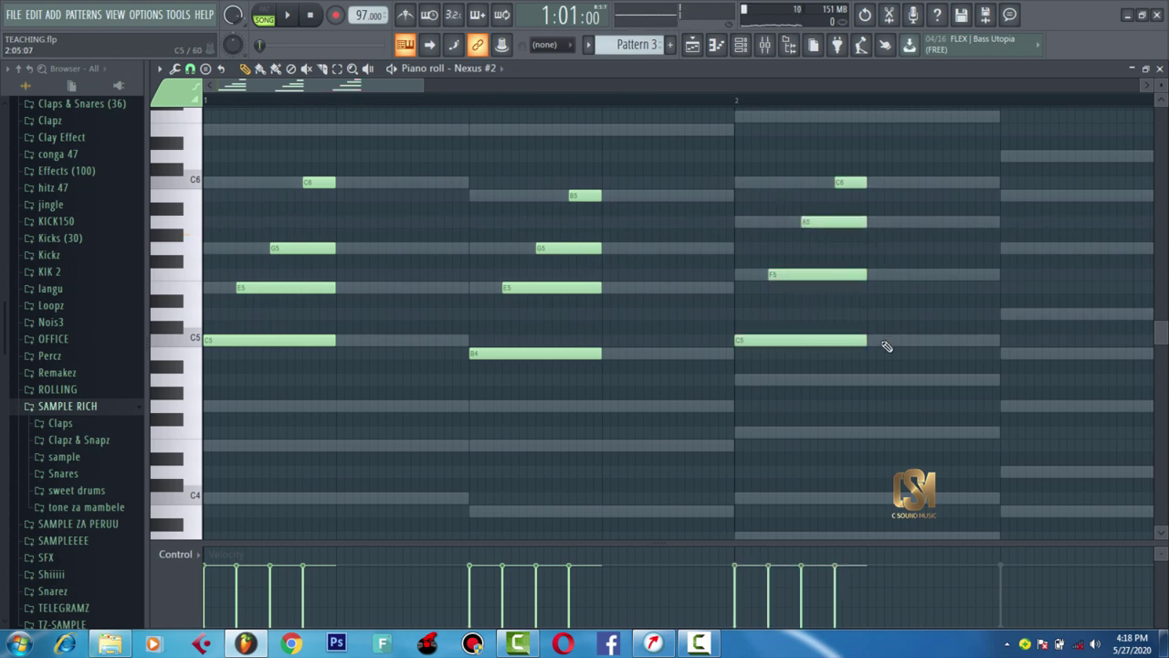
# - Copy the bar 2 arpeggio to 2:09:00 starting on D5, and play all four arpeggios
pyautogui.moveTo(900, 372); pyautogui.dragTo(788, 183)
pyautogui.moveTo(758, 341); pyautogui.dragTo(1025, 313)
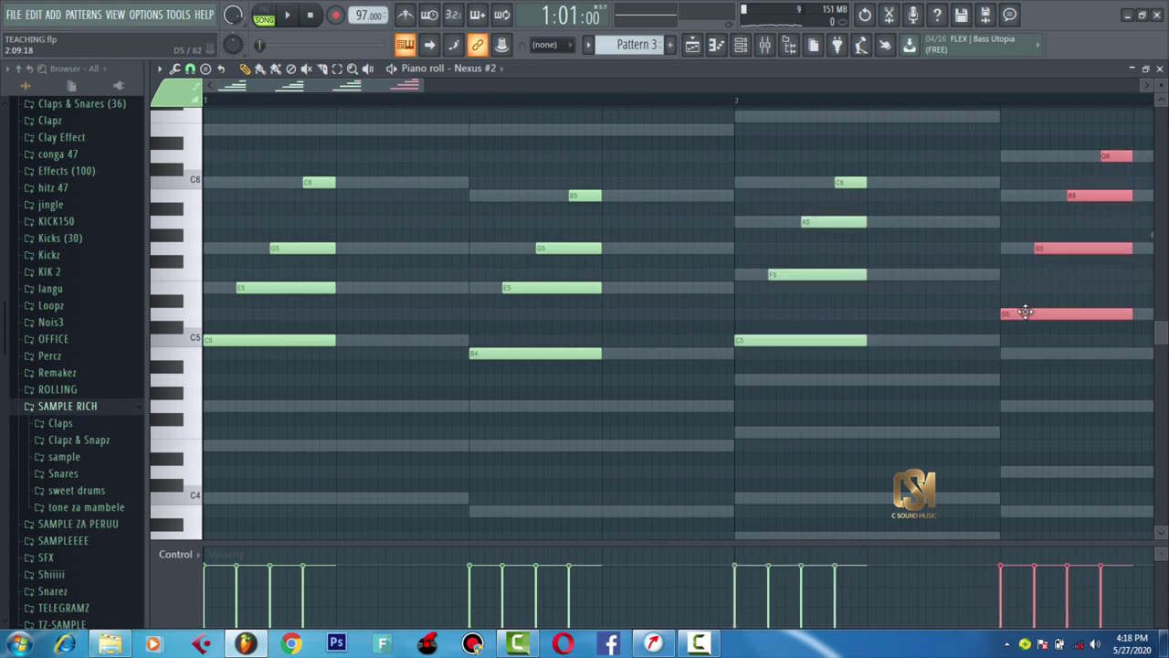
pyautogui.moveTo(349, 86); pyautogui.dragTo(634, 85)
pyautogui.press('space')
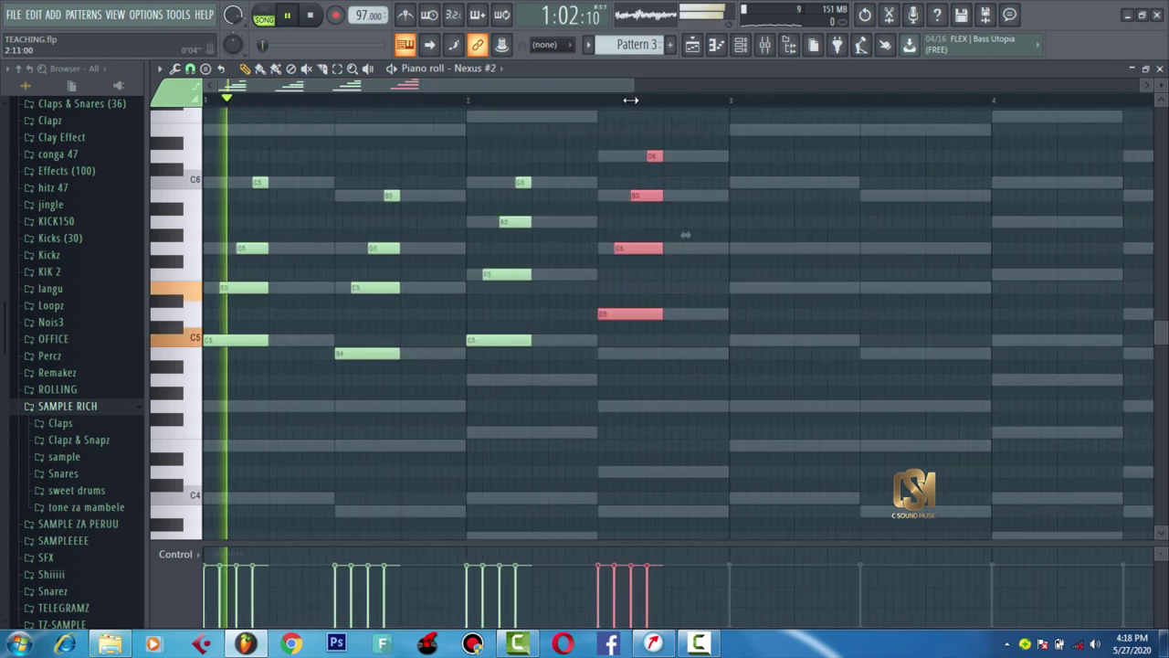
pyautogui.click(435, 184)
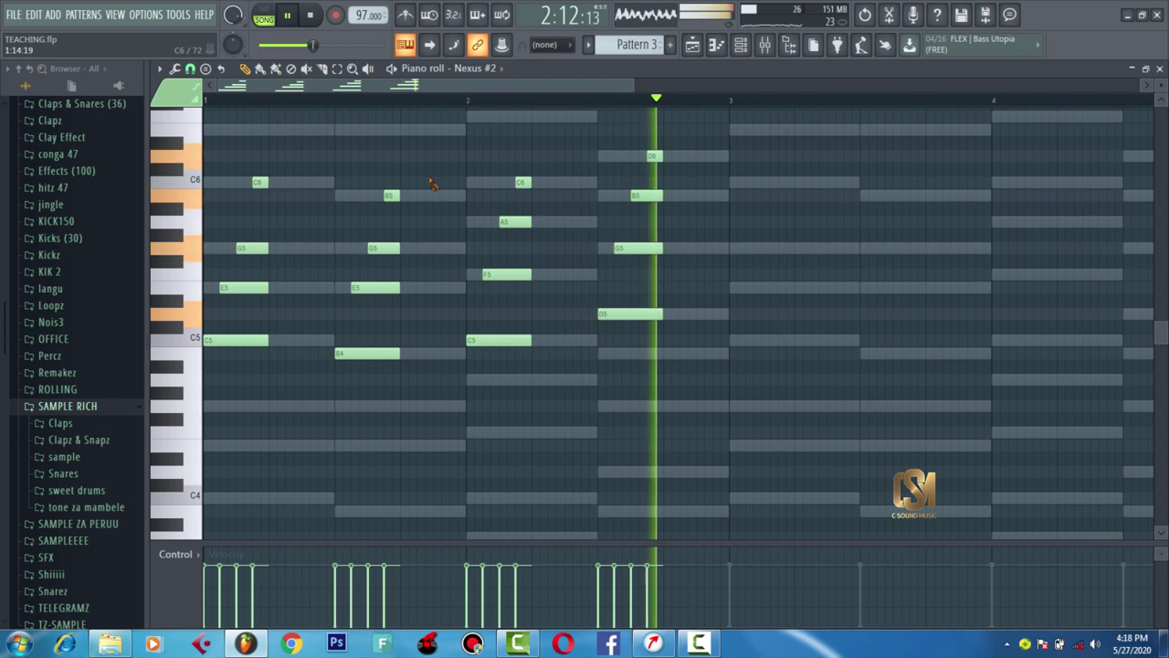
pyautogui.press('space')
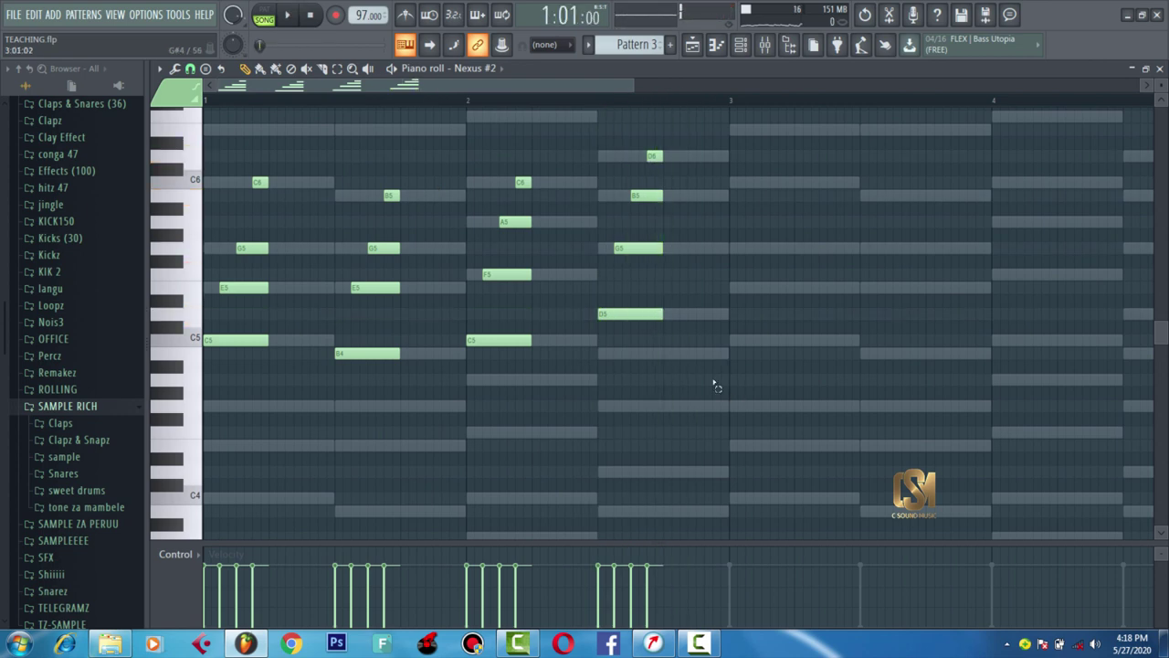
# - Duplicate all the arpeggio notes of bars 1 and 2 into bars 3 and 4, starting at 3:01:00 on C5
pyautogui.moveTo(723, 409); pyautogui.dragTo(206, 110)
pyautogui.scroll(2, 265, 391)
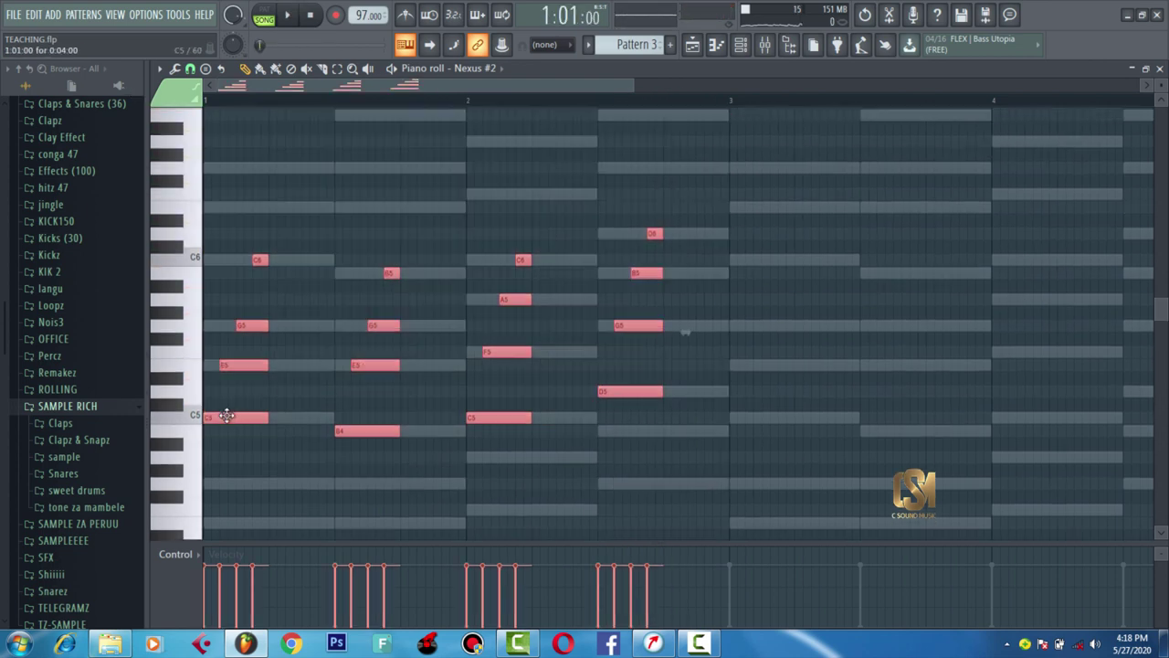
pyautogui.moveTo(227, 415); pyautogui.dragTo(336, 433)
pyautogui.moveTo(417, 423); pyautogui.dragTo(752, 417)
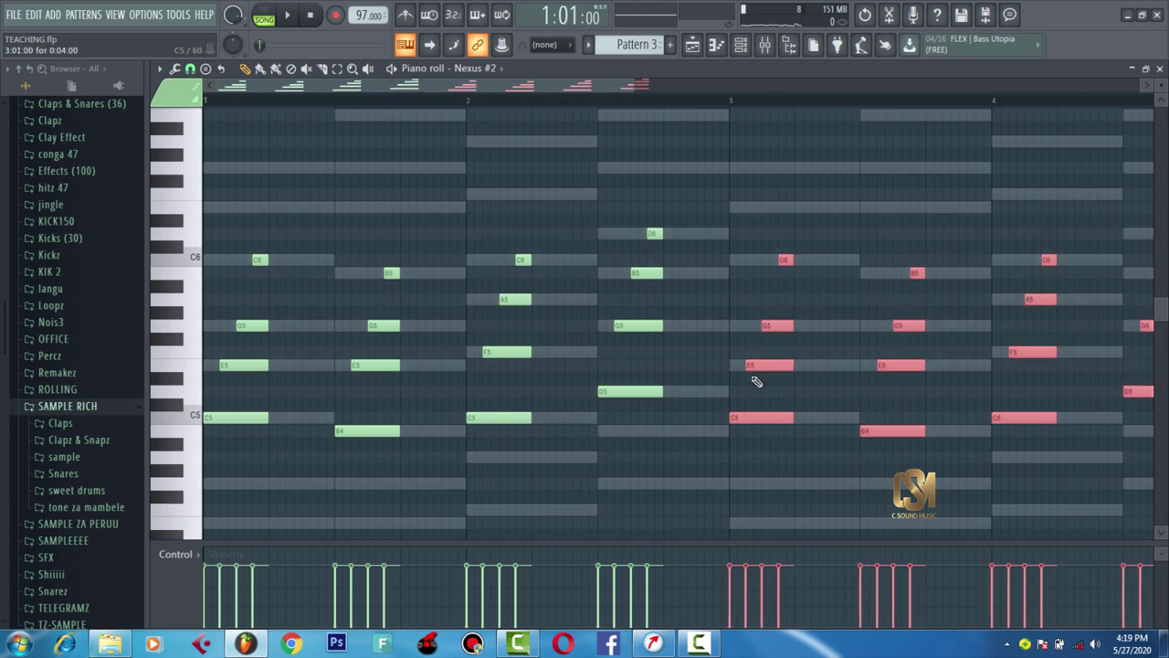
# - Play the arpeggio pattern from the start through bar 4 to check it against the chords
pyautogui.press('space')
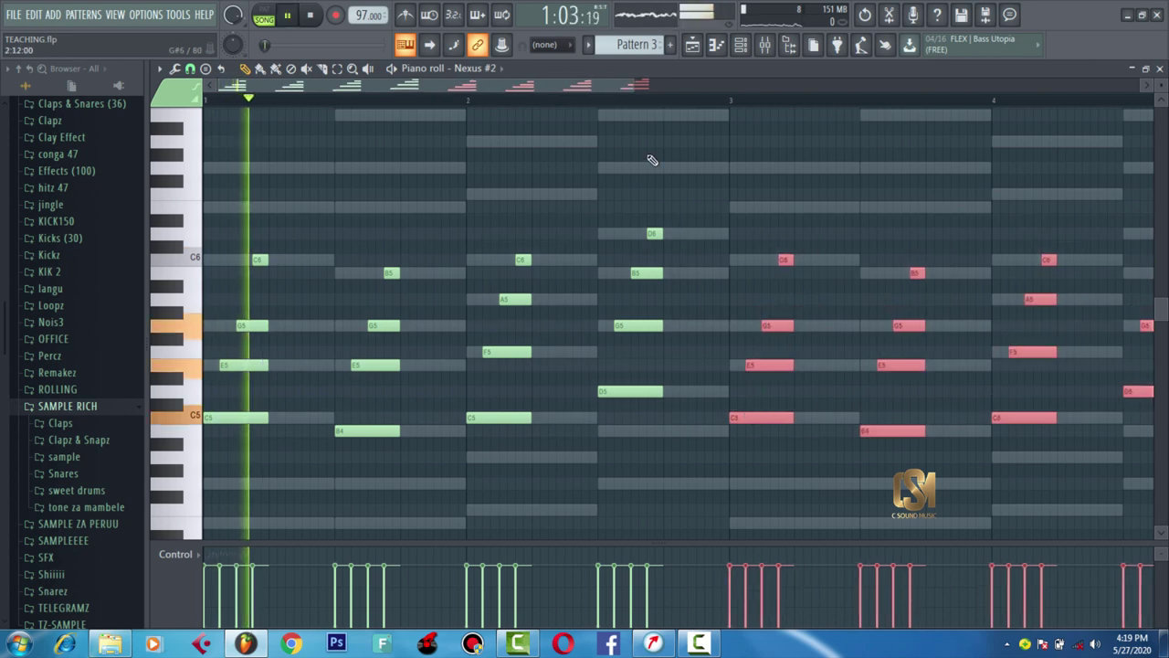
pyautogui.click(712, 164)
pyautogui.moveTo(643, 85); pyautogui.dragTo(700, 84)
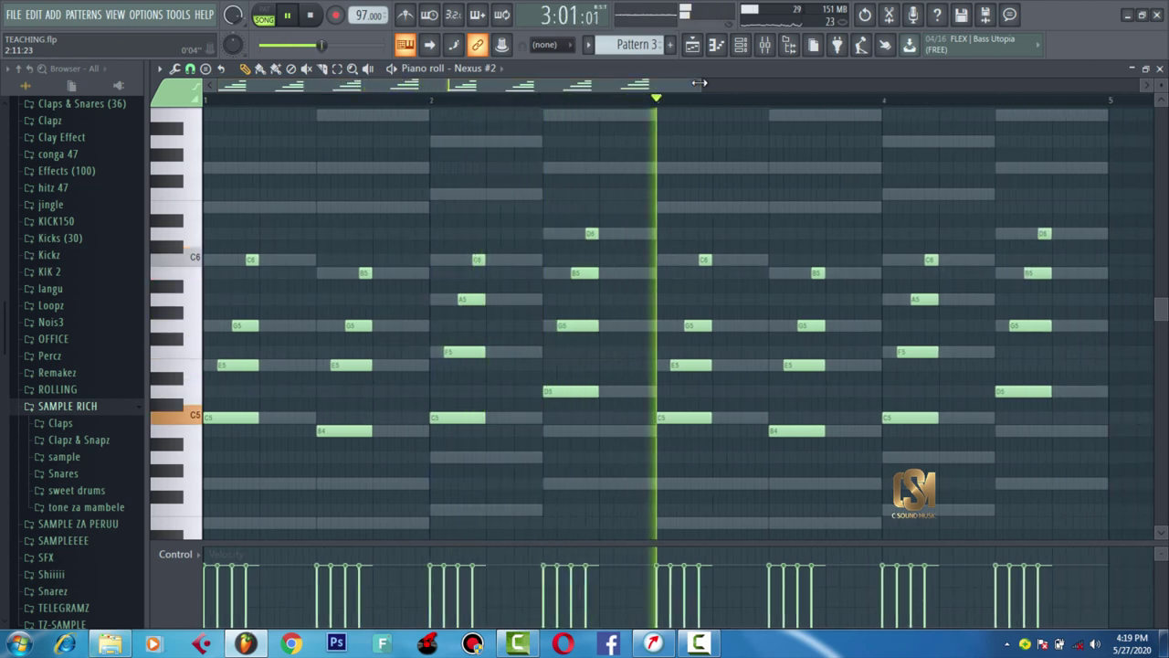
pyautogui.moveTo(700, 84); pyautogui.dragTo(607, 88)
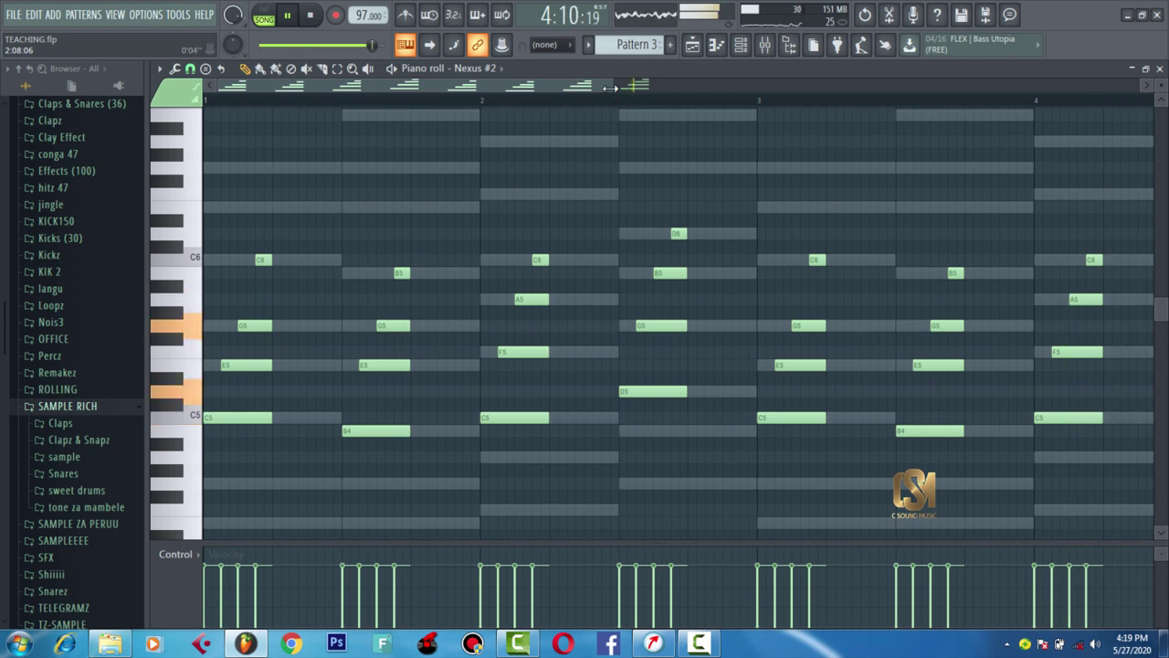
pyautogui.press('space')
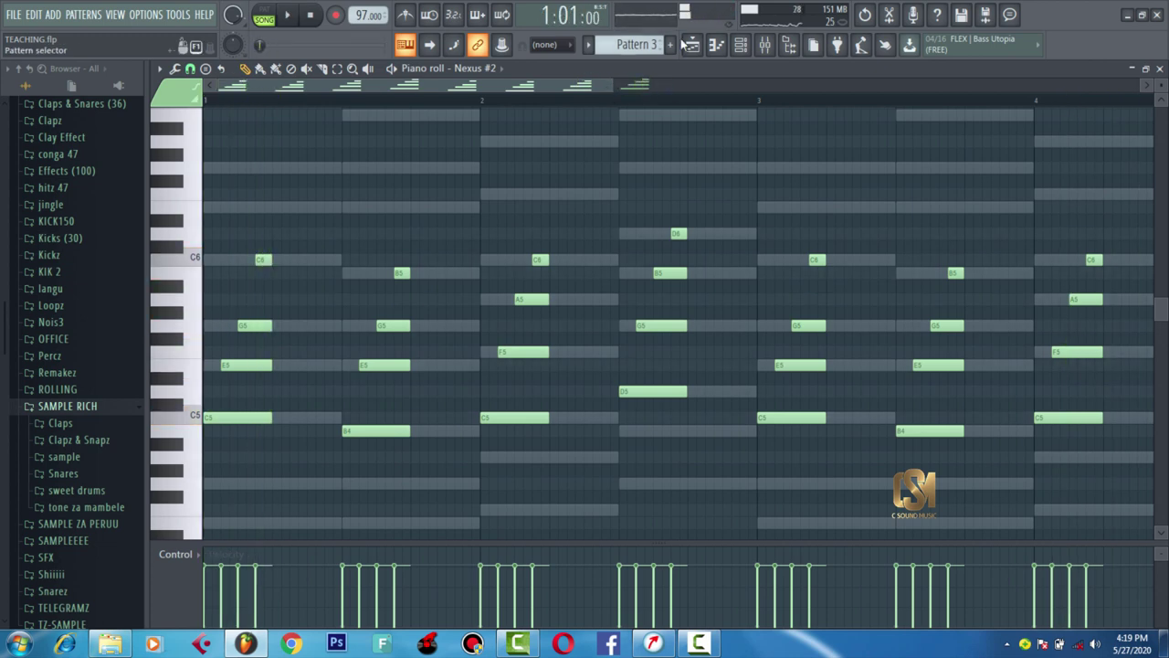
# - Open the Nexus #2 instrument from the channel rack and route it to mixer track 8
pyautogui.press('F6')
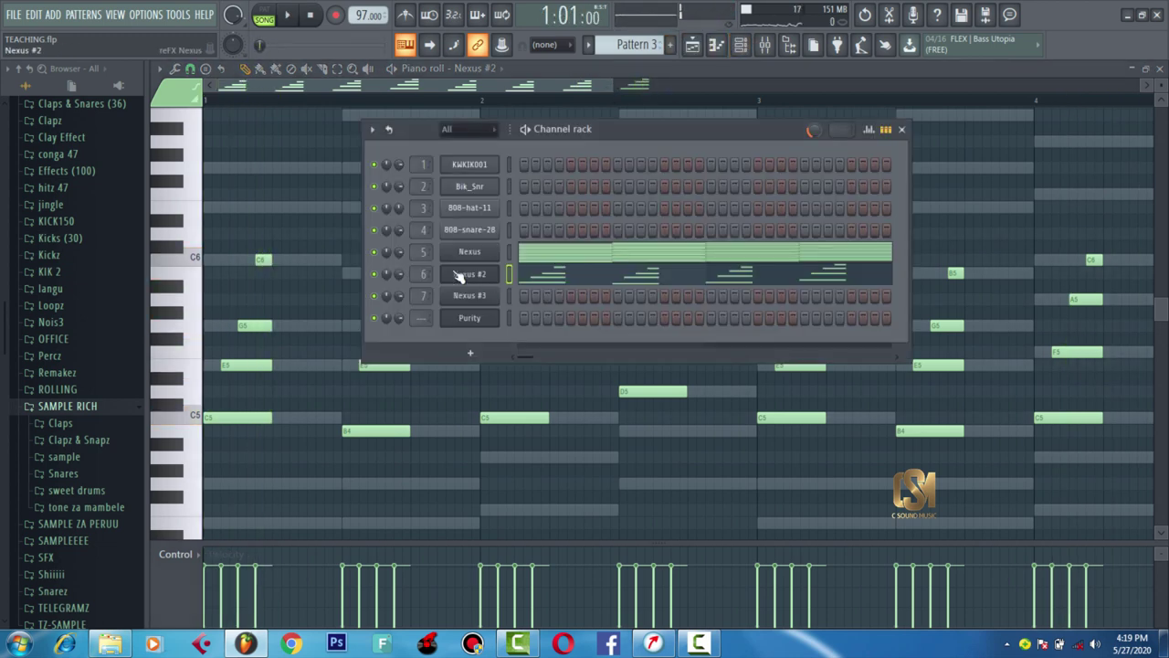
pyautogui.click(462, 275)
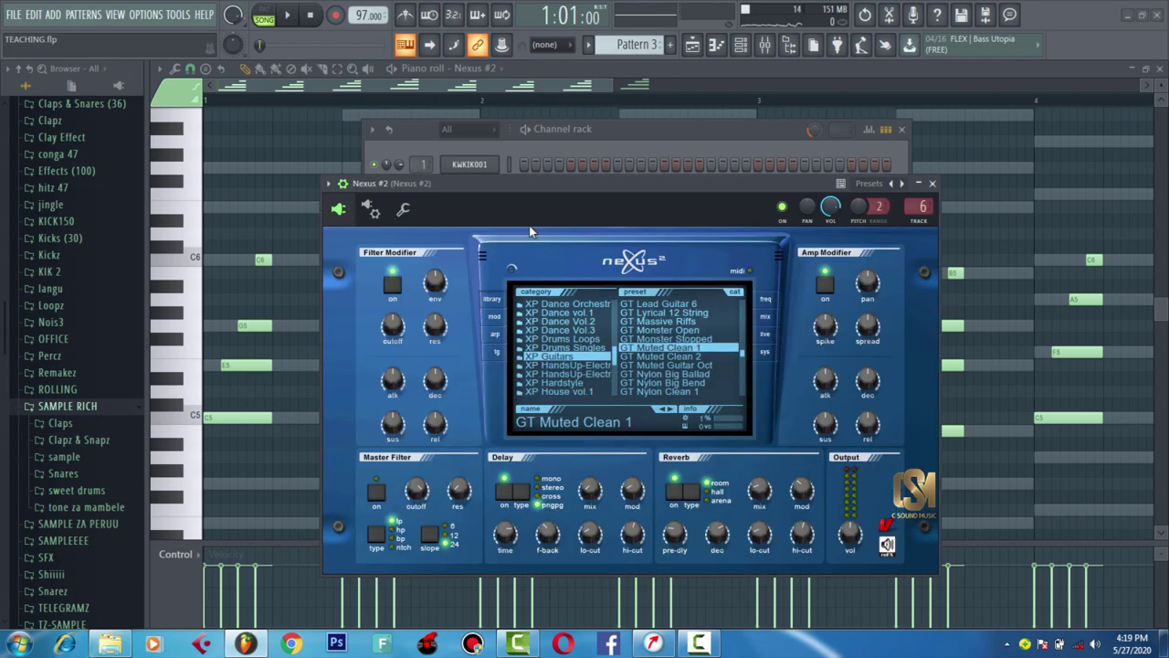
pyautogui.click(922, 209)
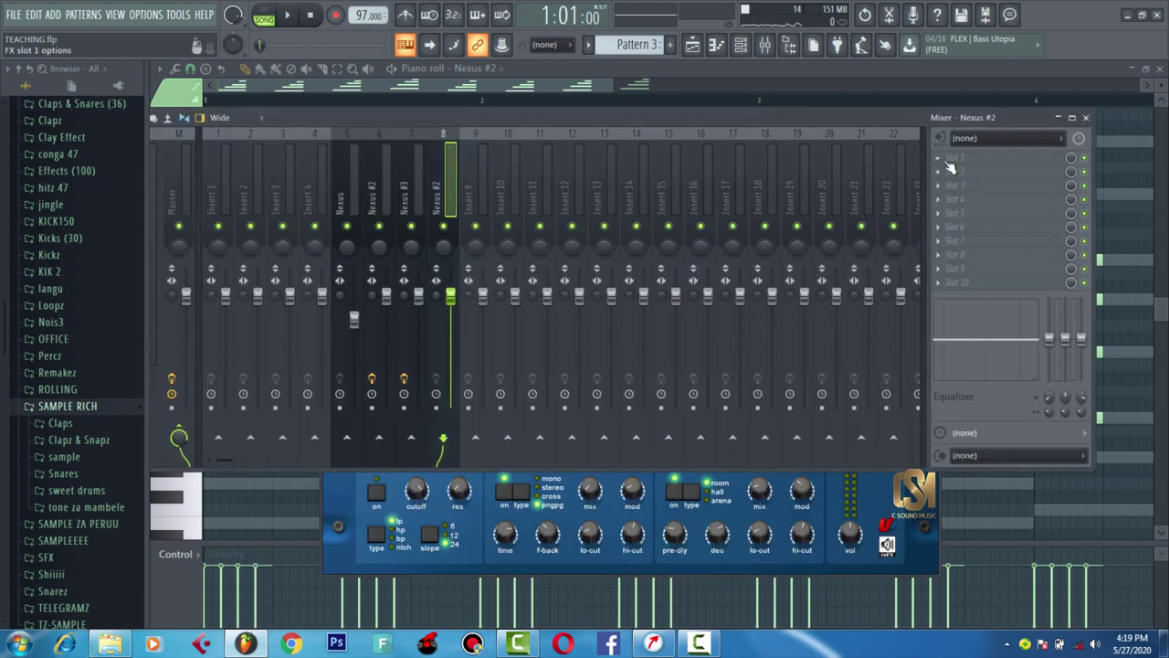
# - Load Fruity Stereo Shaper into the first effect slot of the Nexus #2 track, apply the Stereoize 3 preset, and play it
pyautogui.click(949, 163)
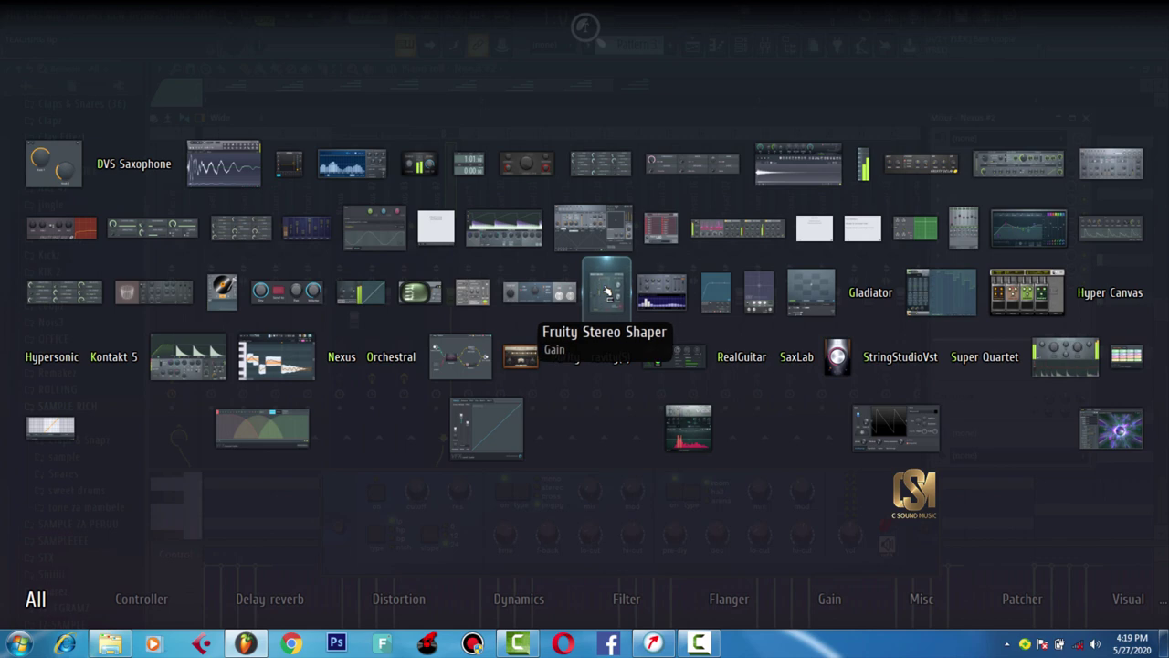
pyautogui.click(606, 290)
pyautogui.click(201, 174)
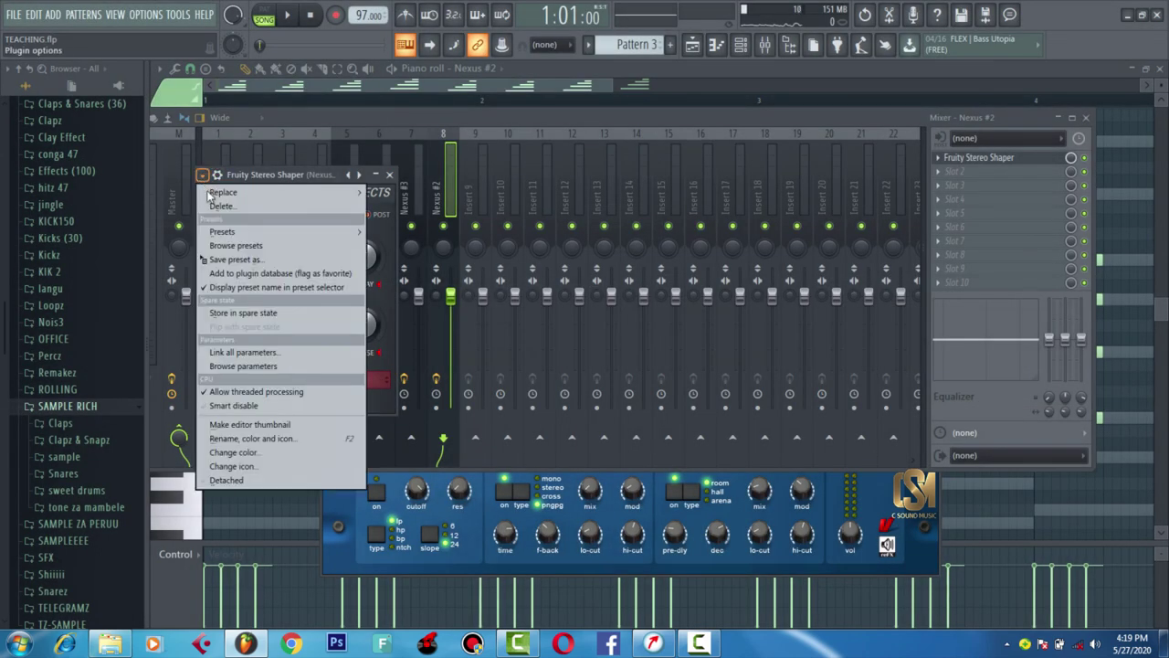
pyautogui.moveTo(338, 234)
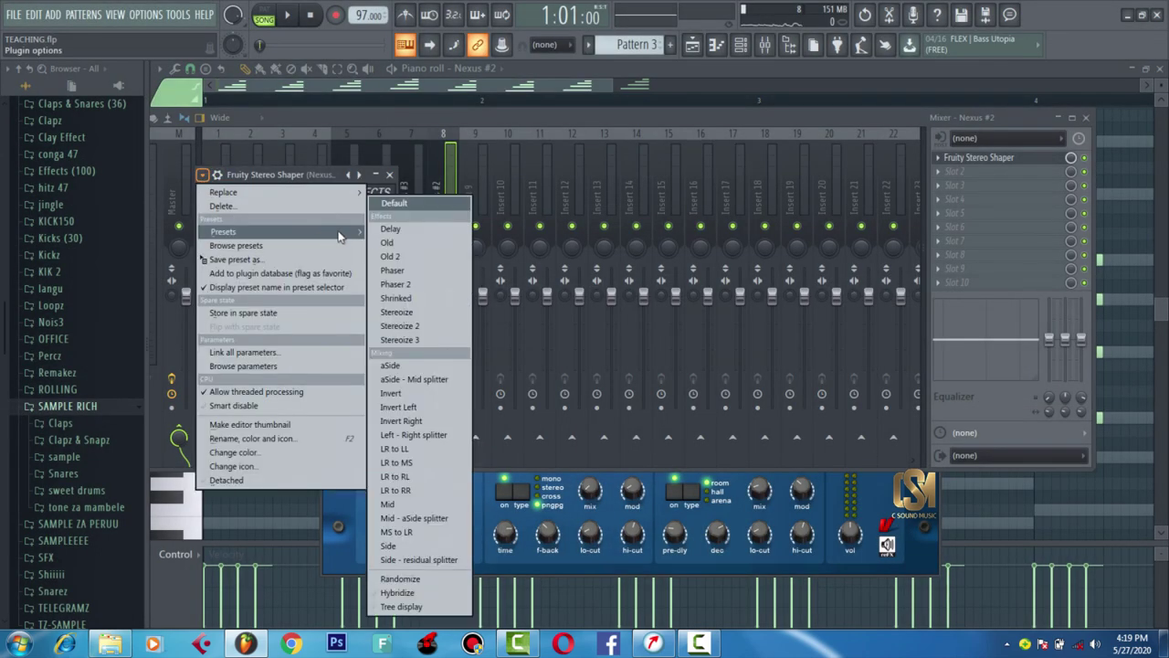
pyautogui.click(417, 339)
pyautogui.press('space')
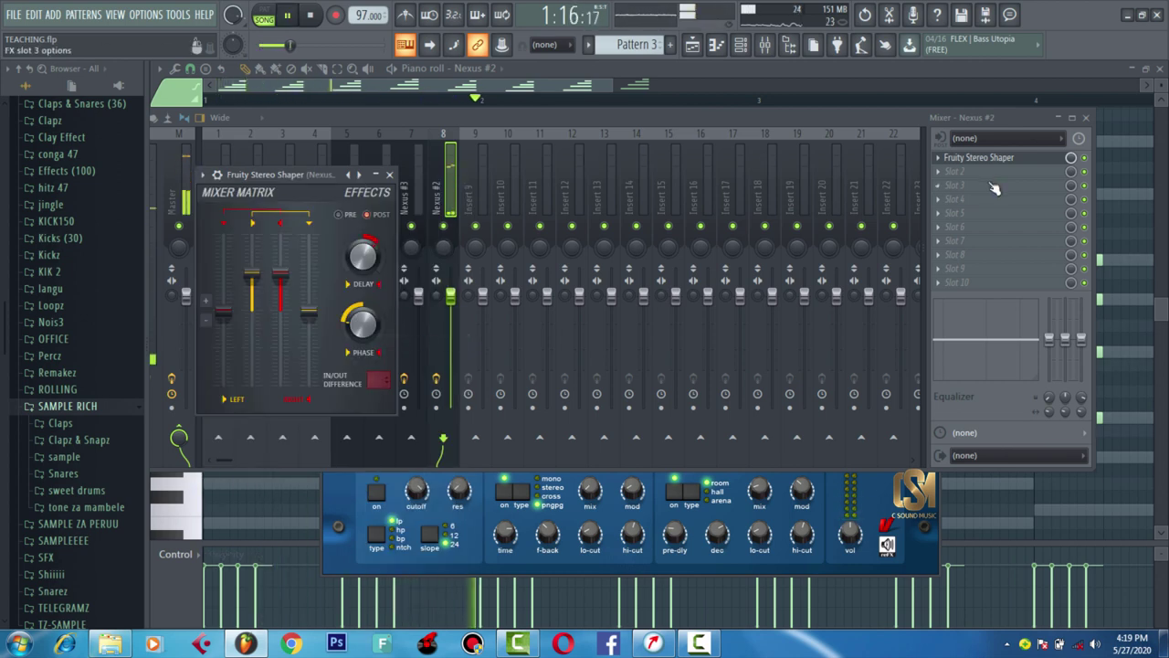
pyautogui.press('space')
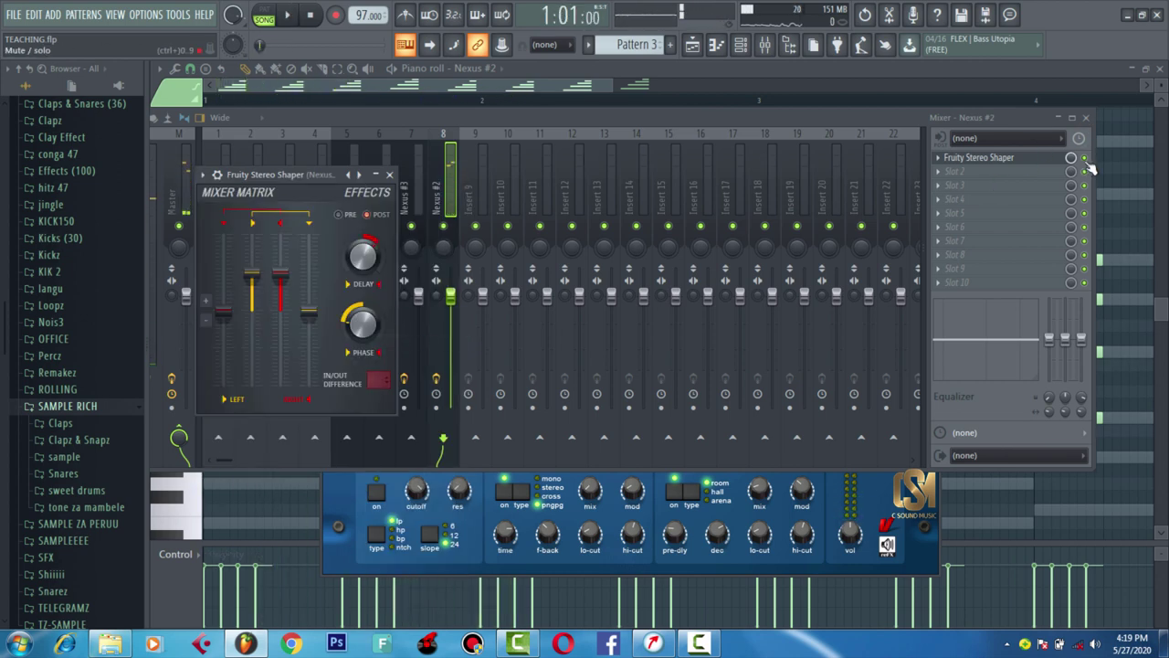
# - Compare the beat with Fruity Stereo Shaper bypassed and enabled on the Nexus #2 track, leaving it enabled
pyautogui.click(1085, 158)
pyautogui.press('space')
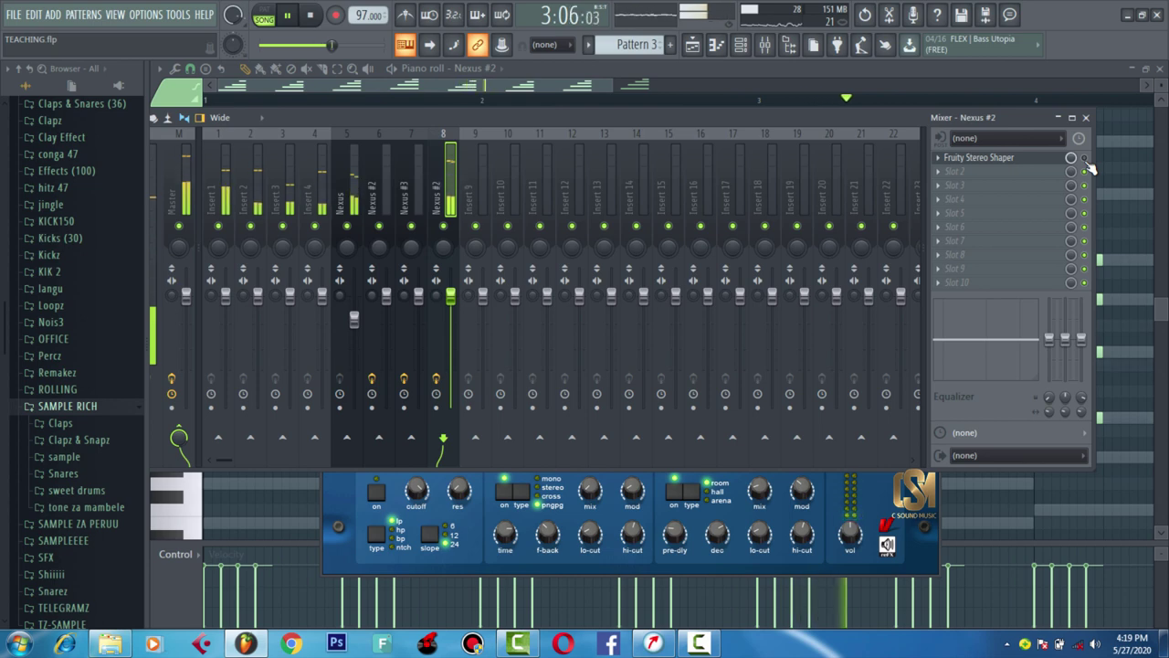
pyautogui.press('space')
pyautogui.press('space')
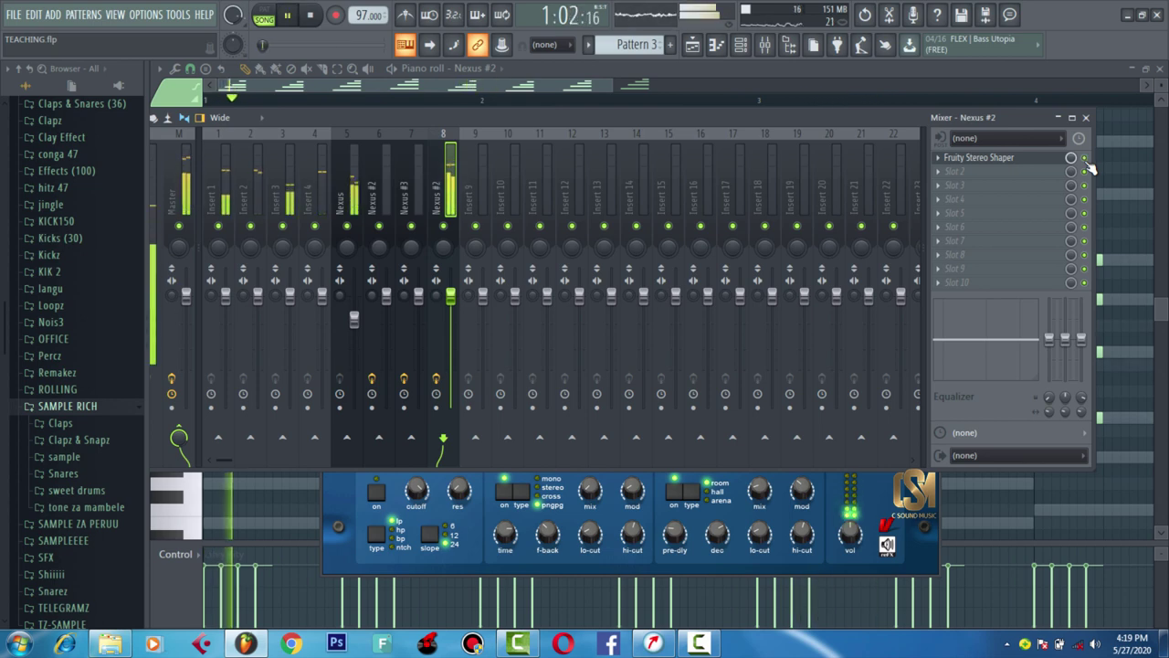
pyautogui.press('space')
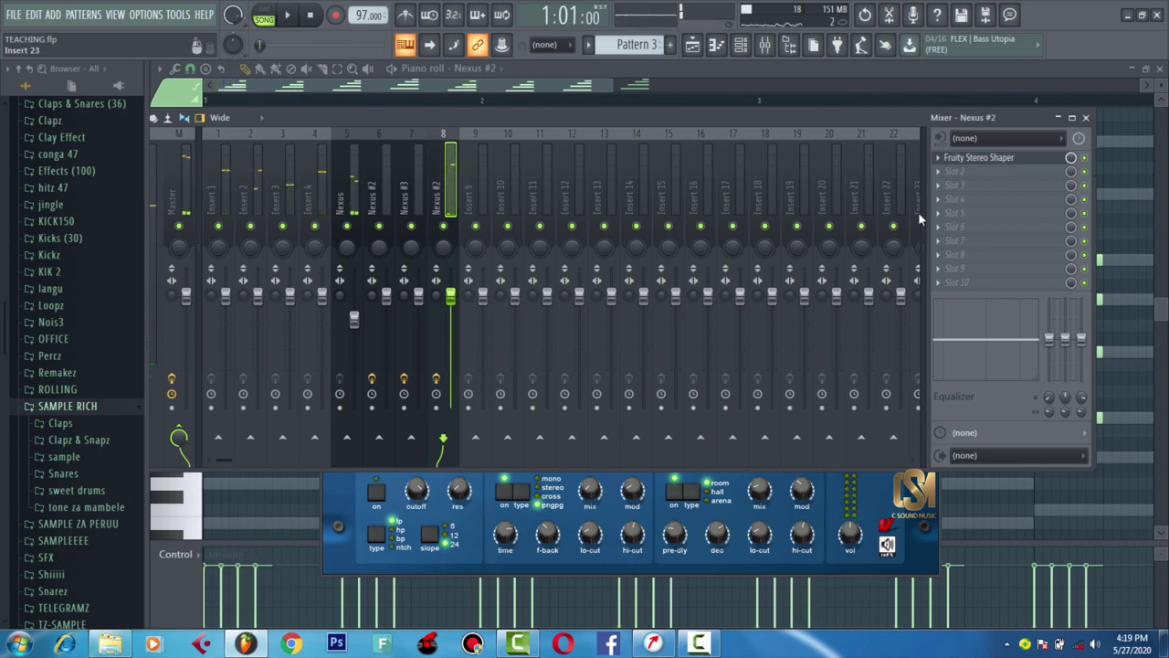
# - Play the beat again with the stereo effect active, and bring the channel rack back up
pyautogui.press('space')
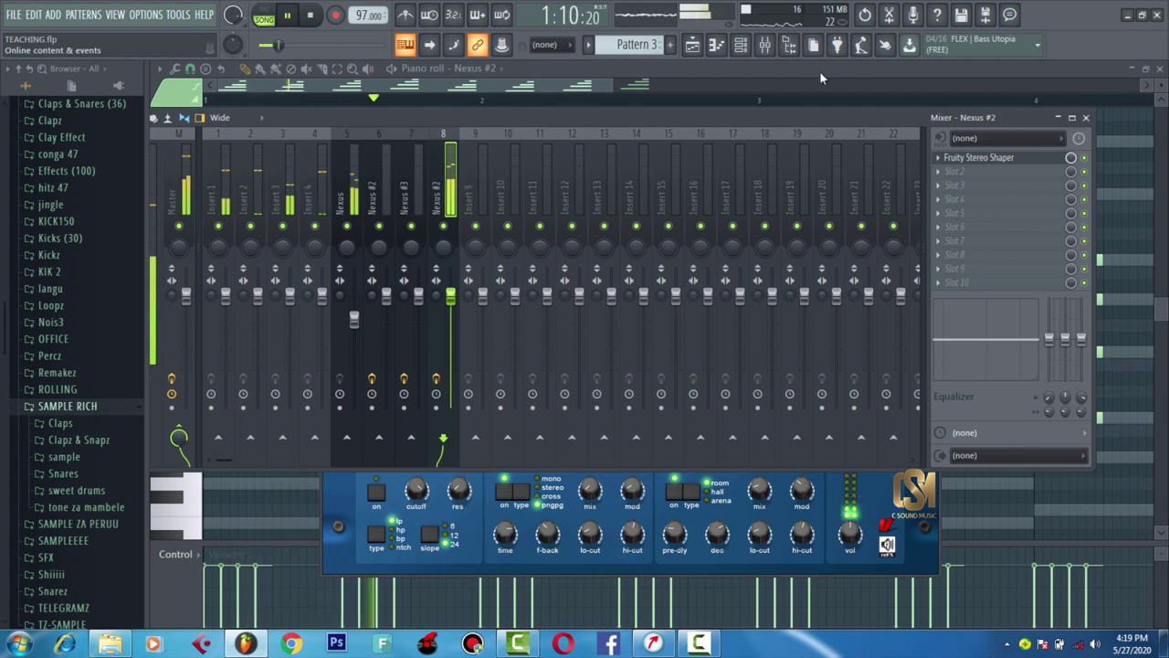
pyautogui.press('space')
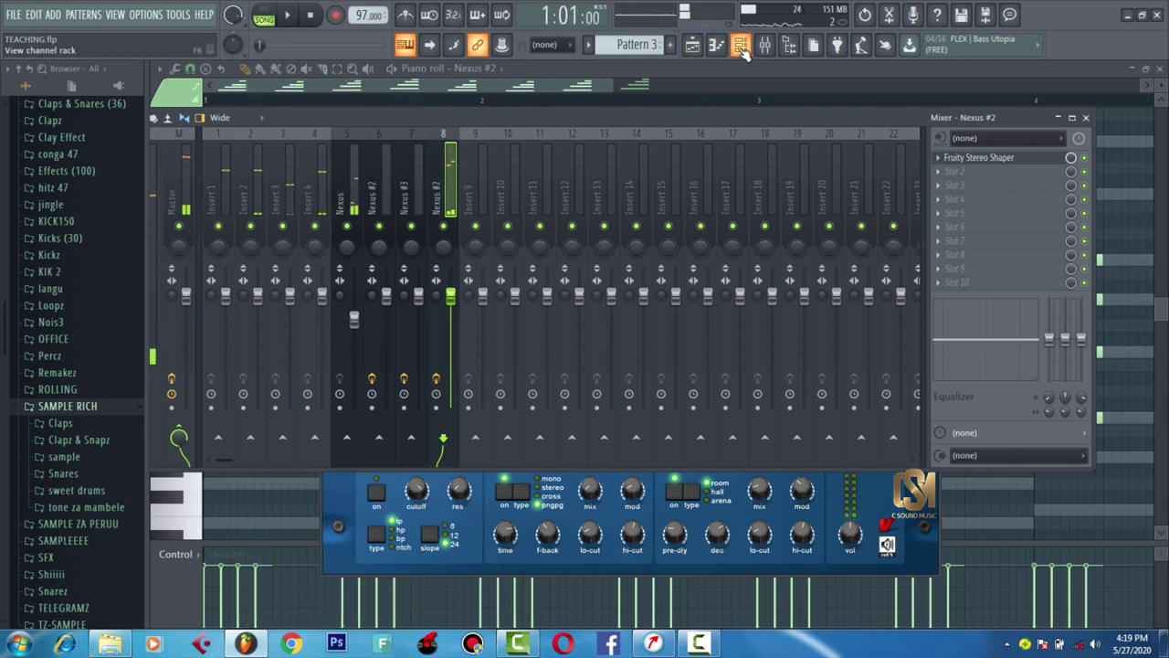
pyautogui.click(742, 47)
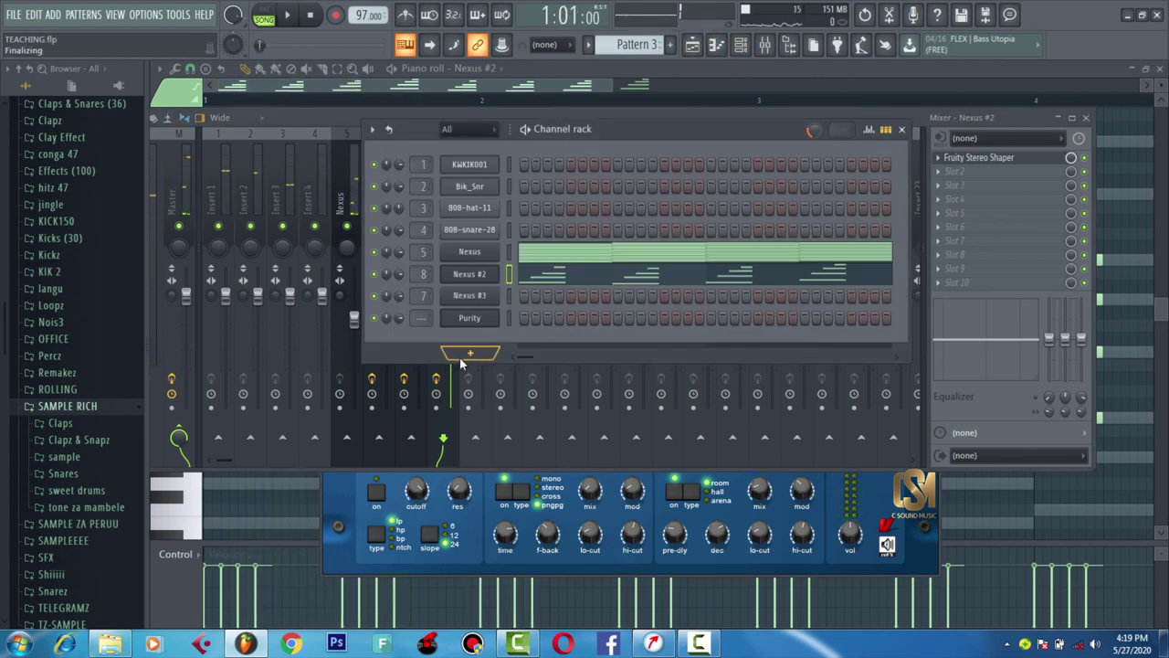
# - Save the project and move the Nexus #2 notes out of Pattern 3 into a new Pattern 4
pyautogui.click(14, 17)
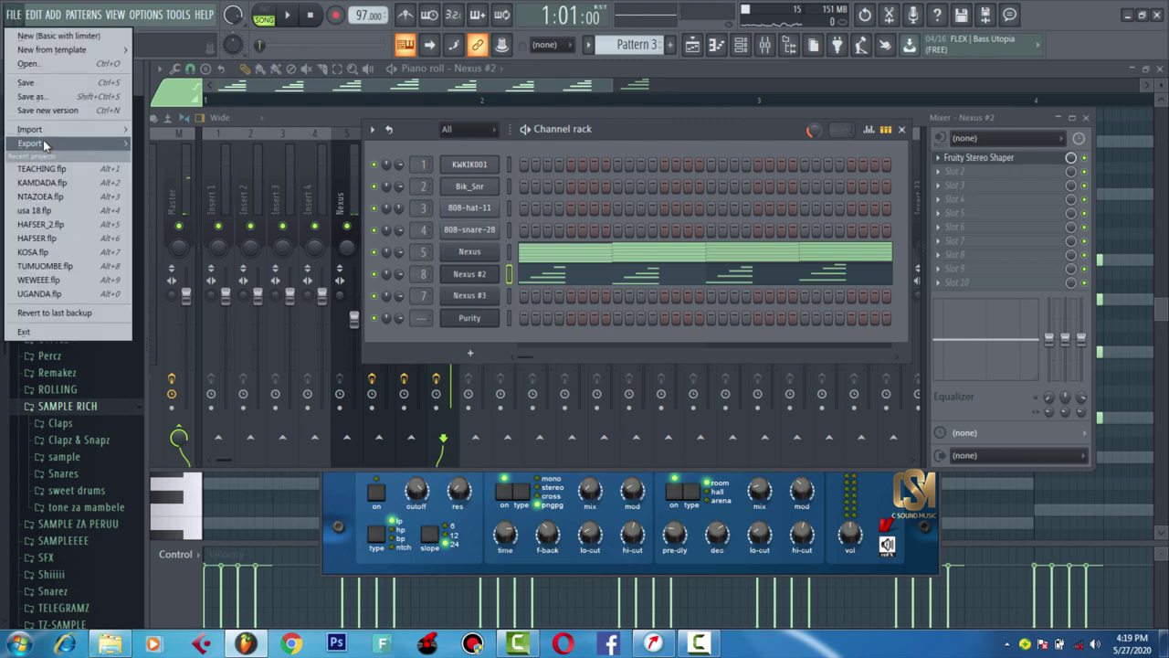
pyautogui.click(28, 82)
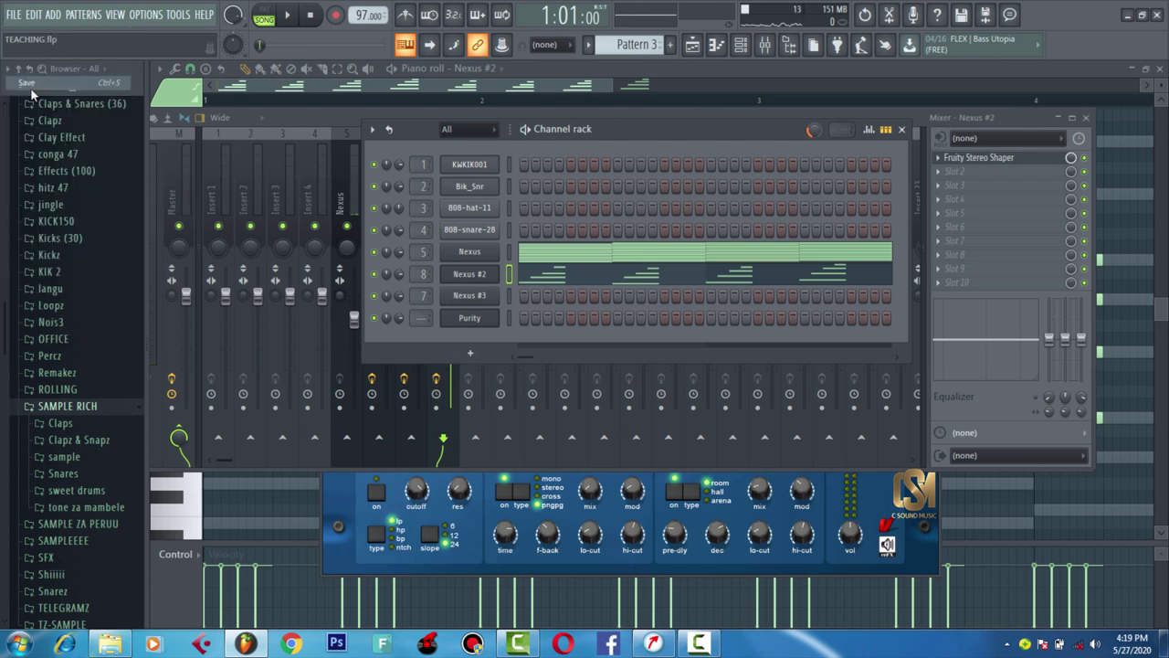
pyautogui.rightClick(487, 276)
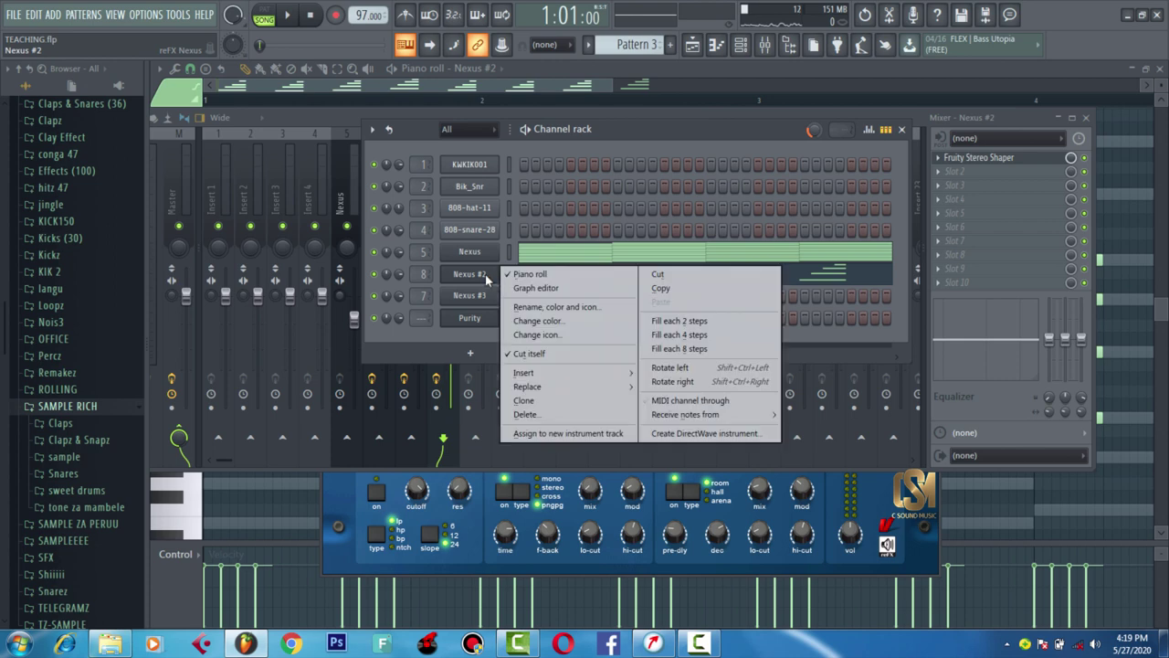
pyautogui.click(658, 274)
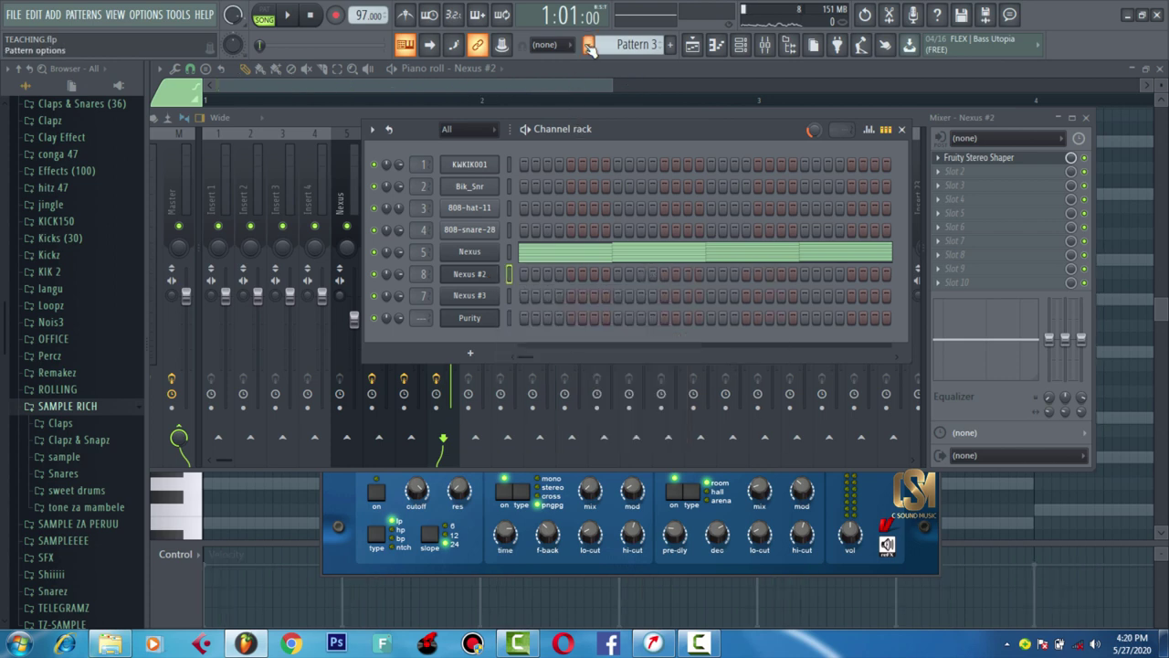
pyautogui.click(670, 45)
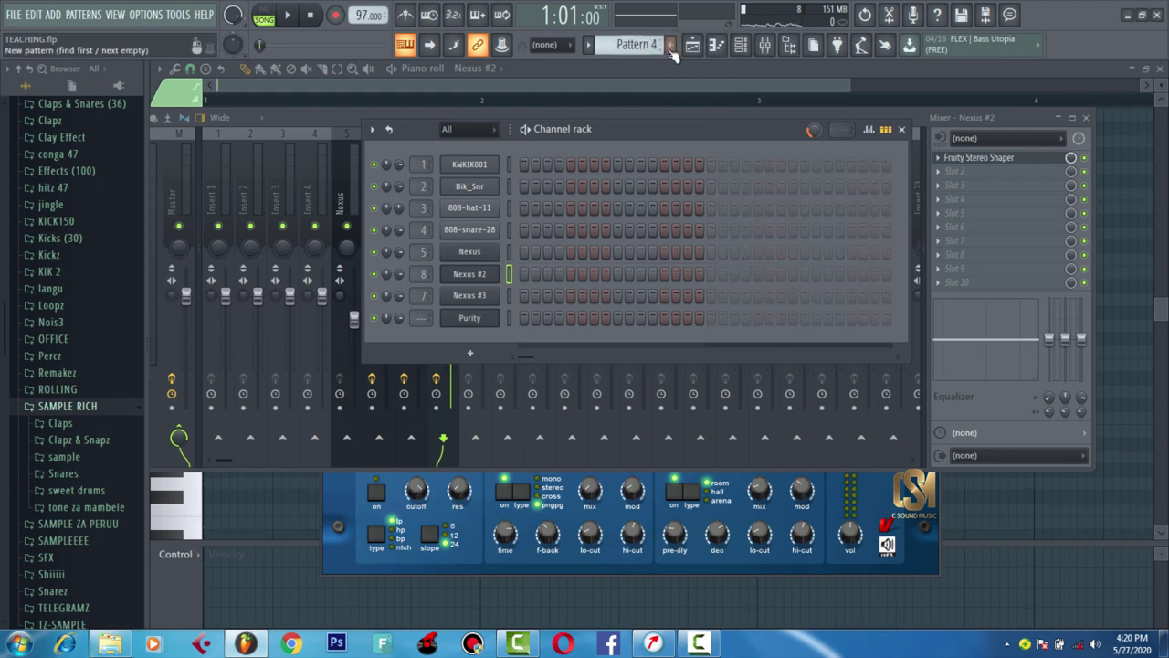
pyautogui.rightClick(481, 279)
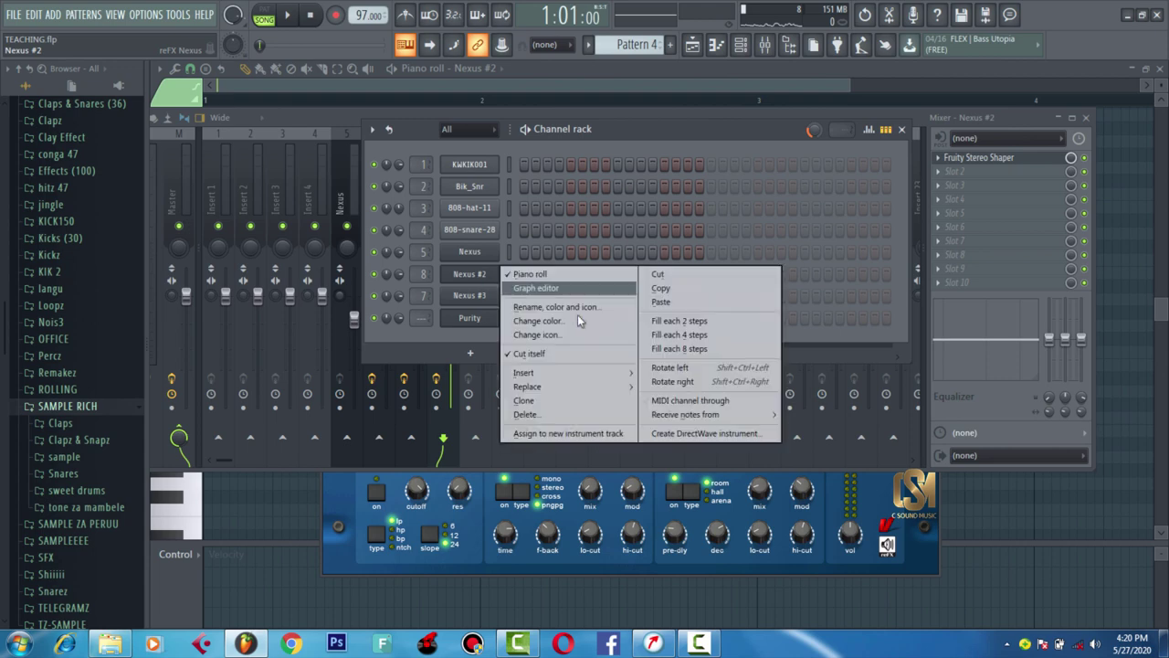
pyautogui.click(686, 302)
# - Place Pattern 4 at bar 1 on Track 4 of the playlist and play the arrangement
pyautogui.click(692, 48)
pyautogui.moveTo(438, 251); pyautogui.dragTo(365, 261)
pyautogui.press('space')
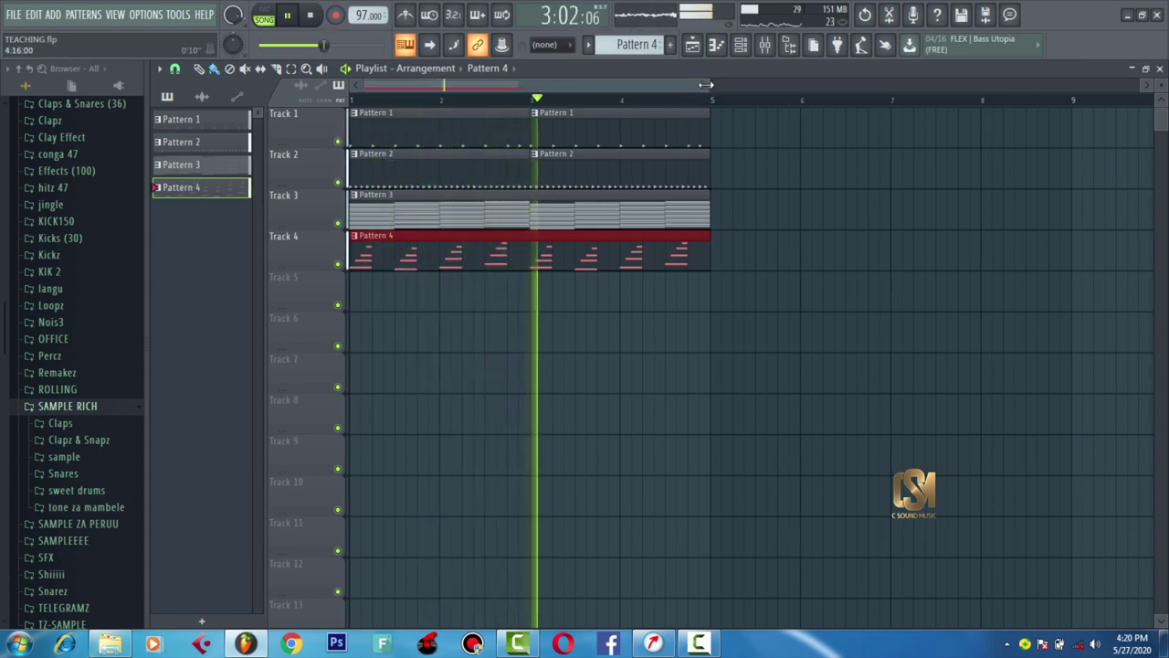
pyautogui.press('space')
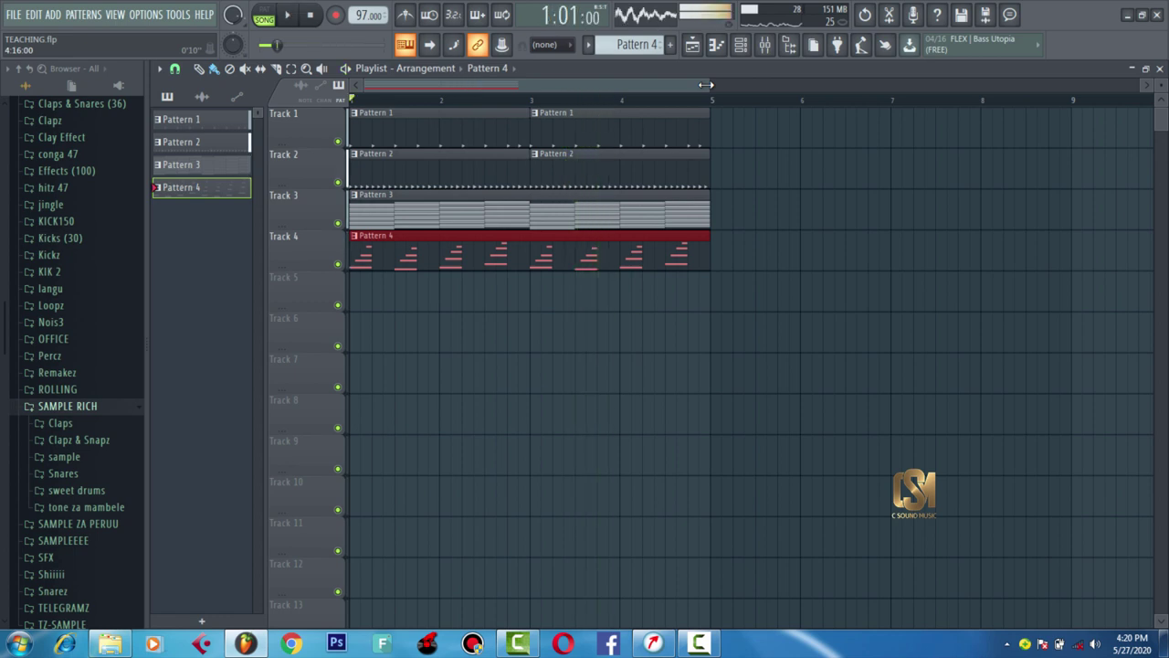
# - Open the Nexus #3 instrument, look through its preset categories, and bring up its piano roll in Pattern 3
pyautogui.click(741, 45)
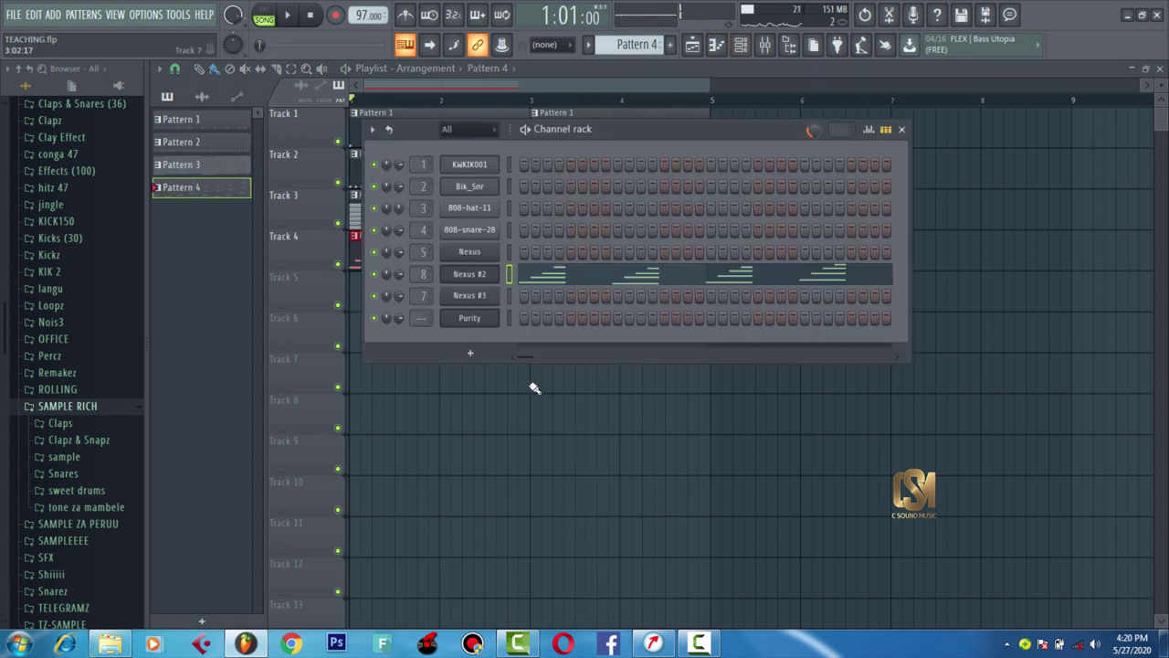
pyautogui.click(469, 295)
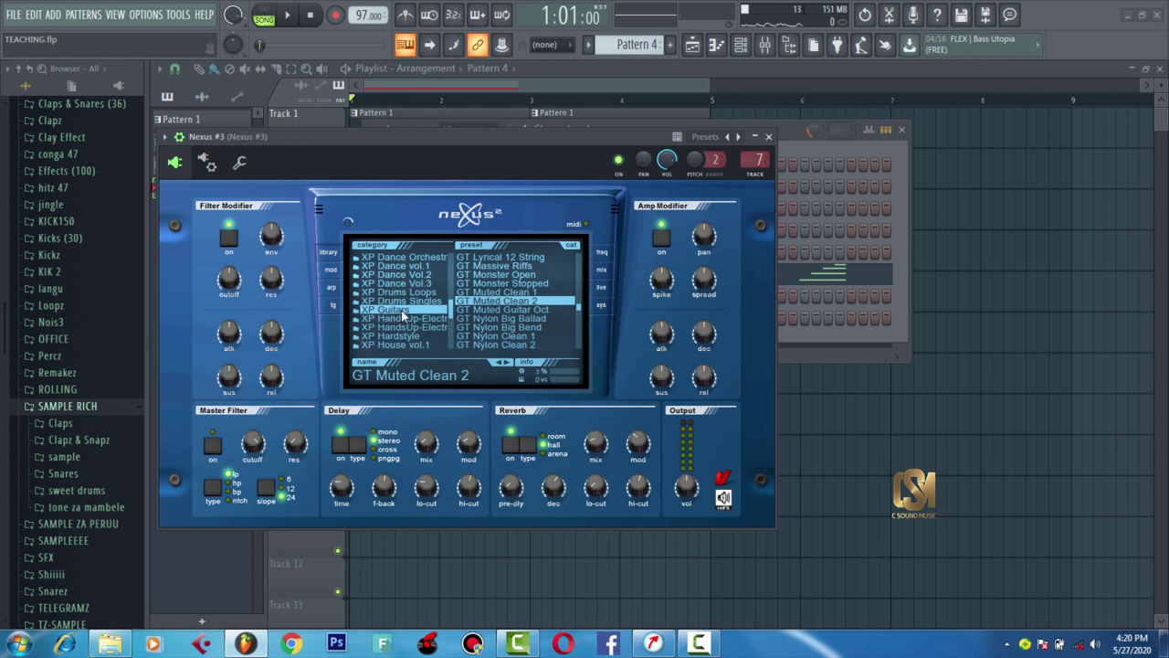
pyautogui.scroll(-10, 450, 324)
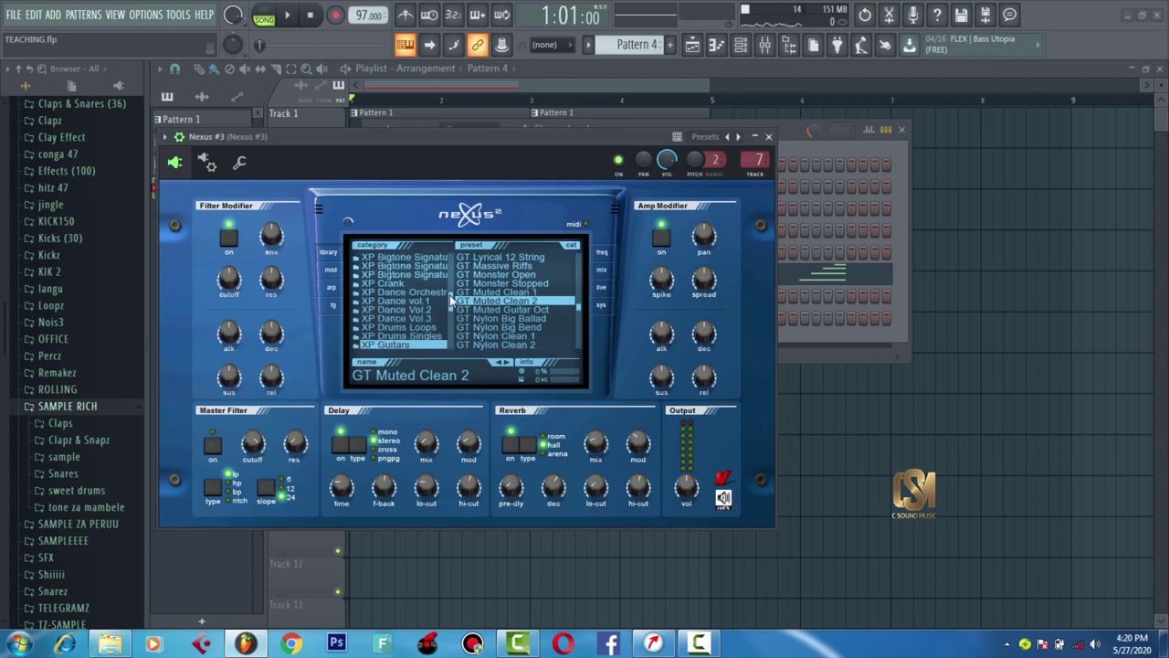
pyautogui.scroll(8, 448, 345)
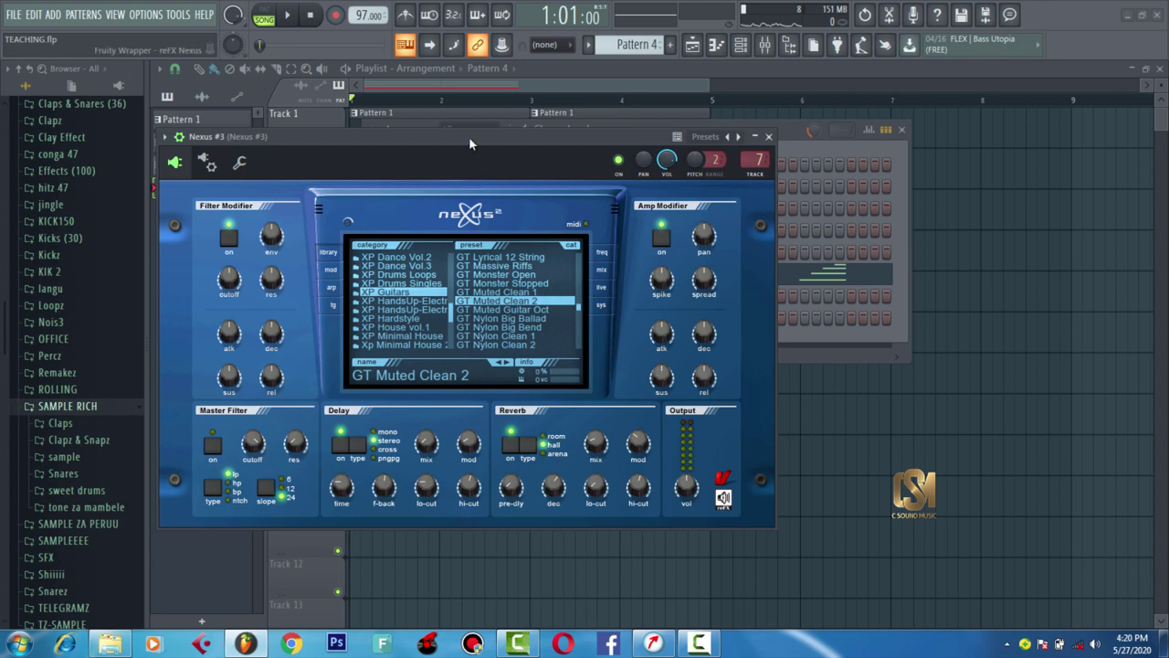
pyautogui.moveTo(469, 136); pyautogui.dragTo(576, 158)
pyautogui.click(275, 160)
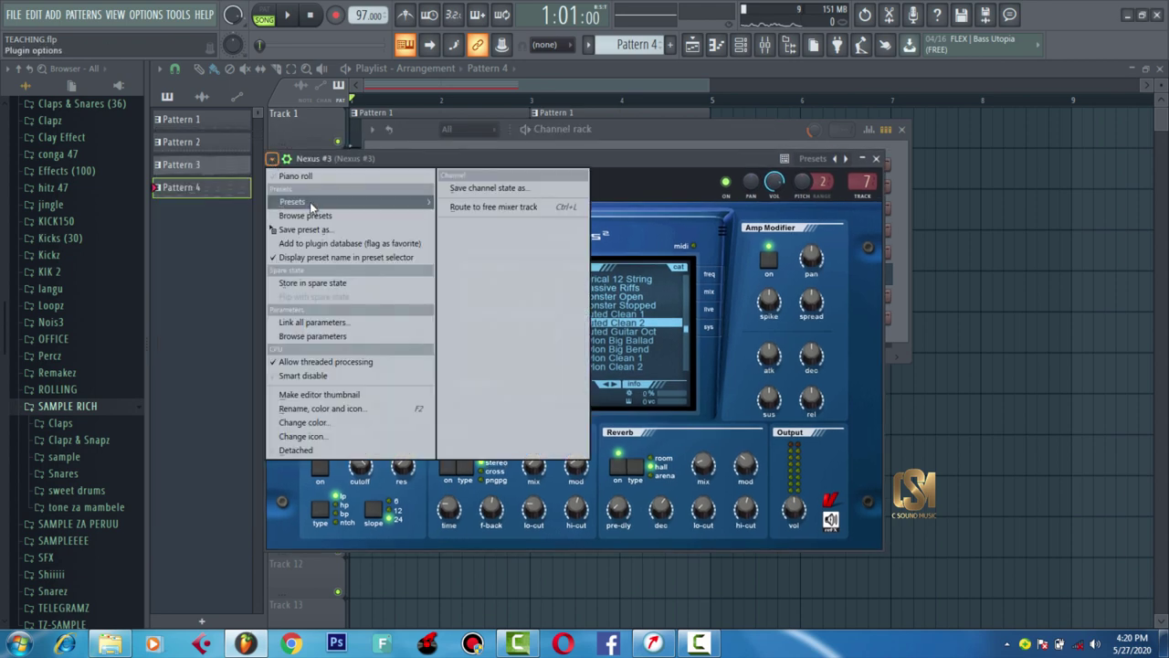
pyautogui.click(308, 176)
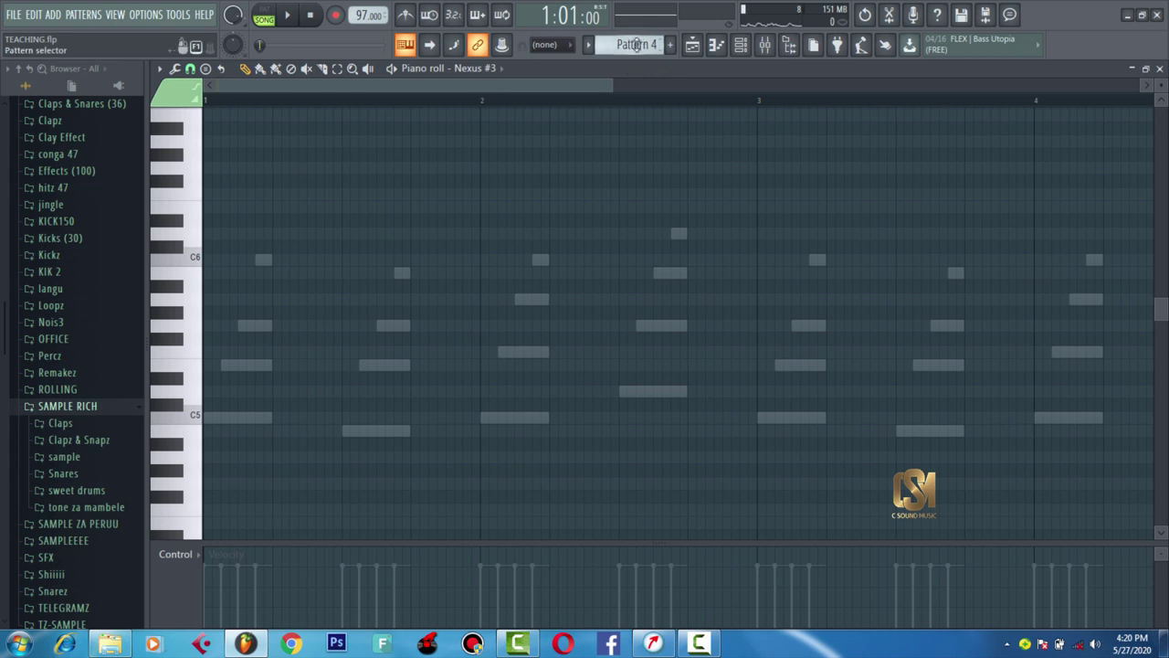
pyautogui.scroll(1, 637, 44)
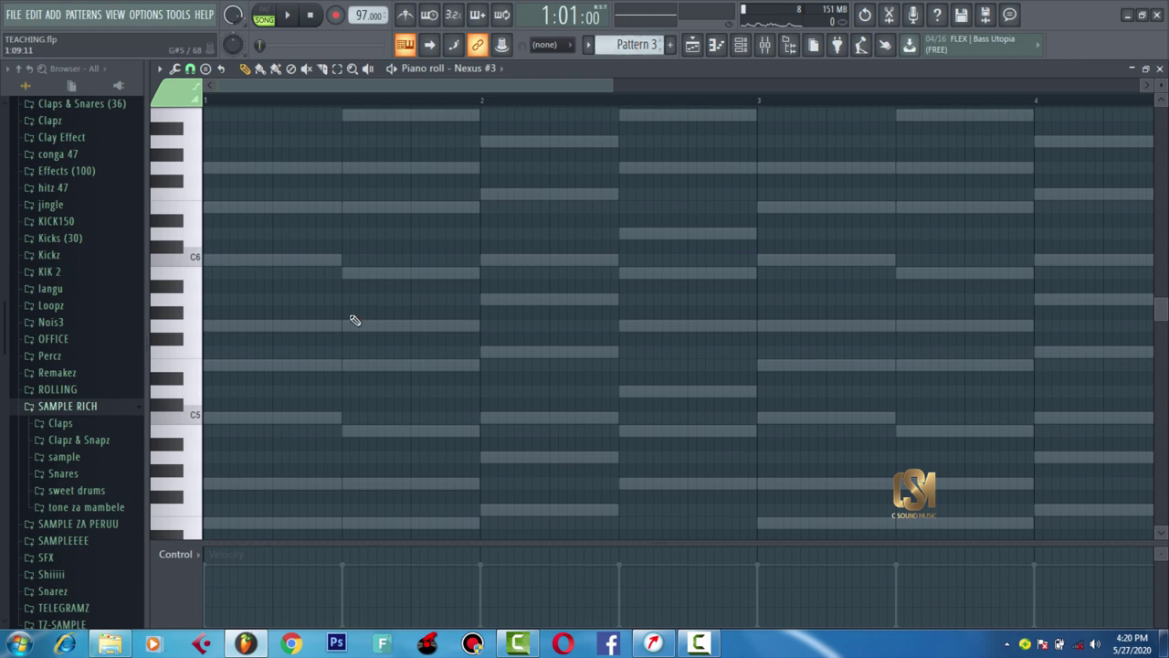
pyautogui.moveTo(260, 420); pyautogui.dragTo(256, 326)
pyautogui.scroll(-2, 253, 438)
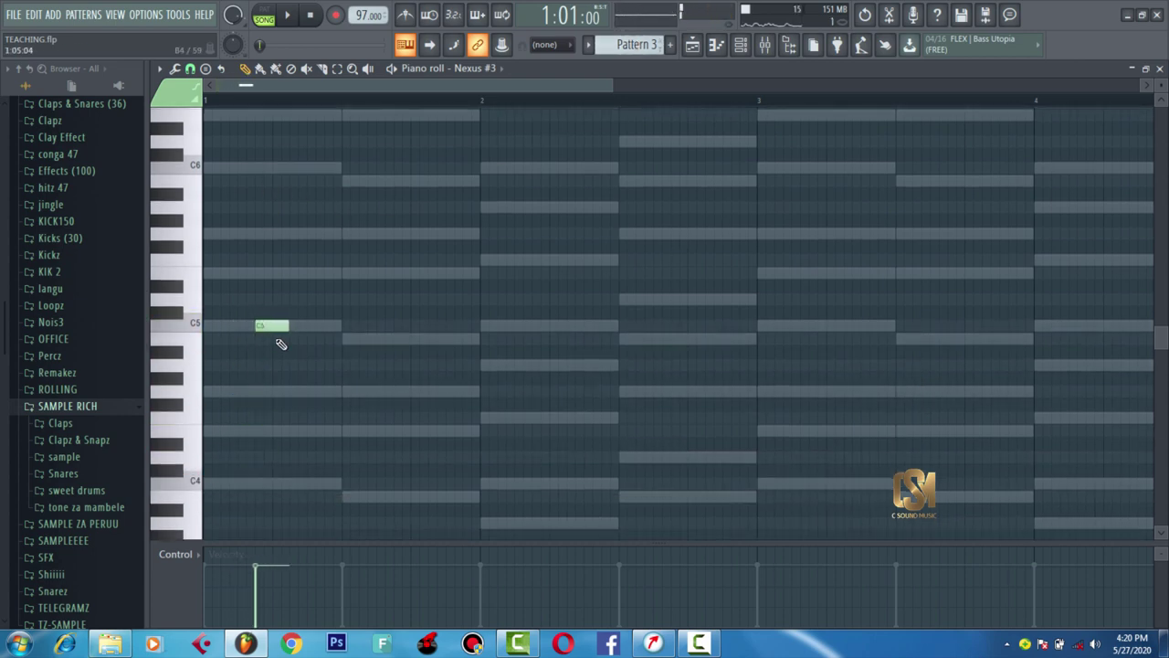
pyautogui.press('space')
pyautogui.press('space')
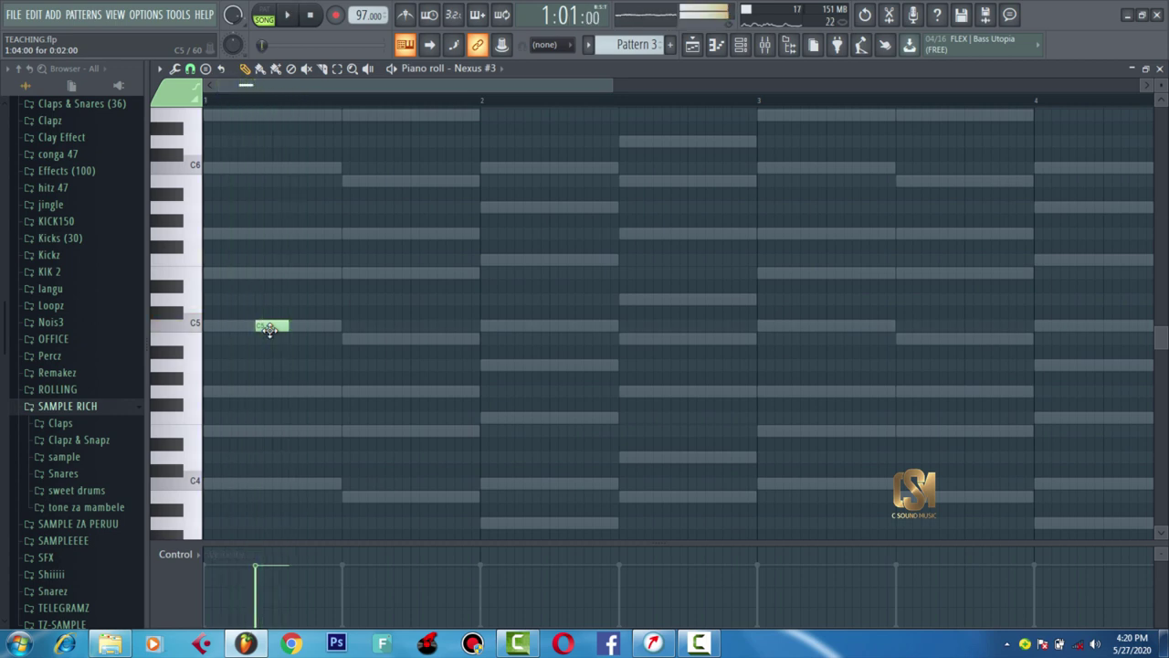
# - Try a repeated rhythm of one-step G5 notes in the first half of bar 1 and play it back
pyautogui.moveTo(235, 320); pyautogui.dragTo(235, 230)
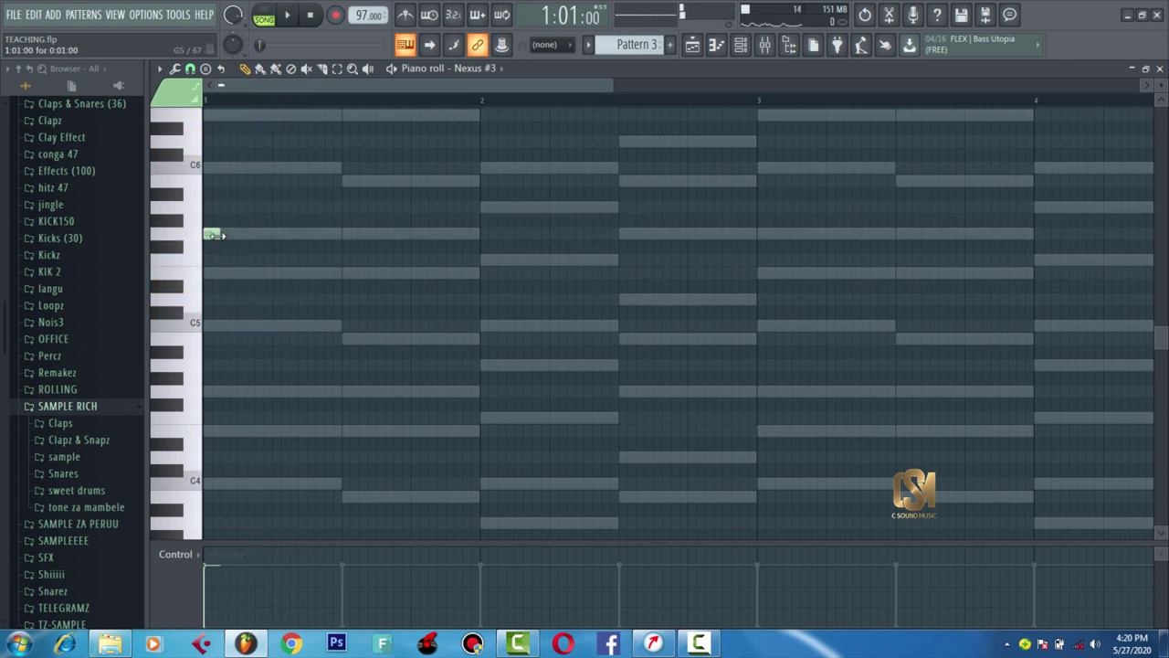
pyautogui.click(222, 233)
pyautogui.press('space')
pyautogui.press('space')
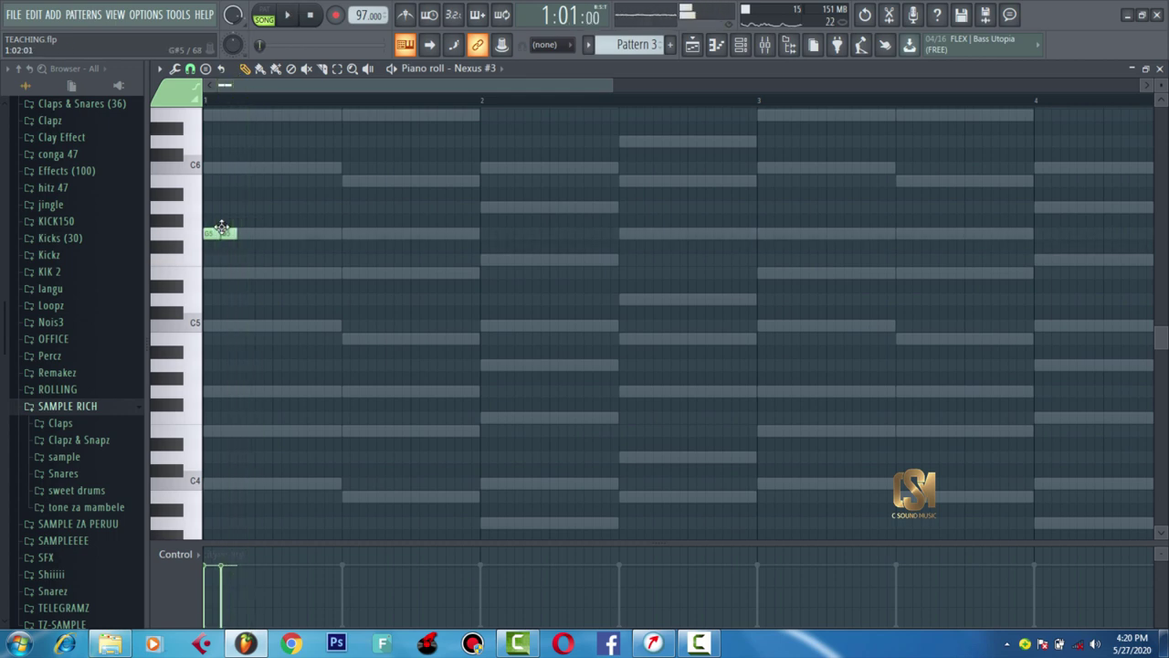
pyautogui.moveTo(256, 262); pyautogui.dragTo(228, 198)
pyautogui.press('space')
pyautogui.press('space')
pyautogui.press('space')
pyautogui.press('space')
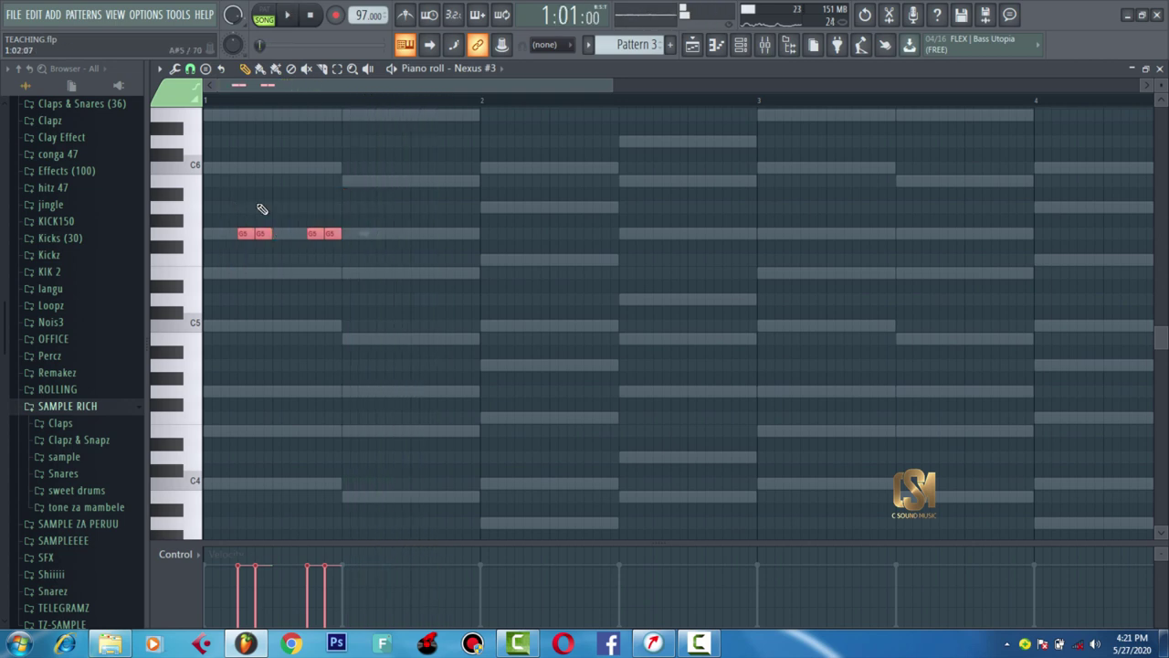
# - Reduce the G5 notes to steps 3 and 4 of bar 1, and add a one-step E5 note on step 1
pyautogui.click(336, 190)
pyautogui.rightClick(332, 234)
pyautogui.click(211, 274)
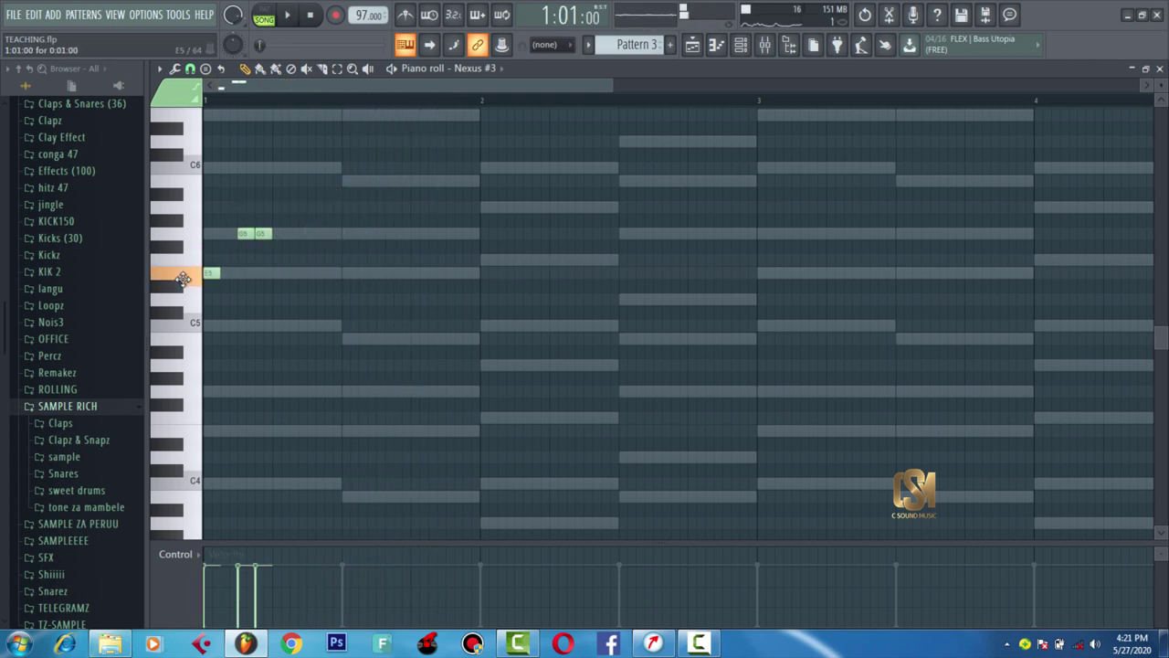
pyautogui.press('space')
pyautogui.press('space')
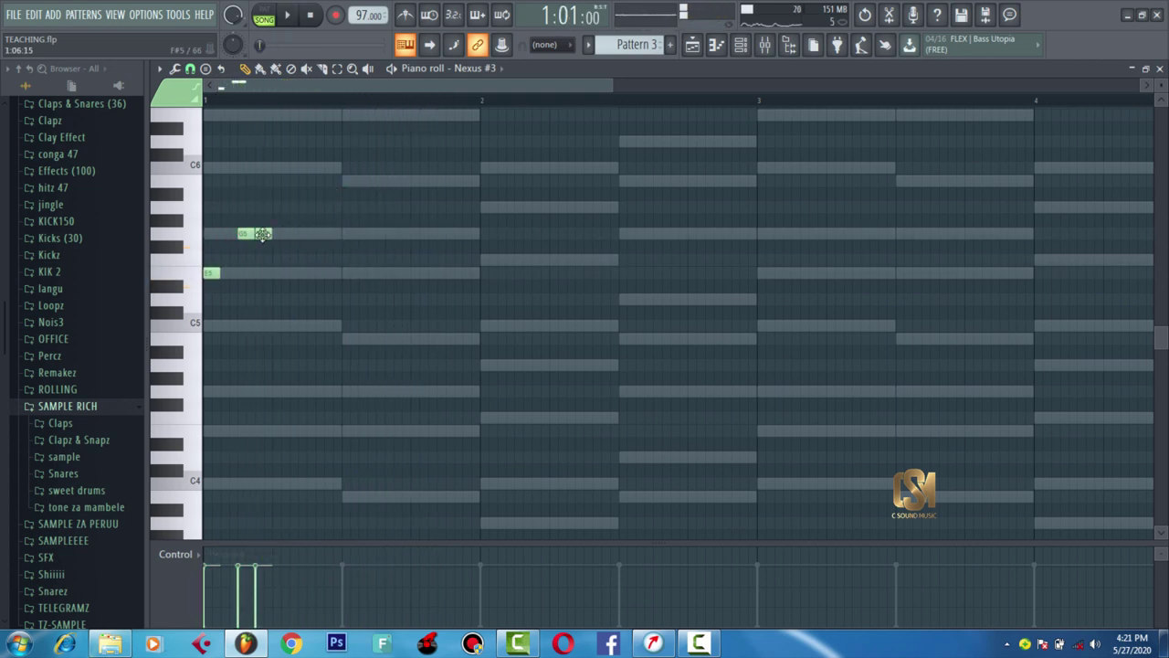
# - Try raising the G5 note on step 4 to C6, play it, and delete that note
pyautogui.moveTo(262, 235); pyautogui.dragTo(261, 166)
pyautogui.press('space')
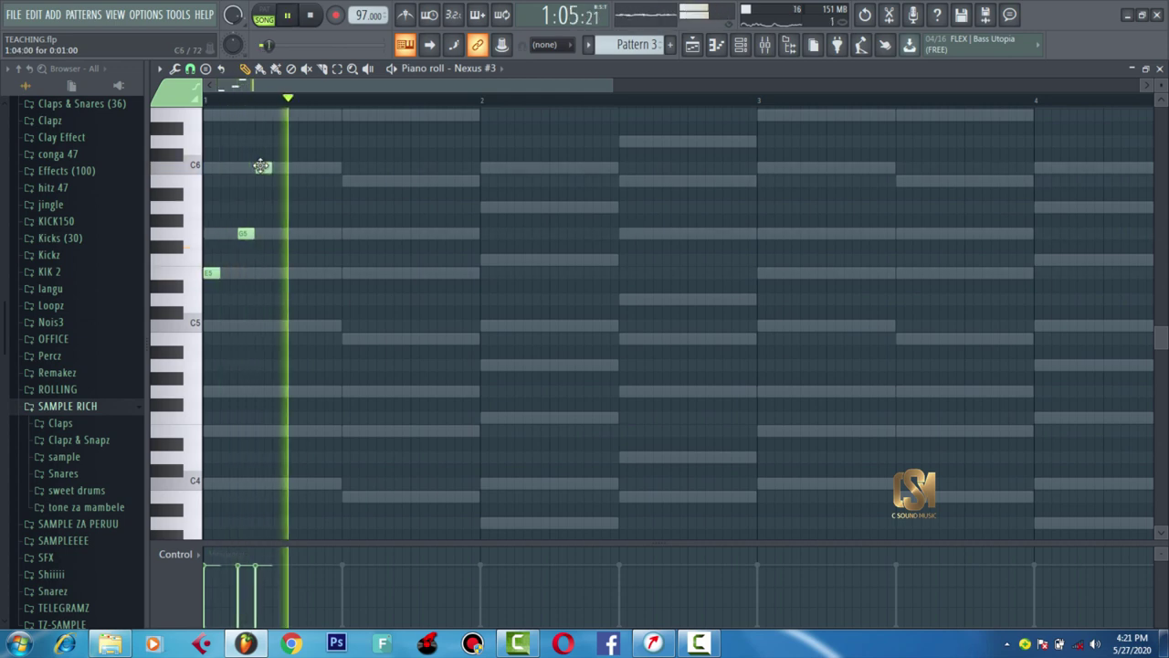
pyautogui.rightClick(261, 166)
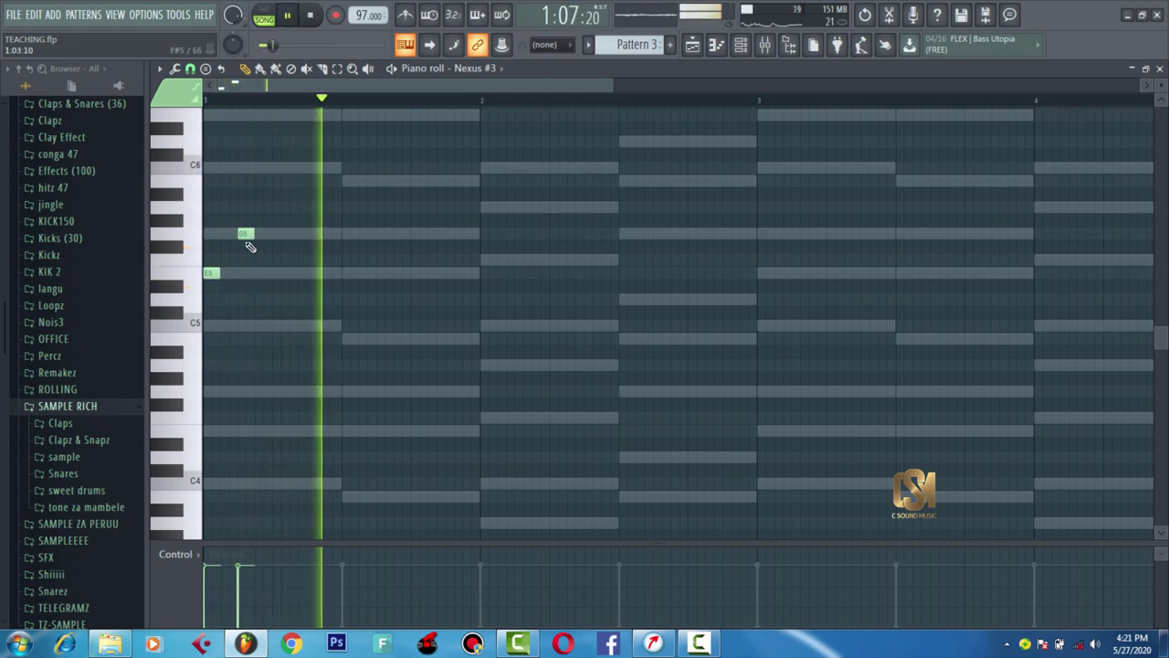
pyautogui.press('space')
# - Rework the rhythm into one-step E5 notes on steps 1, 3 and 4 of bar 1 and play it
pyautogui.moveTo(244, 235); pyautogui.dragTo(204, 236)
pyautogui.press('space')
pyautogui.press('space')
pyautogui.press('space')
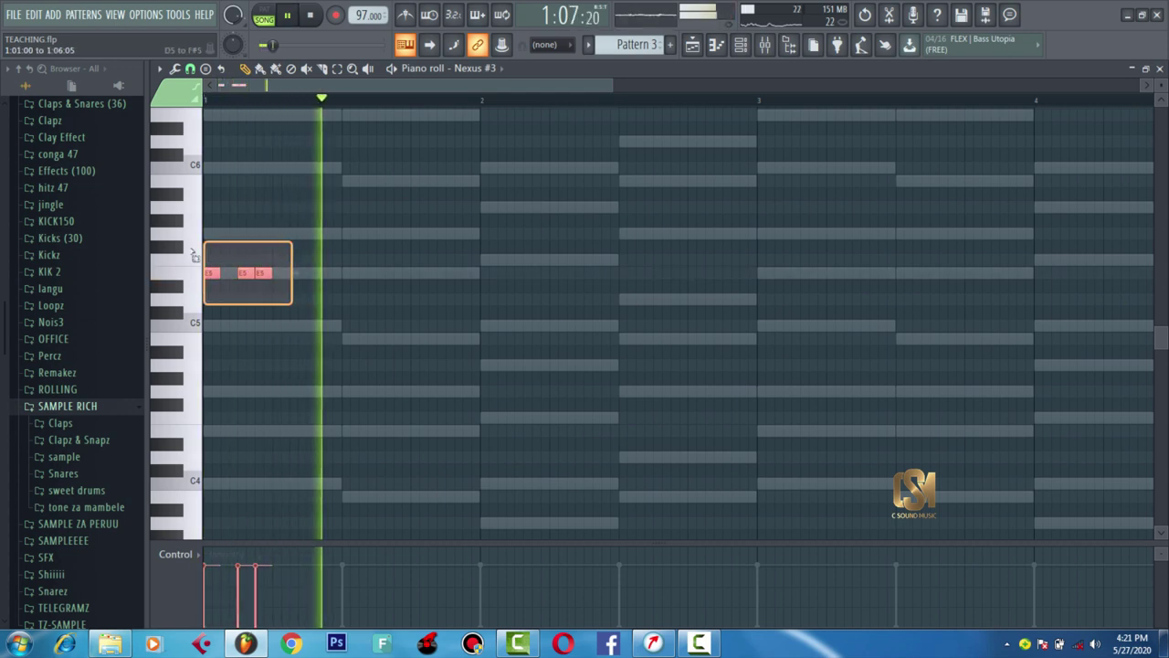
pyautogui.press('space')
pyautogui.click(288, 199)
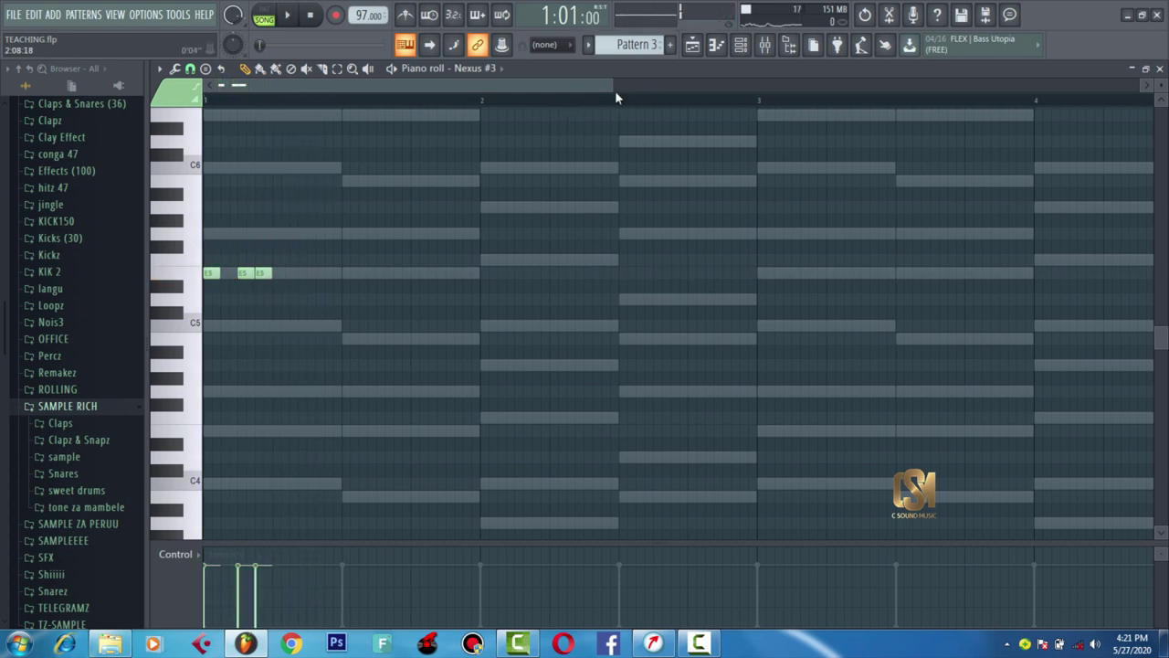
# - Duplicate the E5 notes to fill the first half of bar 1 with eight consecutive one-step notes, and play them
pyautogui.moveTo(615, 87); pyautogui.dragTo(438, 87)
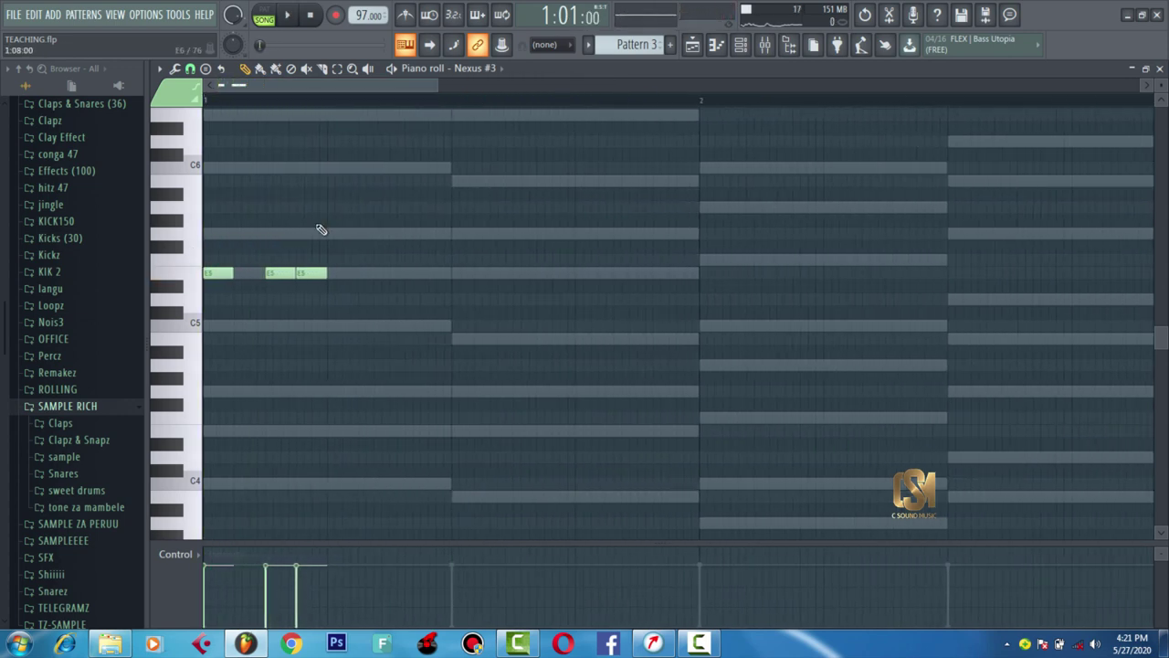
pyautogui.moveTo(278, 274); pyautogui.dragTo(207, 252)
pyautogui.press('space')
pyautogui.press('space')
pyautogui.hotkey('ctrl', 'b')
pyautogui.hotkey('ctrl', 'b')
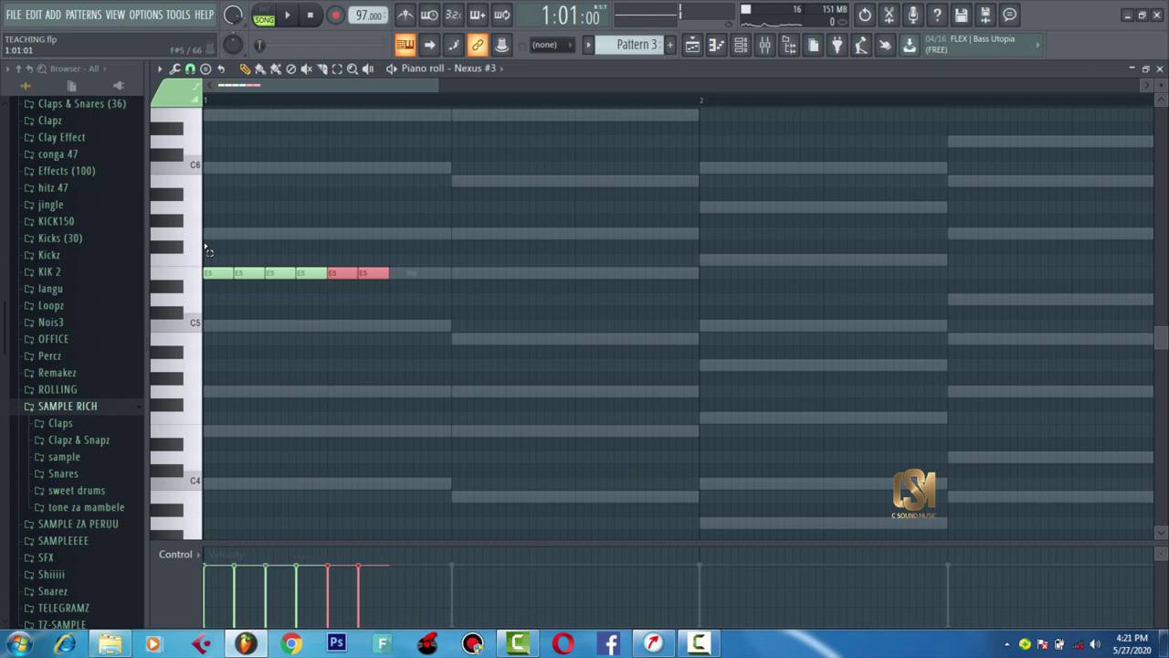
pyautogui.hotkey('ctrl', 'b')
pyautogui.press('space')
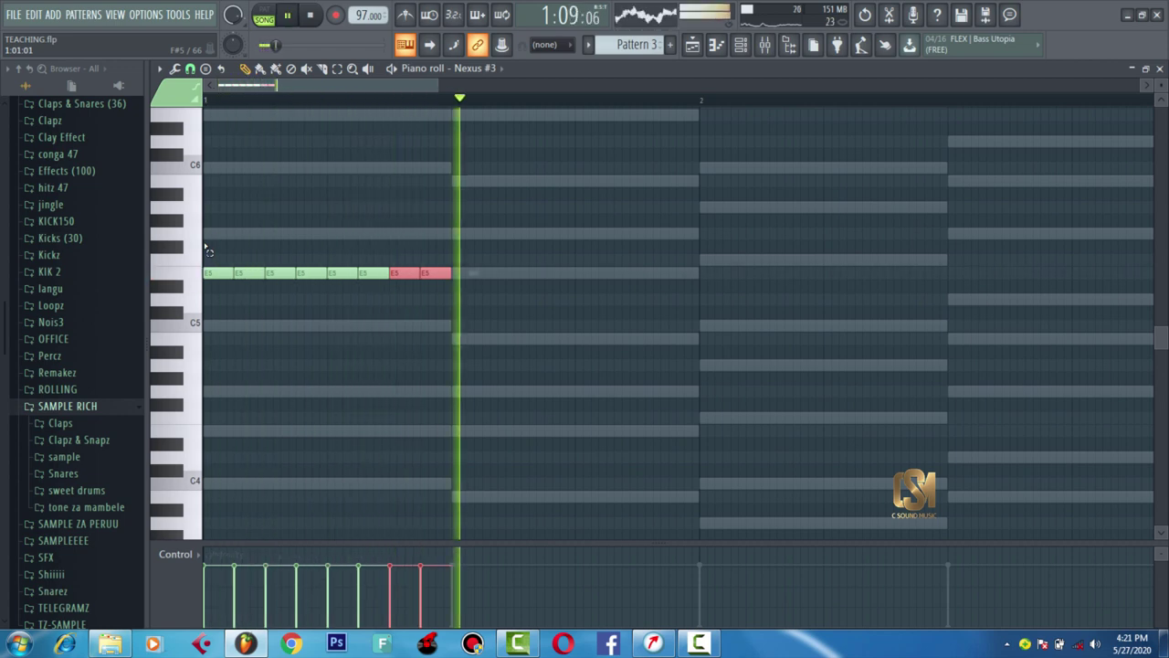
pyautogui.press('space')
# - Copy the eight-note group into the second half of bar 1 on G5 and play it
pyautogui.moveTo(453, 355); pyautogui.dragTo(462, 233)
pyautogui.press('space')
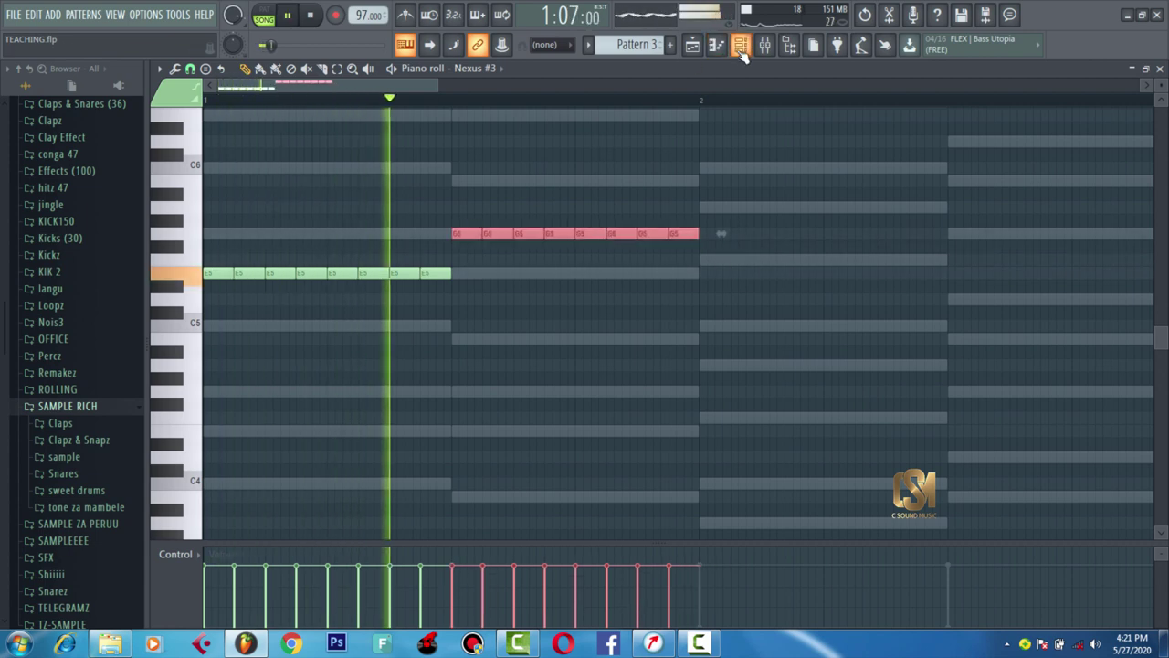
pyautogui.press('space')
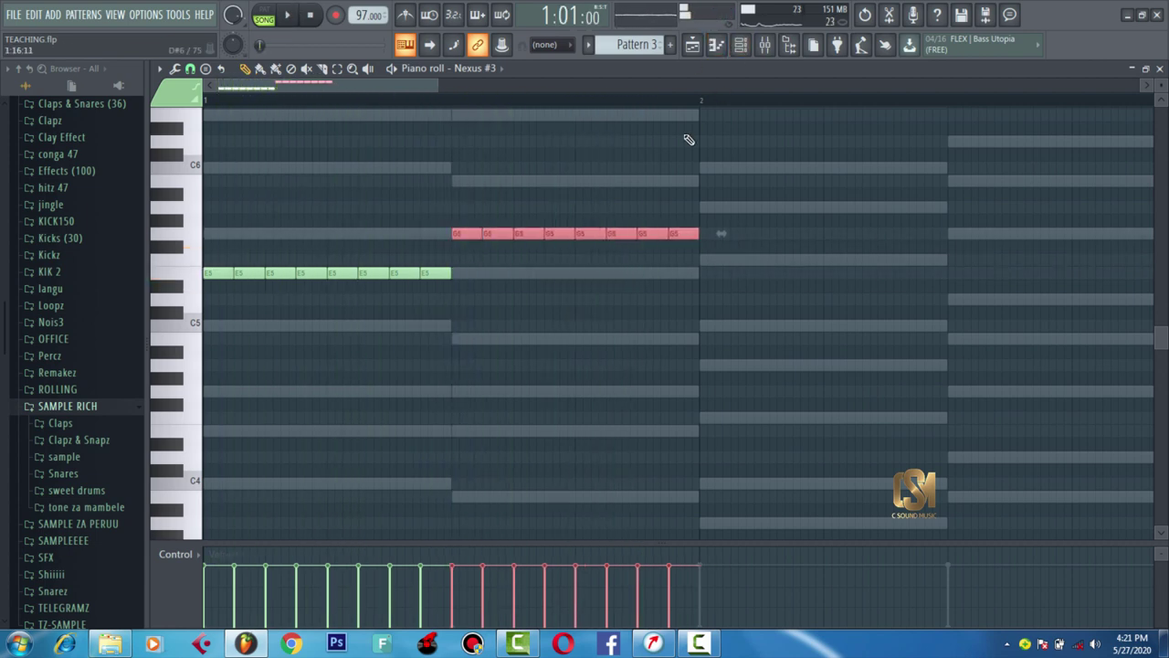
# - Copy the note groups into bar 2 on F5 and B5, play them, and lower the last group to D5
pyautogui.moveTo(465, 233); pyautogui.dragTo(962, 172)
pyautogui.press('space')
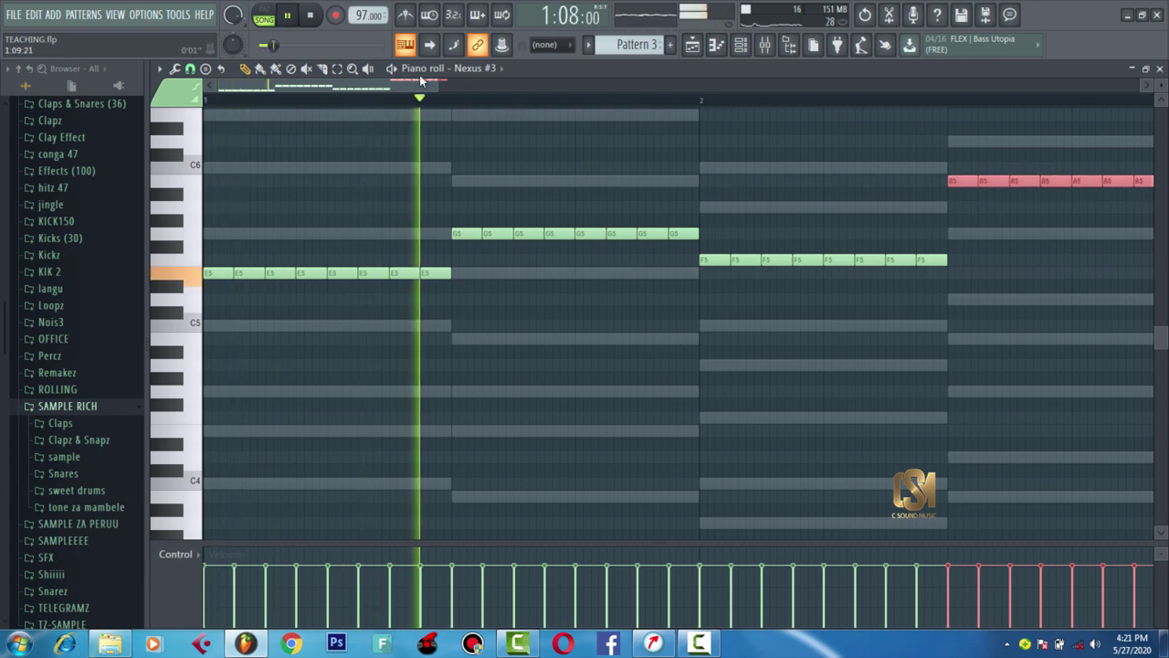
pyautogui.moveTo(420, 80); pyautogui.dragTo(537, 81)
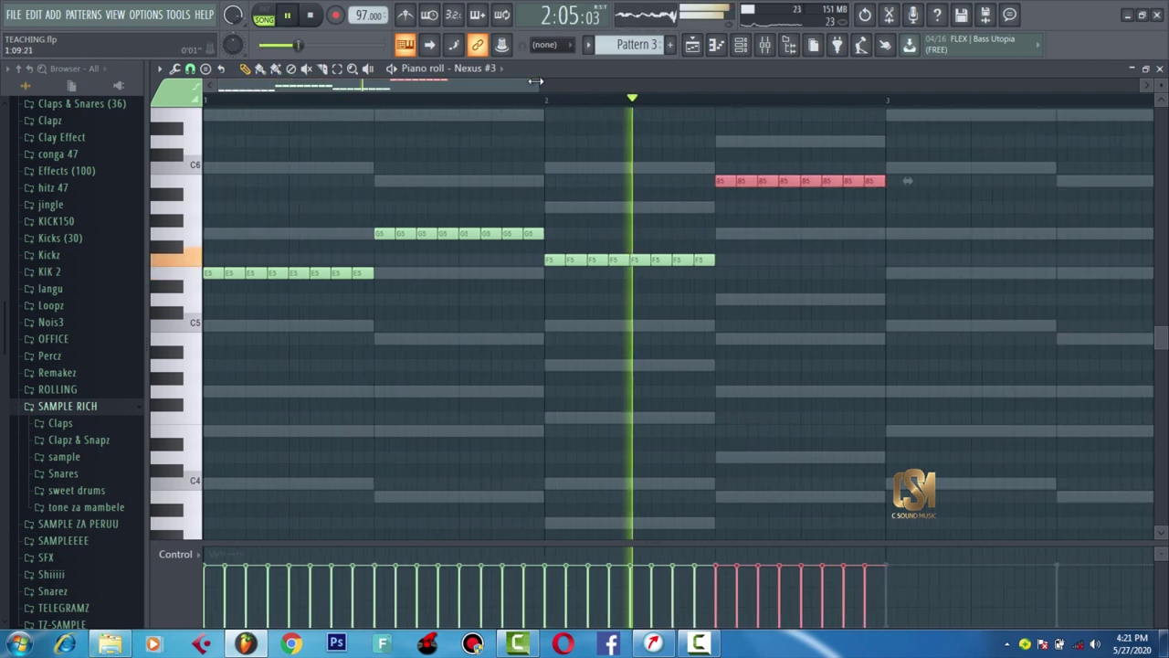
pyautogui.press('space')
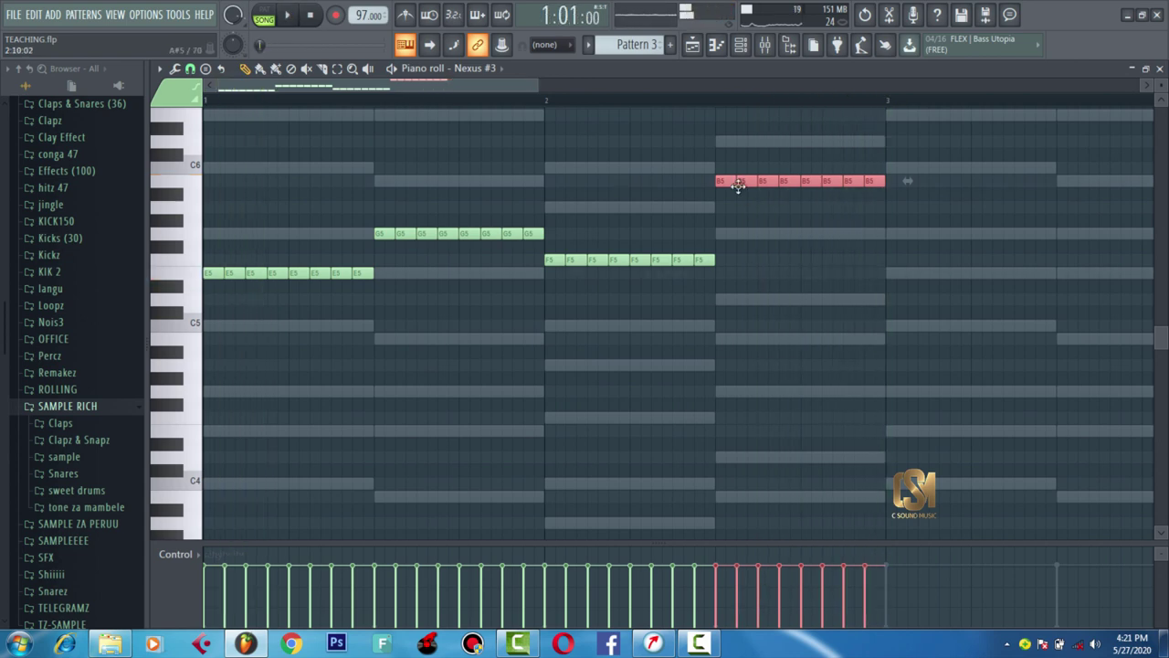
pyautogui.moveTo(726, 180); pyautogui.dragTo(729, 303)
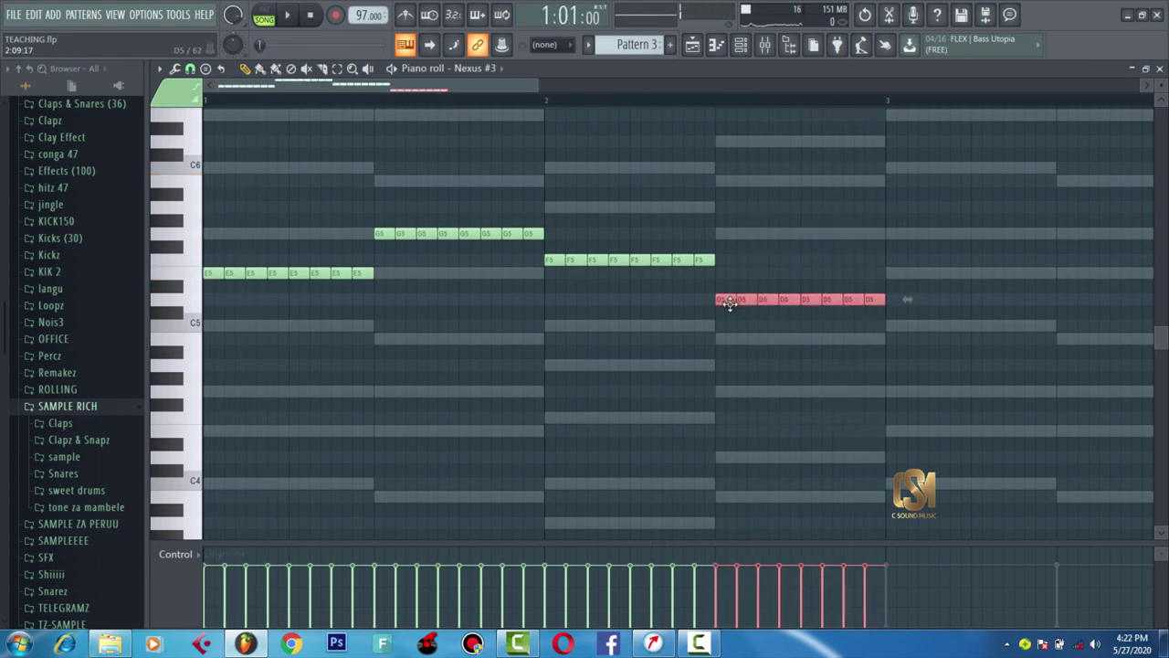
# - Play the two-bar Nexus #3 line, then select all its notes and duplicate them into bars 3 and 4
pyautogui.press('space')
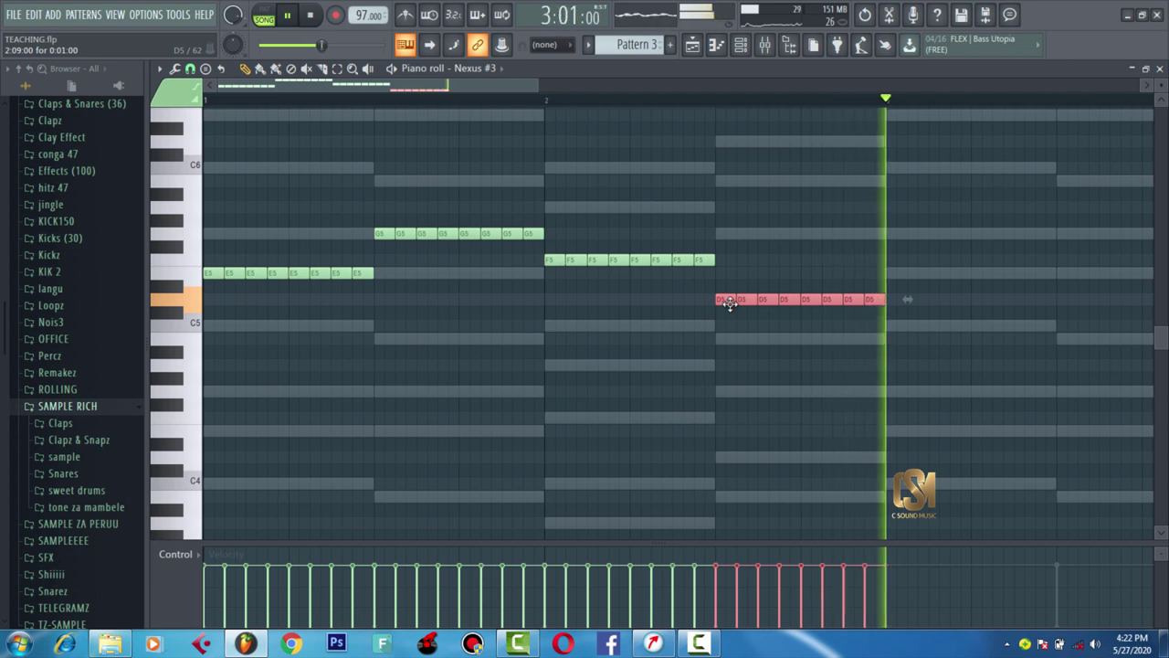
pyautogui.press('space')
pyautogui.click(820, 155)
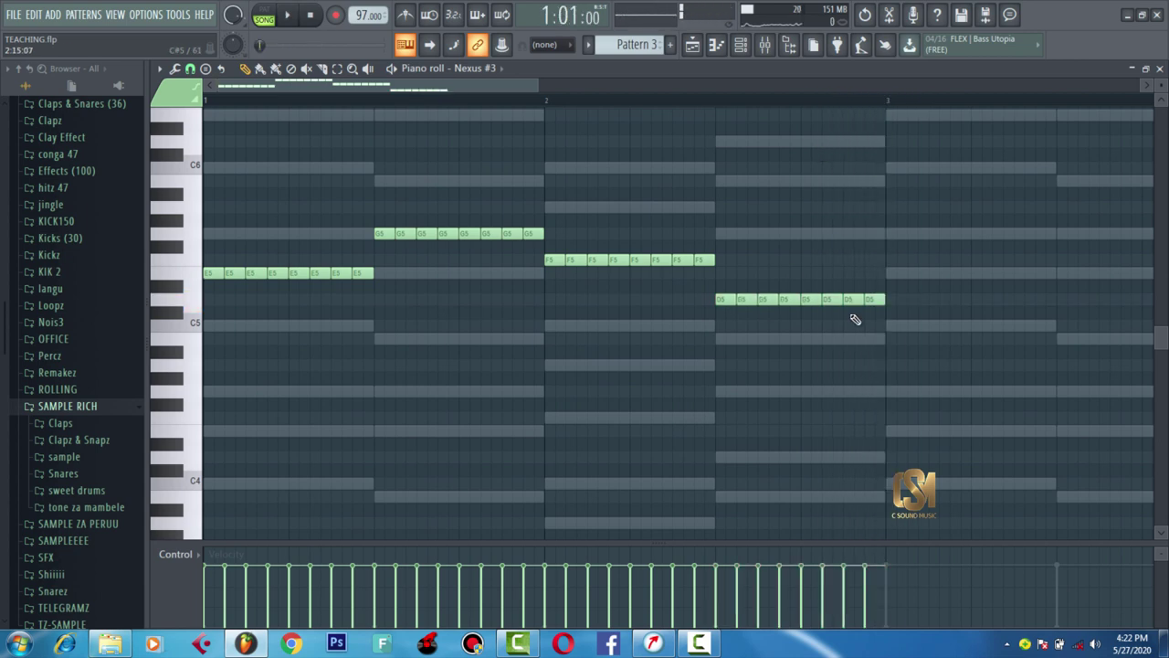
pyautogui.moveTo(888, 345); pyautogui.dragTo(197, 148)
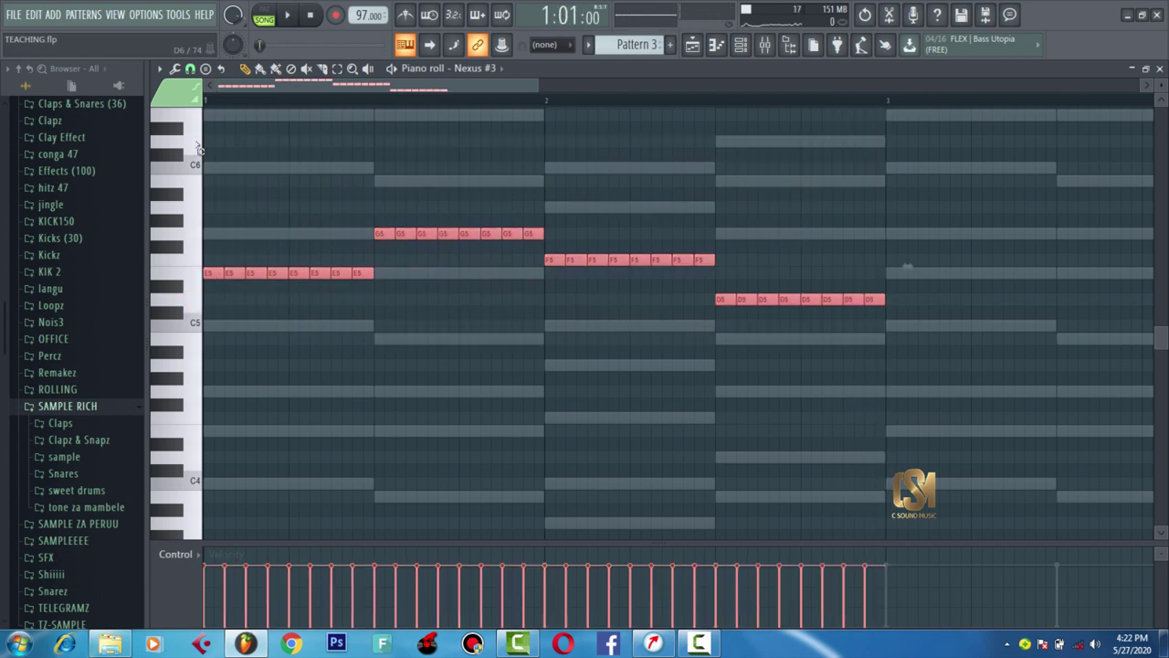
pyautogui.hotkey('ctrl', 'b')
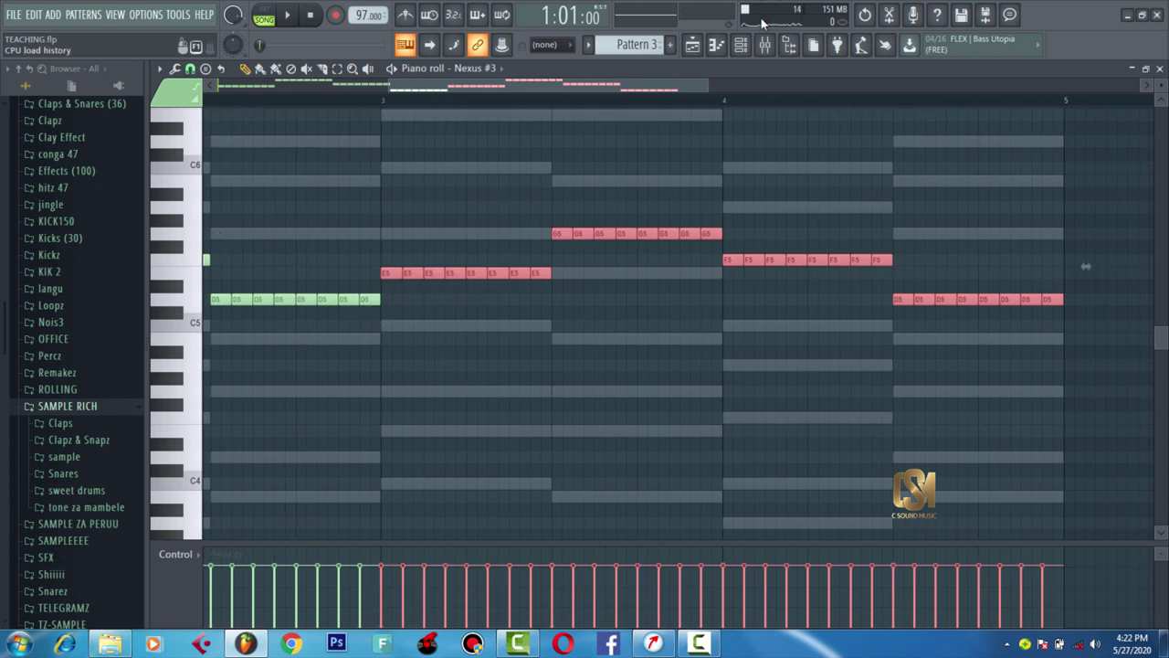
# - Route the Nexus #3 channel to mixer track 9, switch playback to pattern mode and listen to Pattern 3
pyautogui.click(741, 44)
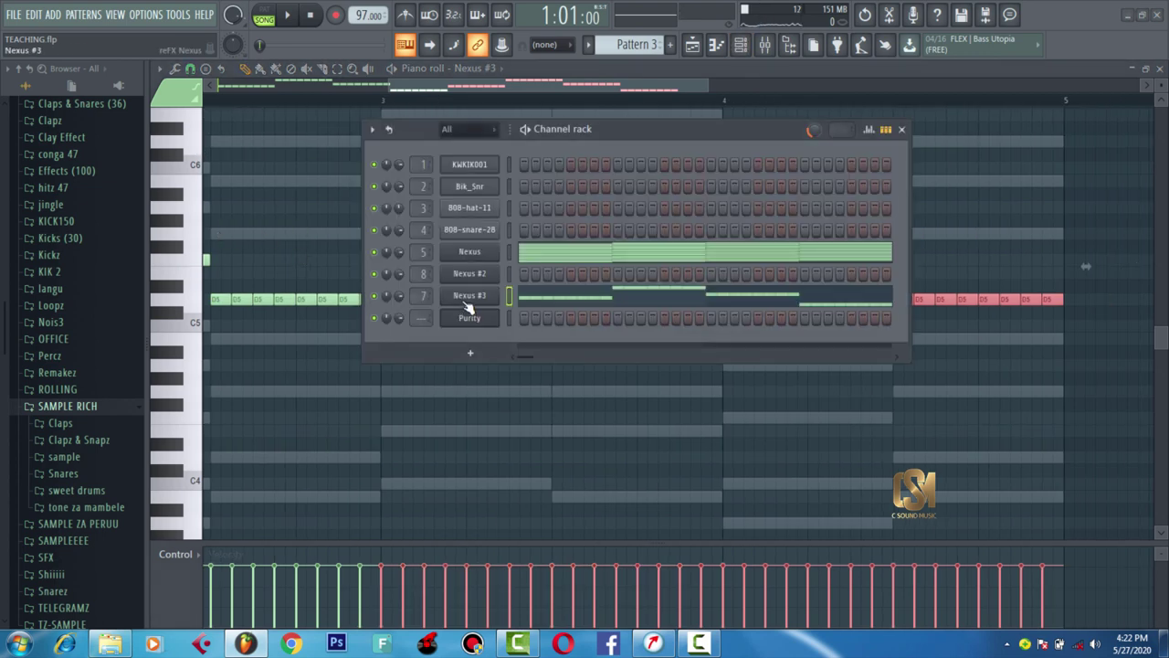
pyautogui.click(465, 305)
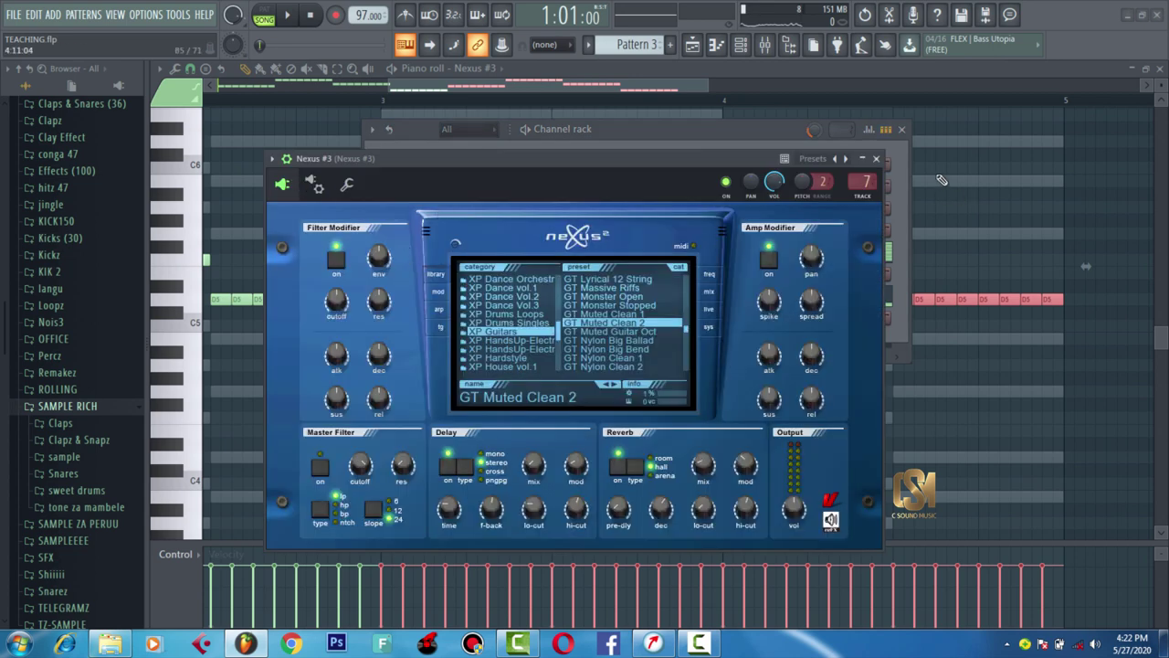
pyautogui.click(866, 197)
pyautogui.press('space')
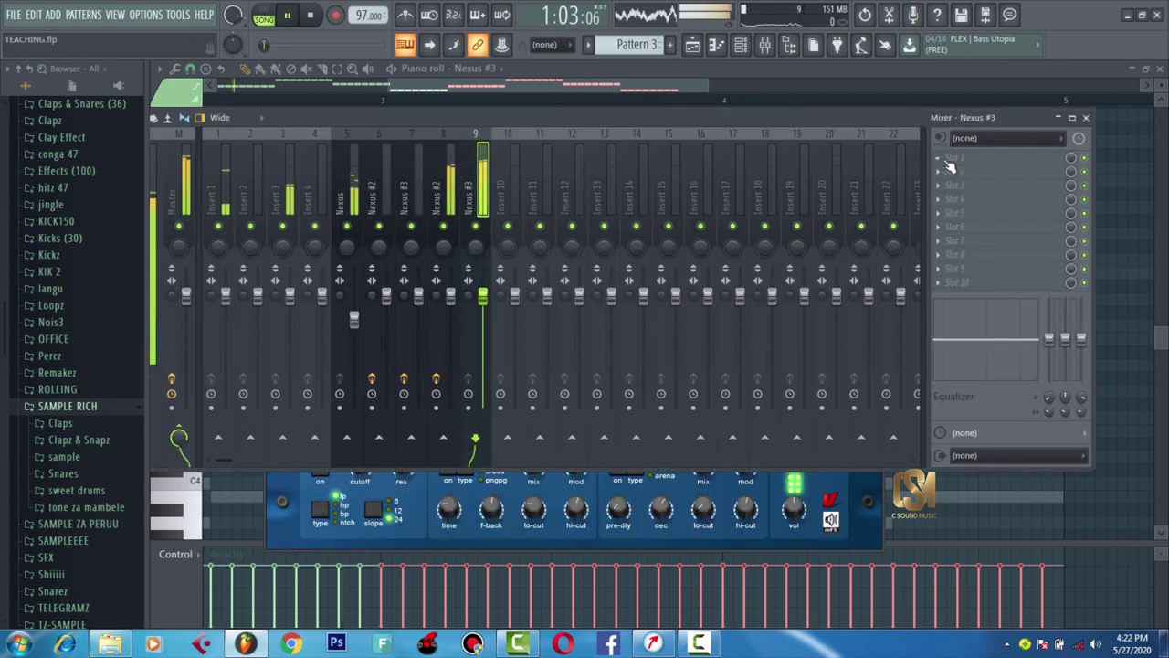
pyautogui.press('space')
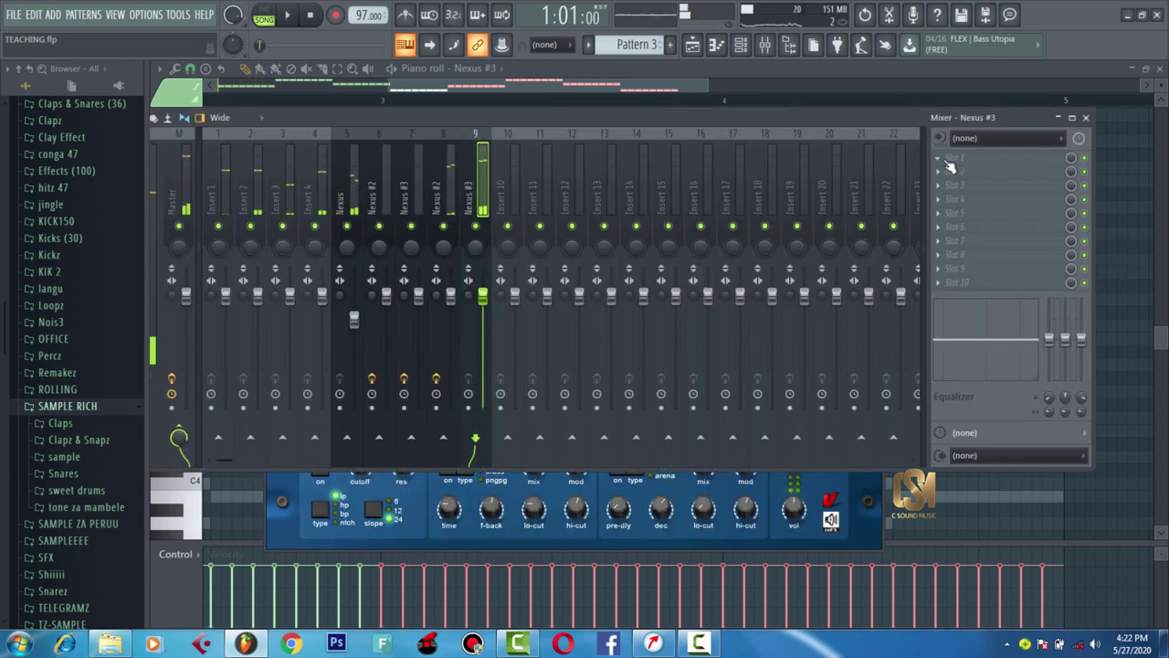
pyautogui.click(265, 16)
pyautogui.press('space')
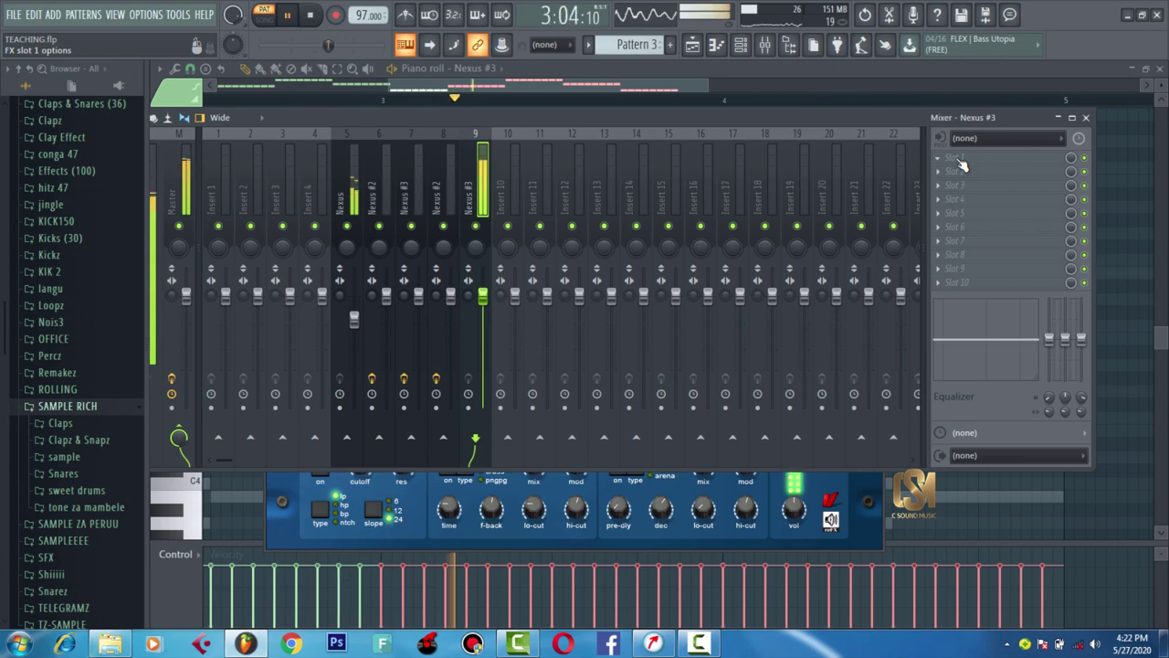
pyautogui.press('space')
# - Load Fruity Stereo Shaper in slot 1 of the Nexus #3 mixer track, apply one of its presets and play the pattern
pyautogui.press('F8')
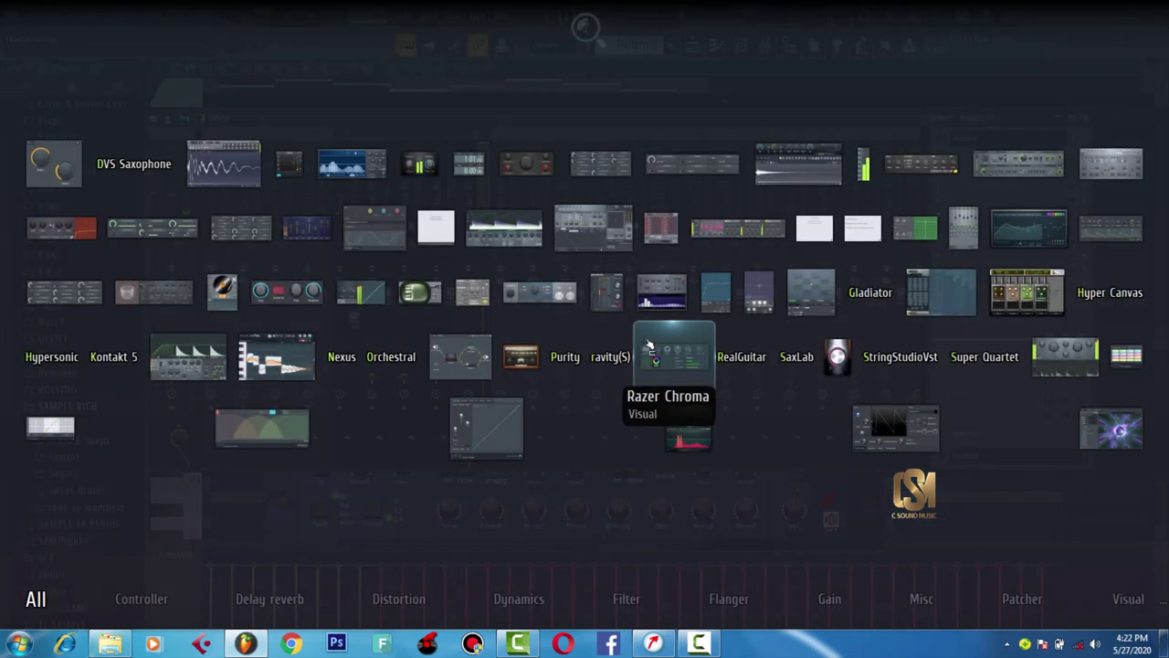
pyautogui.click(605, 284)
pyautogui.click(240, 212)
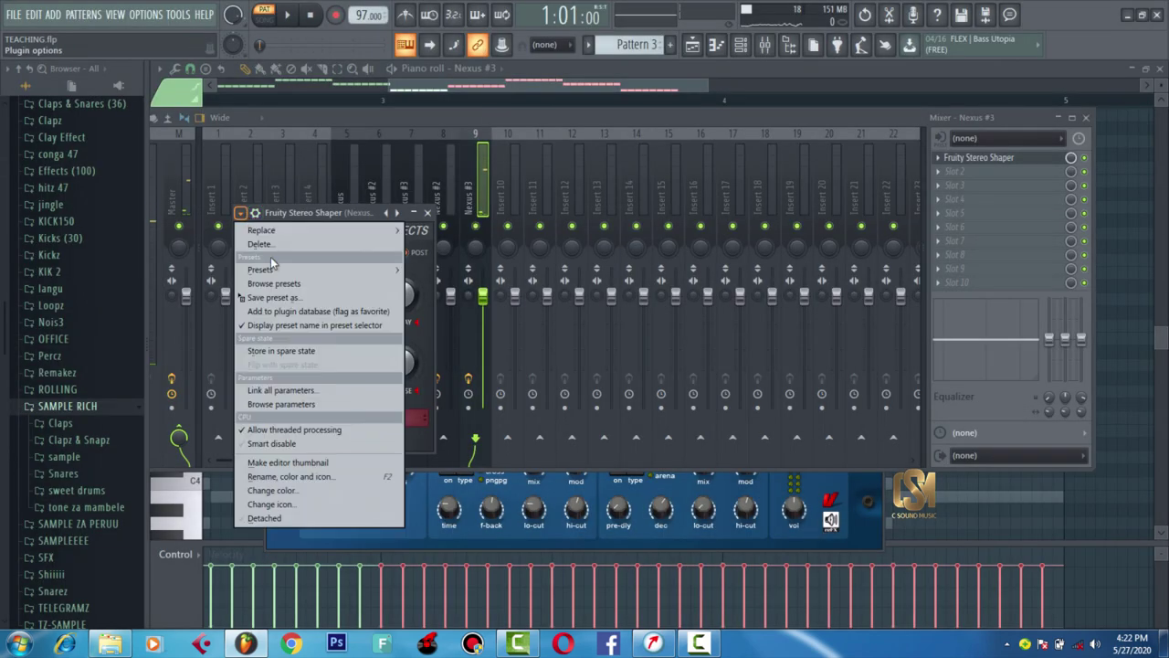
pyautogui.moveTo(271, 270)
pyautogui.click(443, 337)
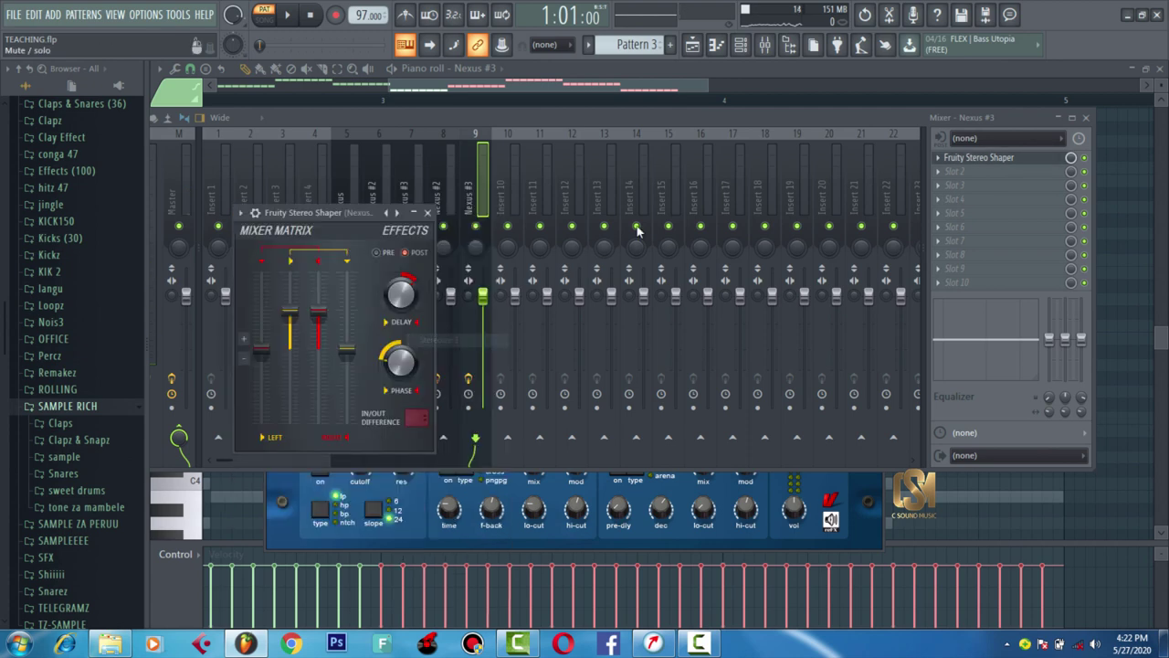
pyautogui.press('space')
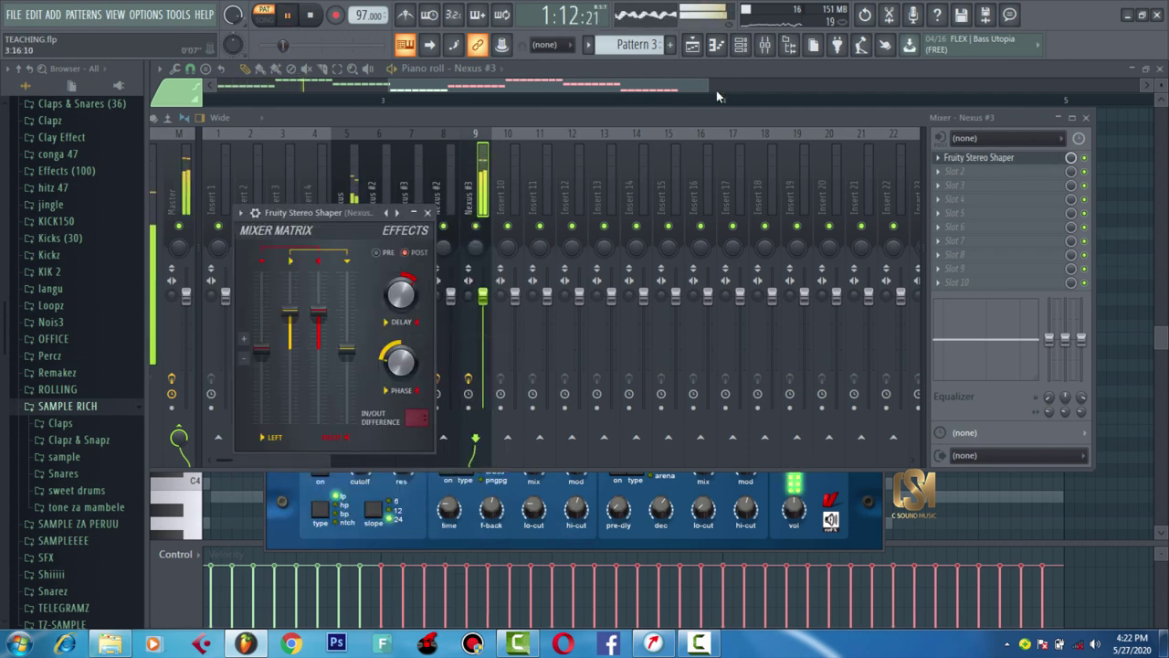
# - Cut the Nexus #3 notes out of Pattern 3 and paste them into the same channel of a new Pattern 5
pyautogui.click(740, 45)
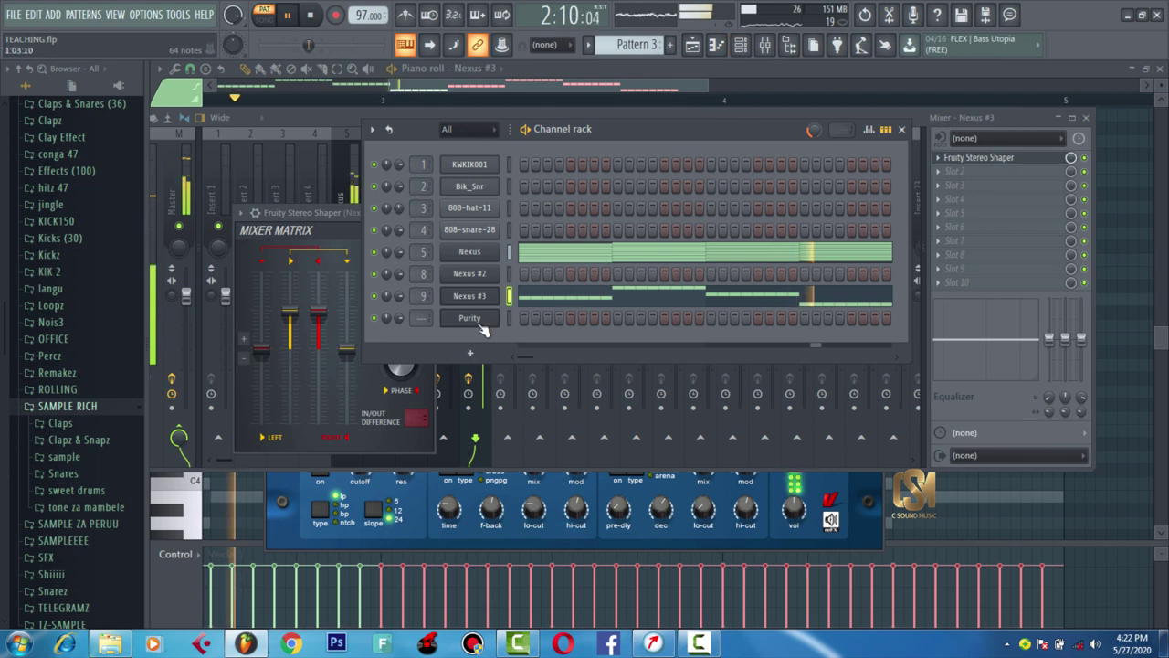
pyautogui.press('space')
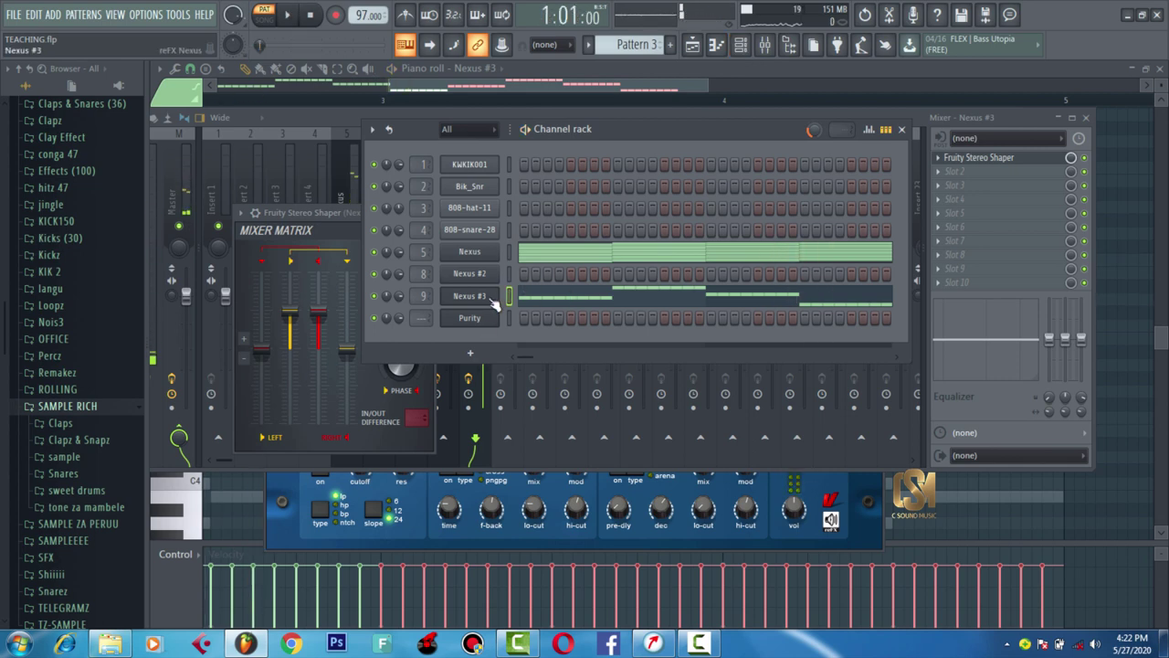
pyautogui.hotkey('ctrl', 'z')
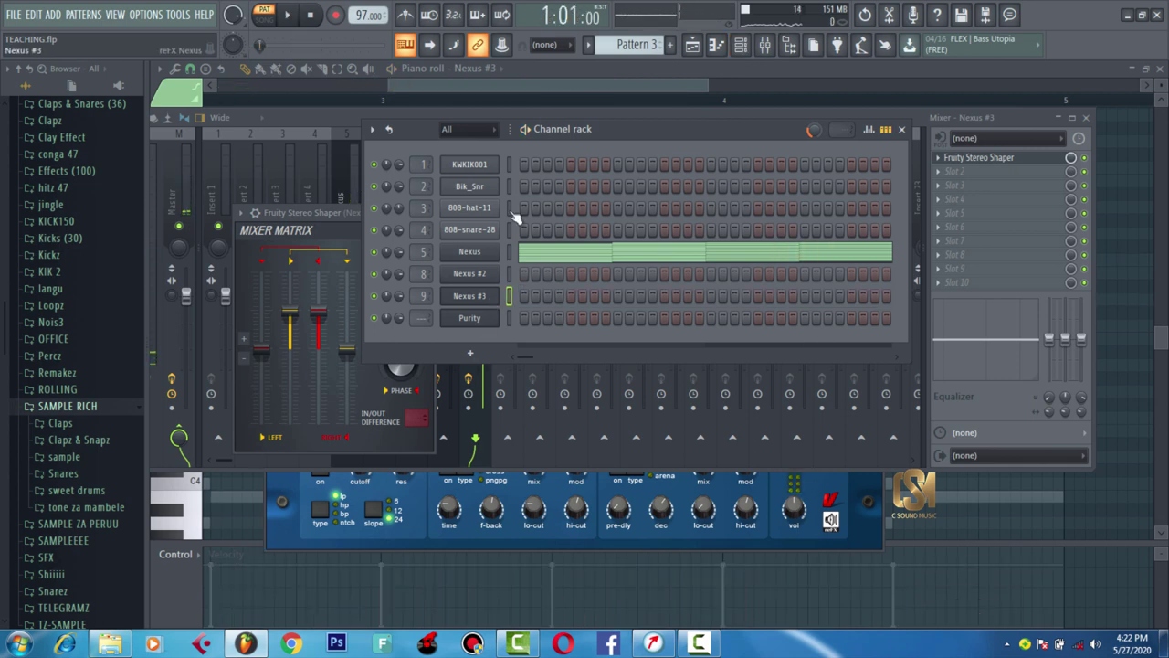
pyautogui.click(671, 45)
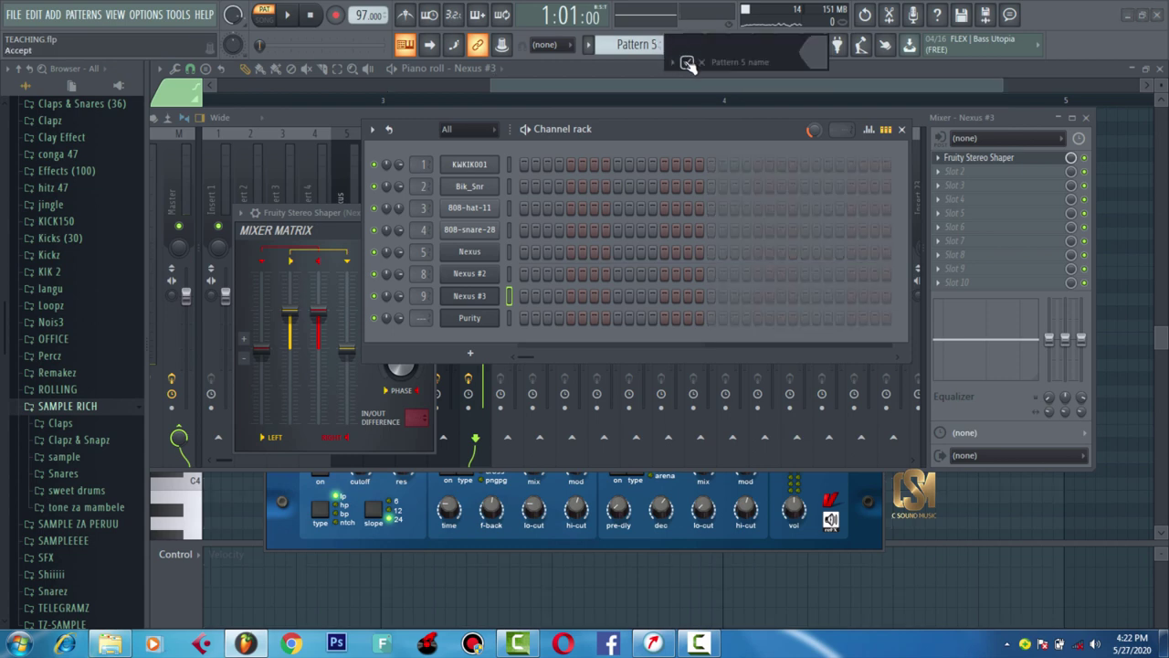
pyautogui.click(687, 62)
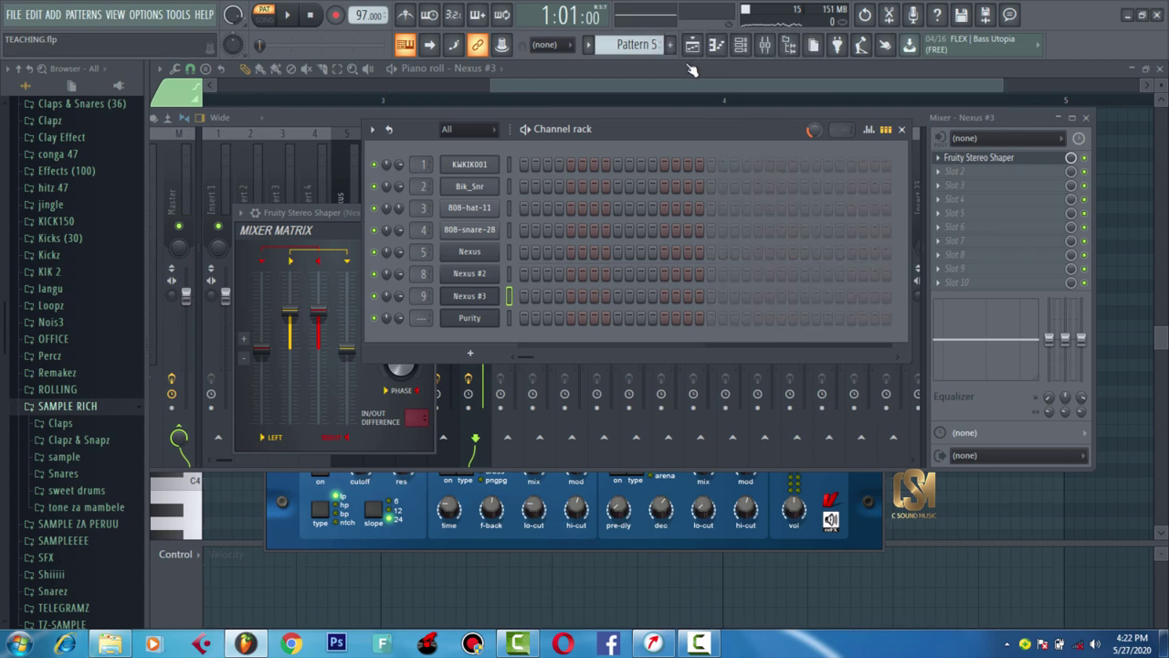
pyautogui.hotkey('ctrl', 'v')
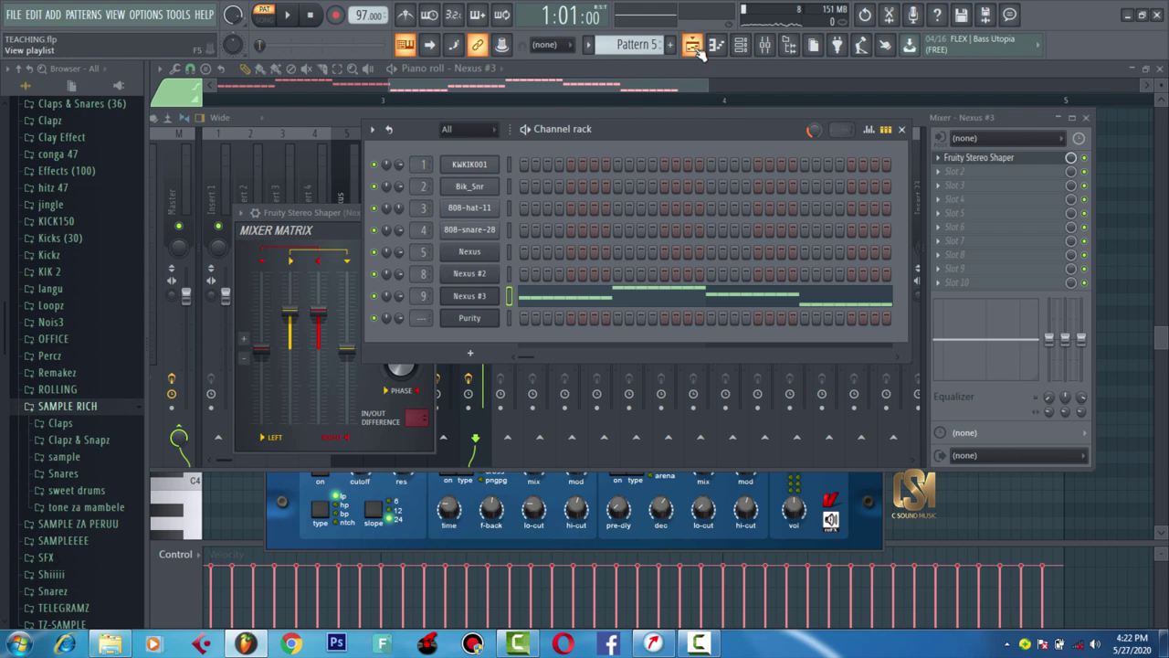
# - Place Pattern 5 on Track 5 starting at bar 1 and play the full arrangement in song mode
pyautogui.click(696, 50)
pyautogui.click(418, 302)
pyautogui.moveTo(444, 295); pyautogui.dragTo(390, 290)
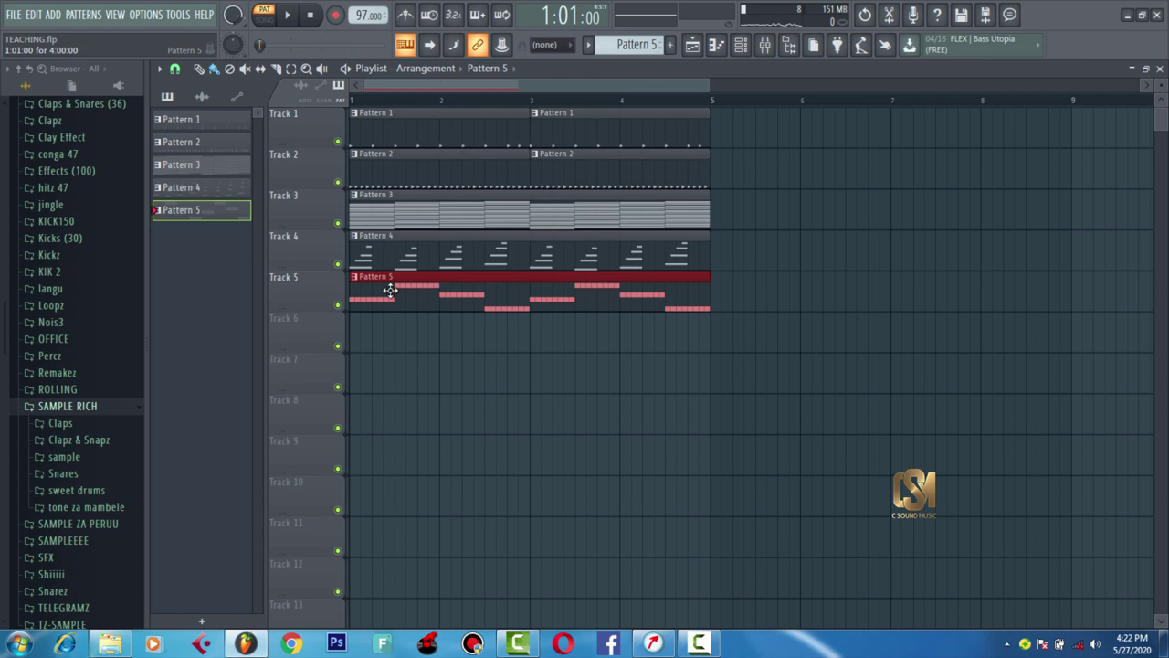
pyautogui.press('space')
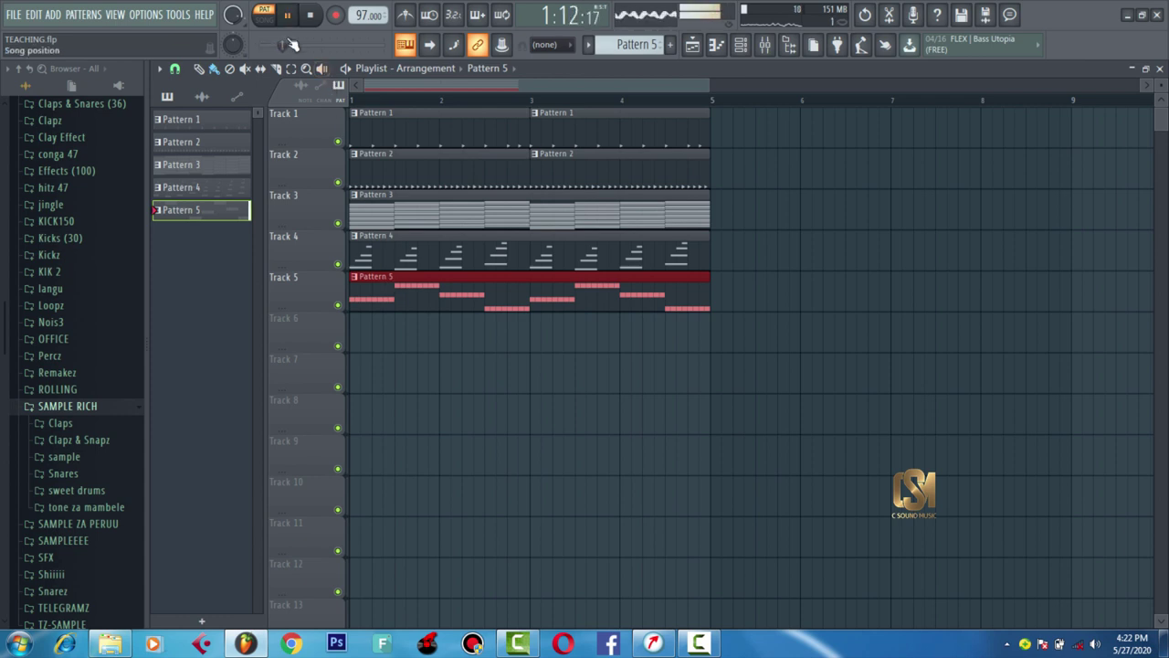
pyautogui.press('space')
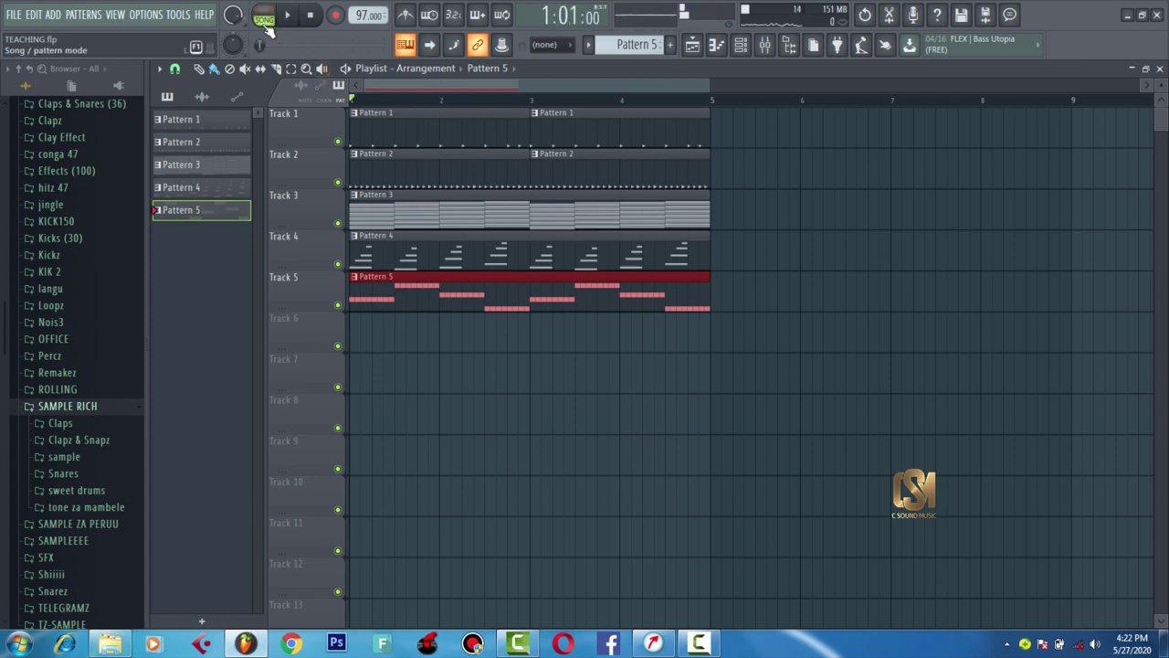
pyautogui.press('space')
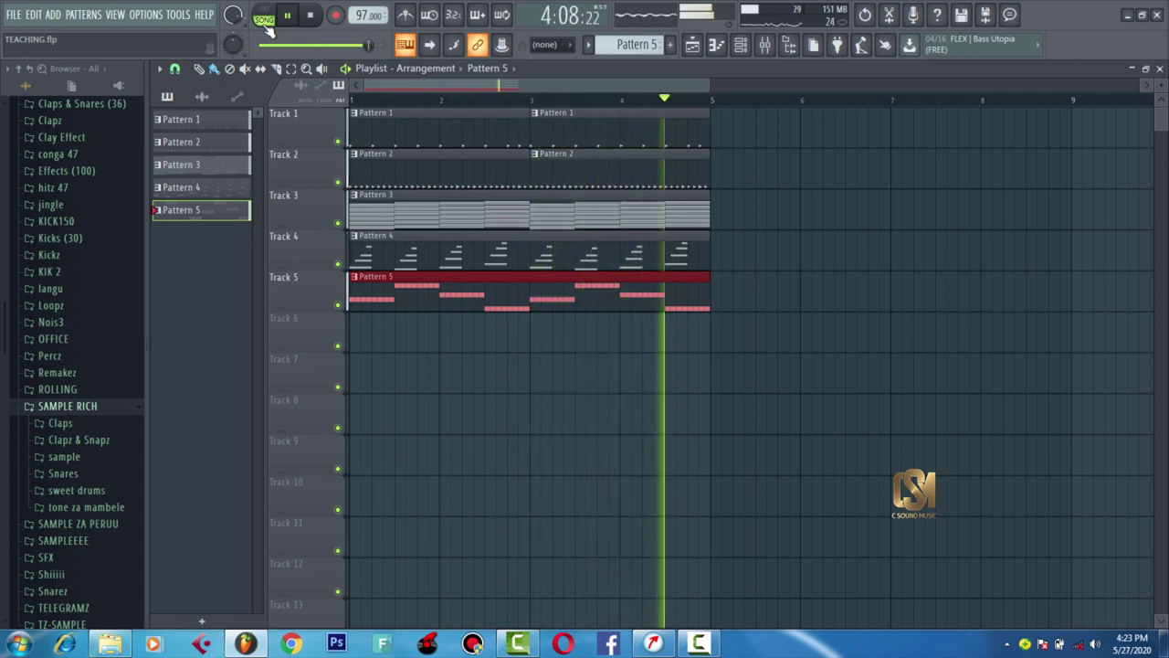
pyautogui.press('space')
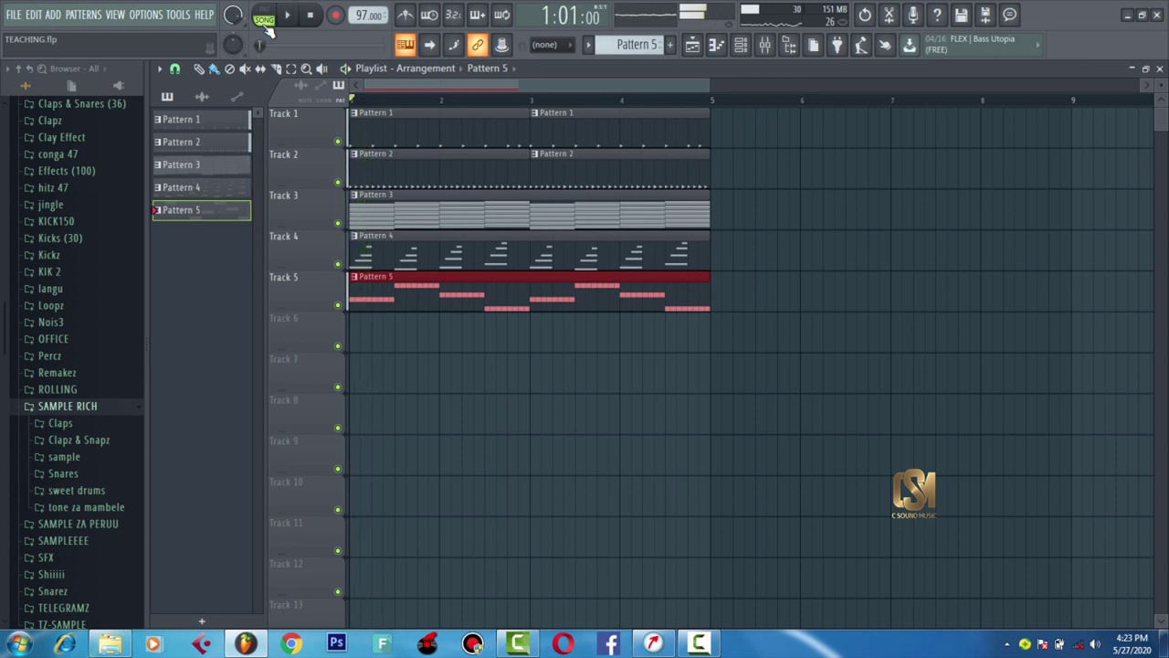
# - Choose the Karimba preset from Purity's Bell & Perc category and open the channel's piano roll in Pattern 3
pyautogui.click(743, 42)
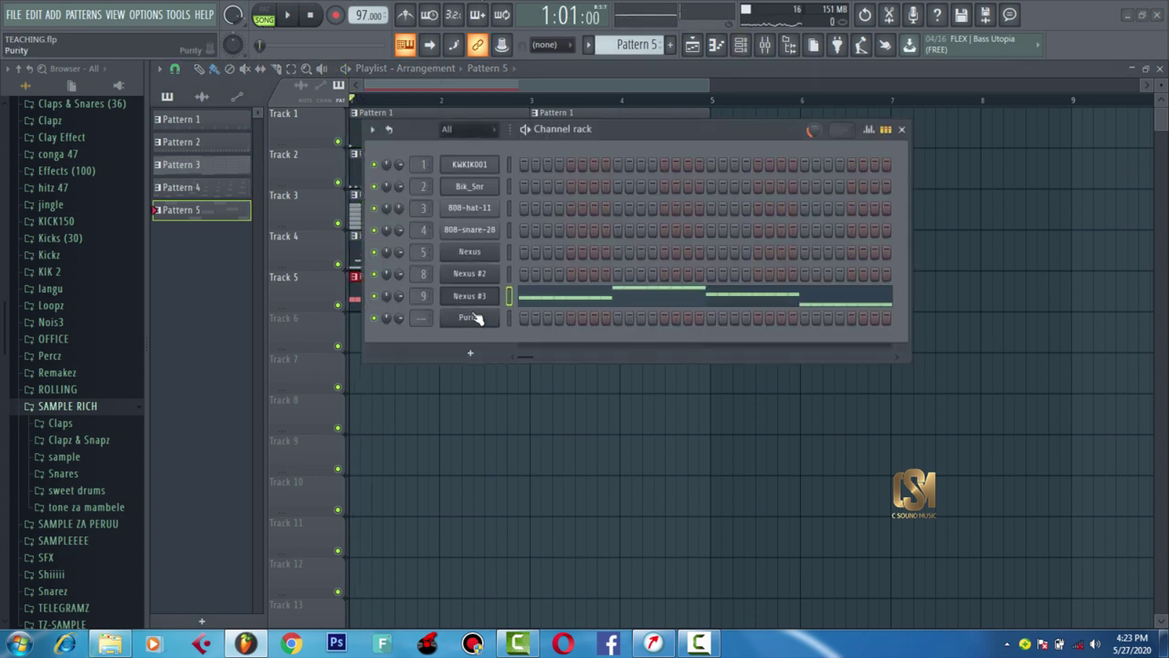
pyautogui.click(470, 317)
pyautogui.moveTo(515, 116); pyautogui.dragTo(570, 118)
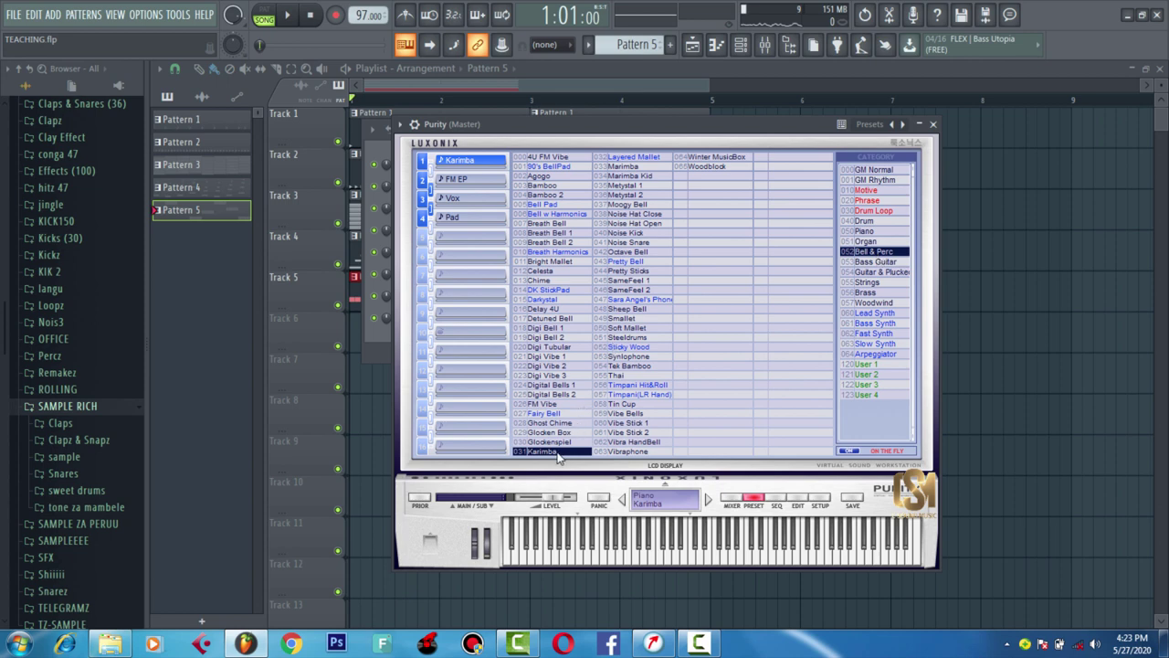
pyautogui.click(401, 124)
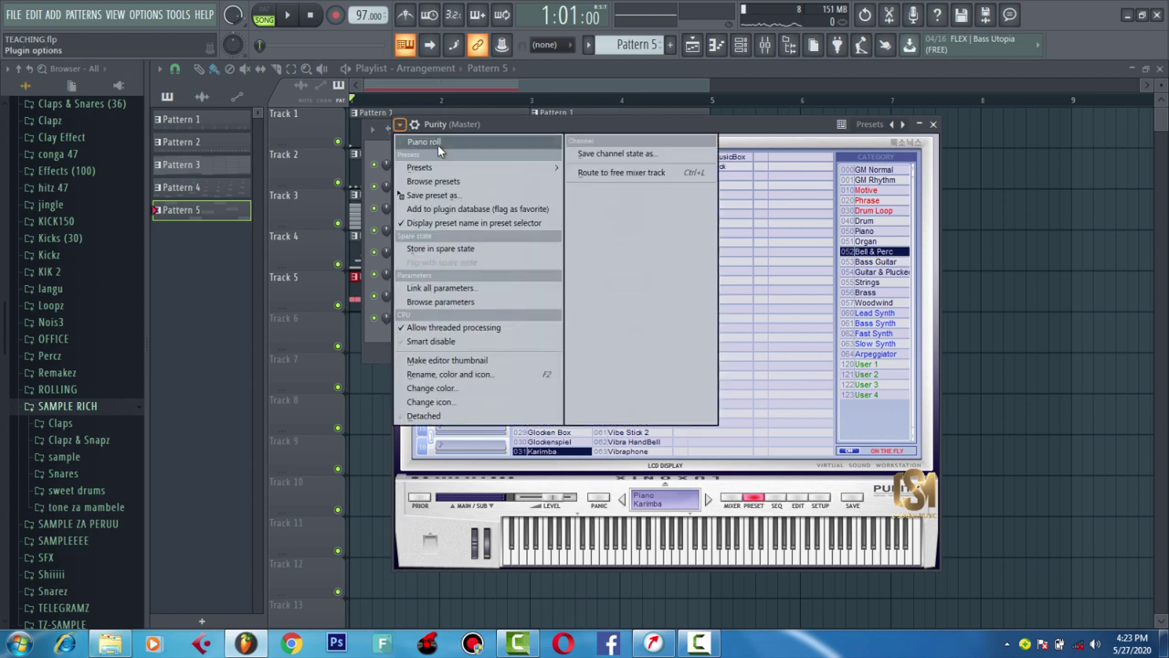
pyautogui.click(445, 348)
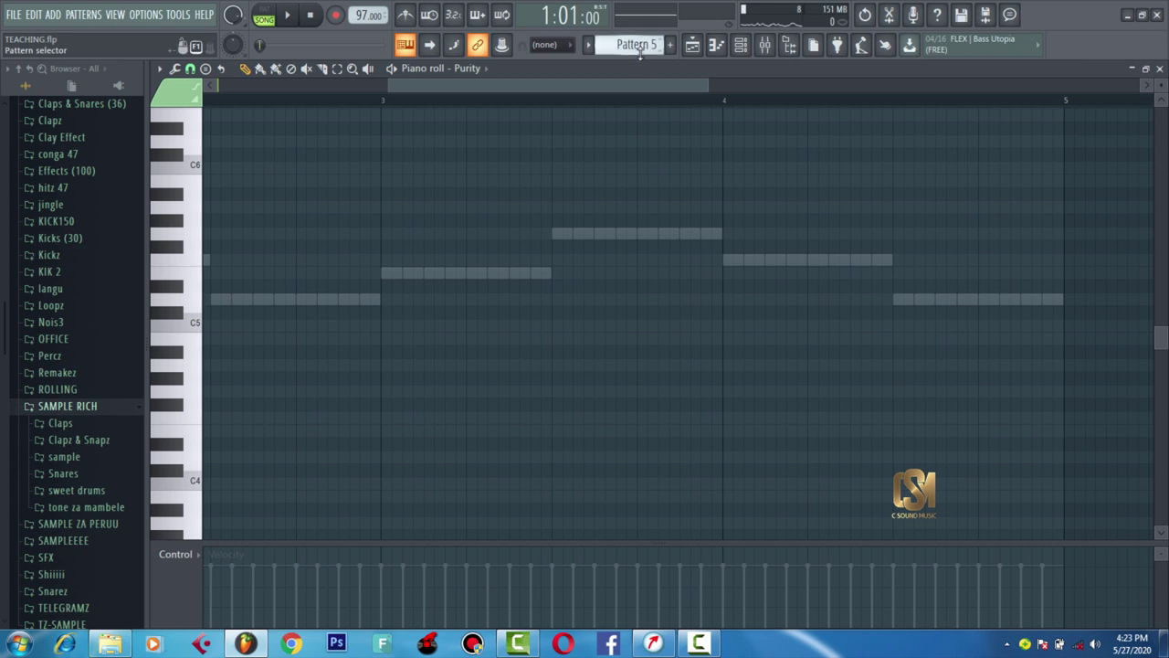
pyautogui.scroll(2, 640, 57)
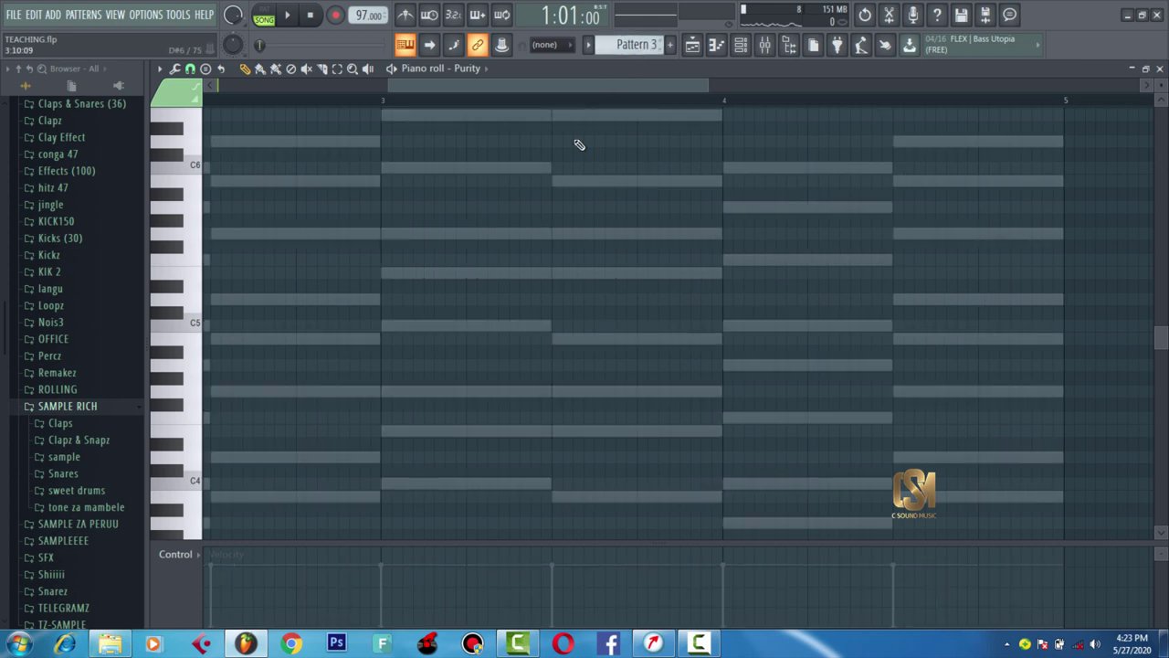
# - Enter a one-step Purity chord of G5, C6 and E6 on step 5 of bar 1
pyautogui.moveTo(624, 86); pyautogui.dragTo(335, 131)
pyautogui.click(294, 234)
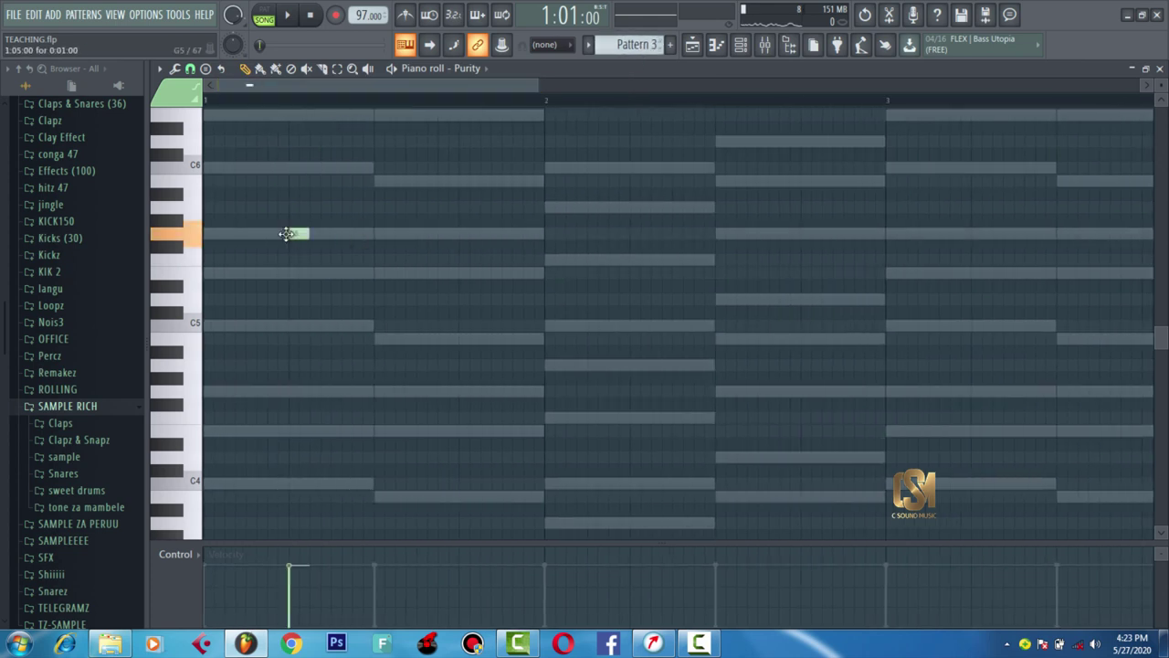
pyautogui.moveTo(297, 232)
pyautogui.mouseDown()
pyautogui.moveTo(294, 201)
pyautogui.moveTo(294, 256)
pyautogui.moveTo(297, 234)
pyautogui.mouseUp()
pyautogui.click(741, 46)
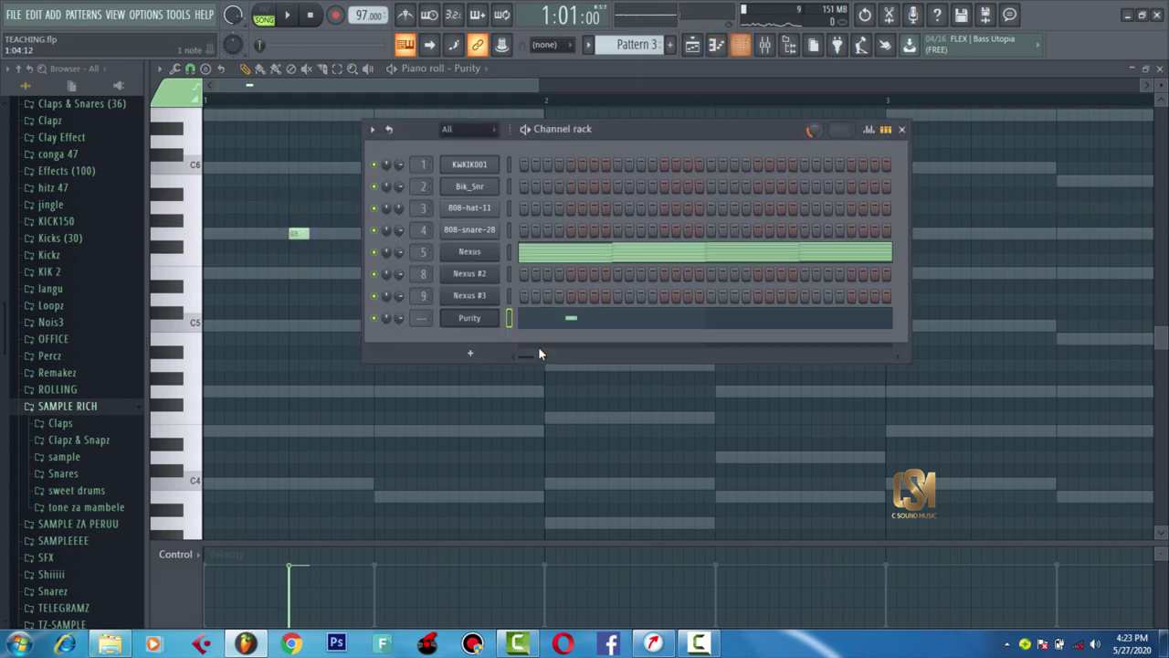
pyautogui.click(469, 317)
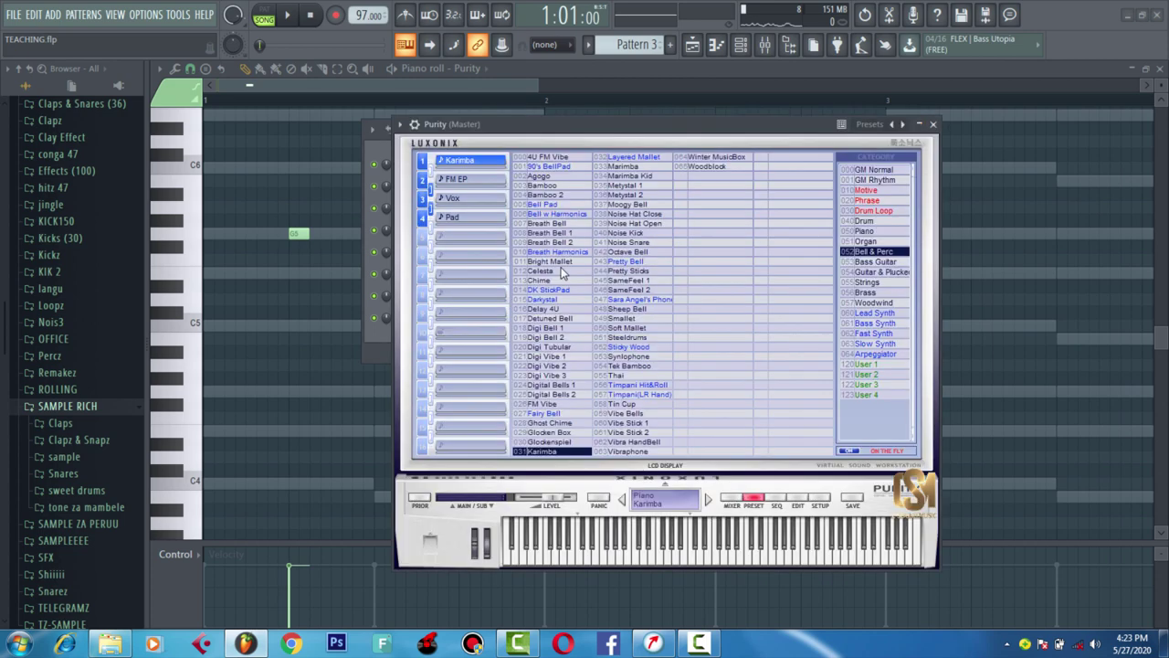
pyautogui.click(375, 157)
pyautogui.click(294, 171)
pyautogui.click(292, 119)
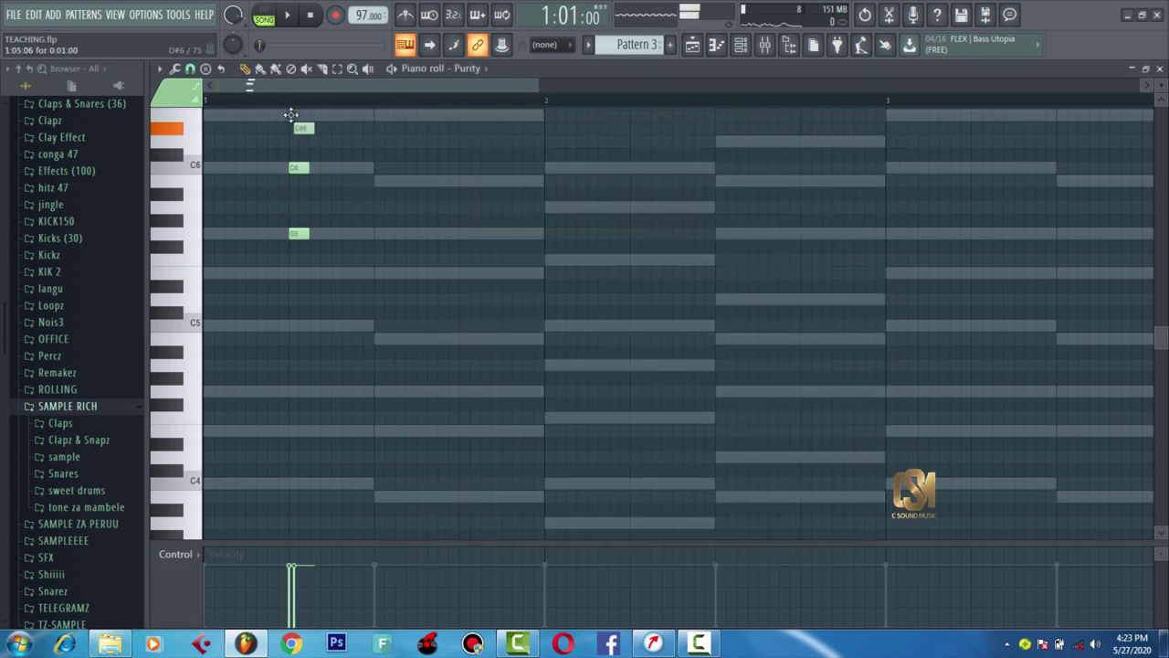
# - Lengthen the G5, C6 and E6 chord on step 5 of bar 1 to two steps and audition it
pyautogui.press('space')
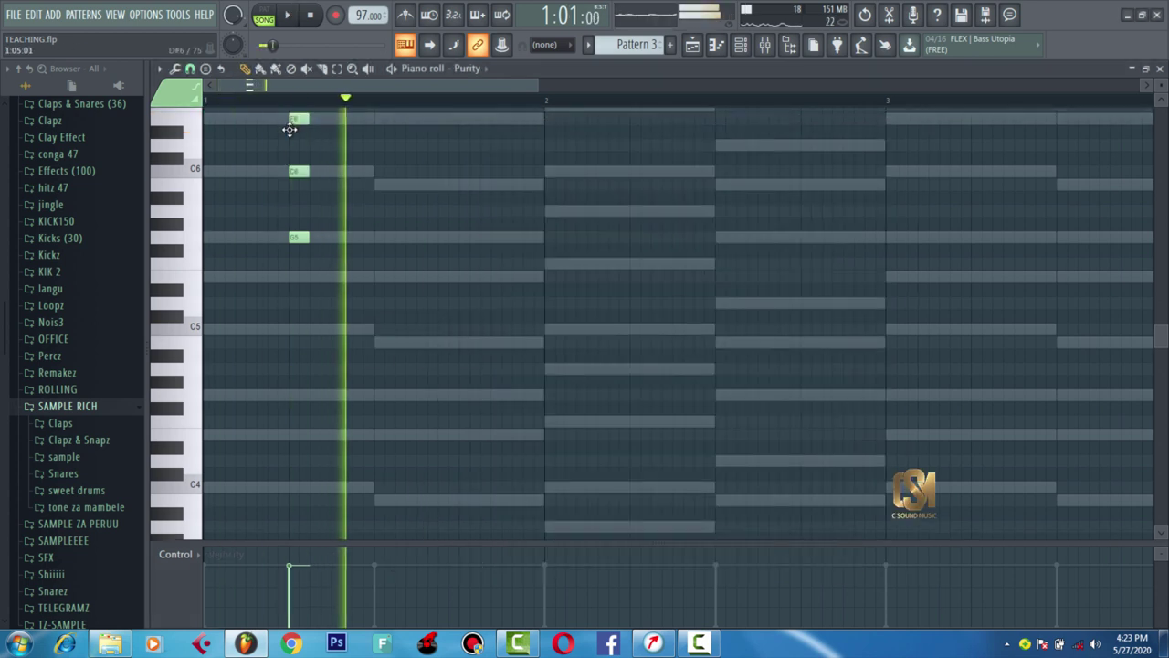
pyautogui.press('space')
pyautogui.moveTo(320, 282); pyautogui.dragTo(300, 98)
pyautogui.press('space')
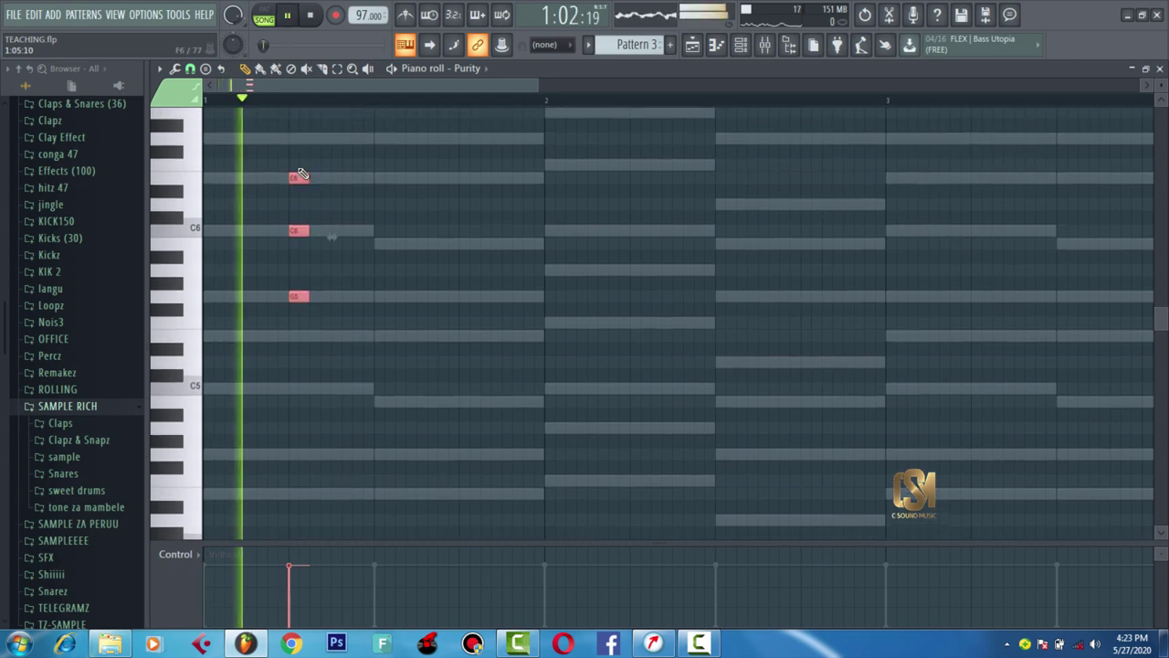
pyautogui.press('space')
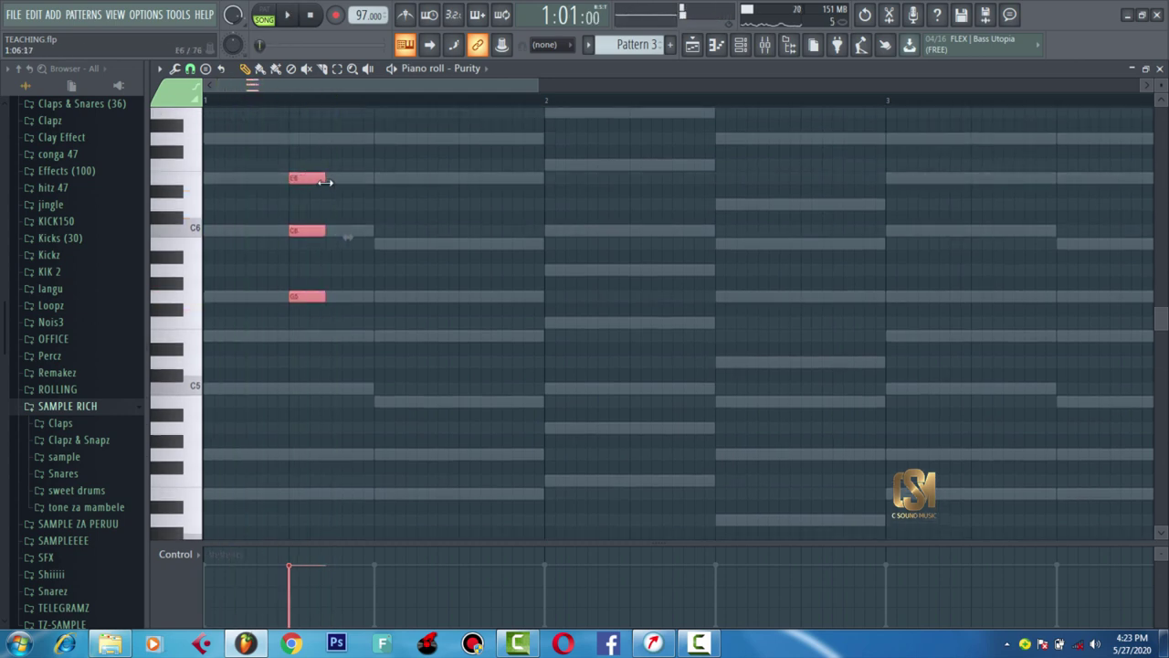
# - Copy the G5, C6 and E6 chord to step 8 of bar 1 and shorten the copy to one step
pyautogui.moveTo(310, 180); pyautogui.dragTo(377, 177)
pyautogui.press('space')
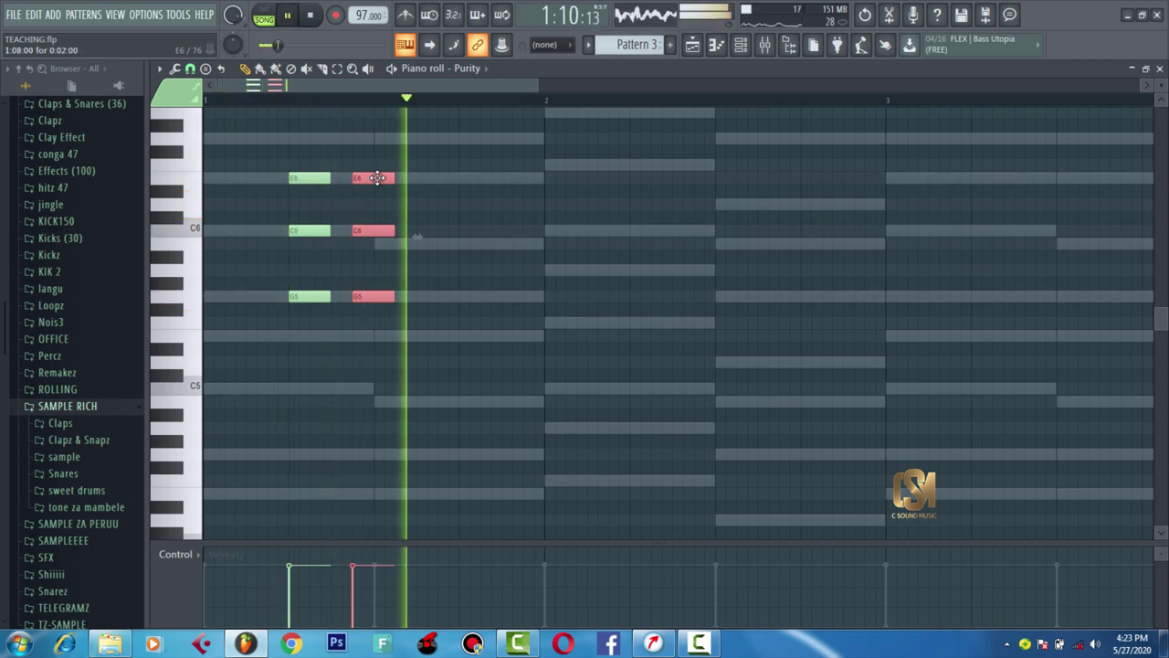
pyautogui.press('space')
pyautogui.press('space')
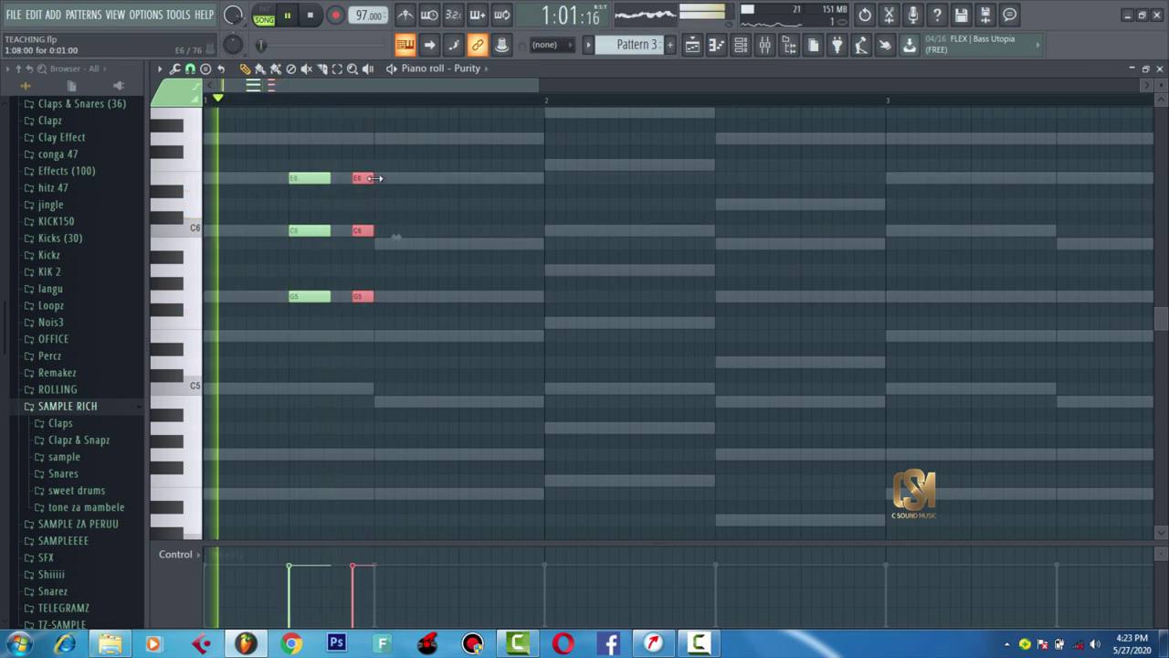
# - Copy both bar 1 chords into bar 2 and change the copies' outer notes to A5 and F6
pyautogui.moveTo(370, 292); pyautogui.dragTo(388, 327)
pyautogui.moveTo(298, 226); pyautogui.dragTo(596, 176)
pyautogui.press('space')
pyautogui.moveTo(712, 274); pyautogui.dragTo(606, 231)
pyautogui.moveTo(687, 305); pyautogui.dragTo(594, 269)
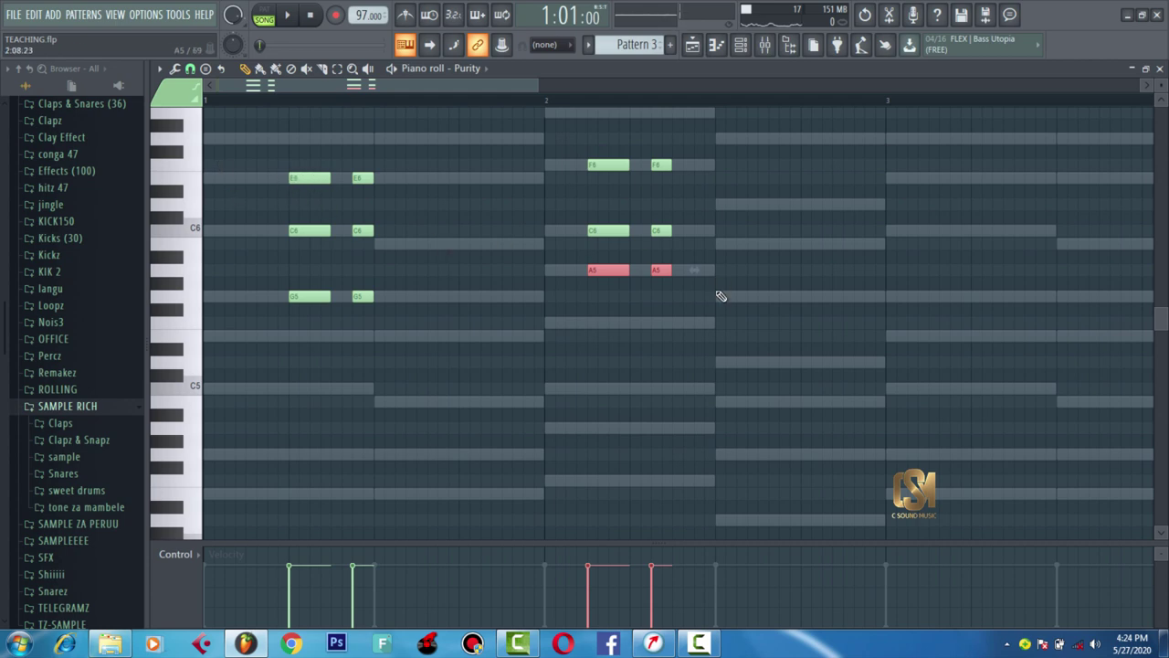
# - Move the two bar 2 chords two steps later, onto steps 5 and 8, and play the result
pyautogui.moveTo(718, 326); pyautogui.dragTo(640, 174)
pyautogui.press('space')
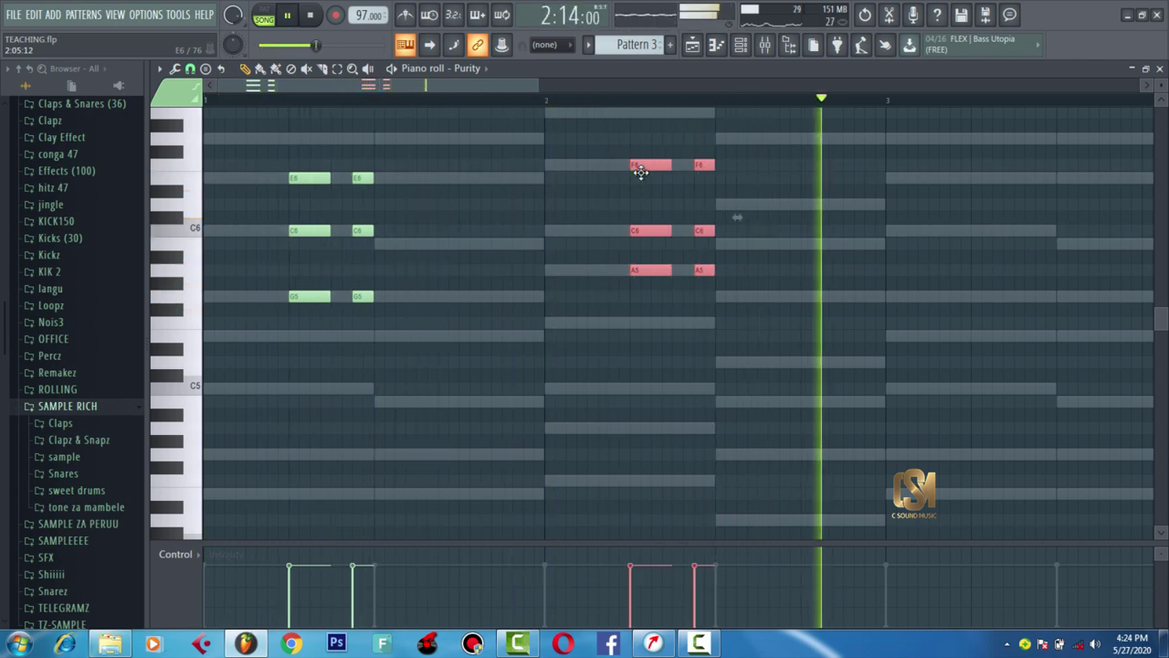
pyautogui.press('space')
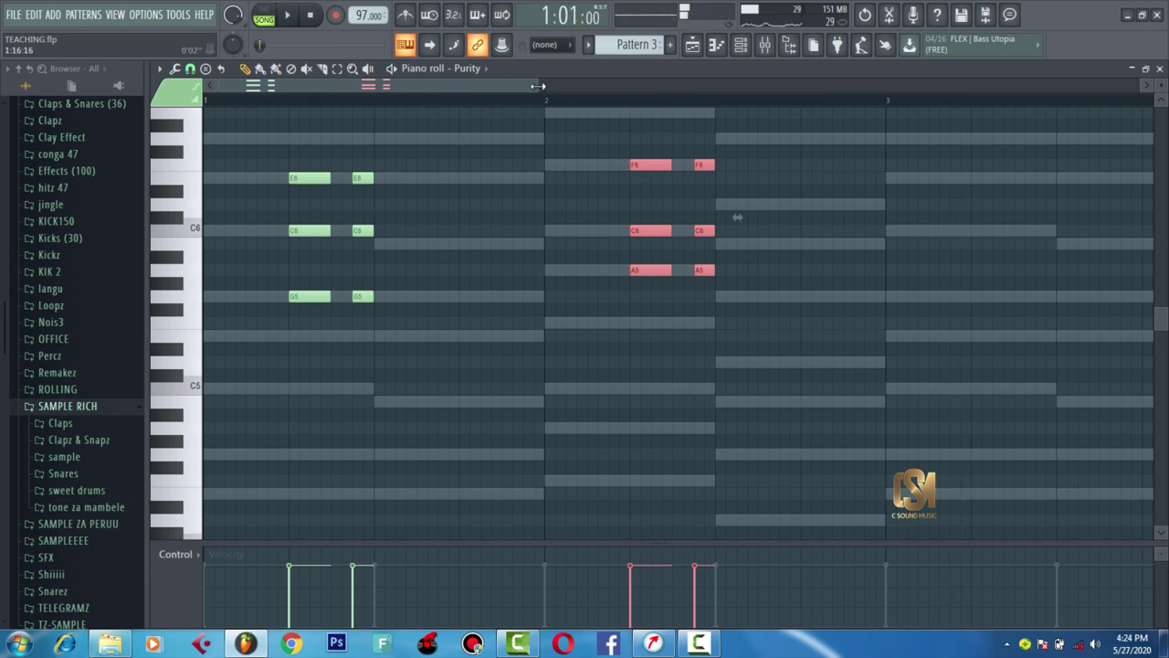
# - Enter a one-step chord of G5, B5 and E6 on step 11 of bar 1 and audition it
pyautogui.moveTo(538, 86); pyautogui.dragTo(575, 96)
pyautogui.click(403, 177)
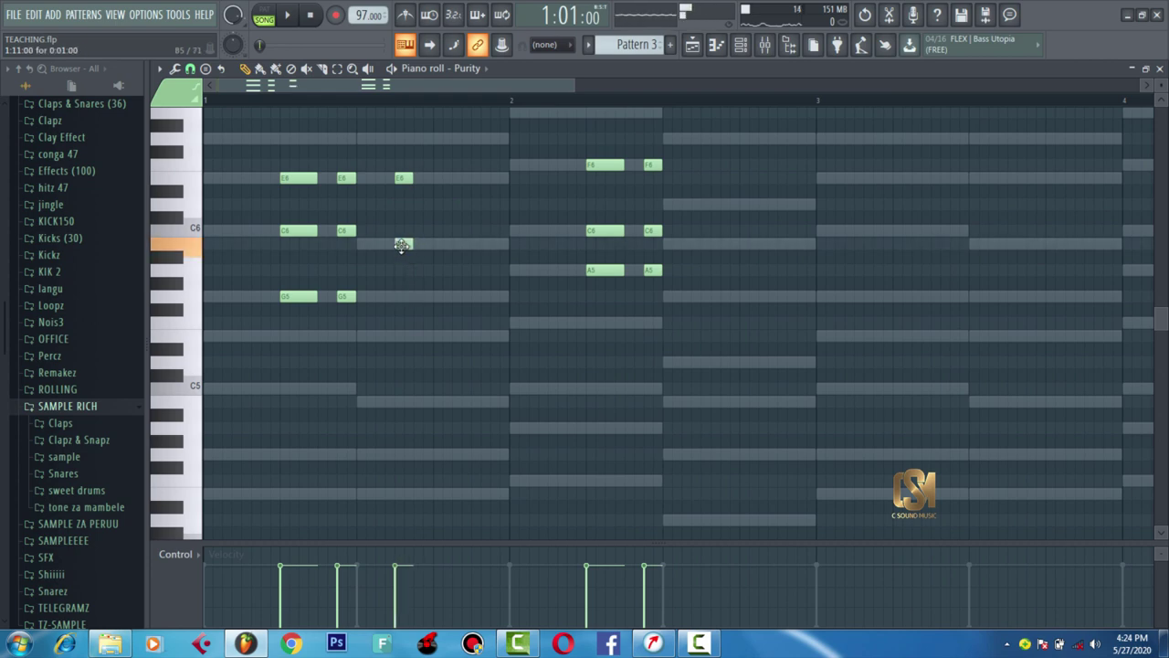
pyautogui.click(403, 244)
pyautogui.click(399, 297)
pyautogui.press('space')
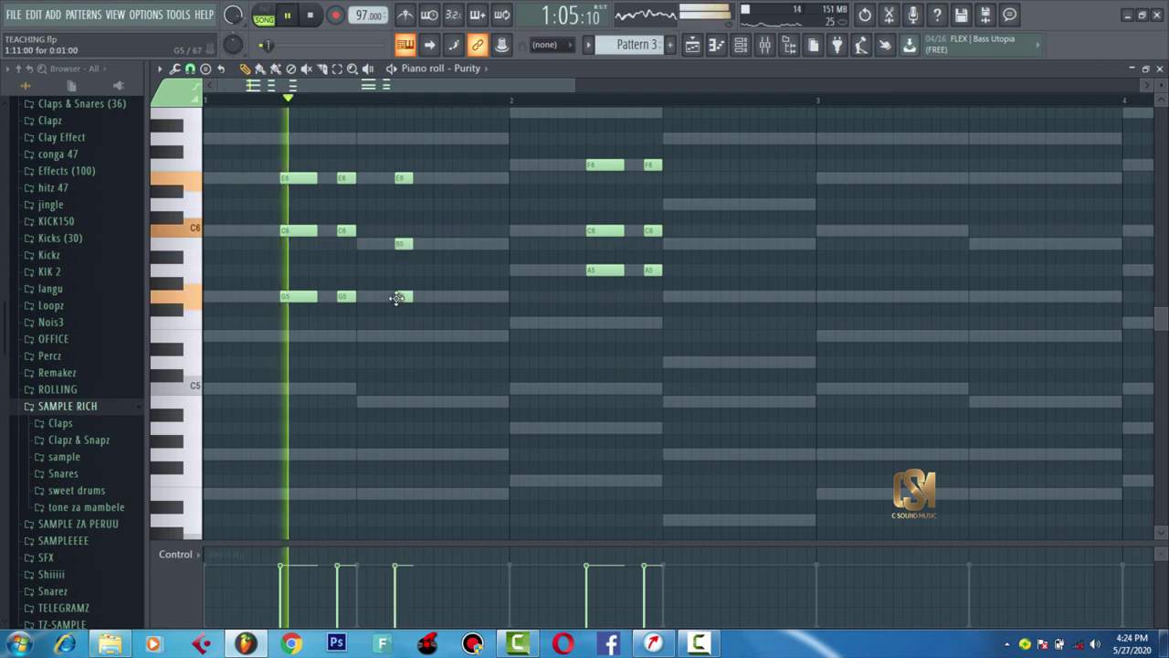
pyautogui.press('space')
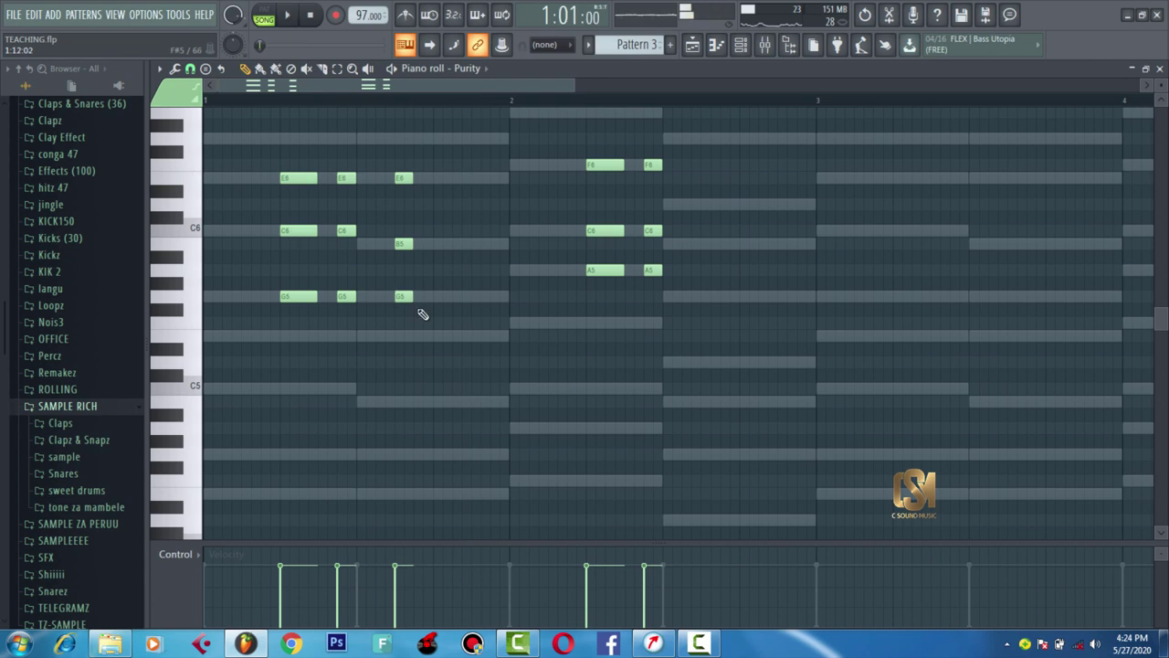
# - Move the G5, B5 and E6 chord to step 15 of bar 1, checking its timing in playback
pyautogui.moveTo(417, 309); pyautogui.dragTo(415, 182)
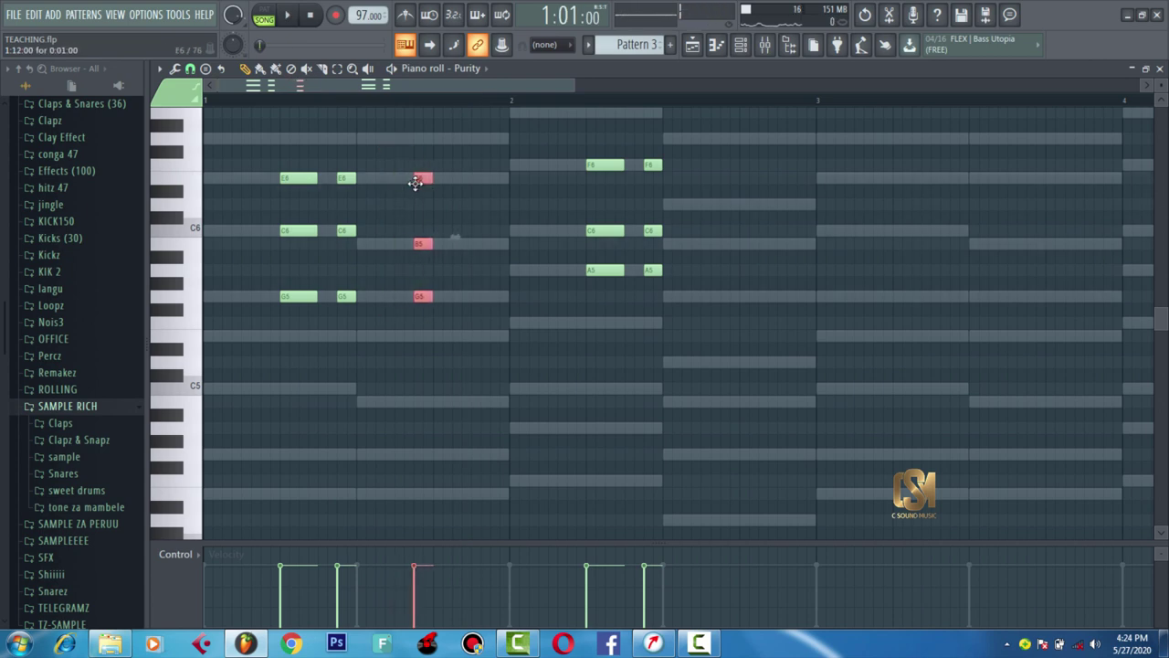
pyautogui.press('space')
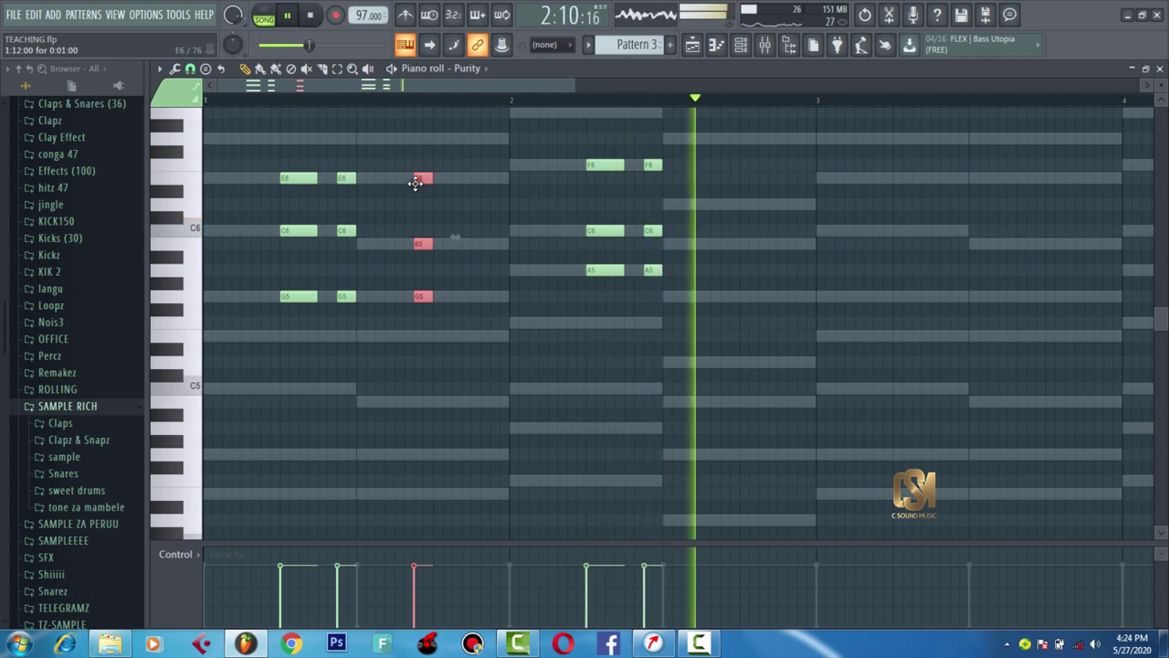
pyautogui.press('space')
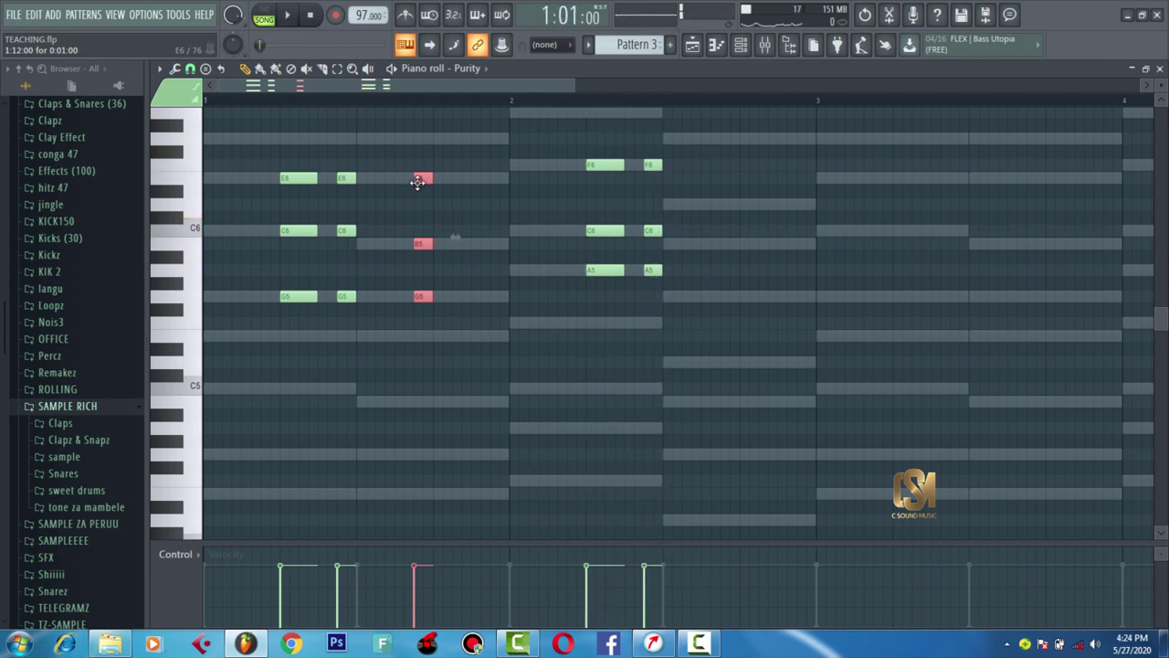
pyautogui.moveTo(418, 182); pyautogui.dragTo(472, 184)
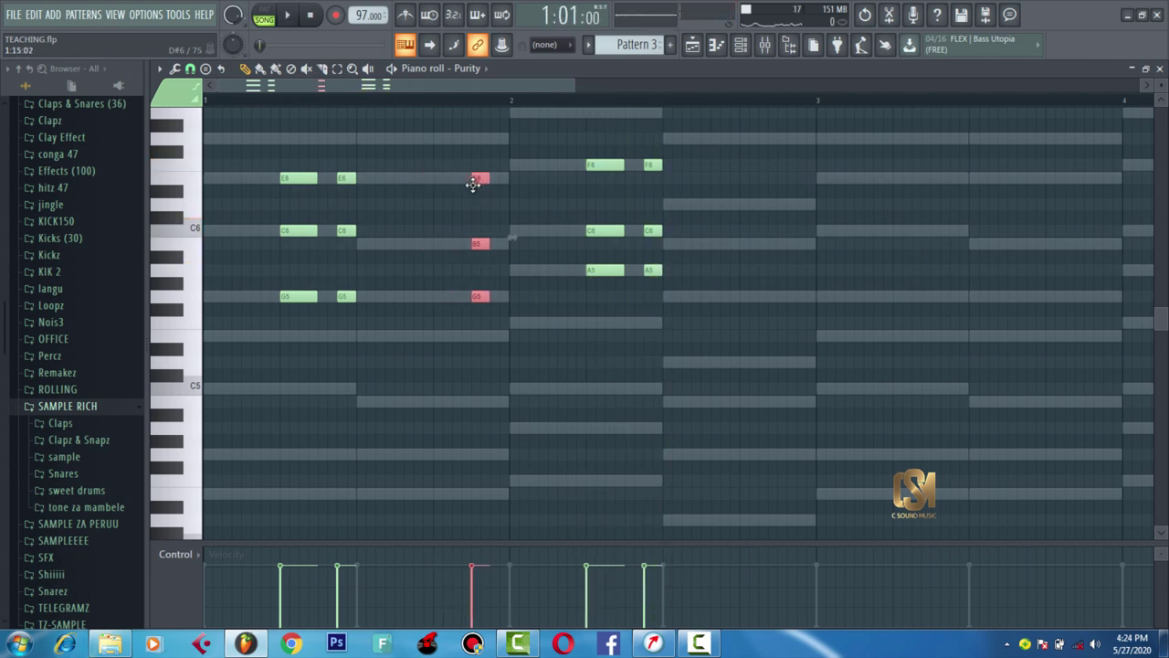
pyautogui.press('space')
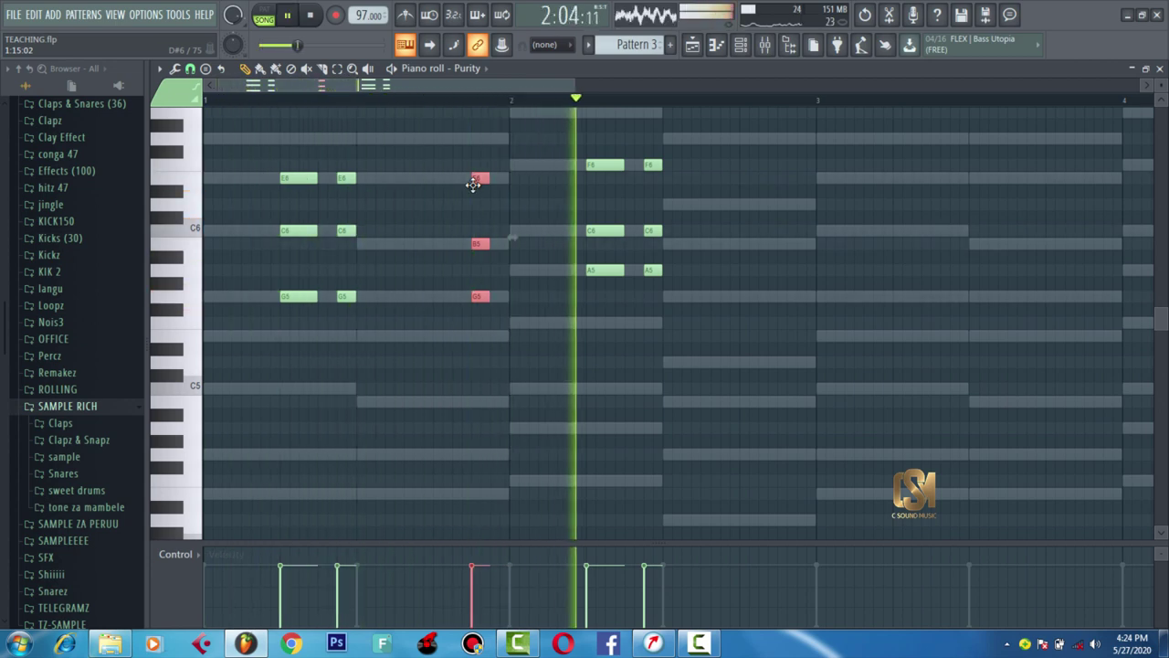
pyautogui.press('space')
# - Add a one-step chord of B5, D6 and G6 on step 15 of bar 2 and audition it
pyautogui.moveTo(676, 311); pyautogui.dragTo(639, 128)
pyautogui.hotkey('ctrl', 'b')
pyautogui.moveTo(804, 153); pyautogui.dragTo(786, 136)
pyautogui.press('space')
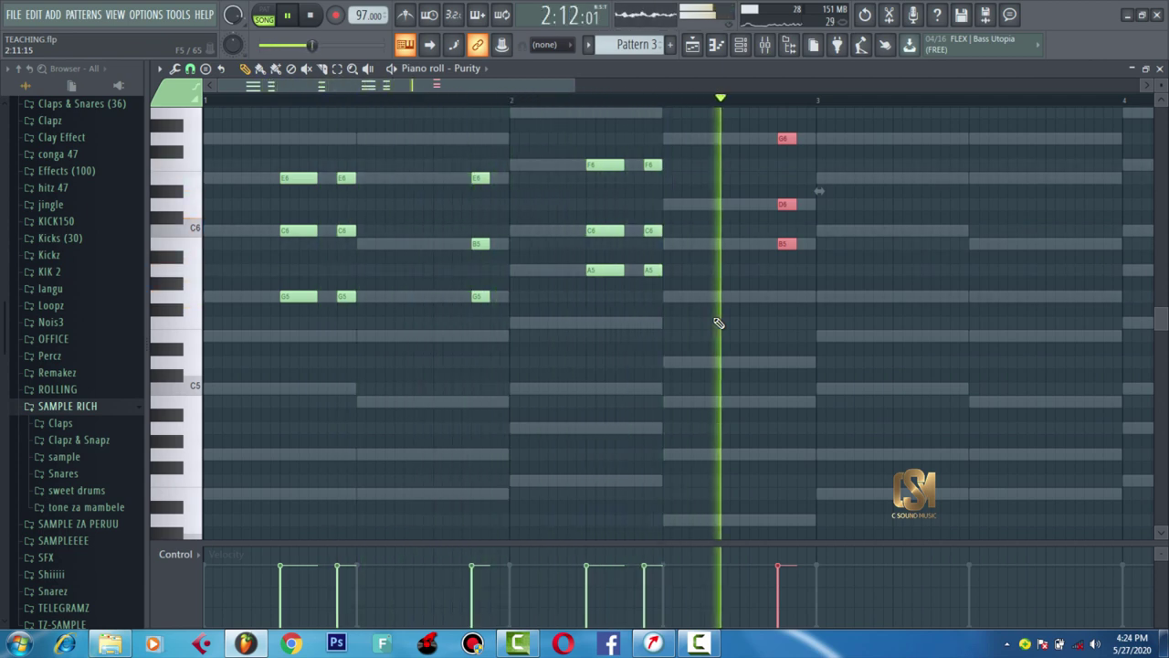
pyautogui.press('space')
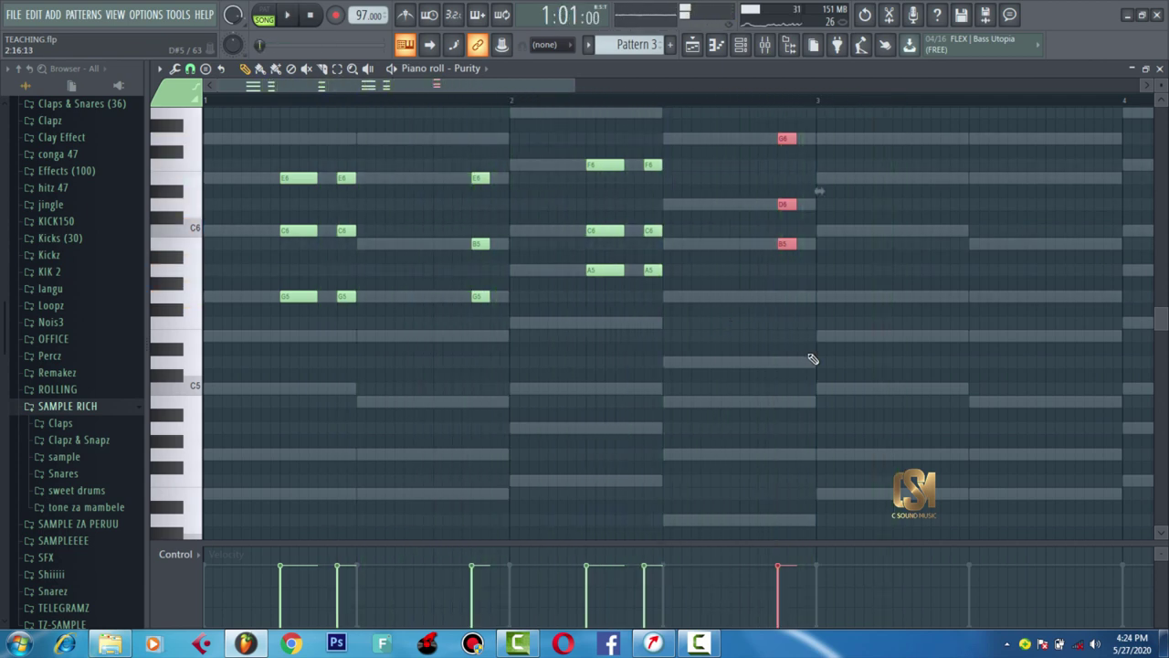
# - Copy all Purity chords from bars 1 and 2 into bars 3 and 4 and start playback
pyautogui.moveTo(813, 359); pyautogui.dragTo(285, 120)
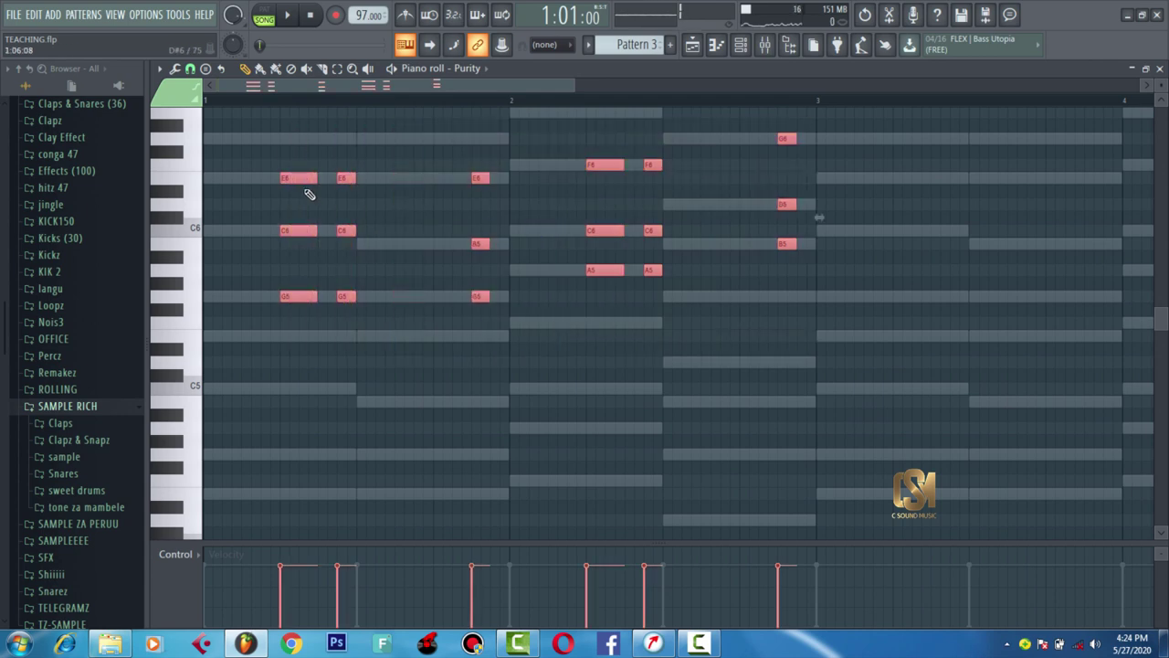
pyautogui.moveTo(573, 87); pyautogui.dragTo(576, 160)
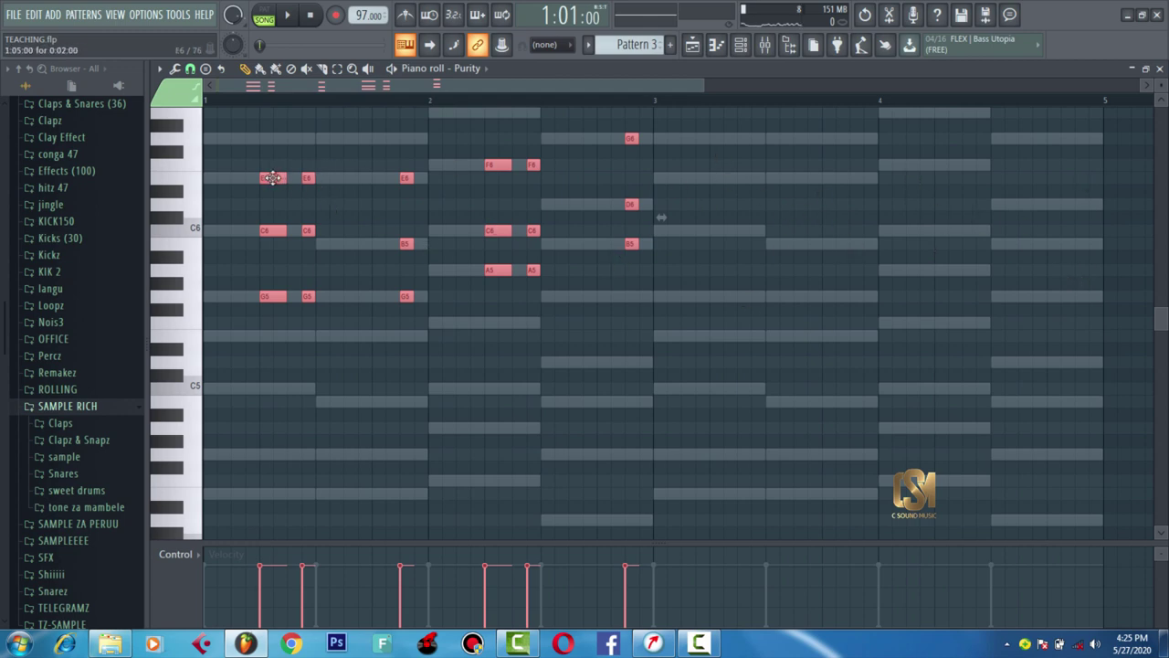
pyautogui.moveTo(272, 178); pyautogui.dragTo(721, 179)
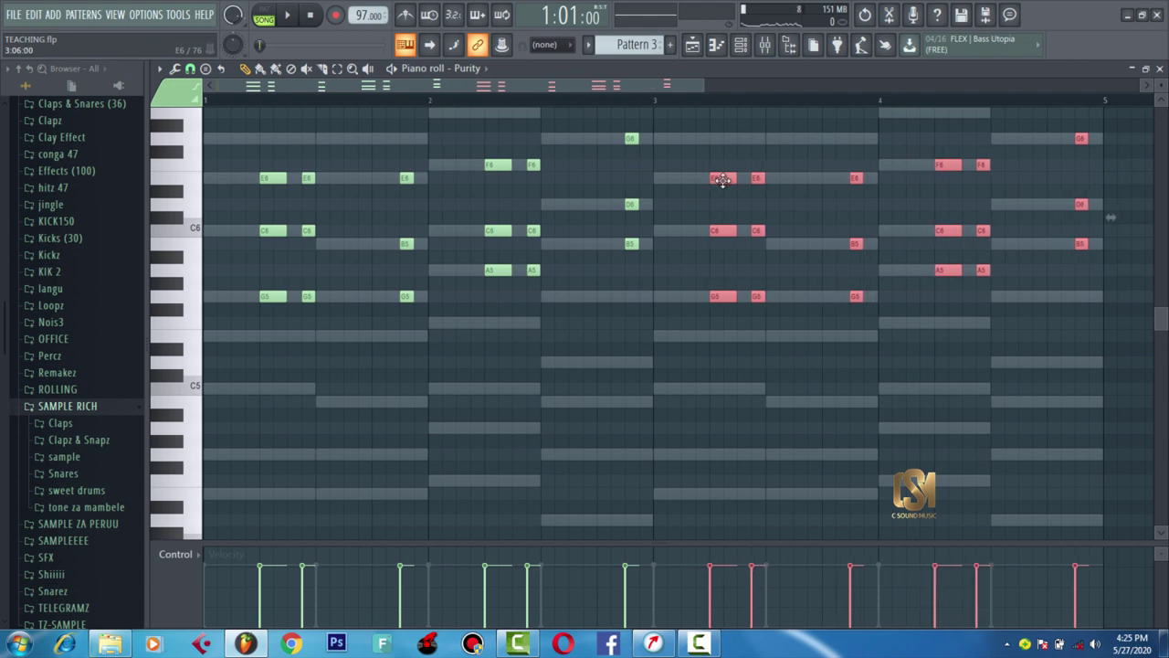
pyautogui.press('space')
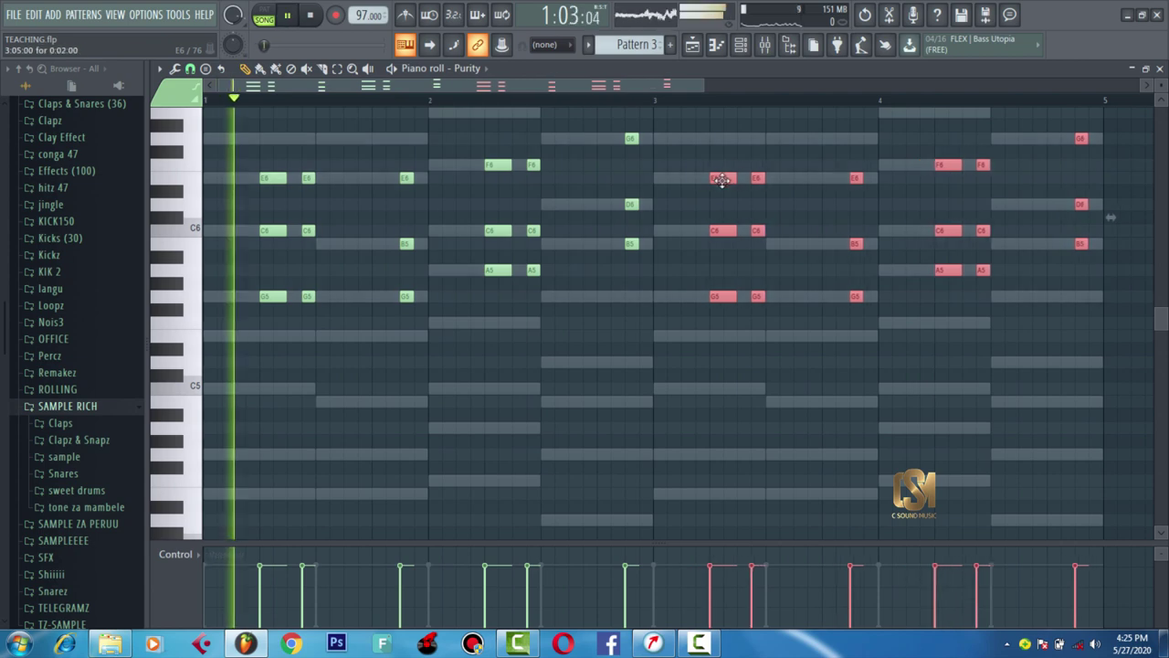
# - Route the Purity channel to mixer track 10 and play Pattern 3 in pattern mode
pyautogui.press('F6')
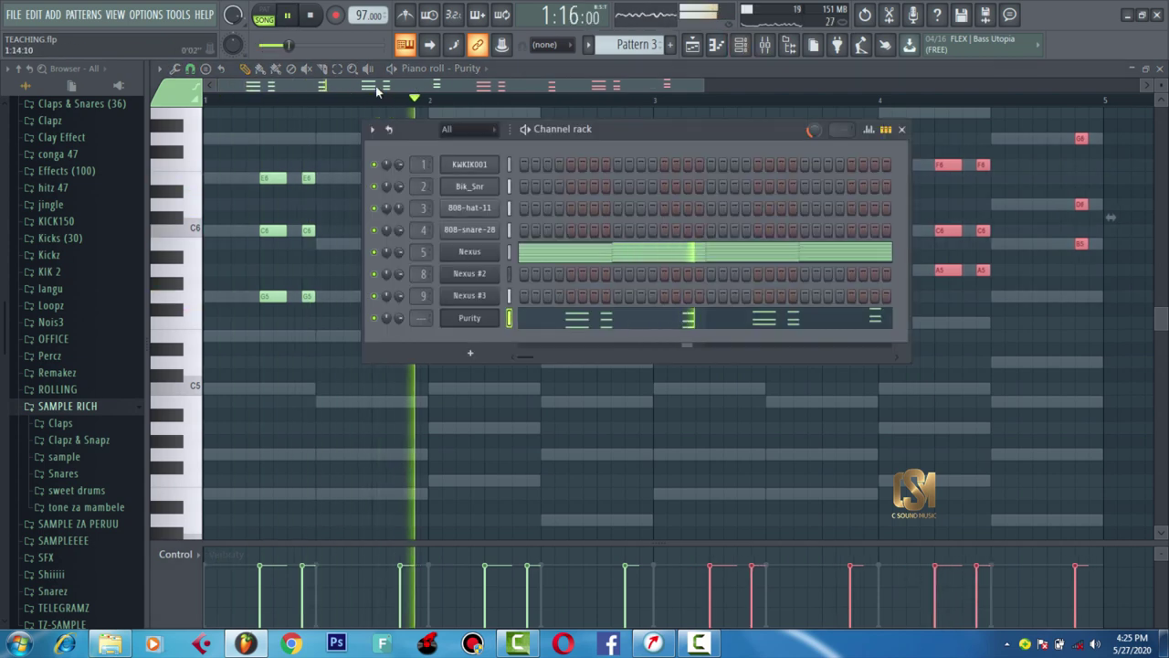
pyautogui.press('space')
pyautogui.click(471, 316)
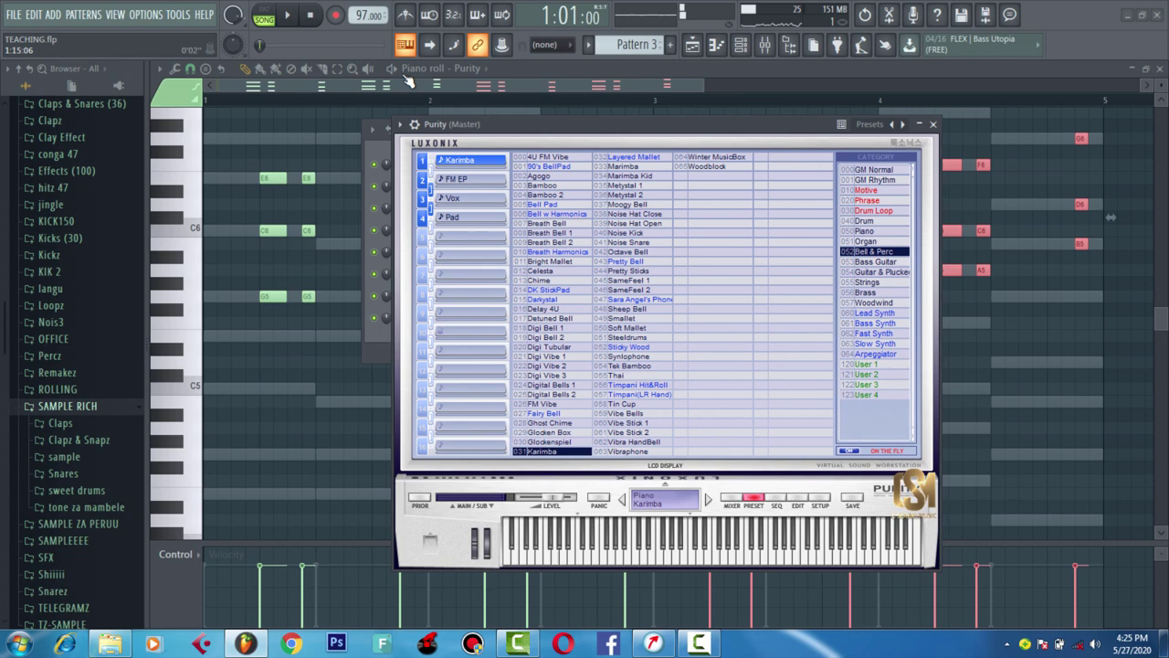
pyautogui.click(414, 124)
pyautogui.click(921, 162)
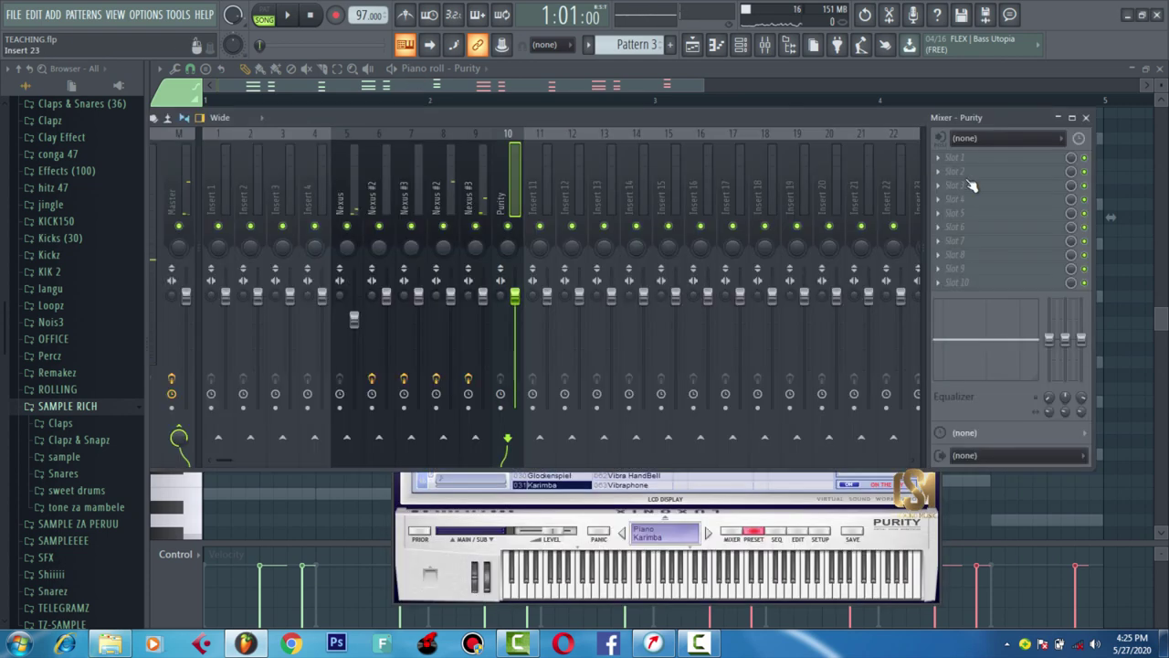
pyautogui.click(286, 15)
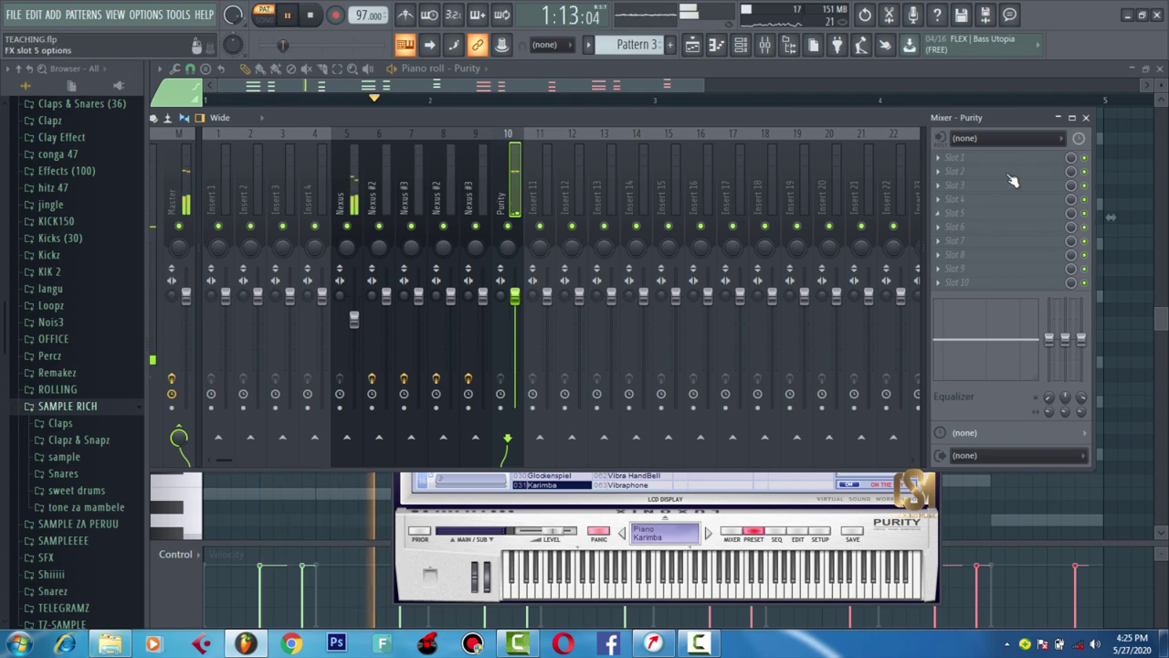
pyautogui.press('space')
# - Add Fruity Stereo Shaper to the Purity mixer track with the Stereoize 3 preset and audition the pattern
pyautogui.press('F8')
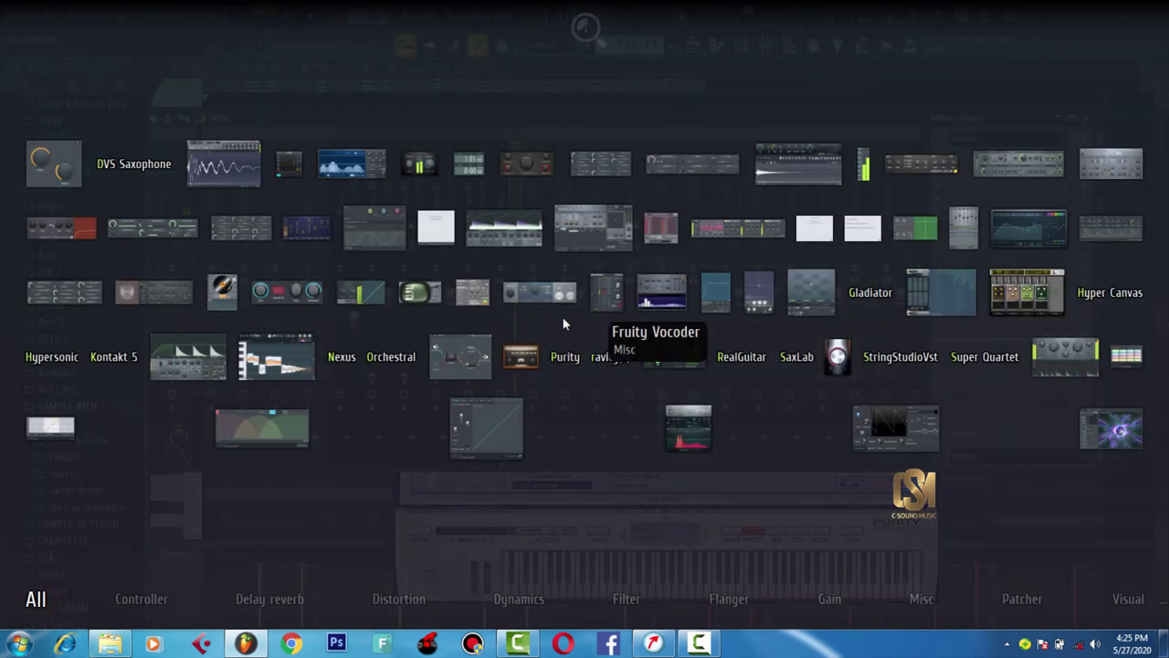
pyautogui.click(603, 288)
pyautogui.click(279, 252)
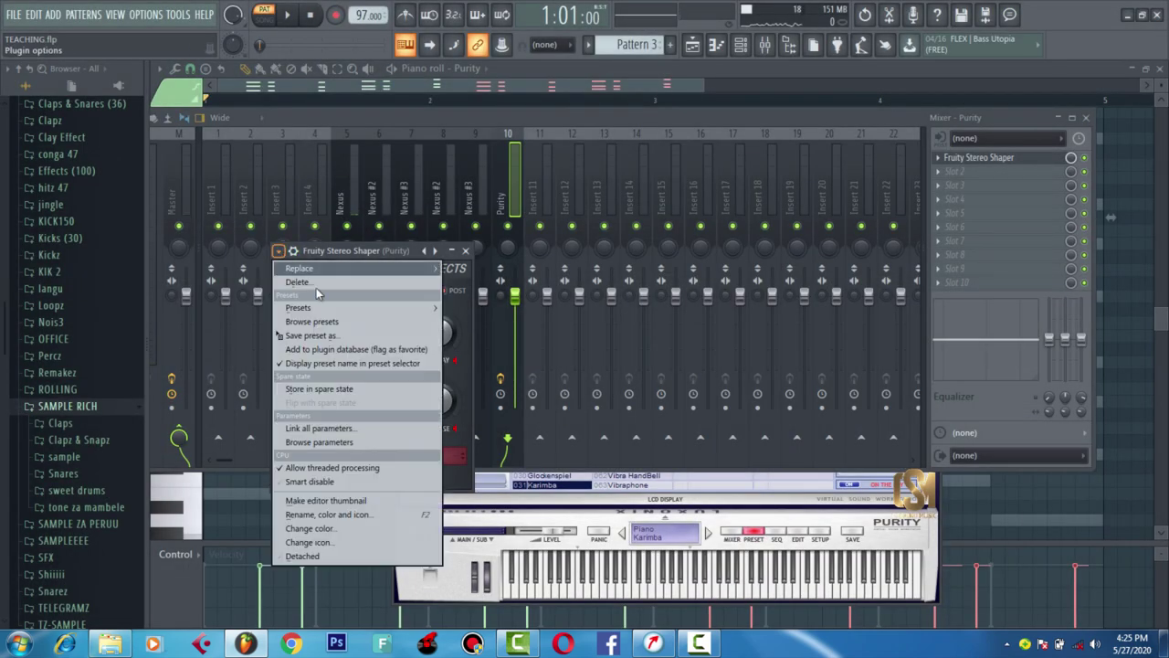
pyautogui.moveTo(429, 307)
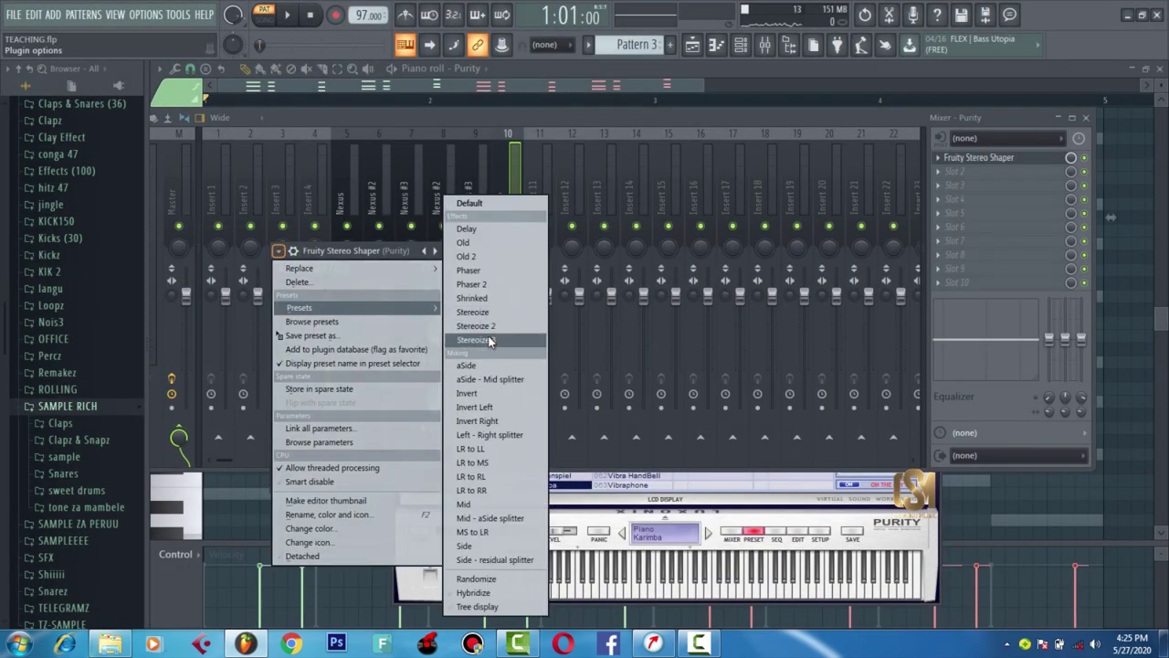
pyautogui.click(484, 339)
pyautogui.click(658, 115)
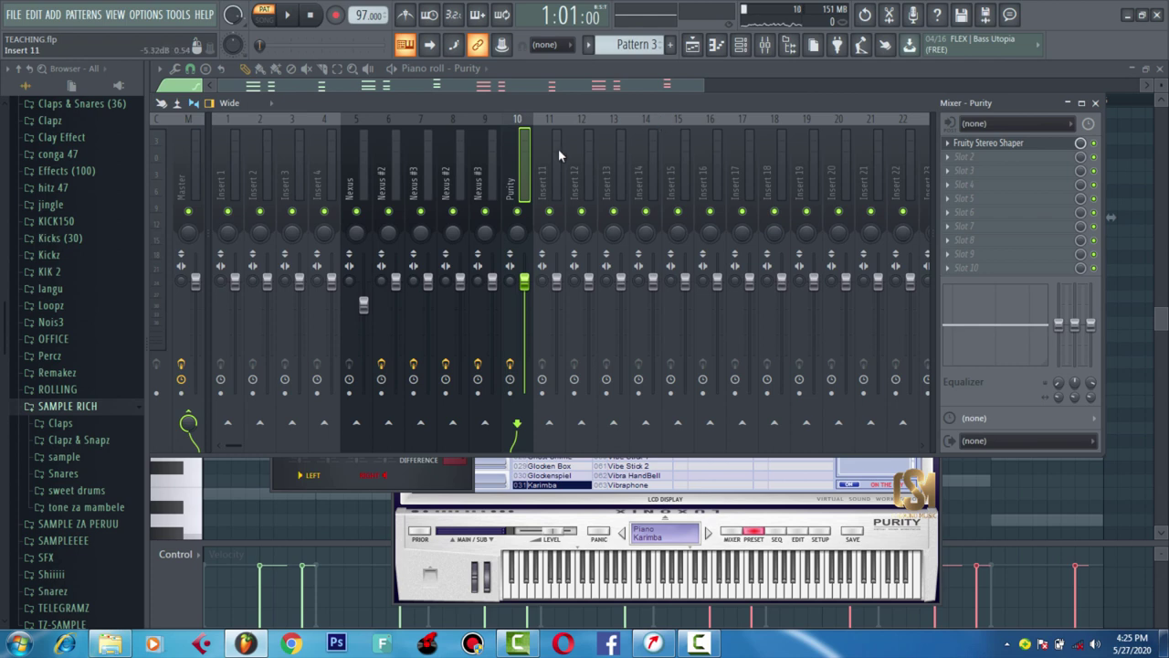
pyautogui.press('space')
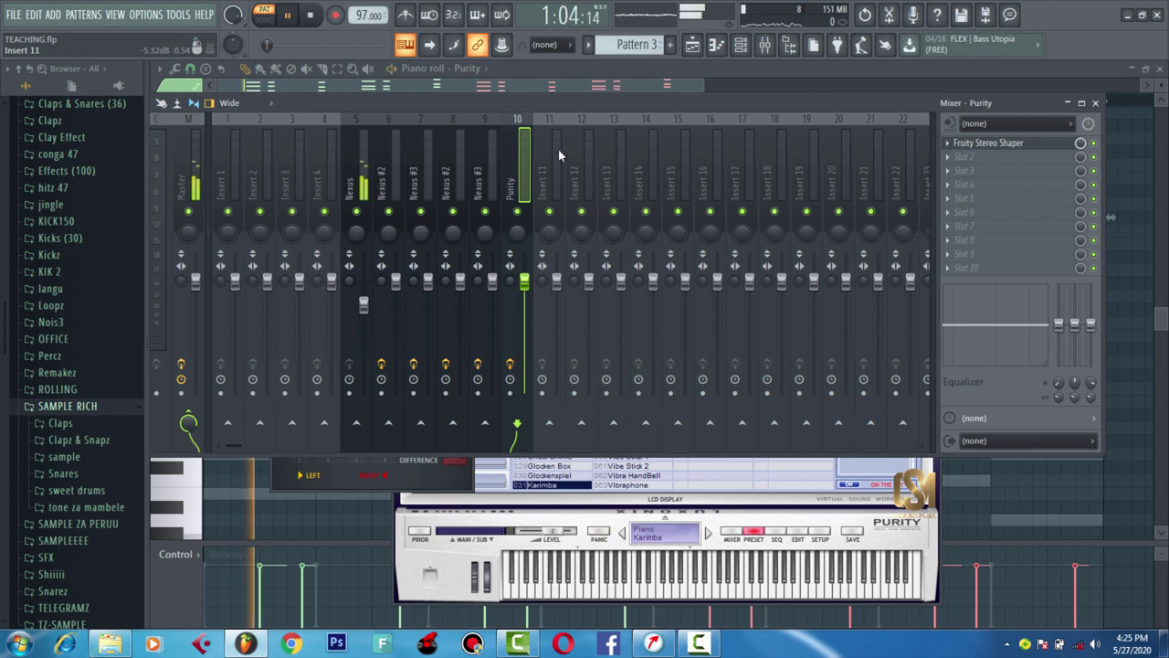
pyautogui.press('space')
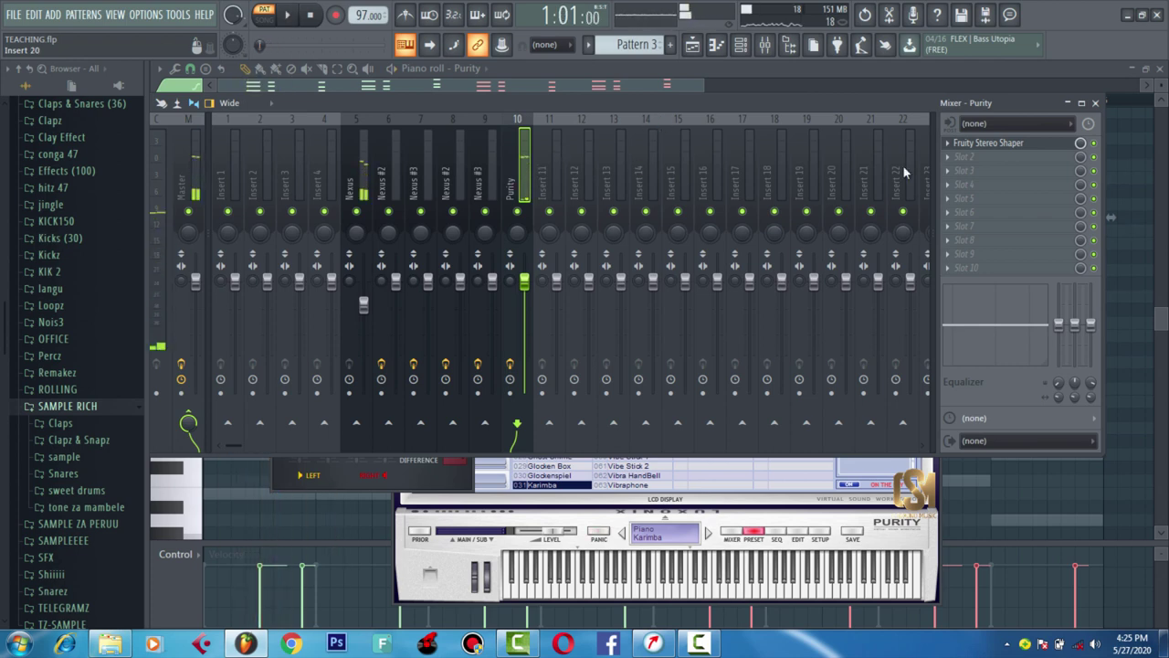
# - Load Fruity Reeverb 2 into slot 2 of the Purity mixer track and play the pattern
pyautogui.middleClick(966, 165)
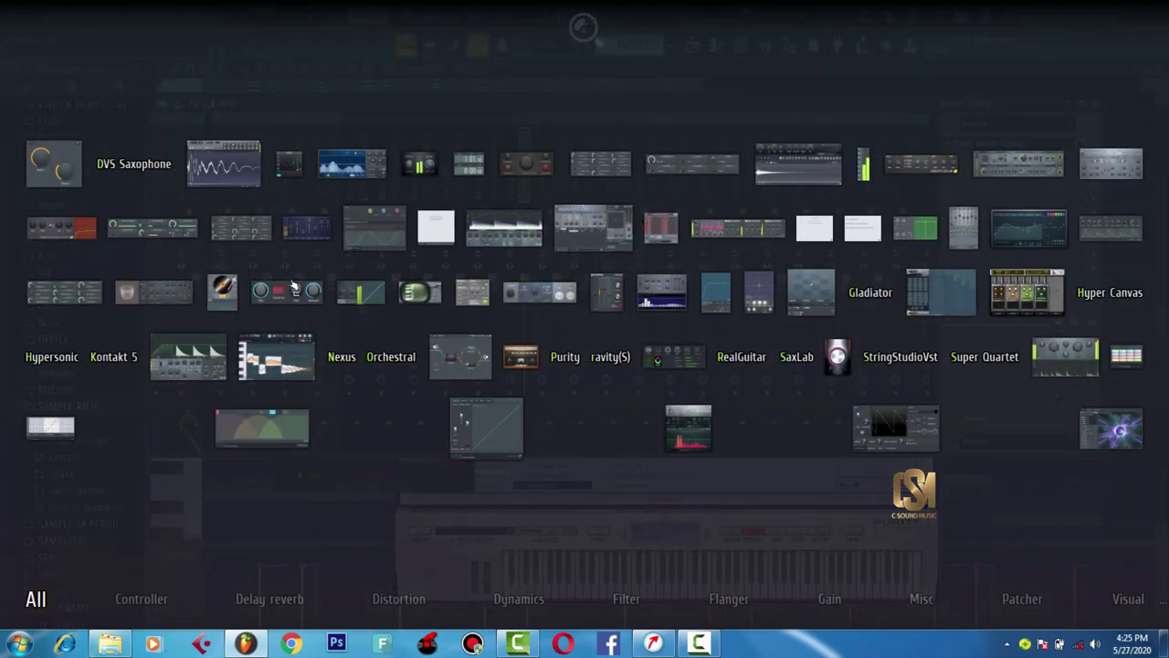
pyautogui.click(154, 291)
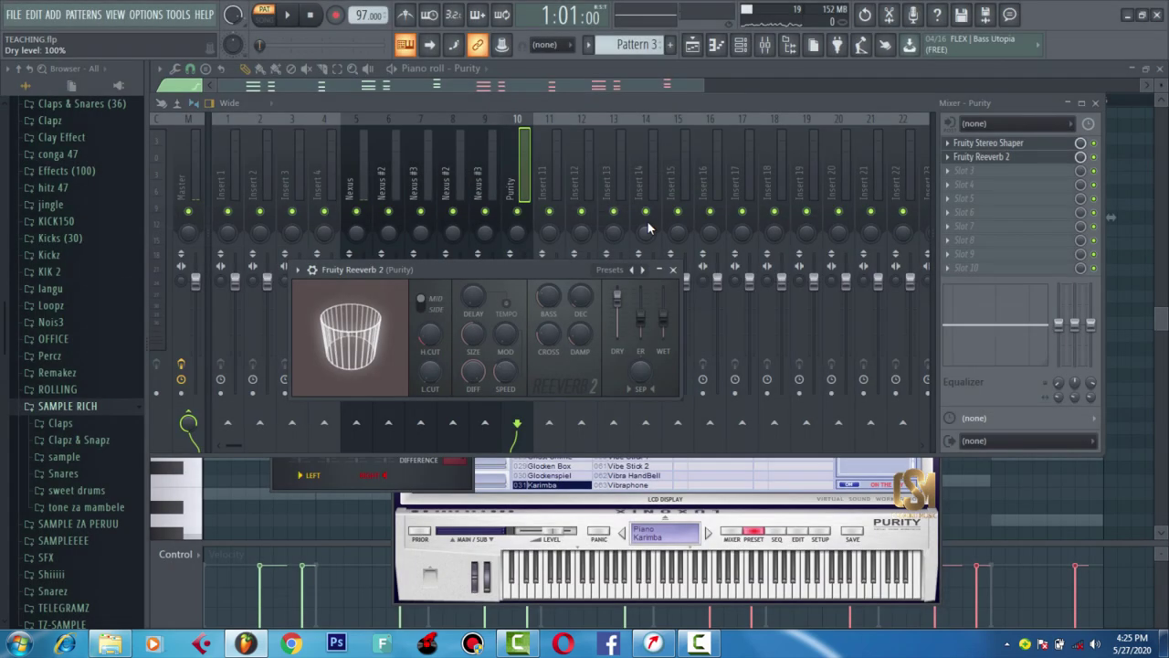
pyautogui.press('space')
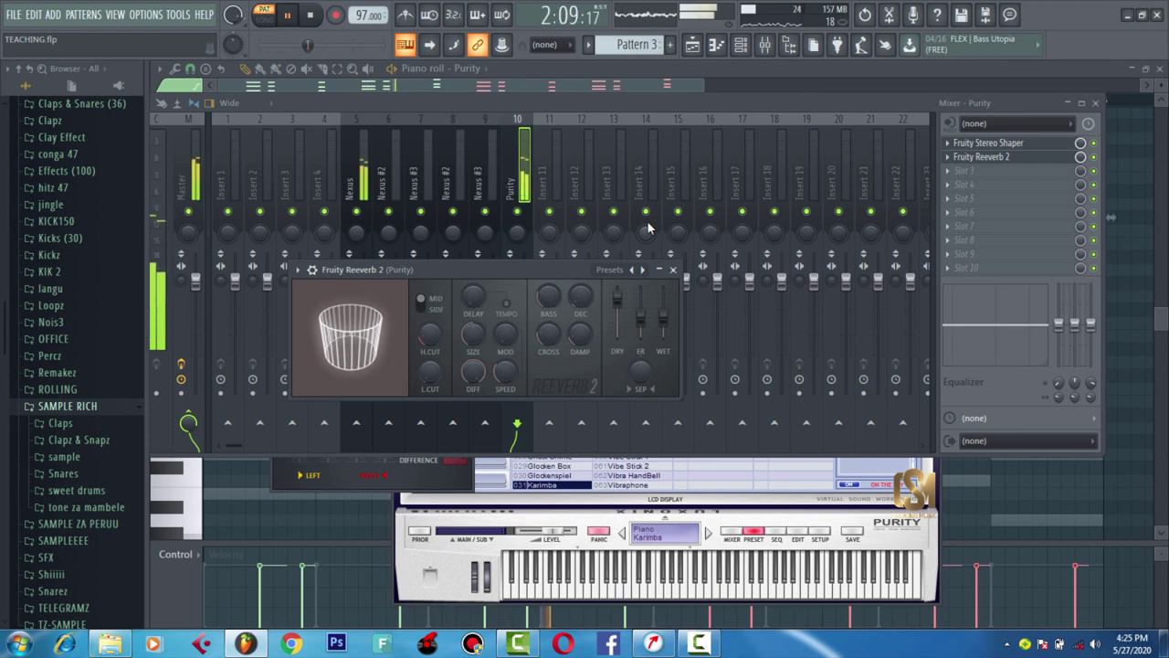
# - Stop the pattern, switch to song mode and play the arrangement with the playlist open
pyautogui.press('space')
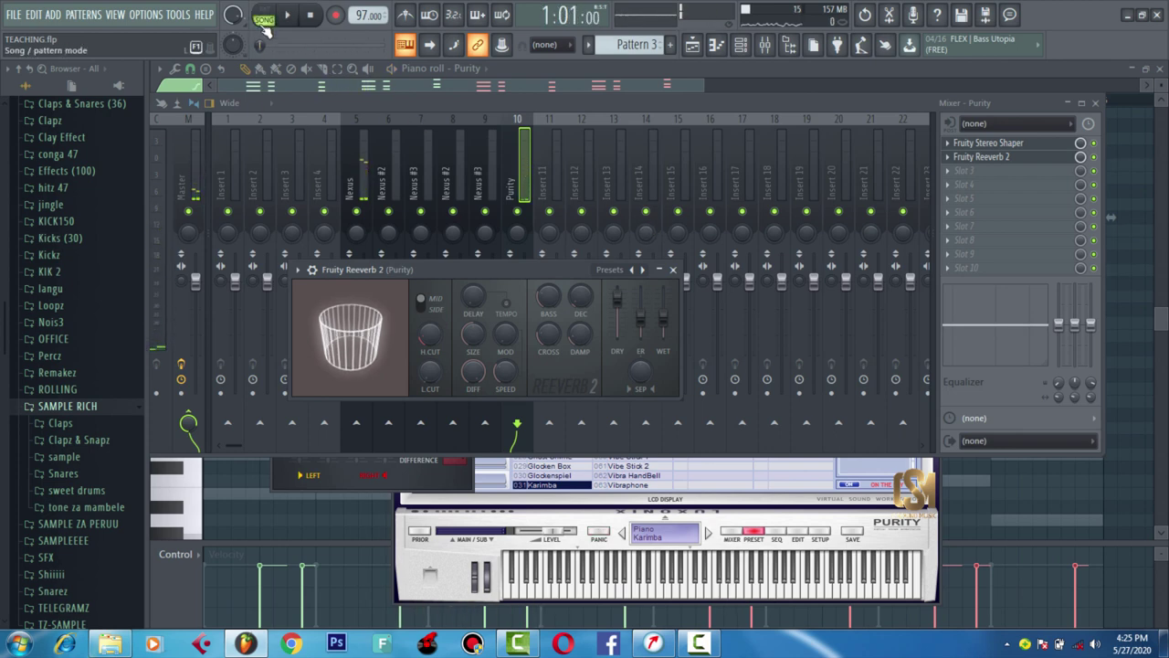
pyautogui.press('space')
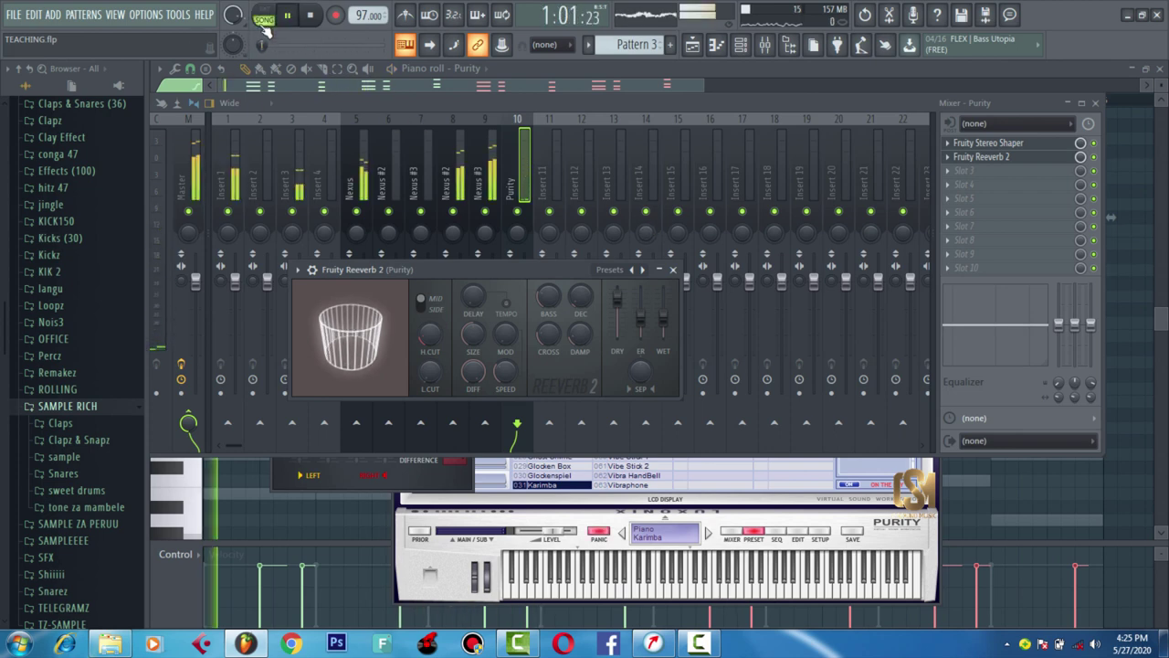
pyautogui.click(694, 50)
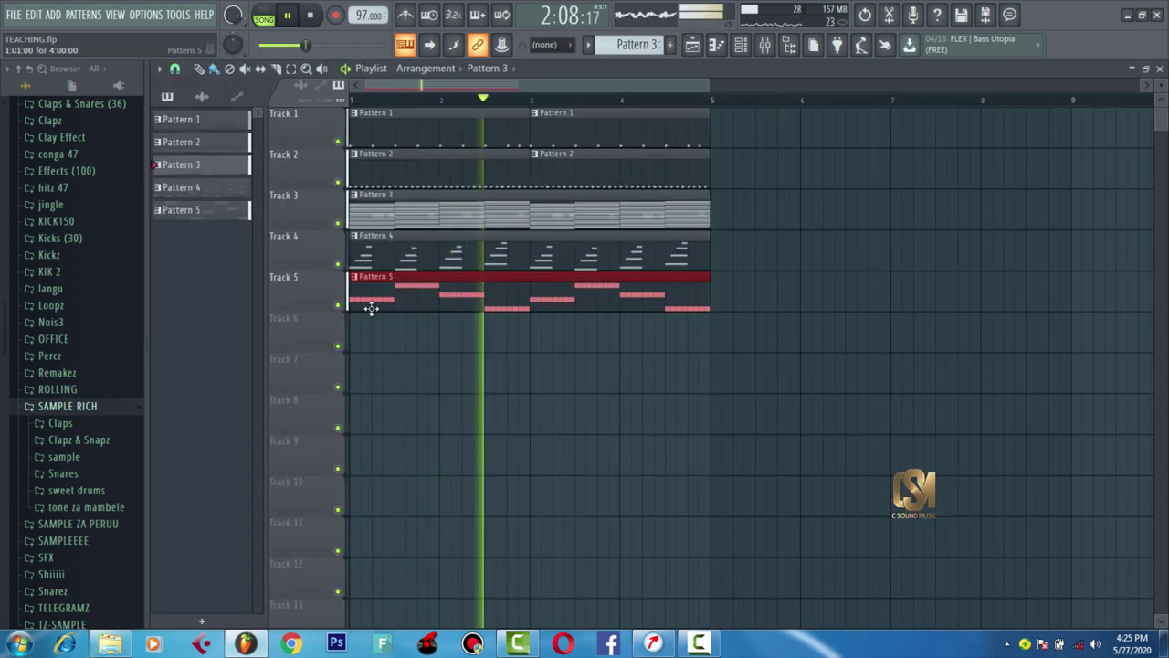
pyautogui.press('space')
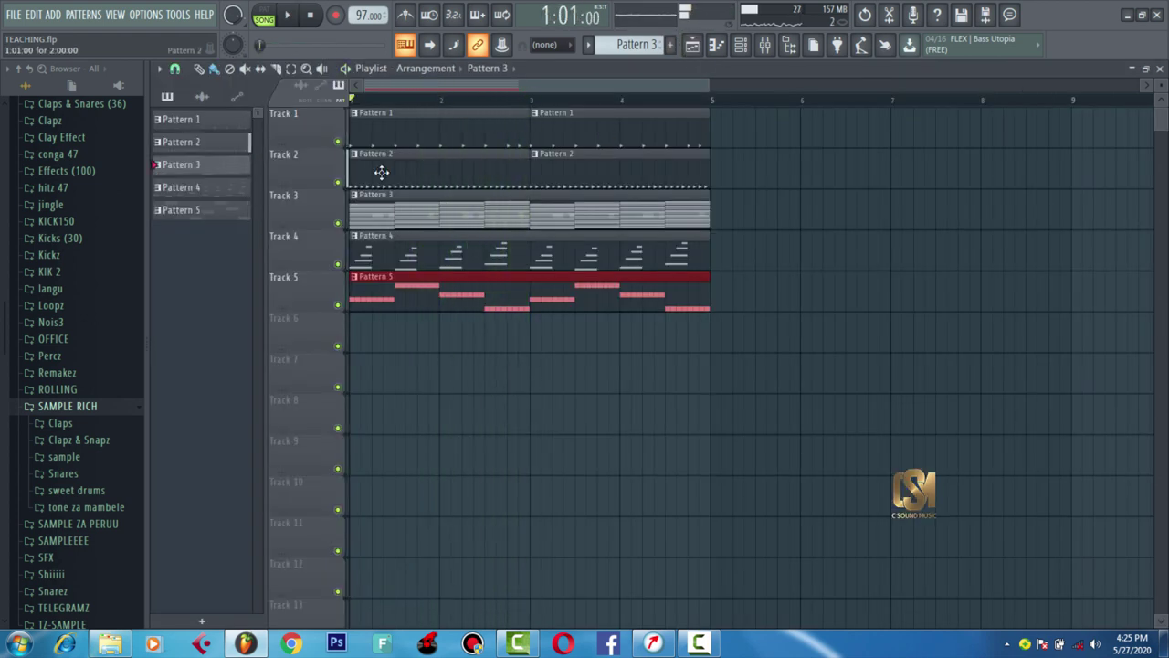
# - Cut the Purity notes out of Pattern 3 and paste them into the Purity channel of a new Pattern 6
pyautogui.click(741, 46)
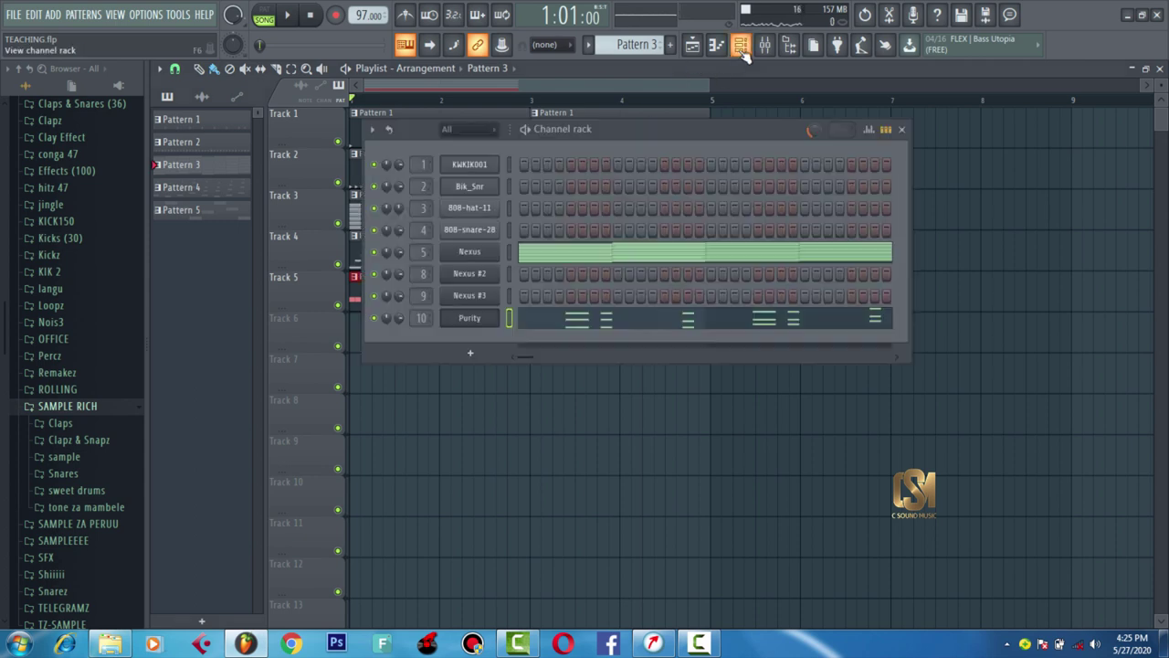
pyautogui.click(511, 321)
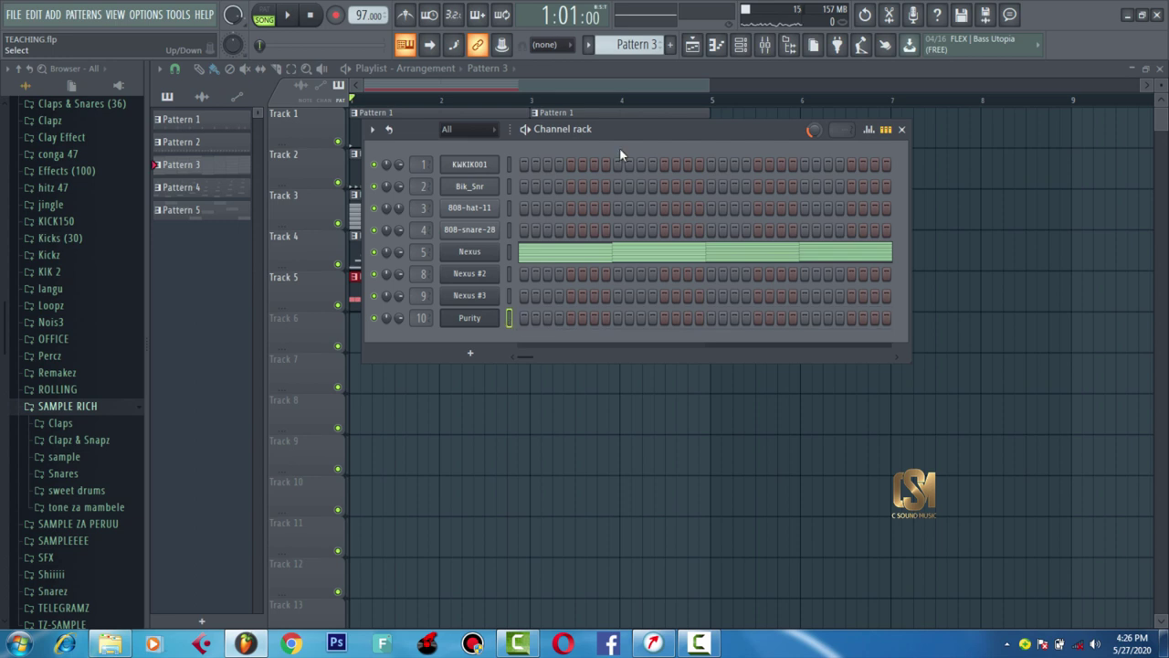
pyautogui.click(669, 43)
pyautogui.click(687, 63)
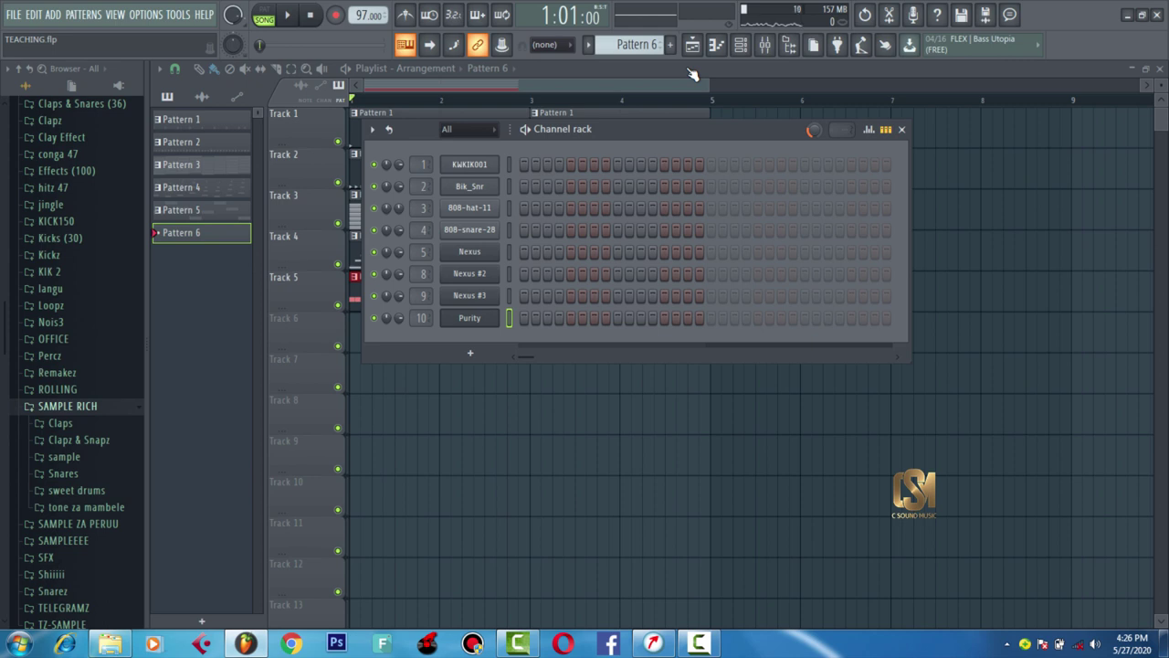
pyautogui.hotkey('ctrl', 'v')
# - Place Pattern 6 on playlist Track 6 from bar 1 and play the arrangement through
pyautogui.click(691, 51)
pyautogui.moveTo(475, 308); pyautogui.dragTo(367, 341)
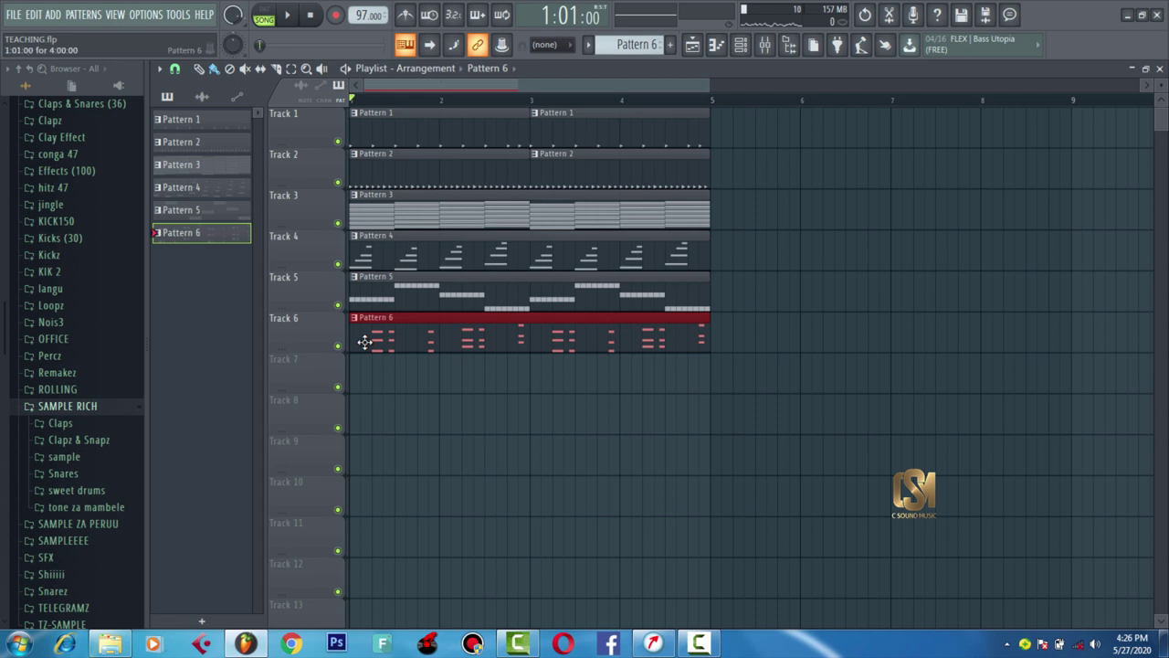
pyautogui.press('space')
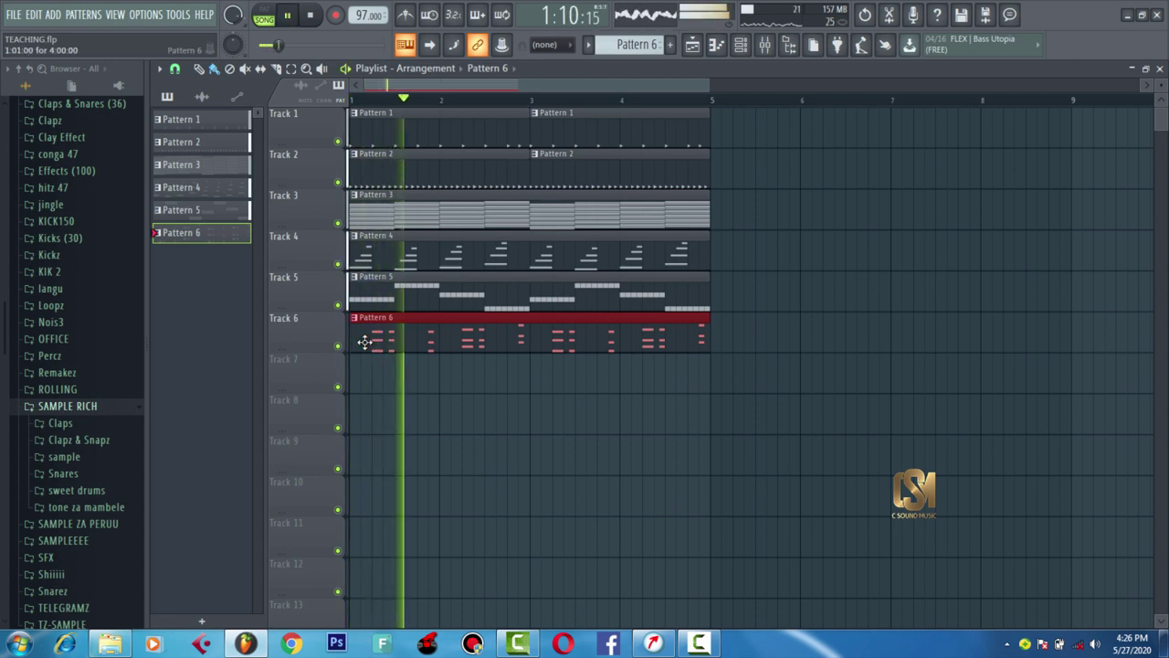
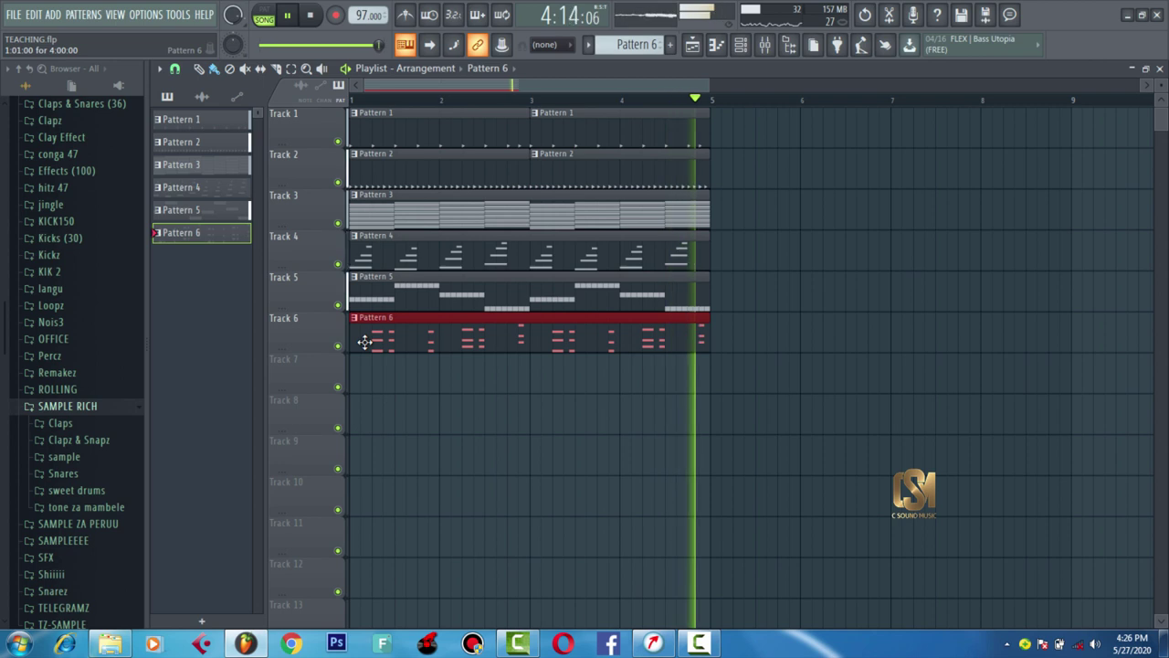
pyautogui.press('space')
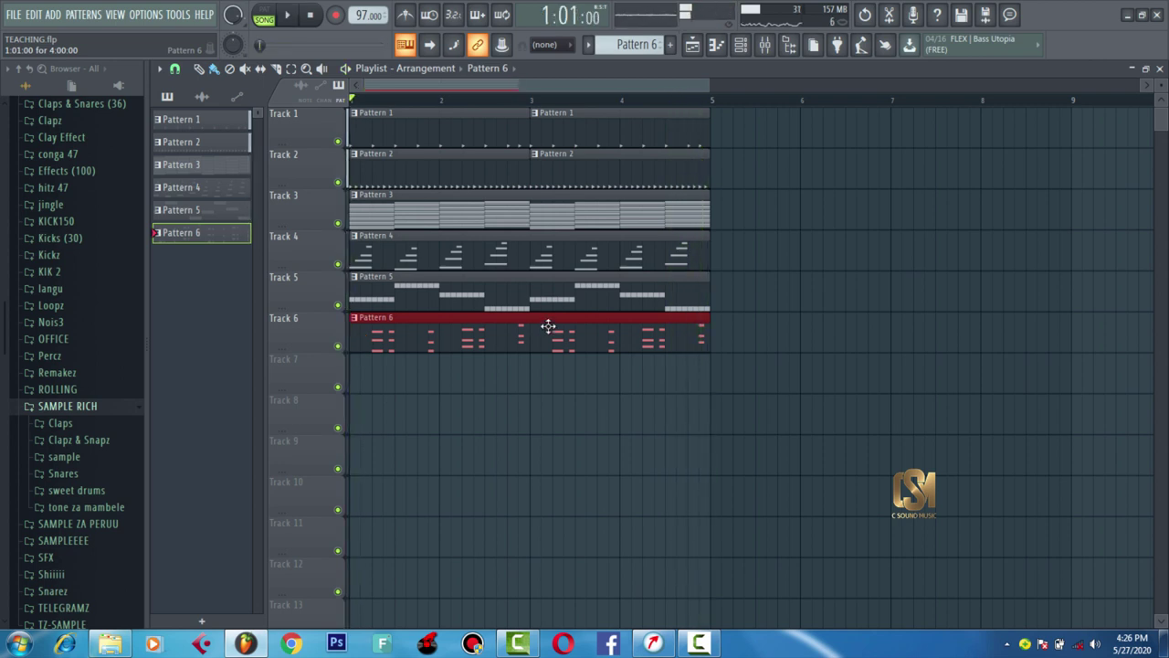
# - Add the Hypersonic VST generator from the plugin database as a new channel below Purity
pyautogui.click(743, 50)
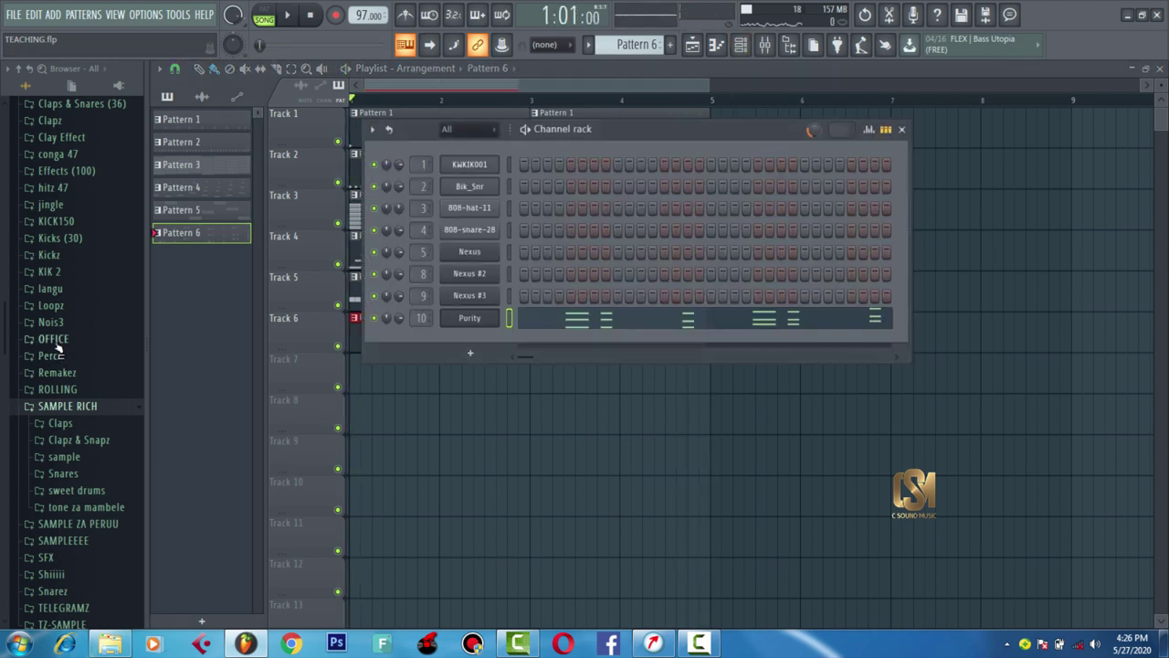
pyautogui.click(52, 289)
pyautogui.moveTo(56, 335)
pyautogui.mouseDown()
pyautogui.moveTo(329, 374)
pyautogui.moveTo(469, 335)
pyautogui.moveTo(54, 312)
pyautogui.moveTo(62, 338)
pyautogui.mouseUp()
pyautogui.click(117, 85)
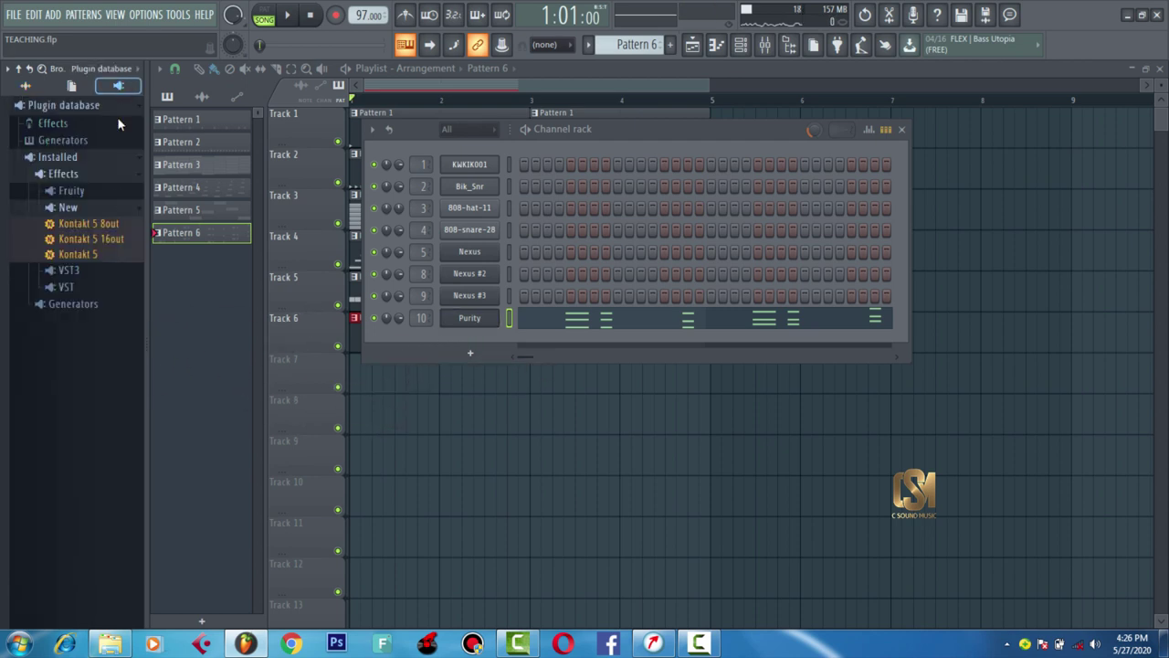
pyautogui.click(68, 307)
pyautogui.click(71, 373)
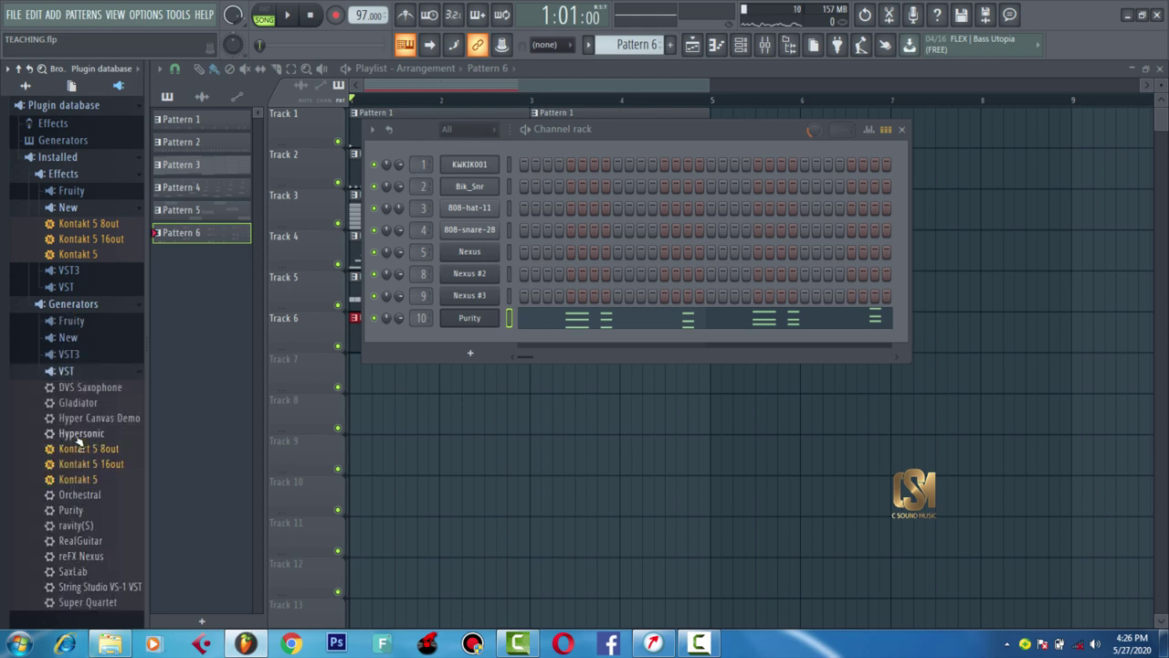
pyautogui.moveTo(78, 437); pyautogui.dragTo(470, 345)
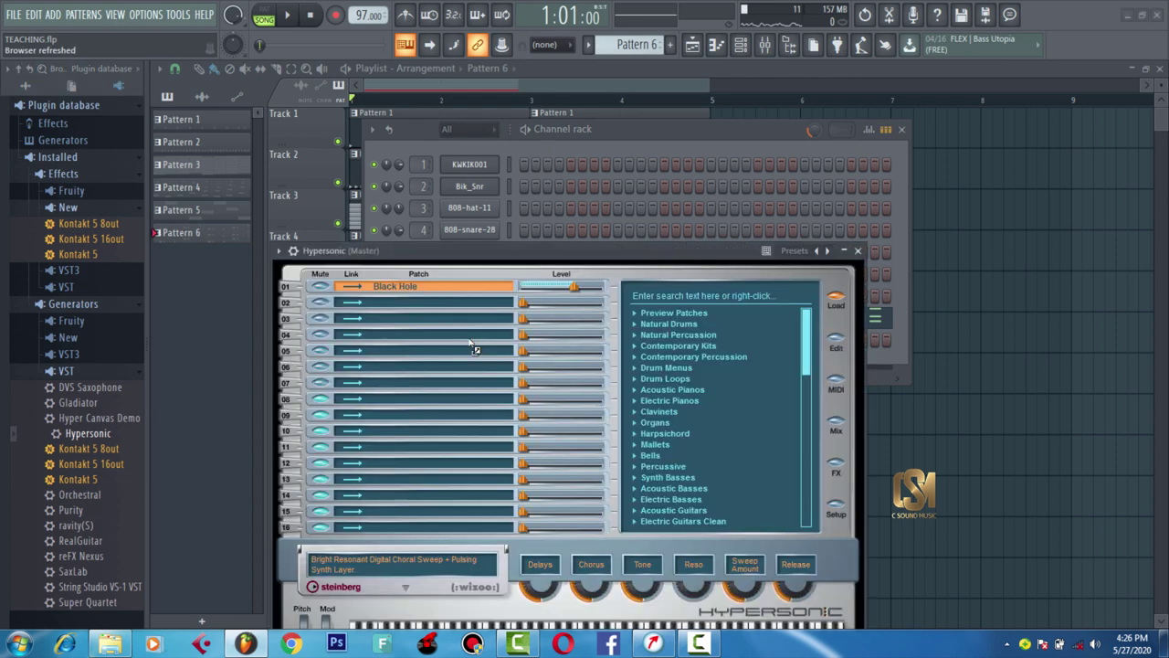
# - Load the Sub Bass patch from Synth Basses into Hypersonic part 01
pyautogui.moveTo(592, 252); pyautogui.dragTo(698, 144)
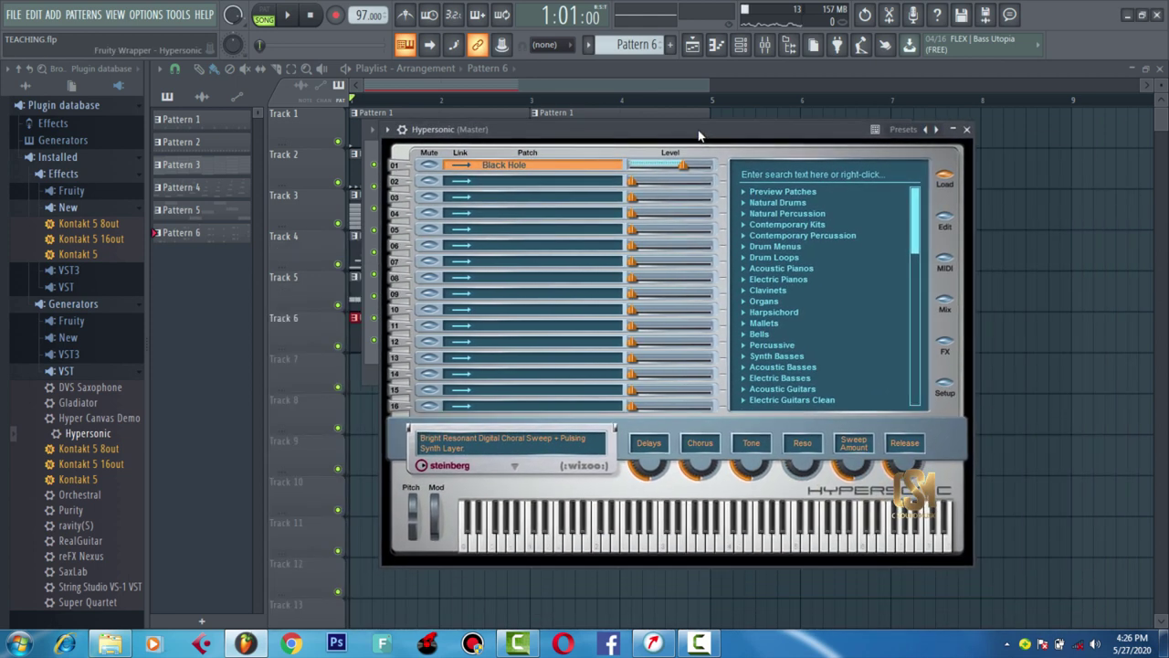
pyautogui.moveTo(699, 135); pyautogui.dragTo(666, 104)
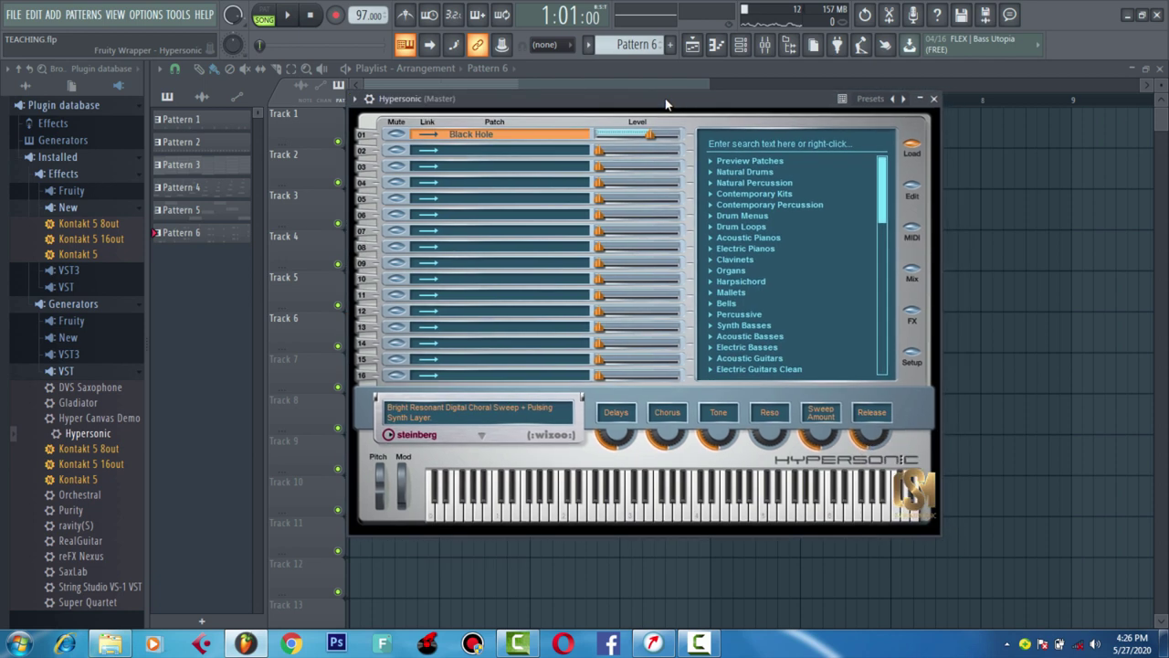
pyautogui.click(742, 327)
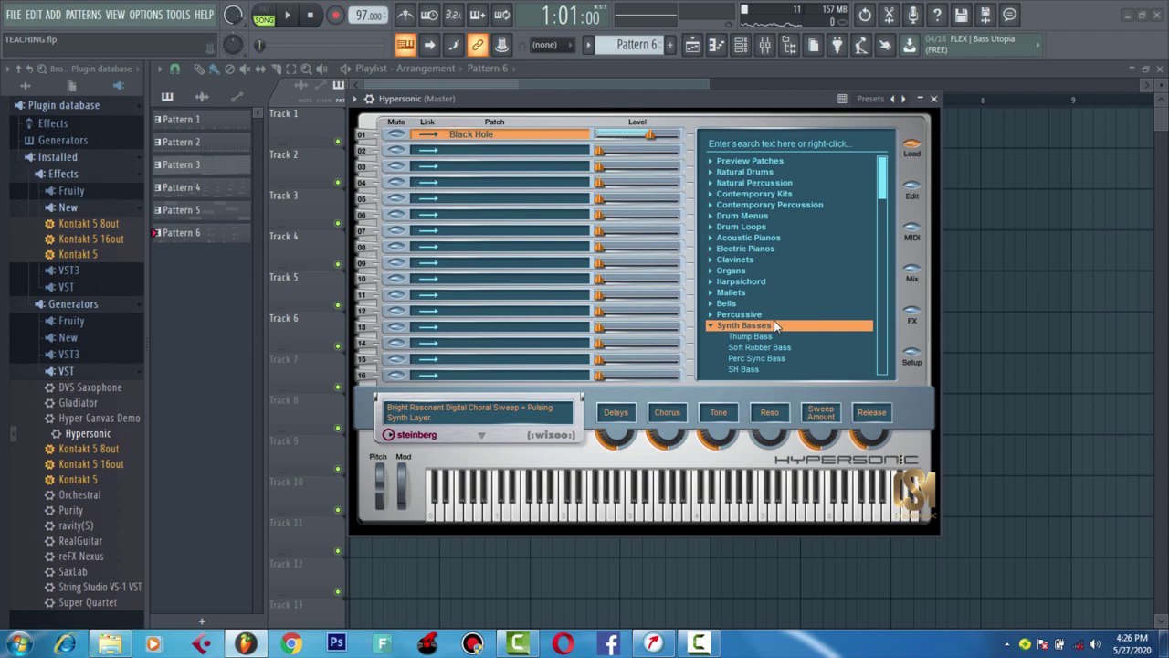
pyautogui.scroll(-5, 761, 335)
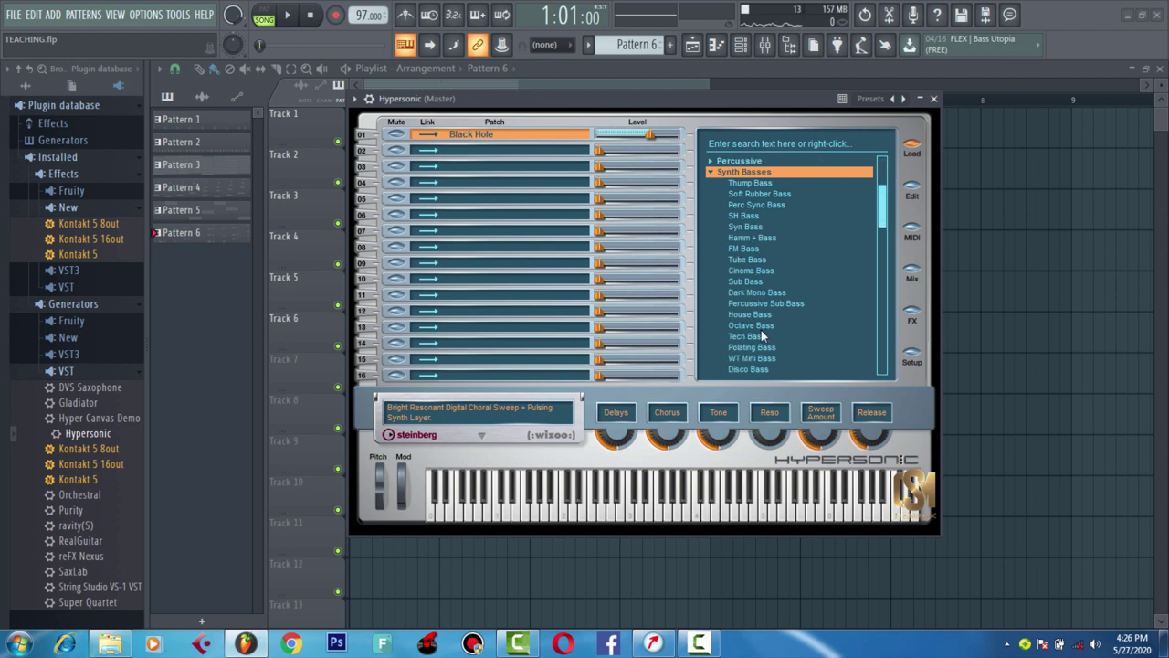
pyautogui.doubleClick(744, 282)
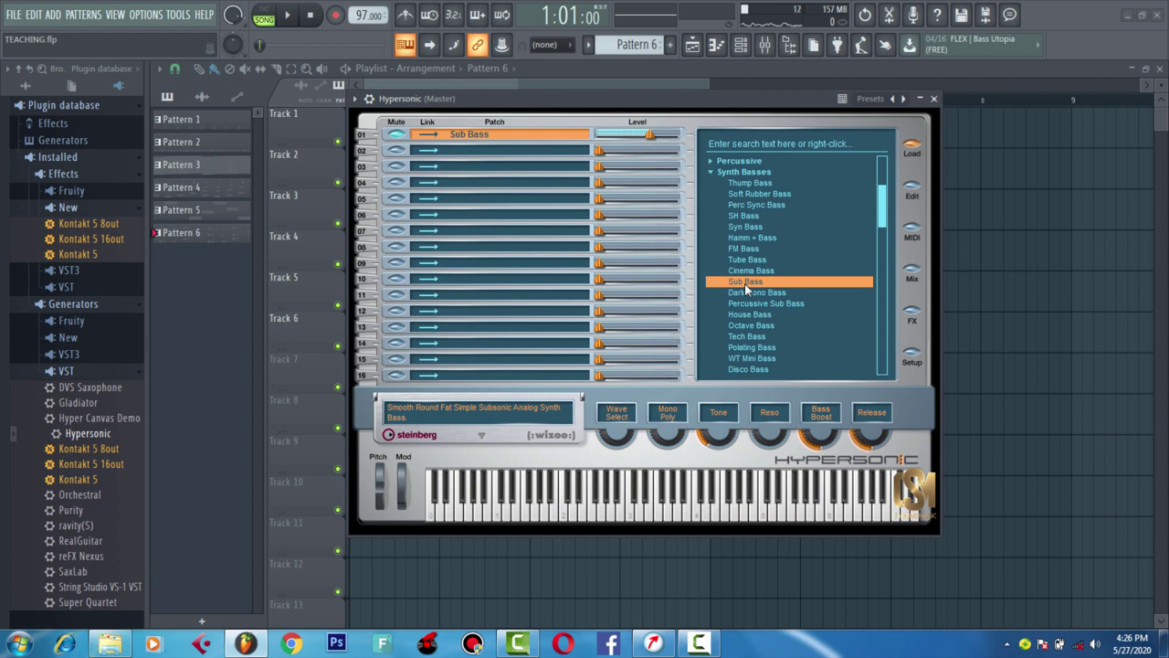
# - Open the Hypersonic channel's piano roll and switch to Pattern 3 to show the chord notes as a guide
pyautogui.click(738, 49)
pyautogui.rightClick(477, 343)
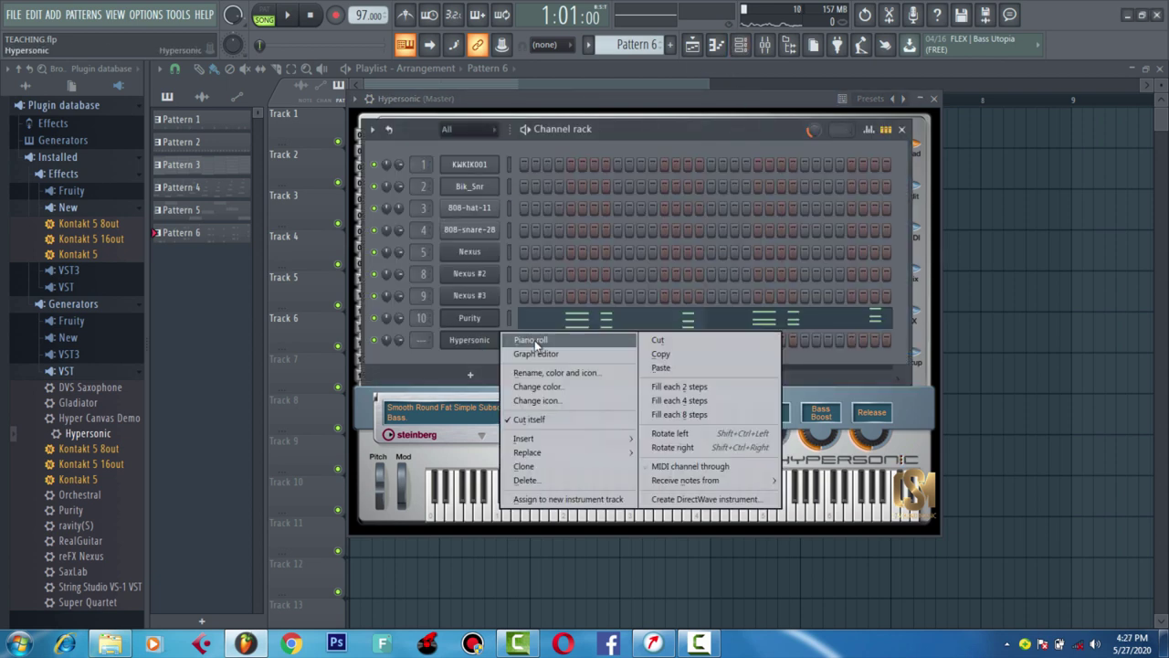
pyautogui.click(536, 340)
pyautogui.moveTo(637, 45); pyautogui.dragTo(637, 65)
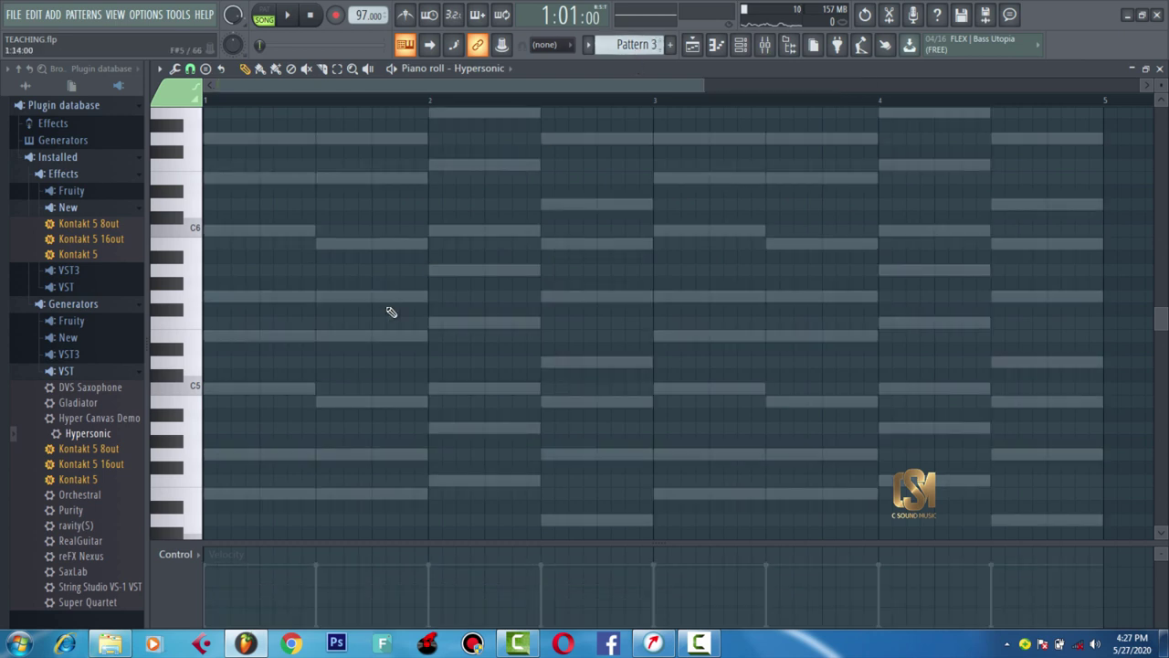
# - Audition the sub bass at C5, C3 and G3 on the piano roll keyboard
pyautogui.click(200, 388)
pyautogui.click(203, 392)
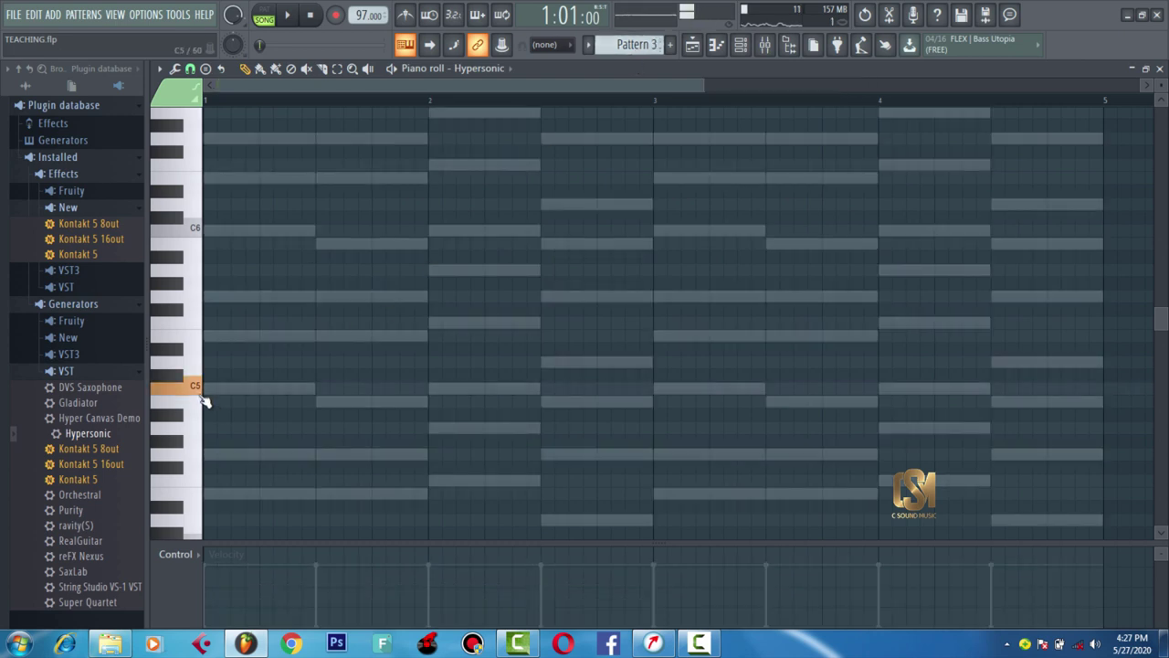
pyautogui.click(203, 392)
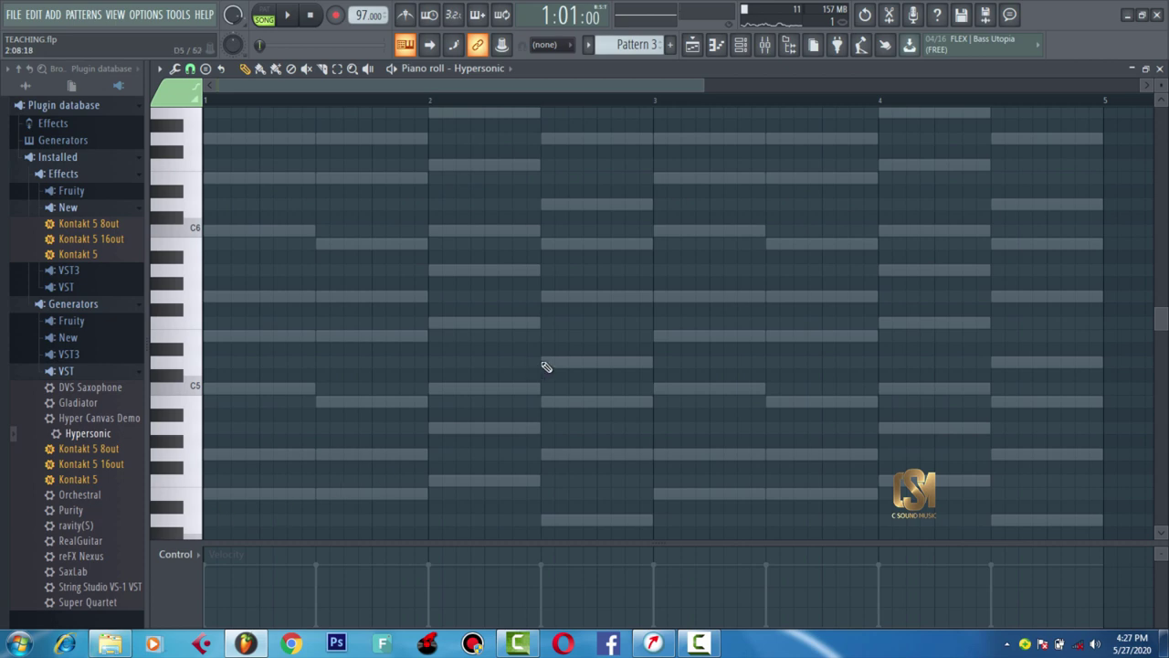
pyautogui.scroll(-5, 816, 400)
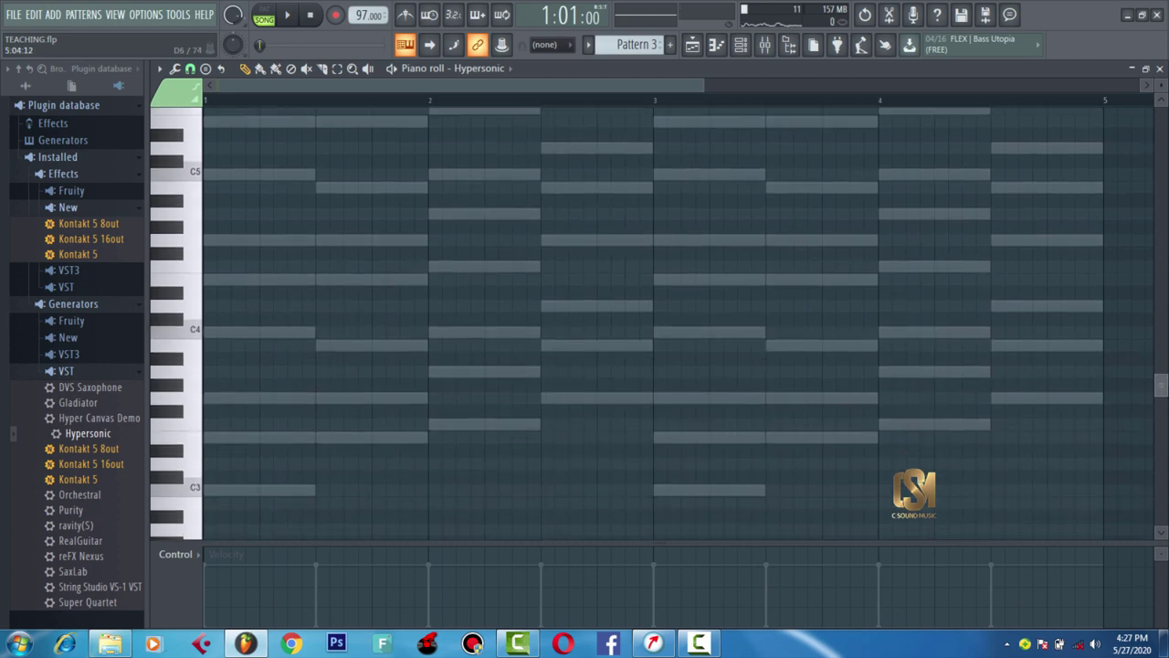
pyautogui.click(199, 423)
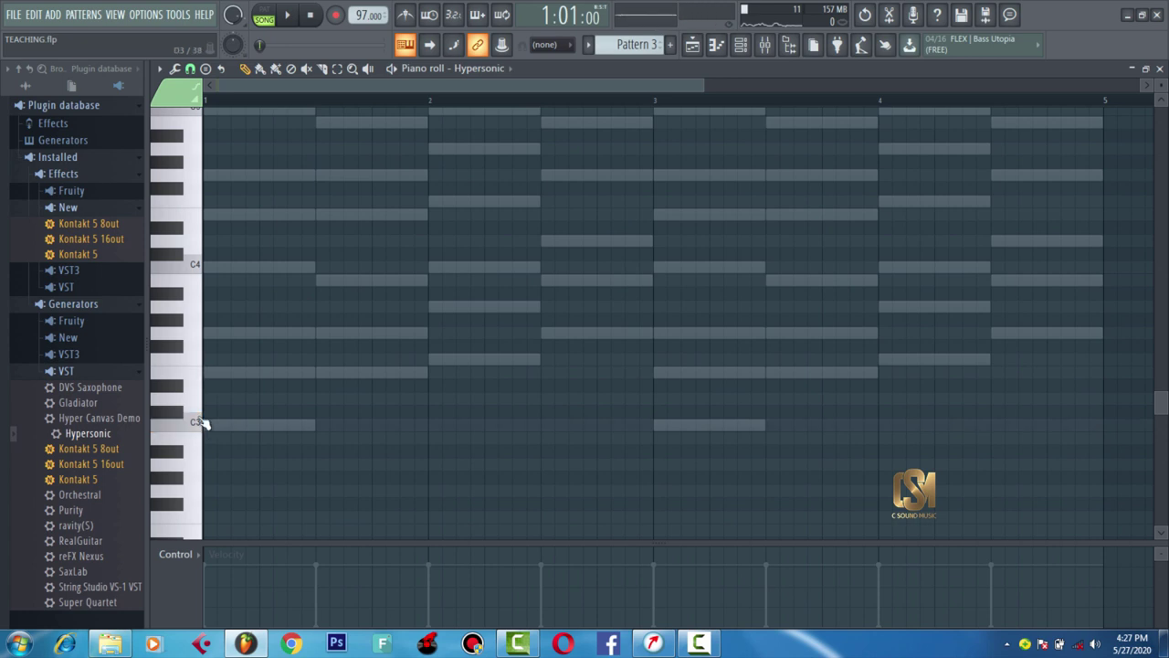
pyautogui.click(201, 425)
pyautogui.click(195, 334)
pyautogui.click(196, 379)
pyautogui.click(203, 331)
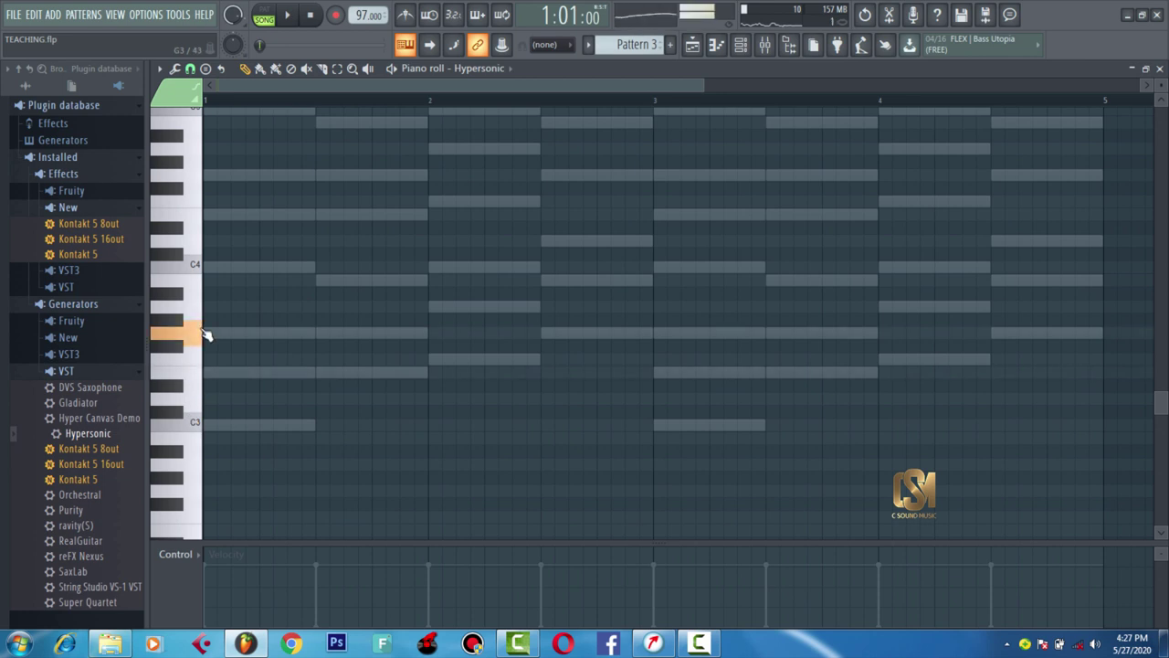
# - Add a G3 bass note at the start of bar 1, audition it with the song and lengthen it to half a bar
pyautogui.click(185, 334)
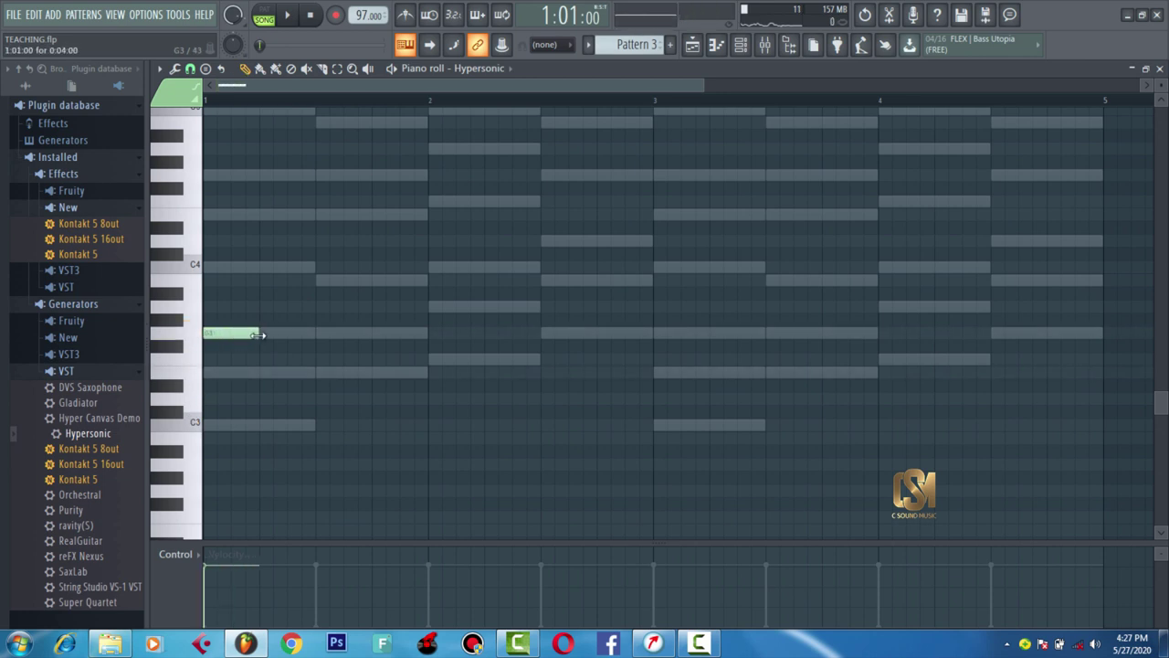
pyautogui.press('space')
pyautogui.press('space')
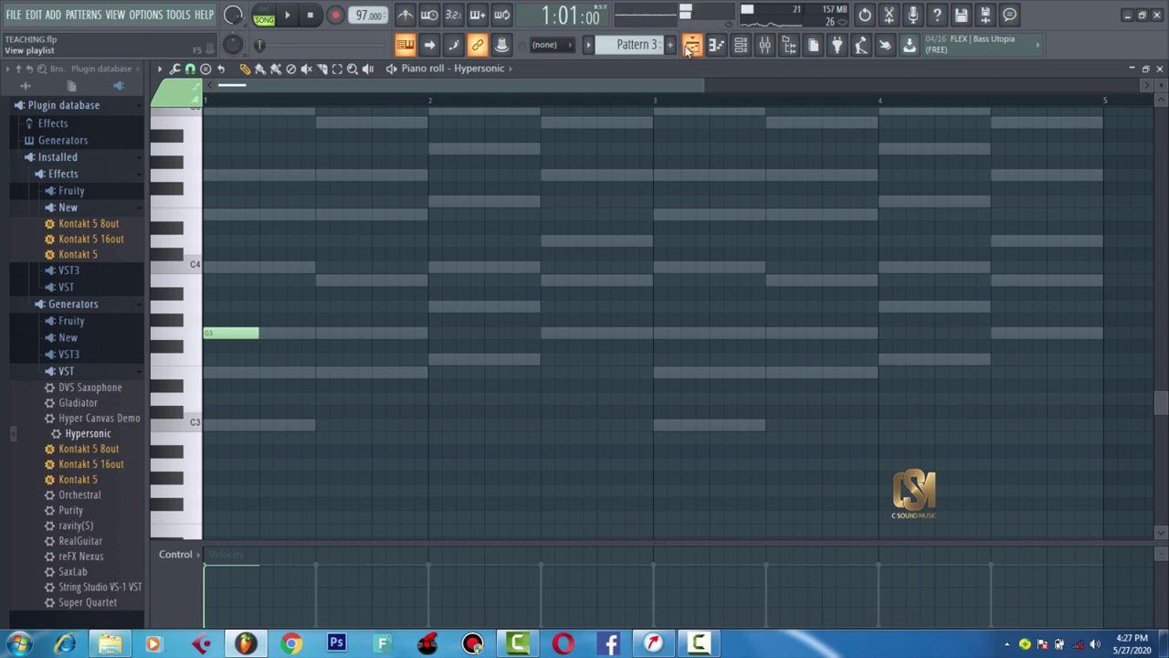
pyautogui.press('space')
pyautogui.press('space')
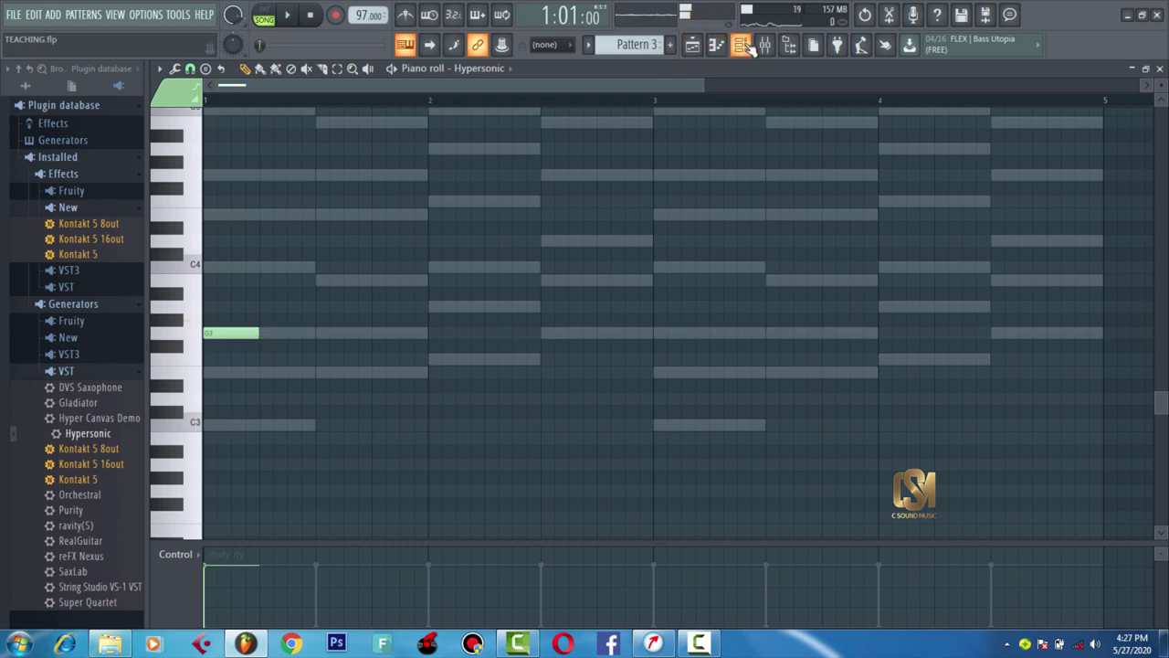
pyautogui.moveTo(702, 79); pyautogui.dragTo(546, 122)
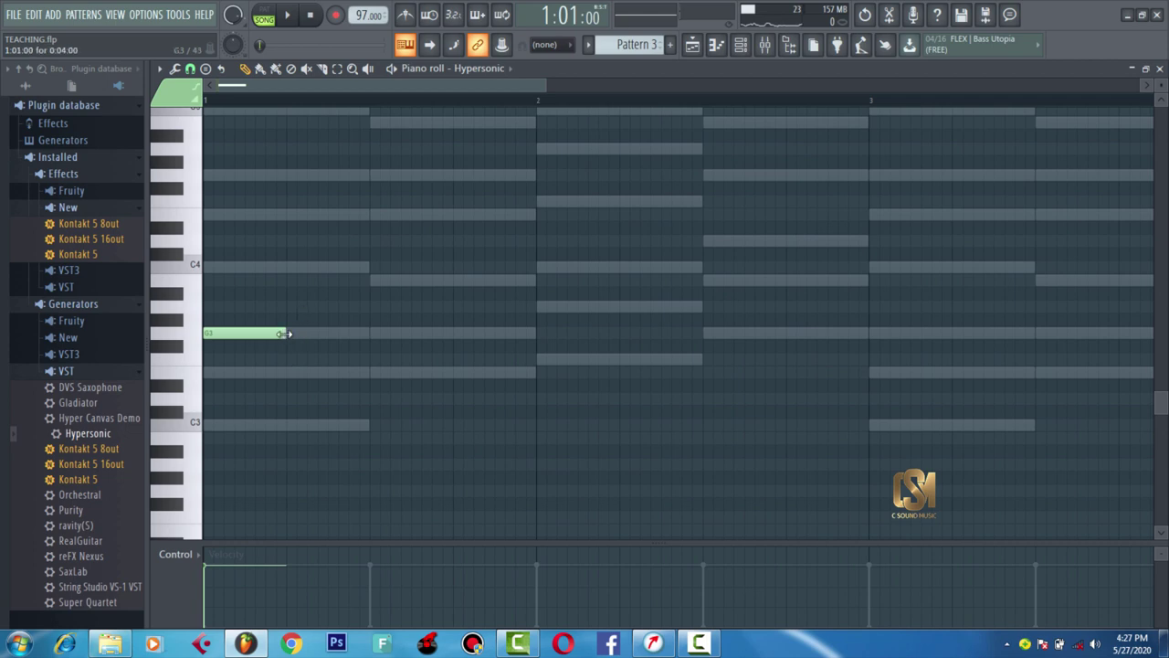
pyautogui.moveTo(284, 334); pyautogui.dragTo(356, 335)
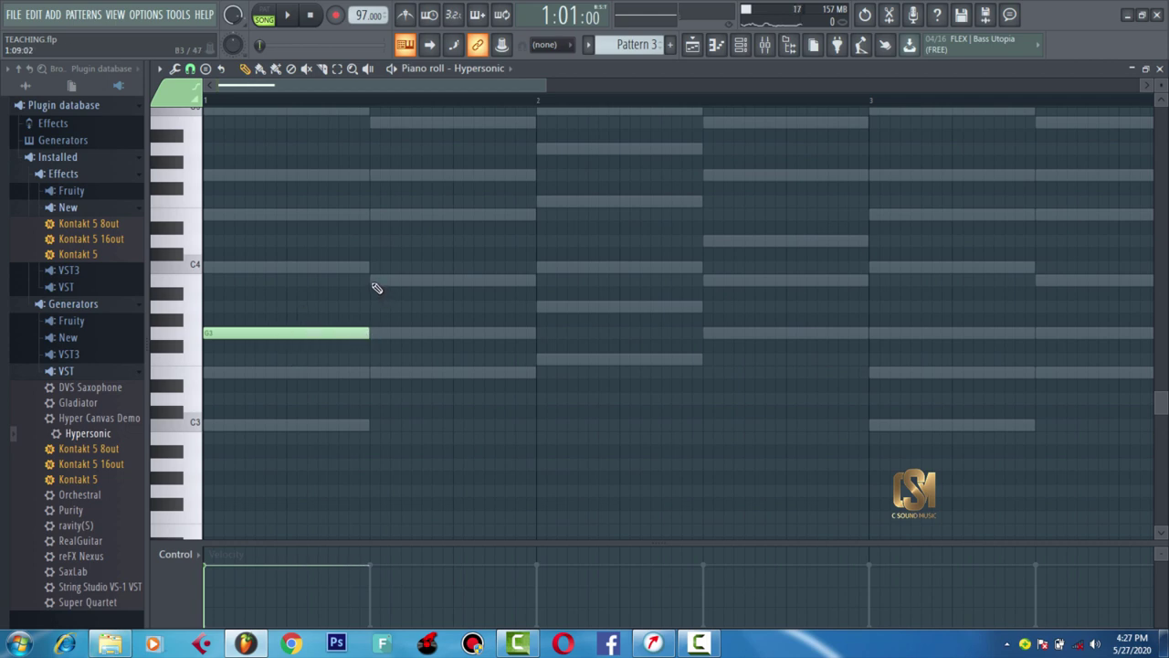
# - Add half-bar bass notes B3 at mid-bar 1, C4 at bar 2 and D4 at mid-bar 2, auditioning them with the song
pyautogui.click(374, 281)
pyautogui.press('space')
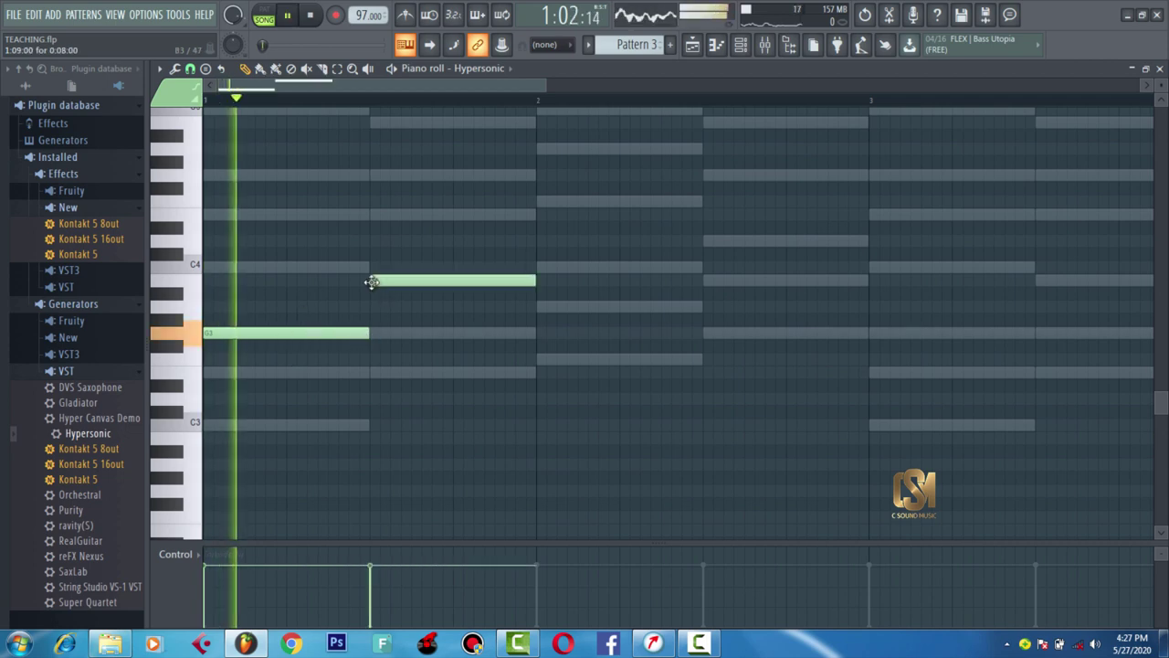
pyautogui.click(540, 266)
pyautogui.click(704, 241)
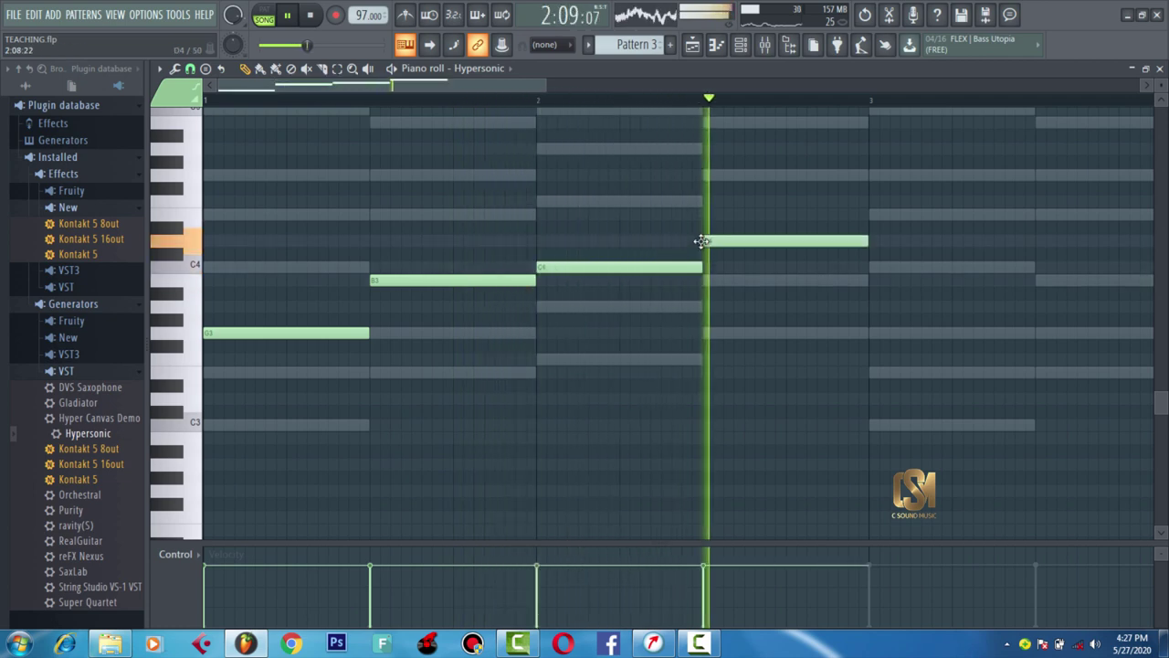
pyautogui.press('space')
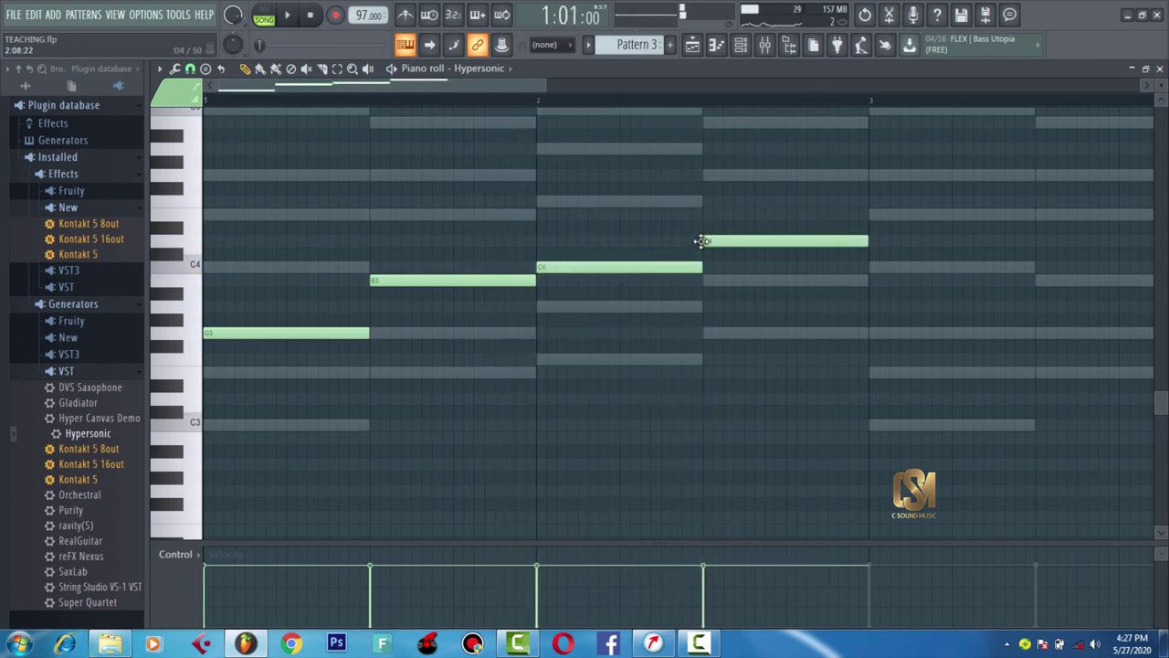
# - Clear all the bass notes, add a C4 note at the start of bar 1, shorten it to about a quarter bar and audition it
pyautogui.hotkey('ctrl', 'a')
pyautogui.press('Delete')
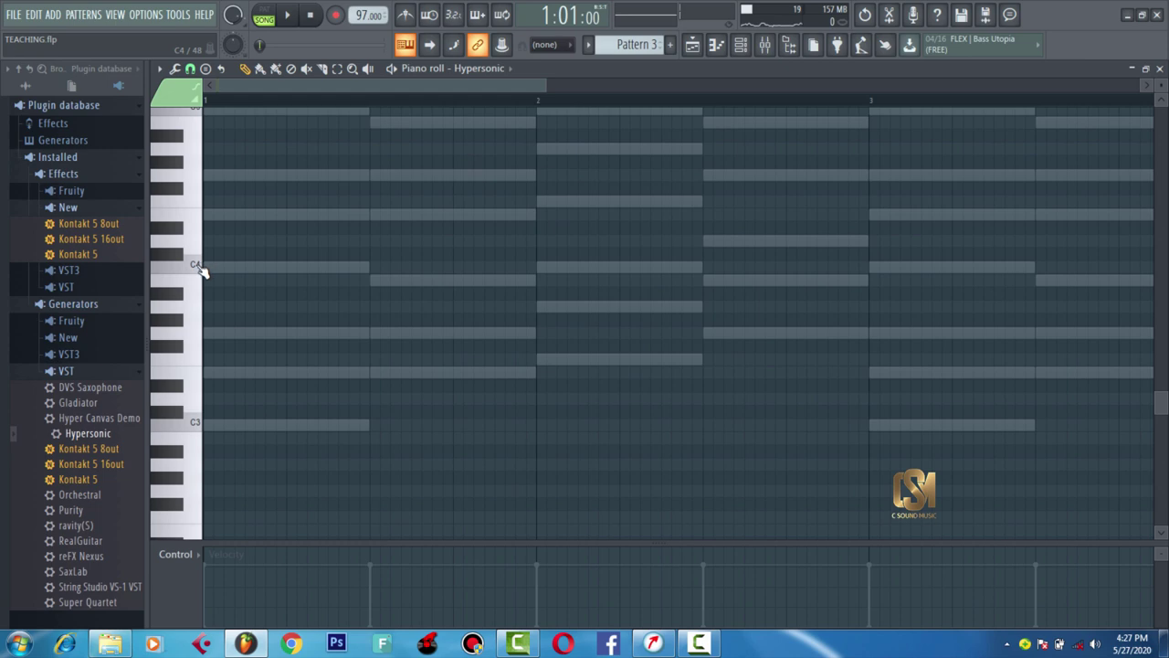
pyautogui.click(219, 270)
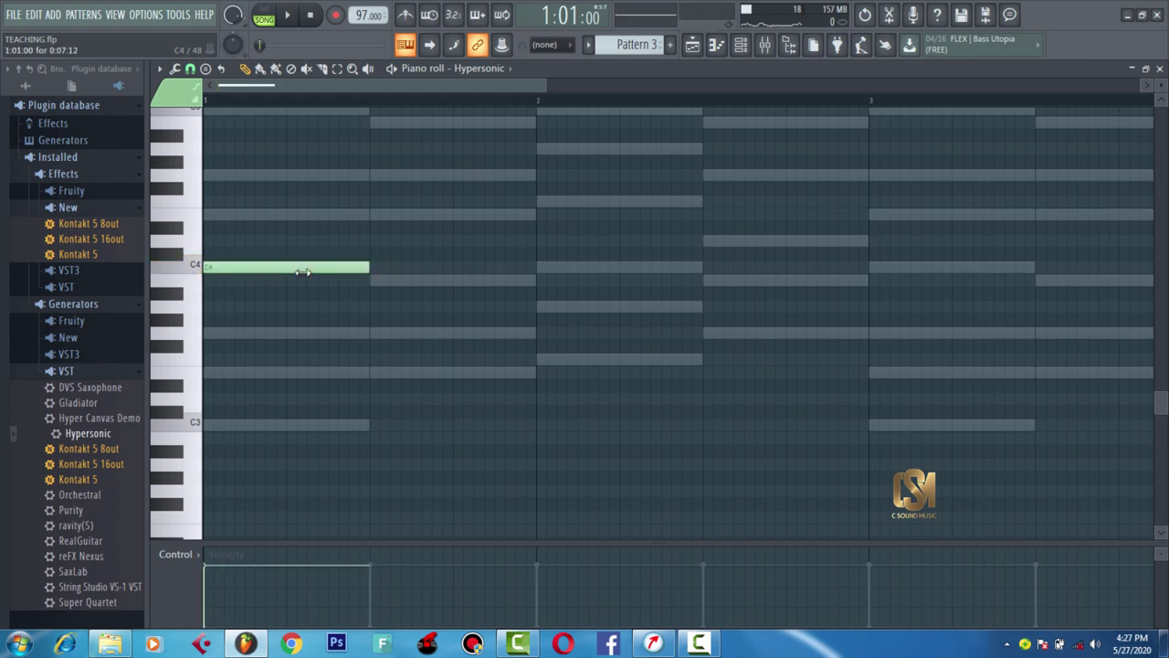
pyautogui.moveTo(302, 272); pyautogui.dragTo(260, 276)
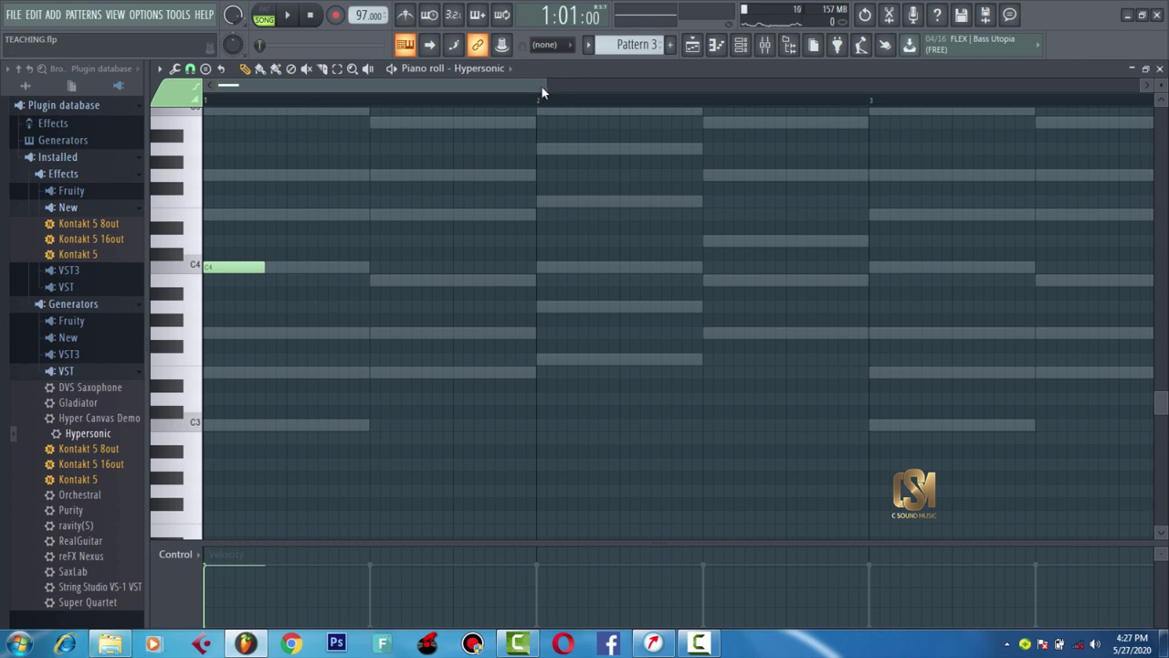
pyautogui.moveTo(542, 87); pyautogui.dragTo(646, 80)
pyautogui.press('space')
pyautogui.press('space')
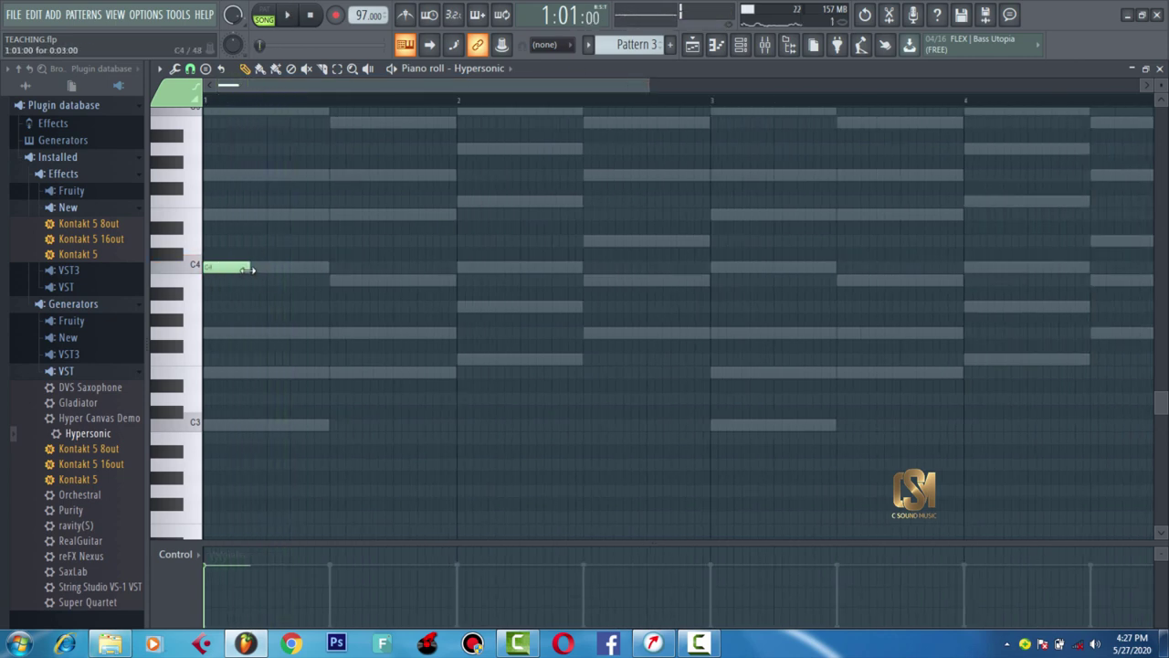
# - Add quarter-bar bass notes B3 at mid-bar 1, C4 at bar 2 and D4 at mid-bar 2, and play them with the song
pyautogui.click(335, 281)
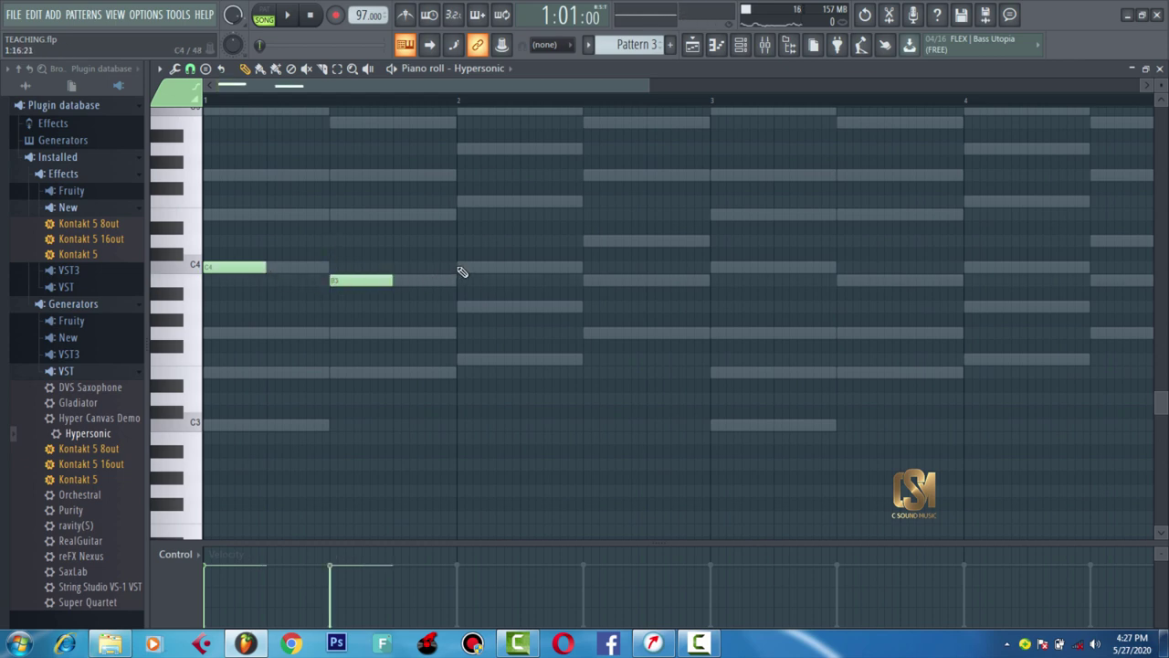
pyautogui.click(461, 267)
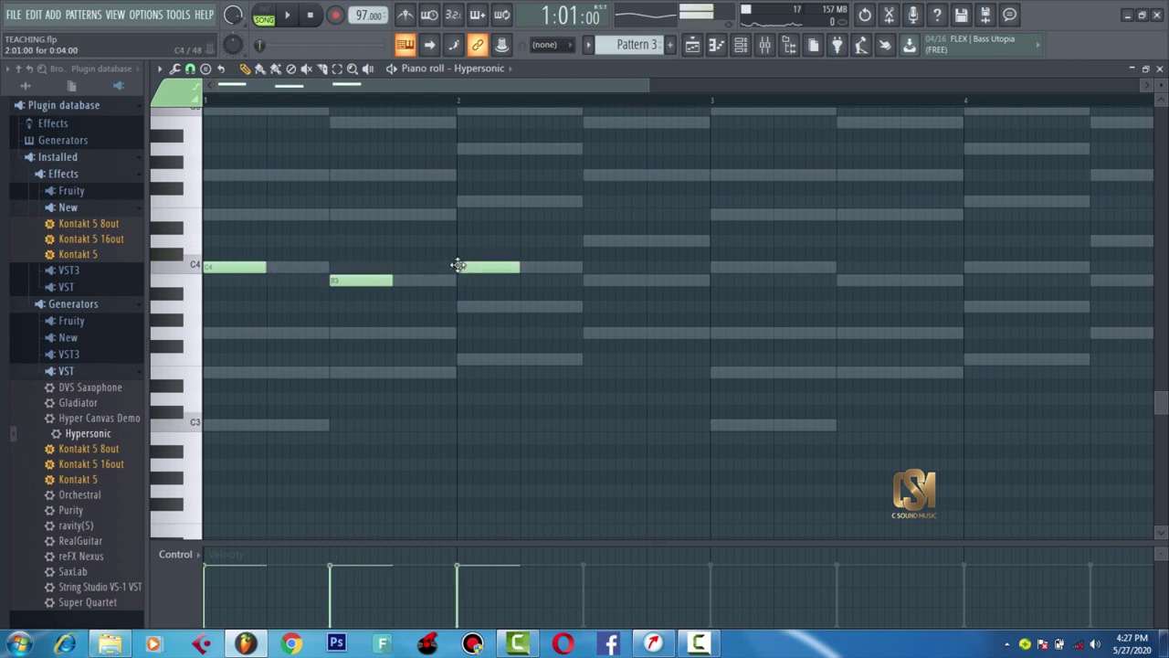
pyautogui.click(583, 242)
pyautogui.moveTo(588, 242); pyautogui.dragTo(592, 242)
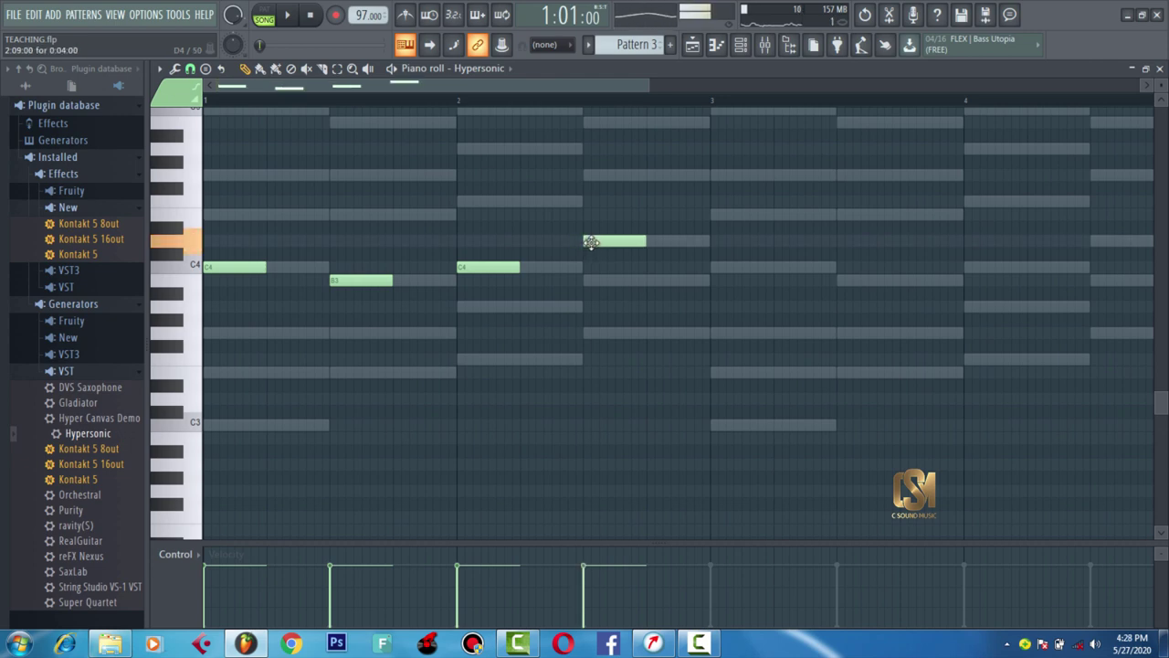
pyautogui.press('space')
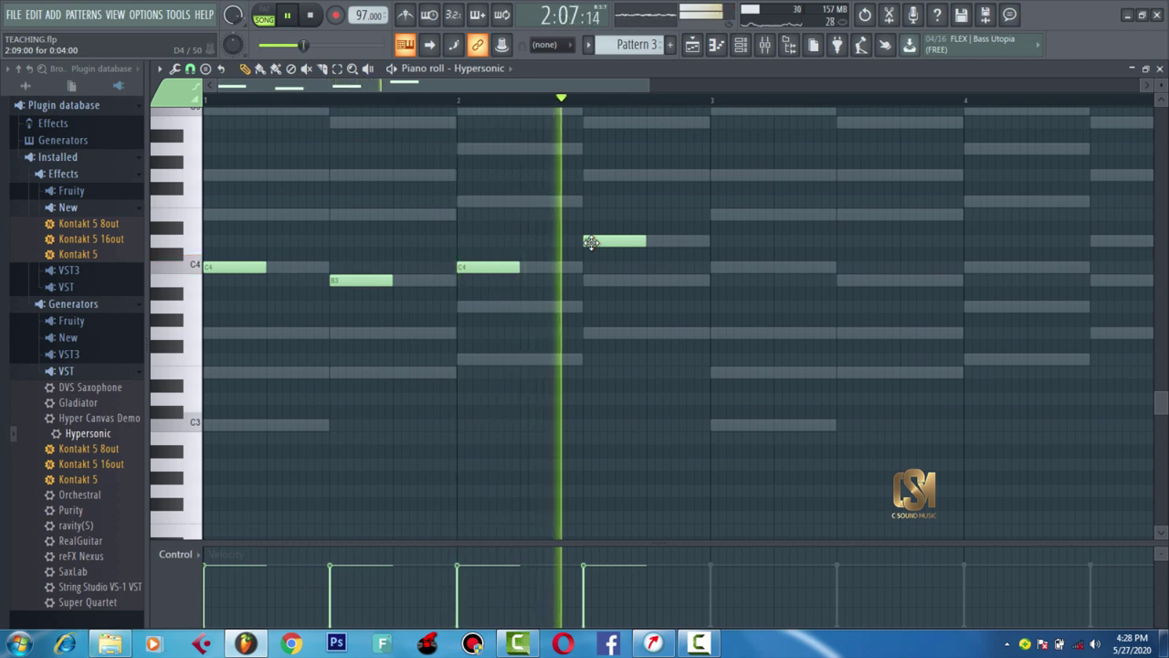
pyautogui.press('space')
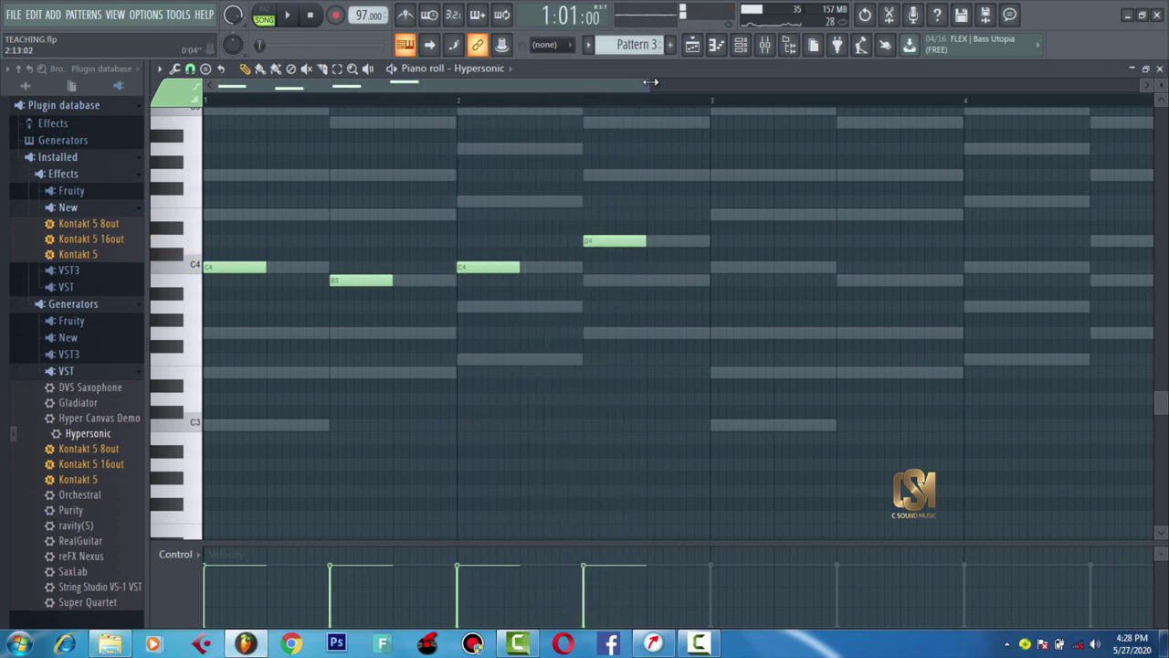
# - Add a G4 note at step 4 of bar 1, shorten the opening C4 to three steps and the G4 to one step
pyautogui.moveTo(651, 83); pyautogui.dragTo(511, 83)
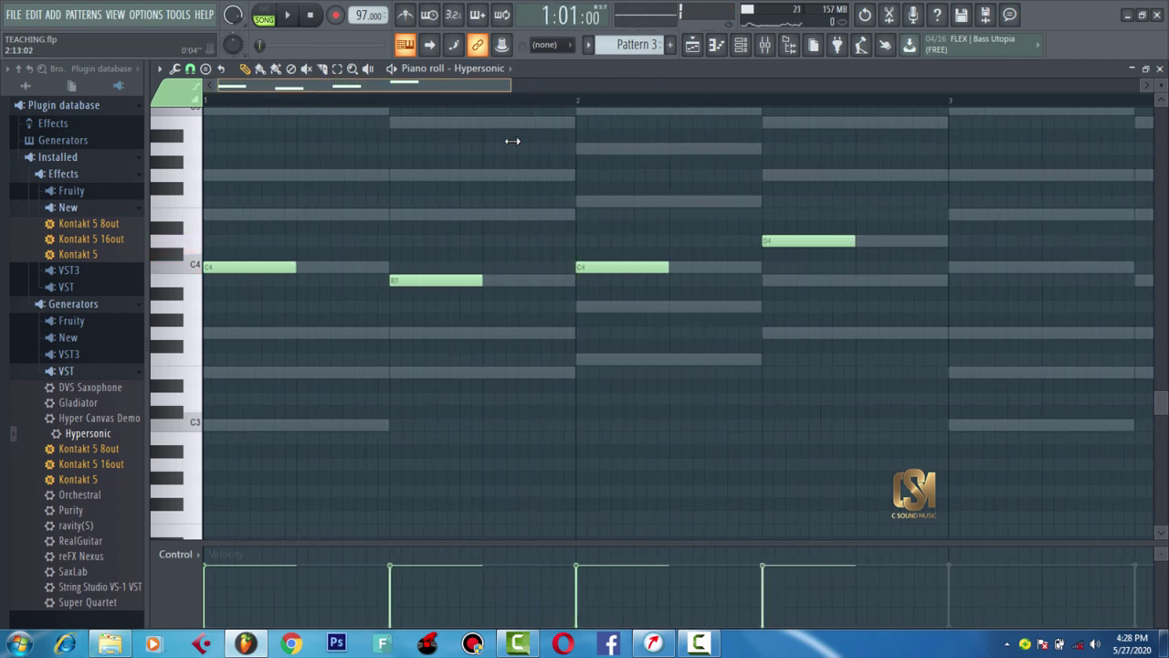
pyautogui.click(265, 175)
pyautogui.moveTo(269, 174); pyautogui.dragTo(279, 177)
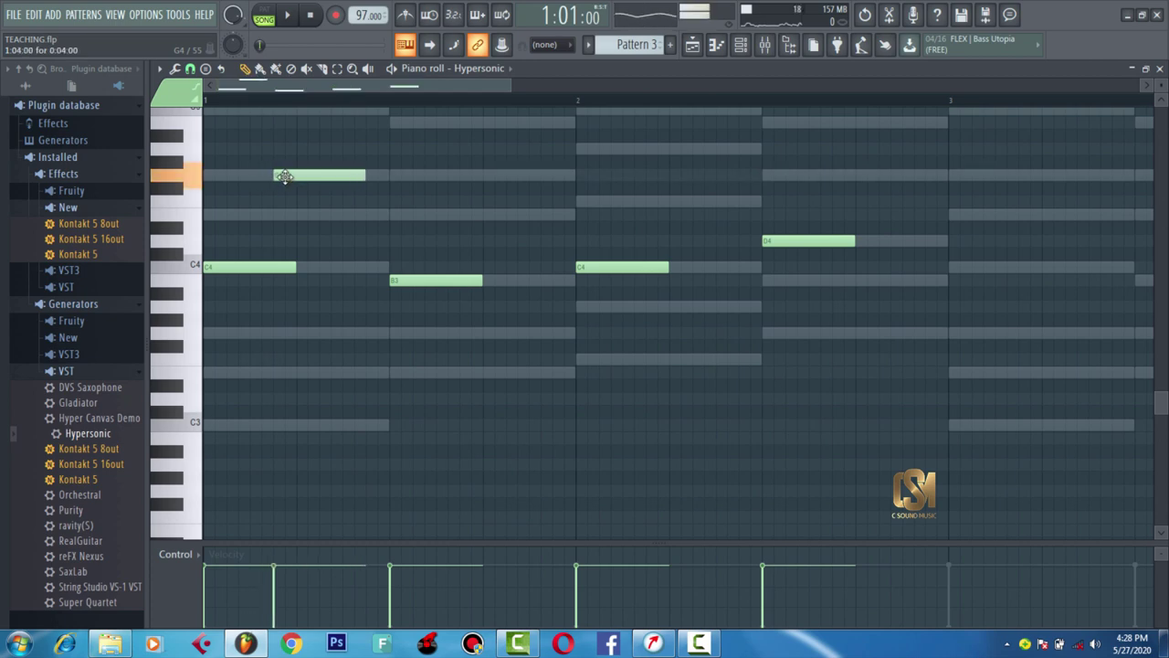
pyautogui.press('space')
pyautogui.press('space')
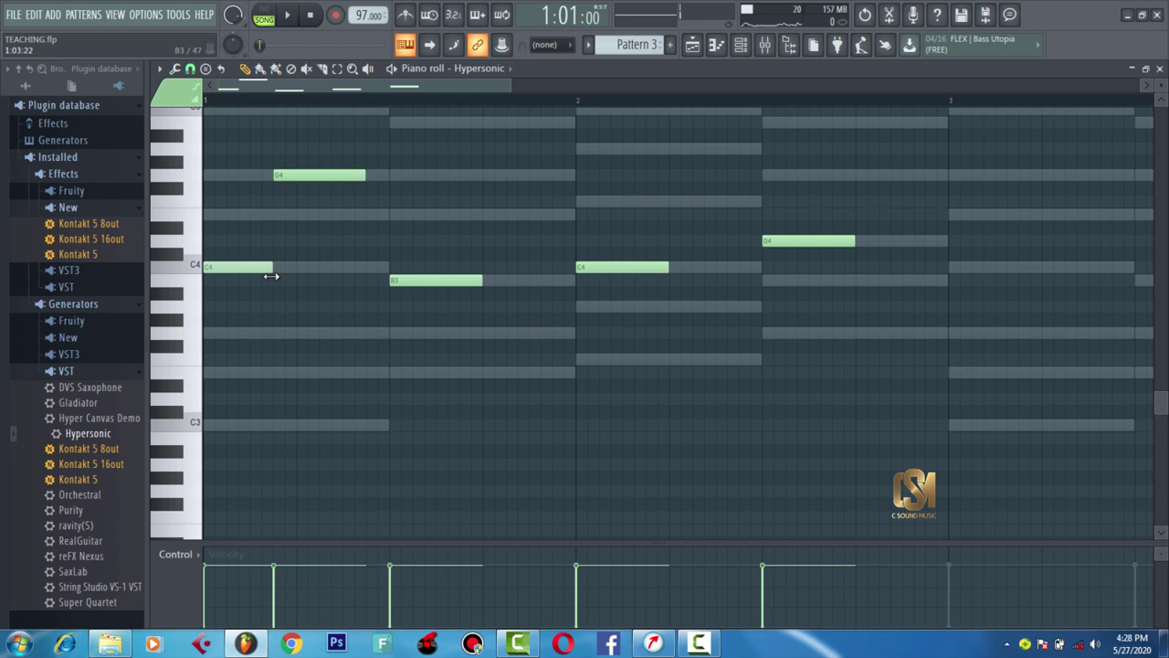
pyautogui.moveTo(359, 179); pyautogui.dragTo(295, 186)
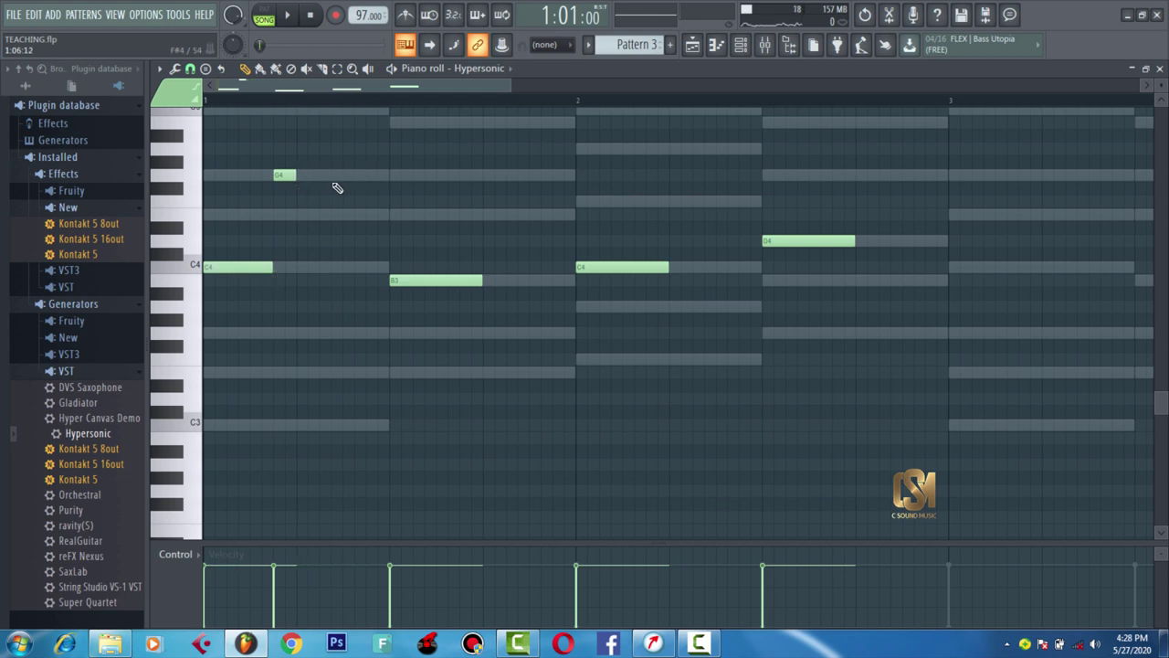
# - Add a two-step G4 note at step 7 of bar 1, raise it to C5 and audition both versions with the song
pyautogui.click(357, 176)
pyautogui.moveTo(382, 175); pyautogui.dragTo(388, 176)
pyautogui.press('space')
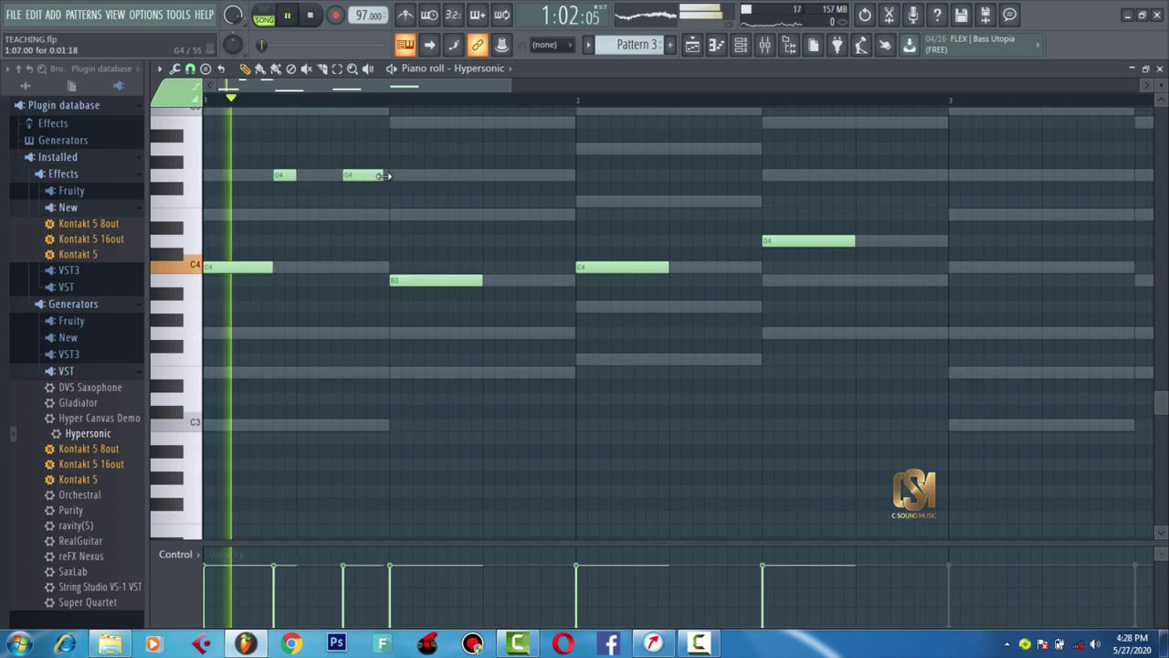
pyautogui.press('space')
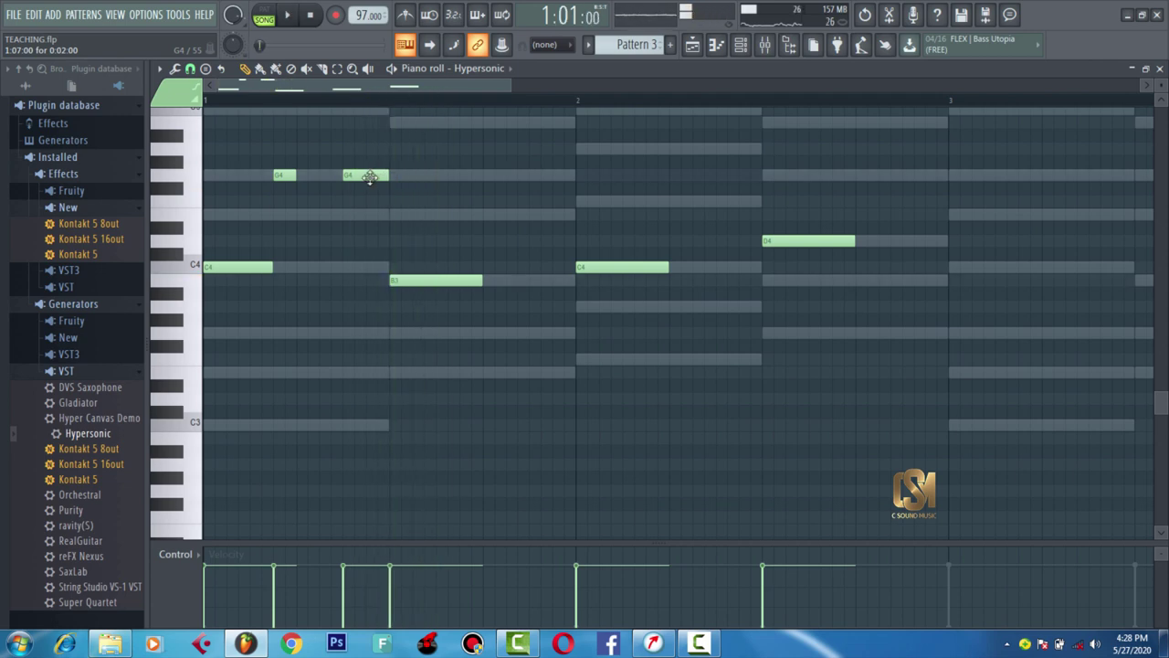
pyautogui.moveTo(370, 178); pyautogui.dragTo(366, 147)
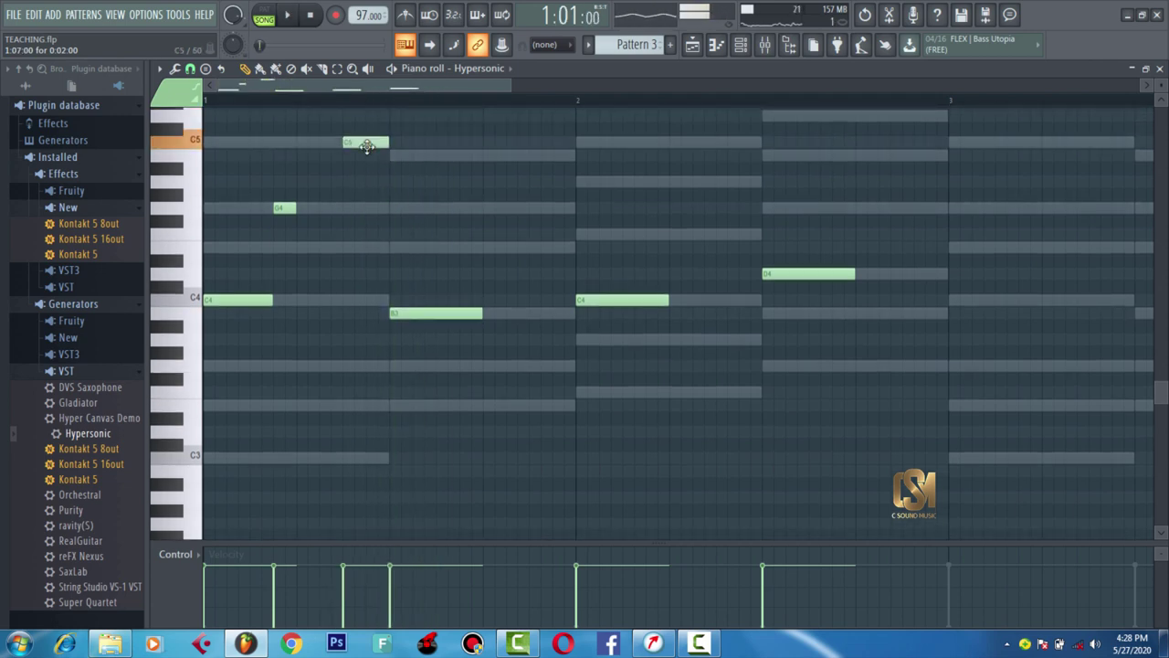
pyautogui.press('space')
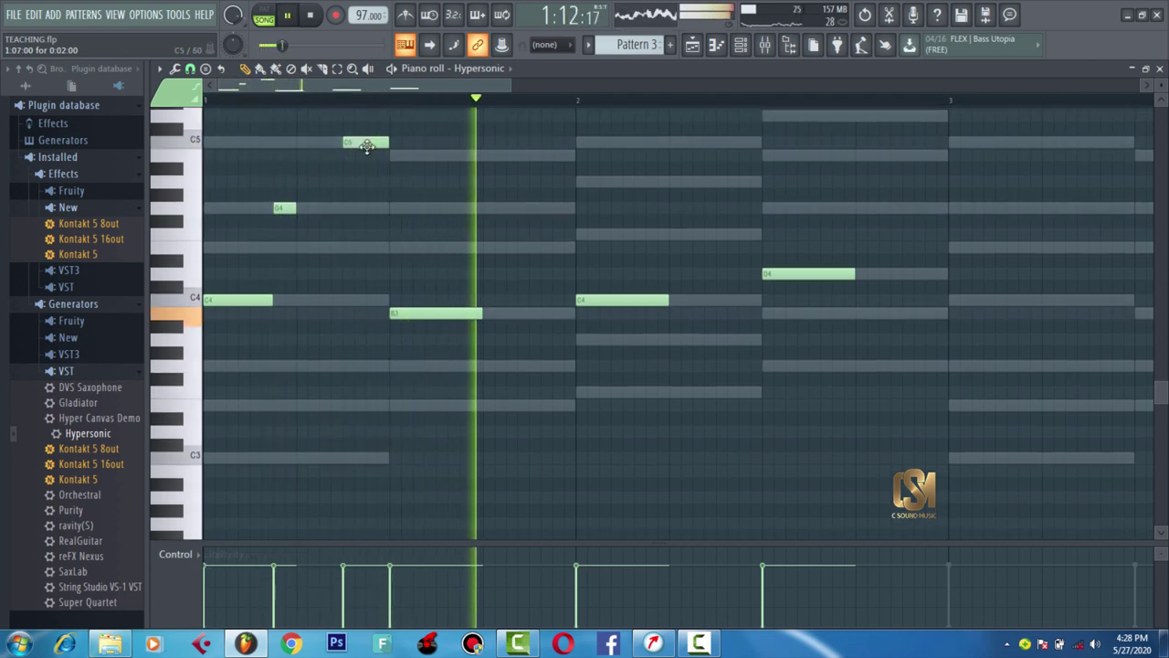
pyautogui.press('space')
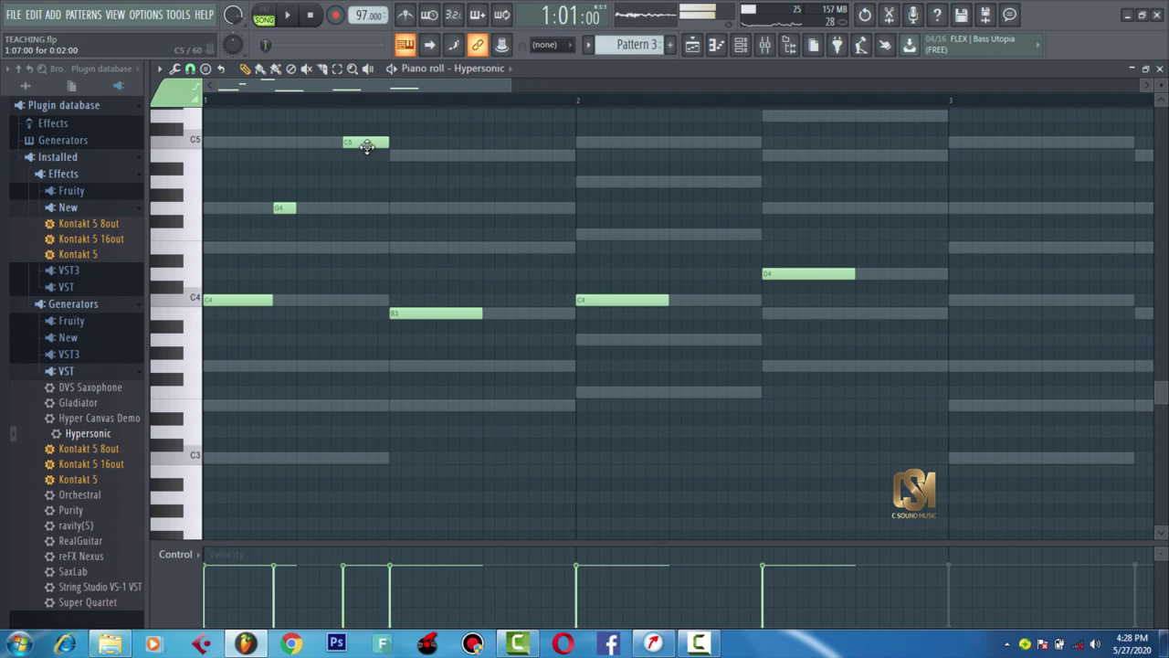
# - Delete the B3 note at mid-bar 1 and replay the song from the start to hear the bass phrase
pyautogui.rightClick(403, 314)
pyautogui.press('space')
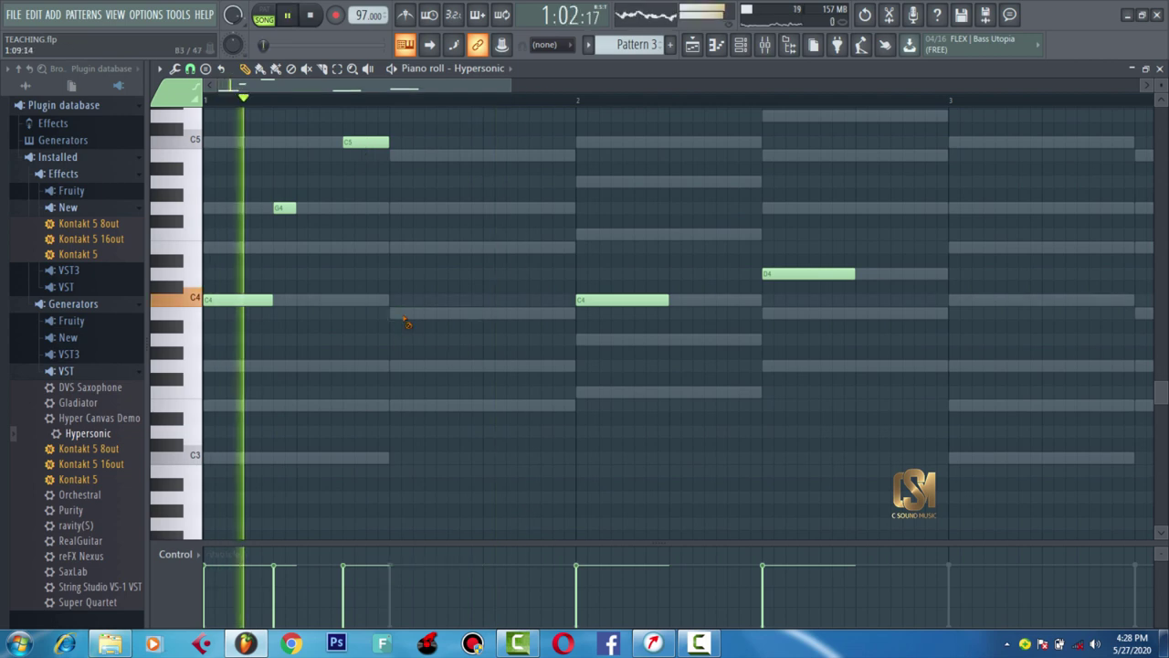
pyautogui.press('space')
pyautogui.press('space')
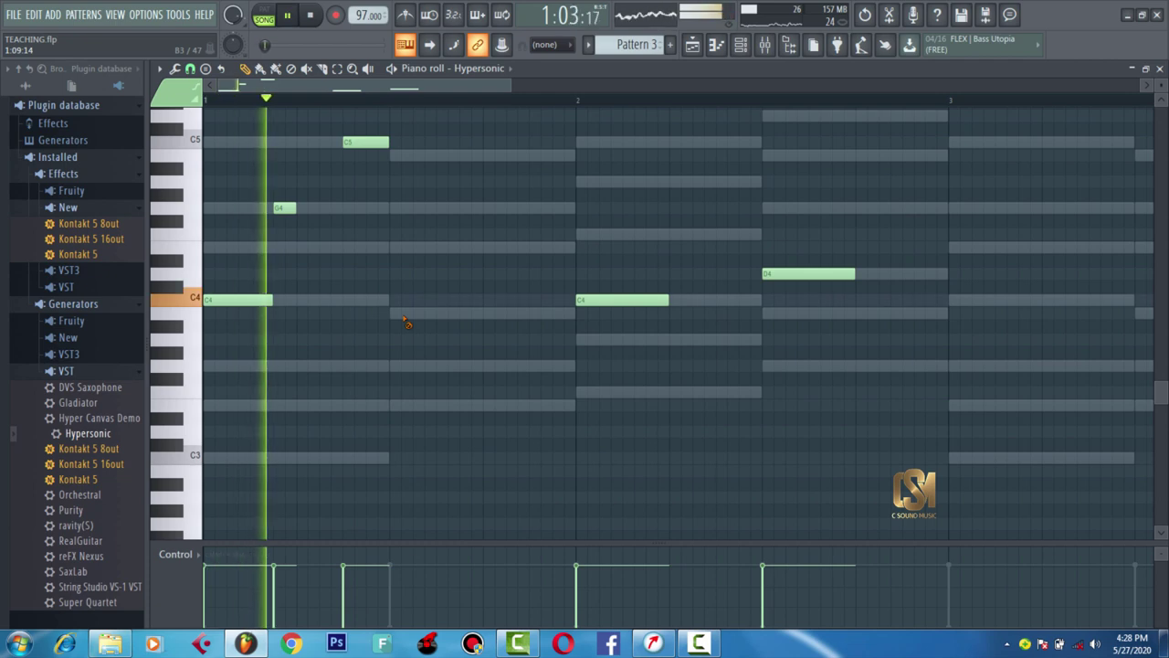
# - Add a two-step E4 note at step 11 and a two-step G4 note at step 15 of bar 1, auditioning the melody
pyautogui.press('space')
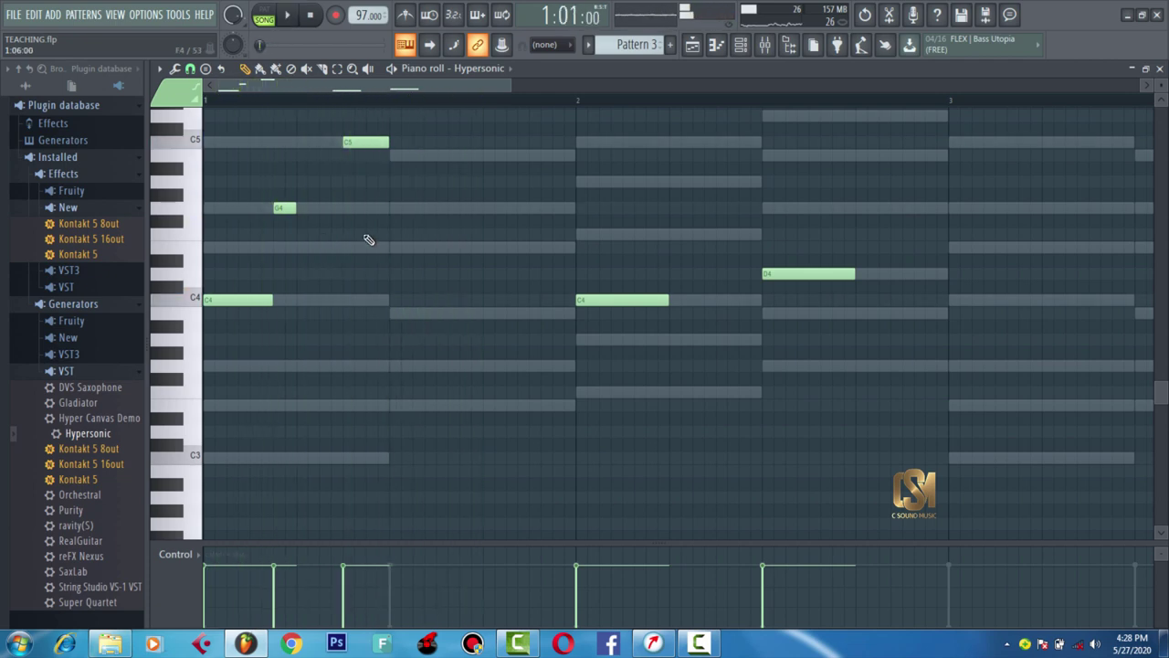
pyautogui.click(437, 248)
pyautogui.press('space')
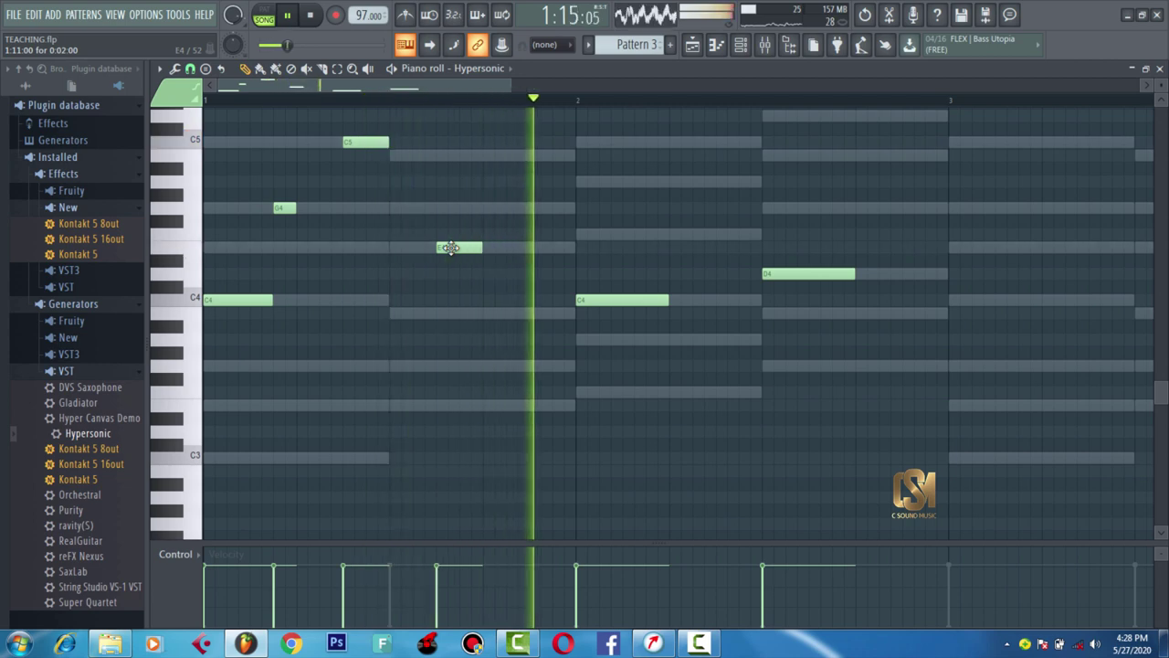
pyautogui.press('space')
pyautogui.press('space')
pyautogui.click(531, 208)
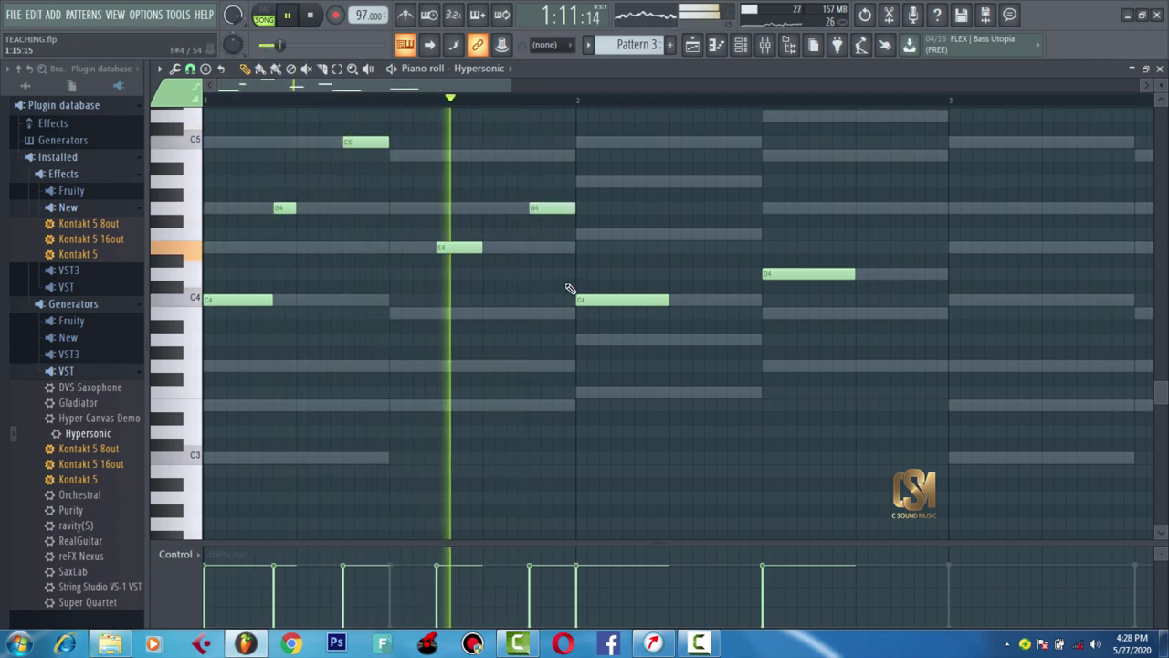
pyautogui.press('space')
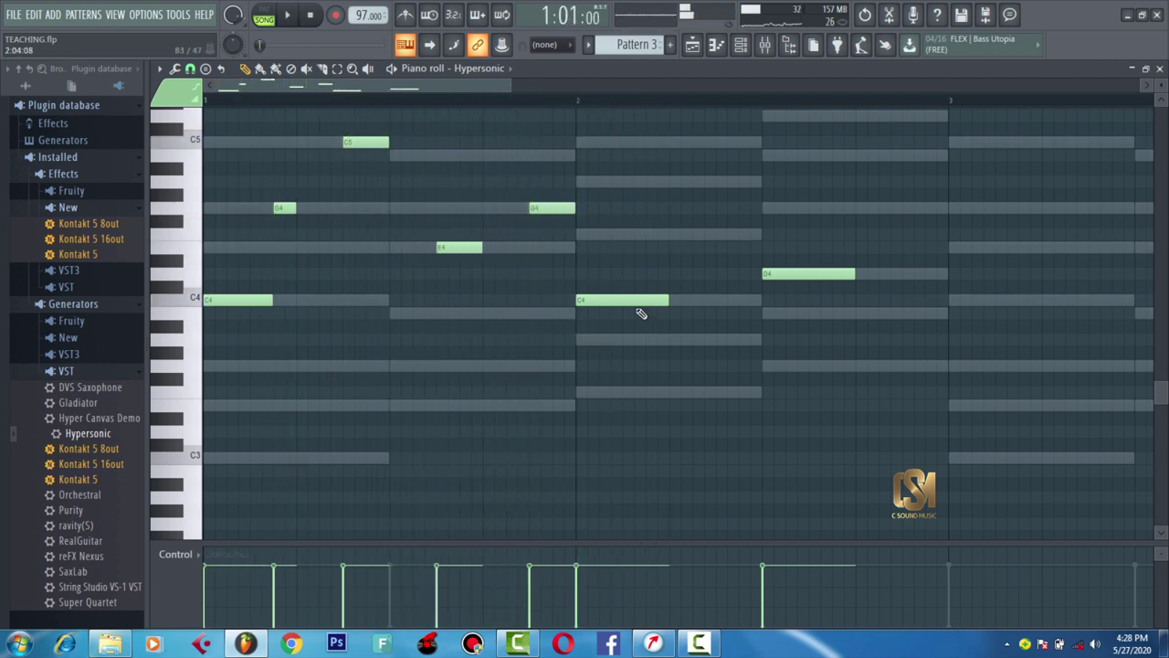
# - Move the opening C4 note of bar 2 up to F4 and play the melody back
pyautogui.moveTo(608, 301); pyautogui.dragTo(608, 235)
pyautogui.press('space')
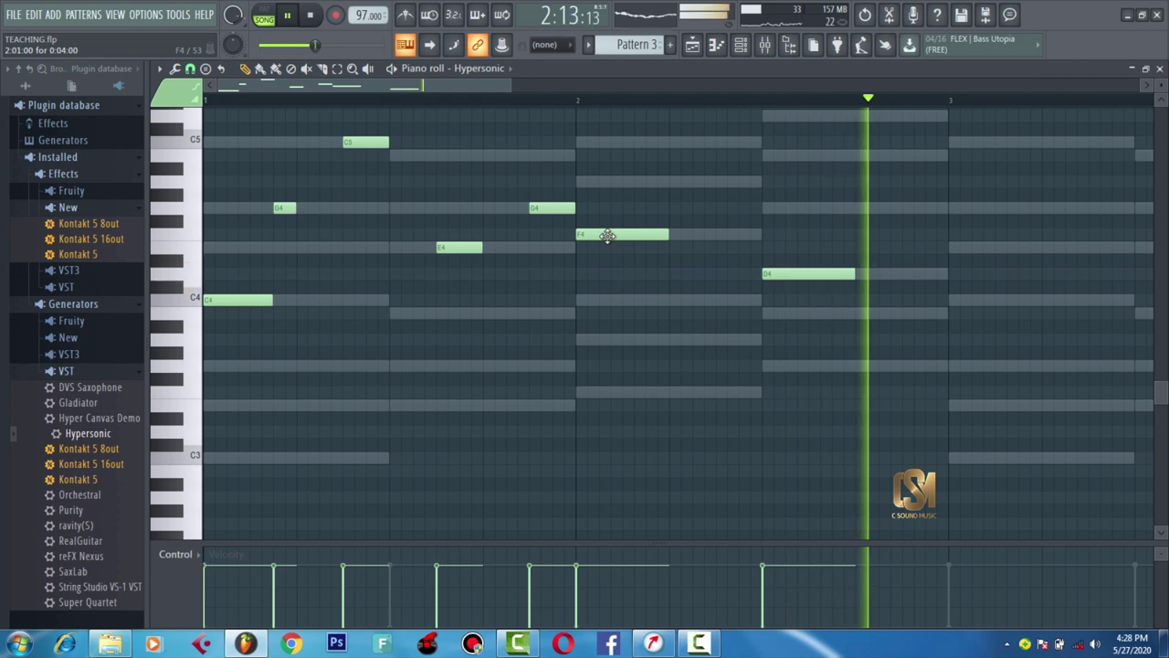
pyautogui.press('space')
# - Shorten bar 2's F4 note to two steps and add two-step A4 notes at steps 3 and 7, with playback
pyautogui.click(682, 186)
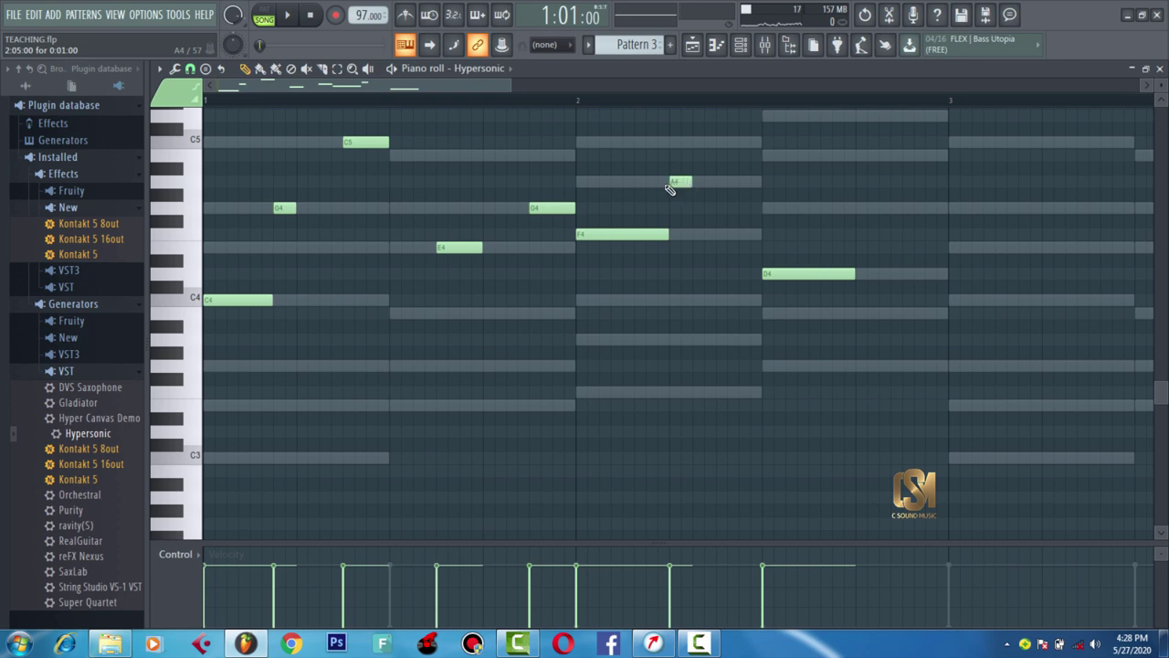
pyautogui.moveTo(681, 183); pyautogui.dragTo(636, 185)
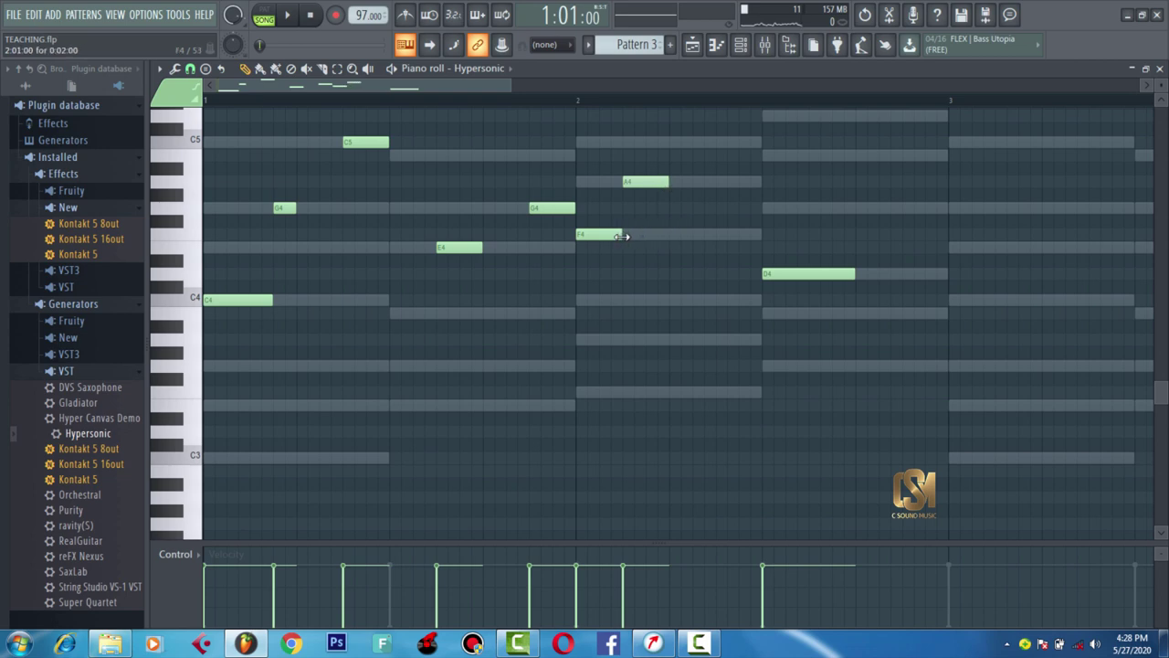
pyautogui.click(722, 181)
pyautogui.press('space')
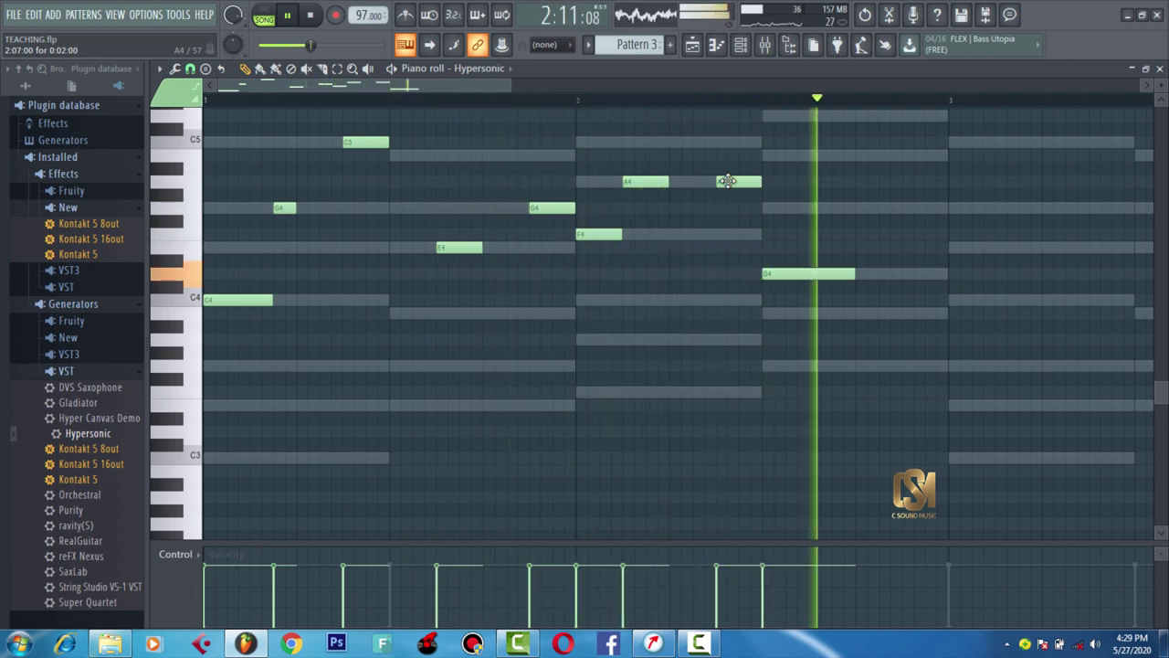
pyautogui.press('space')
# - Lengthen bar 2's F4 note to three steps and start the first A4 at step 4 with a one-step length
pyautogui.moveTo(629, 183); pyautogui.dragTo(656, 183)
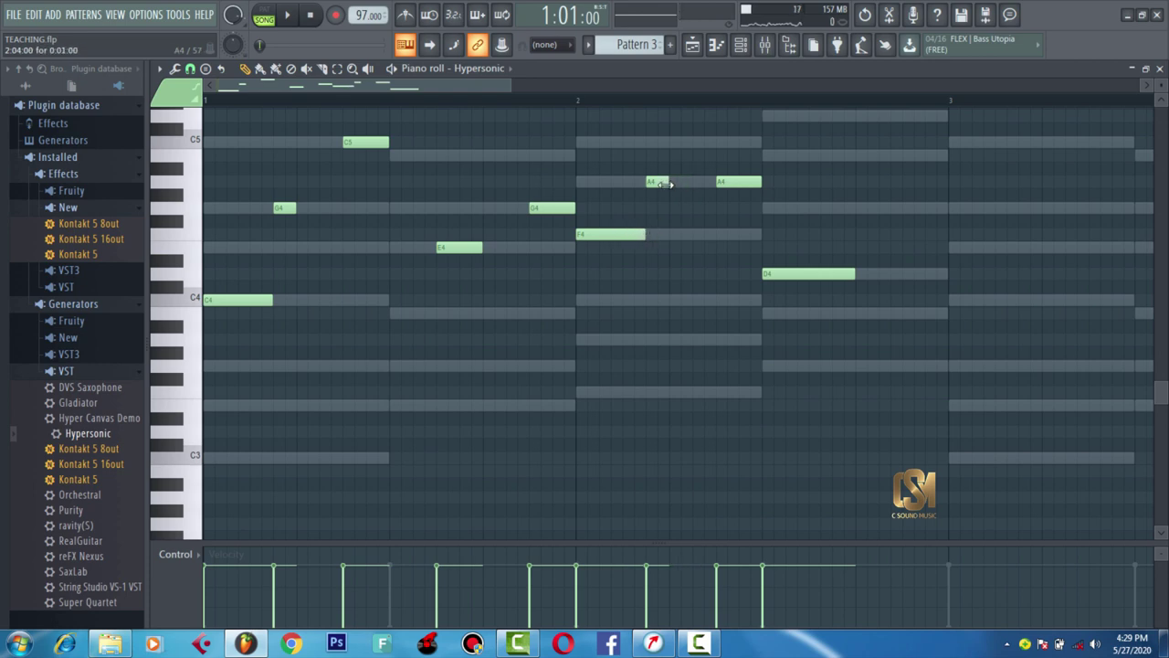
pyautogui.press('space')
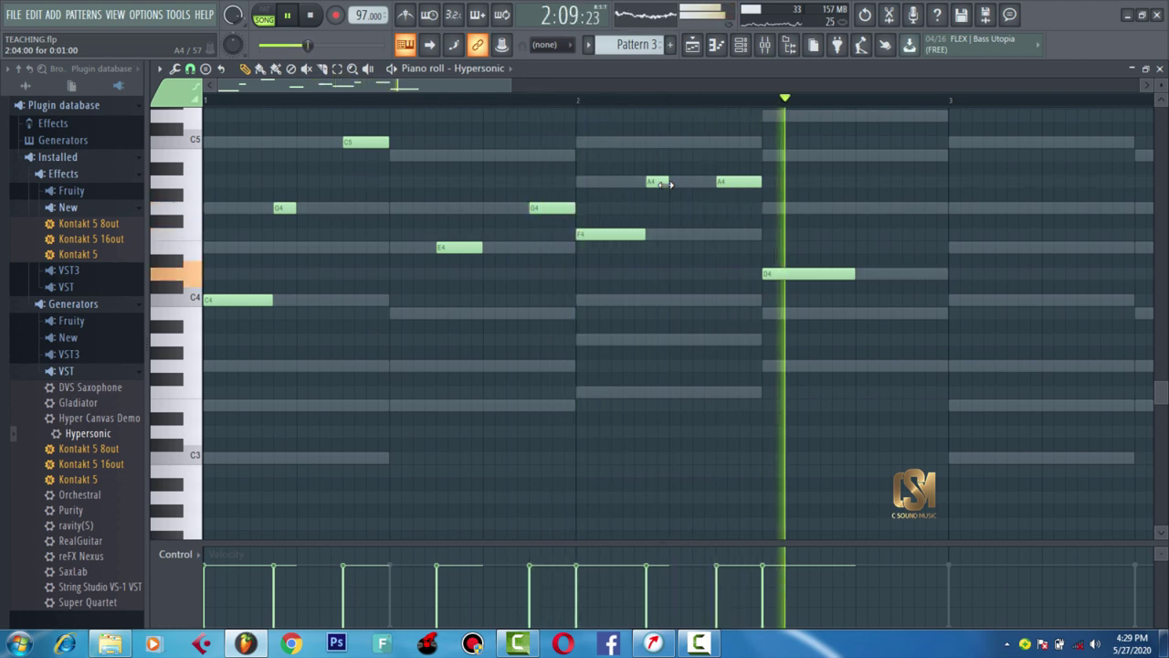
pyautogui.press('space')
# - Finish bar 2 by shortening the D4 note to 1.5 steps and adding two-step G4 and B4 notes at steps 11 and 15
pyautogui.press('space')
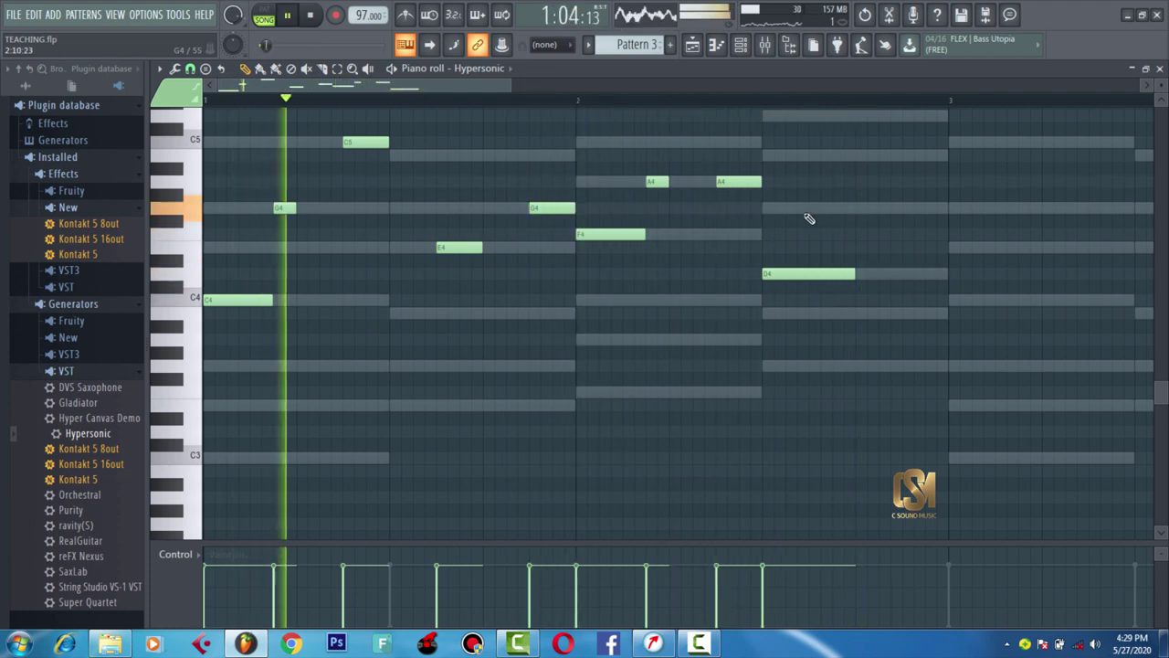
pyautogui.click(809, 212)
pyautogui.moveTo(853, 272); pyautogui.dragTo(801, 273)
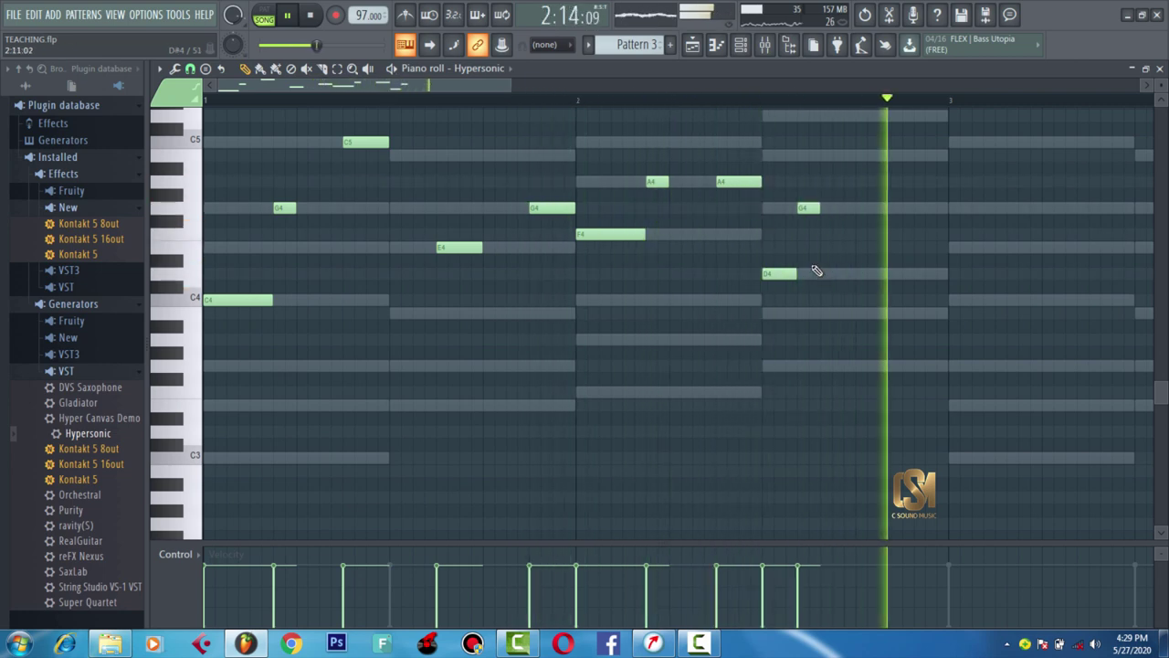
pyautogui.moveTo(809, 212)
pyautogui.mouseDown()
pyautogui.moveTo(847, 209)
pyautogui.moveTo(822, 207)
pyautogui.moveTo(831, 209)
pyautogui.mouseUp()
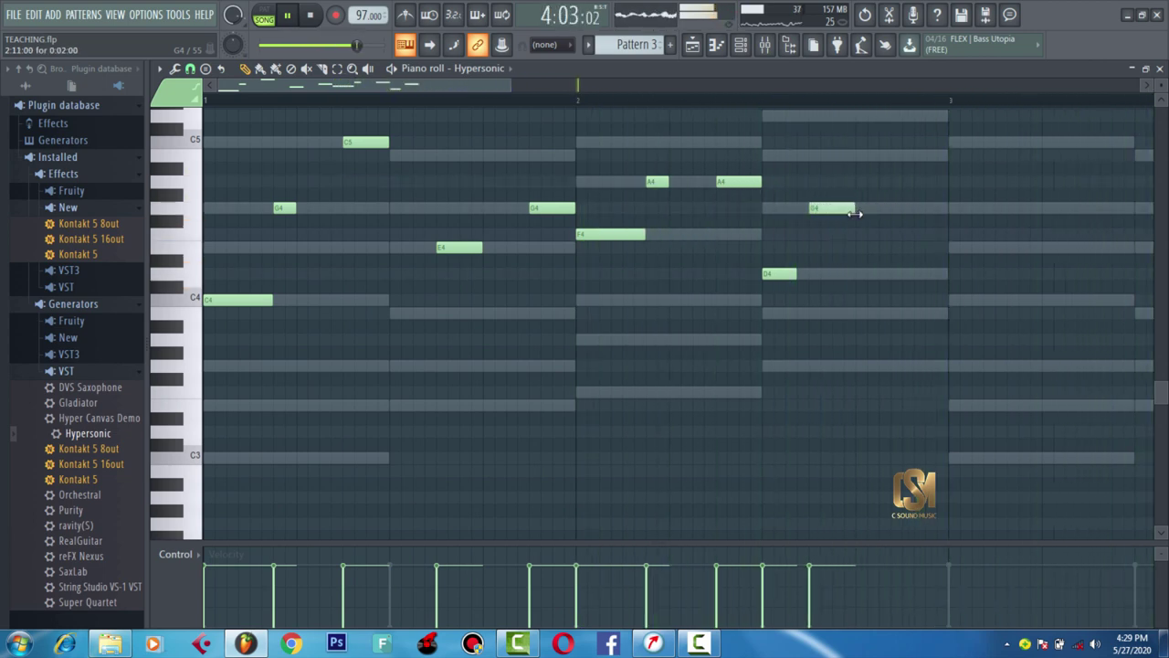
pyautogui.click(902, 157)
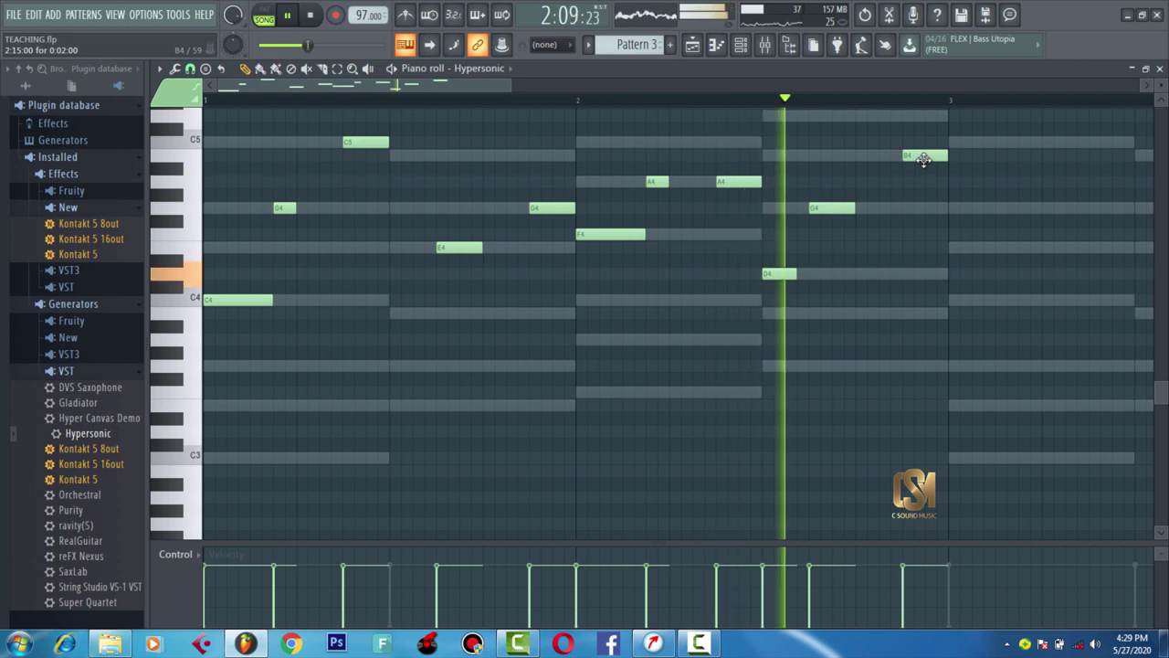
pyautogui.press('space')
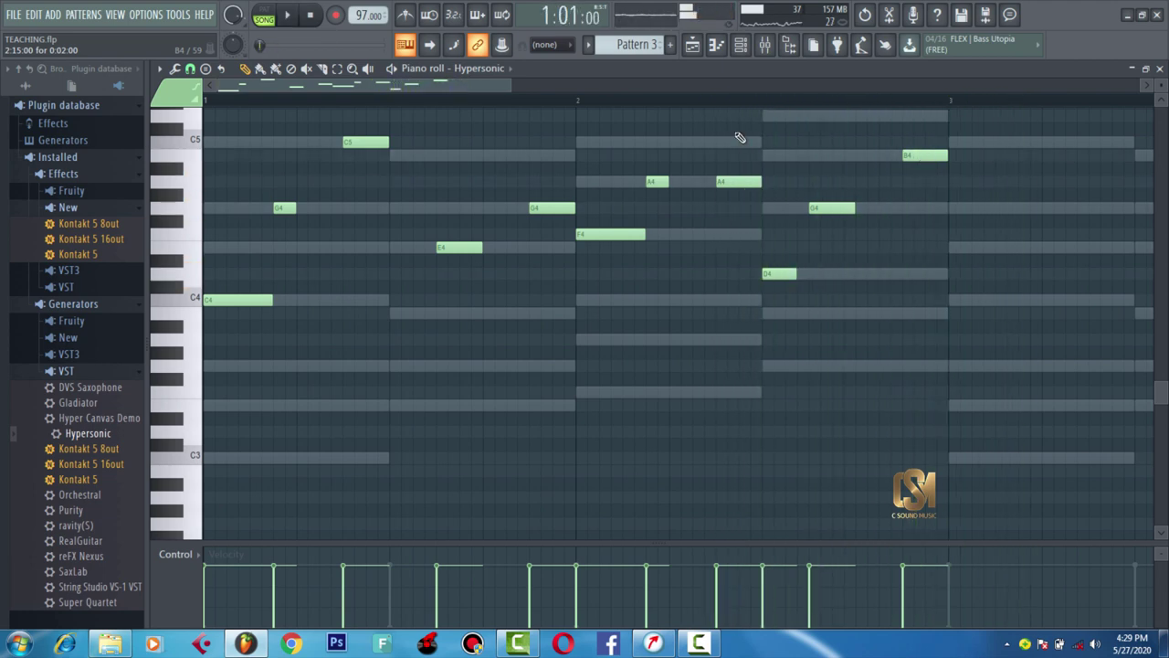
# - Move the first G4 note of bar 1 one step earlier, to step 3, and audition the change
pyautogui.moveTo(284, 207); pyautogui.dragTo(256, 209)
pyautogui.press('space')
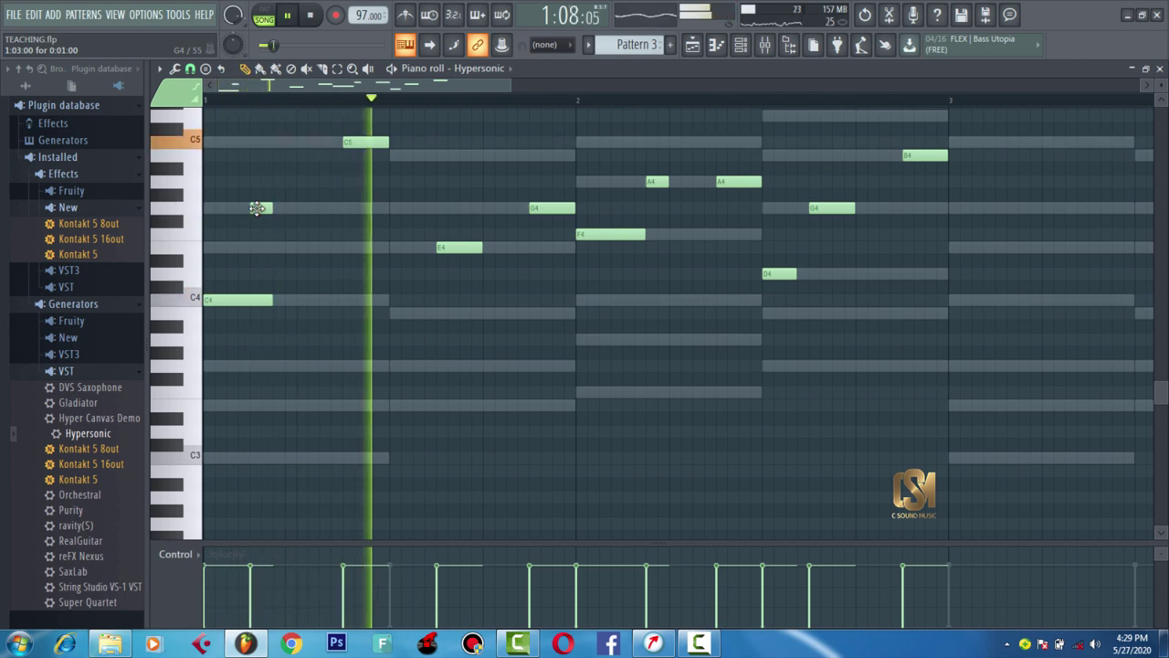
pyautogui.press('space')
pyautogui.press('space')
pyautogui.press('space')
# - Add a one-step note at step 4 of bar 1, pitch it to A4, and audition the phrase
pyautogui.click(272, 155)
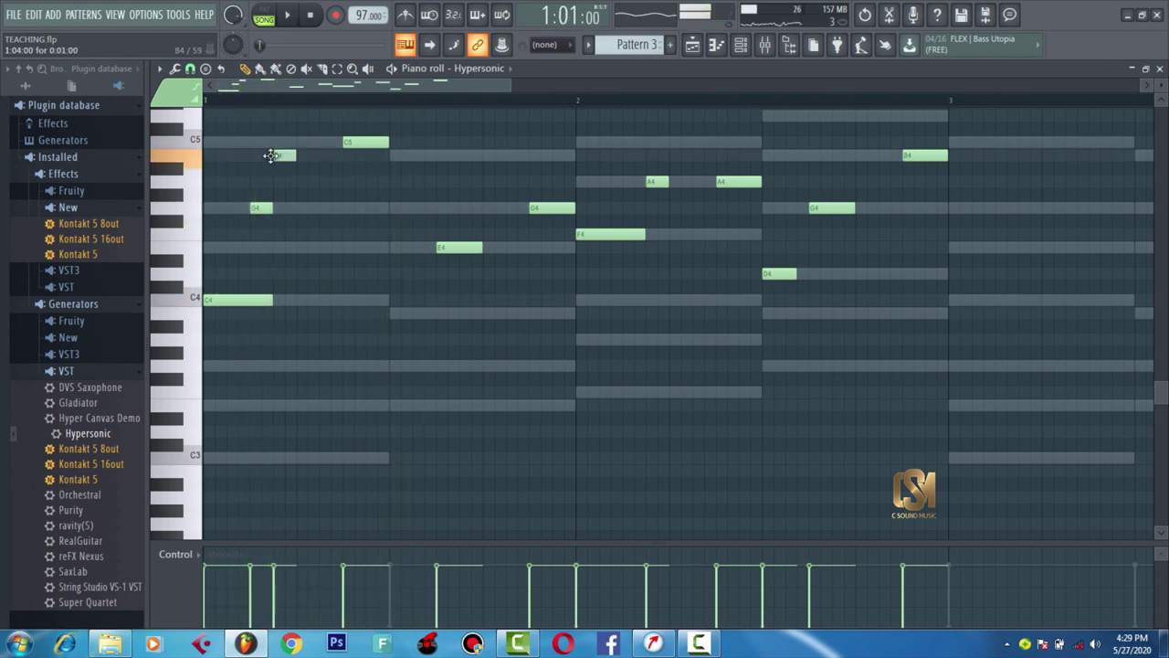
pyautogui.moveTo(276, 154); pyautogui.dragTo(283, 181)
pyautogui.press('space')
pyautogui.press('space')
pyautogui.press('space')
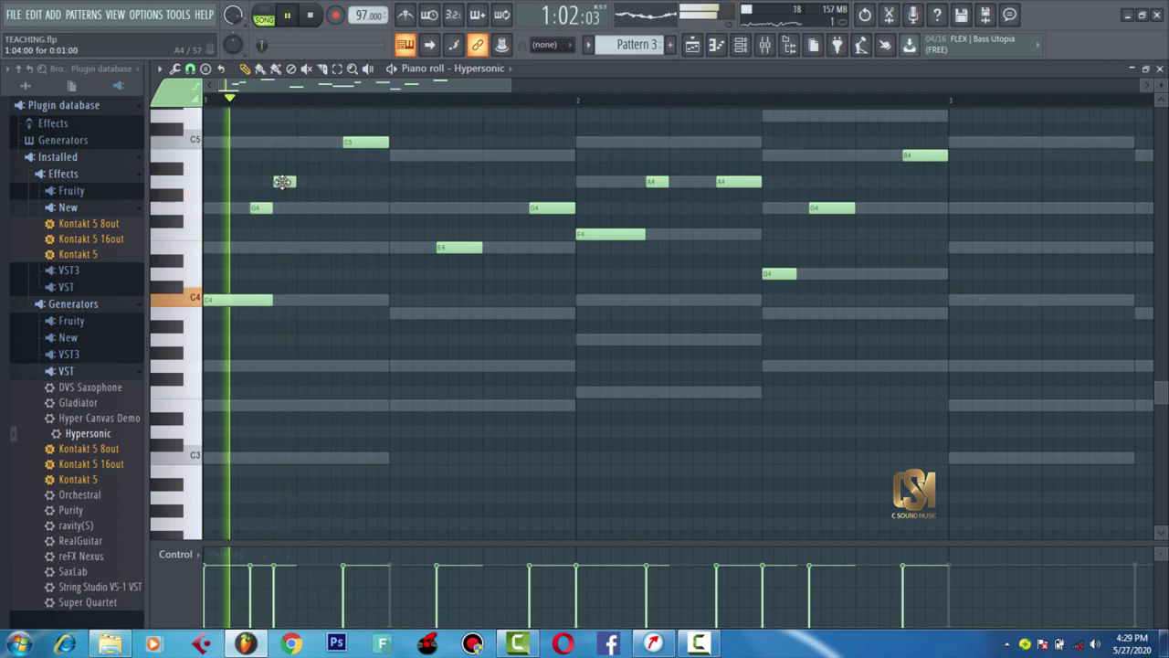
pyautogui.press('space')
pyautogui.press('space')
pyautogui.press('space')
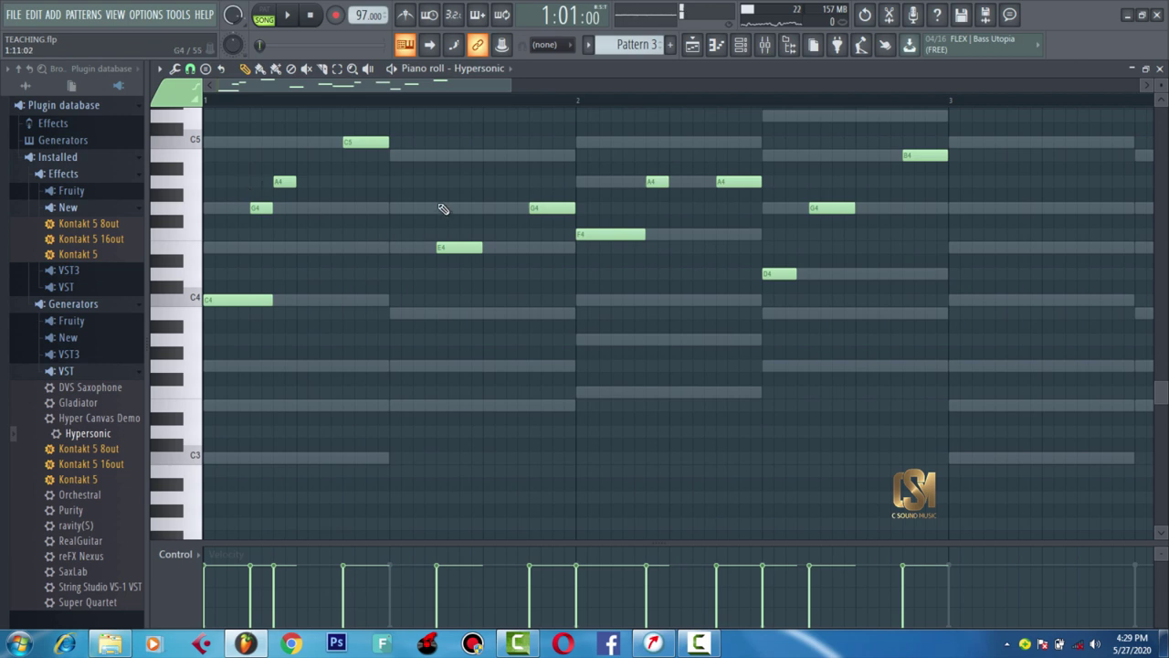
pyautogui.moveTo(581, 186); pyautogui.dragTo(328, 201)
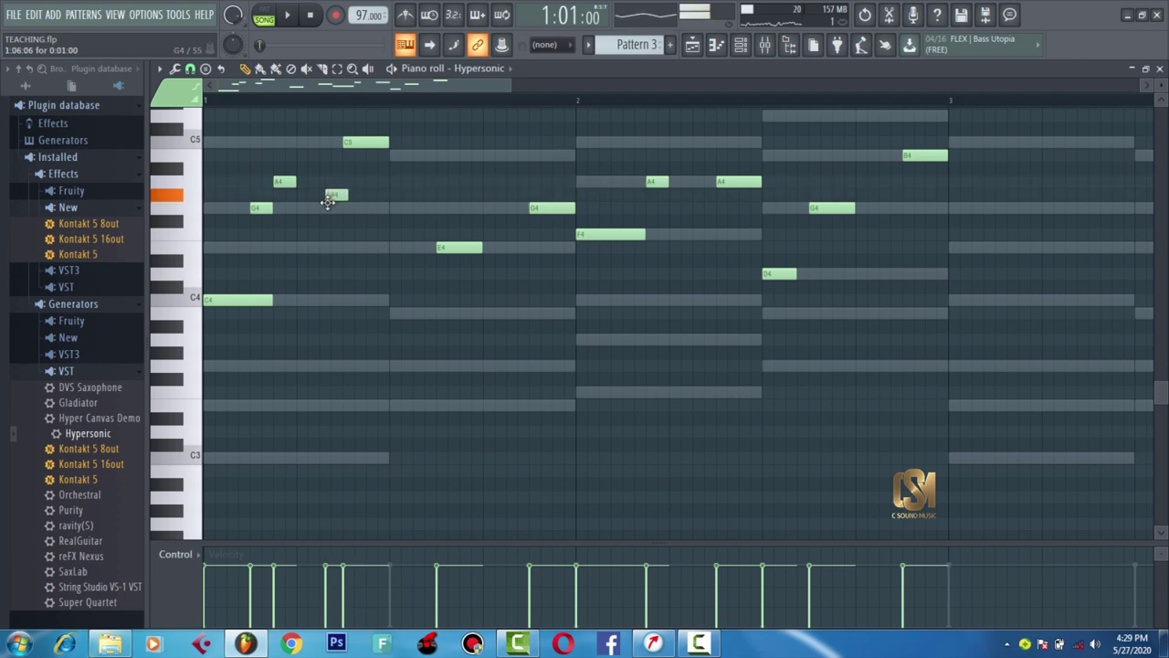
pyautogui.rightClick(337, 196)
pyautogui.press('space')
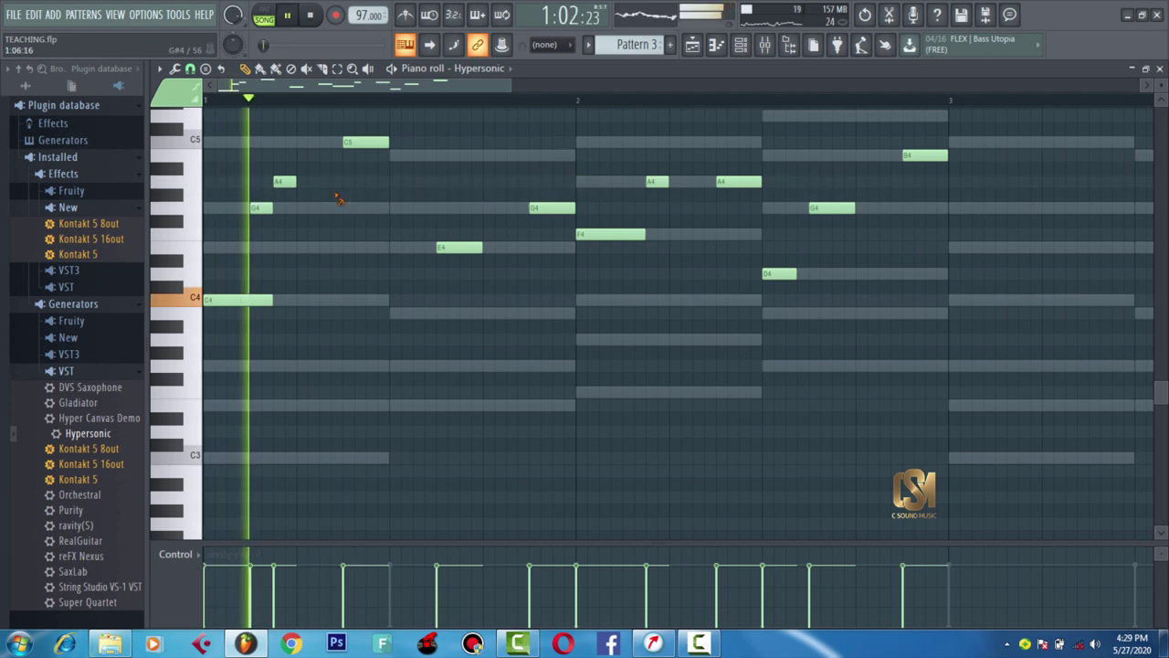
pyautogui.press('space')
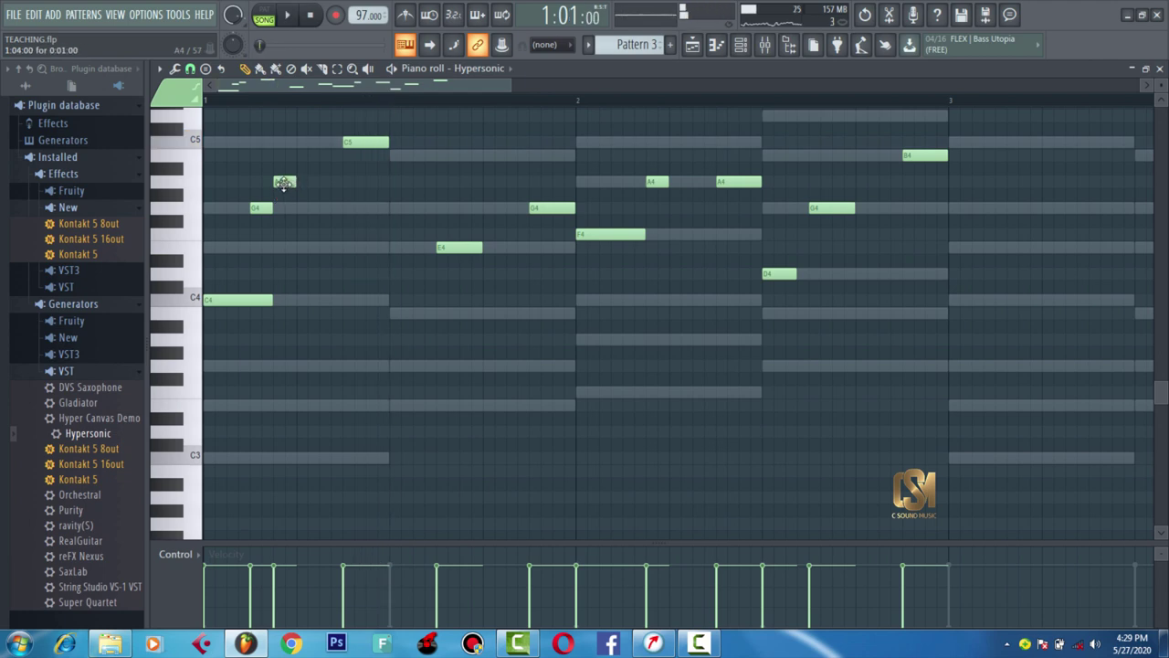
# - Raise the one-step note at step 4 of bar 1 to C5 and play the melody back
pyautogui.moveTo(284, 184); pyautogui.dragTo(283, 141)
pyautogui.press('space')
pyautogui.press('space')
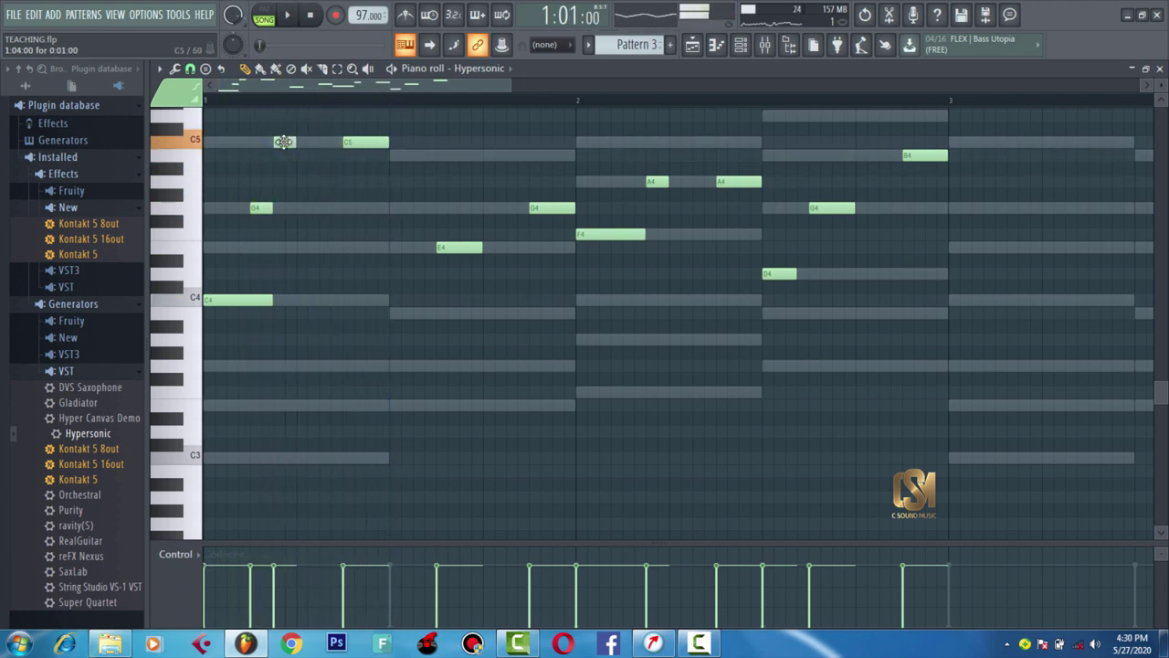
pyautogui.press('space')
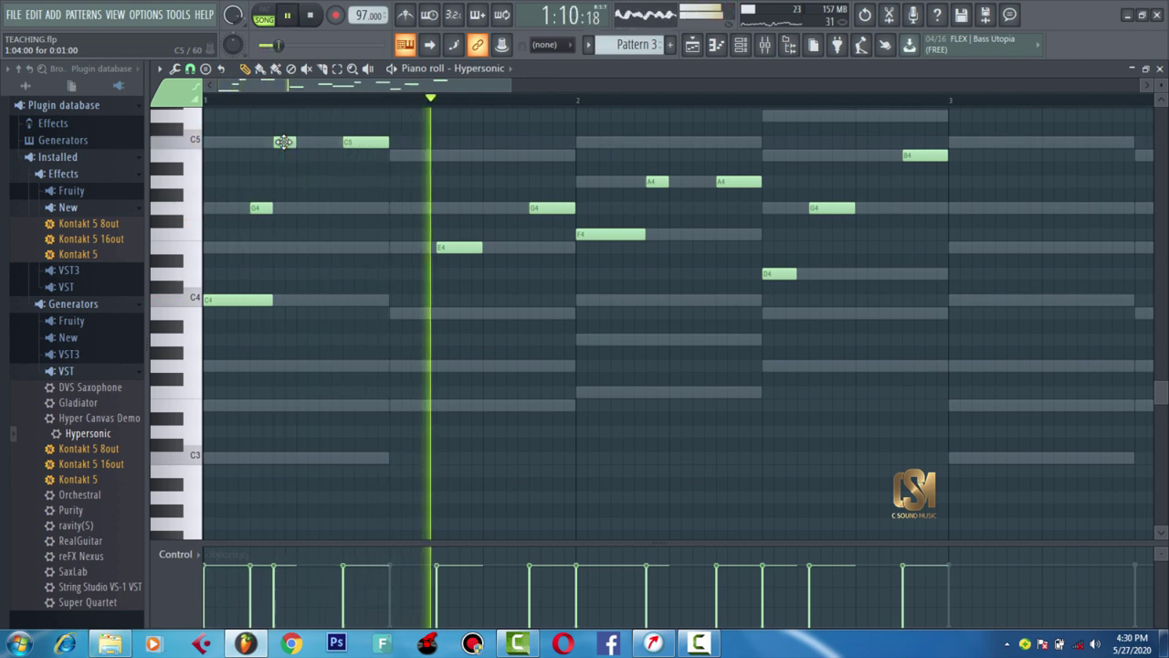
pyautogui.press('space')
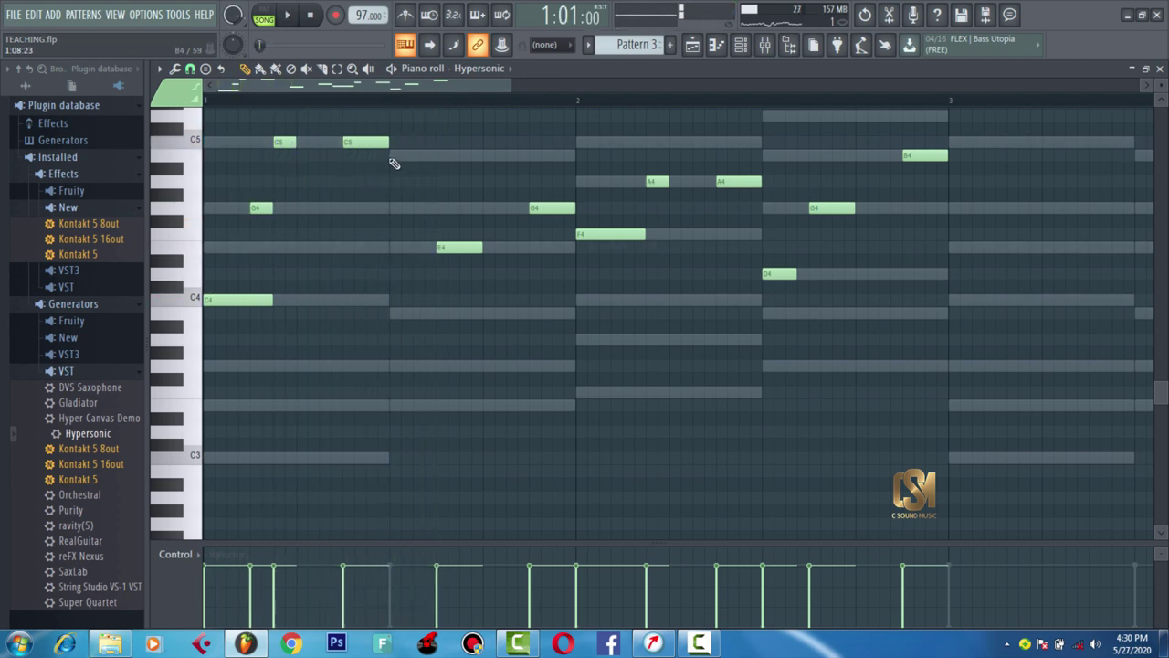
pyautogui.click(391, 156)
pyautogui.press('space')
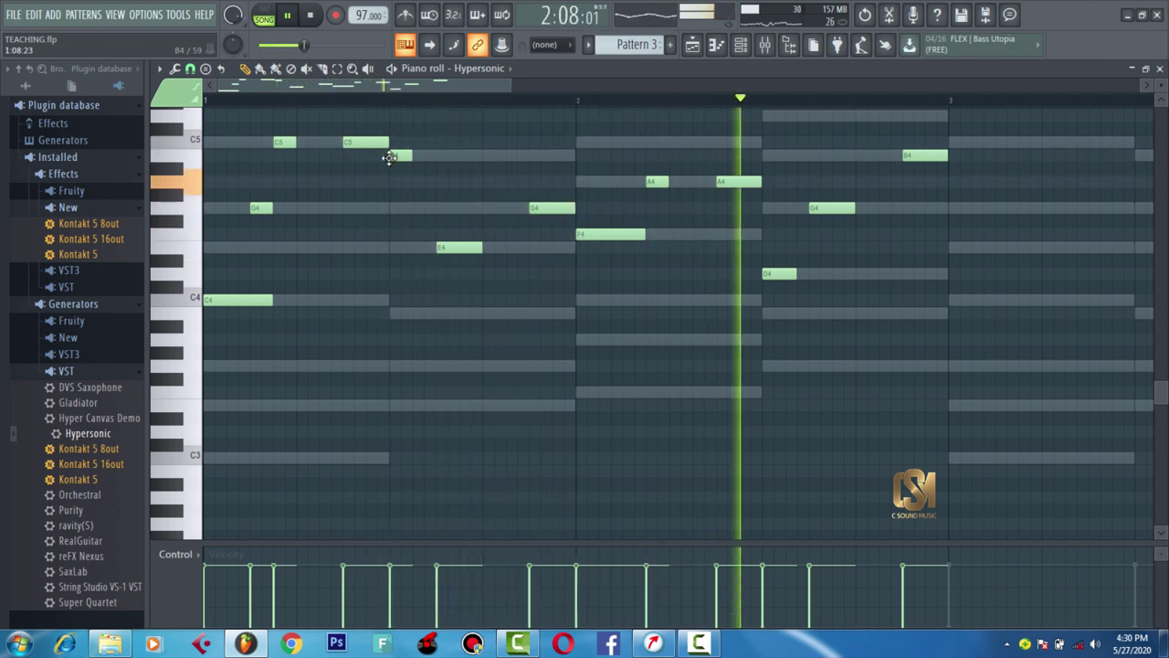
pyautogui.rightClick(393, 156)
pyautogui.press('space')
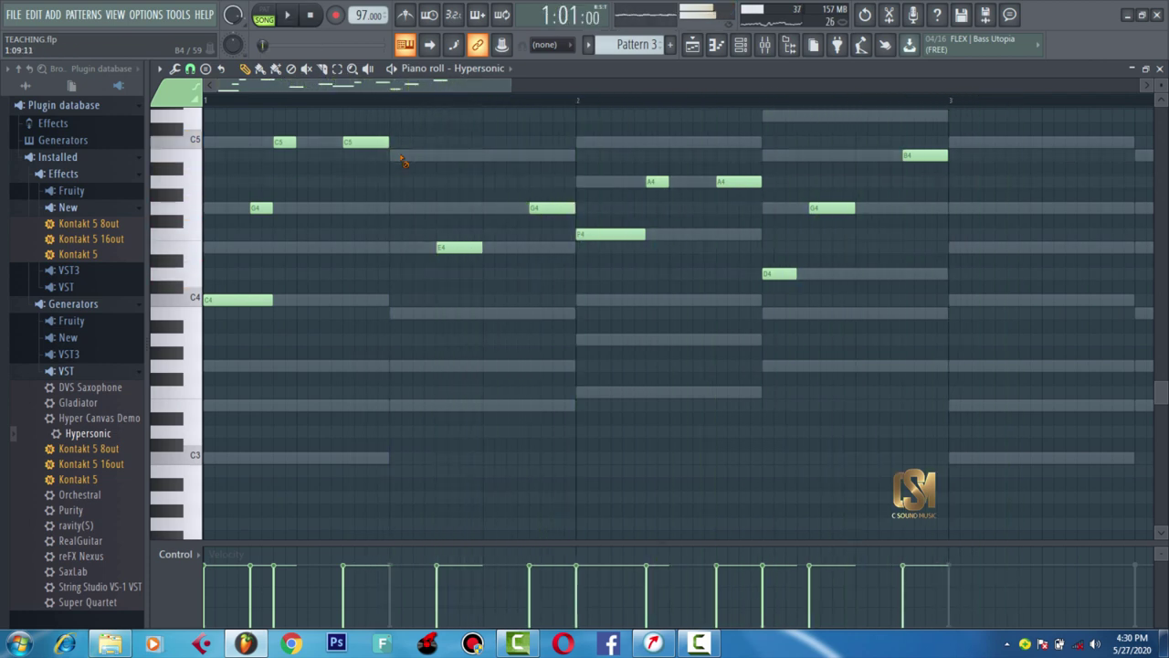
# - Add a one-step A4 note at step 14 of bar 2 and duplicate the two-bar melody into bars 3 and 4
pyautogui.click(885, 181)
pyautogui.press('space')
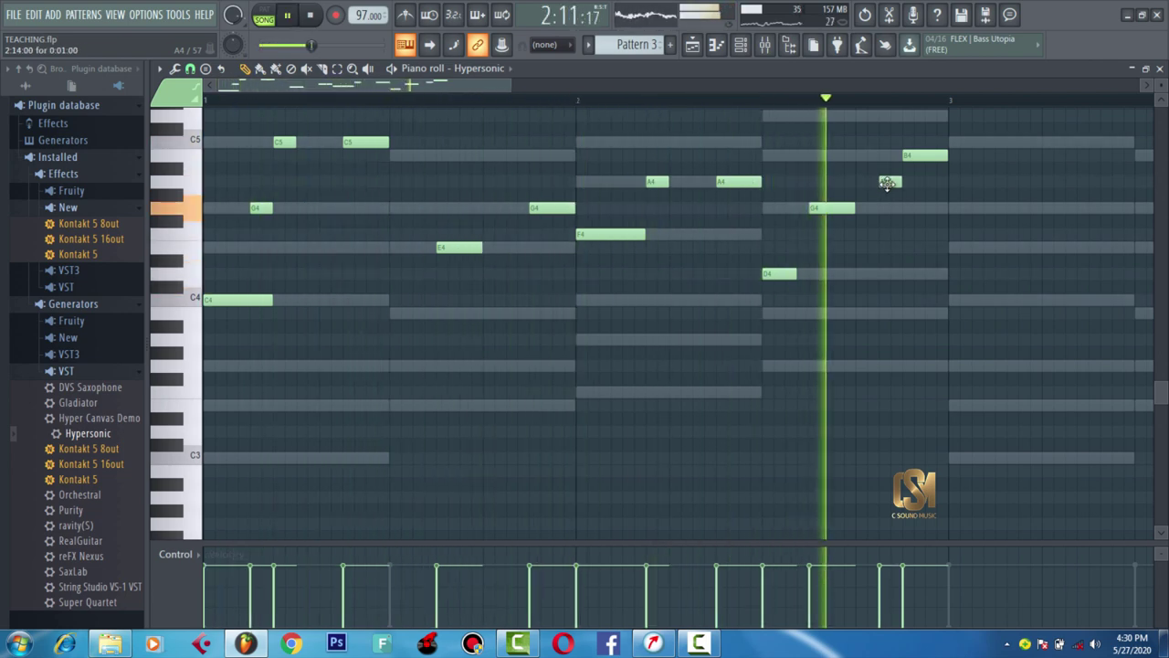
pyautogui.press('space')
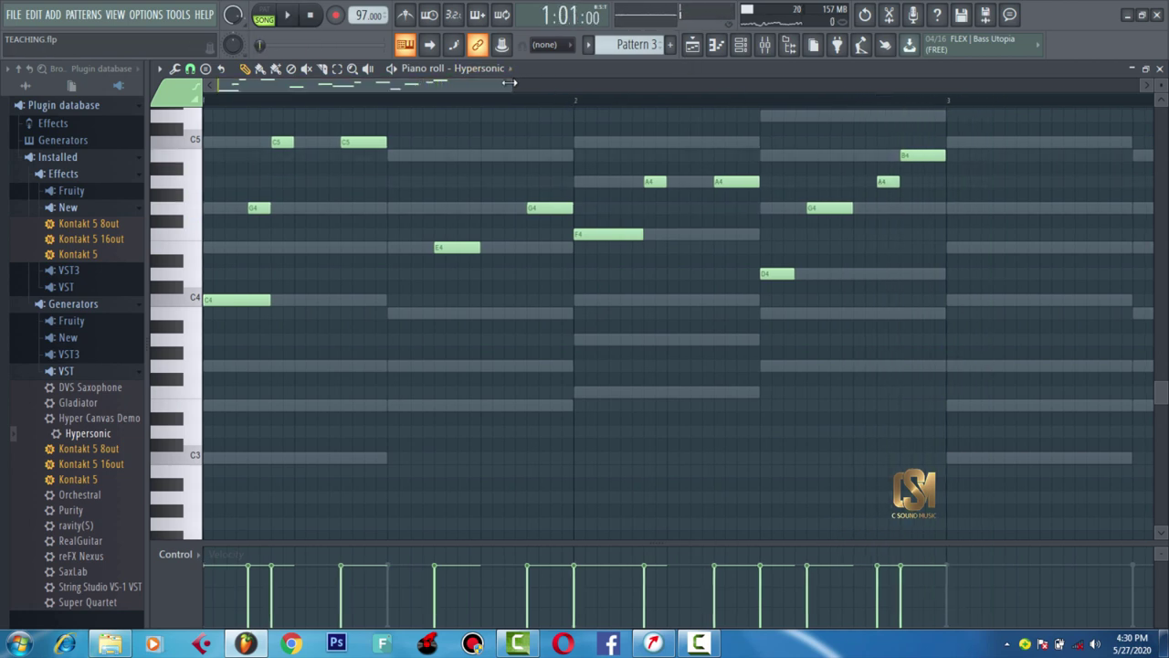
pyautogui.moveTo(510, 82); pyautogui.dragTo(695, 89)
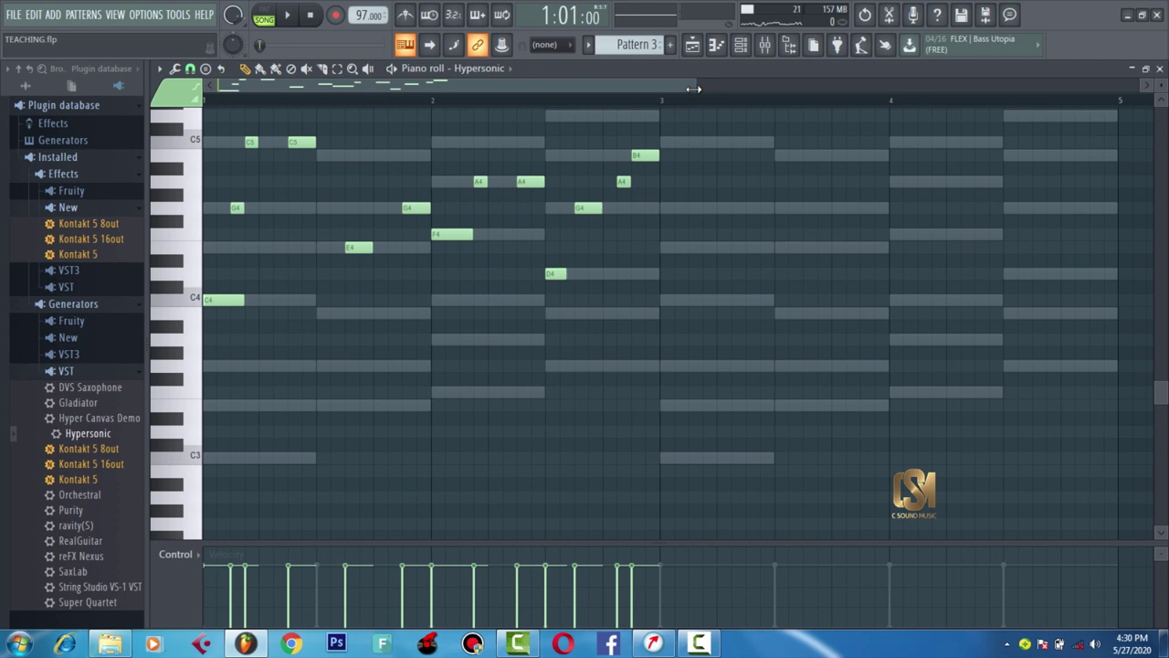
pyautogui.hotkey('ctrl', 'b')
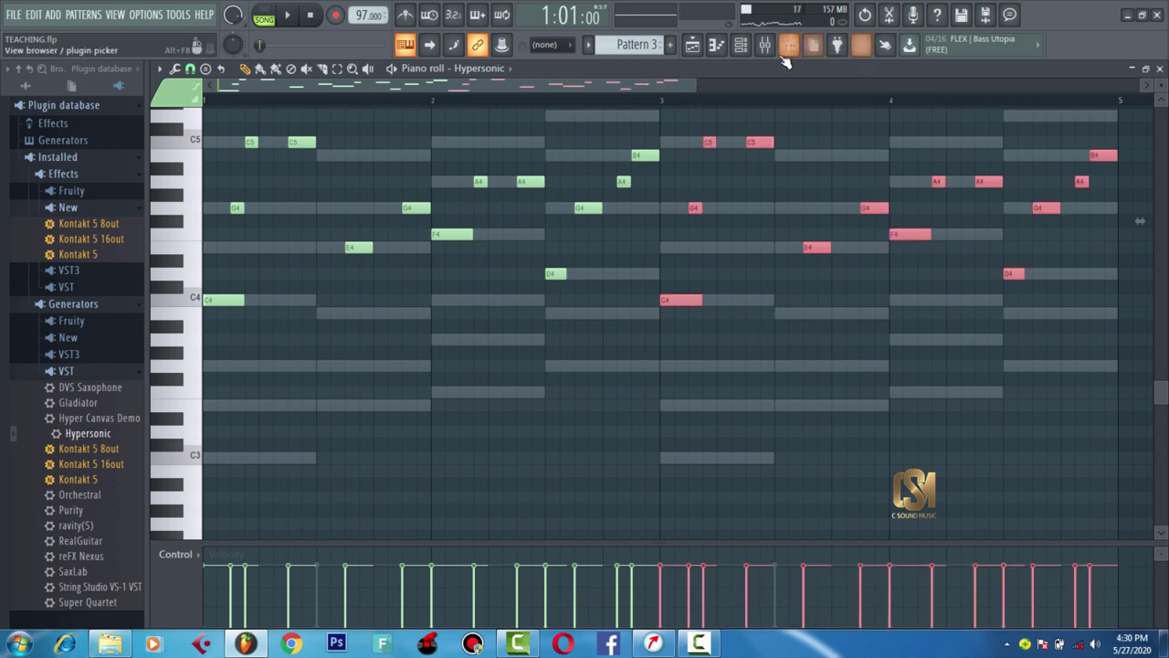
# - Cut the Hypersonic channel's melody from Pattern 3, paste it into the empty Pattern 7, and show the playlist
pyautogui.click(741, 45)
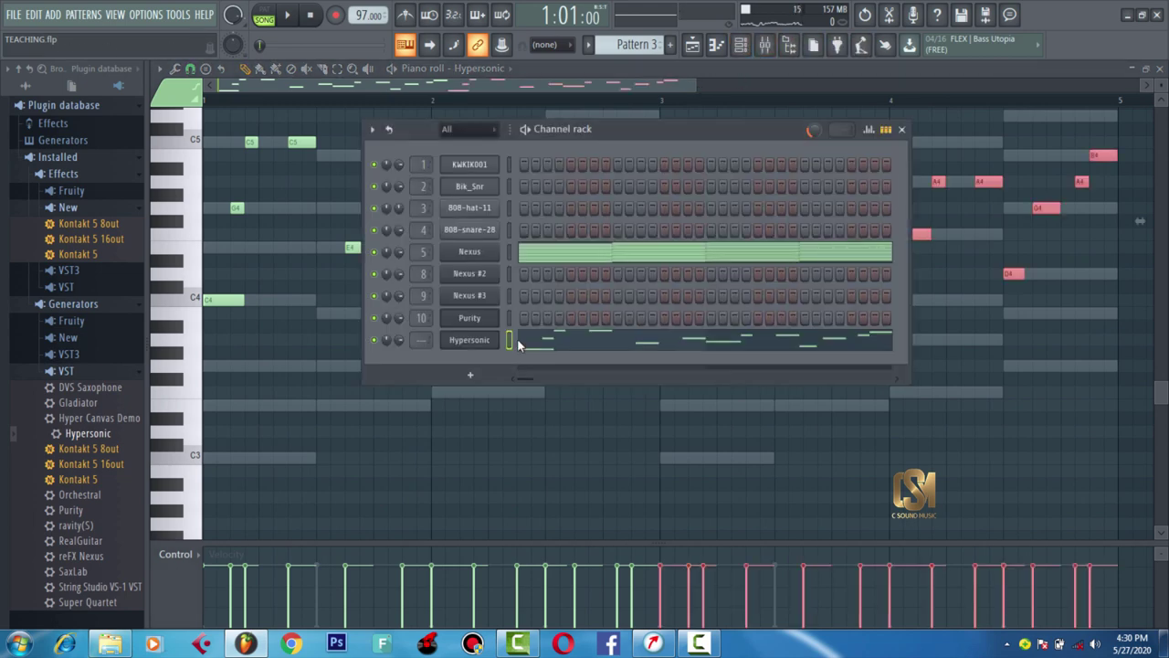
pyautogui.rightClick(518, 343)
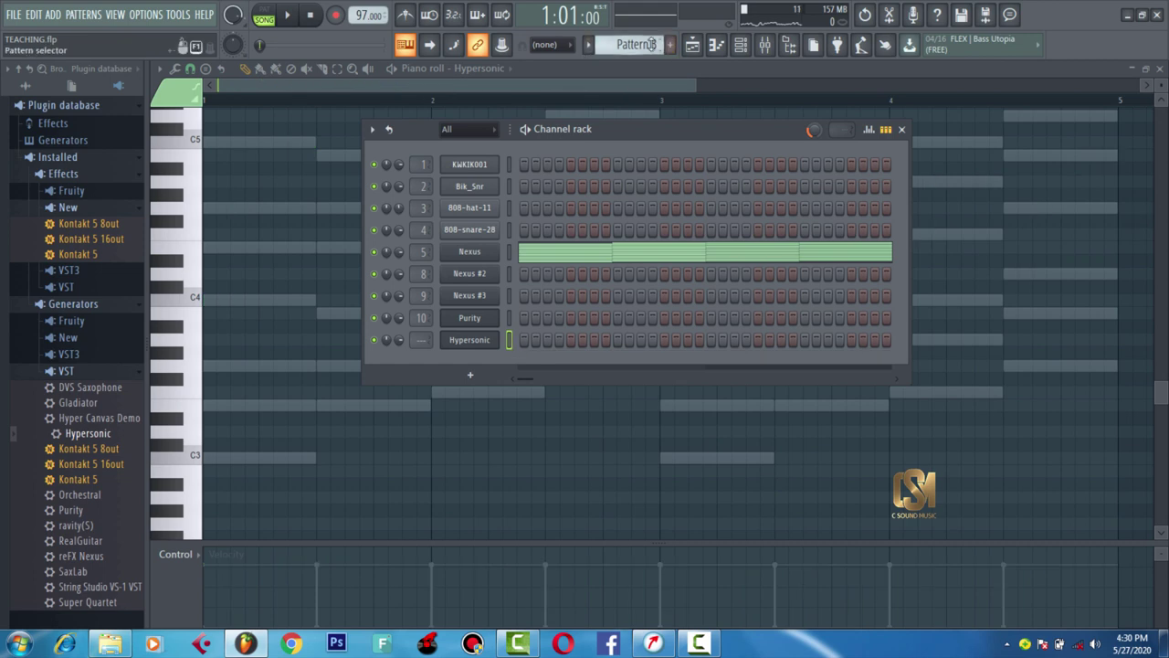
pyautogui.click(669, 45)
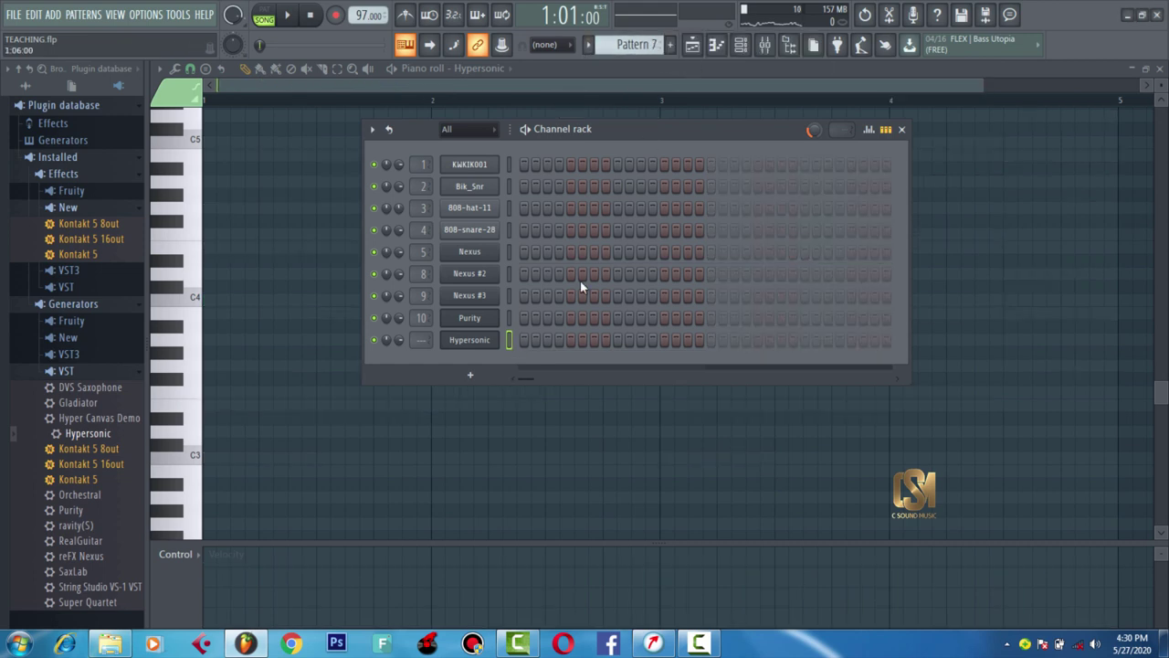
pyautogui.hotkey('ctrl', 'v')
pyautogui.click(695, 42)
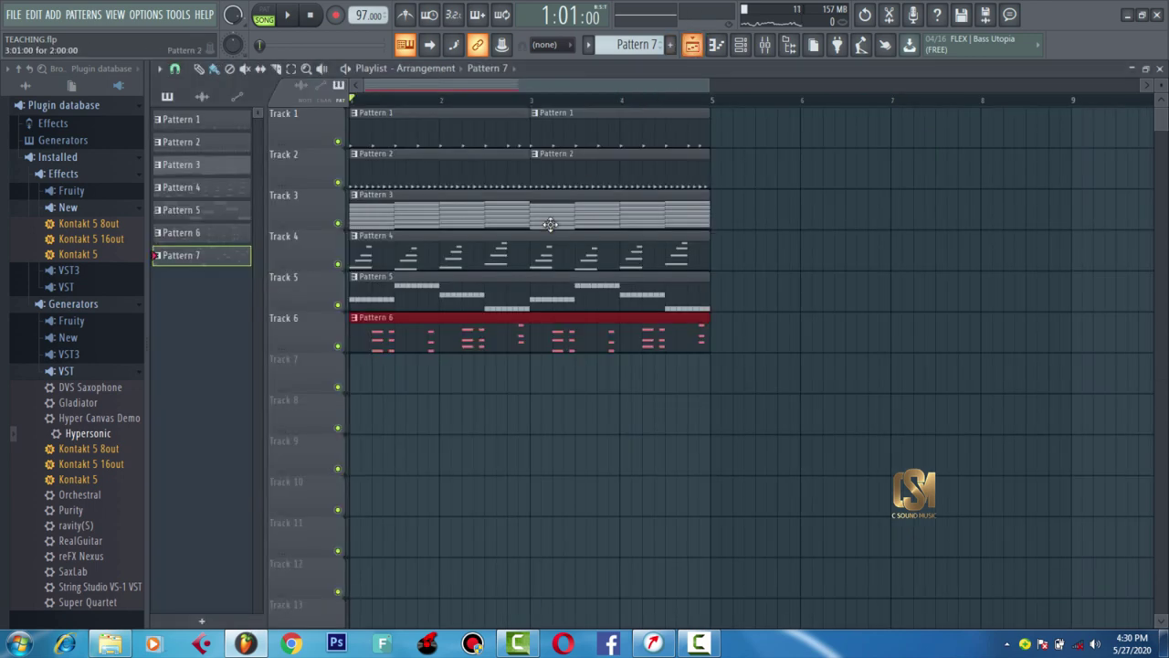
# - Place a Pattern 7 clip at bar 1 of Track 7 and play the arrangement with it
pyautogui.click(413, 373)
pyautogui.press('space')
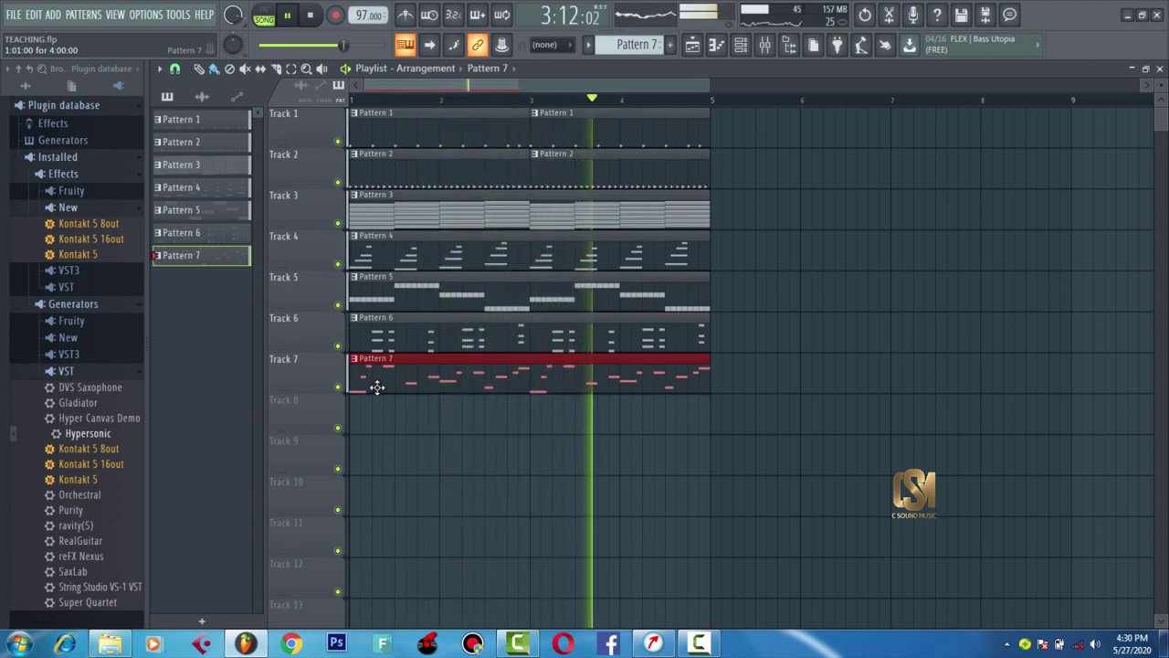
pyautogui.press('space')
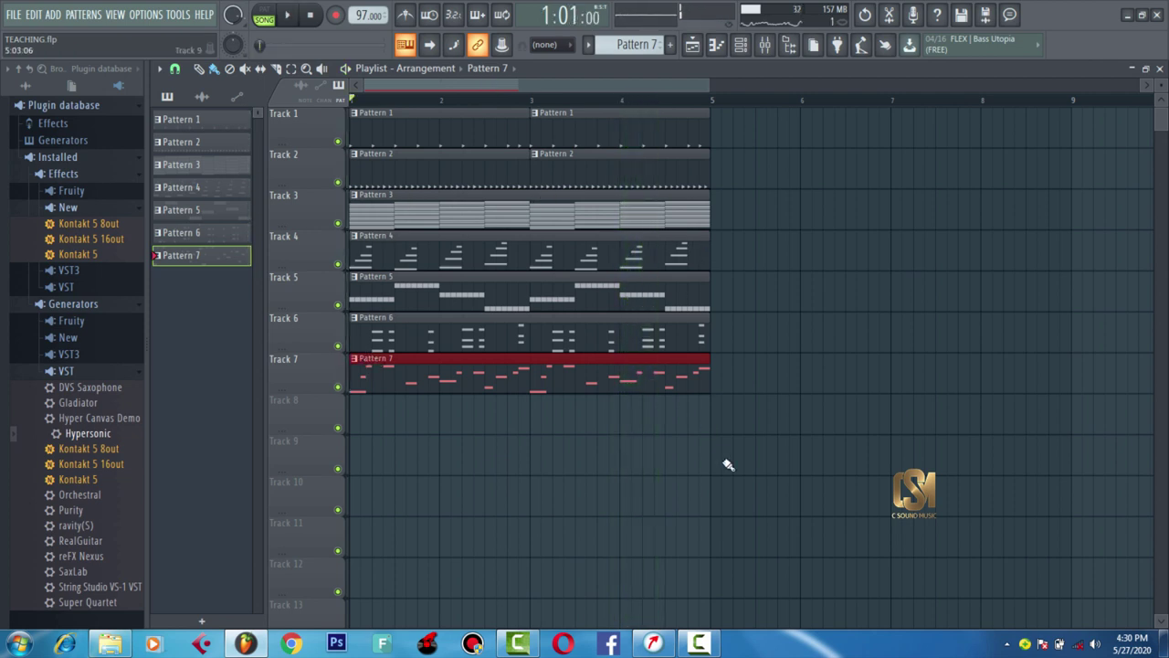
pyautogui.click(673, 433)
pyautogui.click(668, 434)
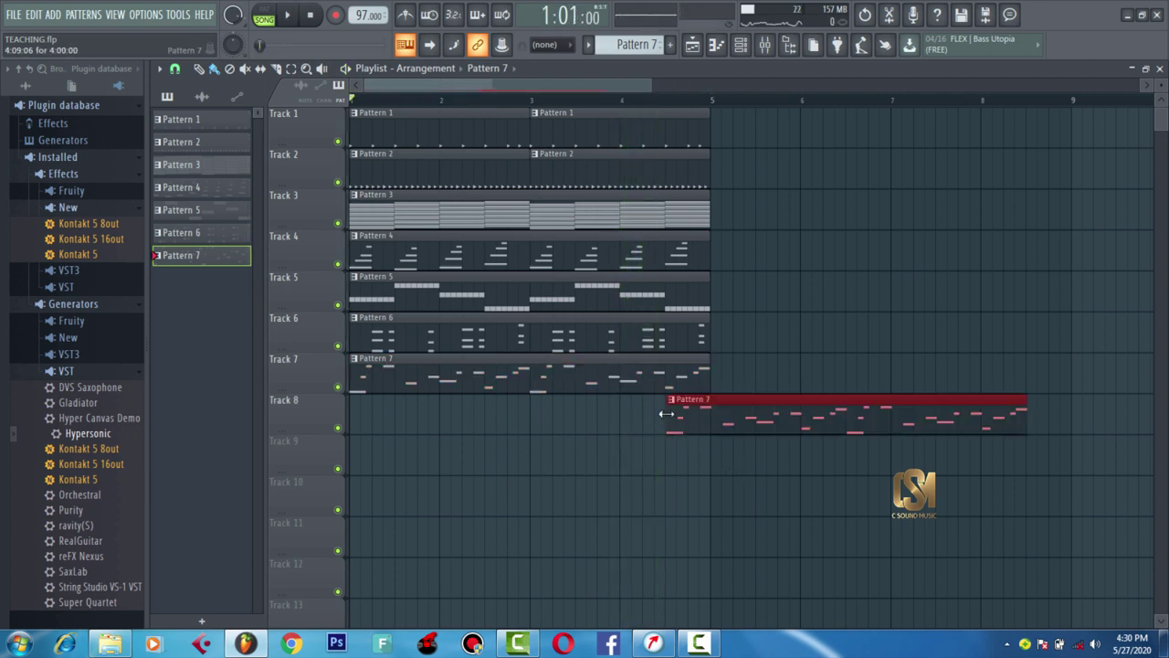
pyautogui.rightClick(723, 399)
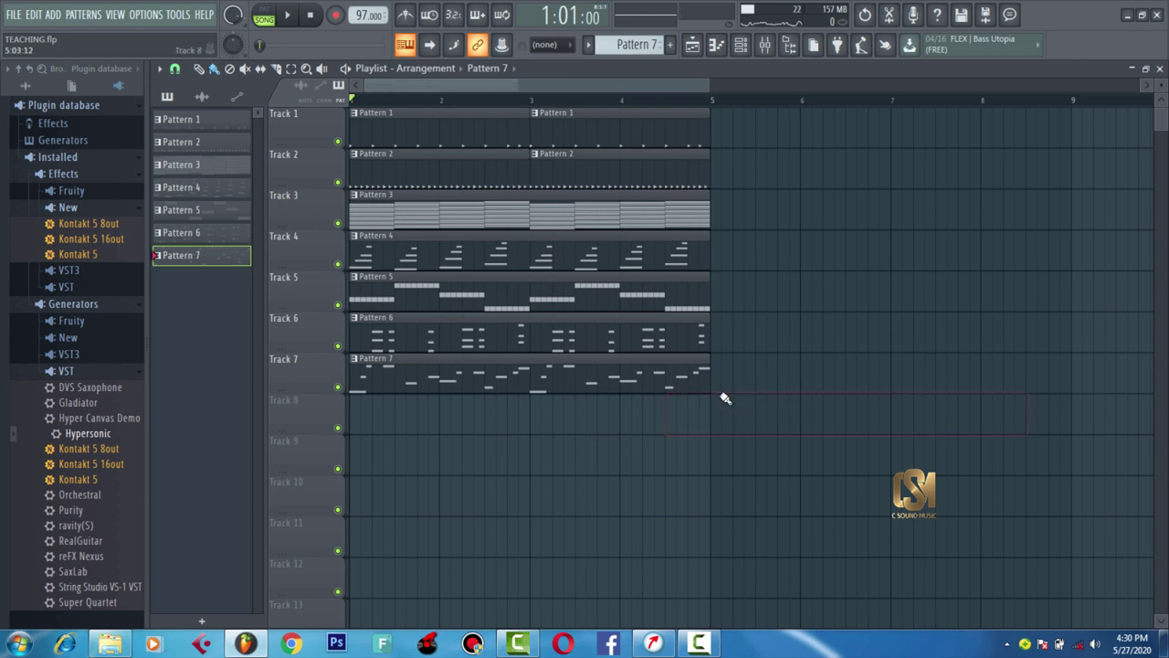
# - Mute Track 7 and play the arrangement without its melody
pyautogui.click(338, 386)
pyautogui.press('space')
pyautogui.press('space')
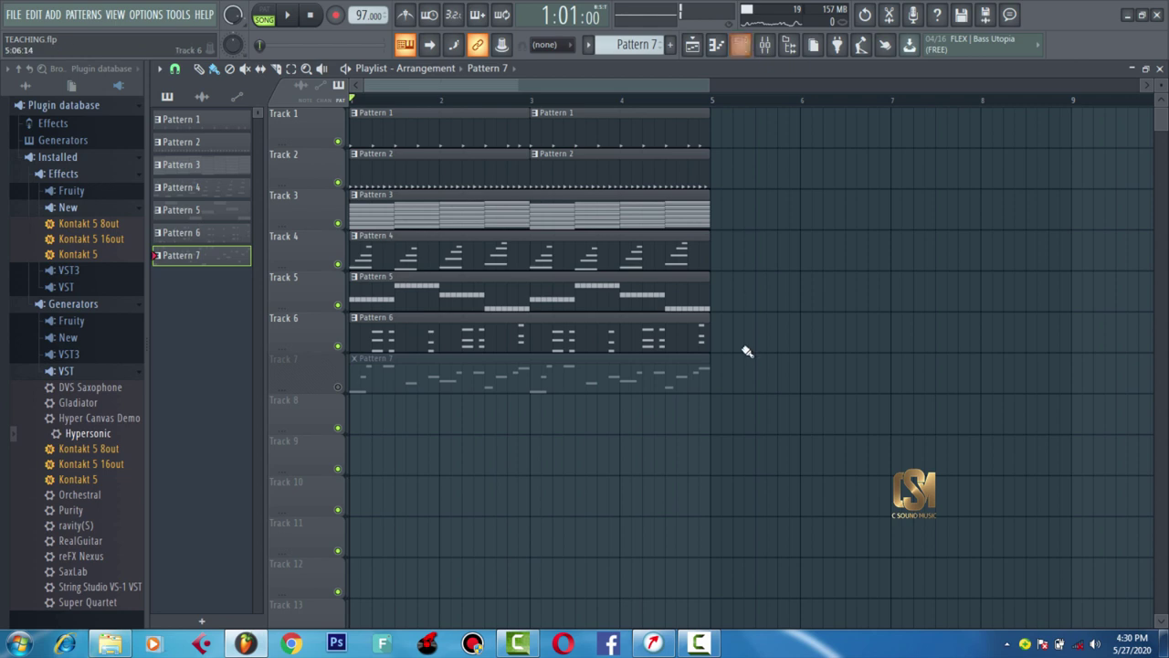
# - Select all clips on Tracks 1 to 7 in bars 1 to 4 and duplicate them four times, filling bars 5 to 20
pyautogui.moveTo(729, 423); pyautogui.dragTo(354, 129)
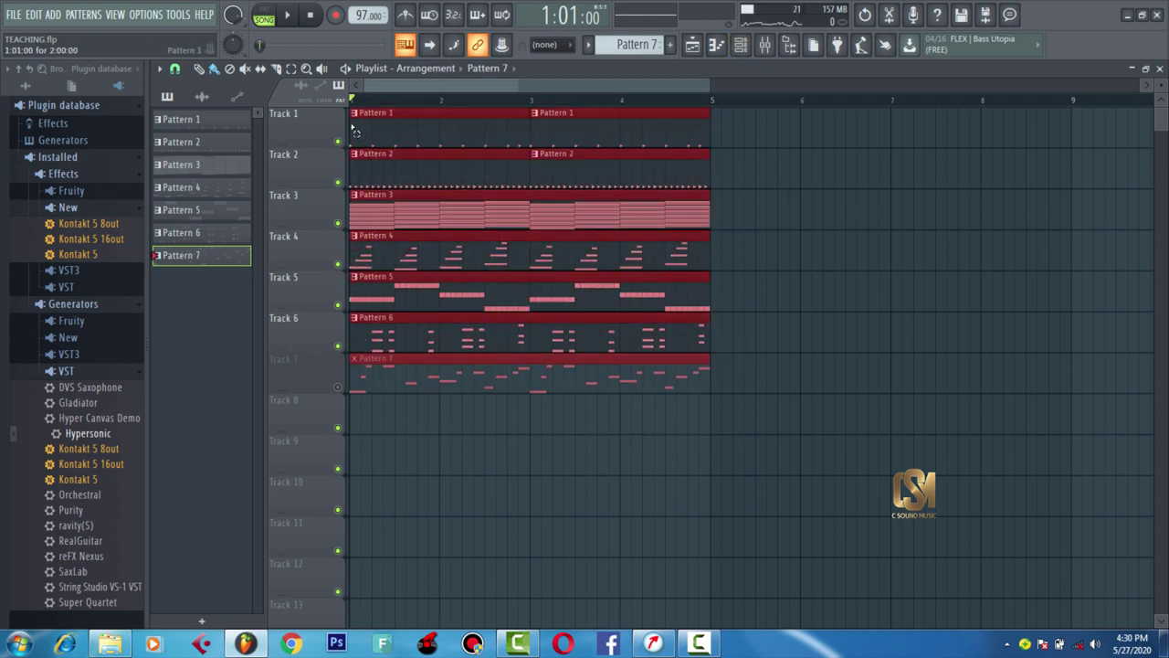
pyautogui.hotkey('ctrl', 'b')
pyautogui.hotkey('ctrl', 'b')
pyautogui.hotkey('ctrl', 'b')
pyautogui.hotkey('ctrl', 'b')
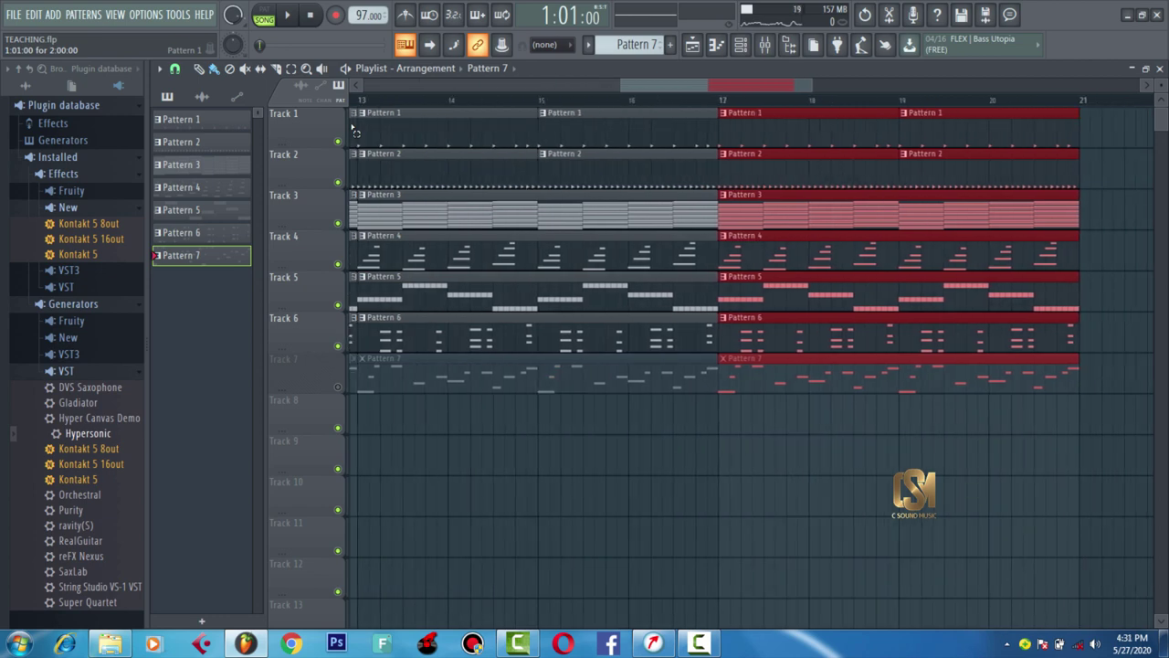
pyautogui.hscroll(-6, 571, 105)
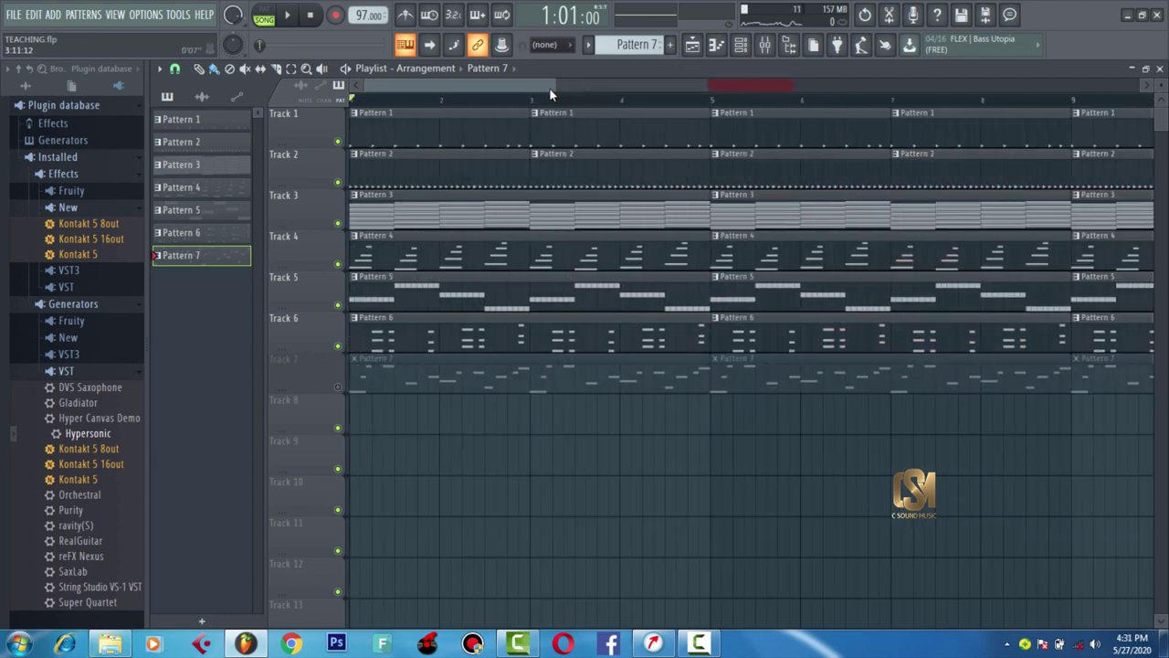
pyautogui.moveTo(550, 88); pyautogui.dragTo(684, 81)
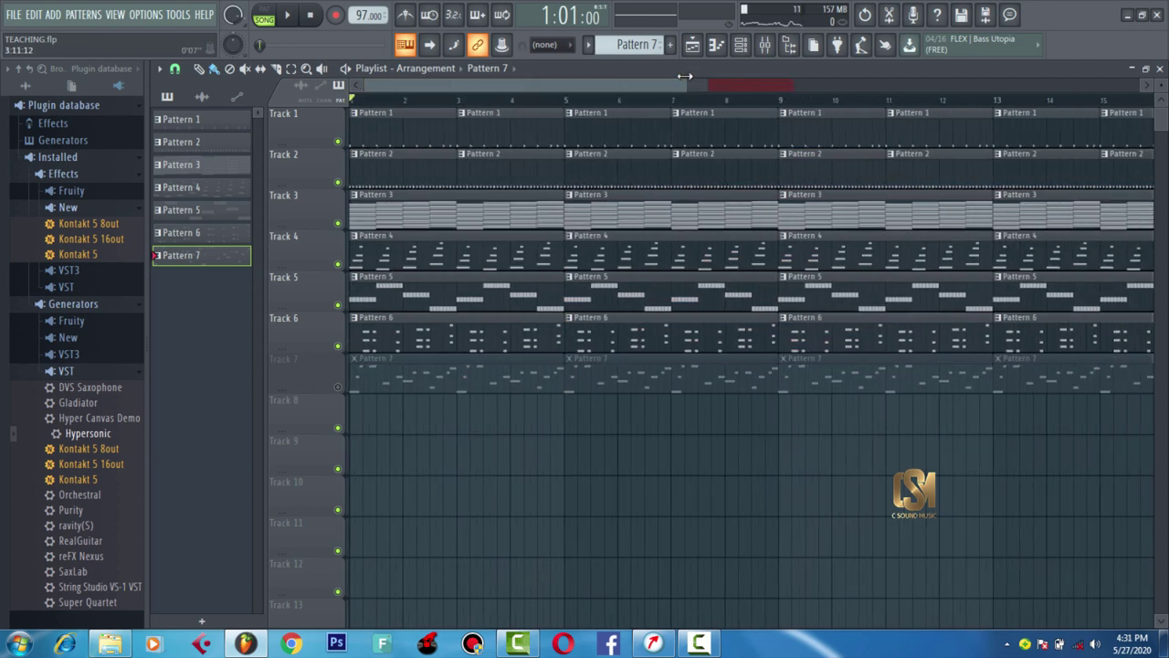
# - Delete the Pattern 1, Pattern 2 and Pattern 5 clips starting at bar 1, auditioning the intro between removals
pyautogui.rightClick(371, 135)
pyautogui.rightClick(396, 174)
pyautogui.press('space')
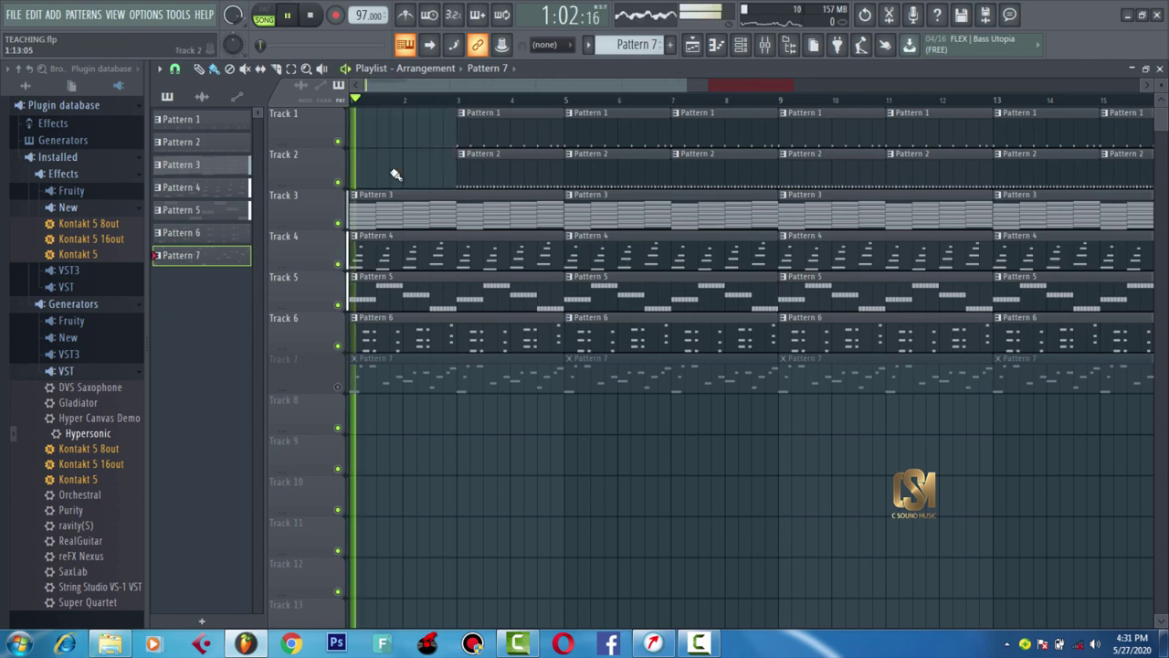
pyautogui.press('space')
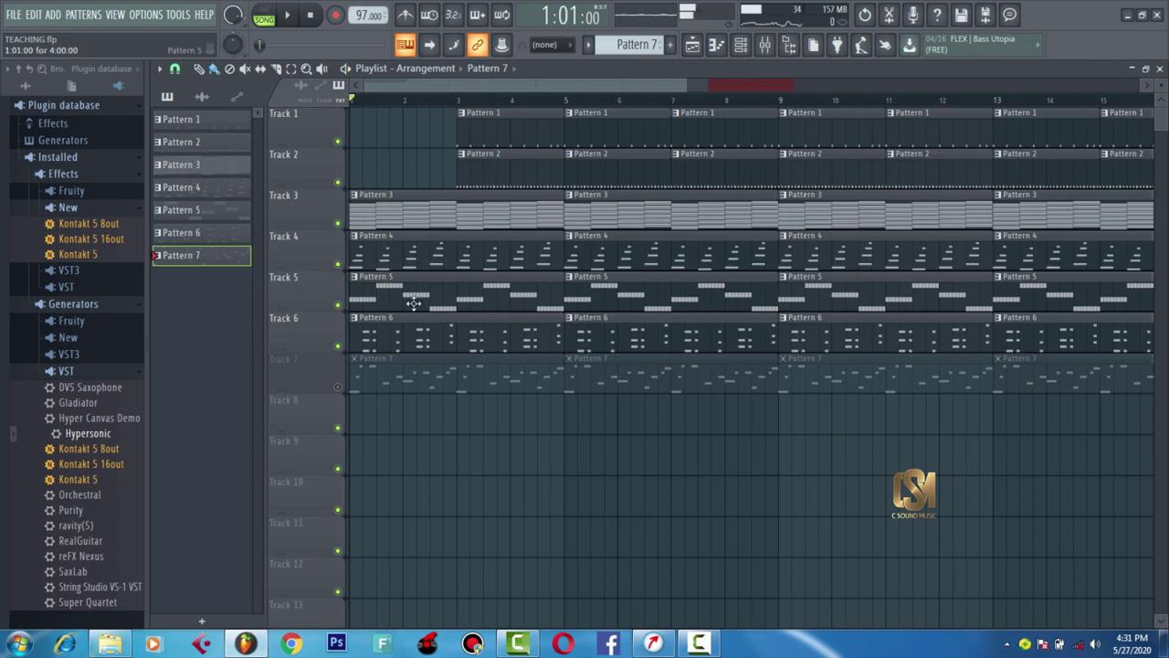
pyautogui.rightClick(402, 298)
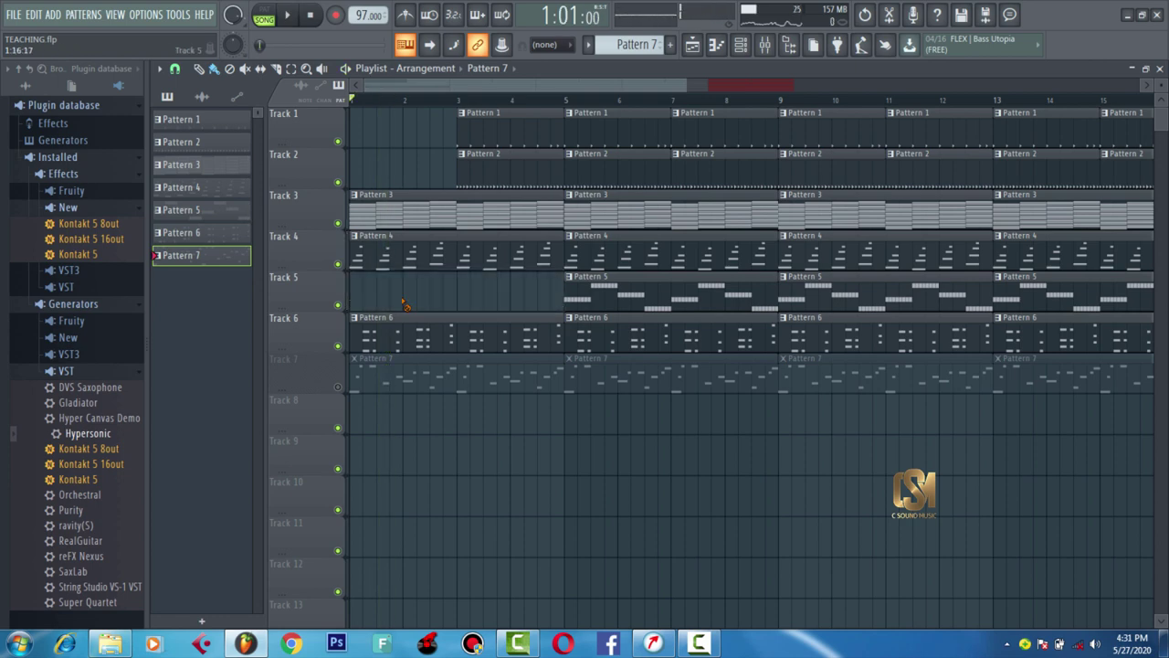
pyautogui.press('space')
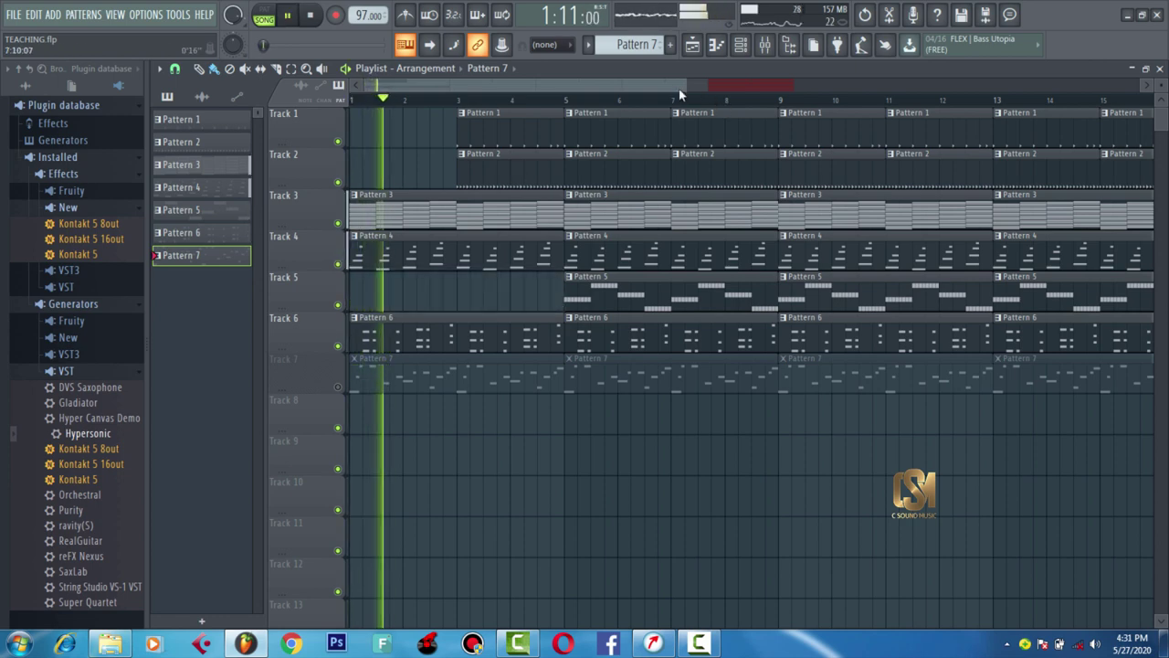
pyautogui.press('space')
# - Delete the Pattern 6 and Pattern 7 clips at bar 1 and the Pattern 1 and Pattern 2 clips at bar 3
pyautogui.moveTo(680, 95); pyautogui.dragTo(572, 94)
pyautogui.rightClick(449, 339)
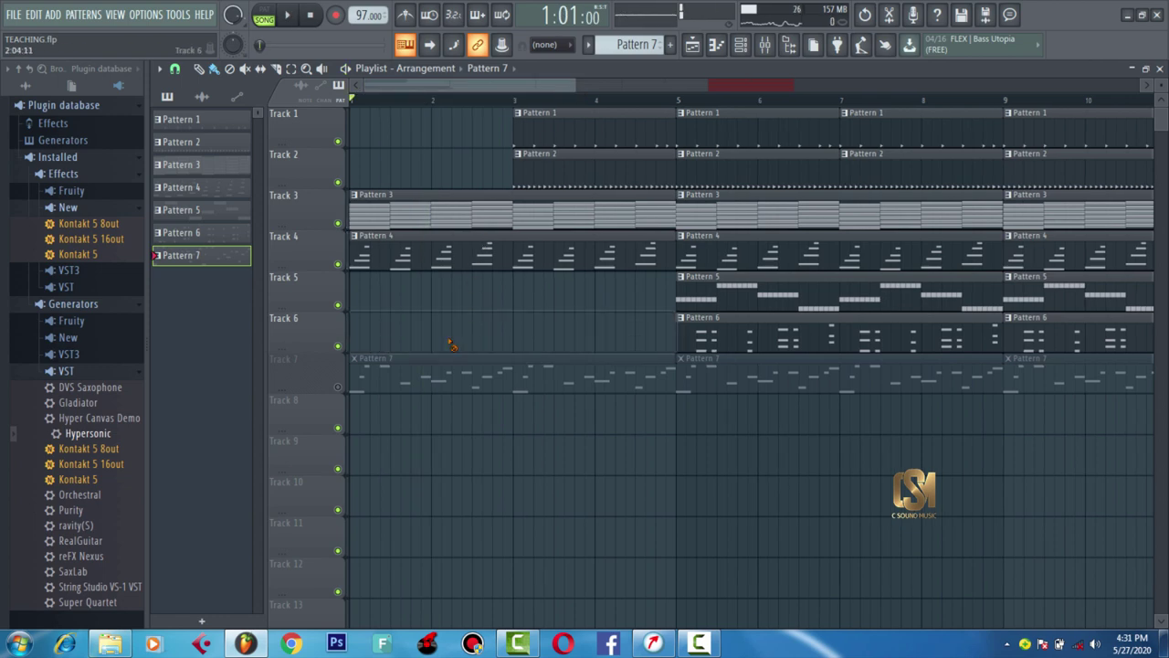
pyautogui.press('space')
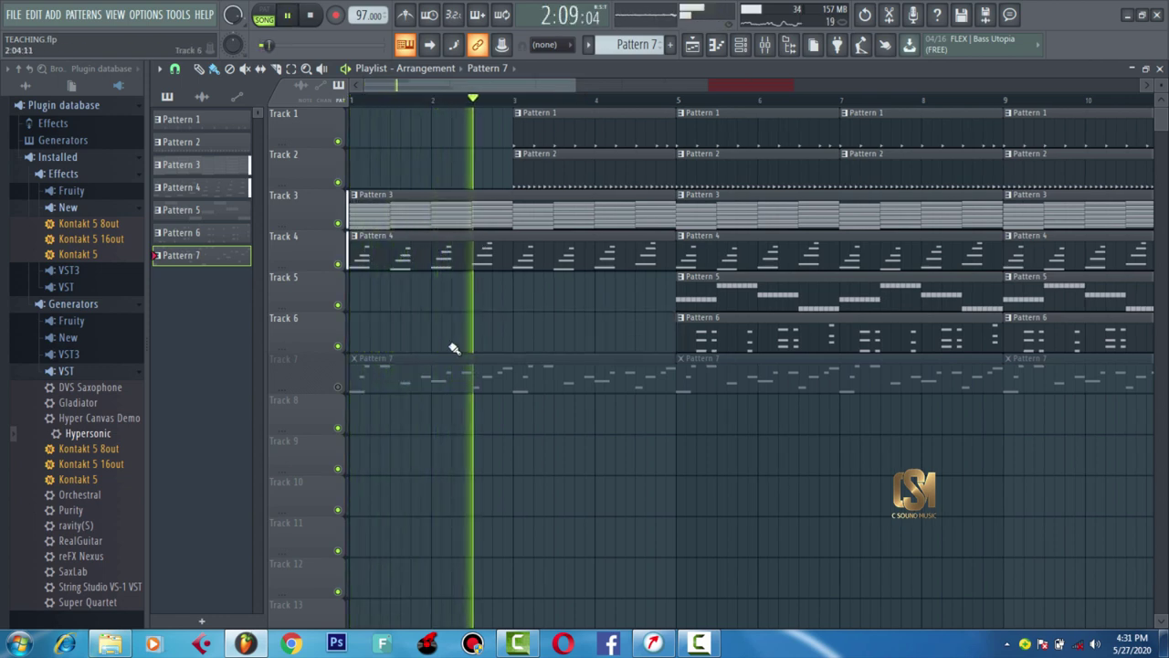
pyautogui.rightClick(452, 370)
pyautogui.rightClick(563, 180)
pyautogui.press('space')
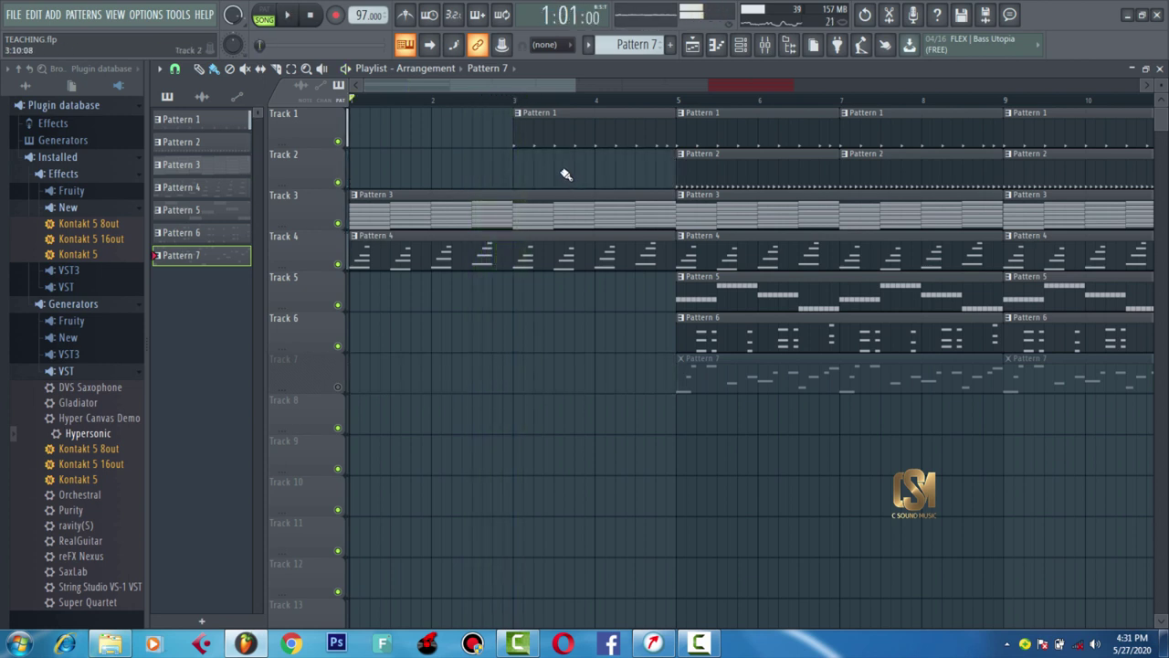
pyautogui.rightClick(554, 144)
# - Try to place a Pattern 2 clip around bar 3 on Track 2, then remove it
pyautogui.click(717, 177)
pyautogui.click(561, 174)
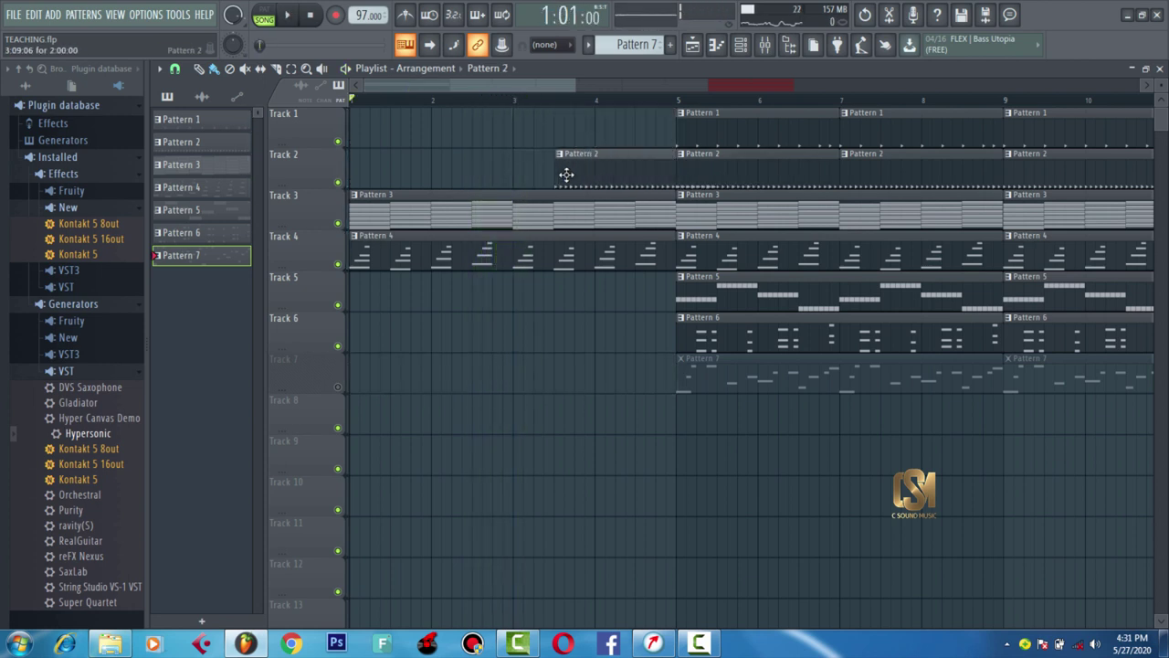
pyautogui.moveTo(561, 175); pyautogui.dragTo(546, 177)
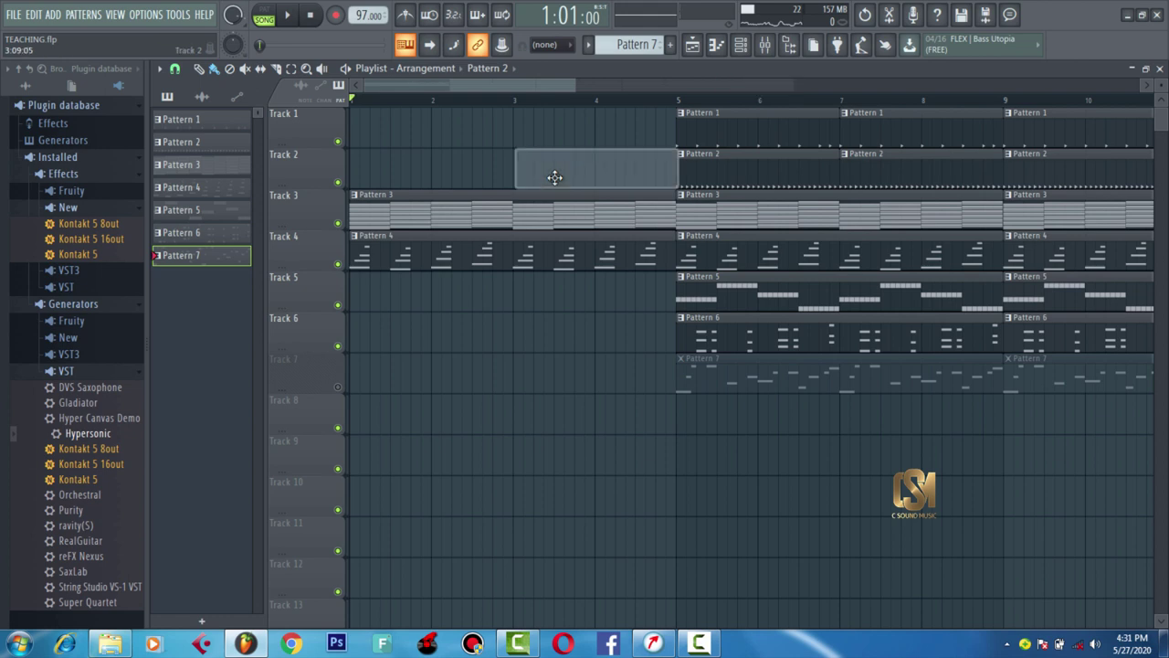
pyautogui.rightClick(554, 177)
# - Set the playlist snap to Beat, and try out a Pattern 2 clip at bar 3 of Track 2 during playback before deleting it
pyautogui.click(175, 69)
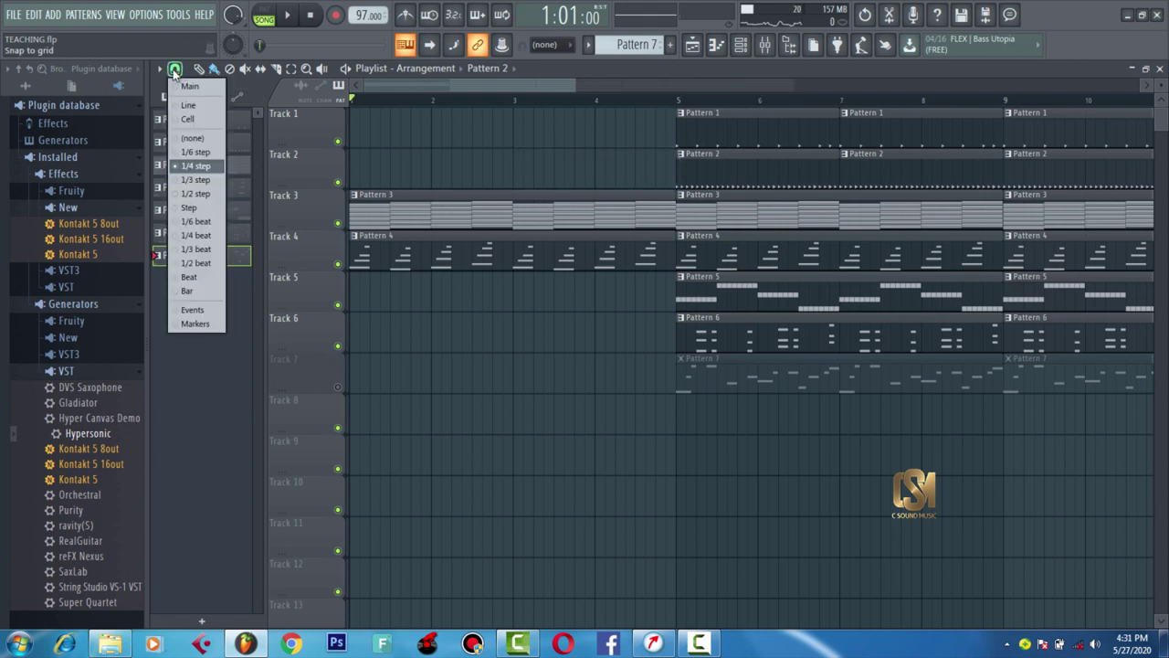
pyautogui.click(198, 279)
pyautogui.moveTo(512, 179); pyautogui.dragTo(575, 183)
pyautogui.press('space')
pyautogui.keyDown('ctrl'); pyautogui.scroll(-3, 566, 274); pyautogui.keyUp('ctrl')
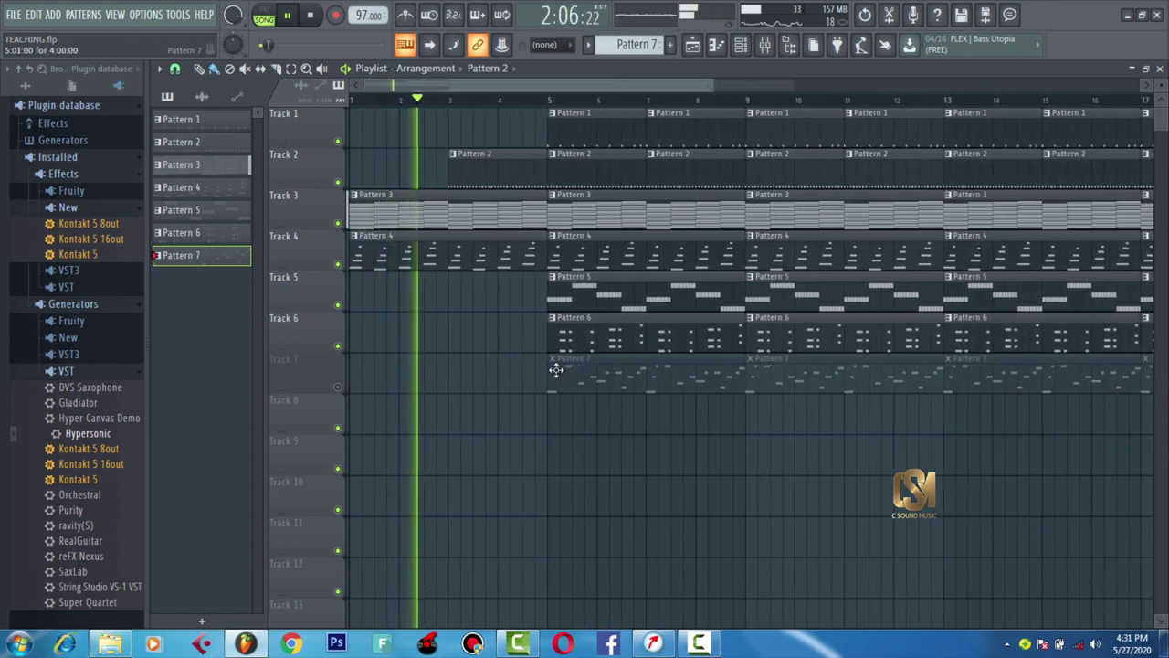
pyautogui.rightClick(519, 184)
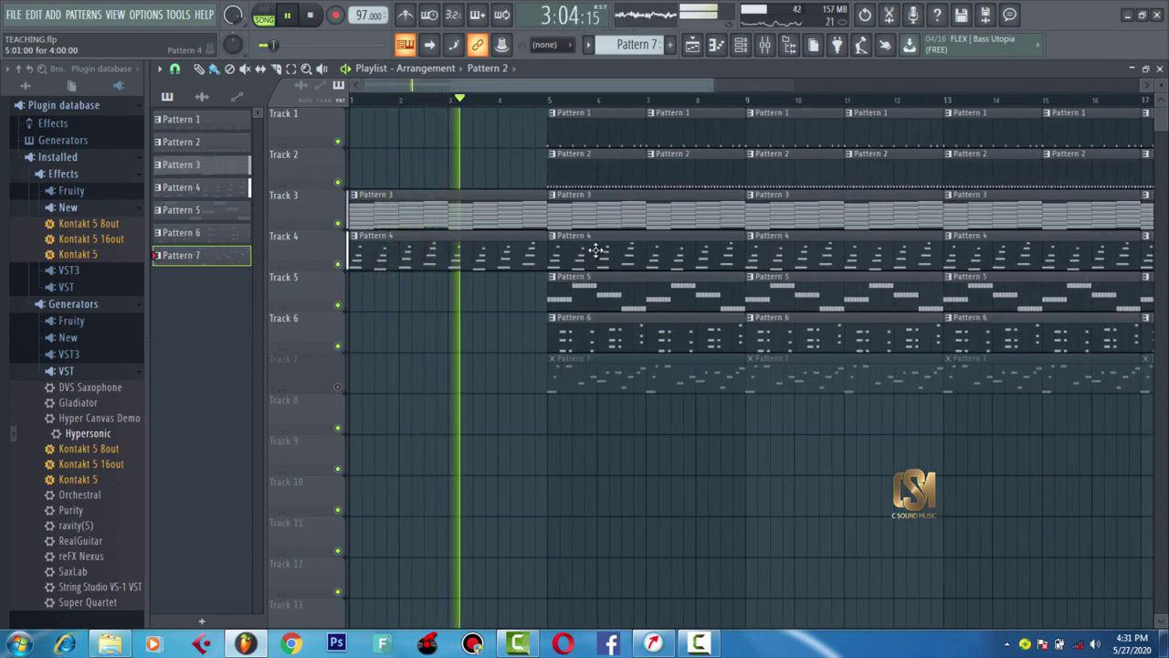
# - Delete the Pattern 1 clips in bars 5 to 8 and shorten the remaining clips there to end one beat before bar 9
pyautogui.rightClick(669, 127)
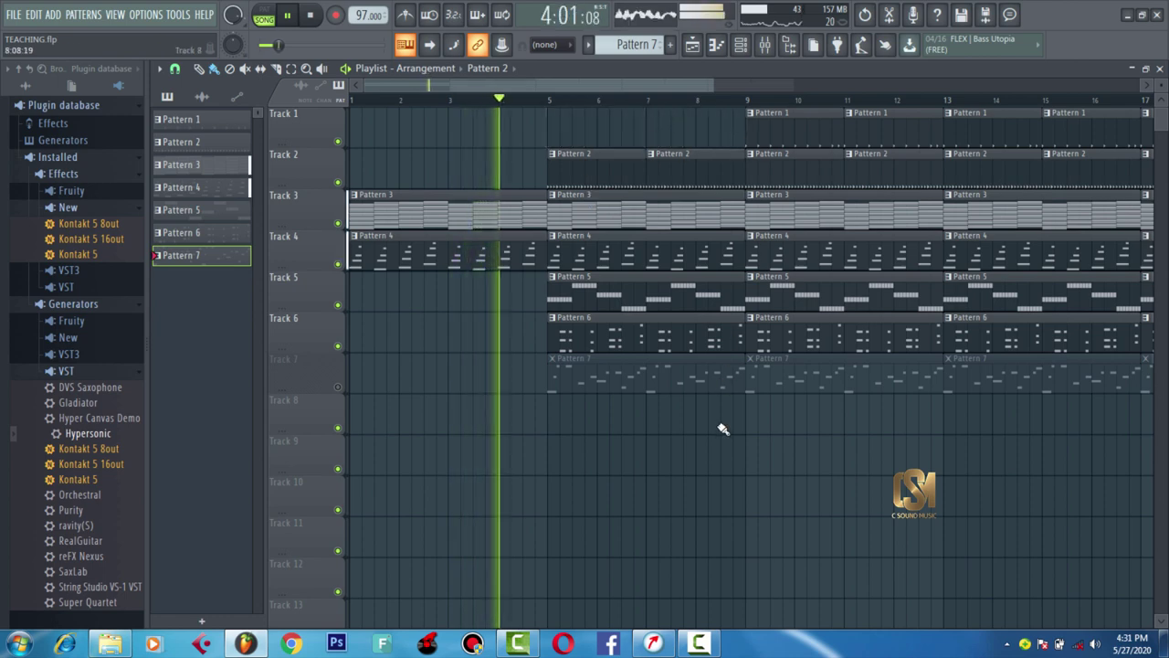
pyautogui.keyDown('ctrl'); pyautogui.moveTo(723, 425); pyautogui.dragTo(732, 167); pyautogui.keyUp('ctrl')
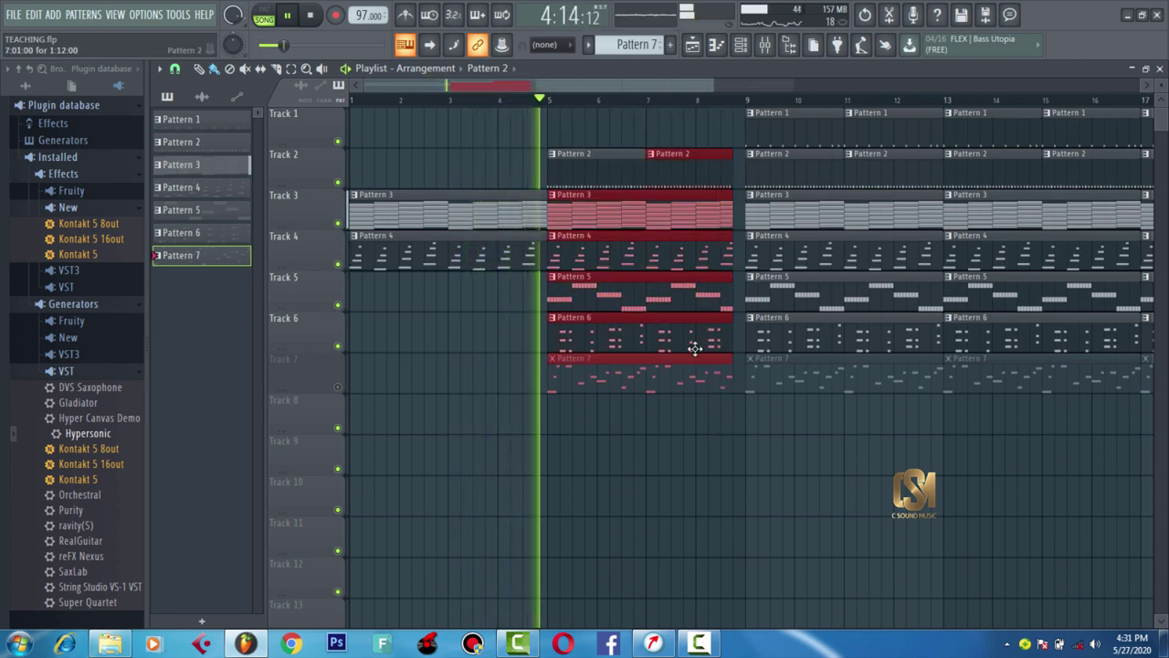
pyautogui.click(687, 459)
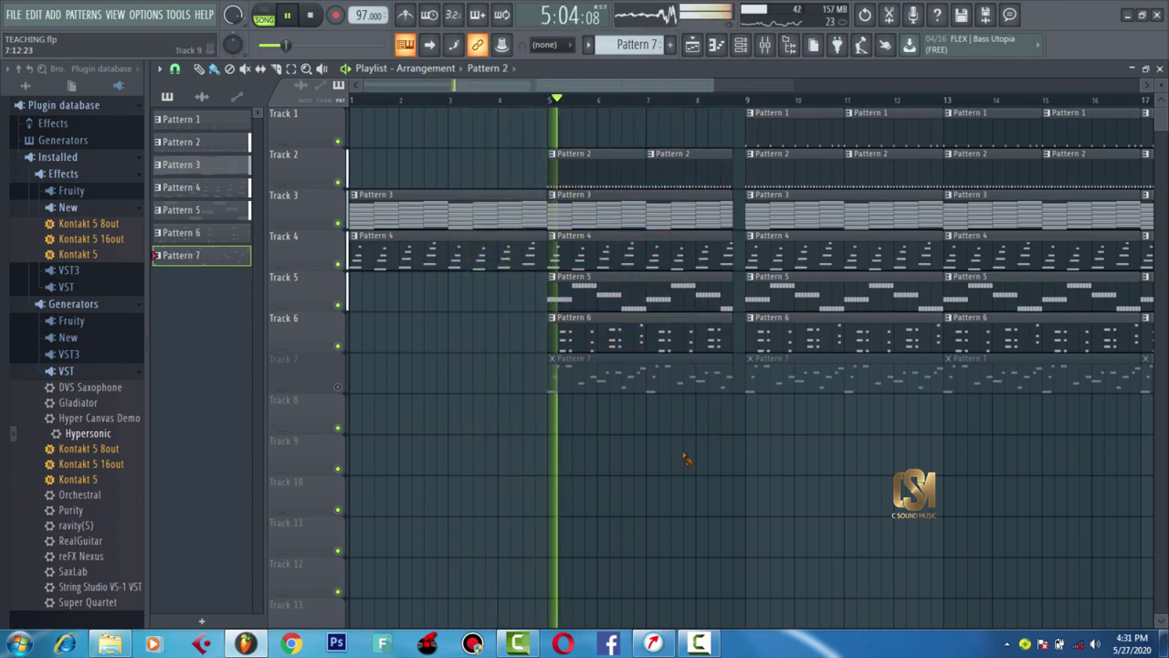
# - Delete the Pattern 6 clips at bars 5 and 9 and the Pattern 5 clip at bar 9
pyautogui.rightClick(620, 347)
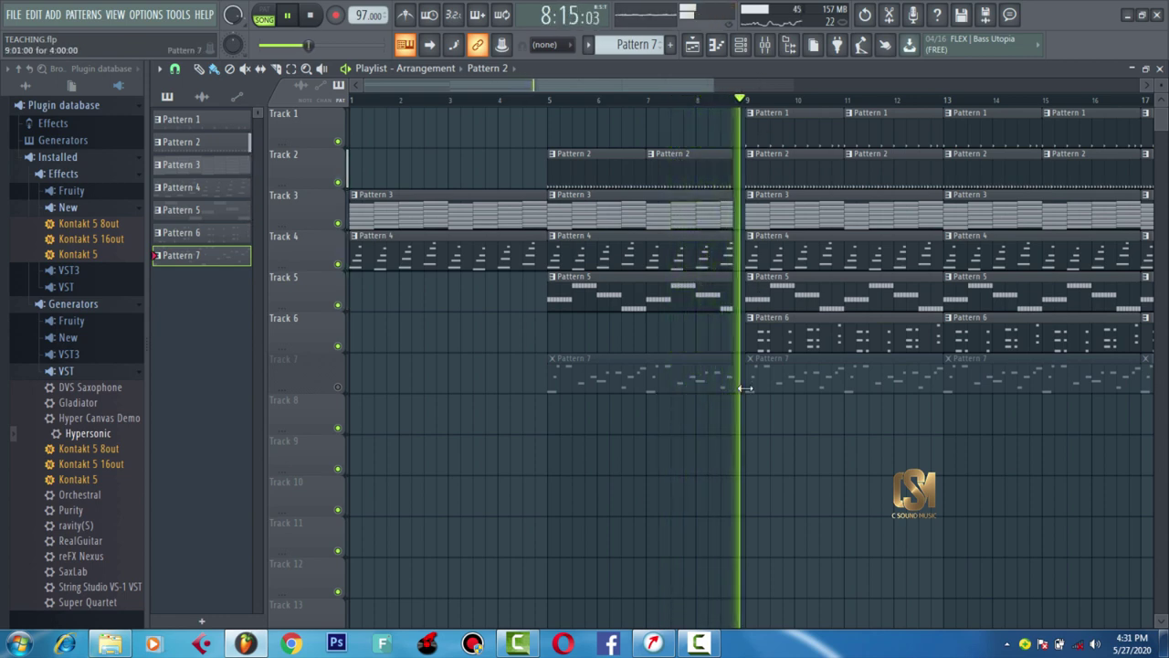
pyautogui.press('space')
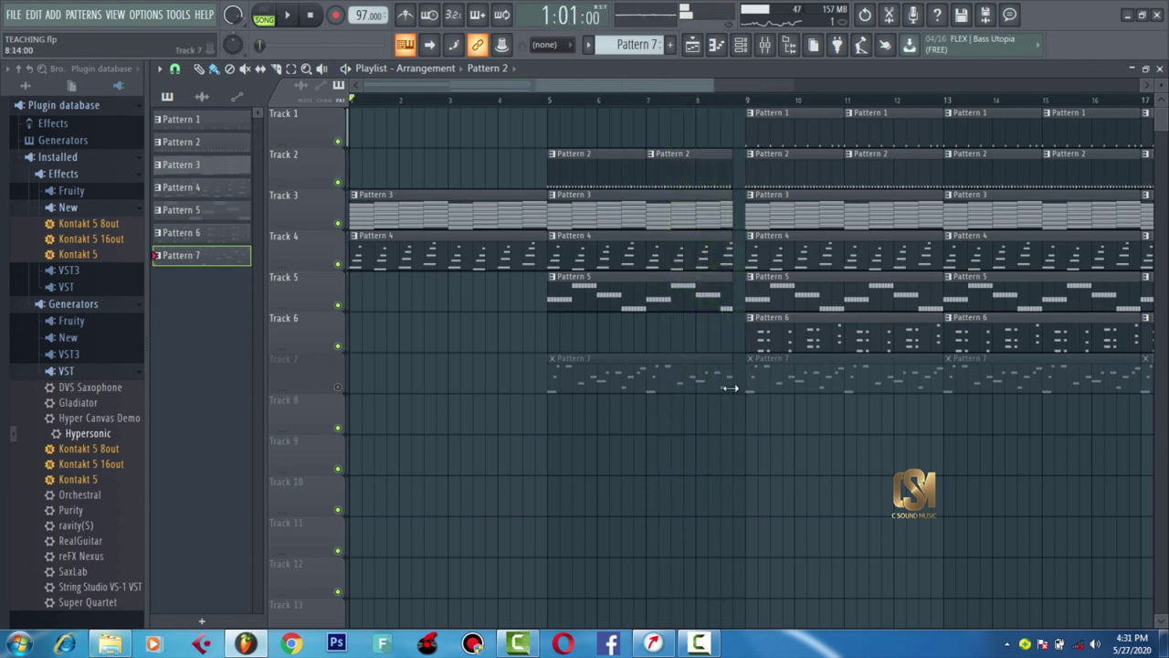
pyautogui.rightClick(815, 294)
pyautogui.rightClick(833, 347)
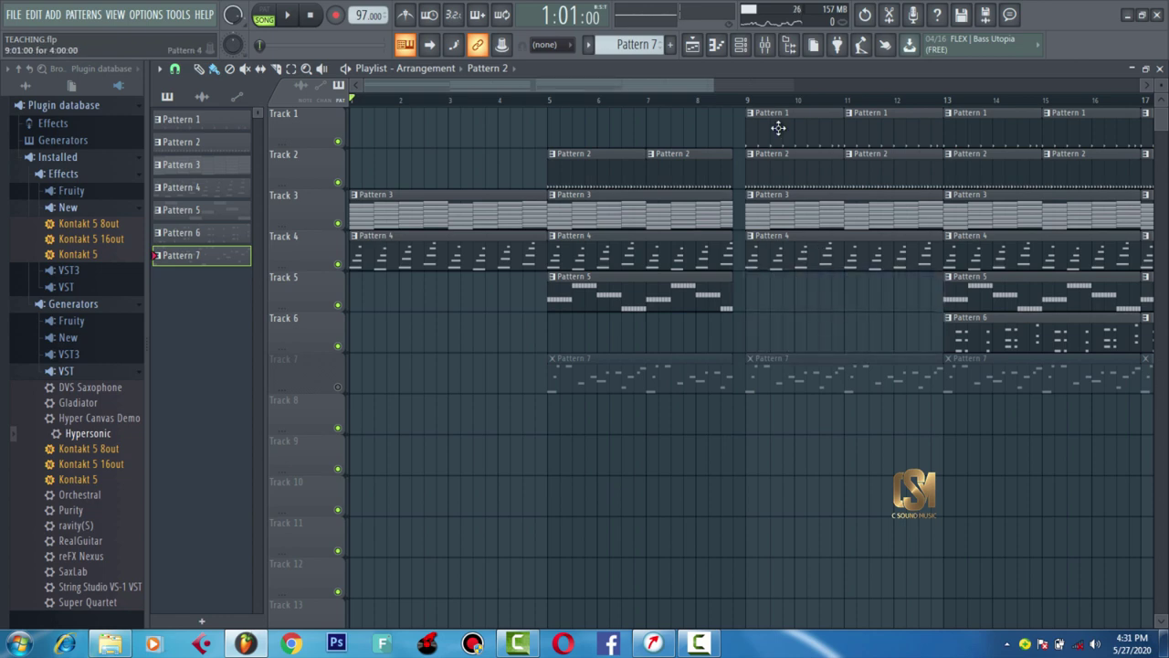
# - Select all clips on Tracks 1 to 7 in bars 13 to 20 and duplicate them into bars 21 to 28
pyautogui.scroll(-2, 866, 87)
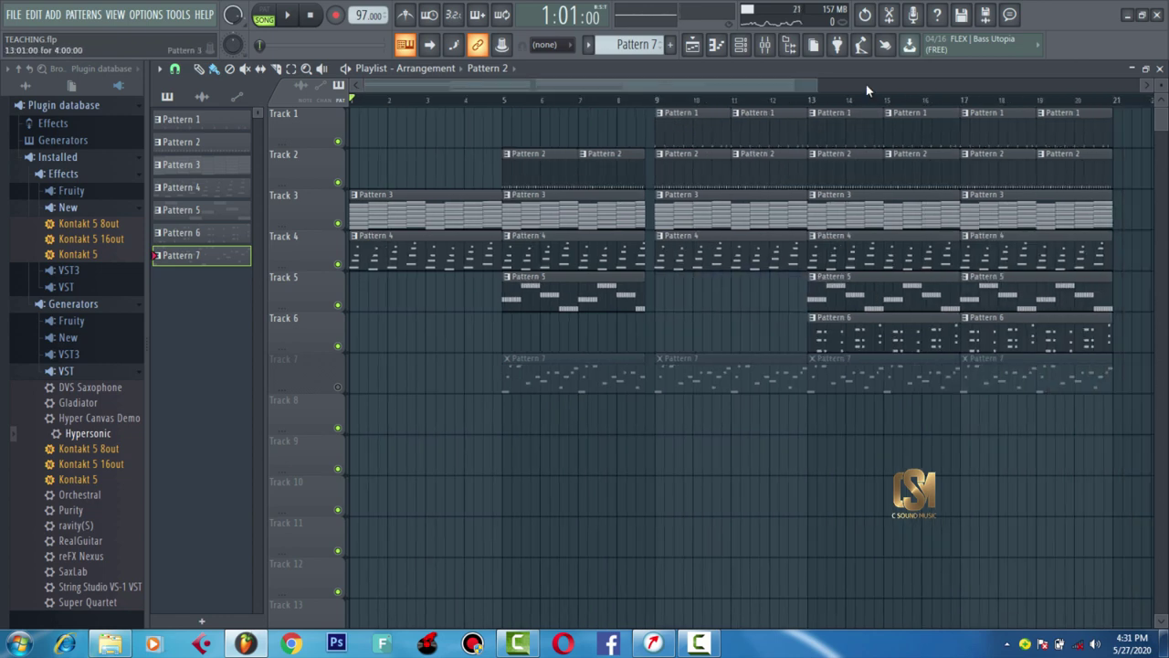
pyautogui.scroll(-2, 811, 88)
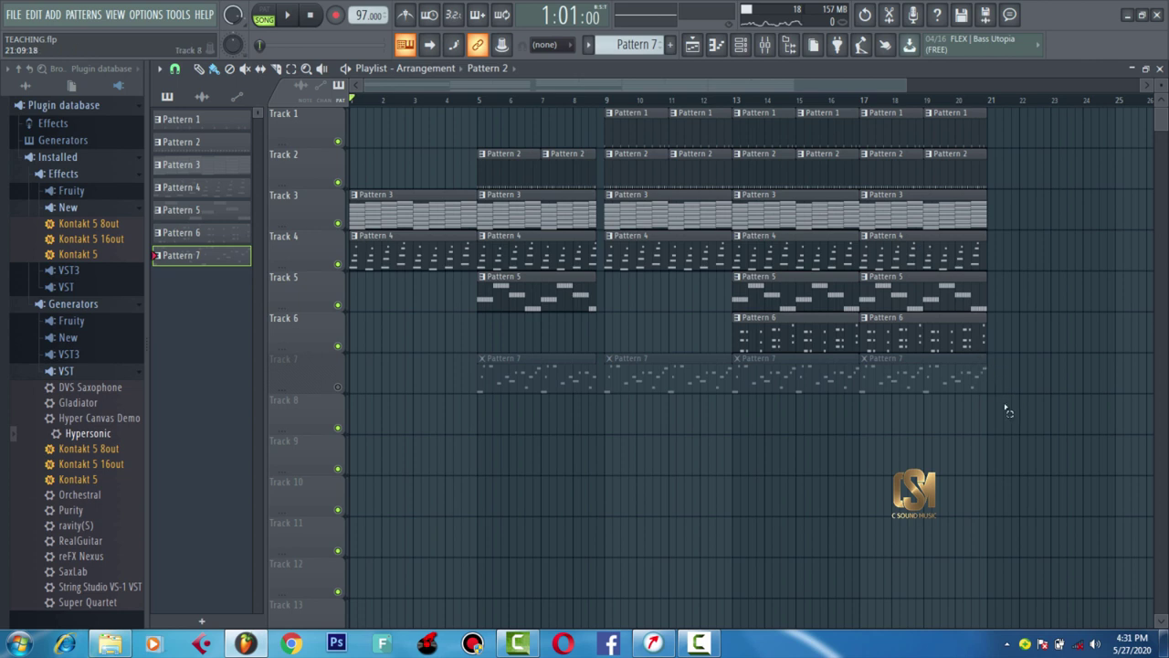
pyautogui.moveTo(1003, 432); pyautogui.dragTo(751, 95)
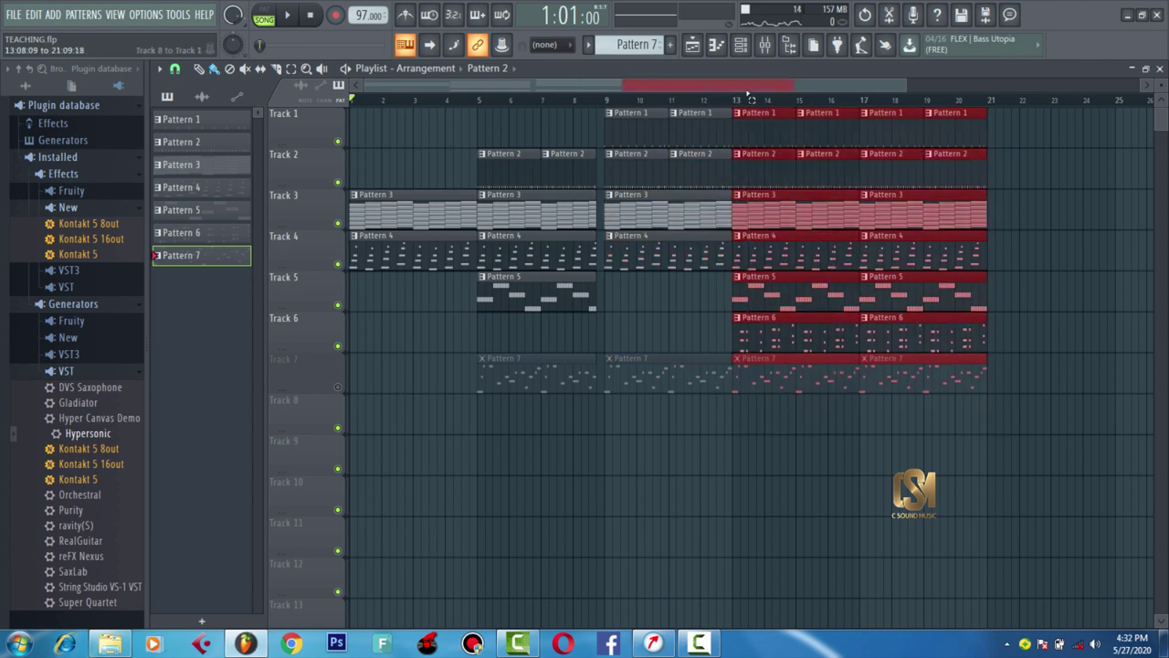
pyautogui.hotkey('ctrl', 'b')
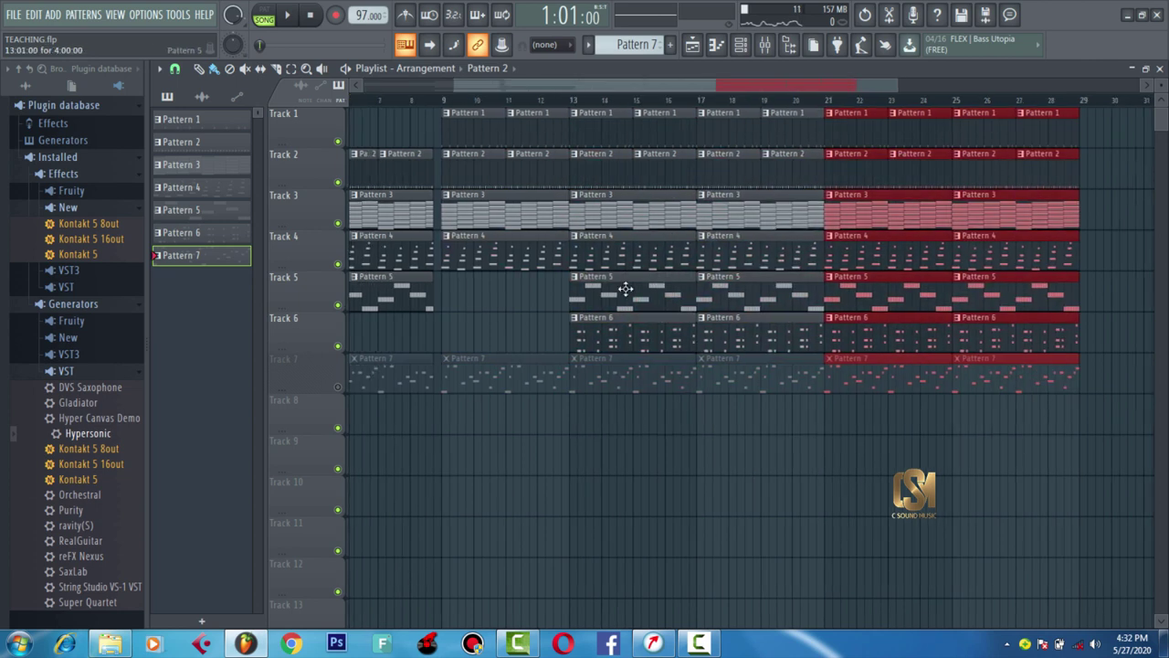
# - Delete the Pattern 5 and Pattern 6 clips at bar 13 and the Pattern 7 clips at bars 5, 9 and 13, and play the song
pyautogui.rightClick(625, 288)
pyautogui.rightClick(629, 327)
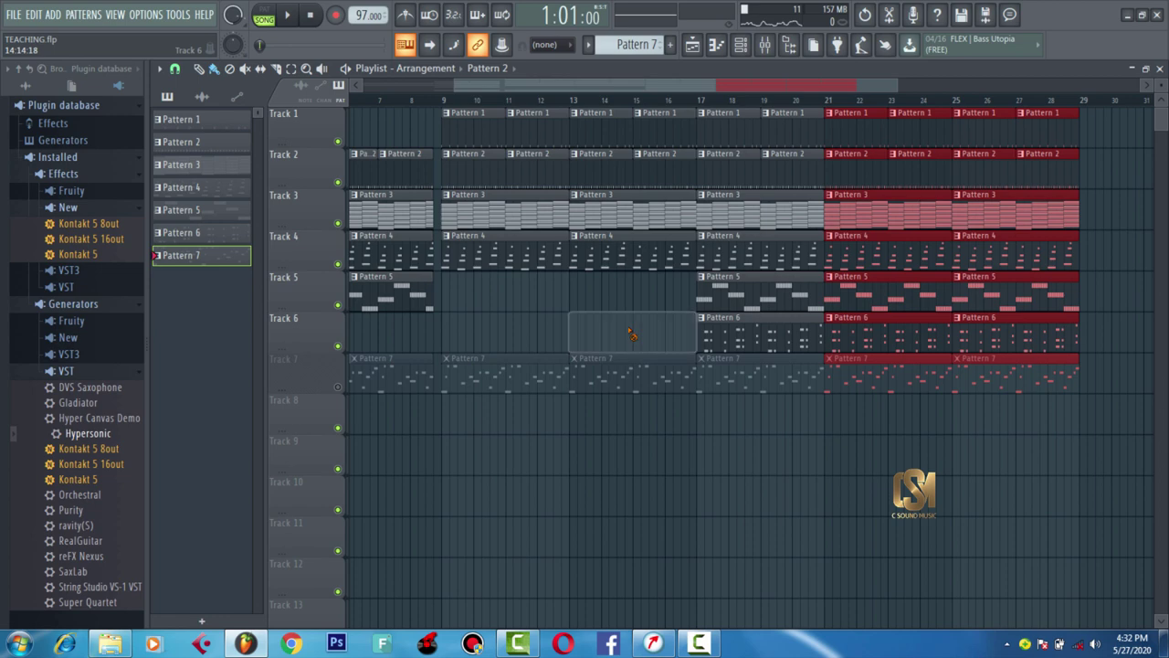
pyautogui.rightClick(489, 370)
pyautogui.rightClick(603, 370)
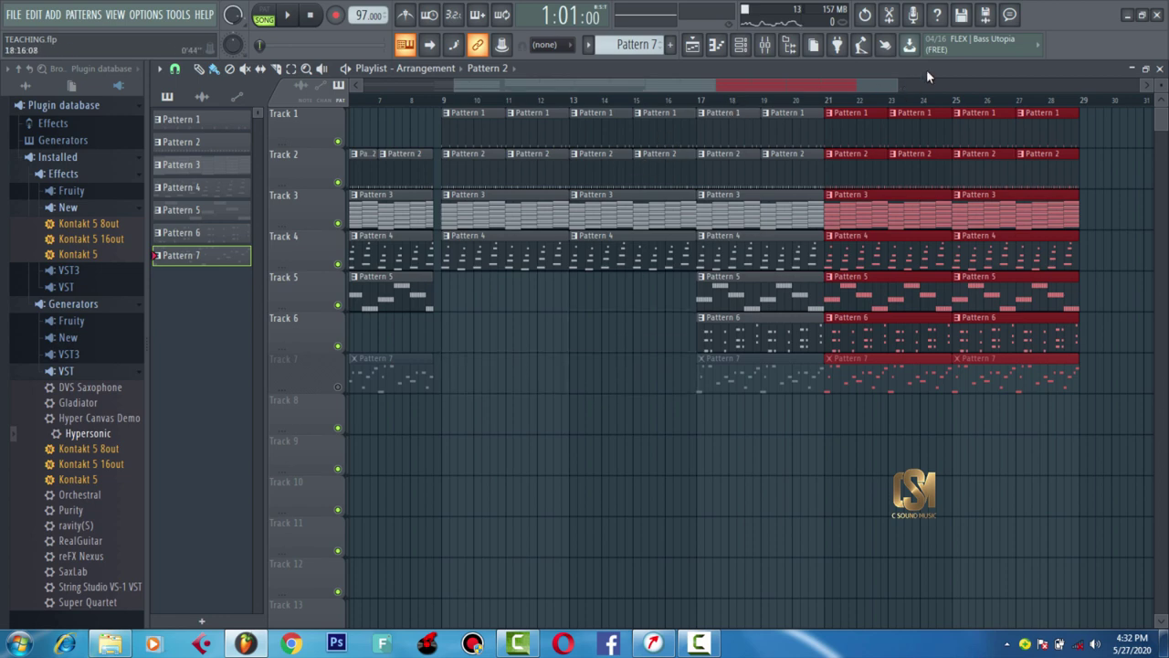
pyautogui.moveTo(898, 83); pyautogui.dragTo(549, 137)
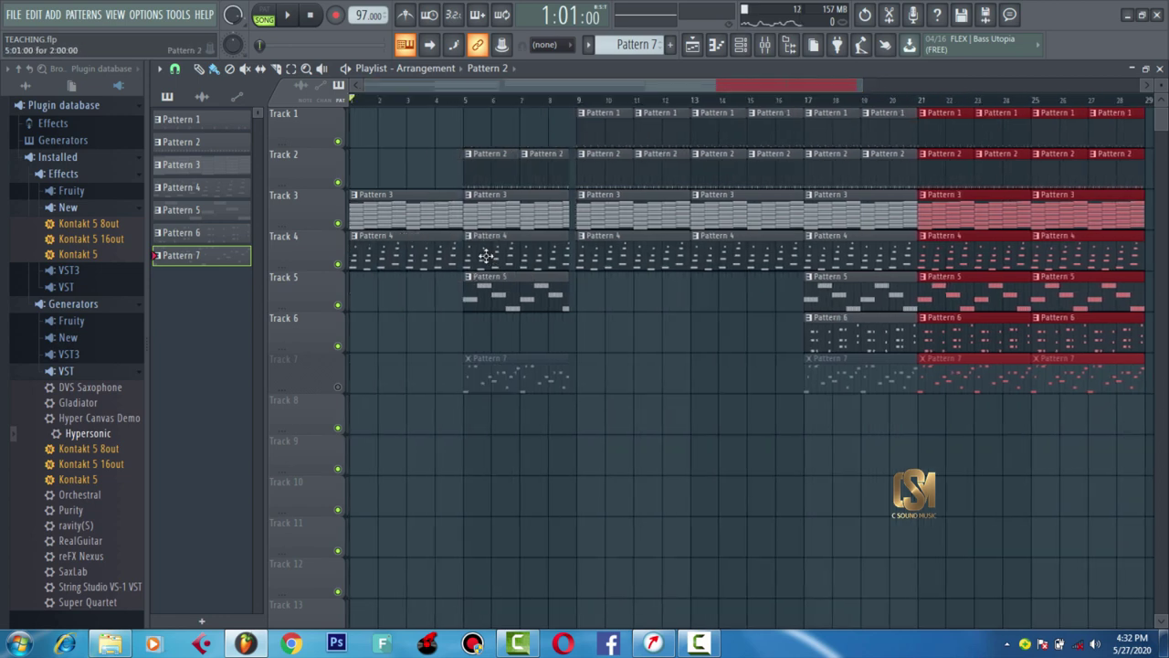
pyautogui.rightClick(528, 376)
pyautogui.press('space')
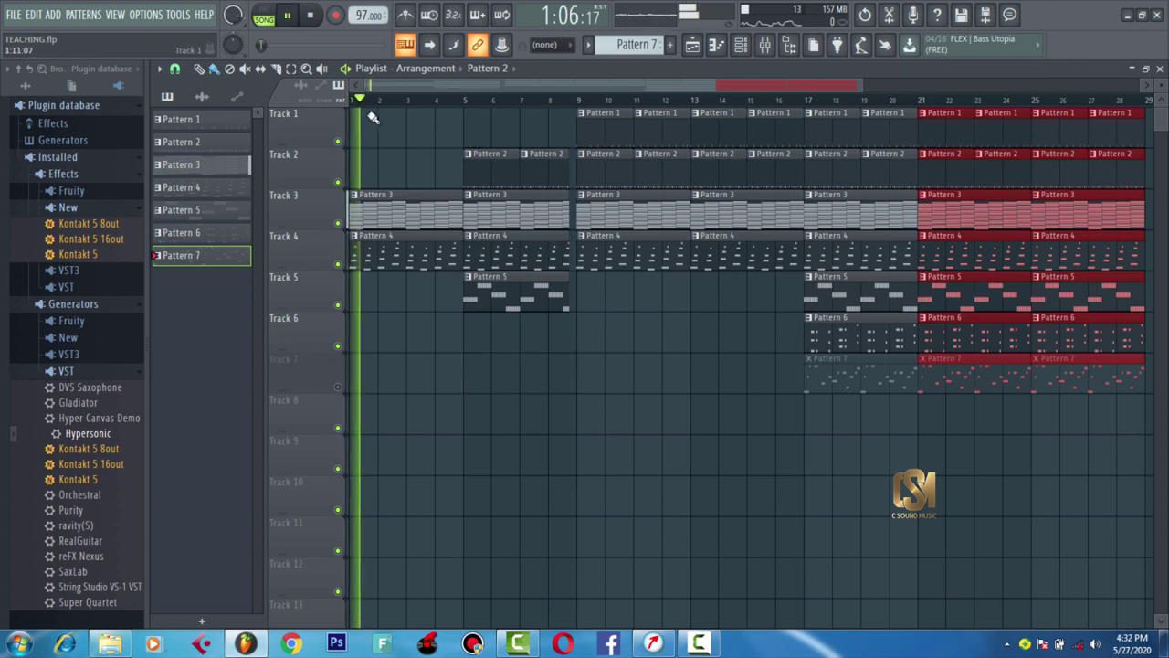
# - Stop the song and add a second Purity instrument at the end of the channel rack
pyautogui.press('space')
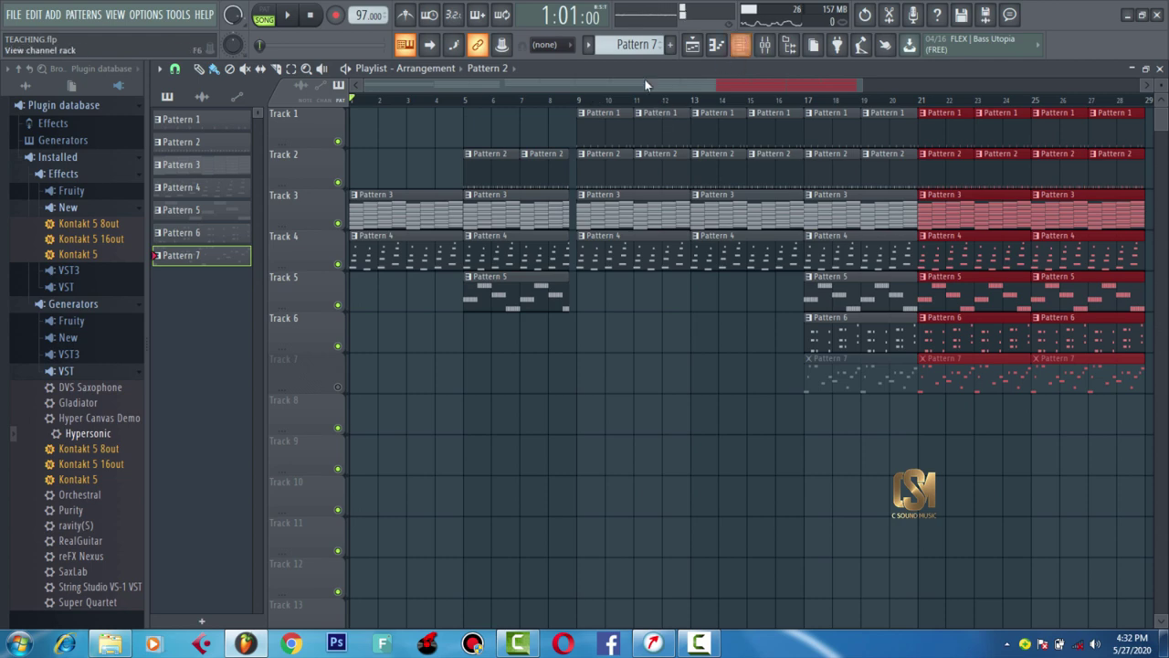
pyautogui.click(741, 46)
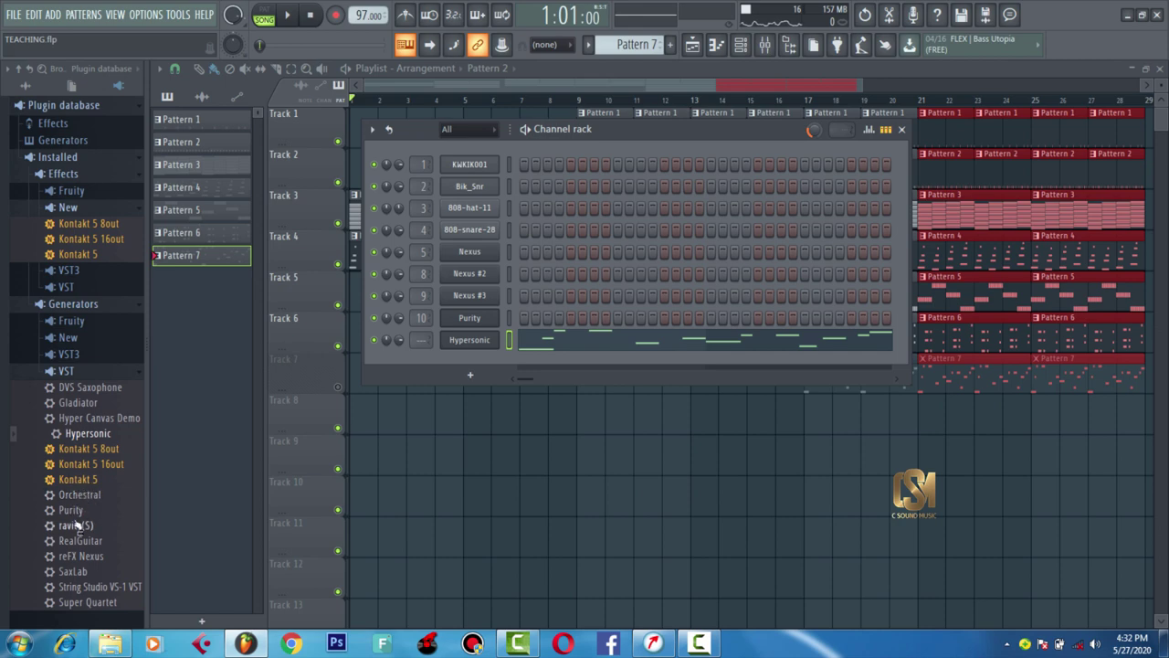
pyautogui.moveTo(71, 510); pyautogui.dragTo(474, 365)
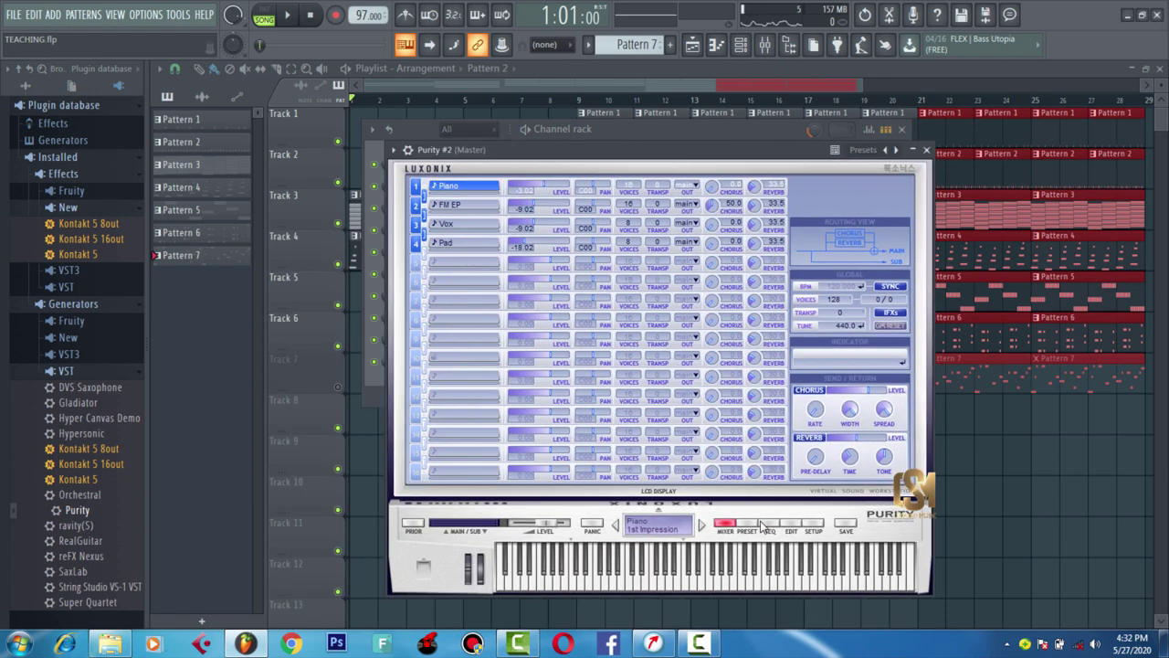
# - Load the Hard Alto Vib preset from Purity's Woodwind category and try it out over the song
pyautogui.click(759, 526)
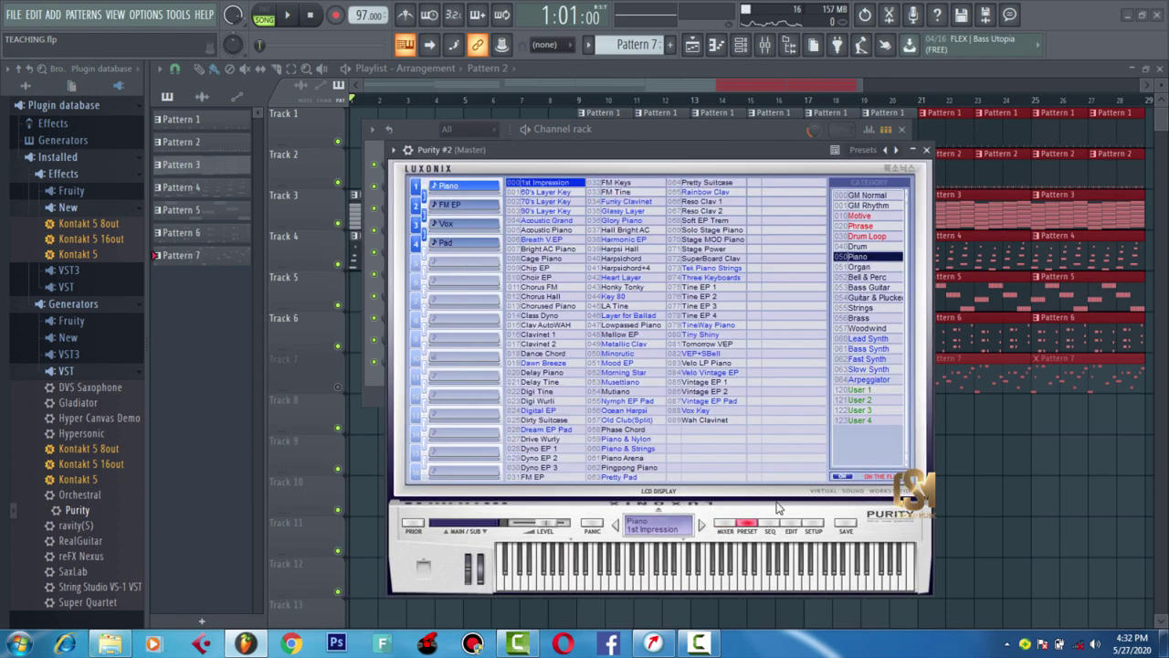
pyautogui.click(868, 329)
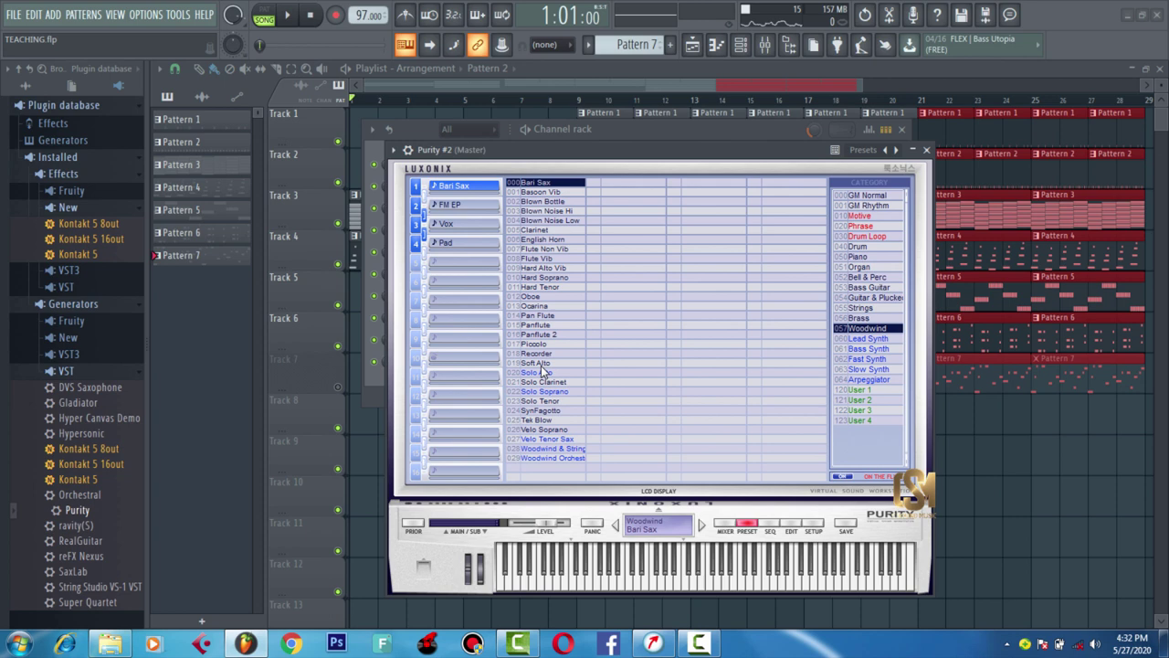
pyautogui.click(539, 268)
pyautogui.moveTo(602, 154); pyautogui.dragTo(633, 148)
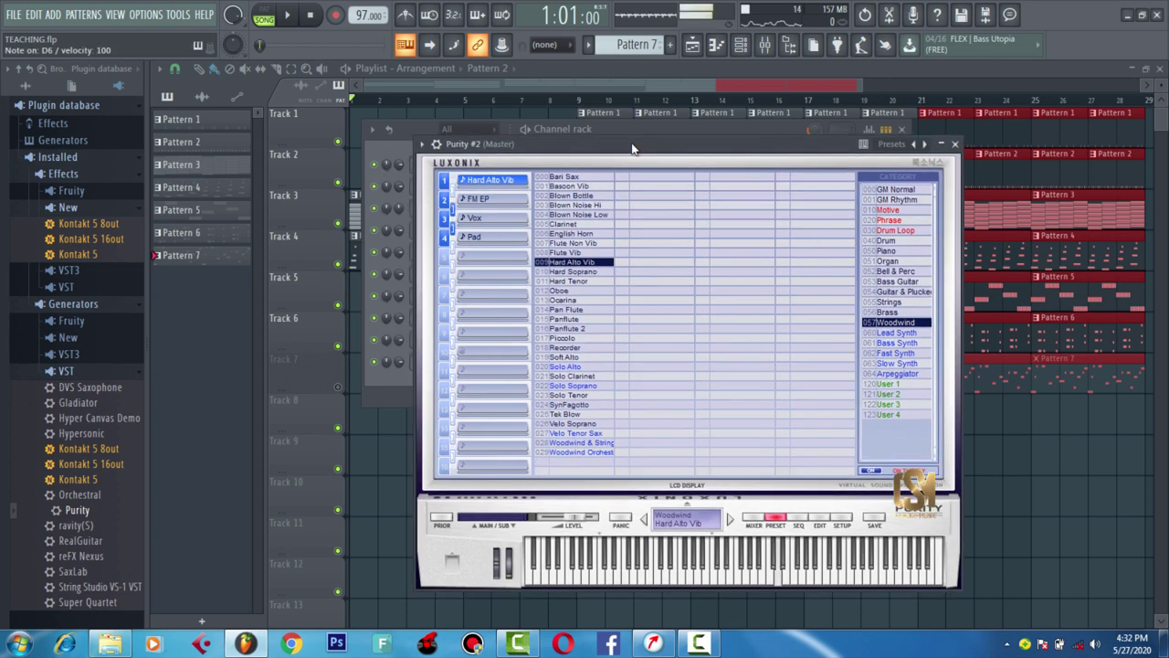
pyautogui.press('space')
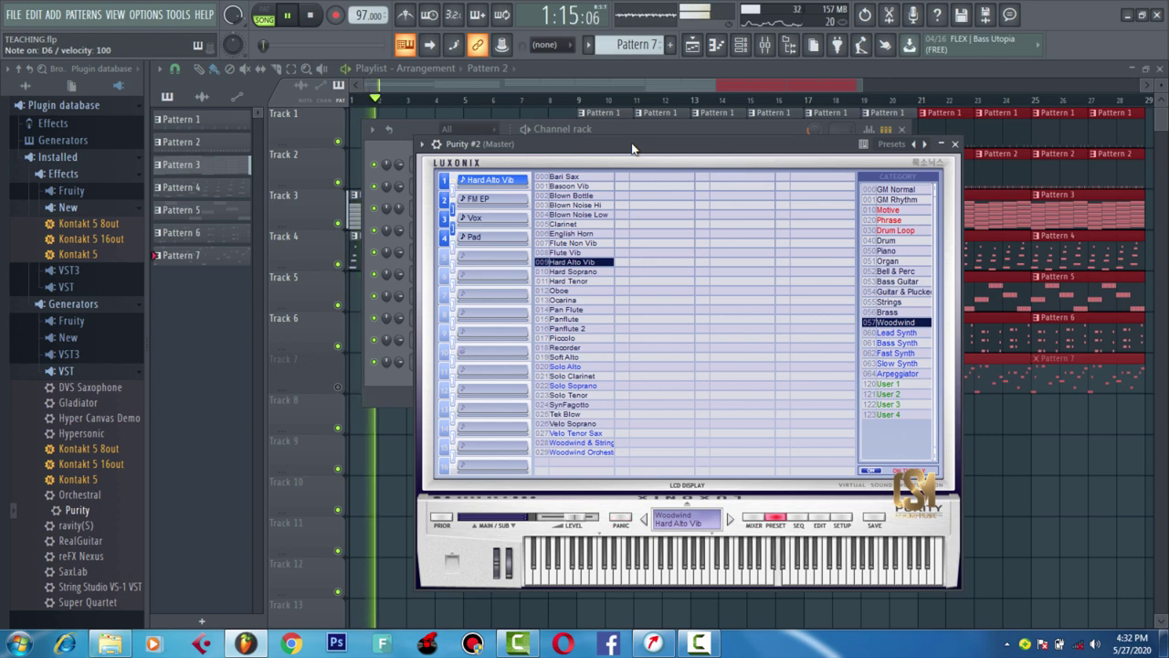
pyautogui.press('space')
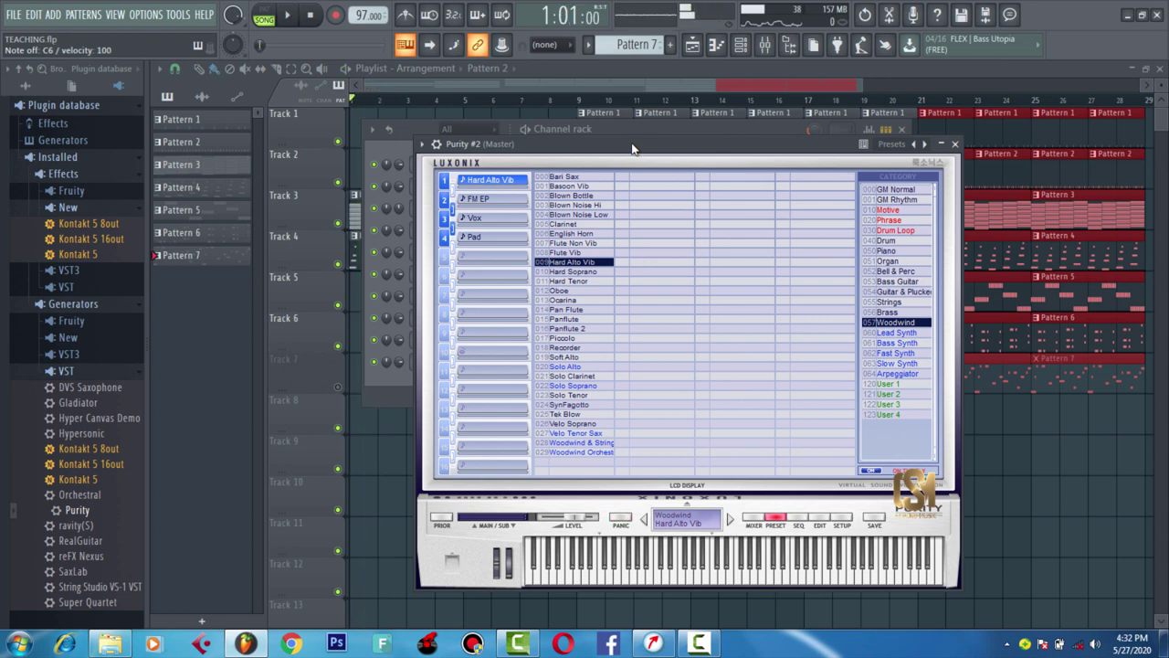
# - Open the piano roll of the new Purity channel and switch to Pattern 3
pyautogui.click(421, 145)
pyautogui.click(502, 161)
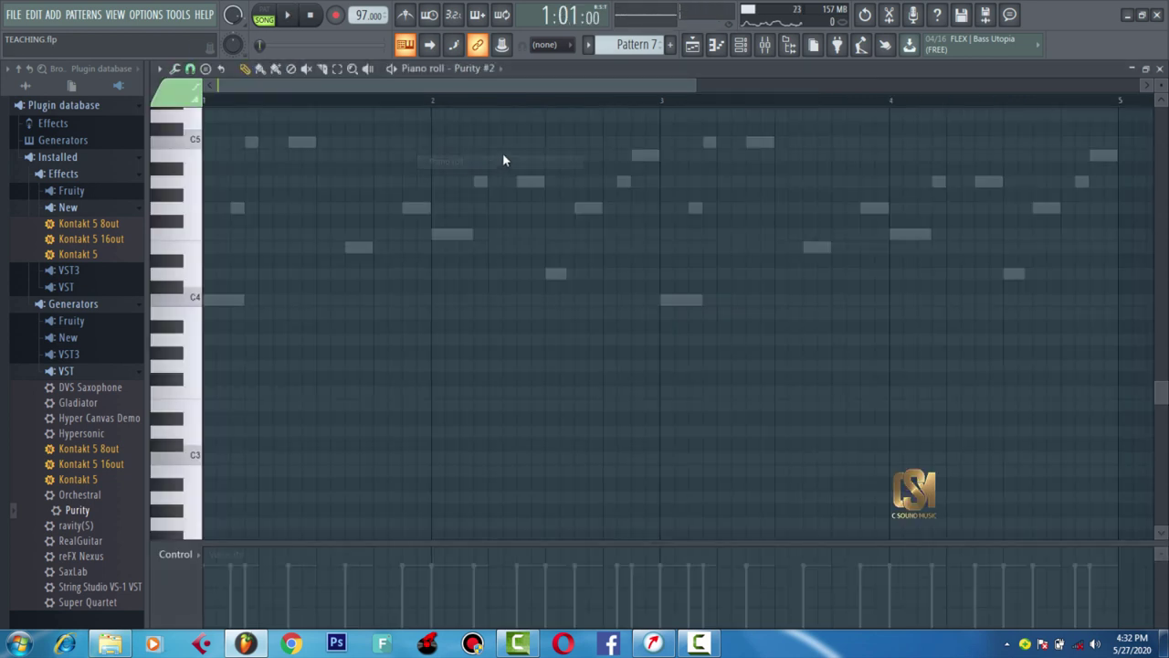
pyautogui.scroll(4, 643, 44)
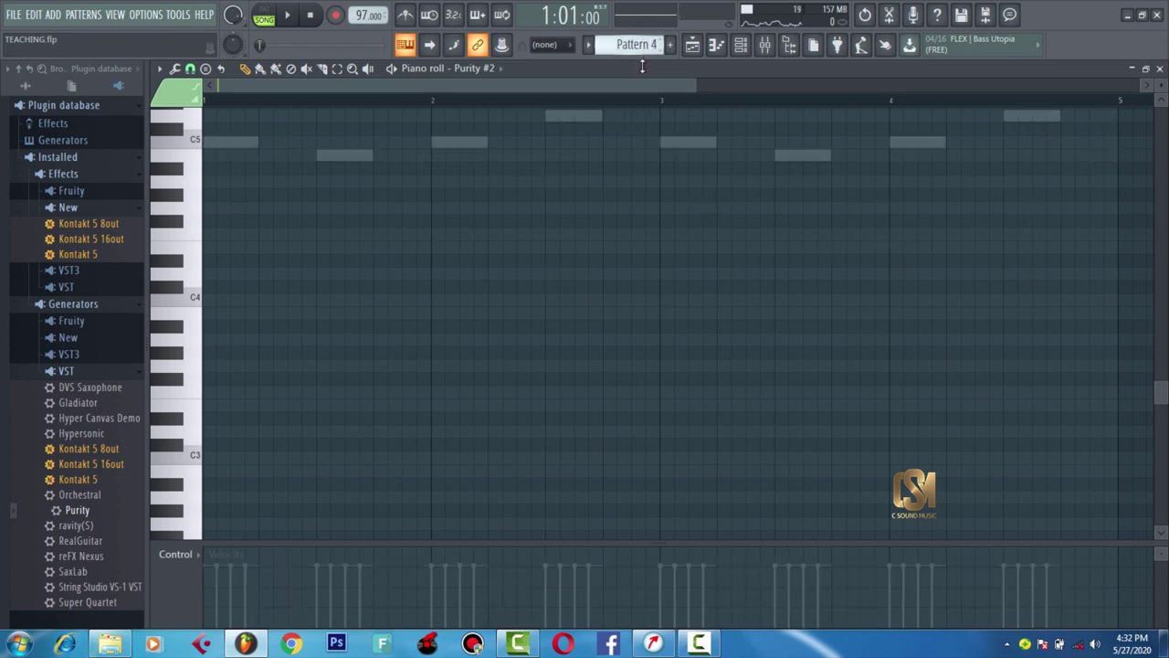
# - Play the song repeatedly and rehearse the woodwind melody around the C6 octave
pyautogui.press('space')
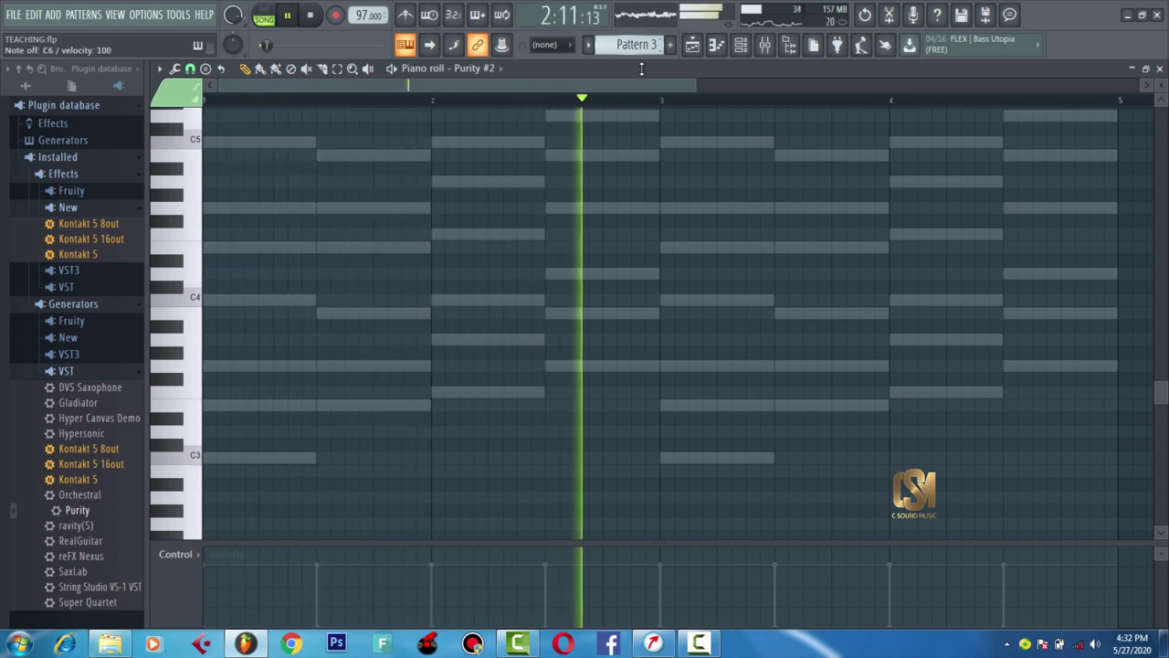
pyautogui.press('space')
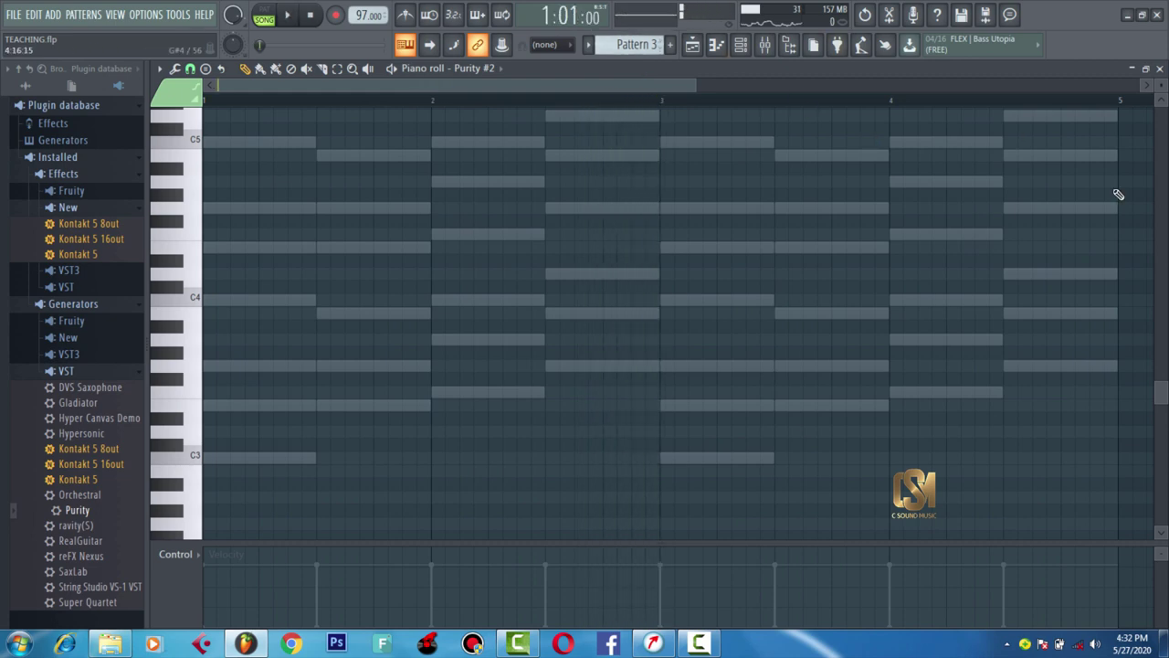
pyautogui.moveTo(1162, 394); pyautogui.dragTo(1162, 369)
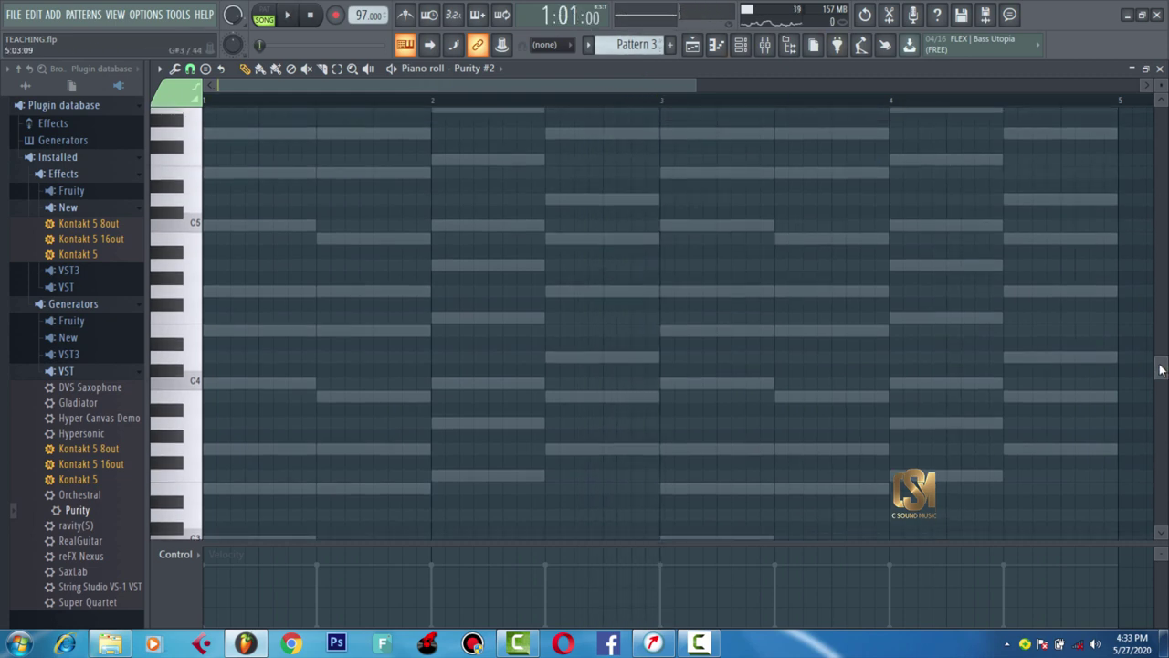
pyautogui.press('space')
pyautogui.press('space')
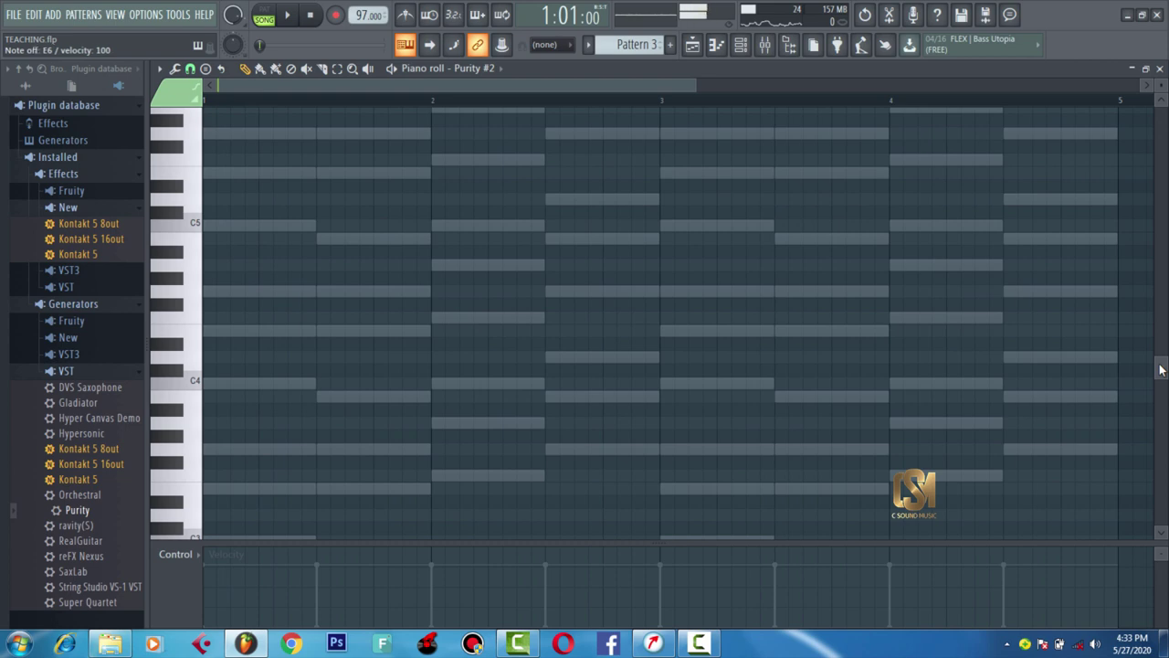
pyautogui.moveTo(1162, 369); pyautogui.dragTo(1160, 313)
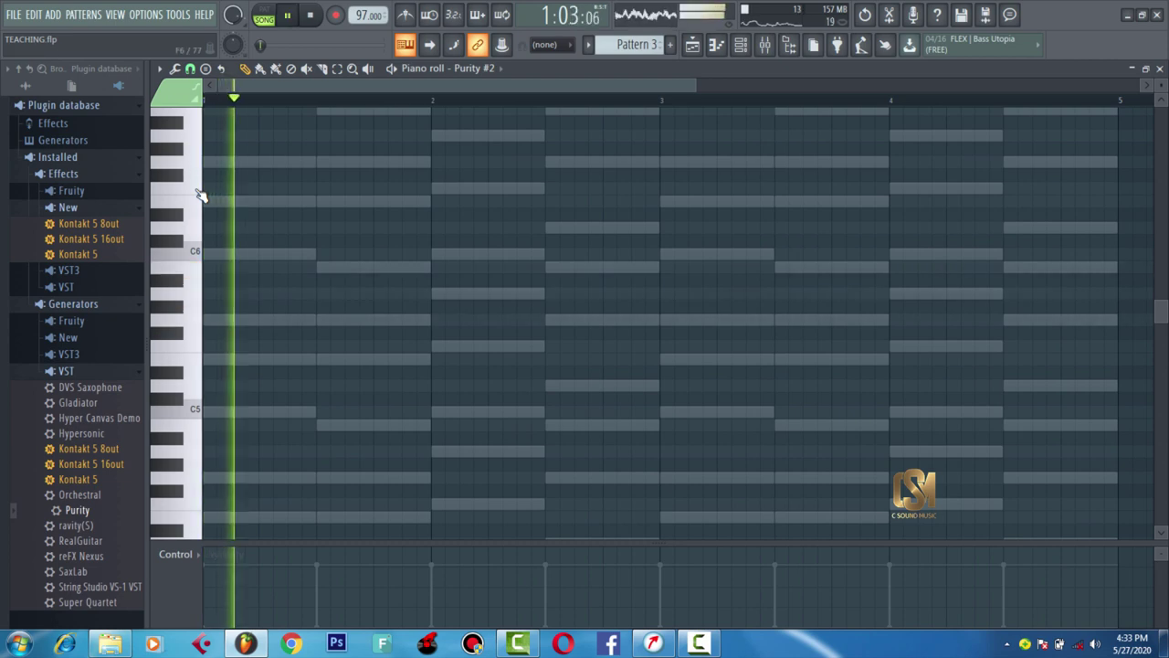
pyautogui.click(199, 196)
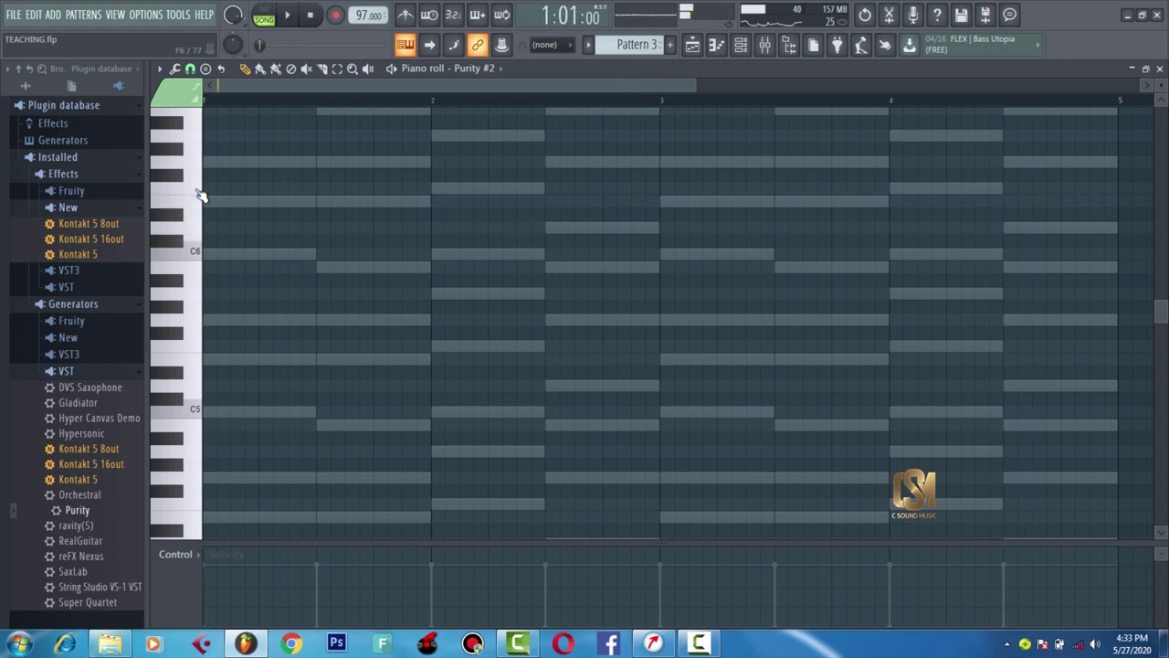
# - Record the melody live into Purity #2 in Pattern 3 with the Everything recording option, and stop early in bar 3
pyautogui.click(338, 18)
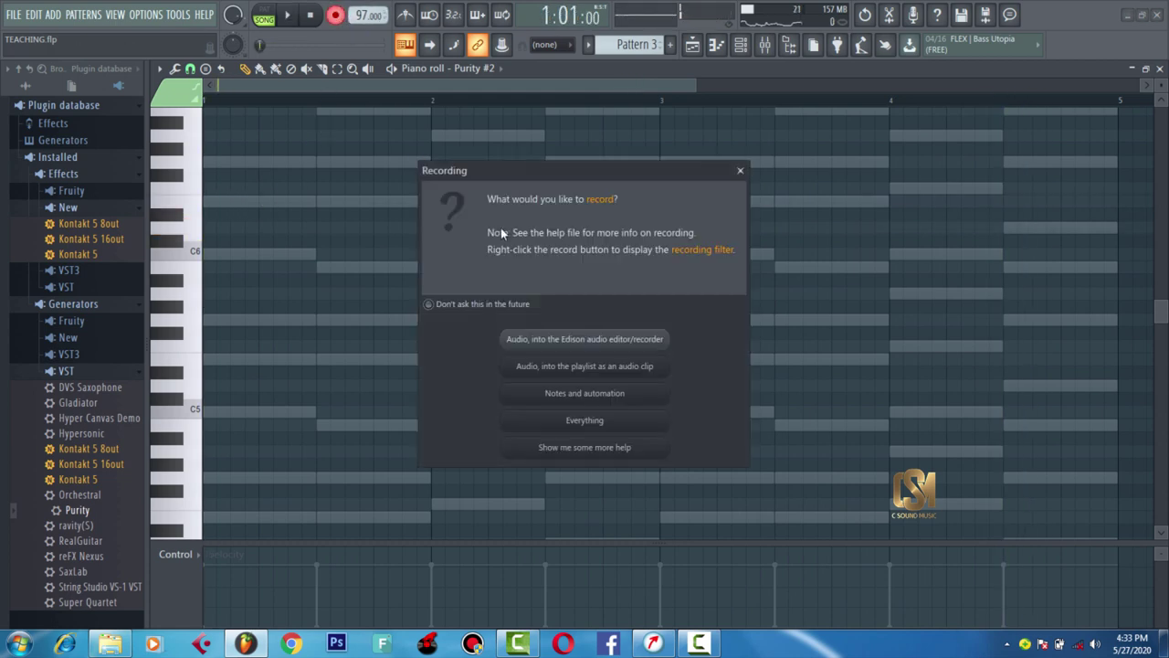
pyautogui.click(596, 422)
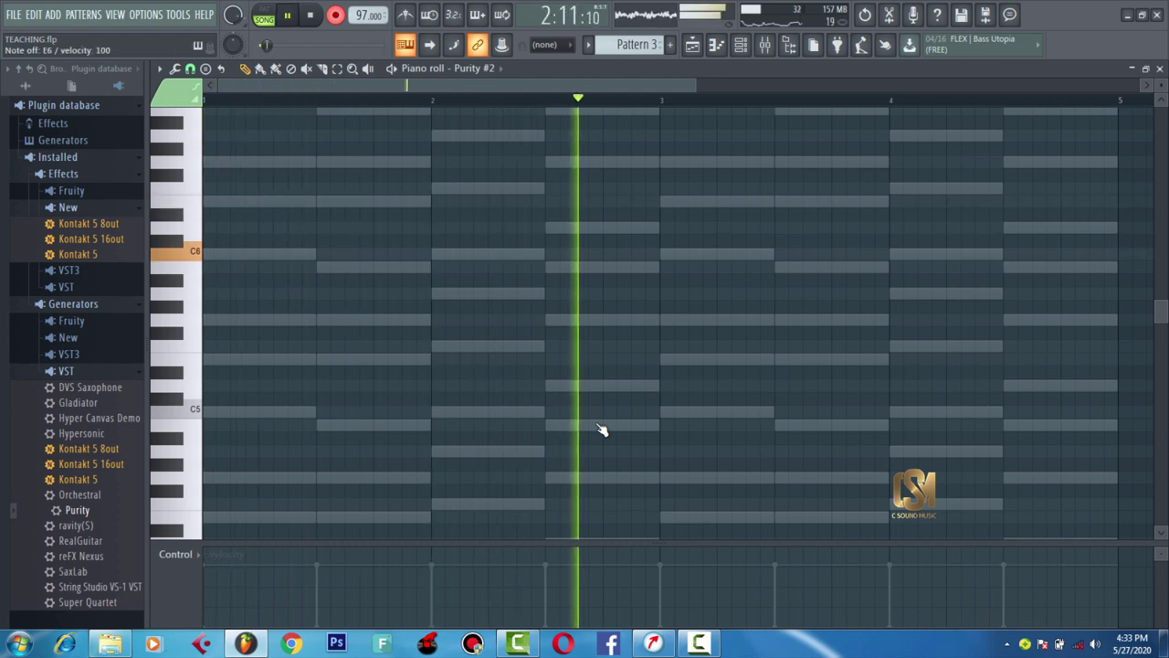
pyautogui.press('space')
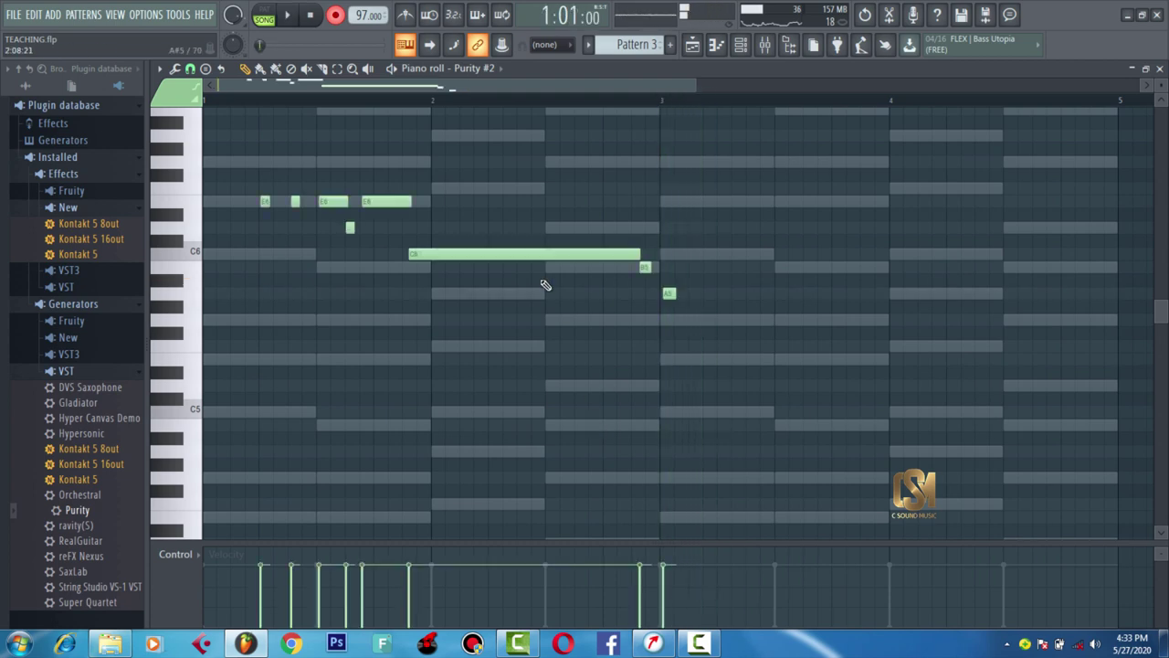
# - Delete the long C6 note and all B5 and A5 notes, keeping only the E6 and D6 notes in bar 1
pyautogui.moveTo(692, 83); pyautogui.dragTo(503, 84)
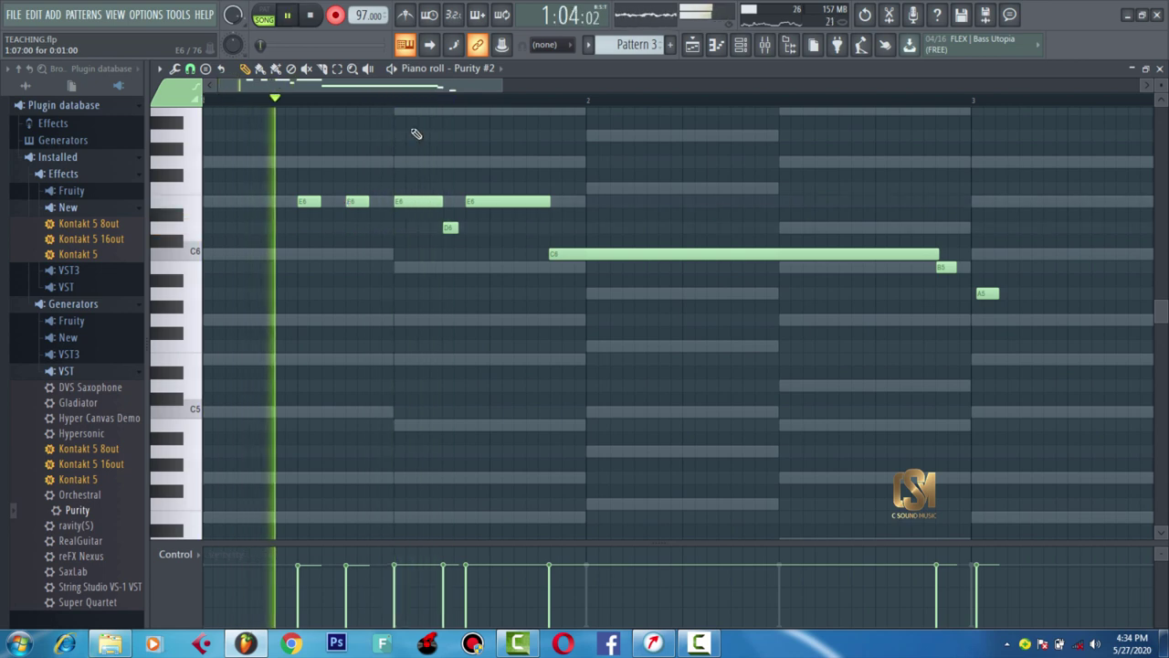
pyautogui.moveTo(512, 84); pyautogui.dragTo(540, 84)
pyautogui.press('space')
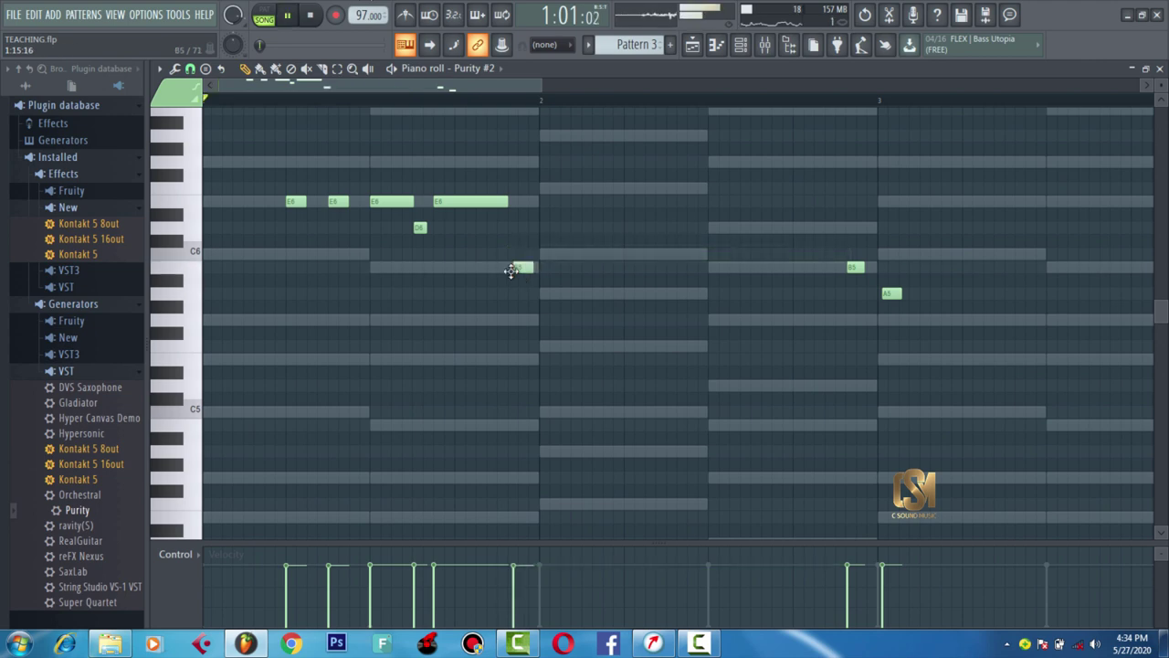
pyautogui.rightClick(519, 267)
pyautogui.rightClick(855, 267)
pyautogui.rightClick(891, 293)
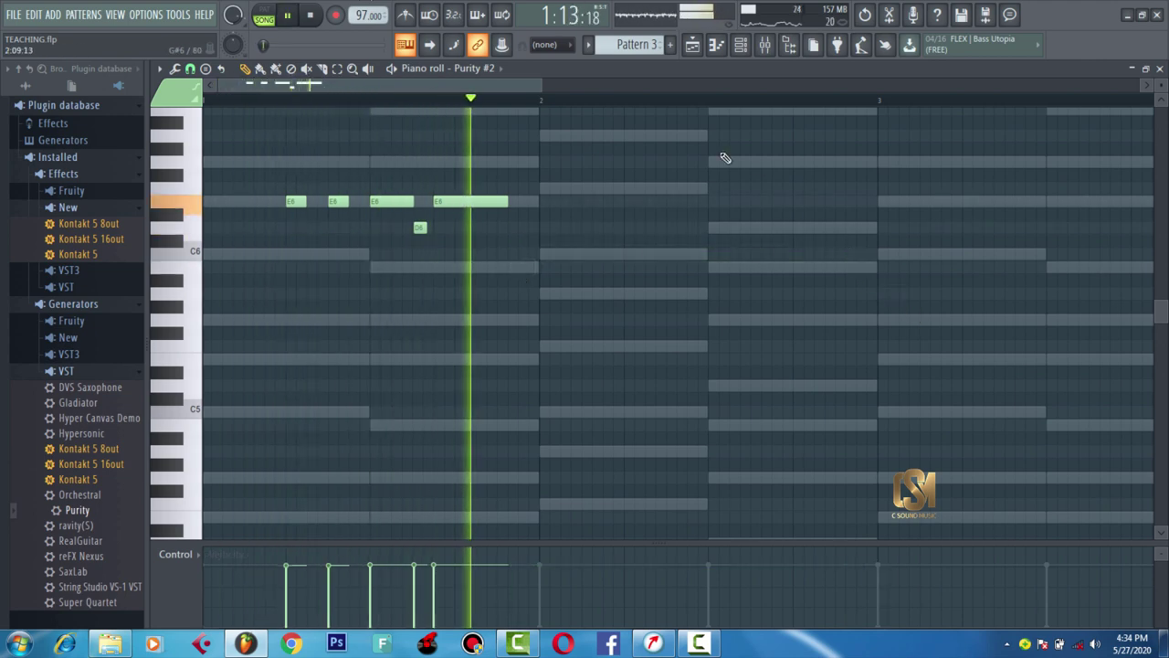
# - Add a G6 note at 1:15:12 and extend it to the start of bar 2
pyautogui.press('space')
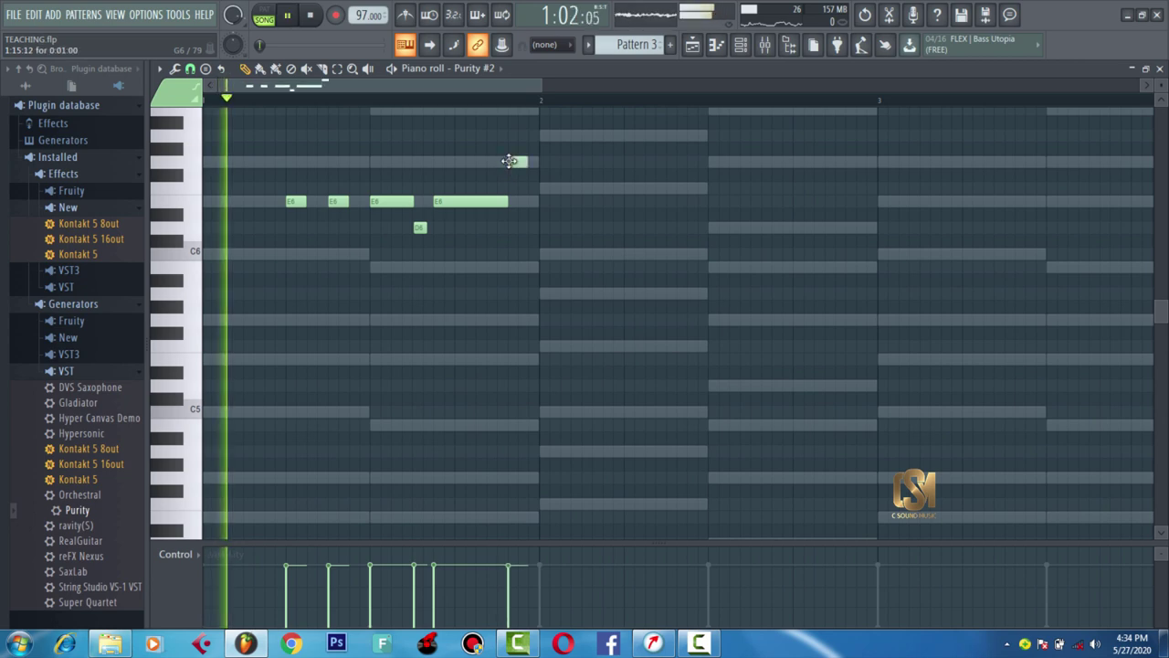
pyautogui.moveTo(527, 161); pyautogui.dragTo(539, 164)
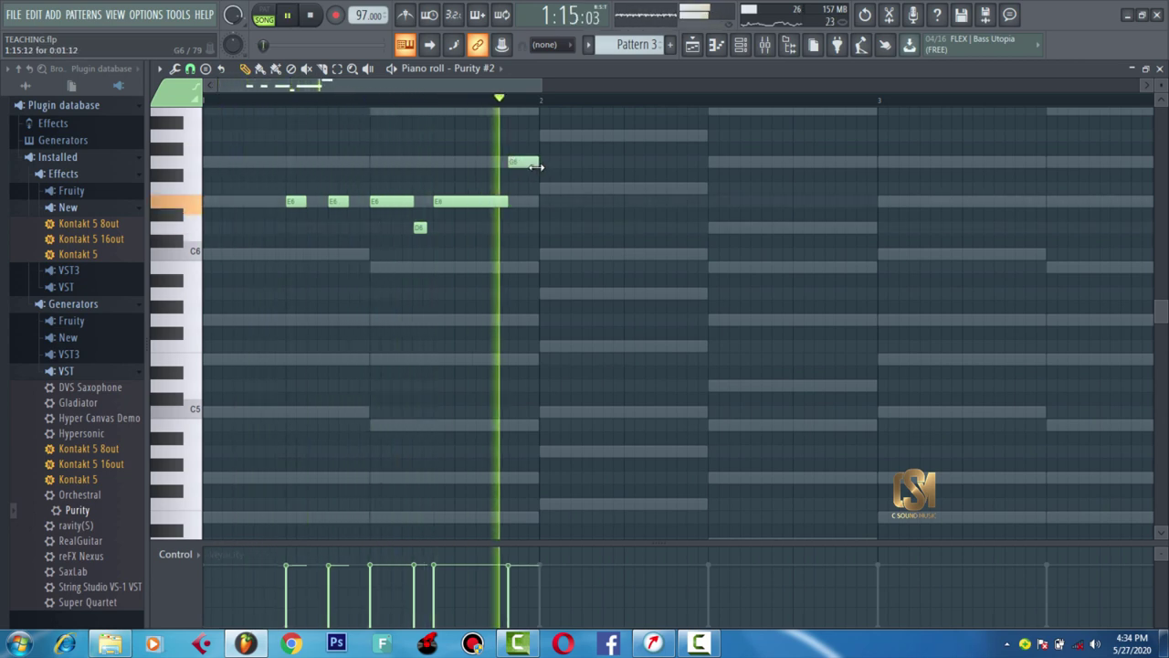
# - Try an F6 note at the start of bar 2 and at a higher pitch, and remove it
pyautogui.click(541, 176)
pyautogui.moveTo(543, 183); pyautogui.dragTo(564, 191)
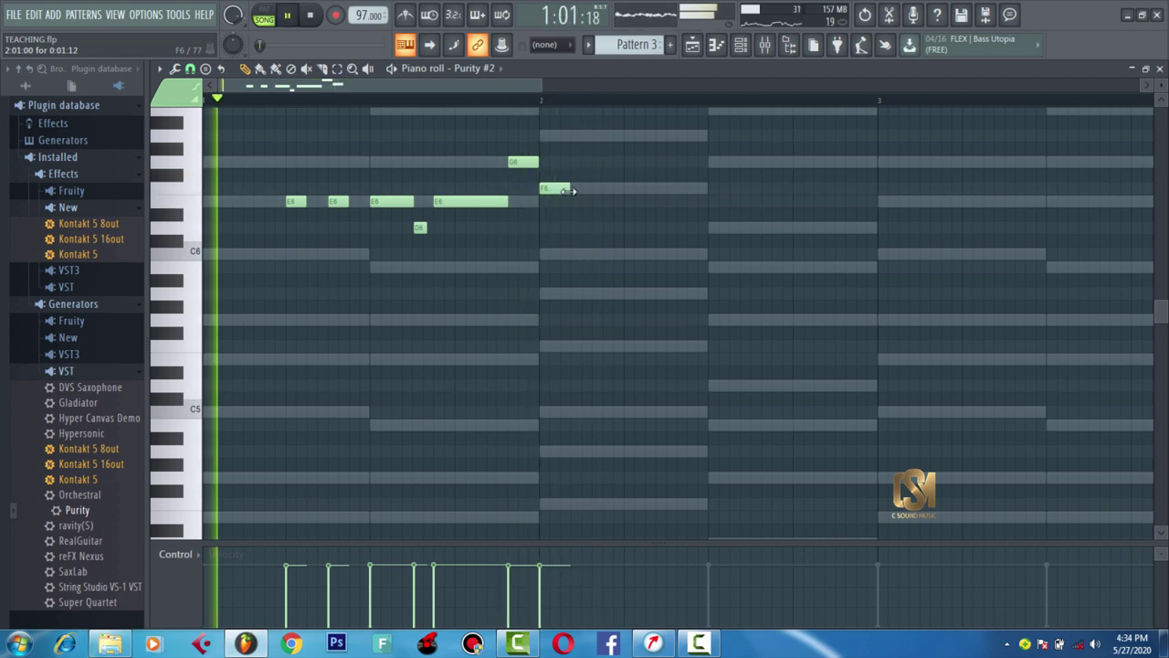
pyautogui.moveTo(549, 189); pyautogui.dragTo(551, 130)
pyautogui.press('space')
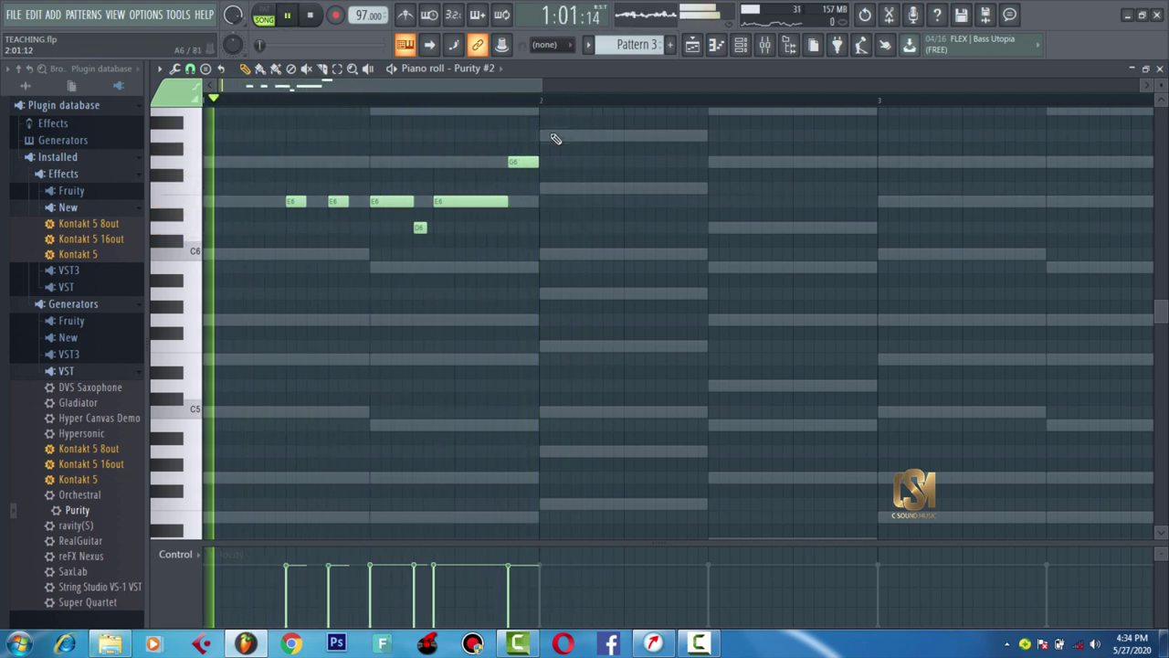
# - Try the G6 note at four steps followed by an equally long F6 note, and revert both changes
pyautogui.moveTo(539, 162); pyautogui.dragTo(592, 165)
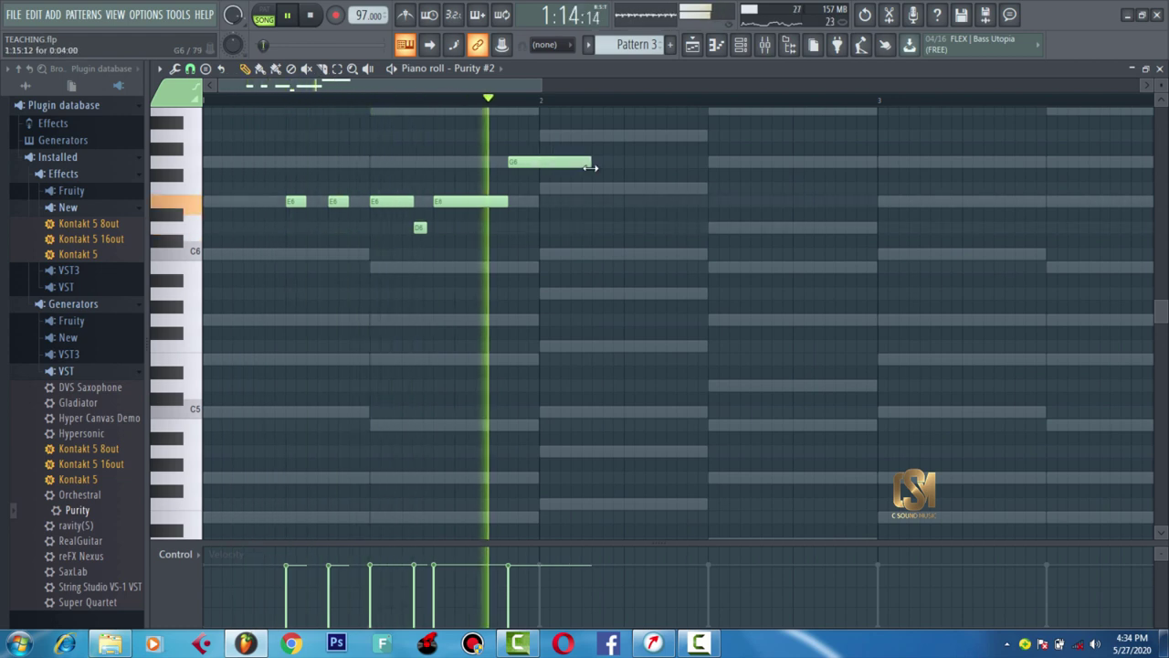
pyautogui.press('space')
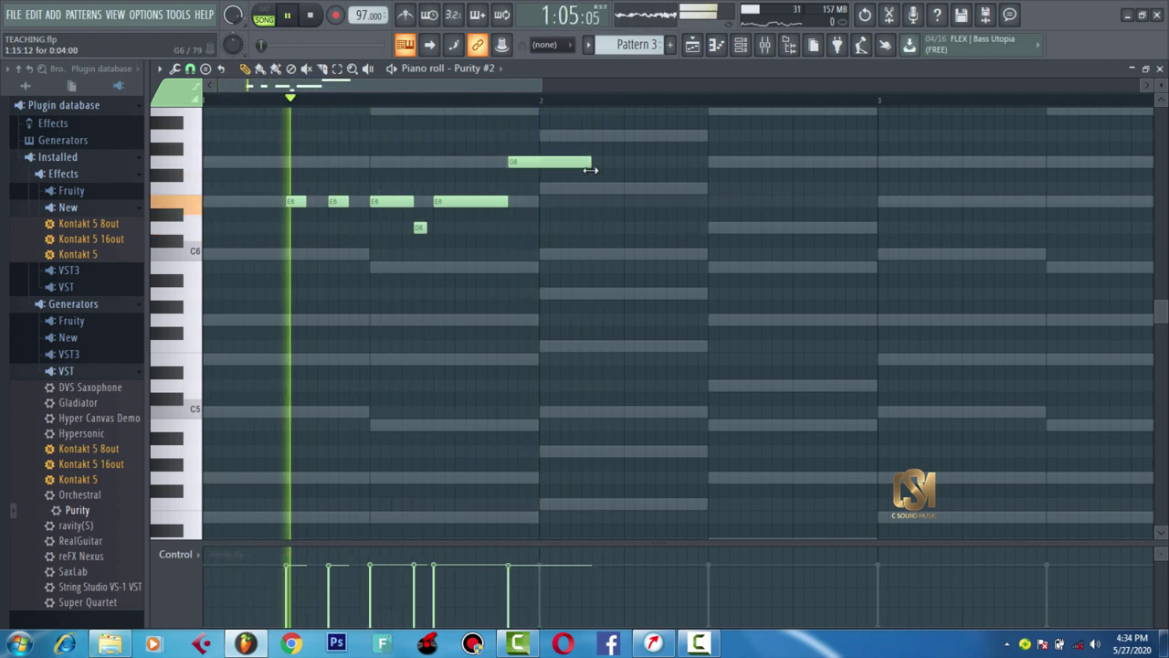
pyautogui.click(592, 189)
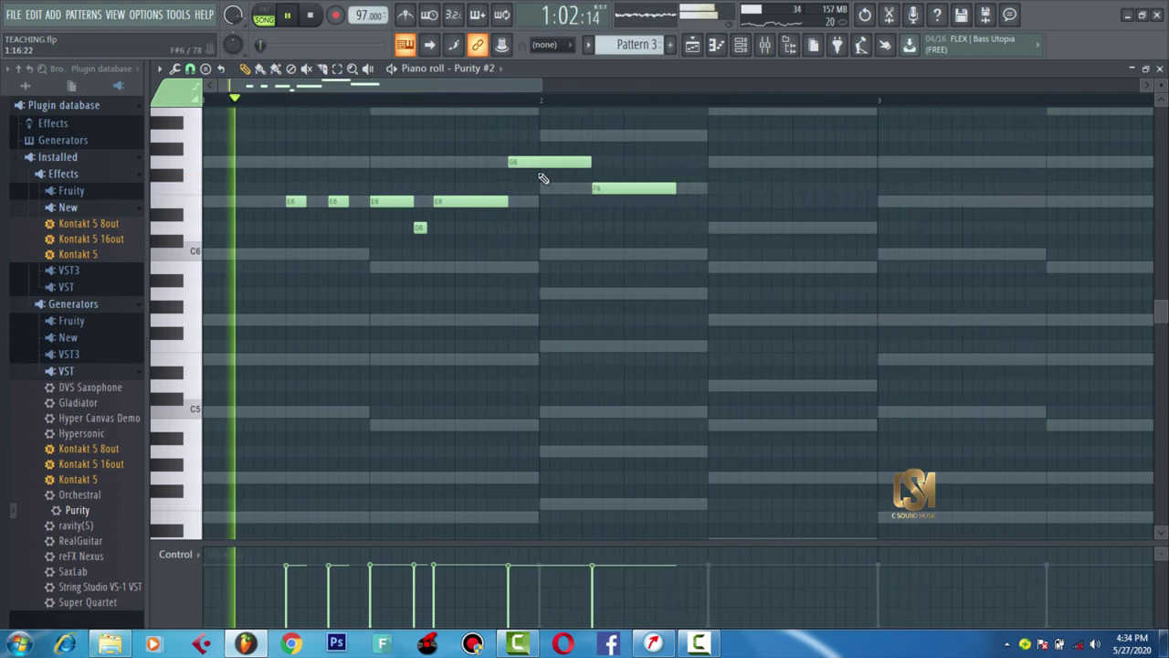
pyautogui.rightClick(612, 188)
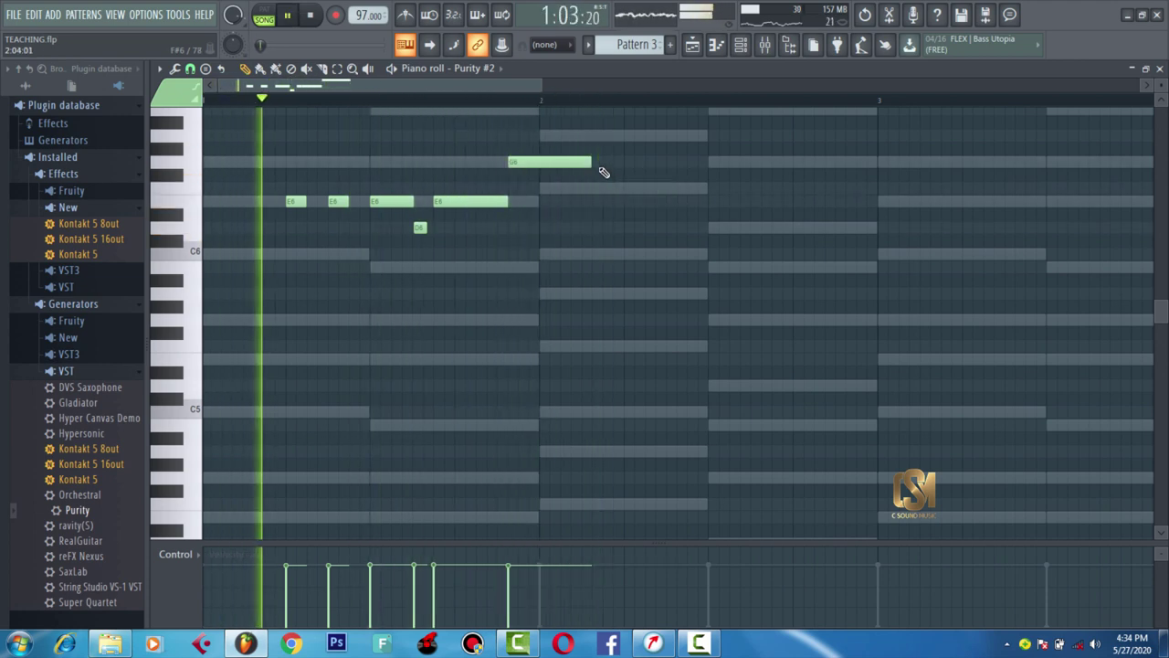
pyautogui.moveTo(590, 162); pyautogui.dragTo(541, 165)
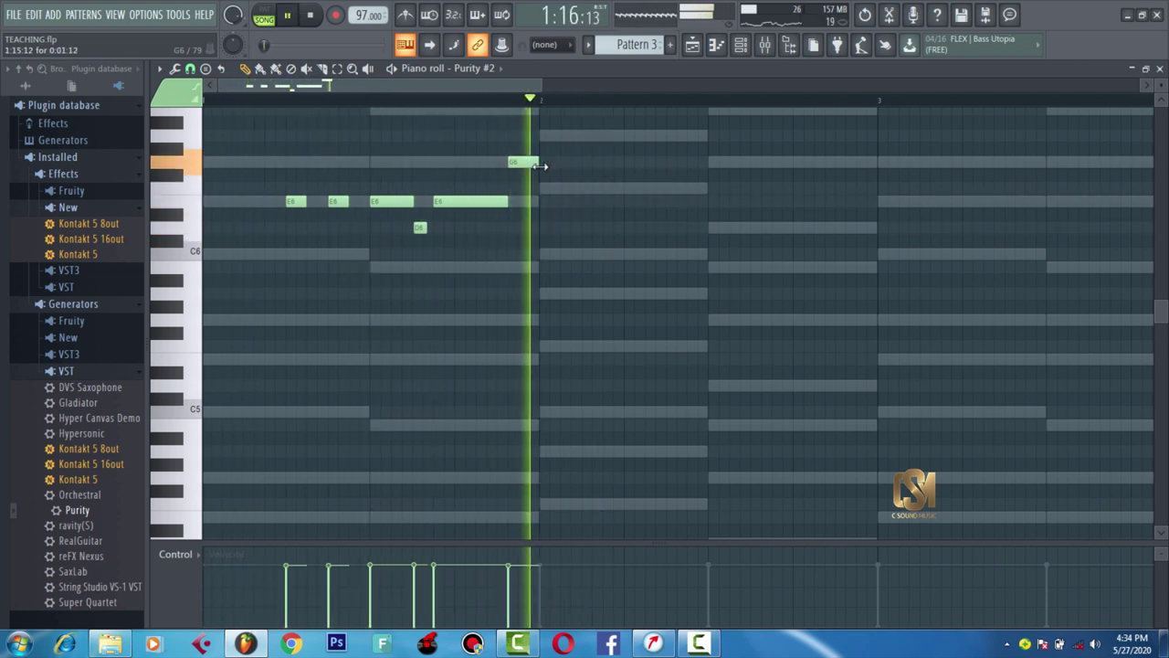
# - Start the G6 note at 1:15:00 with a two-step length and shorten the preceding E6 note to meet it
pyautogui.press('space')
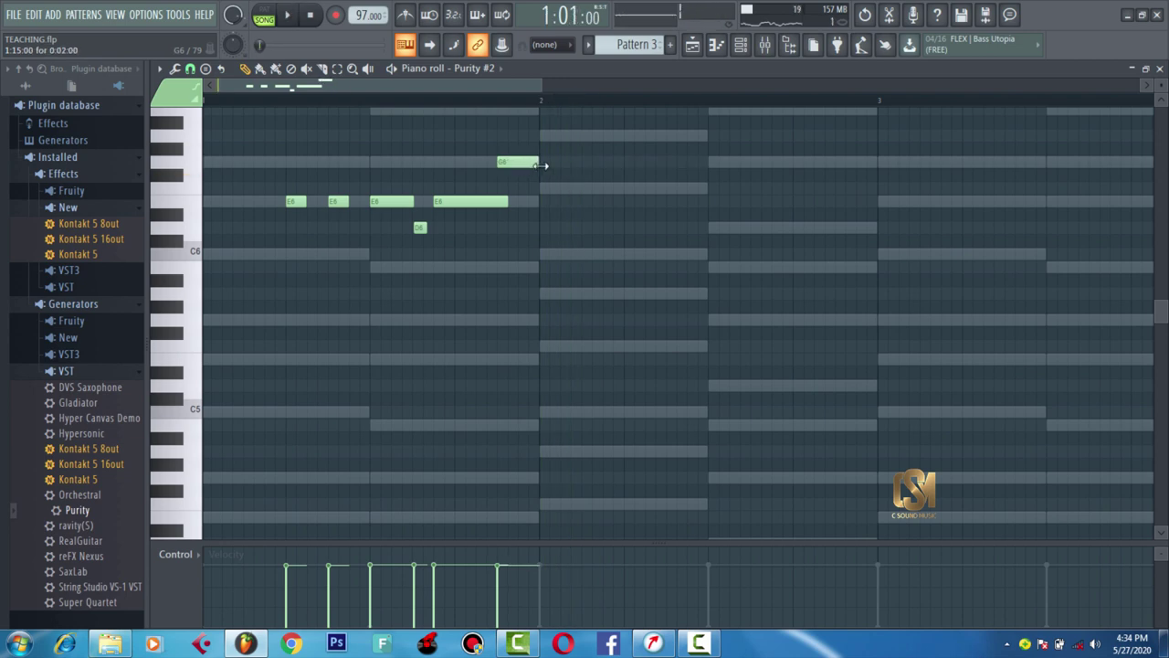
pyautogui.press('space')
pyautogui.moveTo(507, 201); pyautogui.dragTo(496, 201)
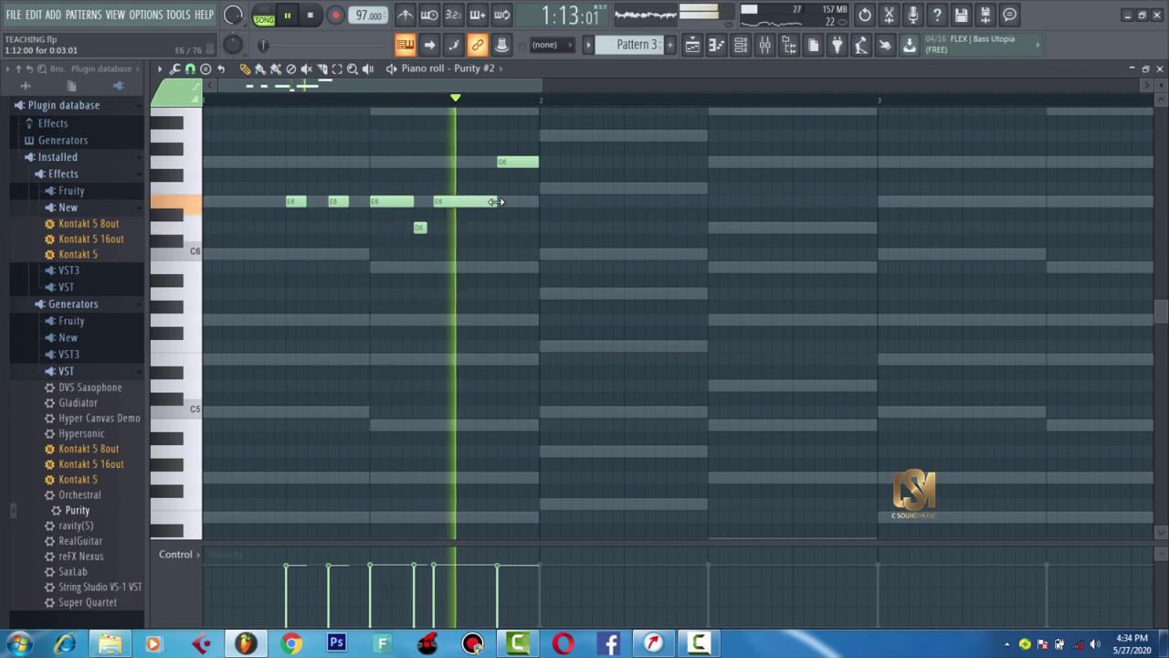
# - Add an F6 note about three steps long at the start of bar 2
pyautogui.click(540, 201)
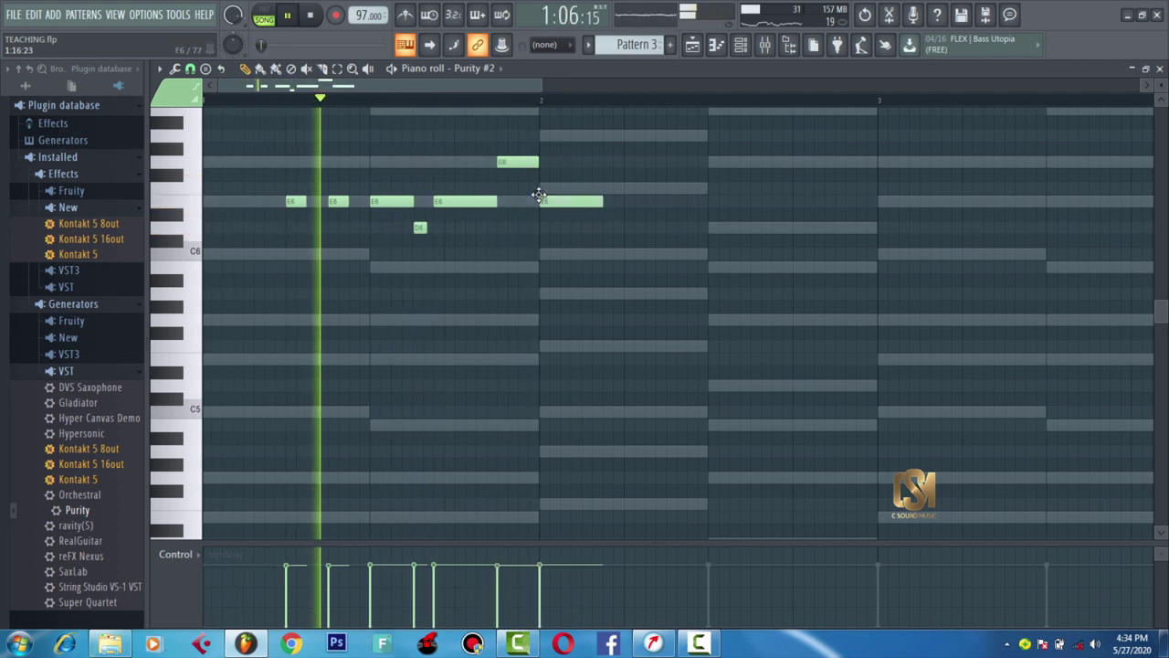
pyautogui.moveTo(541, 197); pyautogui.dragTo(543, 187)
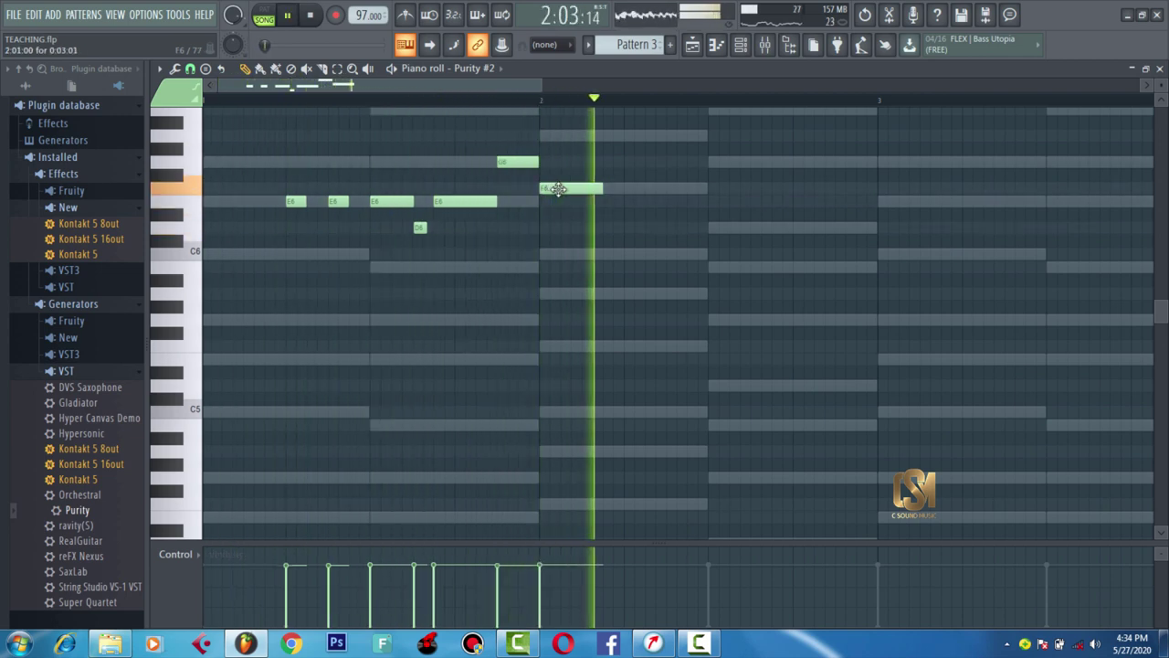
# - Extend the F6 note at the start of bar 2 to about 6.5 steps and follow it with an A6 and a G6 note
pyautogui.press('space')
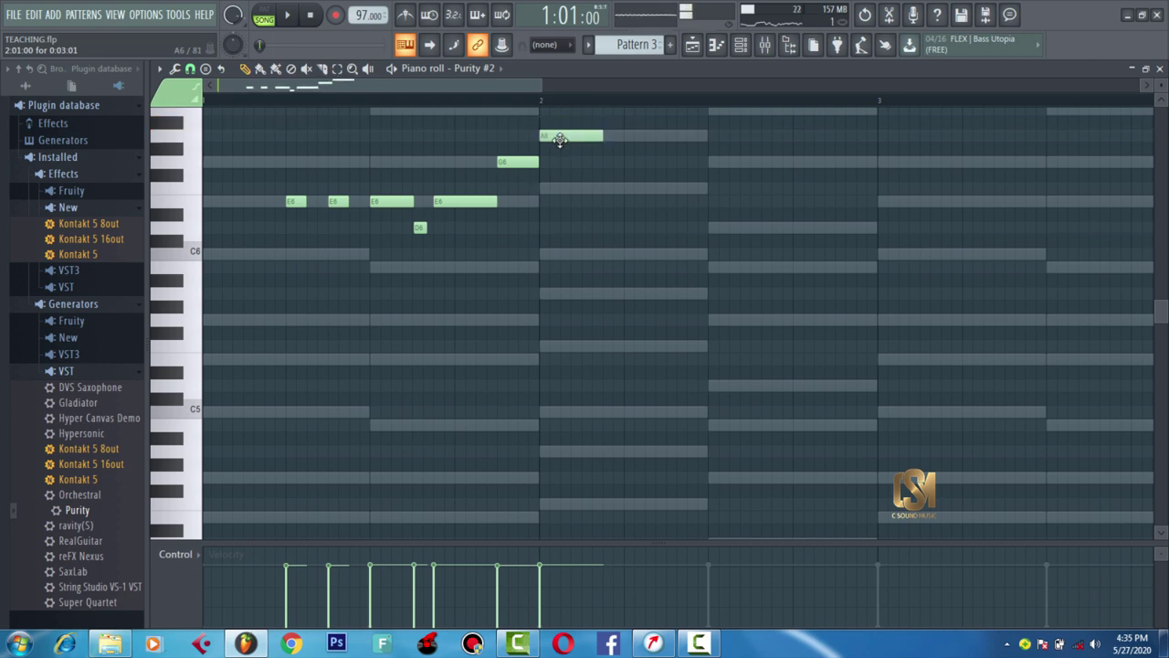
pyautogui.press('space')
pyautogui.moveTo(603, 135); pyautogui.dragTo(677, 136)
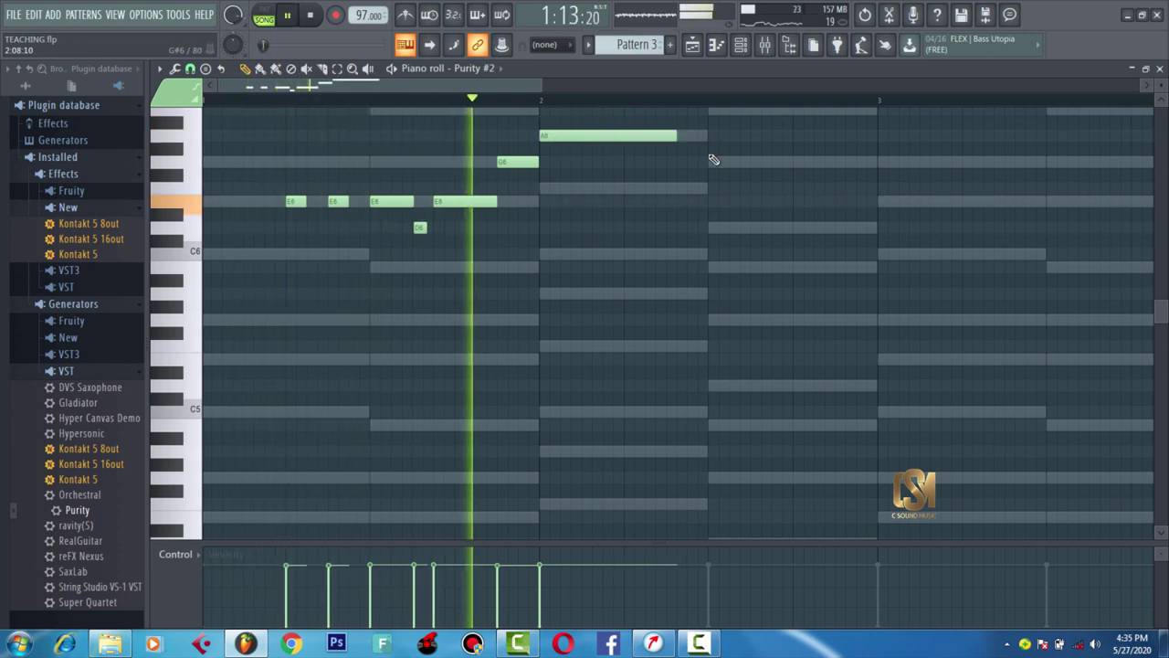
pyautogui.scroll(3, 703, 163)
pyautogui.click(681, 192)
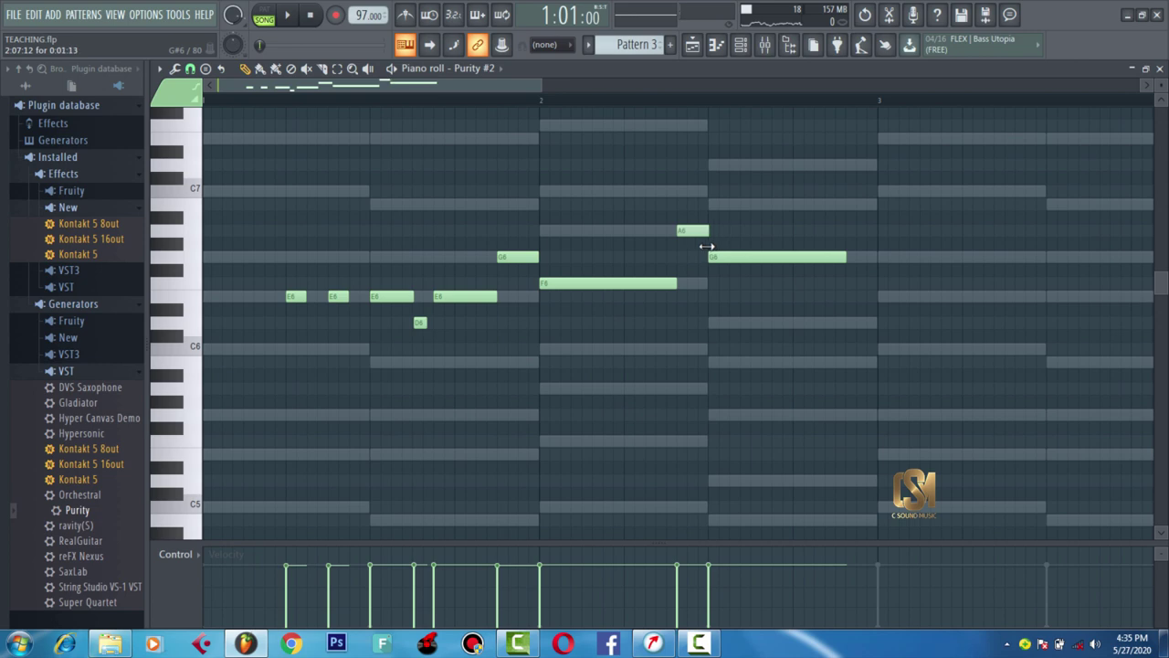
pyautogui.press('space')
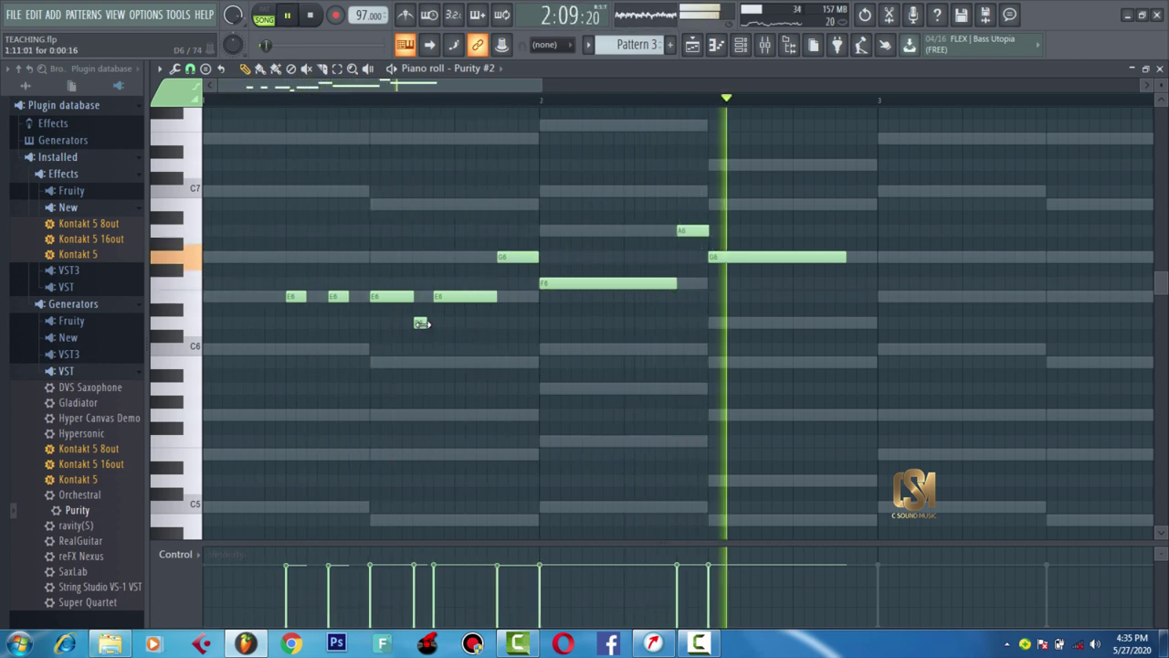
pyautogui.press('space')
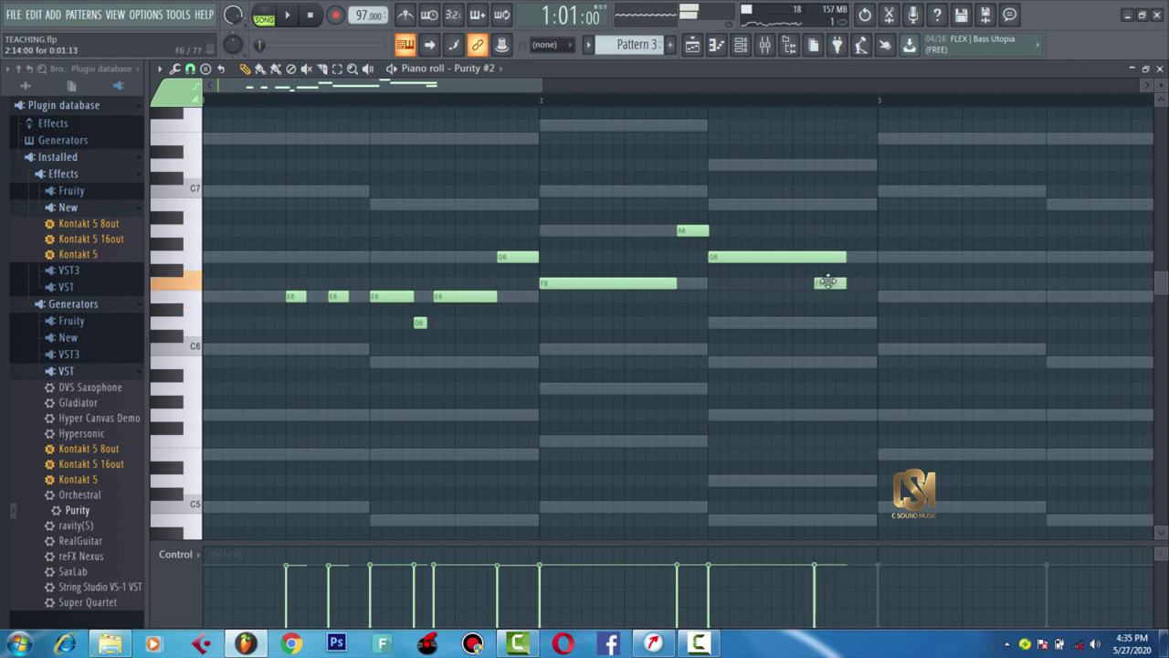
# - Shorten the G6 note at 2:09:00 to four steps and follow it with descending F6, E6 and D6 notes and a C6 at bar 3
pyautogui.press('space')
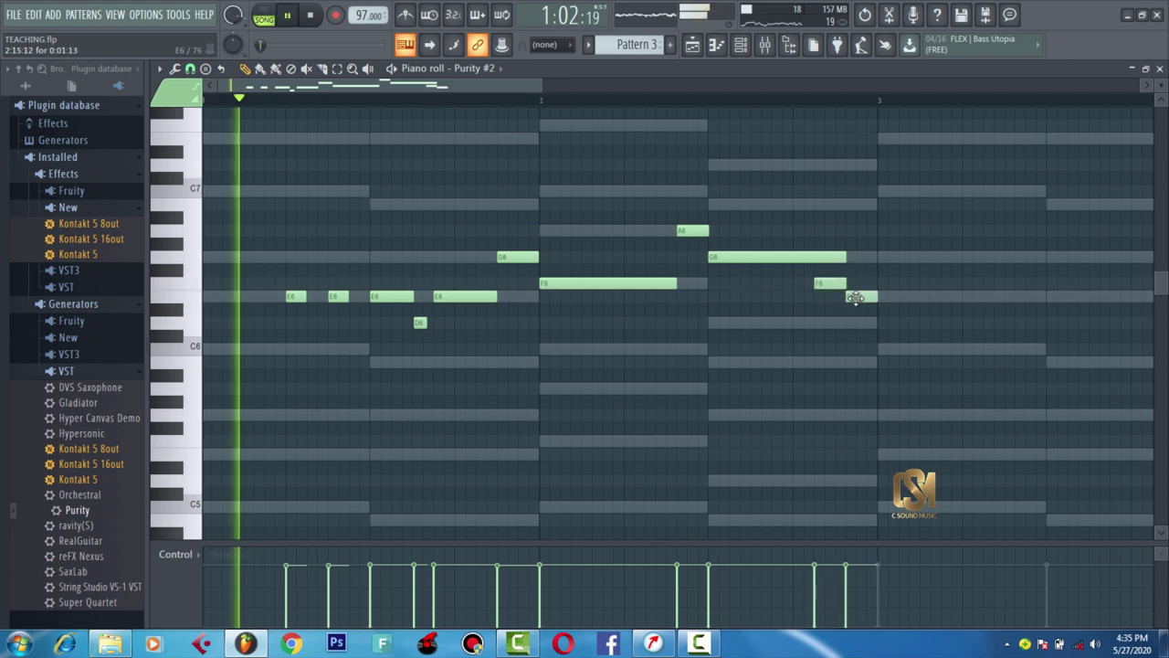
pyautogui.click(890, 349)
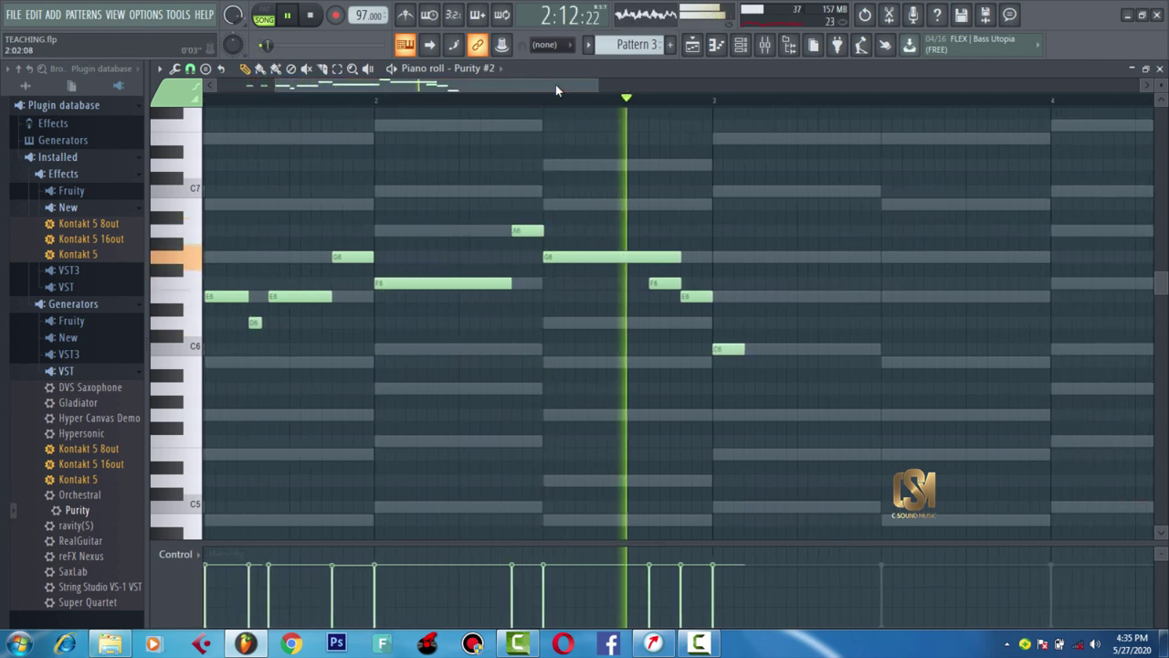
pyautogui.press('space')
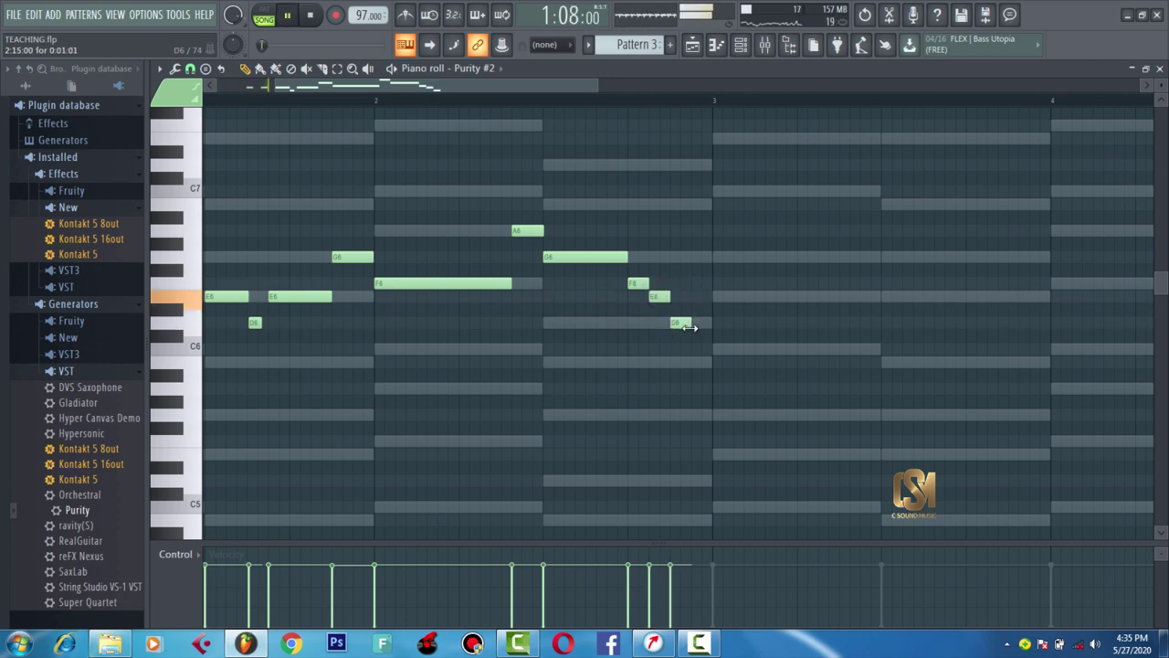
pyautogui.moveTo(689, 327); pyautogui.dragTo(711, 325)
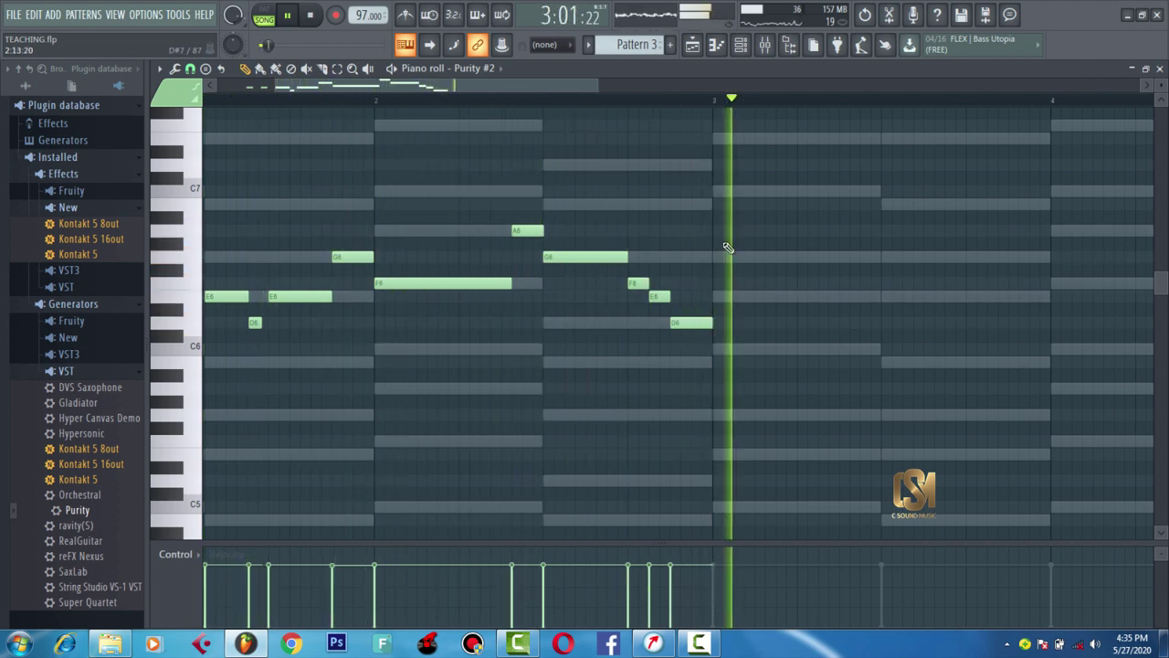
pyautogui.press('space')
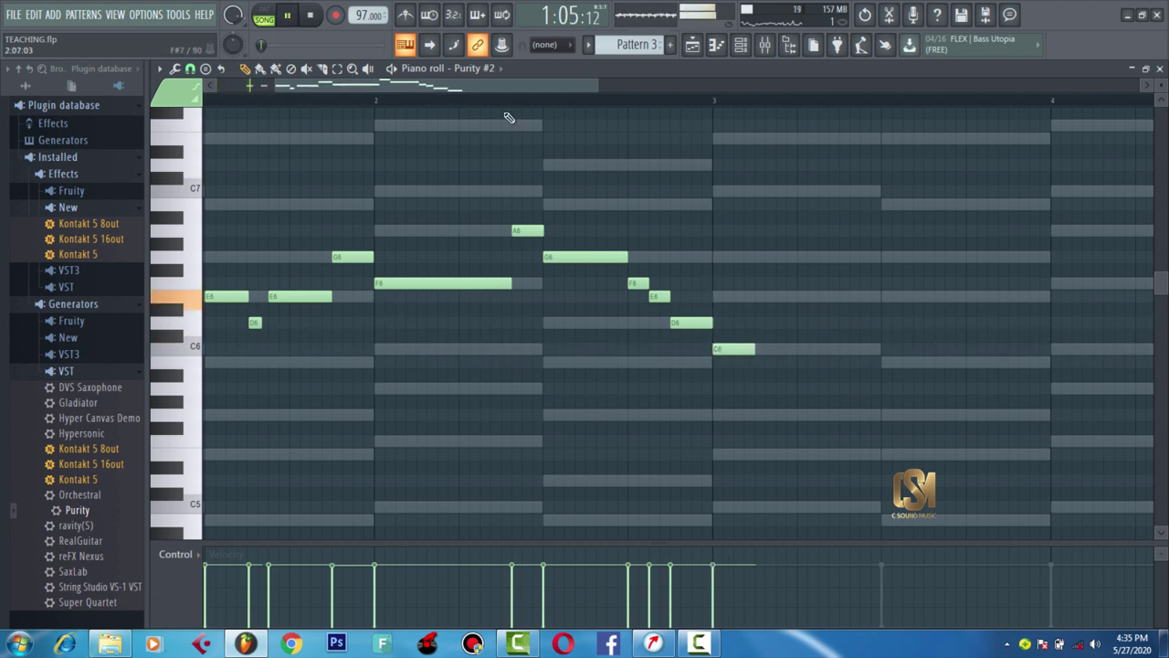
pyautogui.moveTo(512, 88); pyautogui.dragTo(542, 65)
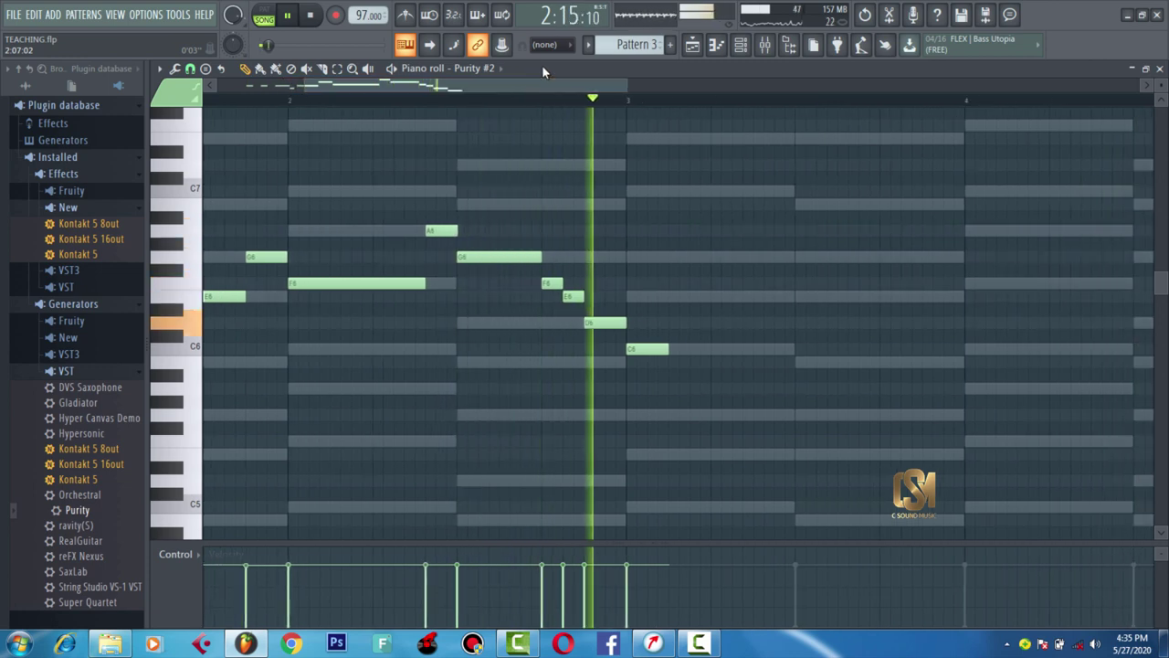
pyautogui.press('space')
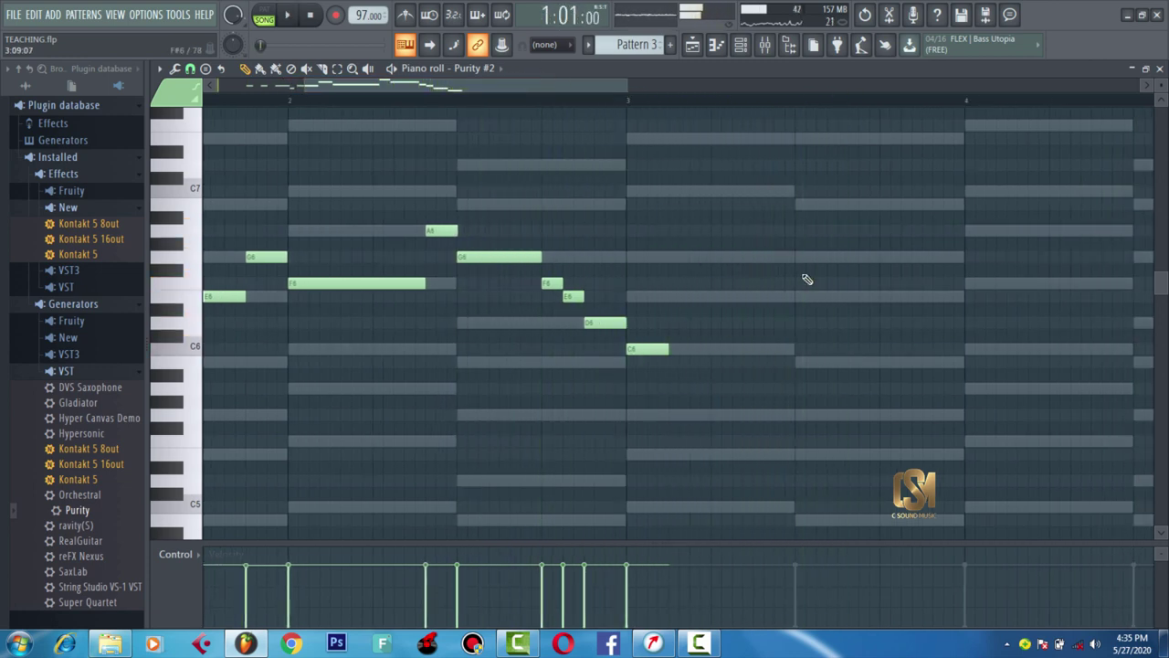
# - Copy the descending four-note ending to 3:13:00 and retune the copy to E6, D6, B5 and C6, with the last note at bar 4
pyautogui.moveTo(764, 367); pyautogui.dragTo(475, 201)
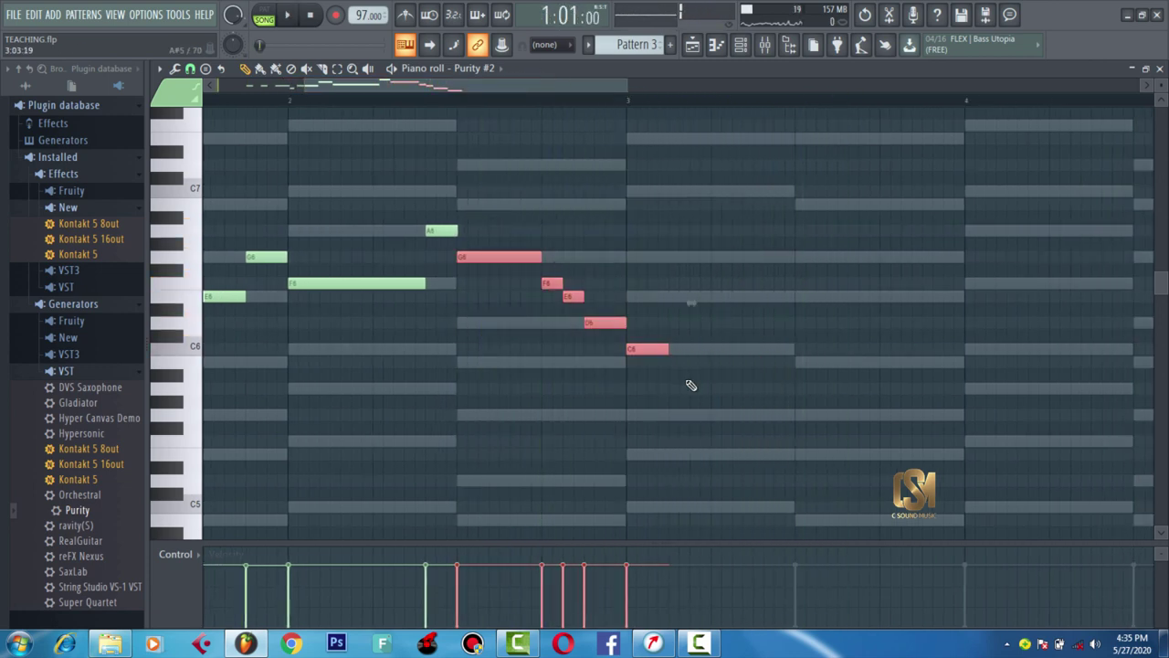
pyautogui.moveTo(691, 385); pyautogui.dragTo(551, 286)
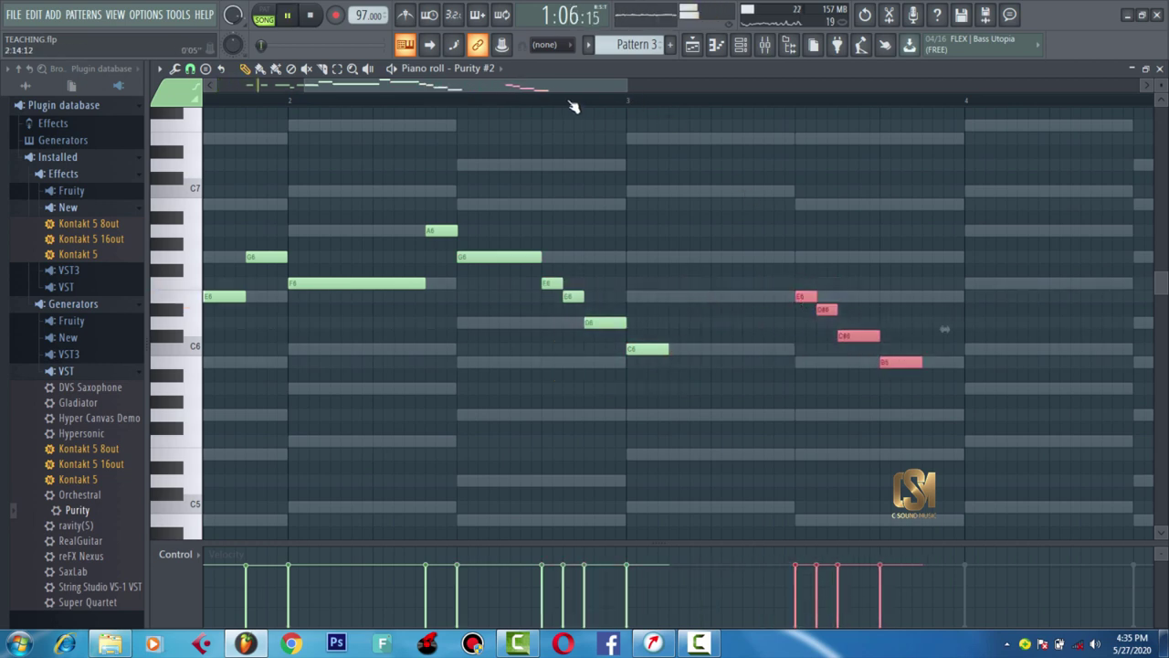
pyautogui.press('space')
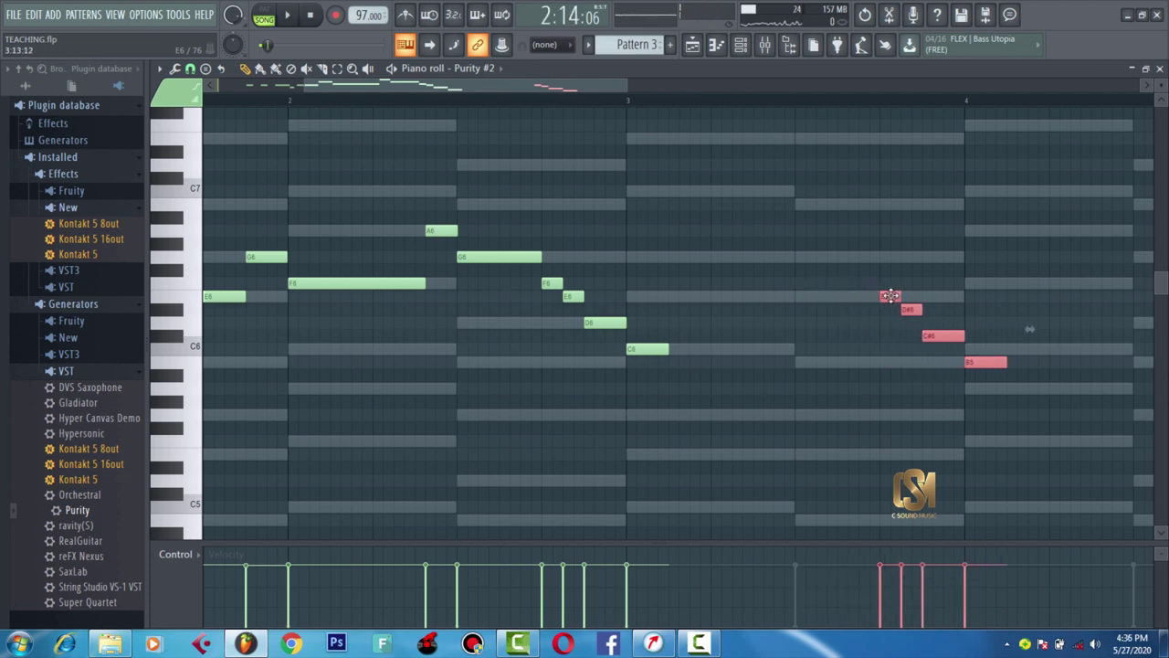
pyautogui.press('space')
pyautogui.click(978, 370)
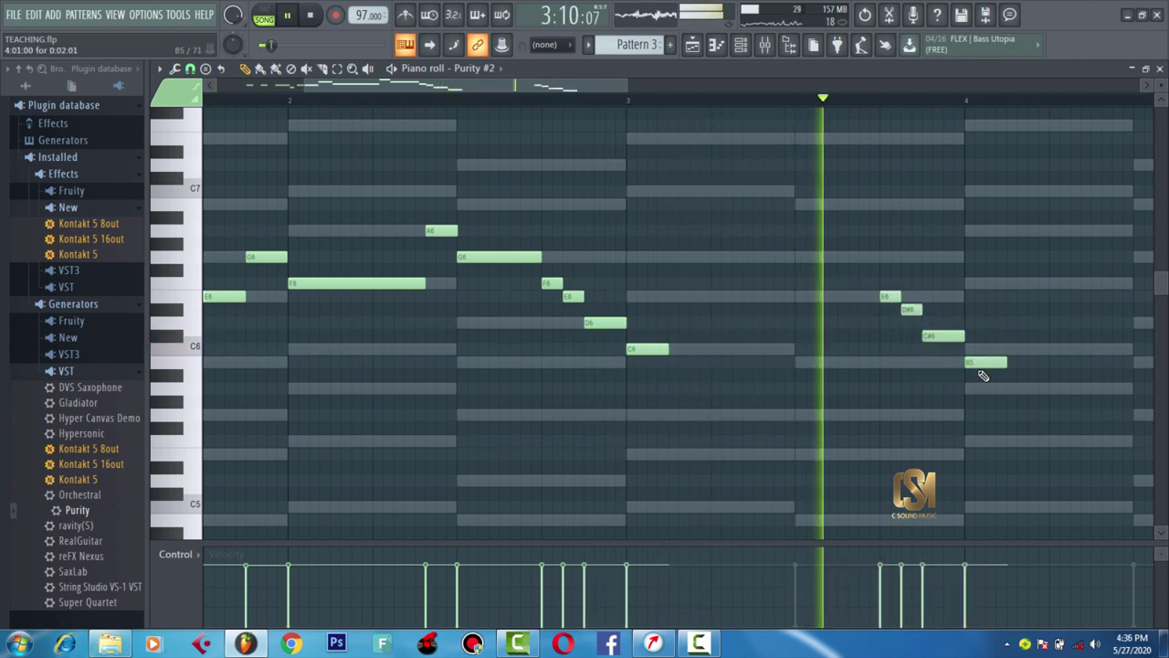
pyautogui.moveTo(981, 369); pyautogui.dragTo(980, 358)
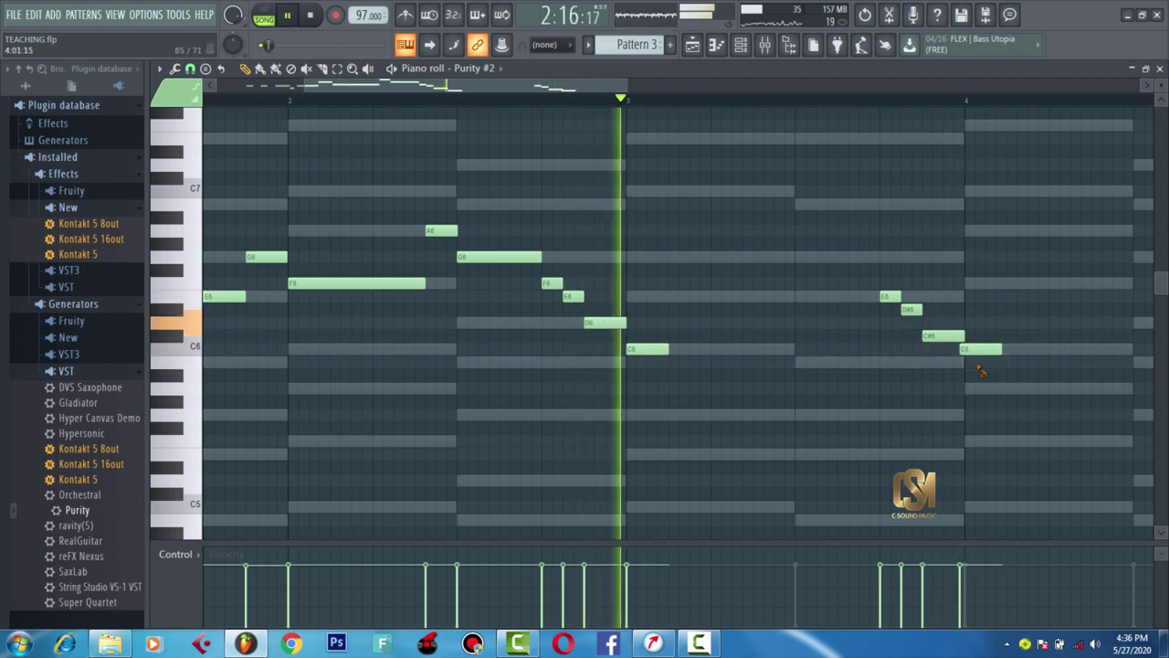
pyautogui.press('space')
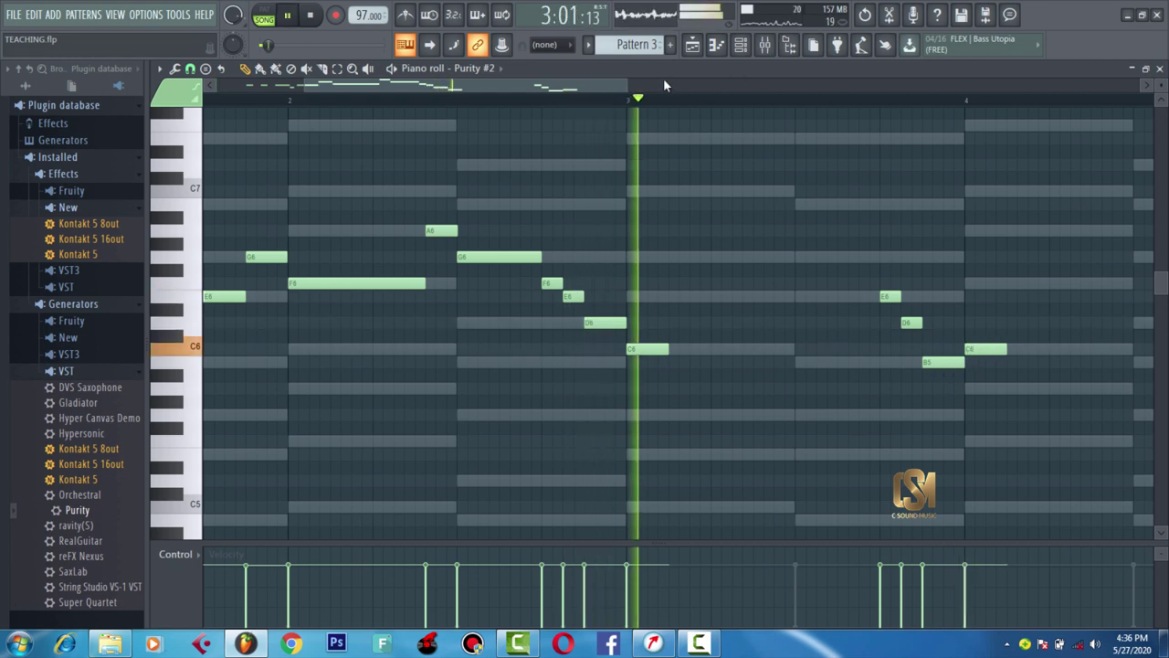
# - Add five consecutive two-step notes from 4:07:00 to the end of bar 4: F6, G6, F6, E6 and D6
pyautogui.scroll(-2, 733, 153)
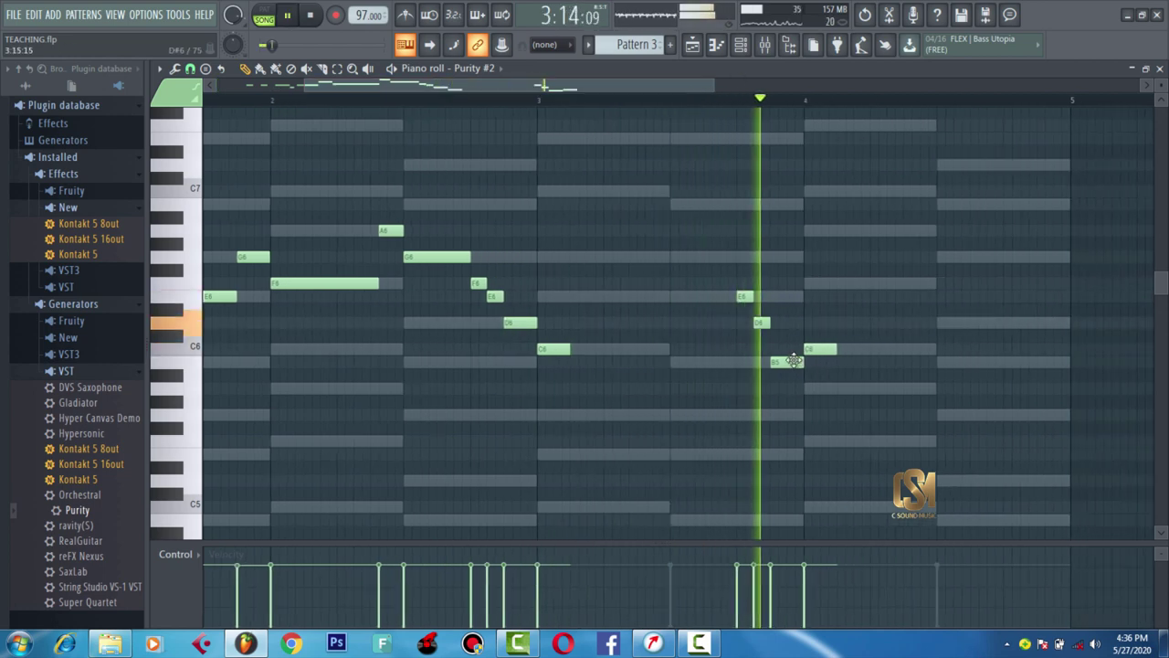
pyautogui.press('space')
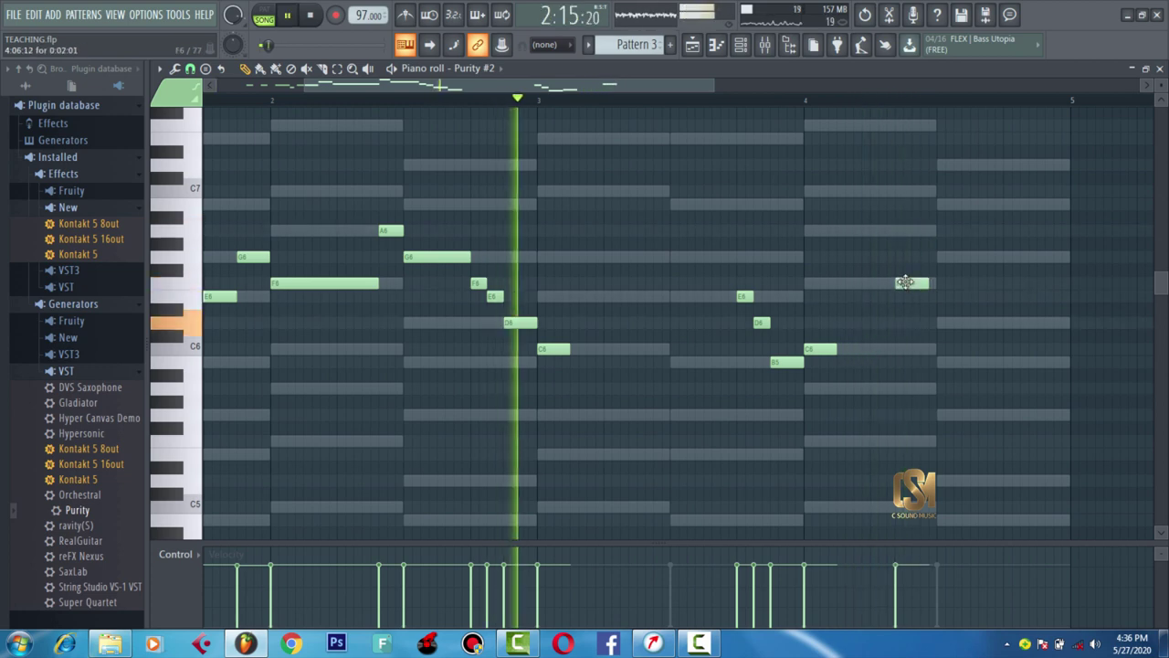
pyautogui.moveTo(905, 282); pyautogui.dragTo(912, 283)
pyautogui.click(957, 255)
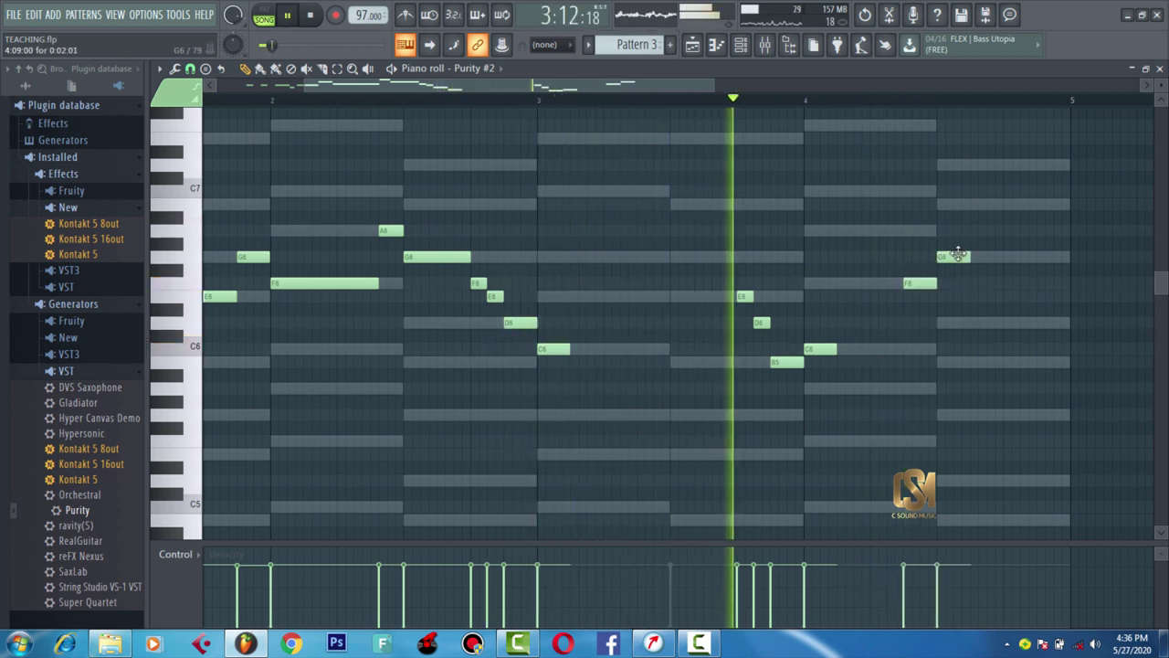
pyautogui.click(978, 205)
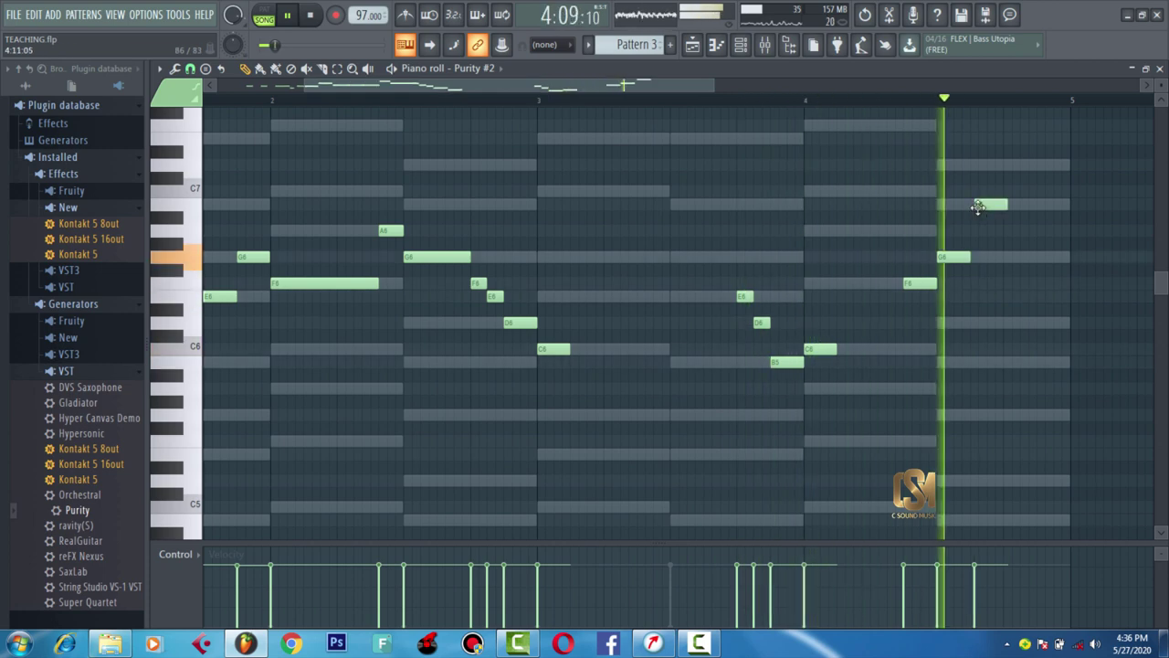
pyautogui.press('space')
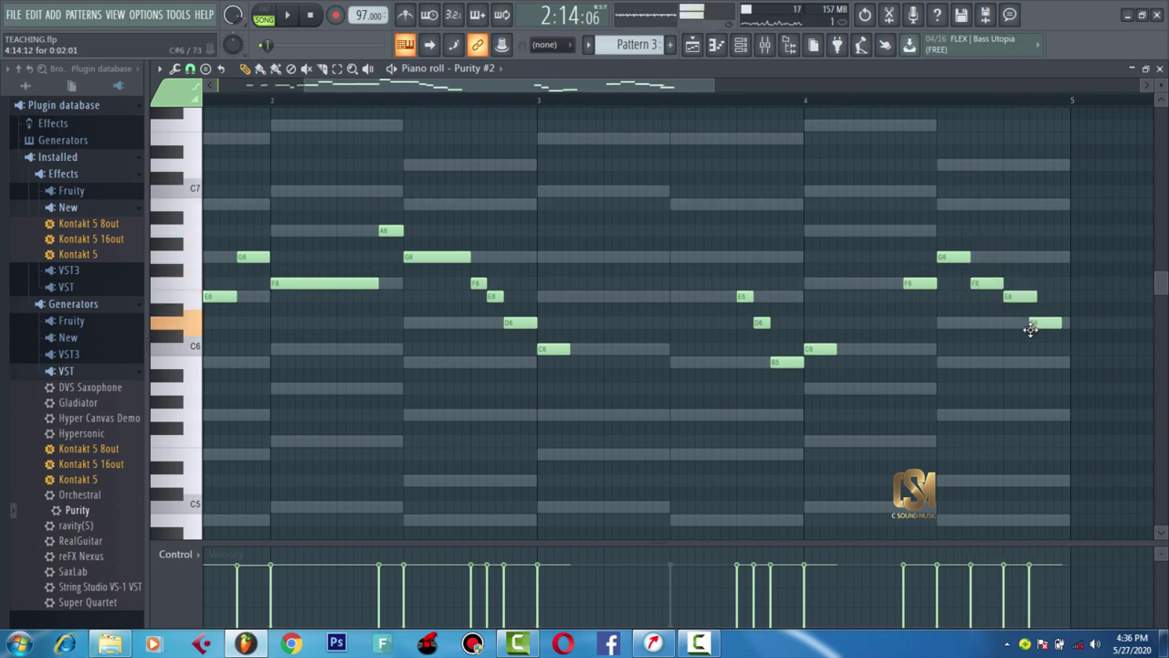
pyautogui.moveTo(1030, 329); pyautogui.dragTo(1037, 325)
pyautogui.press('space')
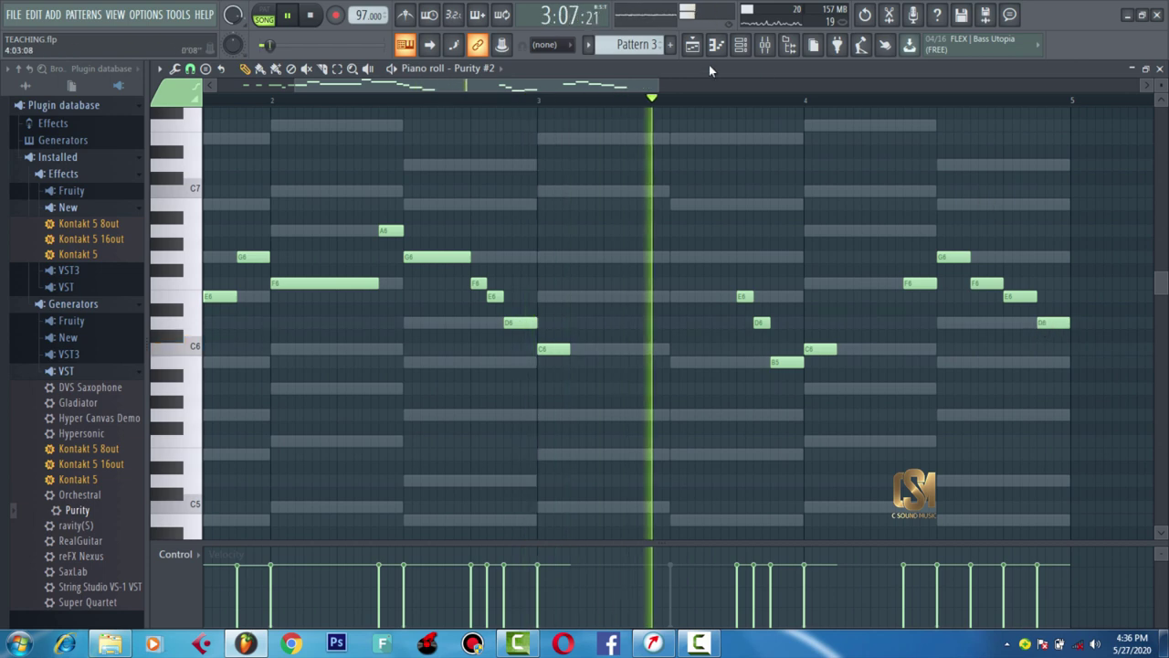
# - Play back the whole four-bar melody and save the project
pyautogui.moveTo(661, 87); pyautogui.dragTo(751, 91)
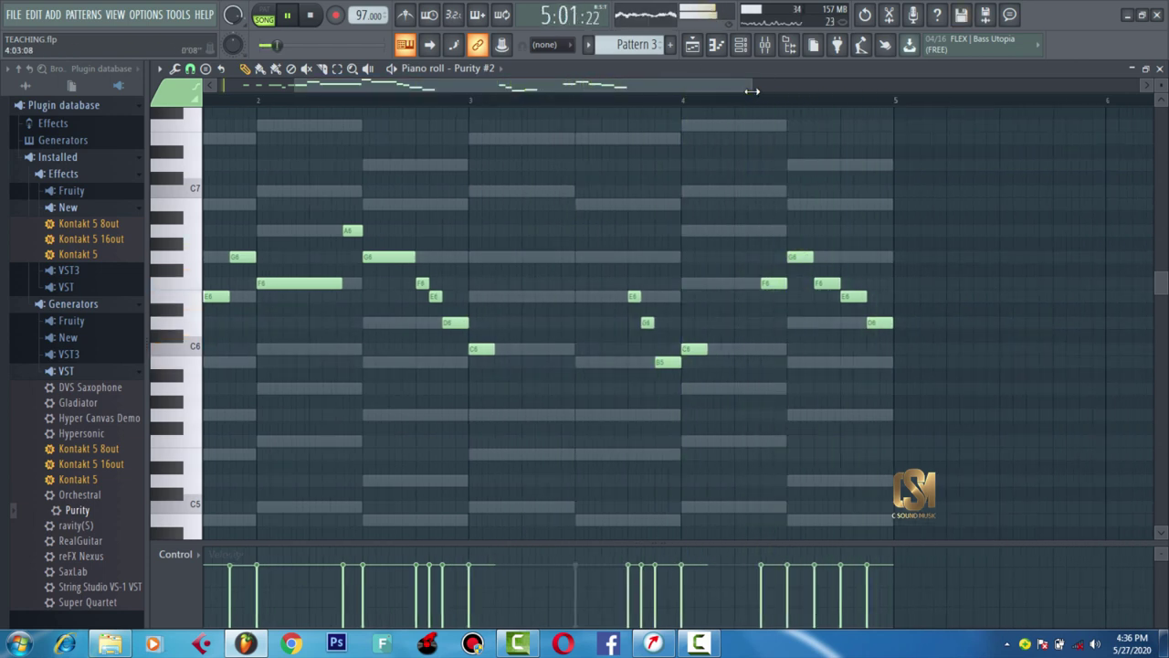
pyautogui.moveTo(738, 89); pyautogui.dragTo(570, 91)
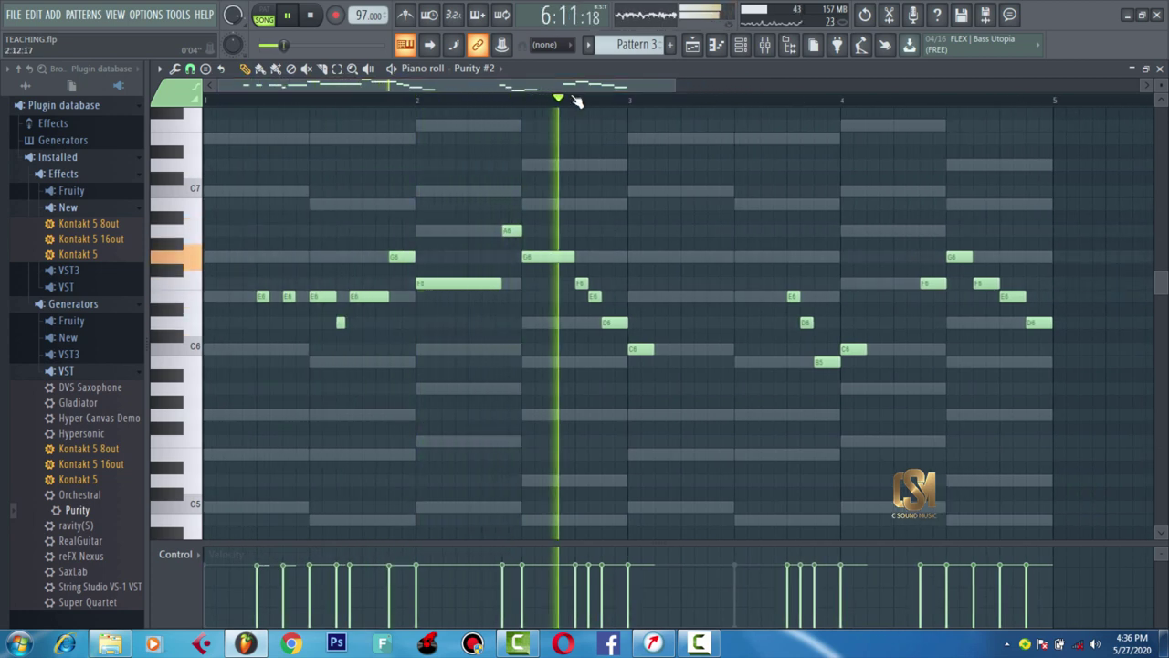
pyautogui.hotkey('ctrl', 's')
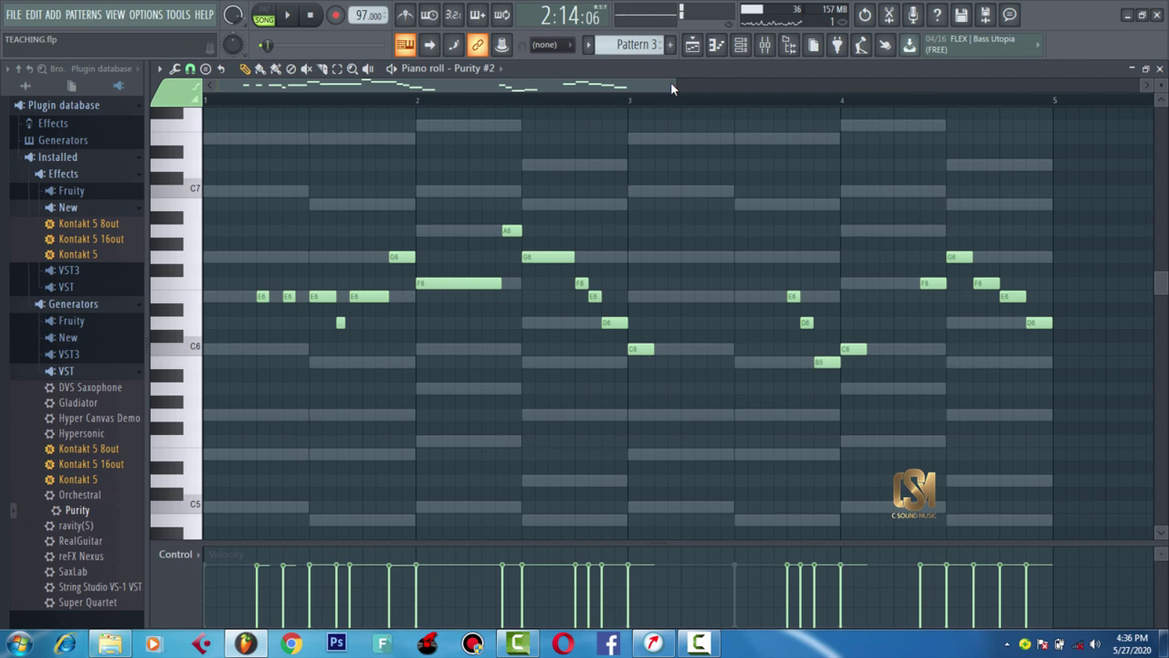
# - Start the A6 note in bar 2 at 2:07:00, stretch it to two steps to meet the G6 note, and play the melody back
pyautogui.moveTo(665, 84); pyautogui.dragTo(507, 86)
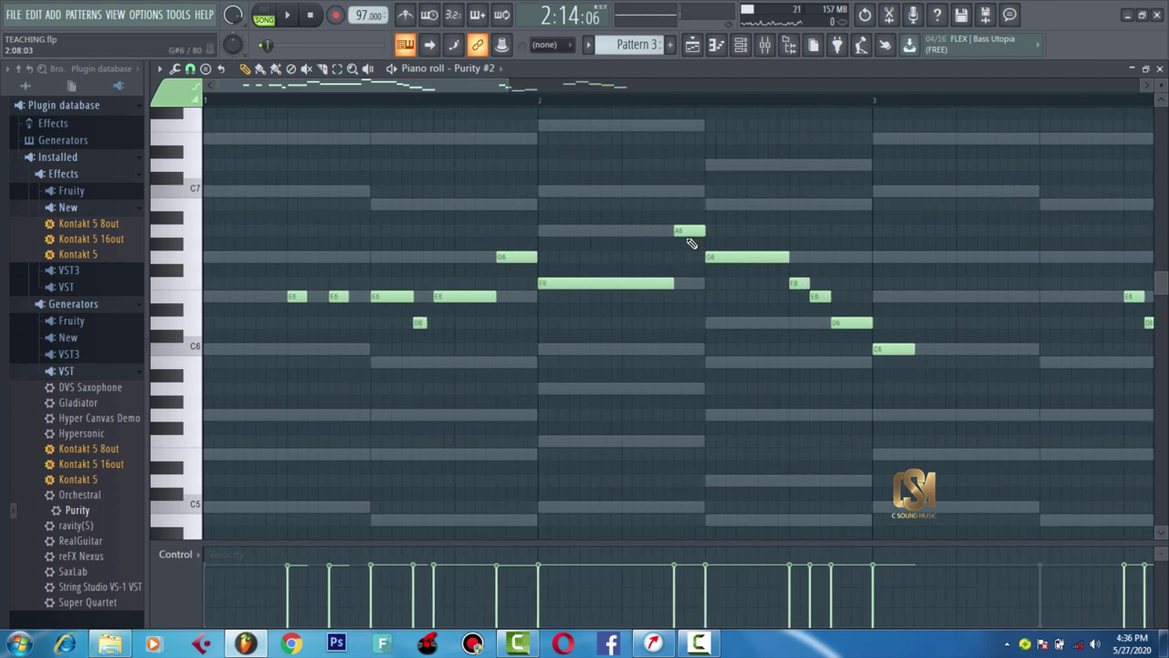
pyautogui.moveTo(677, 232); pyautogui.dragTo(671, 232)
pyautogui.press('space')
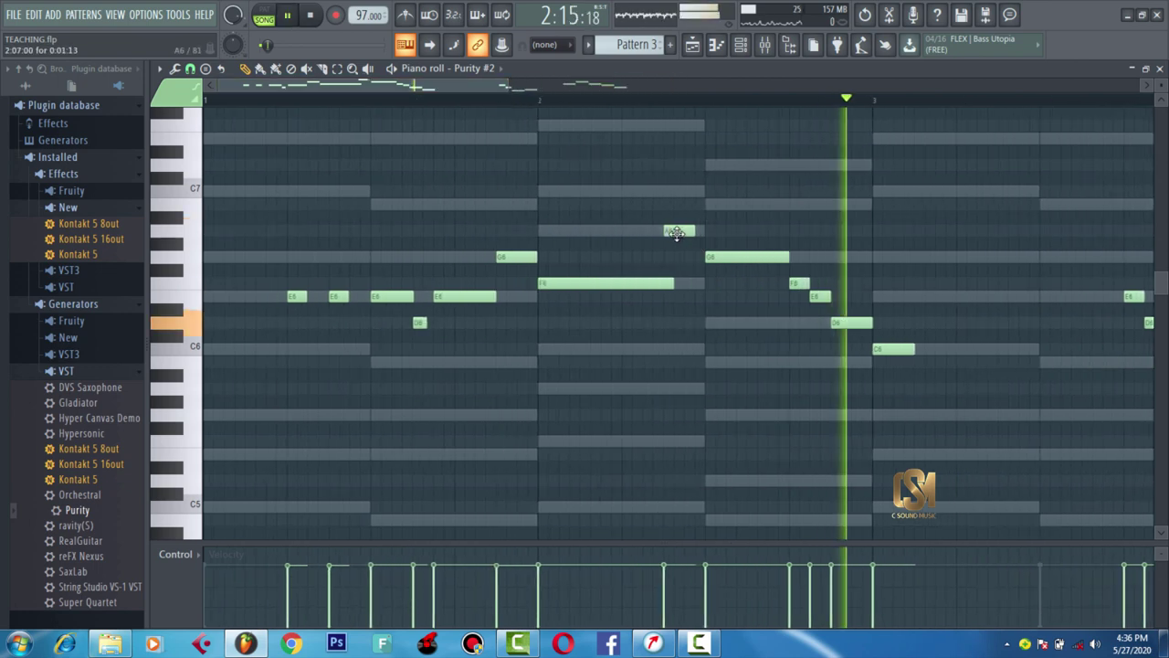
pyautogui.click(534, 99)
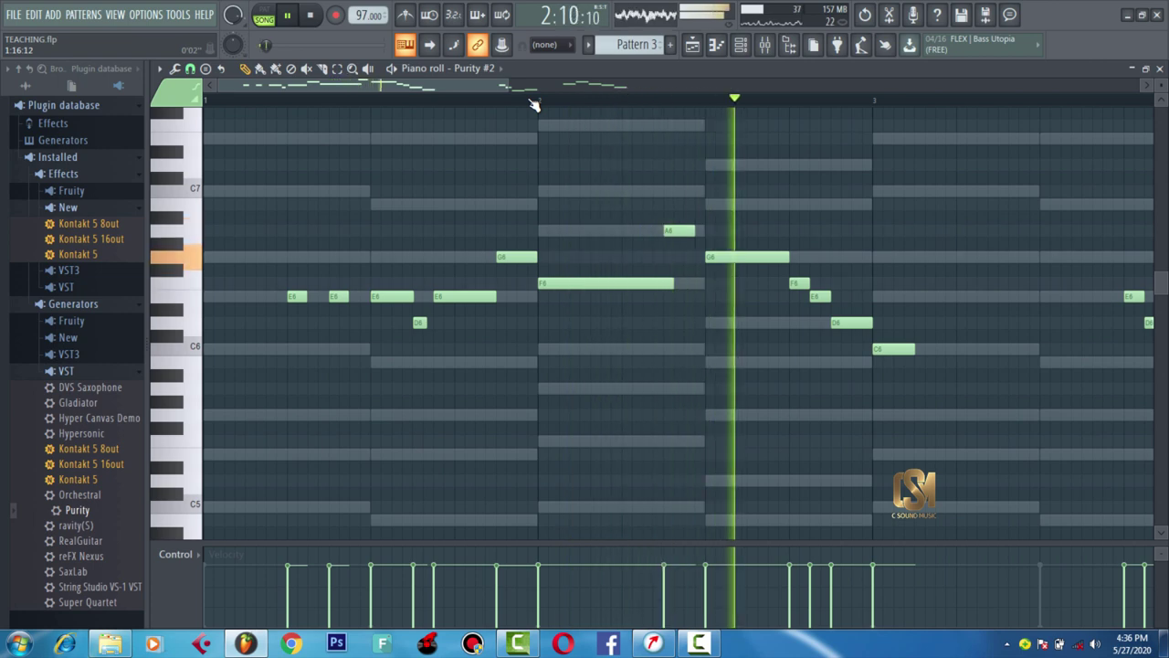
pyautogui.press('space')
pyautogui.press('space')
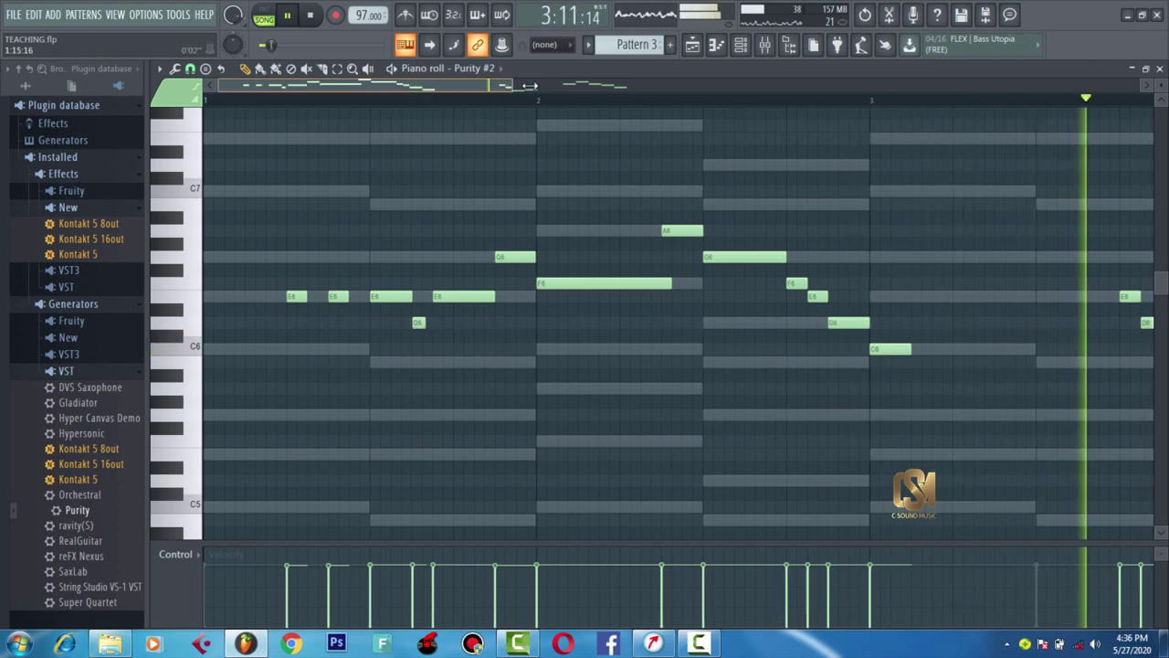
pyautogui.moveTo(507, 85); pyautogui.dragTo(571, 84)
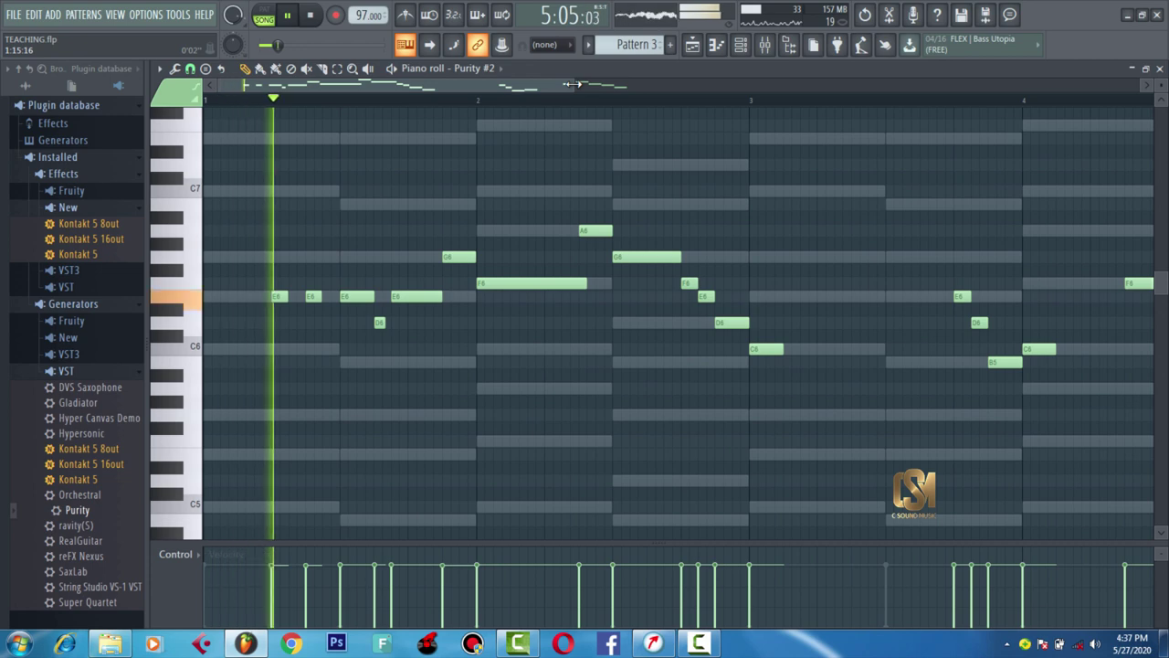
pyautogui.press('space')
# - Cut the Purity #2 melody out of Pattern 3 and open its piano roll in a new empty pattern, Pattern 8
pyautogui.click(740, 55)
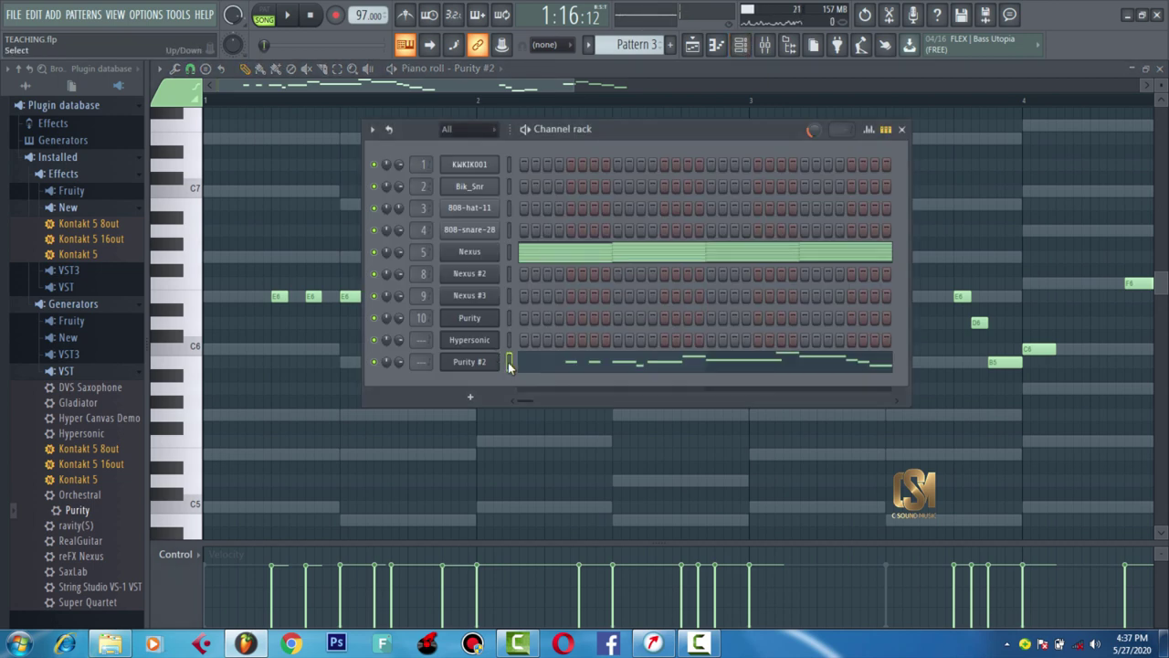
pyautogui.hotkey('ctrl', 'z')
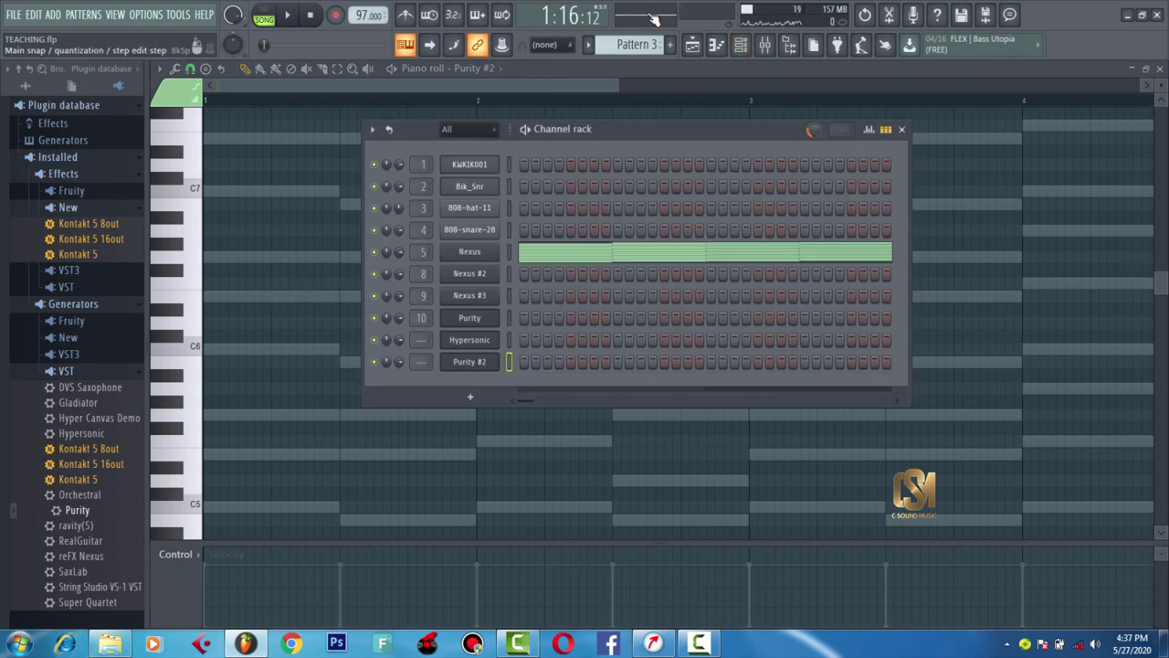
pyautogui.click(671, 46)
pyautogui.click(687, 62)
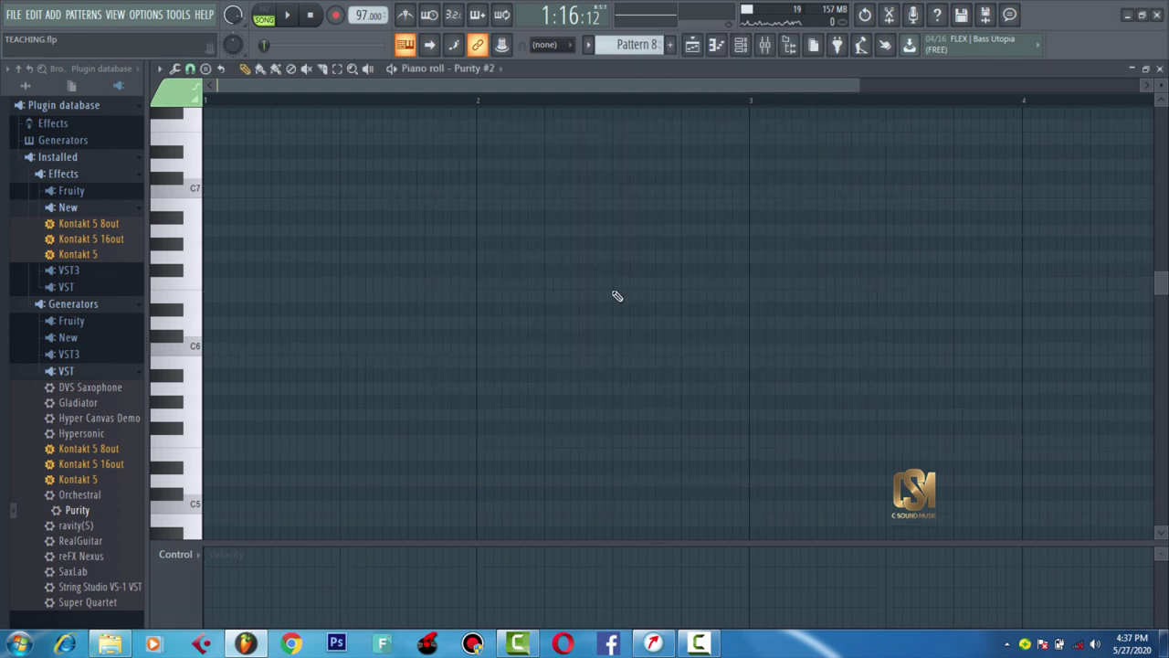
# - Paste the Purity #2 melody into Pattern 8 and place the pattern at bar 1 on Track 8 of the playlist
pyautogui.click(741, 46)
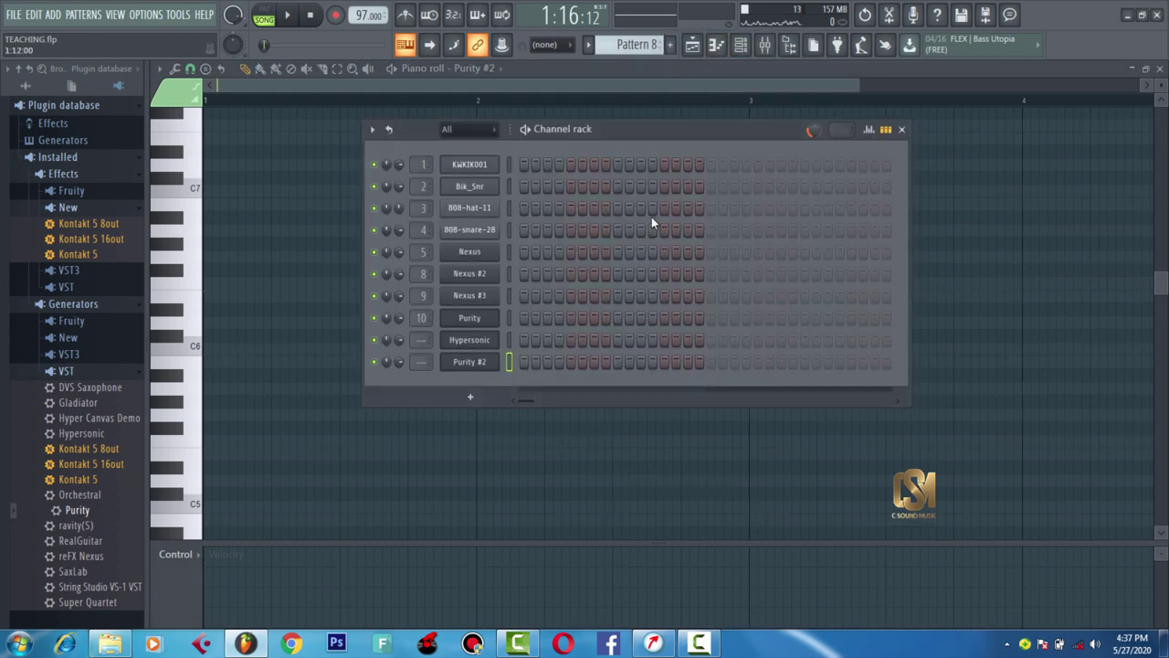
pyautogui.hotkey('ctrl', 'v')
pyautogui.click(692, 44)
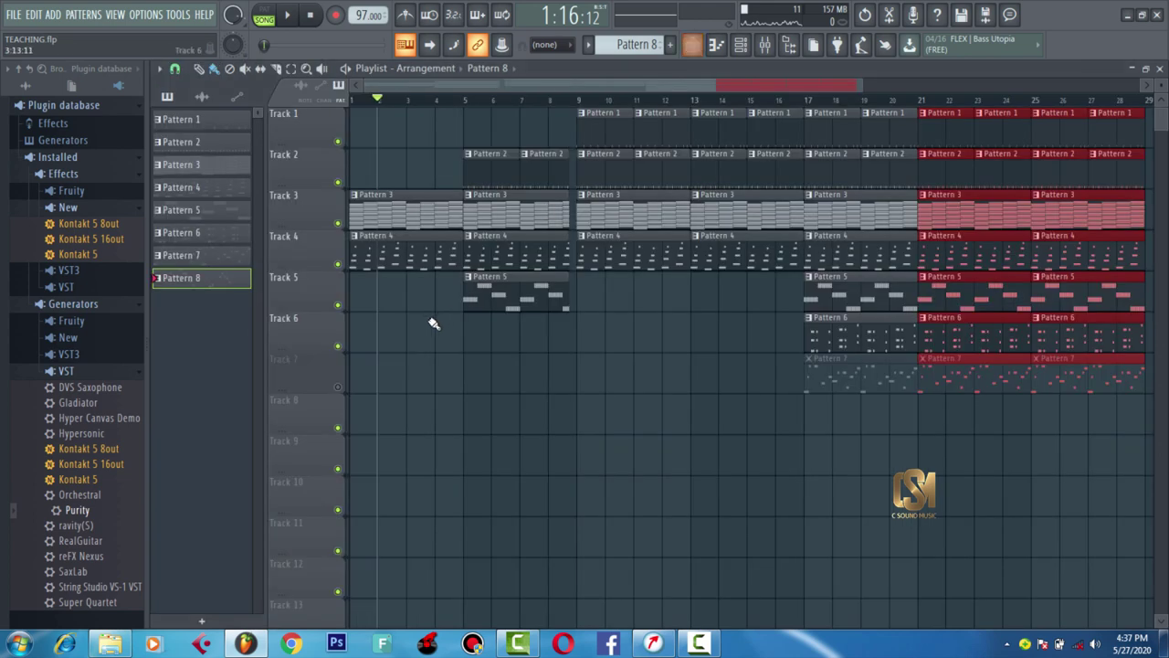
pyautogui.moveTo(434, 324); pyautogui.dragTo(387, 429)
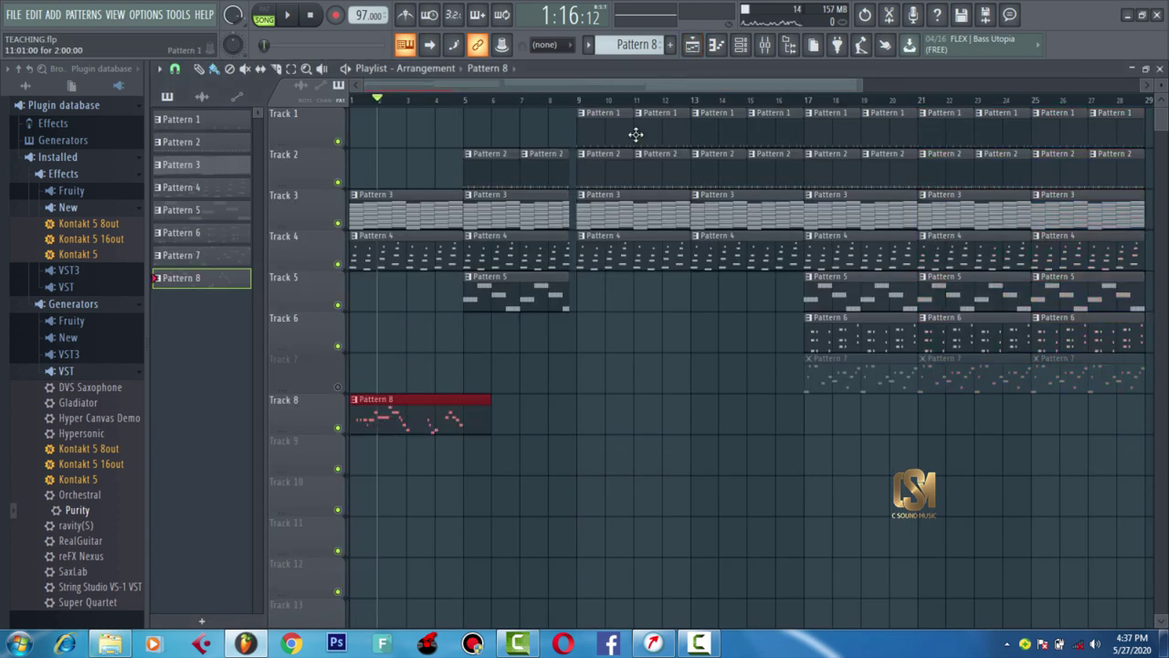
# - Resize the last D6 note of the Pattern 8 melody so it ends exactly at the end of bar 4
pyautogui.moveTo(868, 82); pyautogui.dragTo(557, 122)
pyautogui.doubleClick(646, 428)
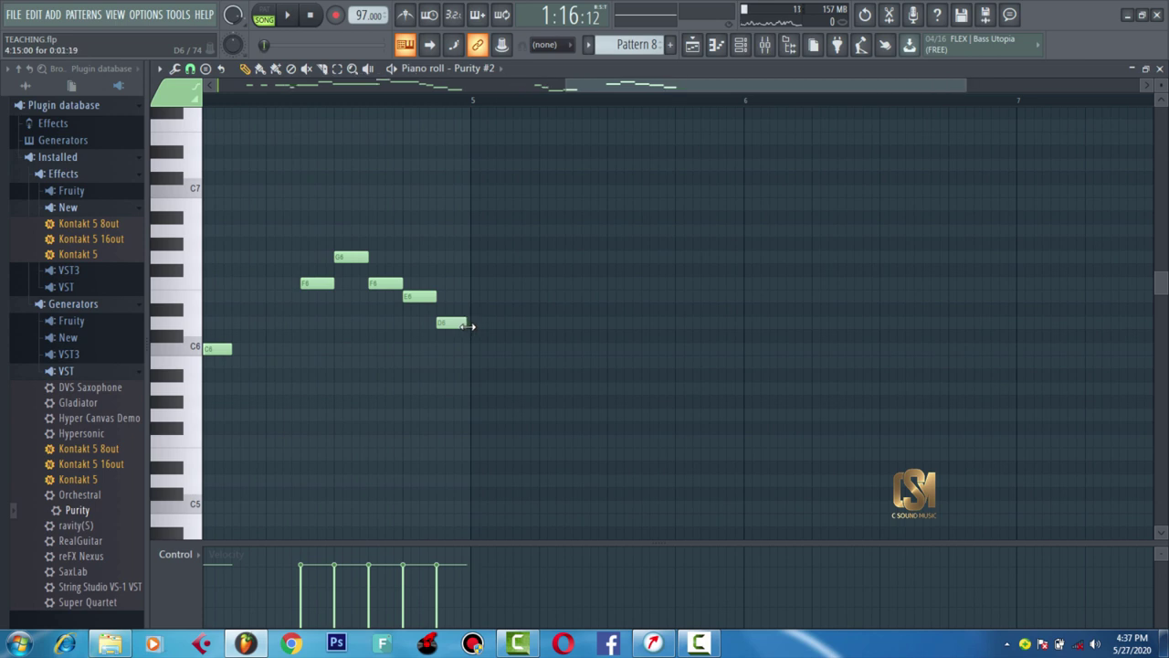
pyautogui.click(443, 324)
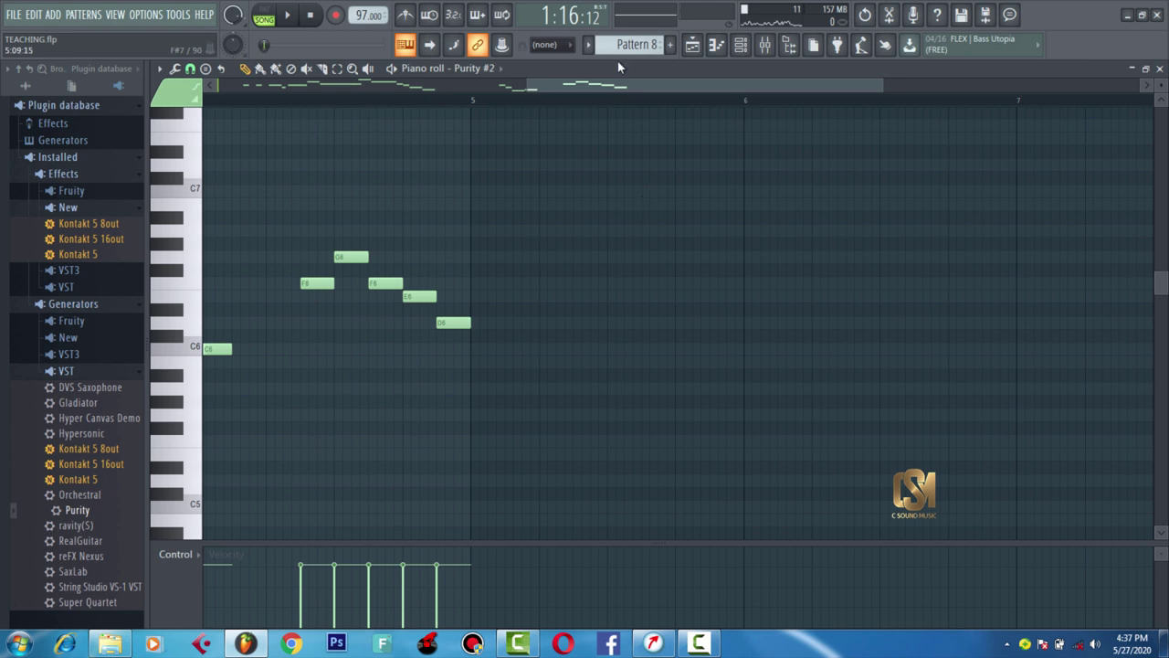
# - Trim the Pattern 8 clip on Track 8 to four bars during playback and duplicate it into bars 5 to 8
pyautogui.click(702, 48)
pyautogui.press('space')
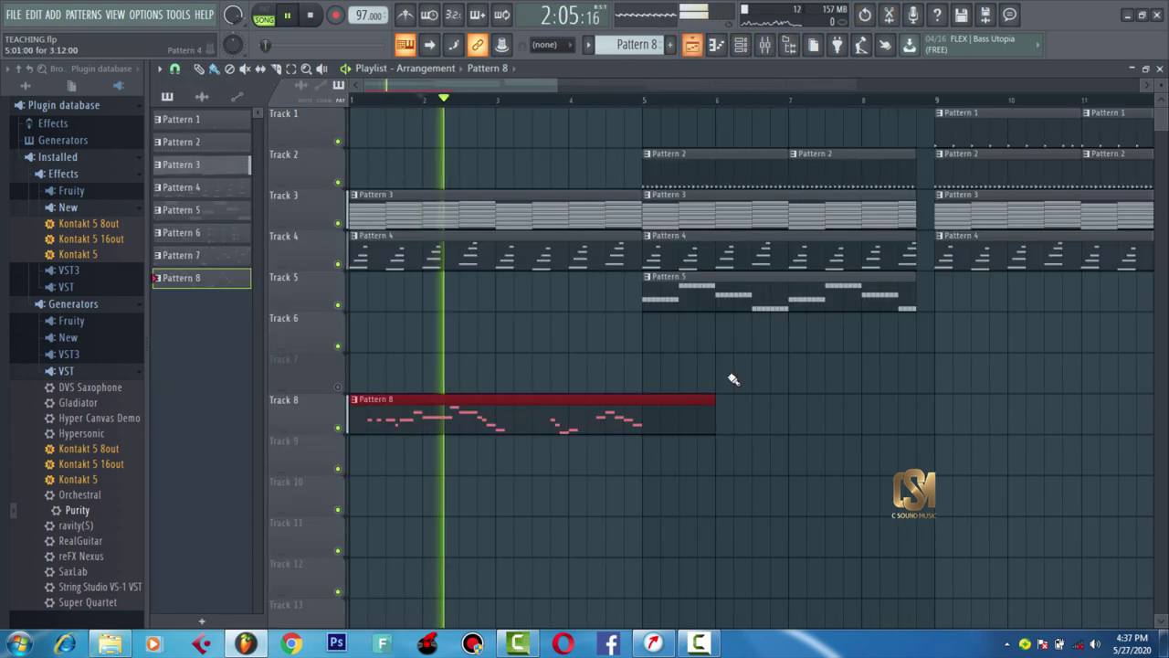
pyautogui.moveTo(707, 410); pyautogui.dragTo(644, 397)
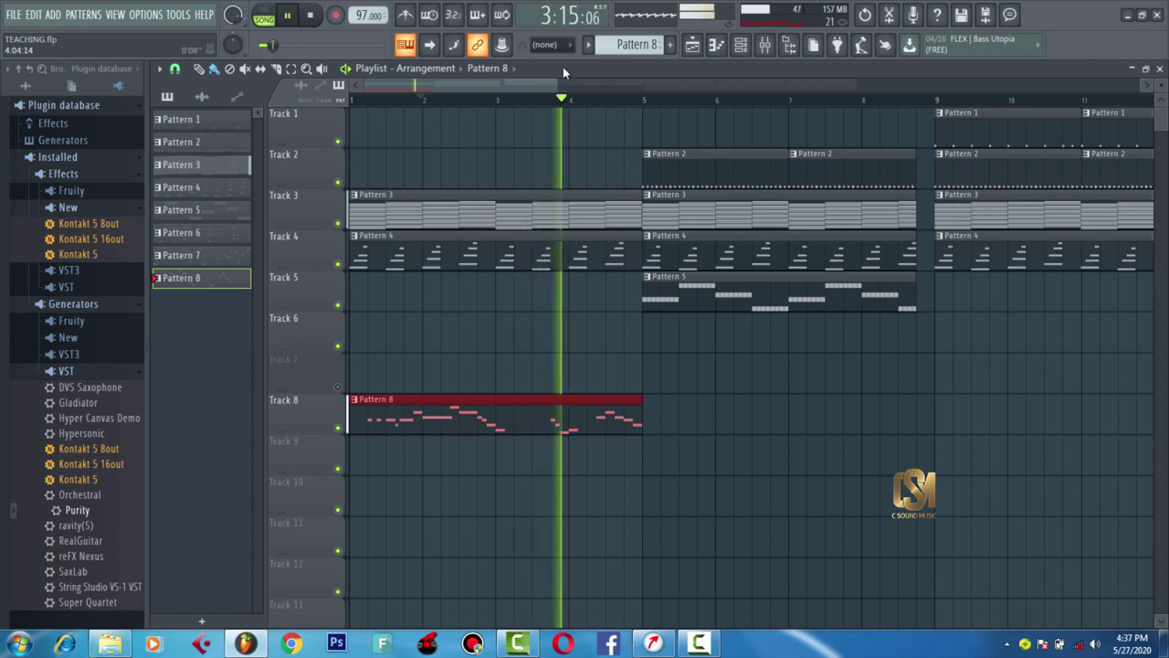
pyautogui.hotkey('ctrl', 'b')
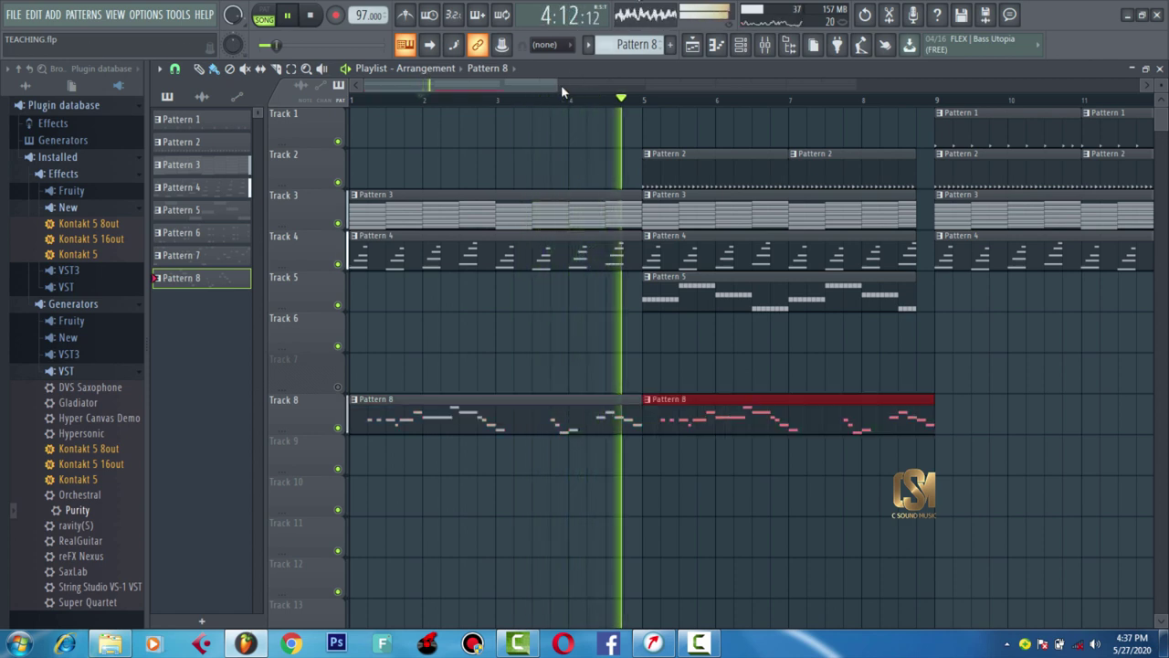
pyautogui.moveTo(560, 84); pyautogui.dragTo(668, 84)
pyautogui.press('space')
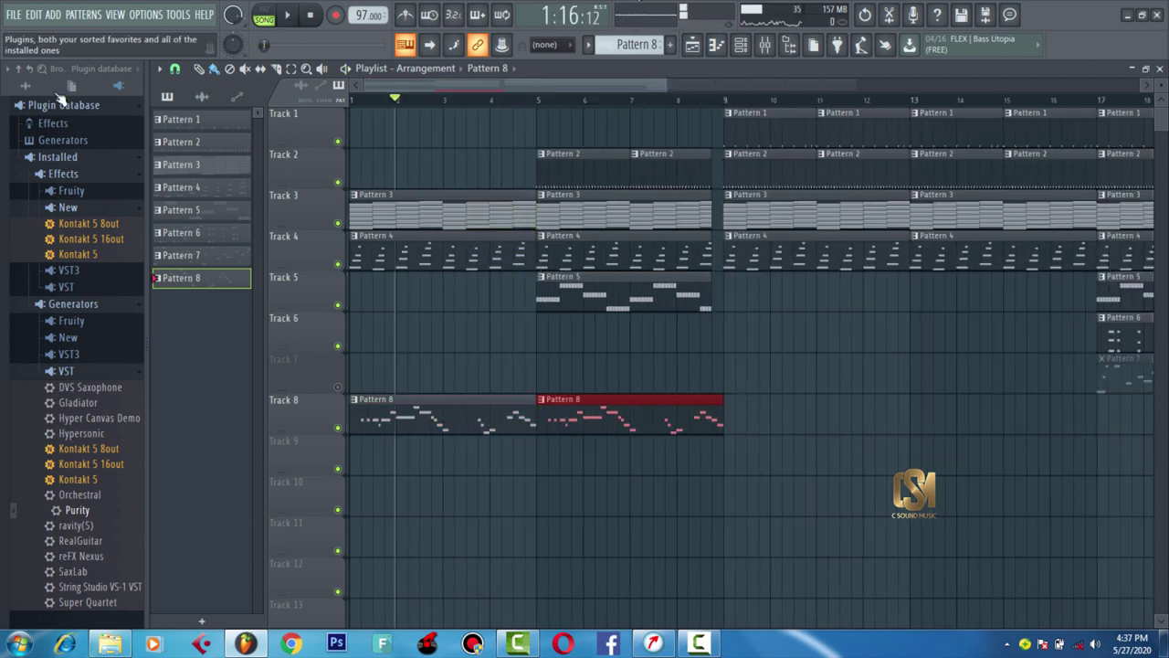
# - Place the Clap (16) sample from the langu folder on Track 9 at bar 9 and again at bar 5
pyautogui.click(19, 72)
pyautogui.click(26, 85)
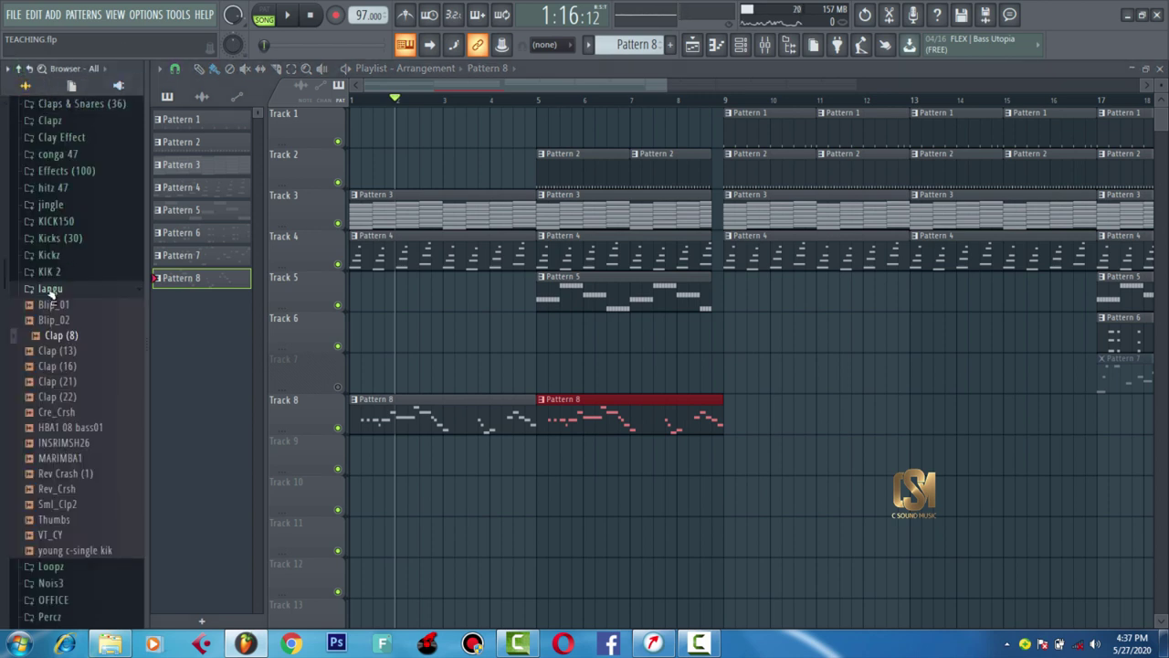
pyautogui.moveTo(68, 367); pyautogui.dragTo(729, 455)
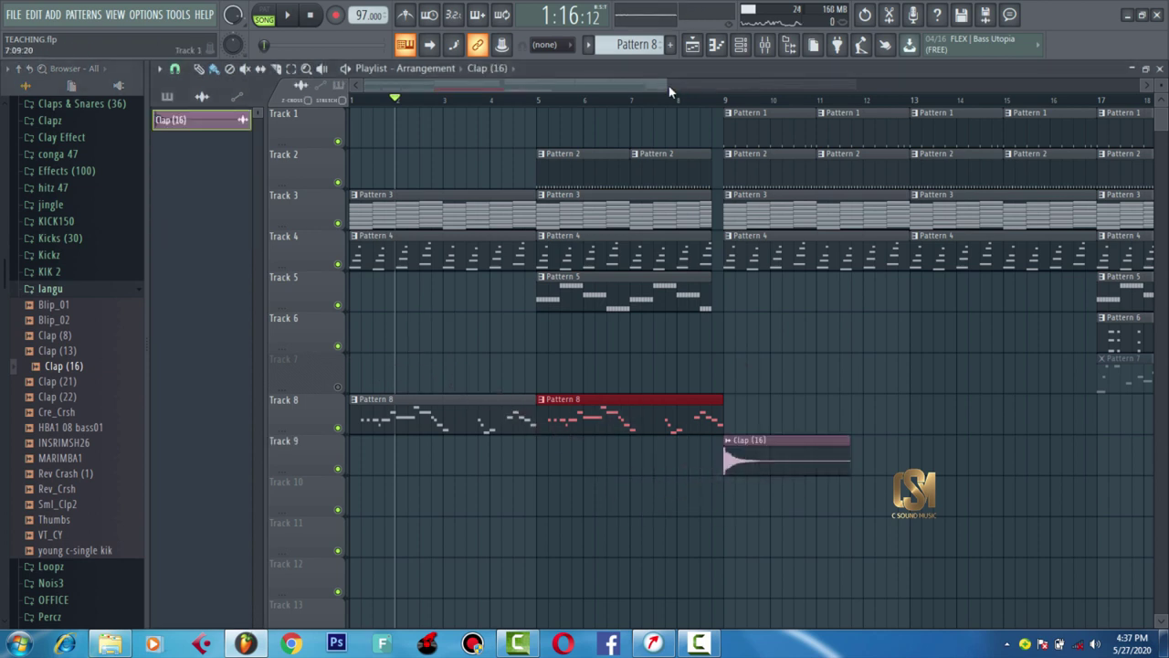
pyautogui.scroll(-1, 621, 101)
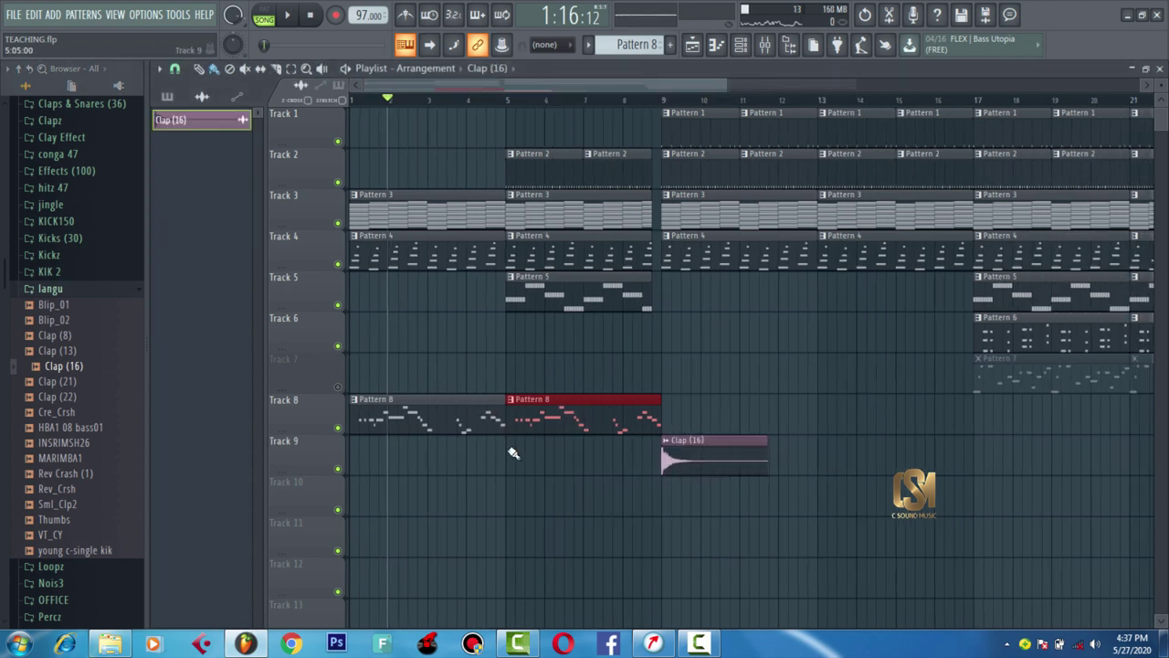
pyautogui.click(514, 453)
# - Play the song from the start past bar 9 to hear both claps, checking the Clap (16) channel settings meanwhile
pyautogui.press('space')
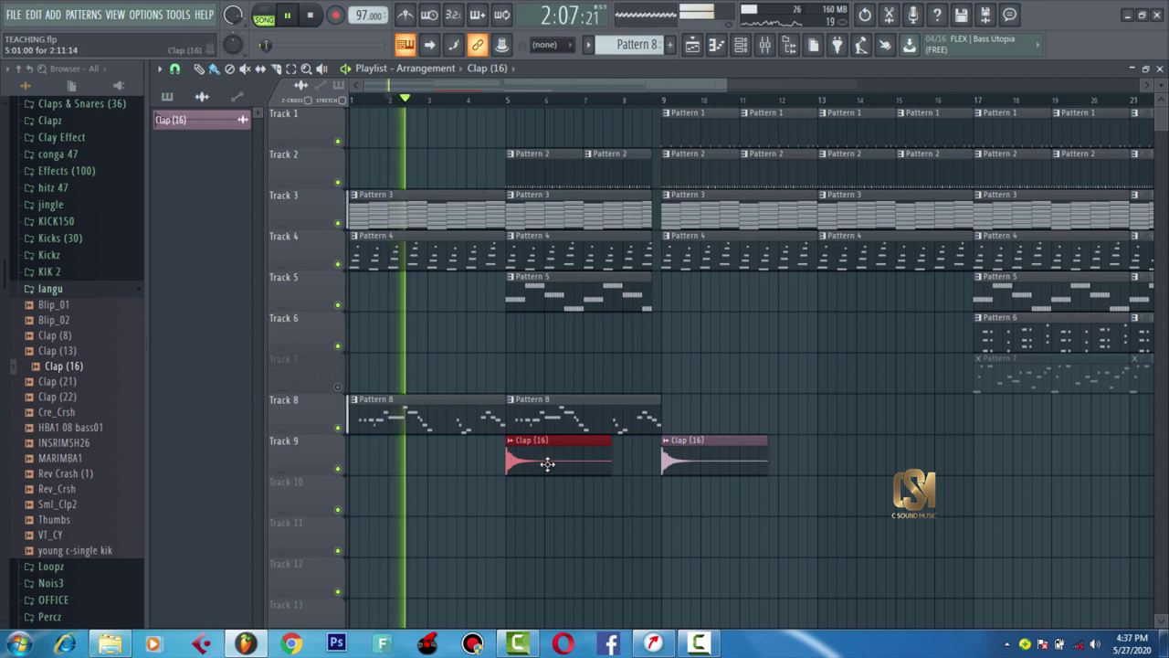
pyautogui.doubleClick(548, 453)
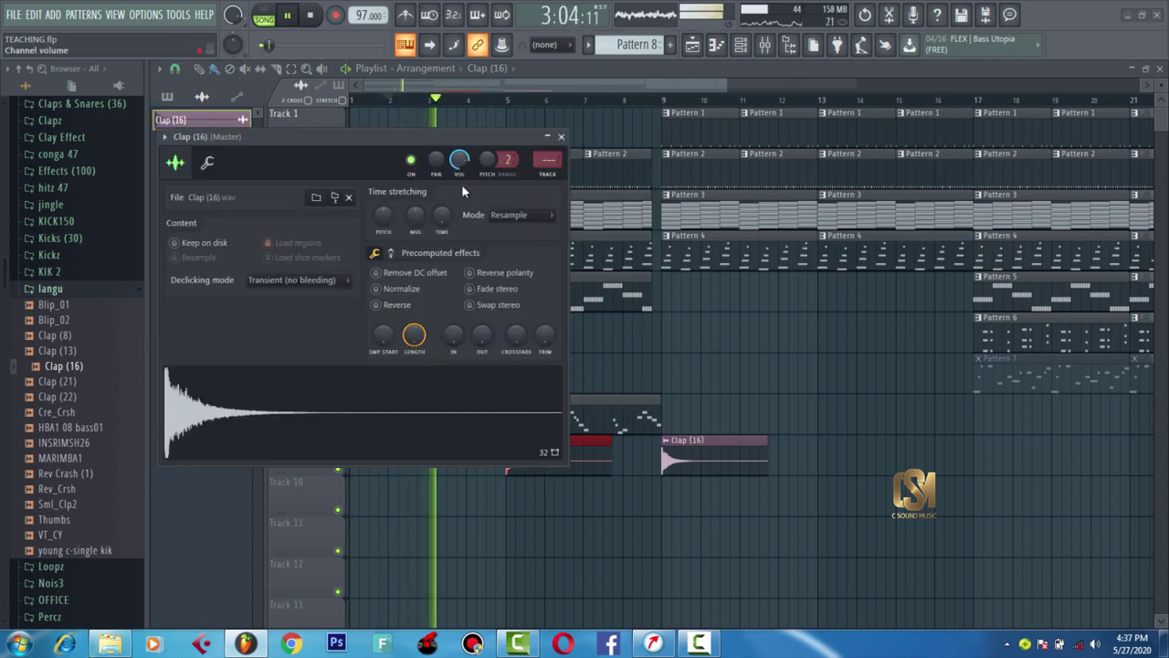
pyautogui.click(484, 86)
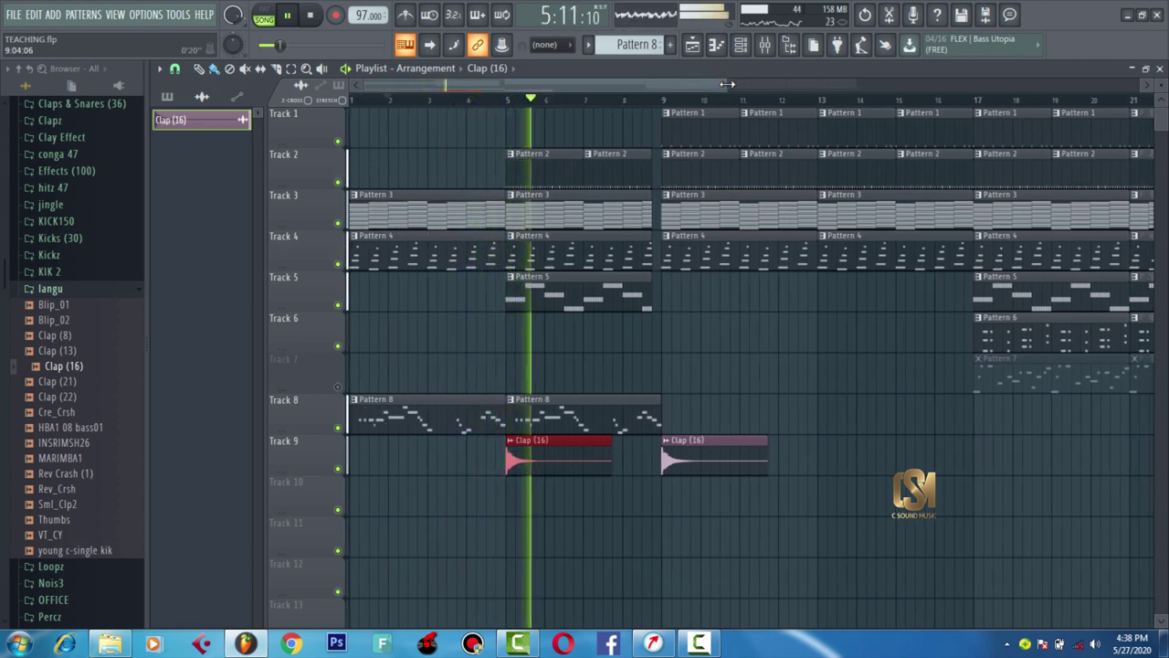
pyautogui.moveTo(727, 84); pyautogui.dragTo(691, 87)
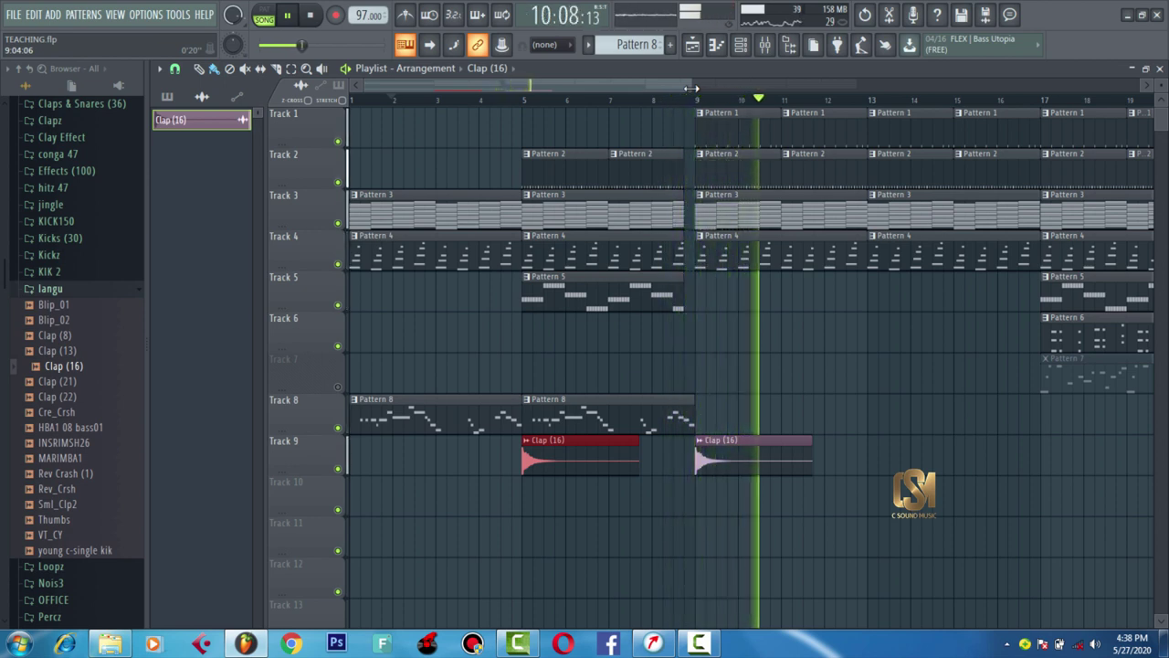
pyautogui.press('space')
pyautogui.moveTo(692, 88); pyautogui.dragTo(677, 88)
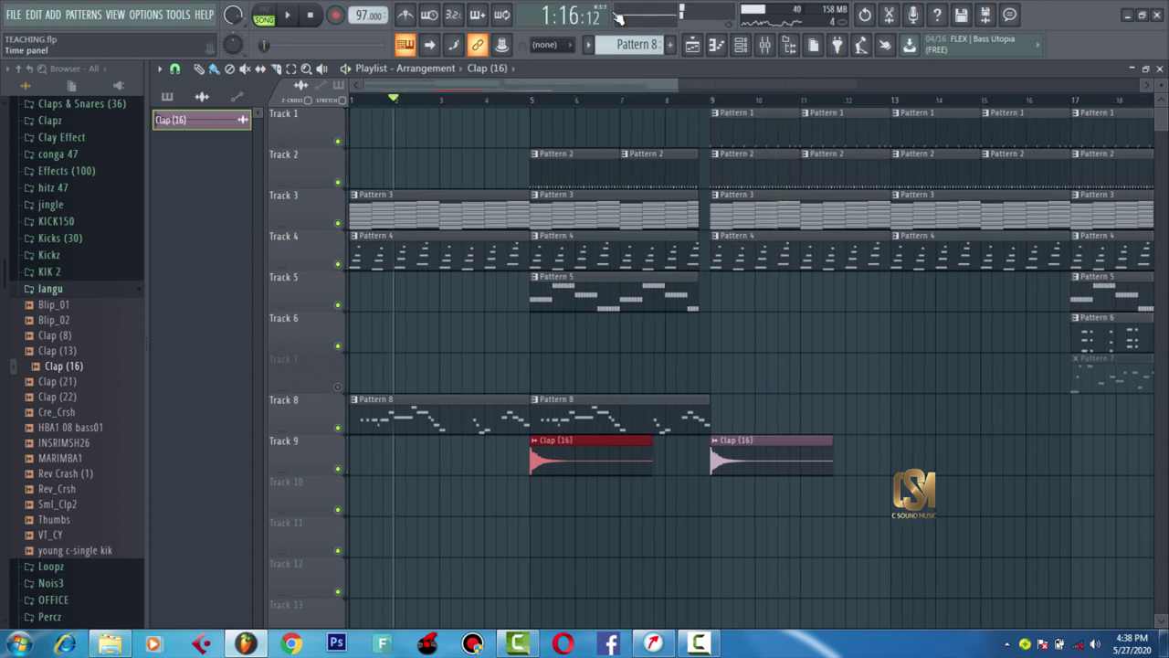
# - Place a new empty Pattern 9 at bar 8 on Track 10 and show the Unsorted channels in the channel rack
pyautogui.scroll(-1, 630, 45)
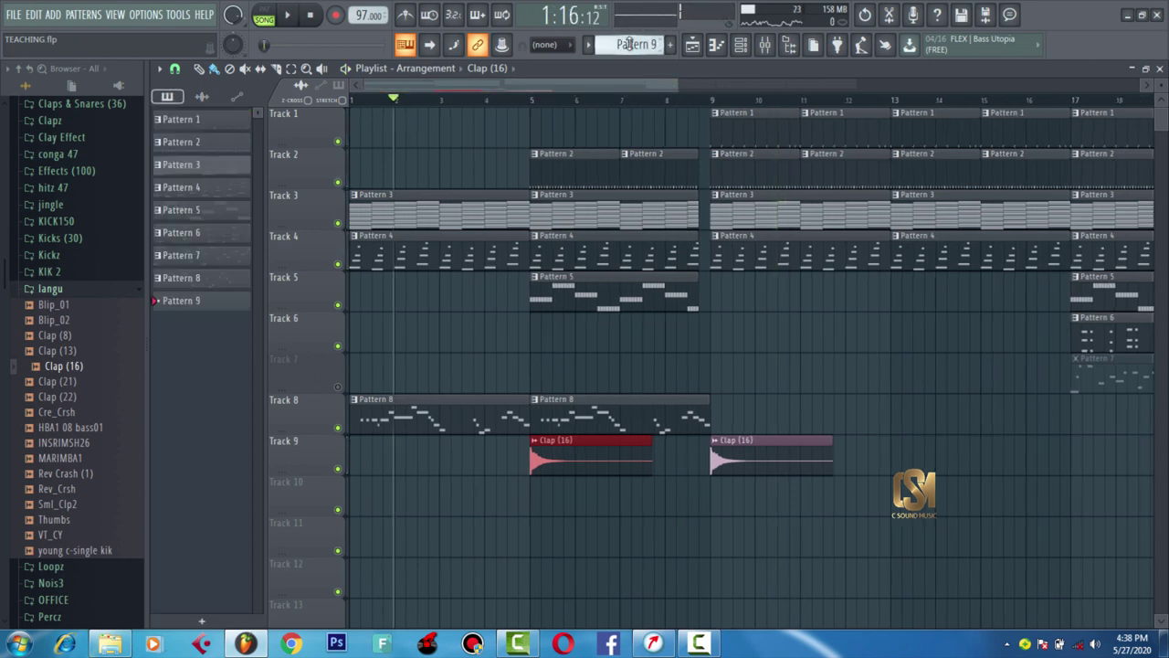
pyautogui.click(690, 497)
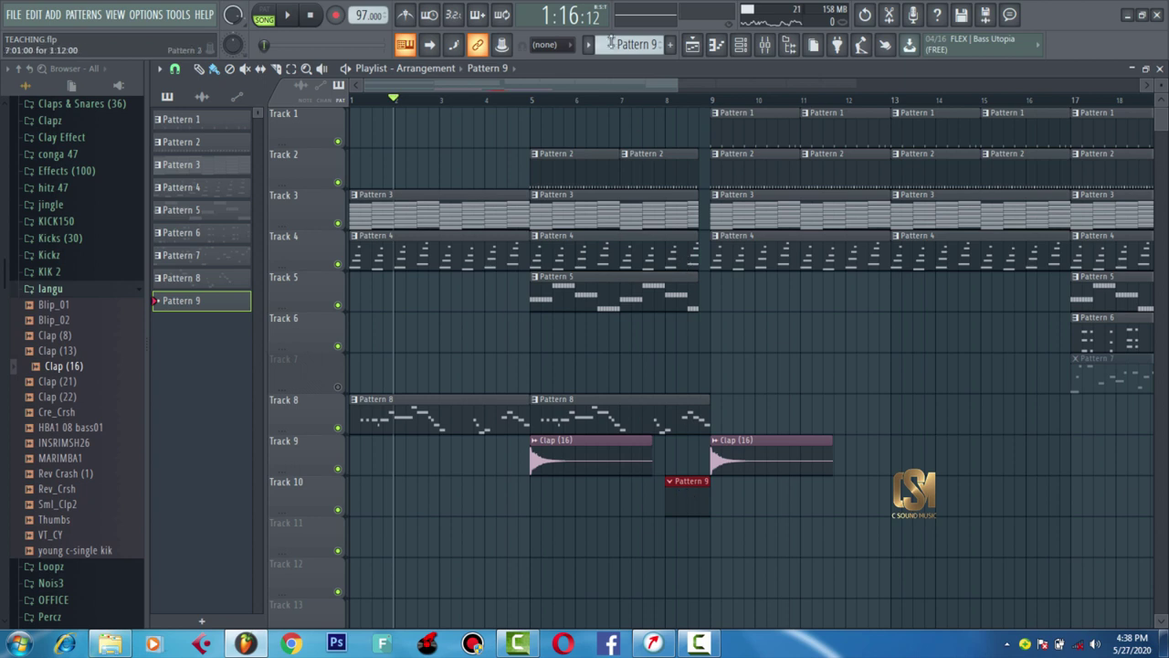
pyautogui.press('F6')
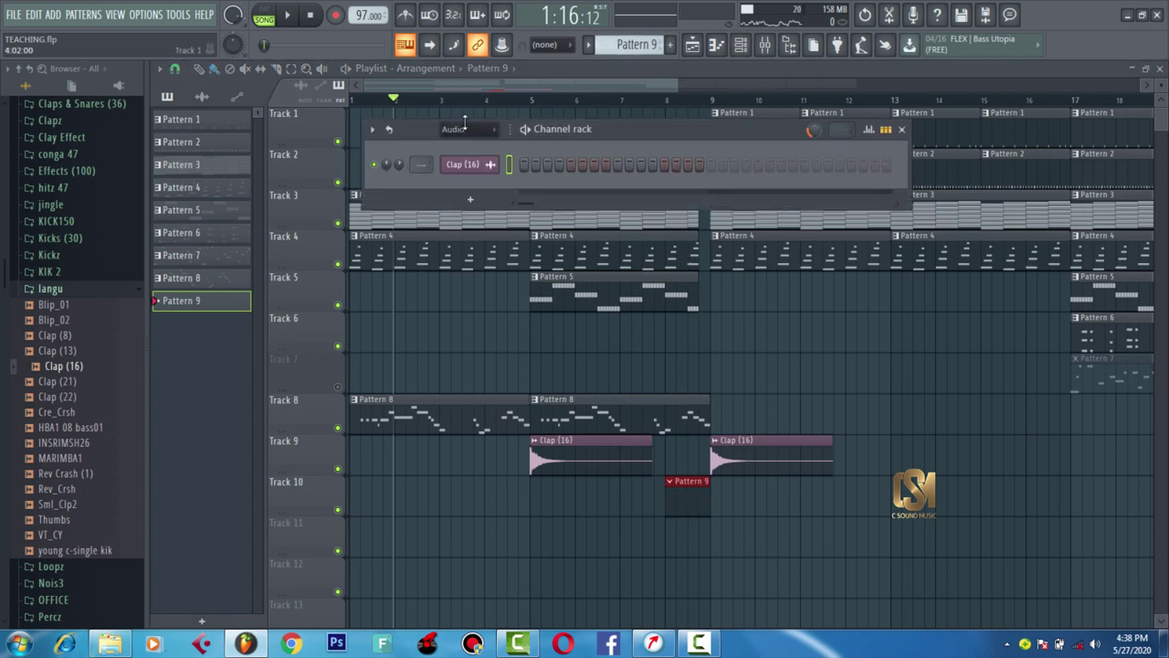
pyautogui.click(463, 128)
pyautogui.click(463, 178)
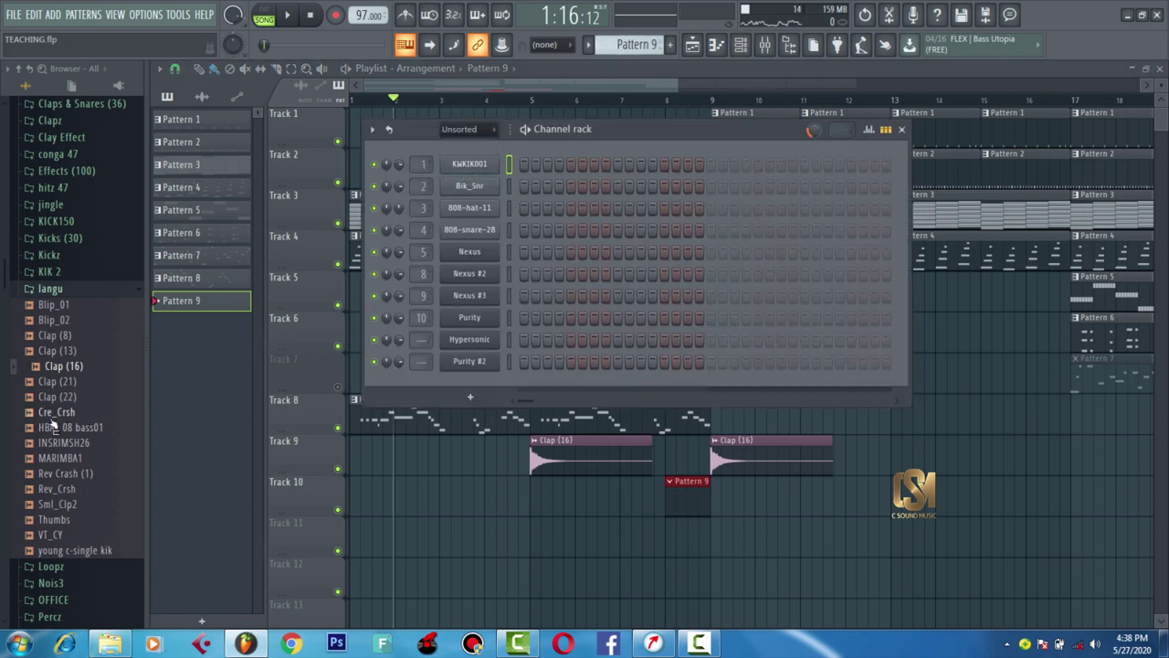
# - Add the Cre_Crsh sample as a new channel and replace it with the Super Quartet plugin
pyautogui.moveTo(55, 413); pyautogui.dragTo(477, 389)
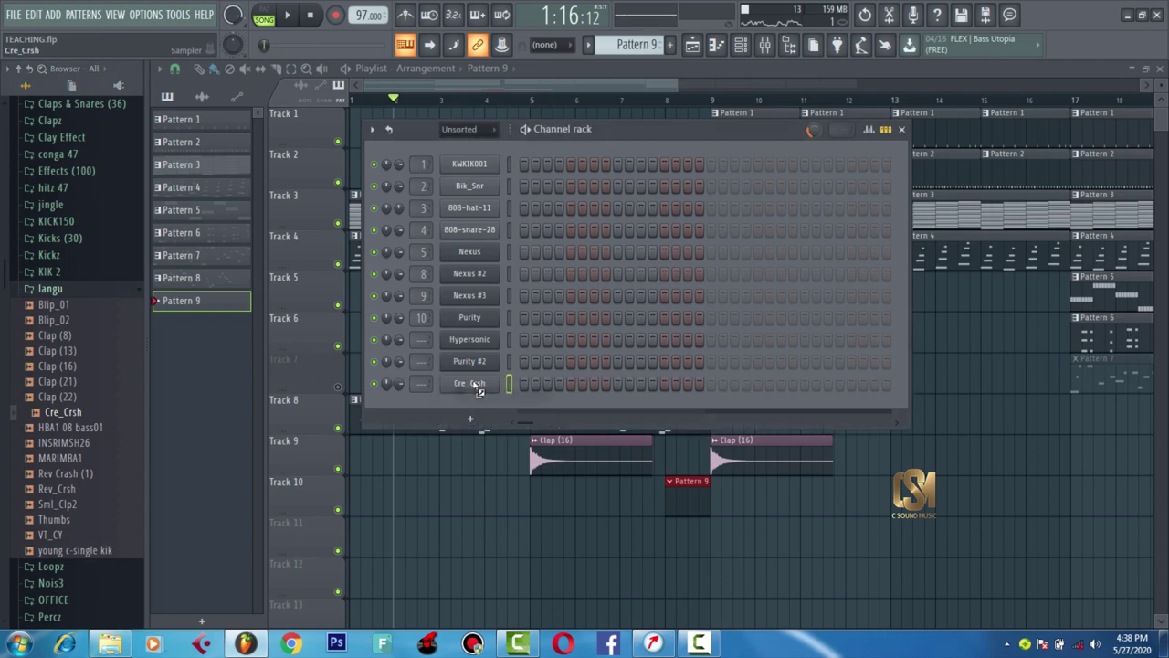
pyautogui.rightClick(477, 389)
pyautogui.moveTo(575, 510)
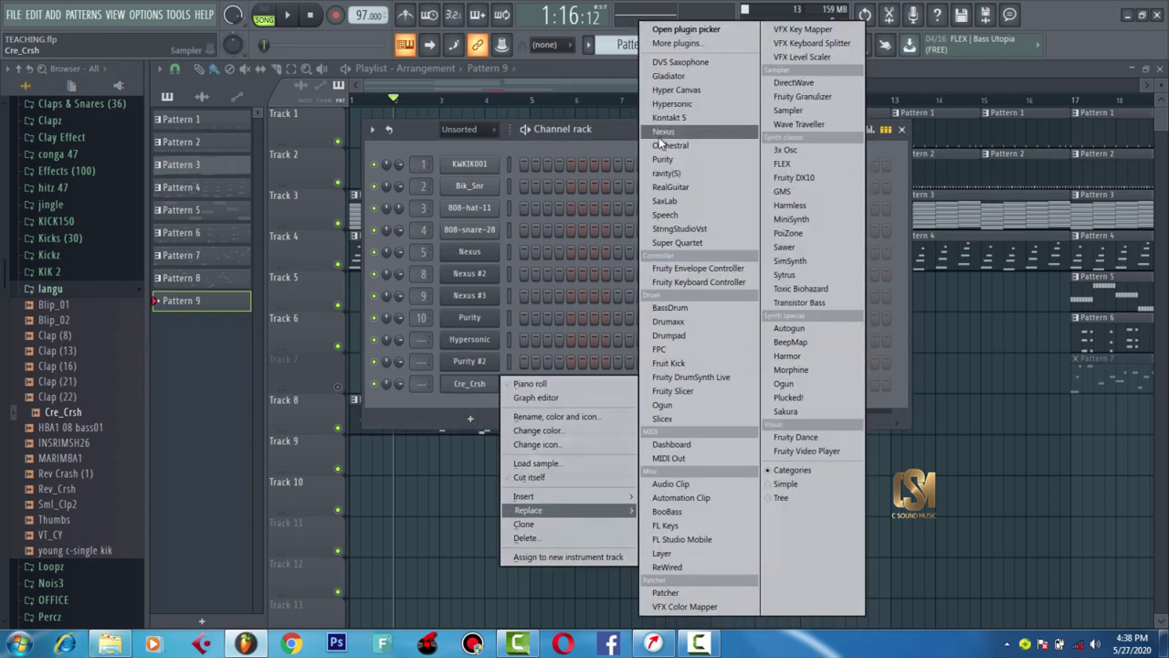
pyautogui.click(684, 241)
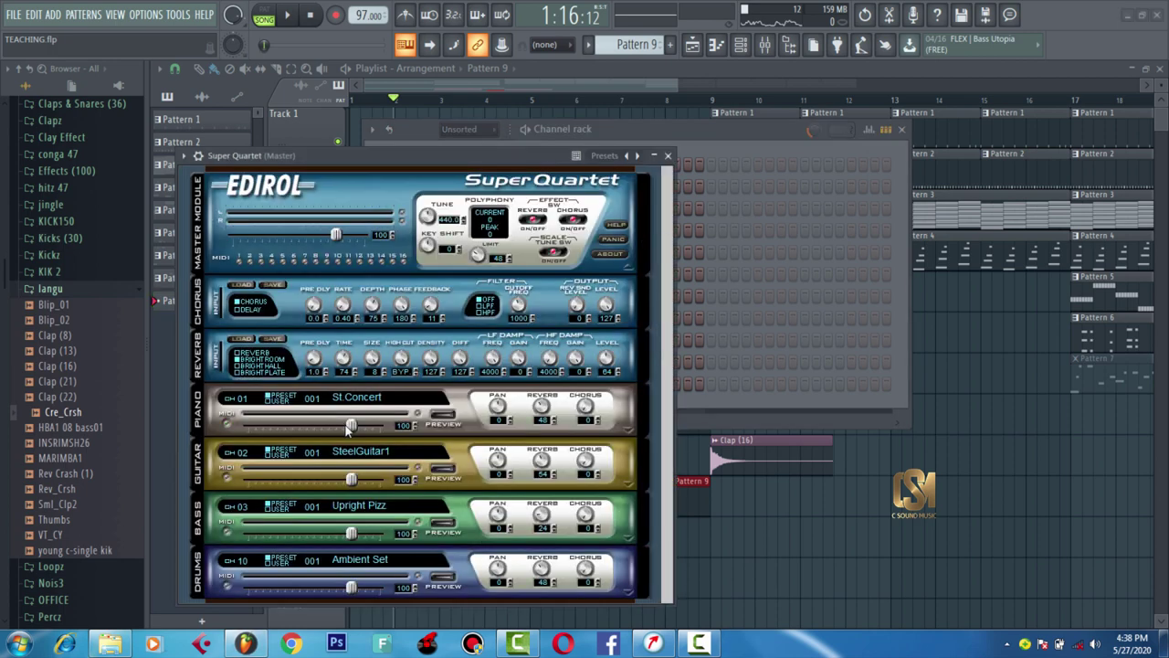
# - Set Super Quartet's first part to the 001 Ambient Set drum preset with its volume at 127
pyautogui.click(397, 406)
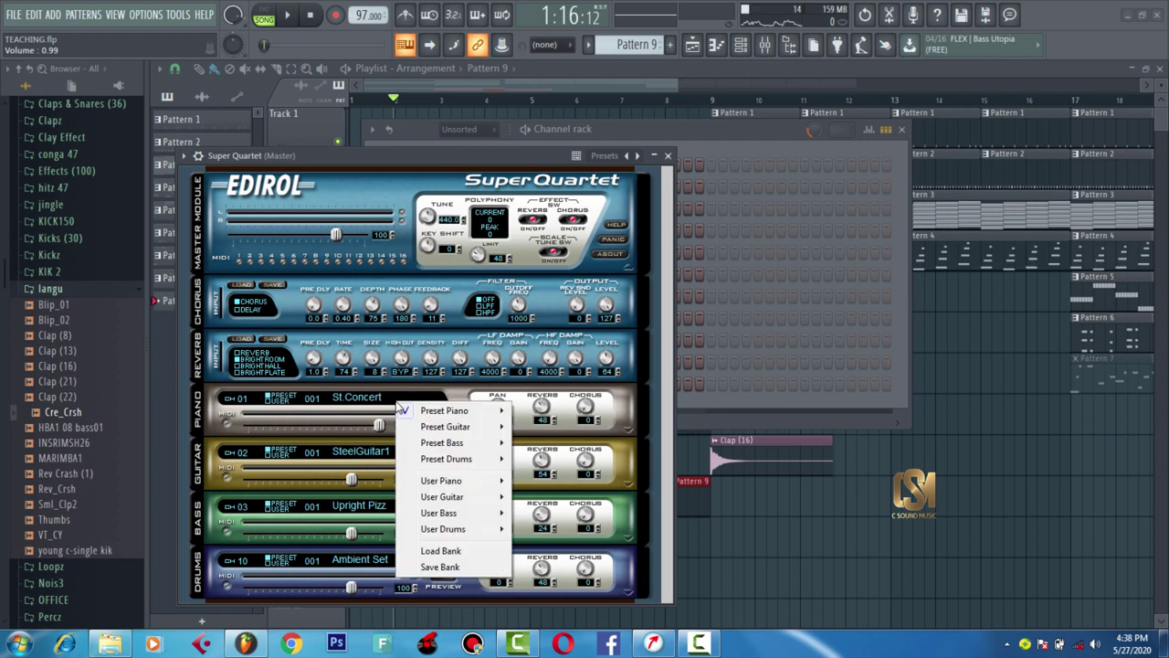
pyautogui.moveTo(475, 459)
pyautogui.click(573, 460)
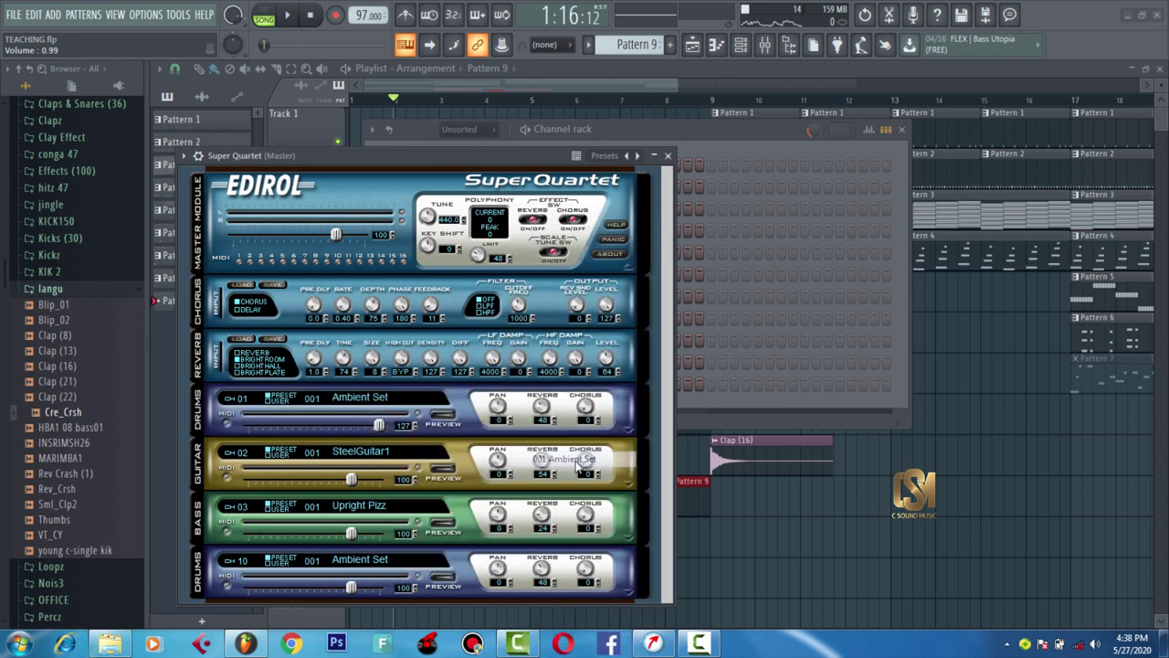
pyautogui.click(687, 137)
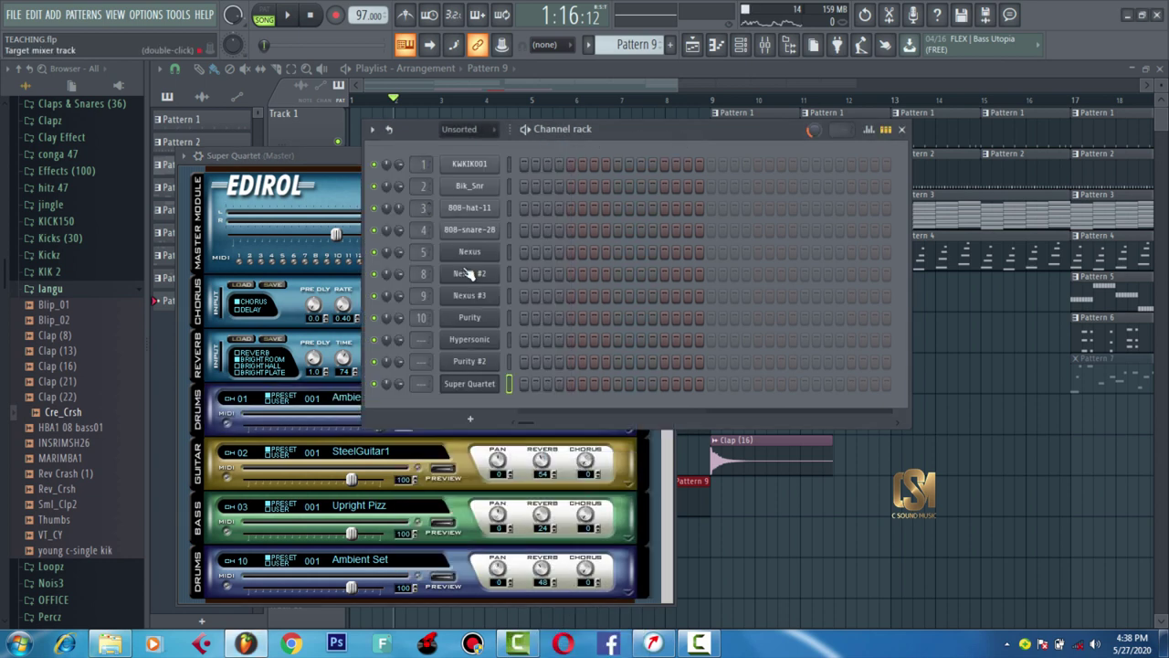
# - Open Super Quartet's piano roll in Pattern 9 and add a two-step A3 note at 1:09:00
pyautogui.rightClick(489, 390)
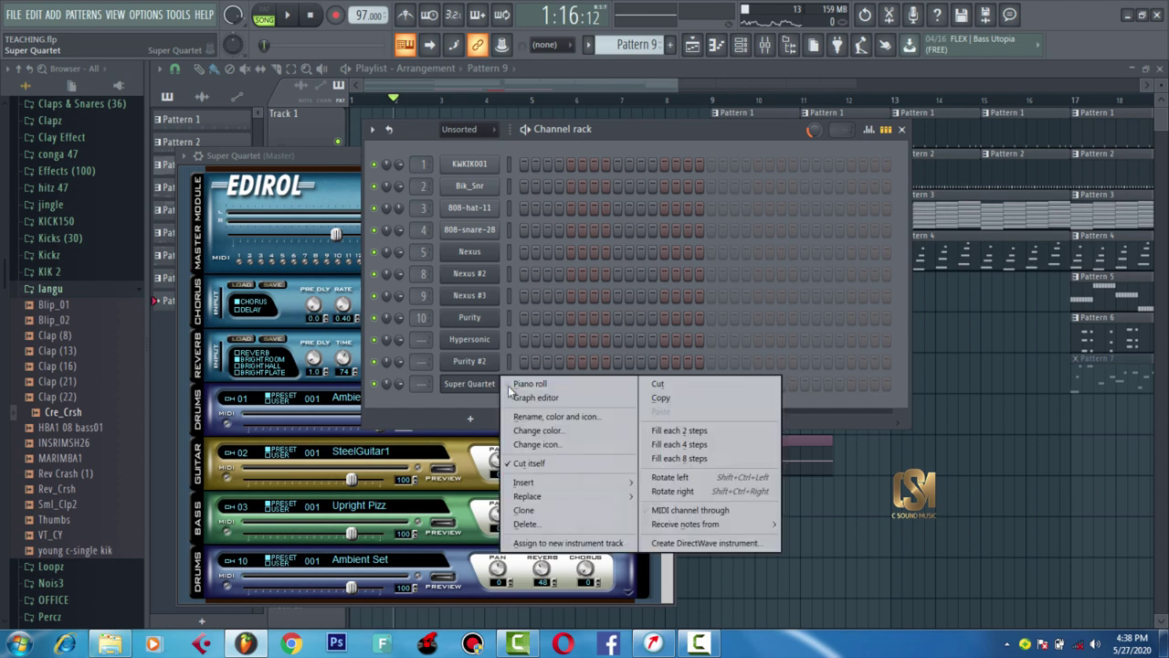
pyautogui.click(528, 384)
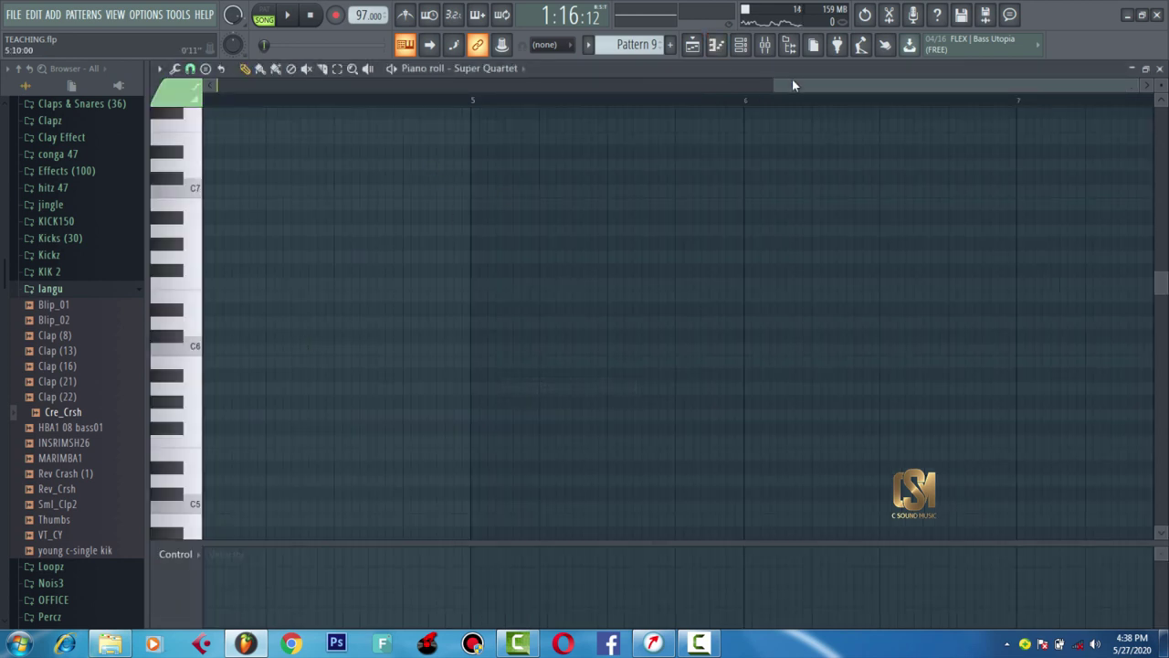
pyautogui.moveTo(793, 85); pyautogui.dragTo(217, 185)
pyautogui.moveTo(351, 280); pyautogui.dragTo(342, 409)
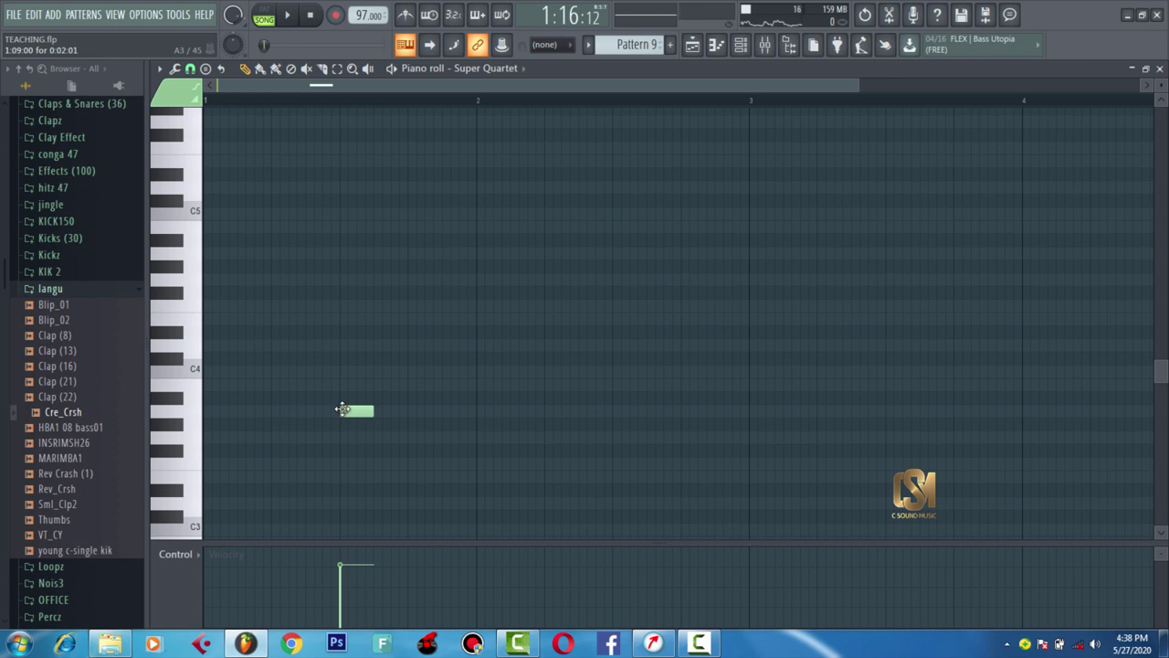
# - Play the playlist briefly from bar 8 to hear the Pattern 9 drum part in the arrangement
pyautogui.click(740, 45)
pyautogui.click(698, 49)
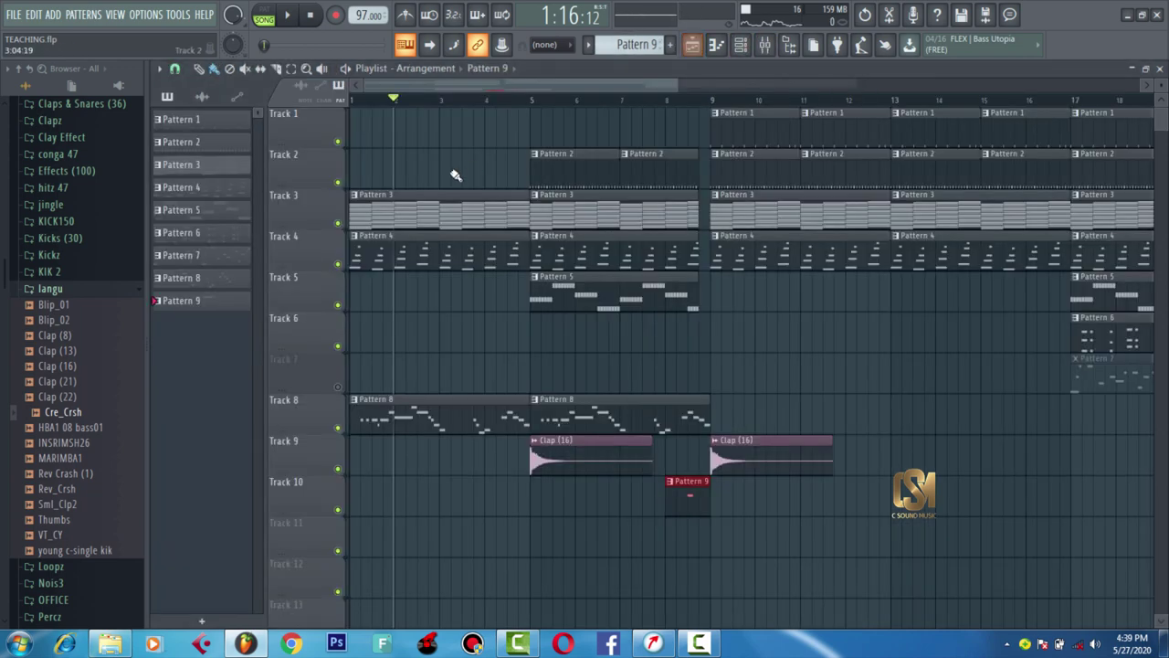
pyautogui.click(671, 108)
pyautogui.press('space')
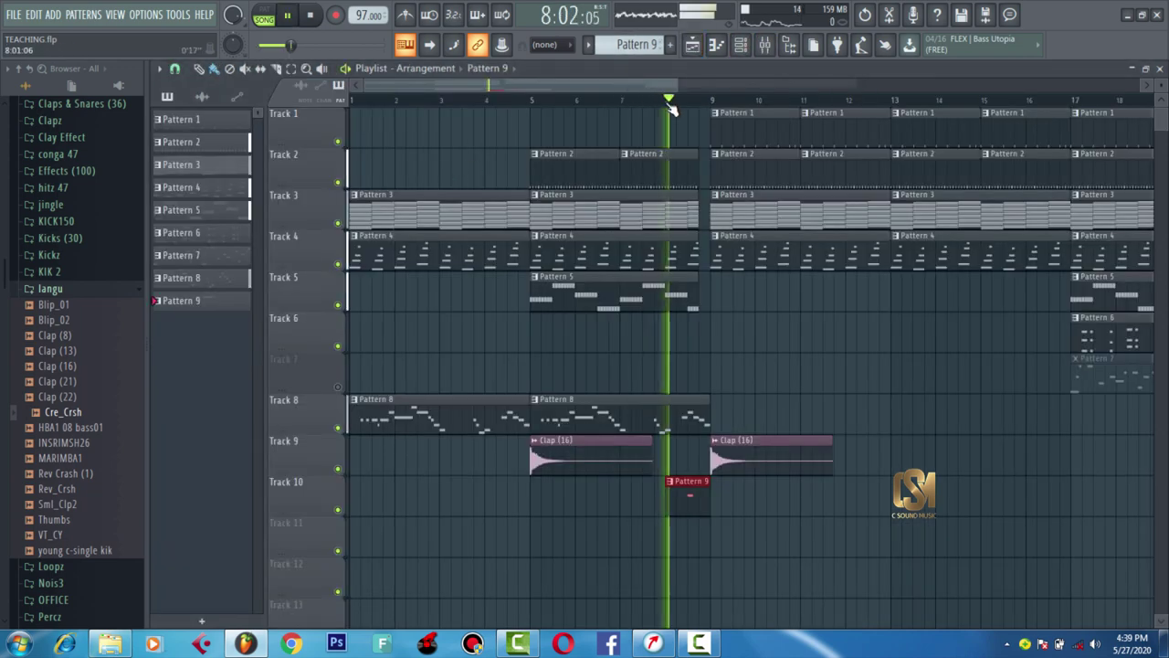
pyautogui.press('space')
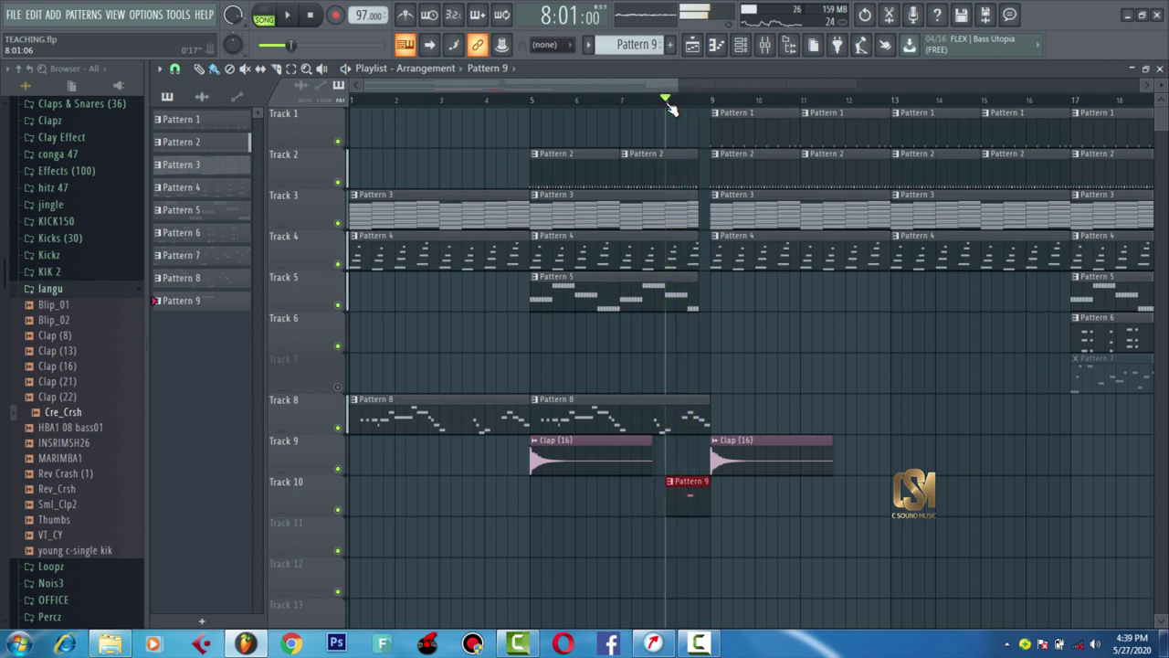
# - Reopen the Super Quartet plugin from Pattern 9 and set its master volume to 127
pyautogui.doubleClick(687, 490)
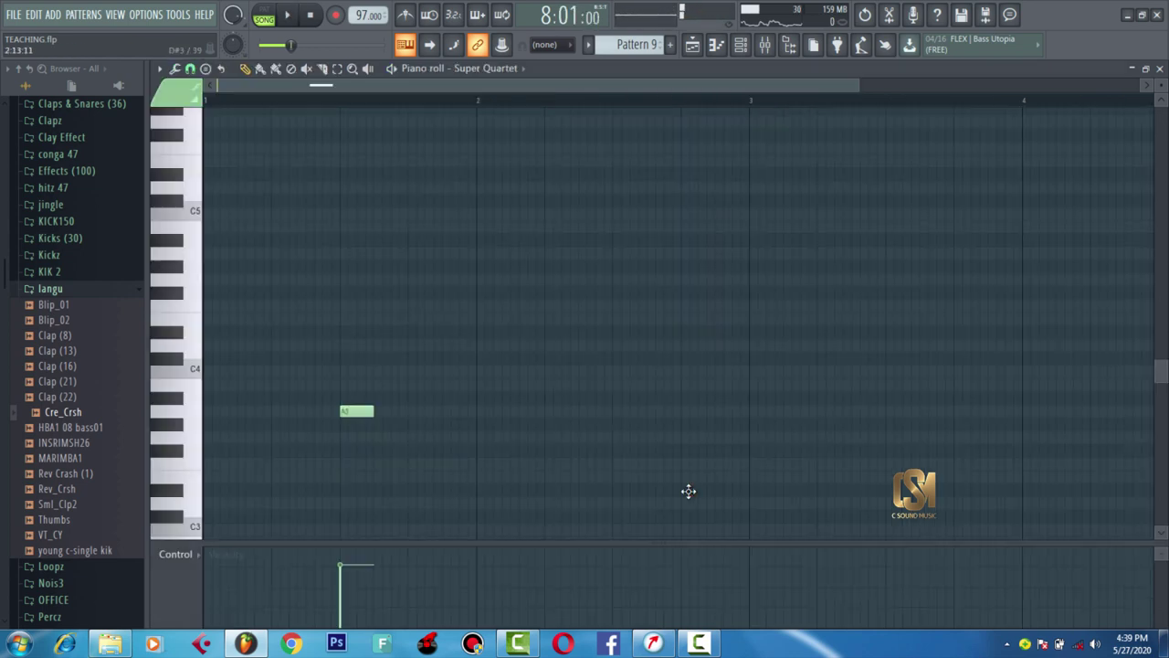
pyautogui.click(742, 46)
pyautogui.click(455, 391)
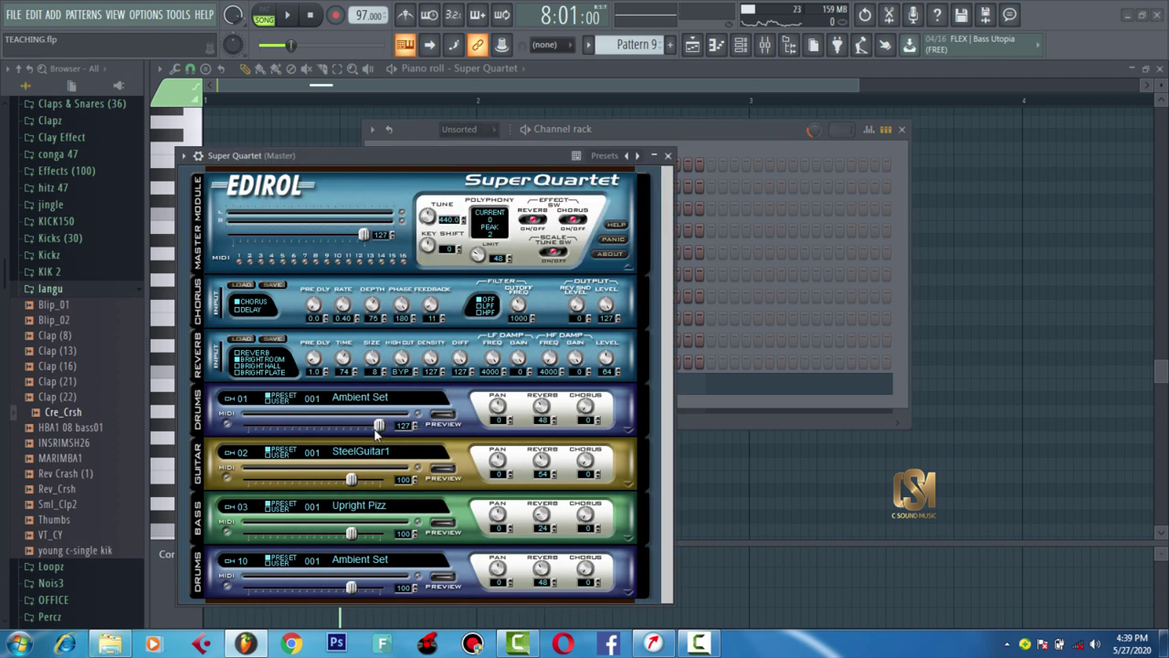
# - Raise the velocity of the A3 note in Super Quartet's piano roll to maximum and play the song briefly from bar 8
pyautogui.click(722, 413)
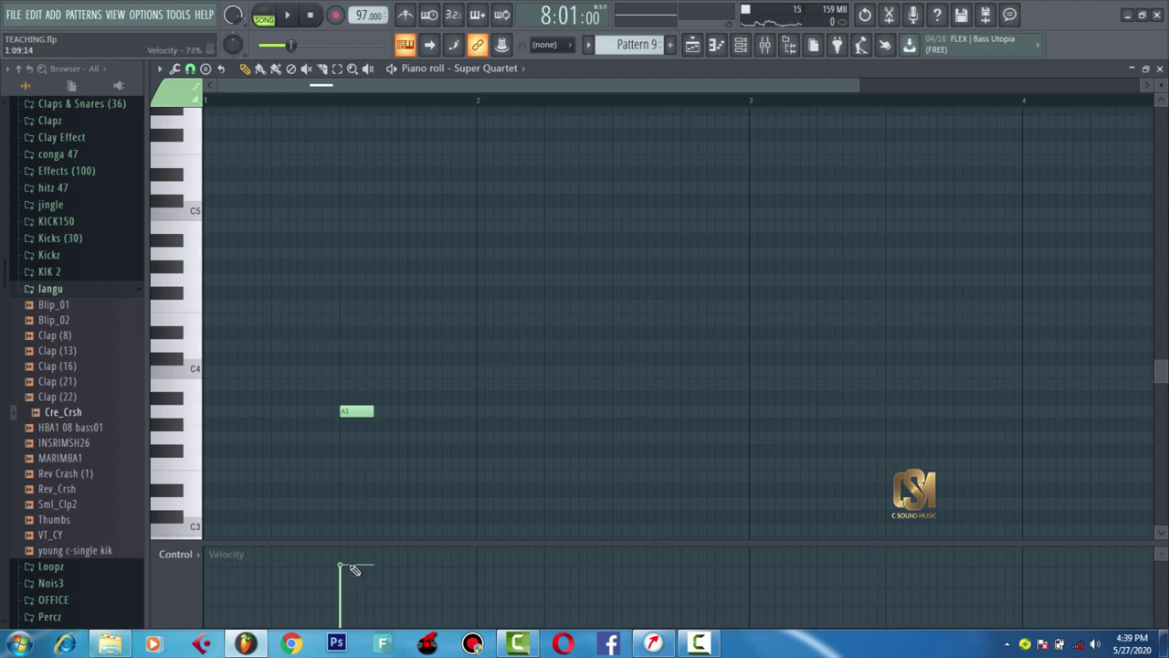
pyautogui.press('space')
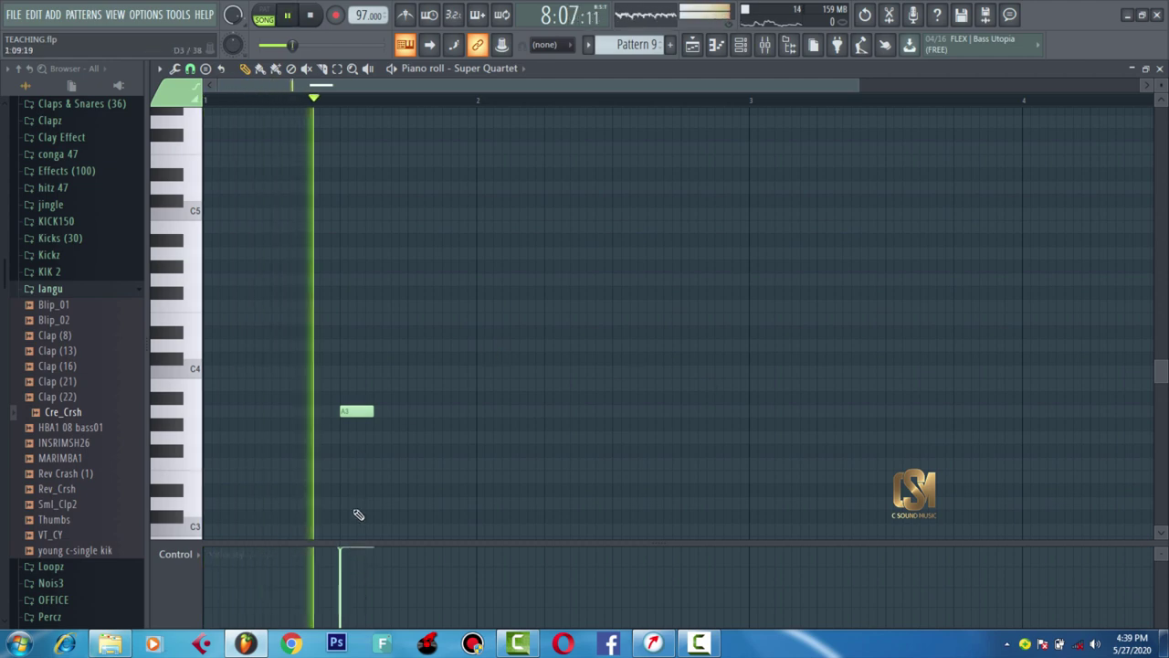
pyautogui.press('space')
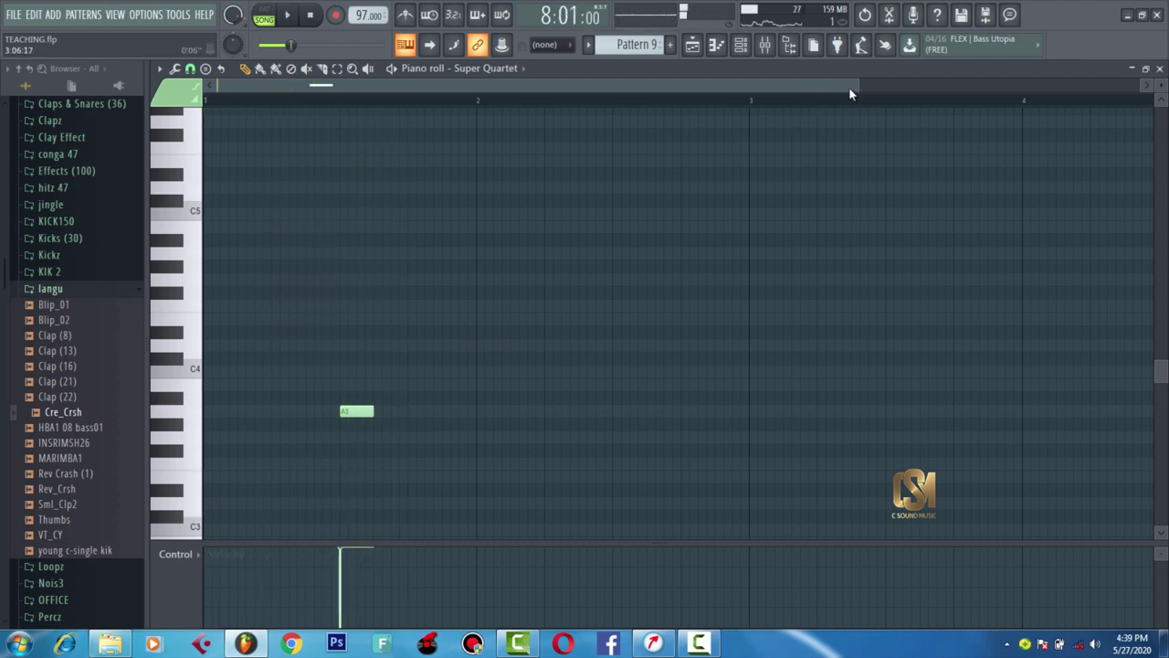
# - Add a run of five C4 notes at 1:13:00, 1:13:12, 1:14:00, 1:15:00 and 1:16:00 while playing the song
pyautogui.moveTo(856, 85); pyautogui.dragTo(639, 86)
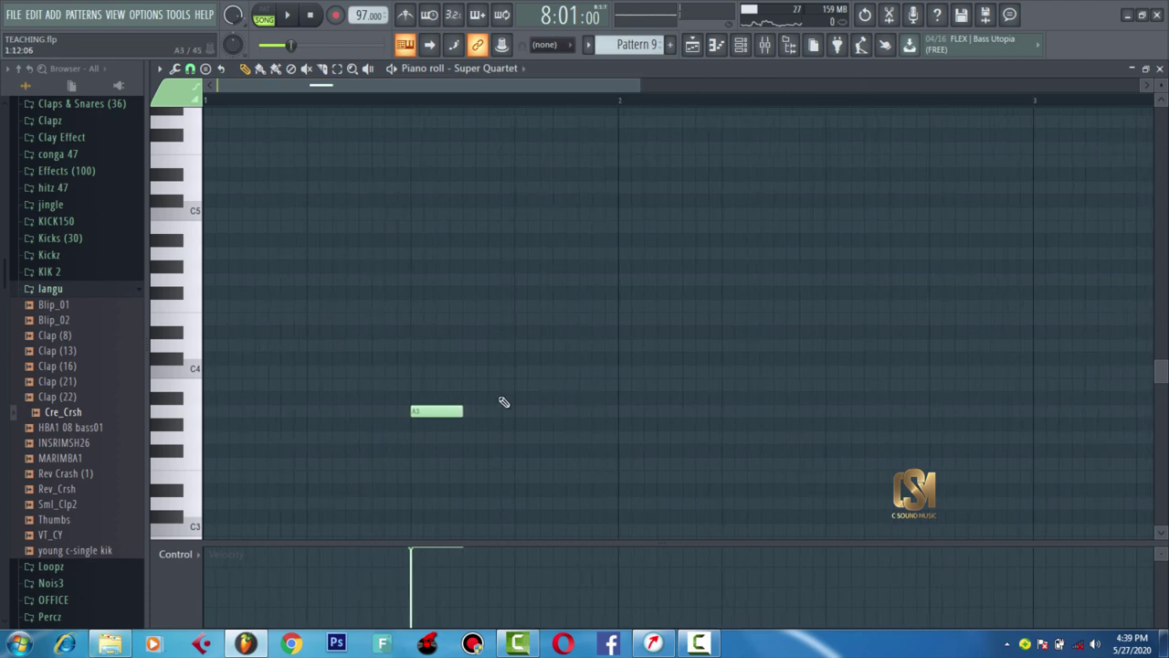
pyautogui.click(519, 373)
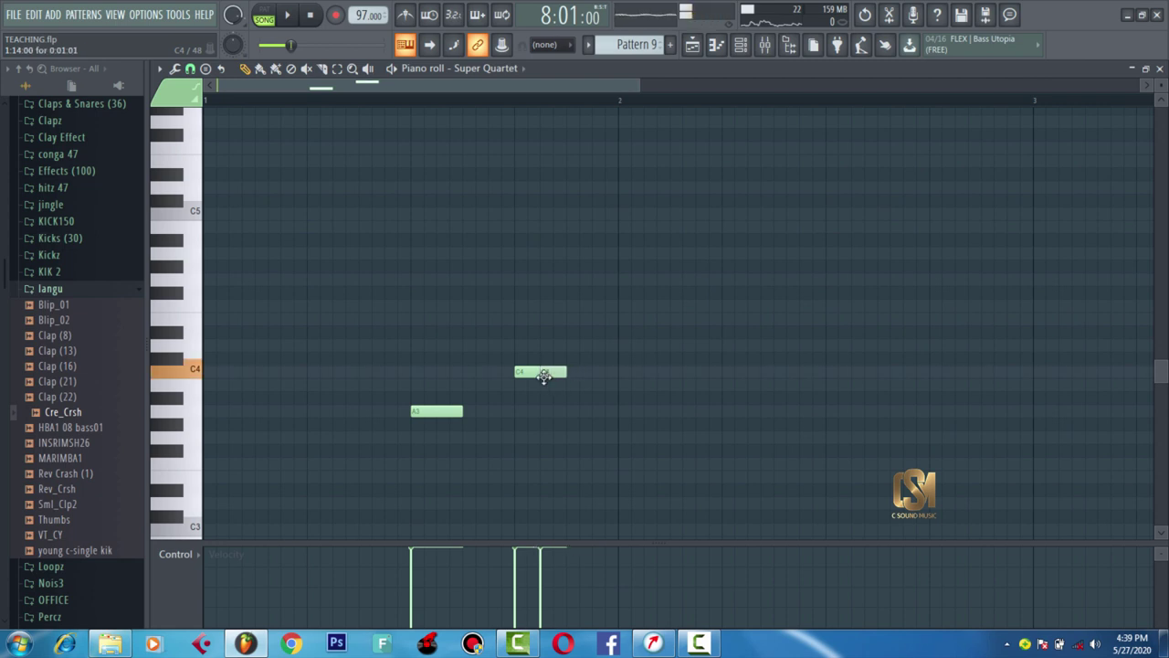
pyautogui.press('space')
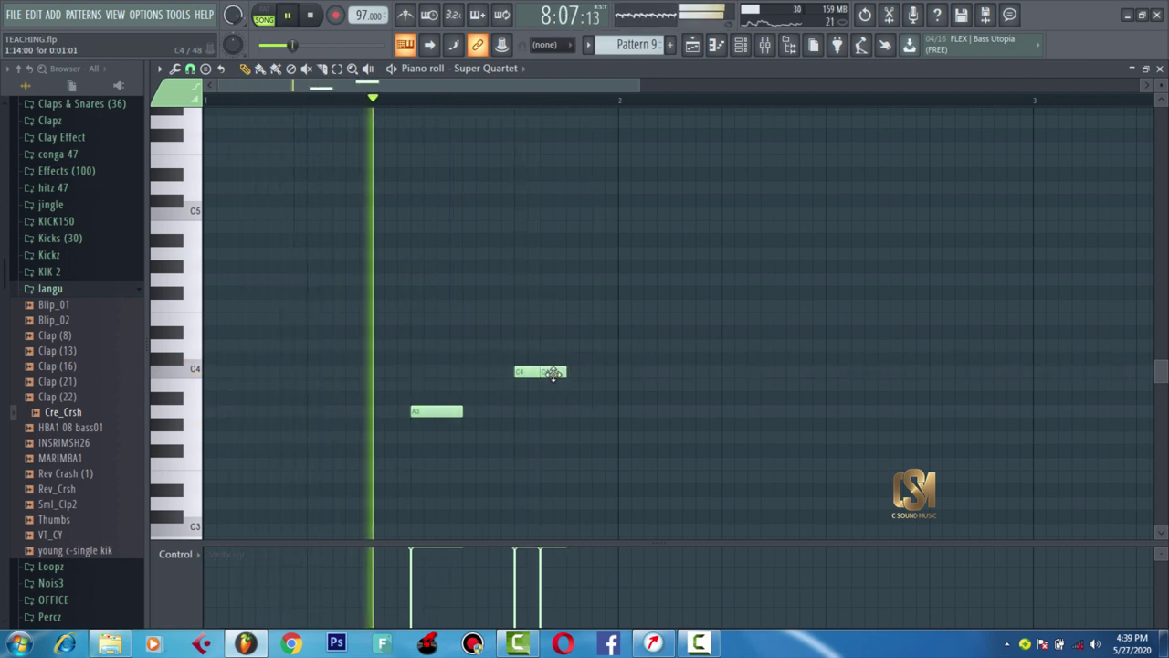
pyautogui.moveTo(552, 373); pyautogui.dragTo(540, 373)
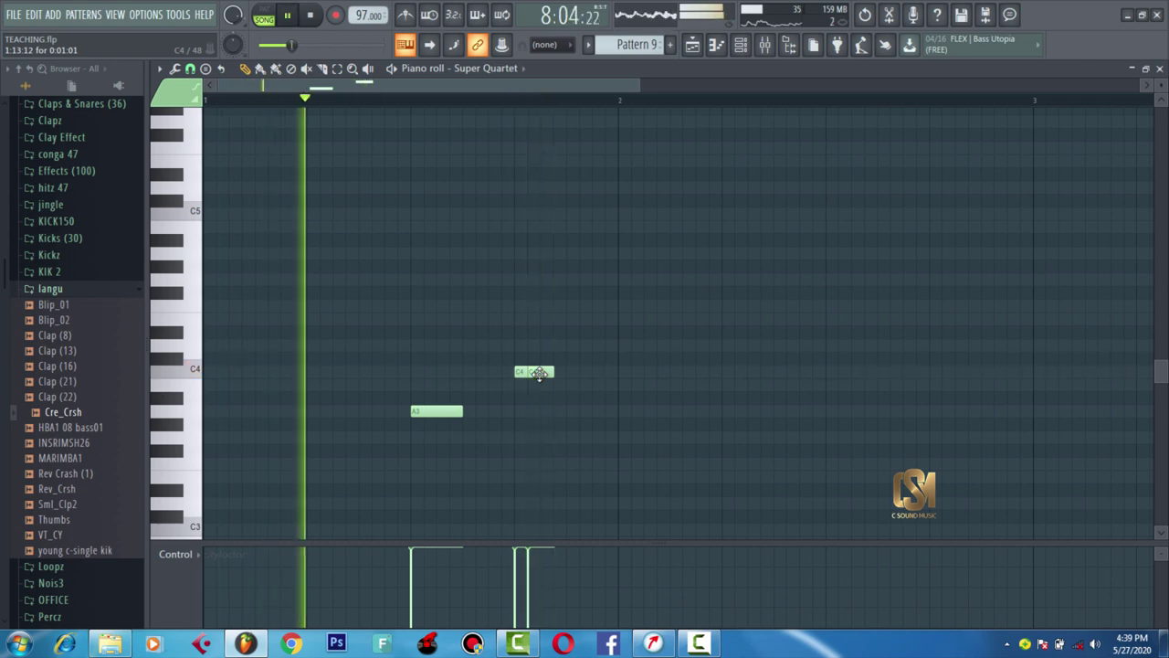
pyautogui.click(545, 369)
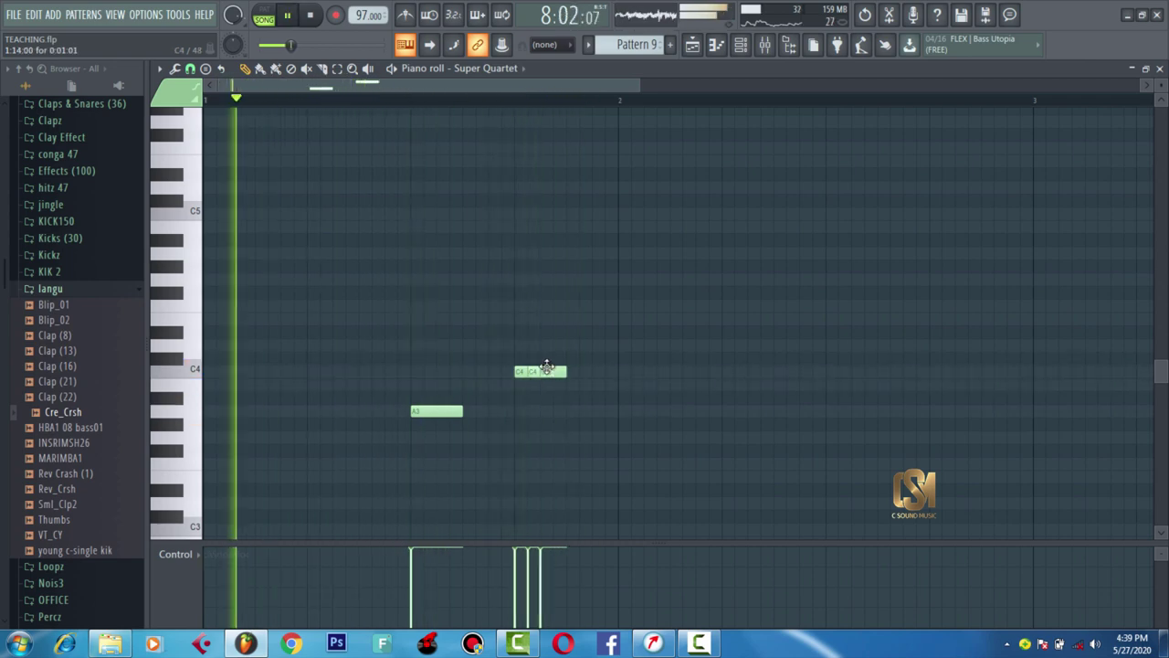
pyautogui.click(556, 369)
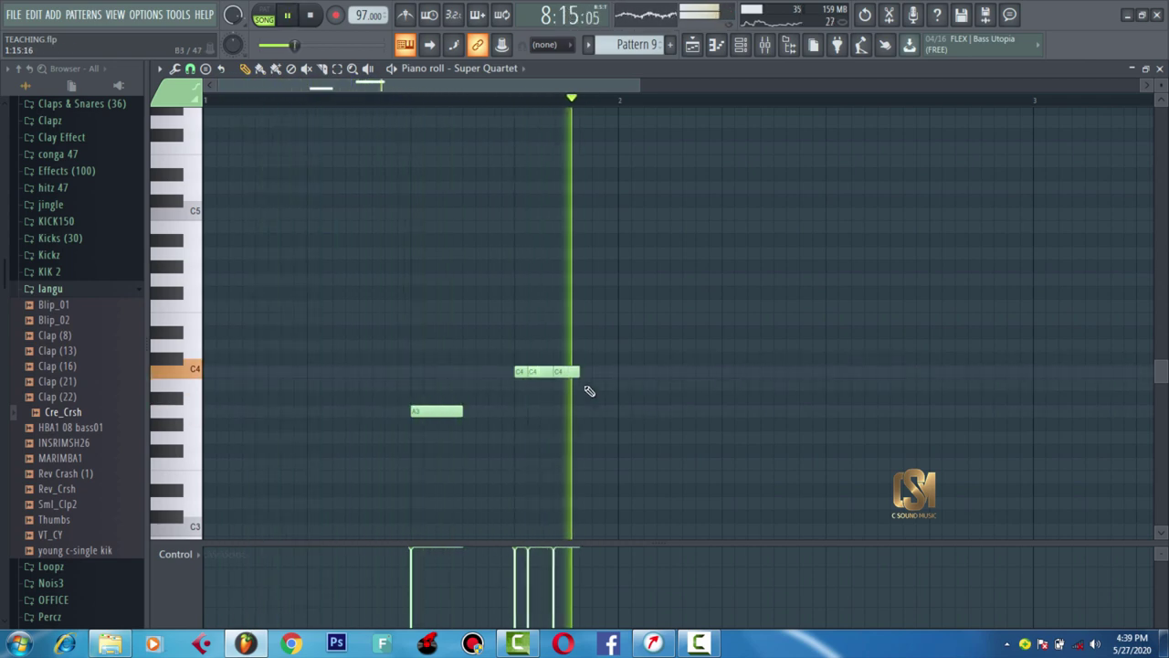
pyautogui.moveTo(567, 373); pyautogui.dragTo(600, 373)
pyautogui.click(574, 373)
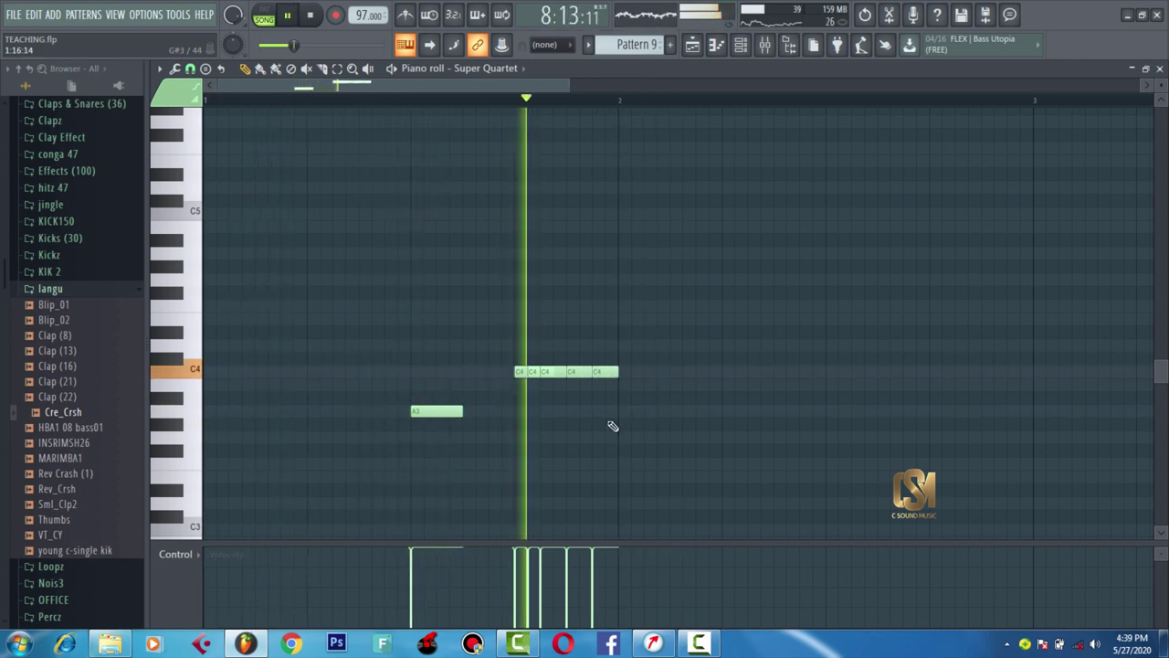
pyautogui.press('space')
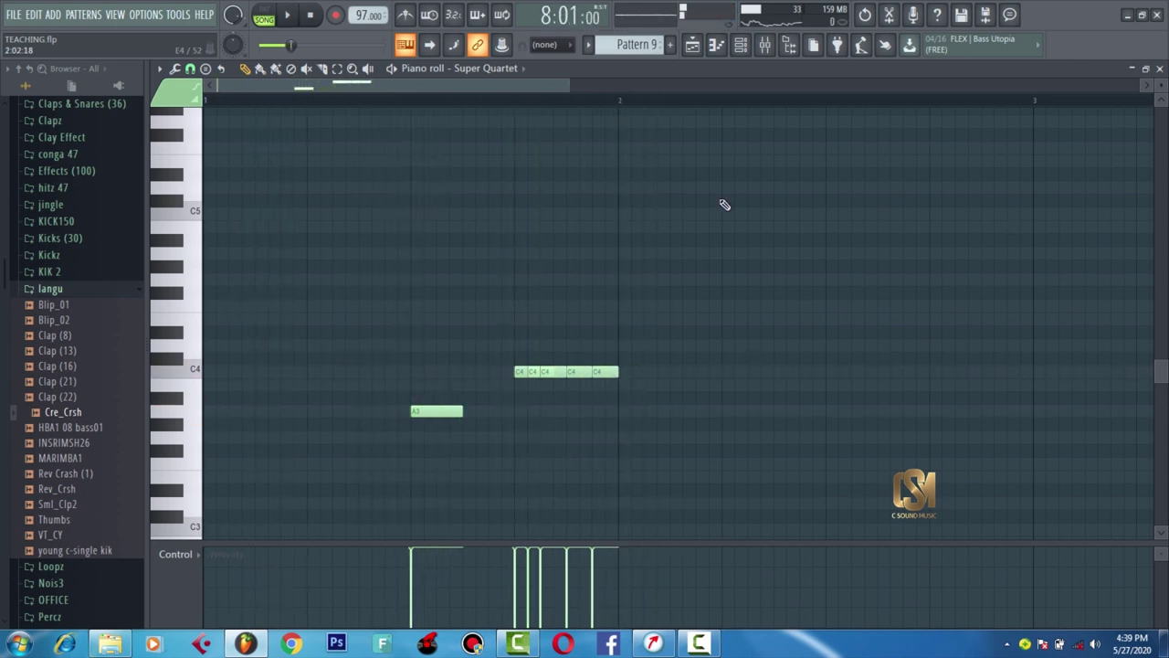
# - Try the run's last four notes at A3, F3, E3 and F3, and keep only the E3 at 1:15:00
pyautogui.moveTo(562, 90); pyautogui.dragTo(448, 88)
pyautogui.moveTo(652, 378); pyautogui.dragTo(652, 418)
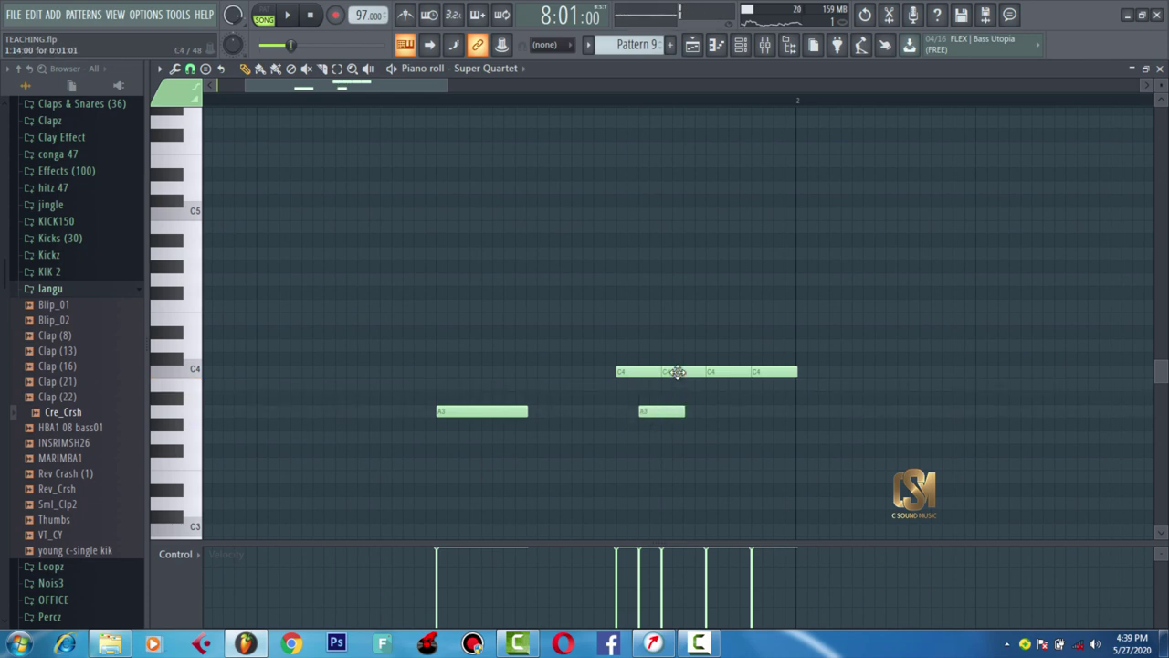
pyautogui.moveTo(677, 372); pyautogui.dragTo(727, 475)
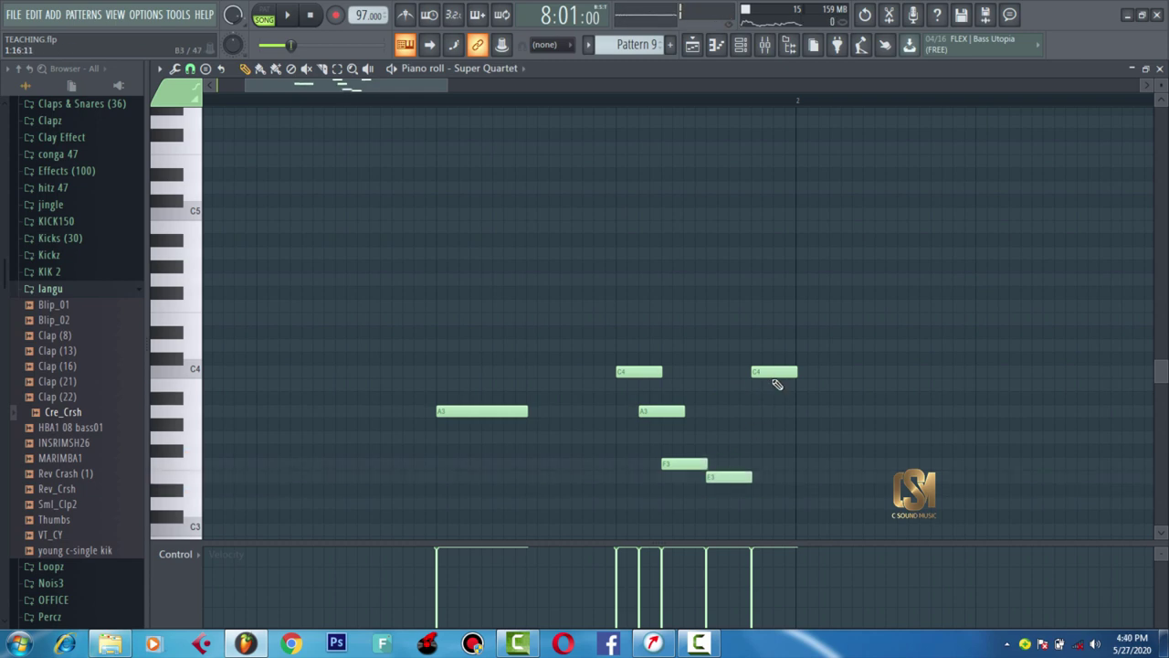
pyautogui.moveTo(770, 376); pyautogui.dragTo(769, 469)
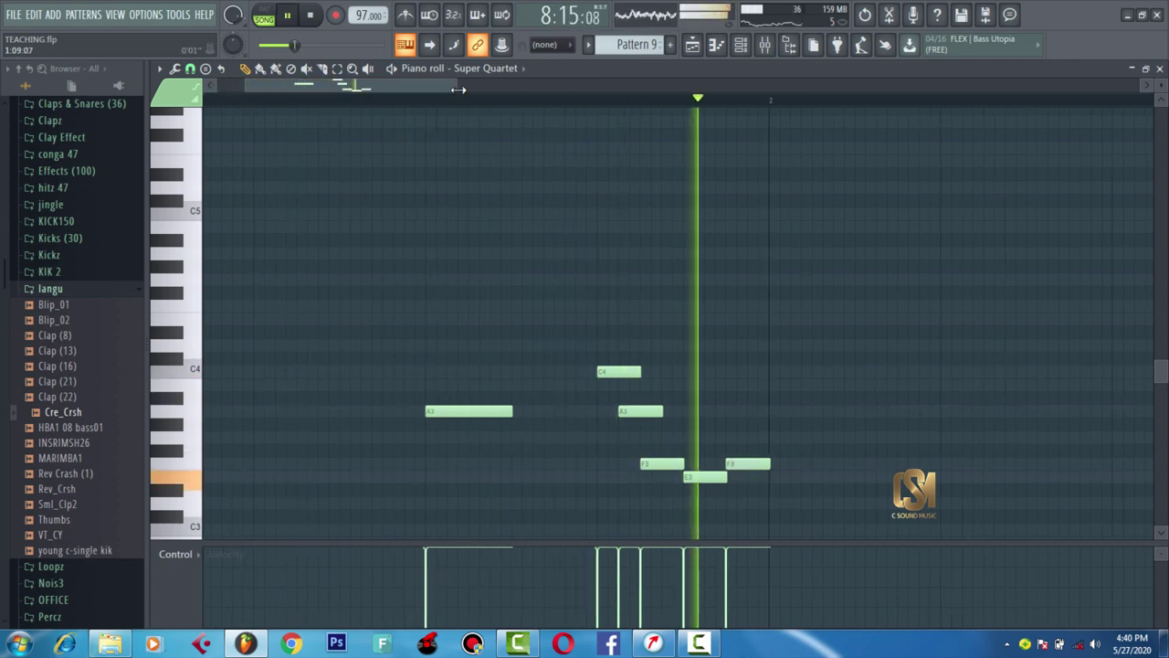
pyautogui.press('space')
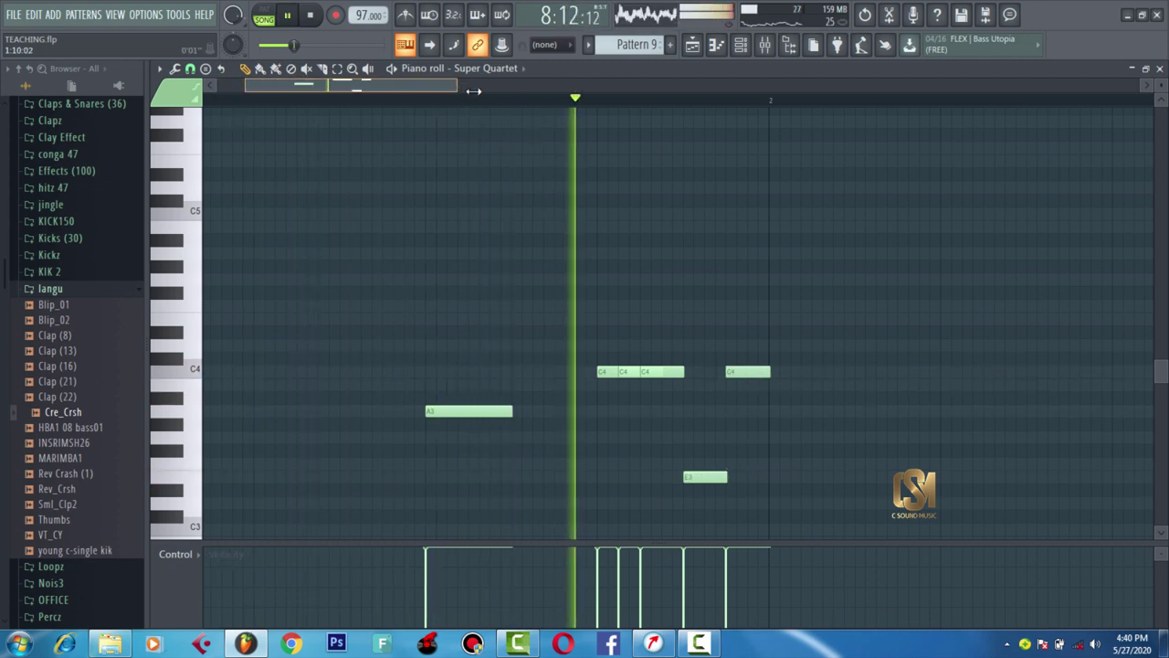
# - Play the song and add a one-step A3 note at 1:11:00 directly after the first A3
pyautogui.moveTo(457, 86); pyautogui.dragTo(473, 91)
pyautogui.press('space')
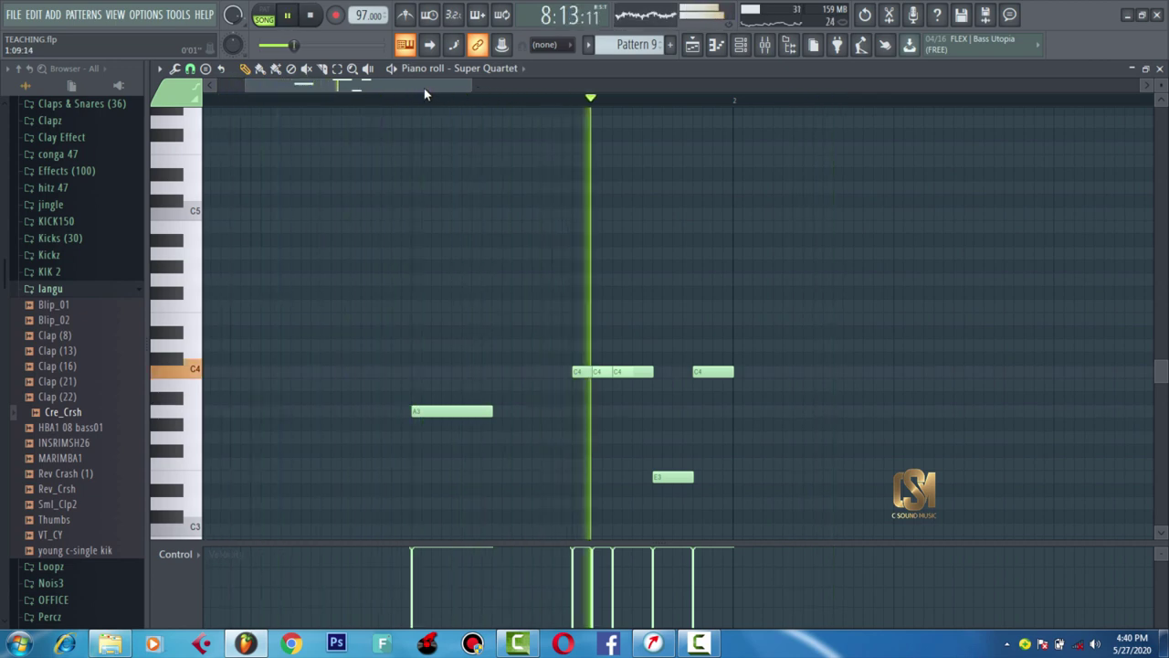
pyautogui.click(498, 412)
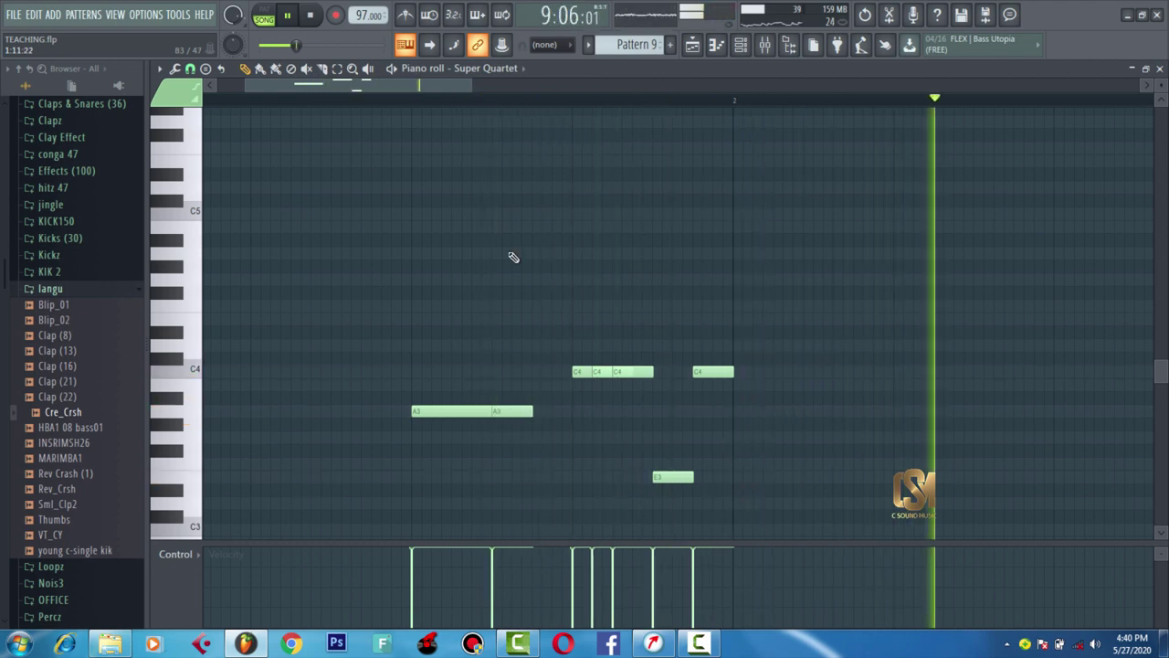
# - Return to the playlist, stop playback and shorten the Pattern 9 clip on Track 10 to one bar
pyautogui.click(692, 46)
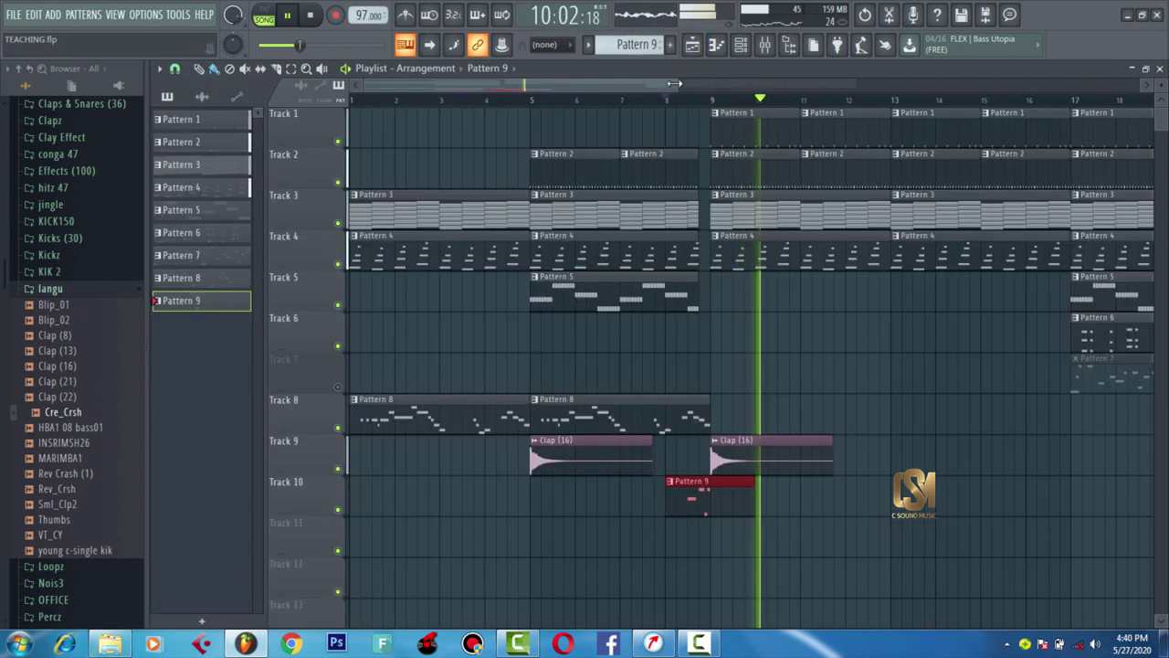
pyautogui.press('space')
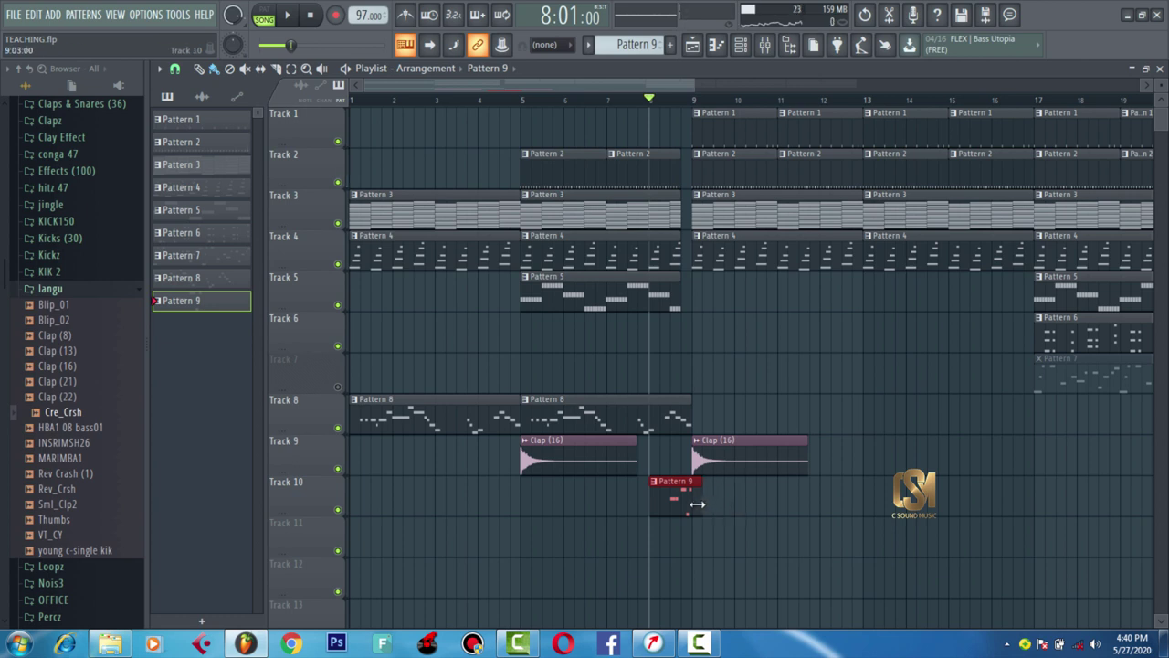
pyautogui.moveTo(629, 78); pyautogui.dragTo(770, 80)
# - Delete the Pattern 6 clips at bars 17 and 21 on Track 6 and unmute Track 7
pyautogui.rightClick(807, 350)
pyautogui.rightClick(906, 328)
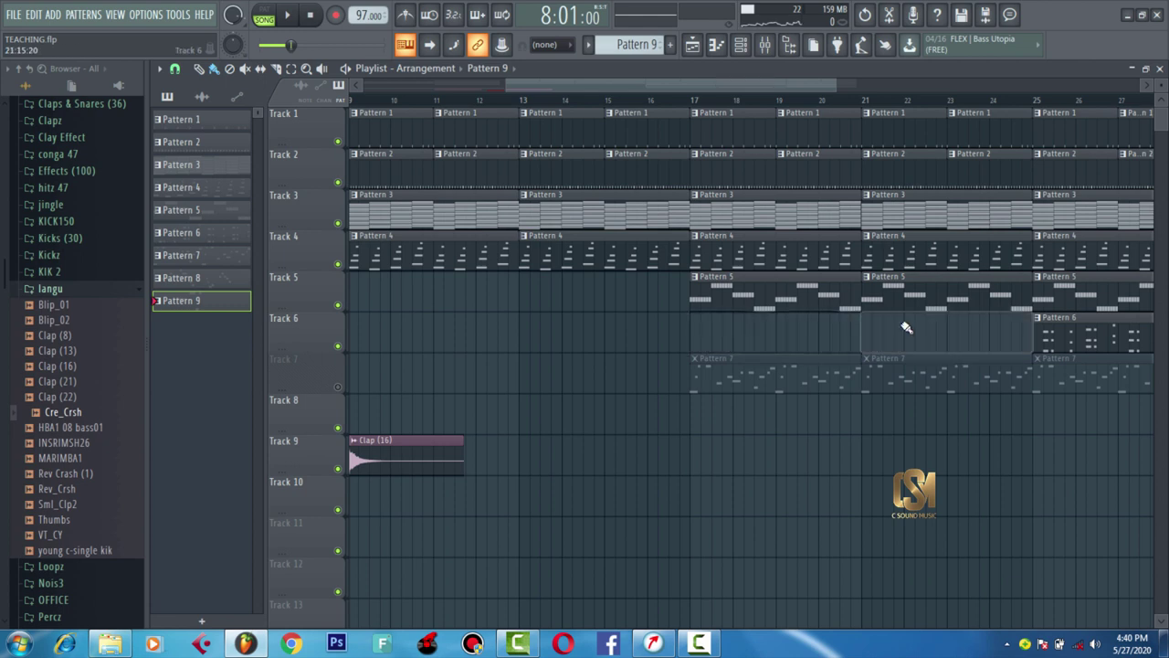
pyautogui.click(355, 393)
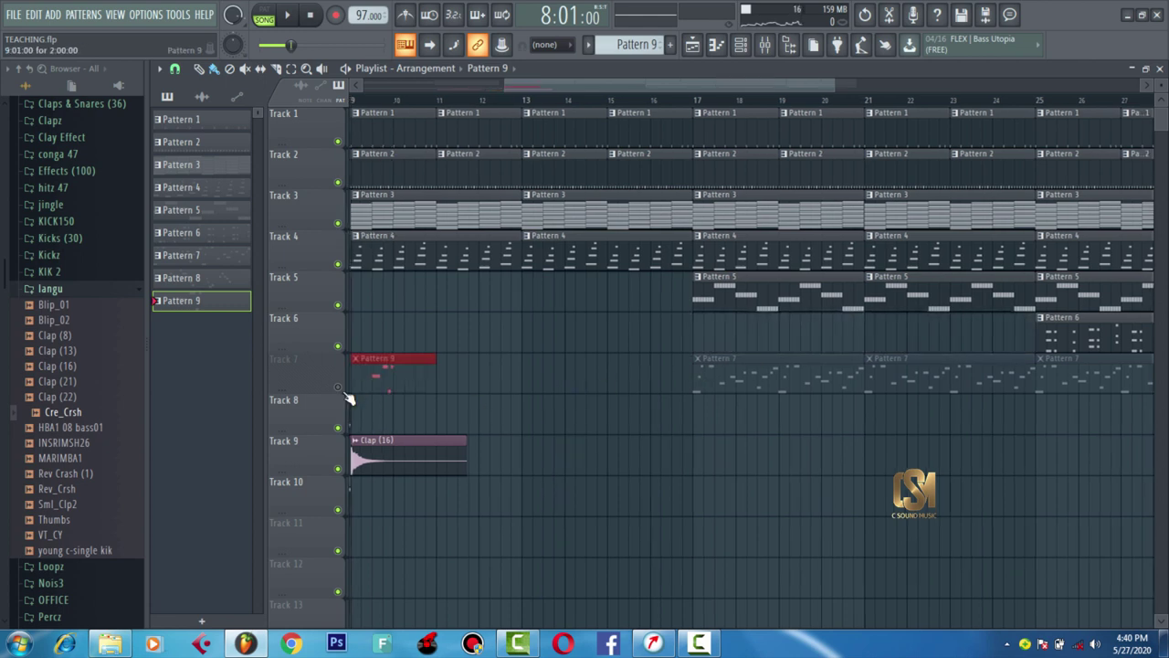
pyautogui.click(340, 388)
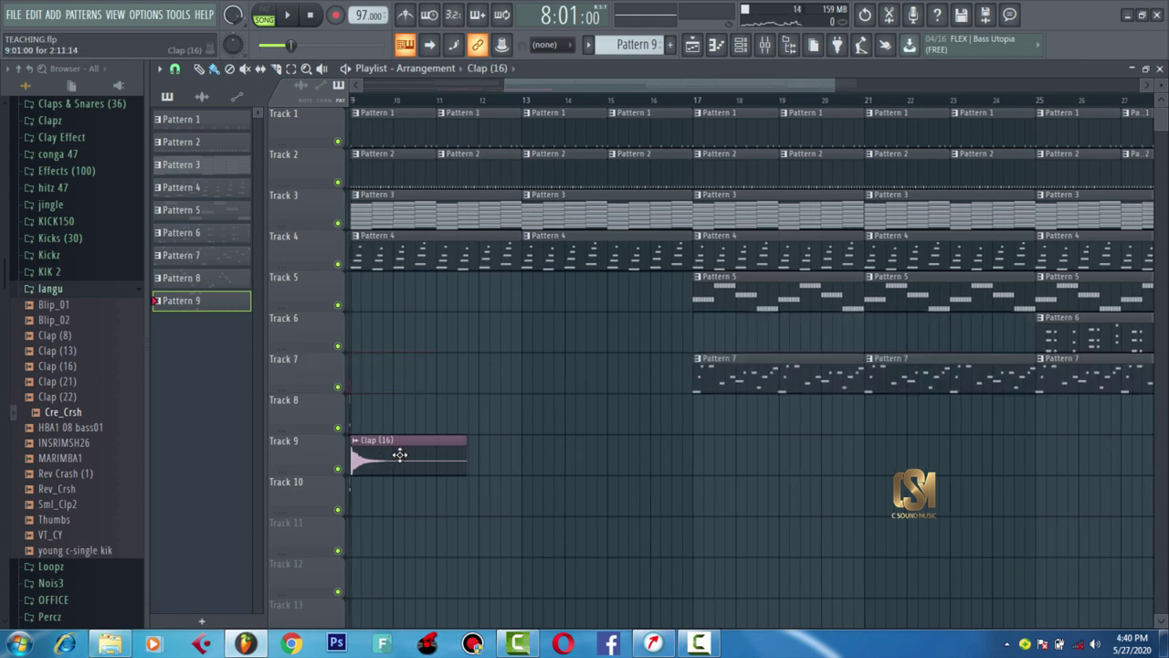
# - Copy the Clap (16) clip on Track 9 from bar 9 to bar 17 and set the playback position to bar 9
pyautogui.moveTo(400, 454); pyautogui.dragTo(721, 473)
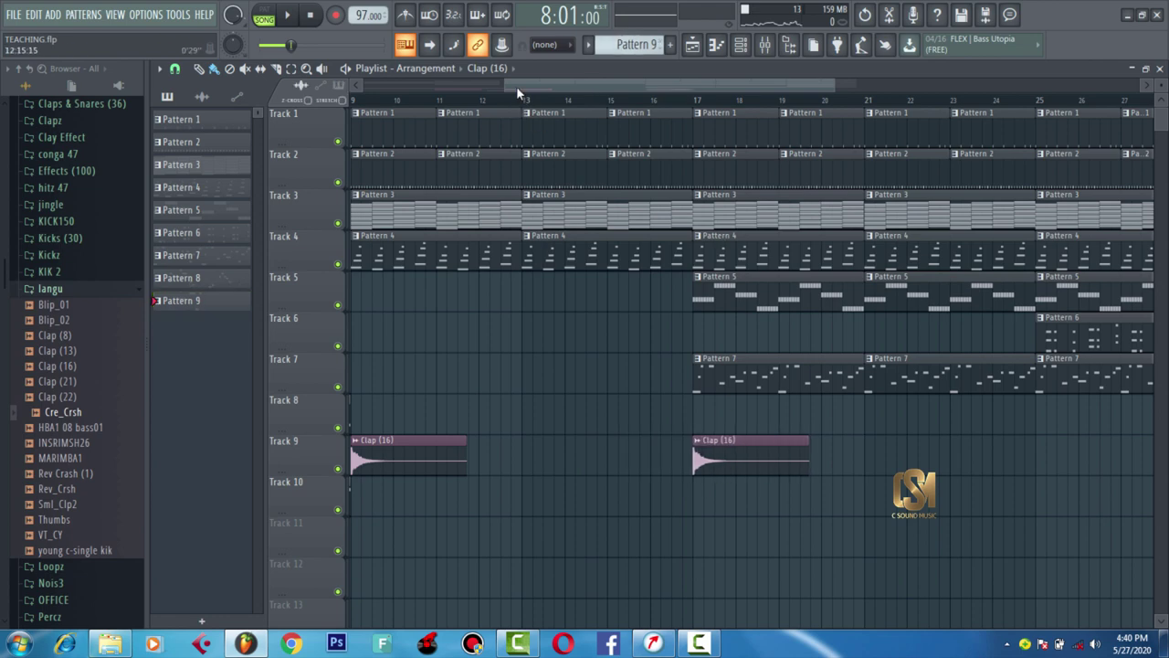
pyautogui.moveTo(517, 89); pyautogui.dragTo(451, 66)
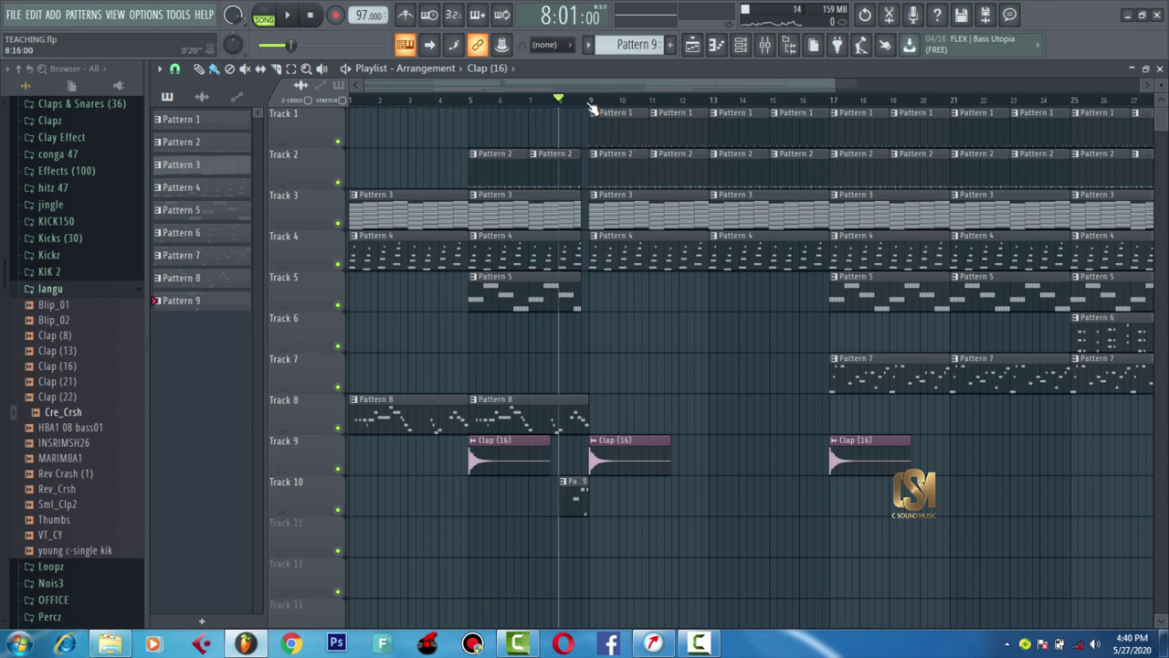
pyautogui.moveTo(624, 99); pyautogui.dragTo(760, 103)
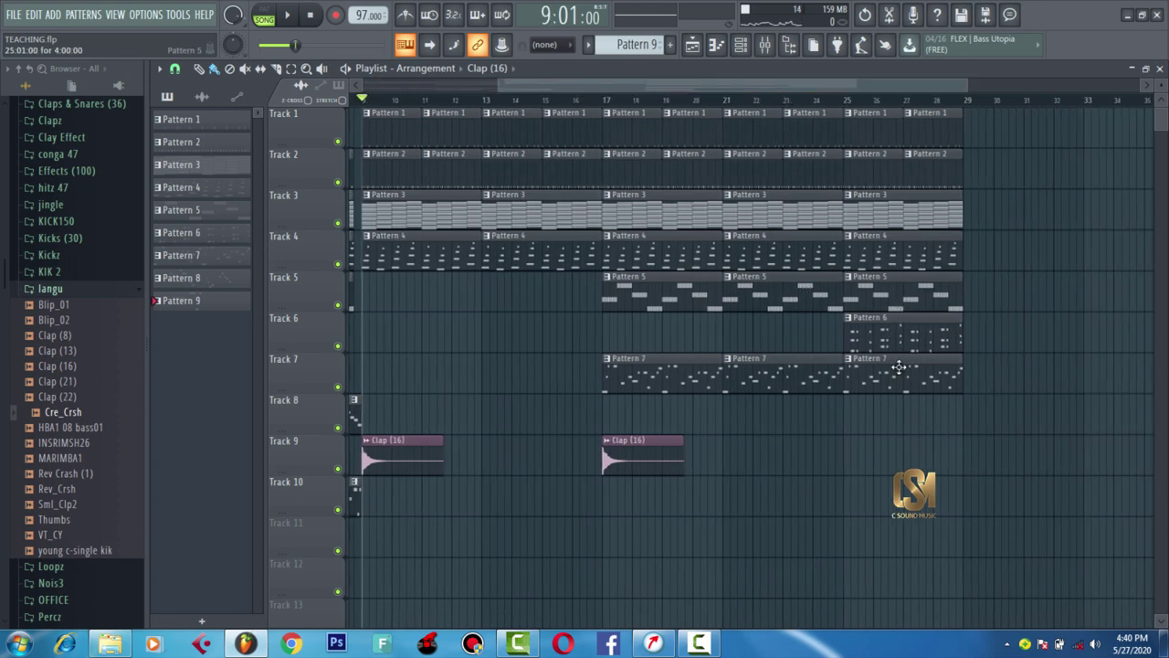
# - Delete the Pattern 7 and Pattern 5 clips at bar 25 and duplicate the remaining clips of bars 25 to 28 to bar 29
pyautogui.rightClick(897, 373)
pyautogui.rightClick(907, 289)
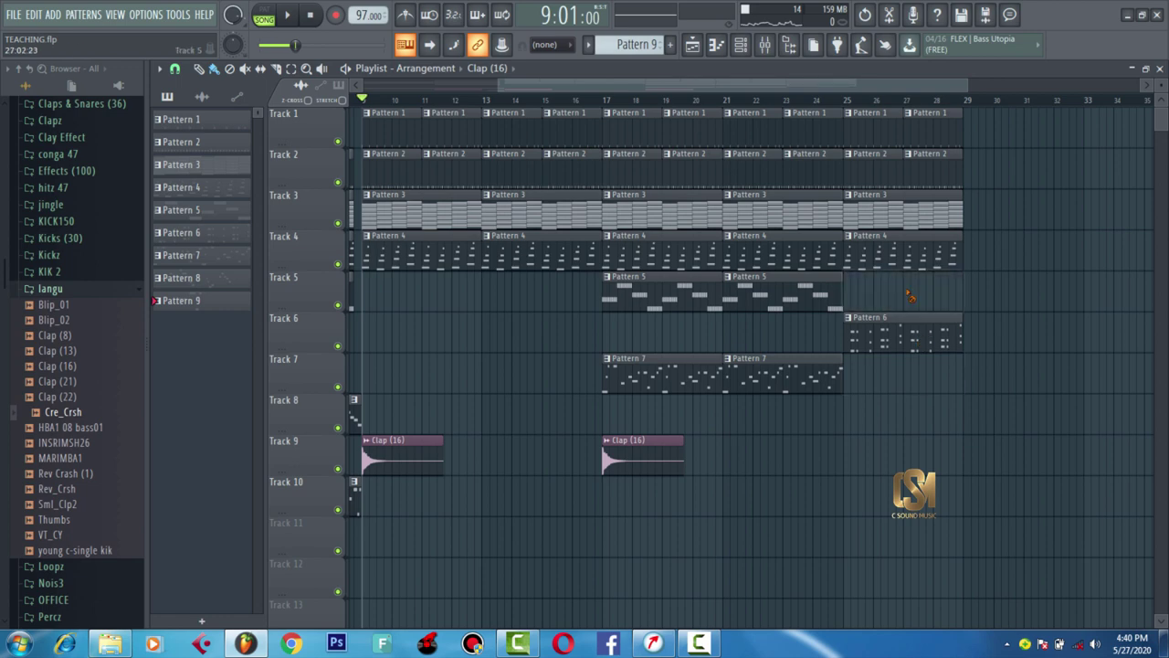
pyautogui.moveTo(987, 393); pyautogui.dragTo(873, 109)
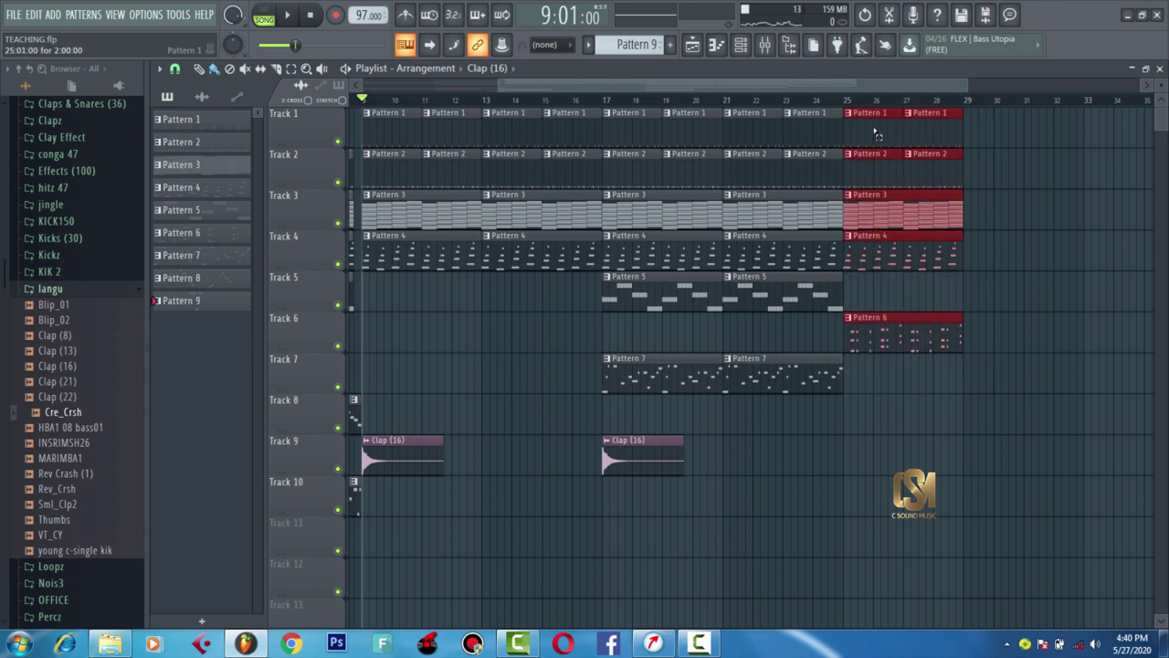
pyautogui.hotkey('ctrl', 'b')
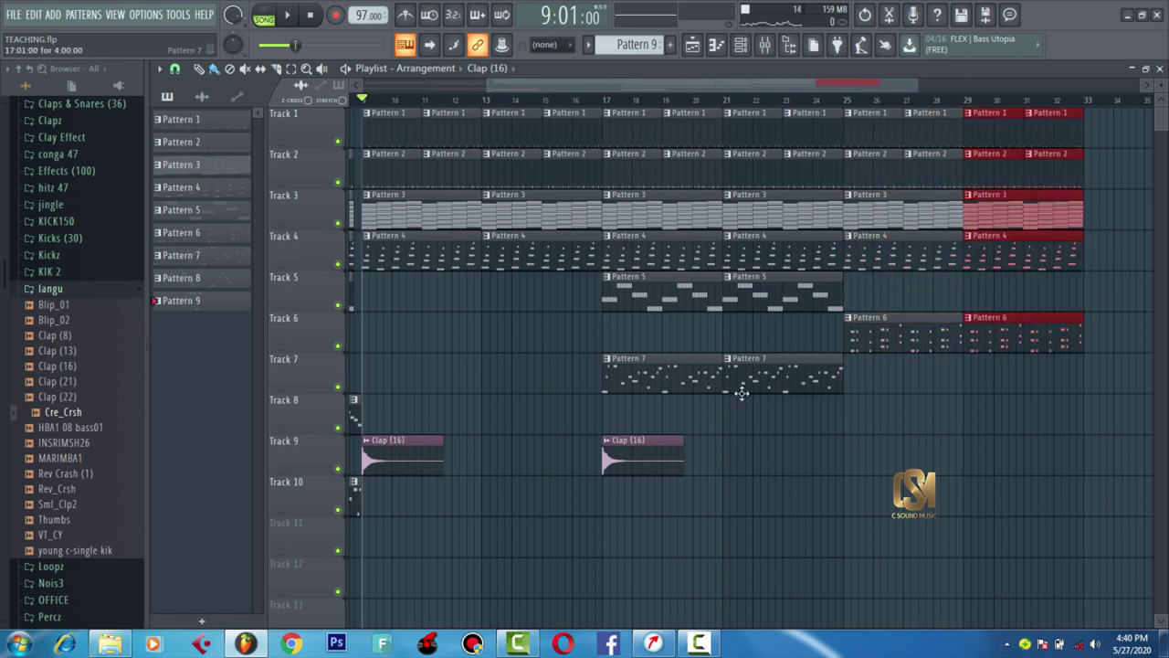
# - Duplicate the Track 1–7 clips of bars 17 to 24 to bar 33, and trim the clips before it to end about half a bar earlier
pyautogui.moveTo(822, 392); pyautogui.dragTo(630, 112)
pyautogui.hotkey('ctrl', 'b')
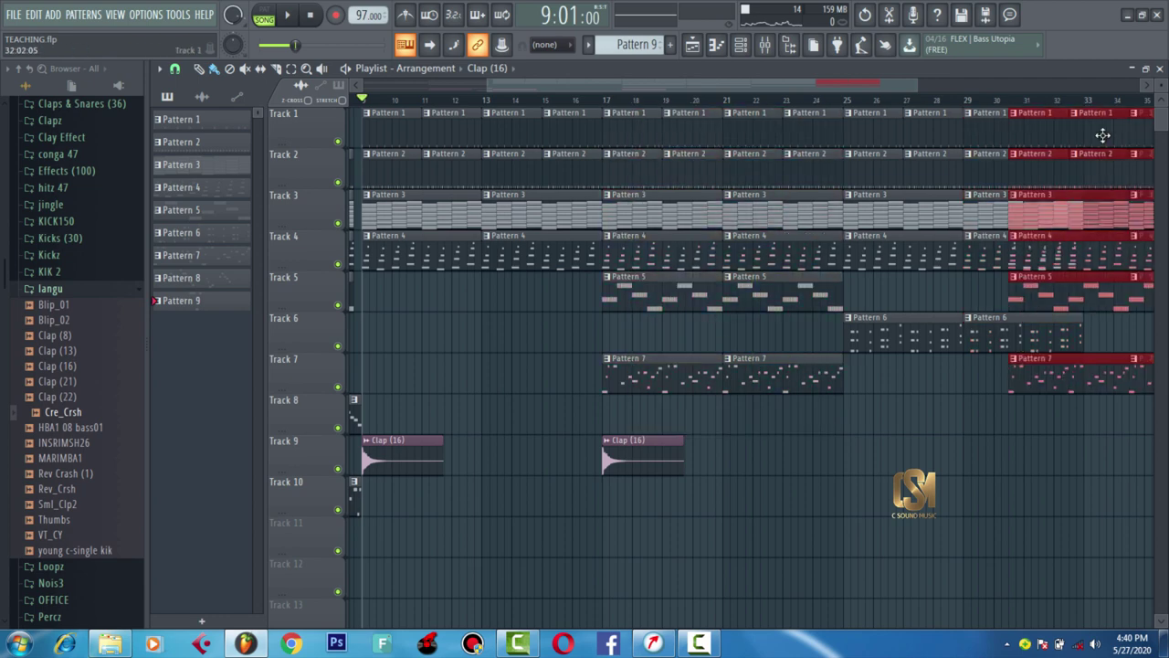
pyautogui.moveTo(1102, 135); pyautogui.dragTo(1057, 136)
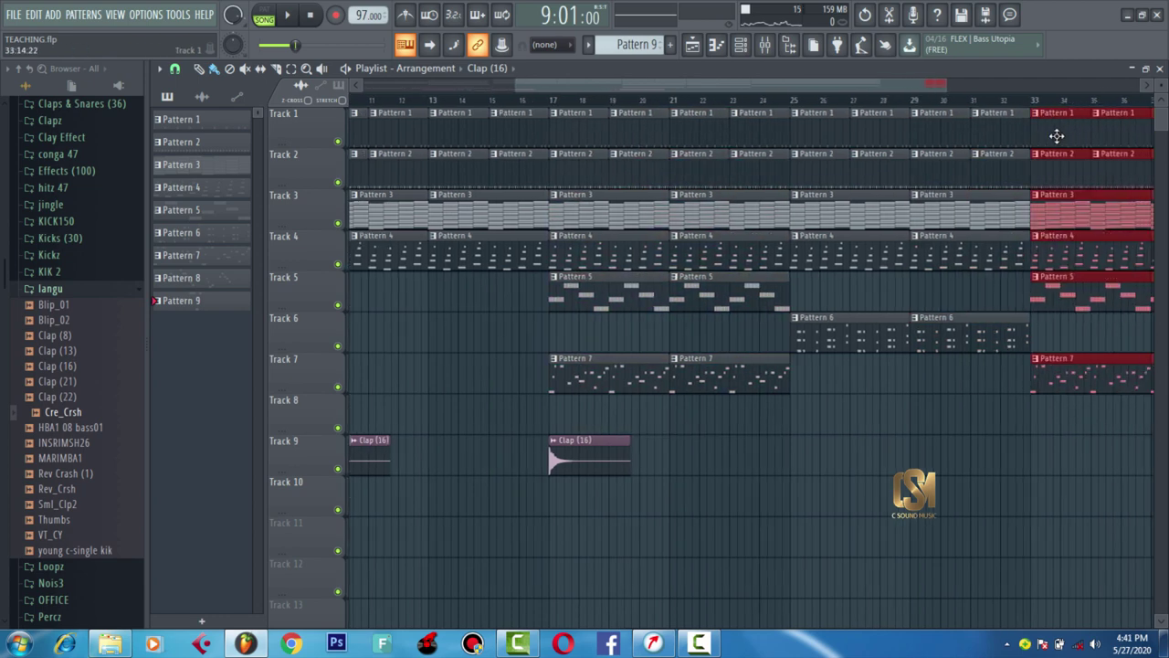
pyautogui.moveTo(1012, 382); pyautogui.dragTo(1014, 112)
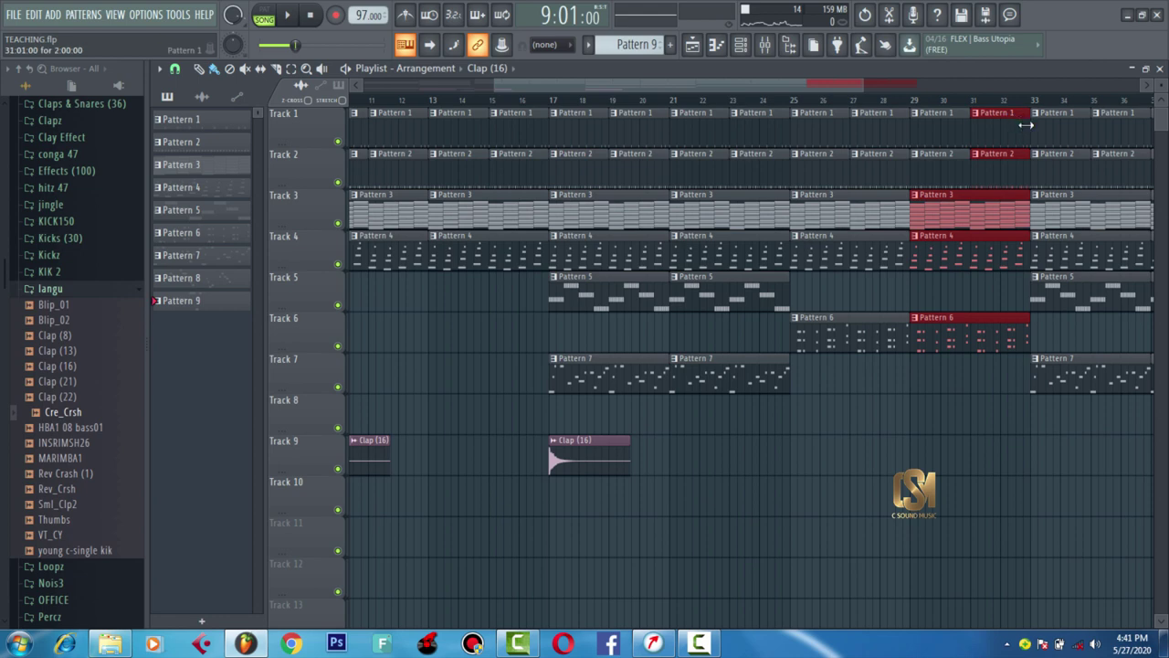
# - Place a copy of Clap (16) at bar 33 on Track 9 and a one-bar Pattern 9 clip at bar 32 on Track 10
pyautogui.moveTo(586, 459); pyautogui.dragTo(892, 459)
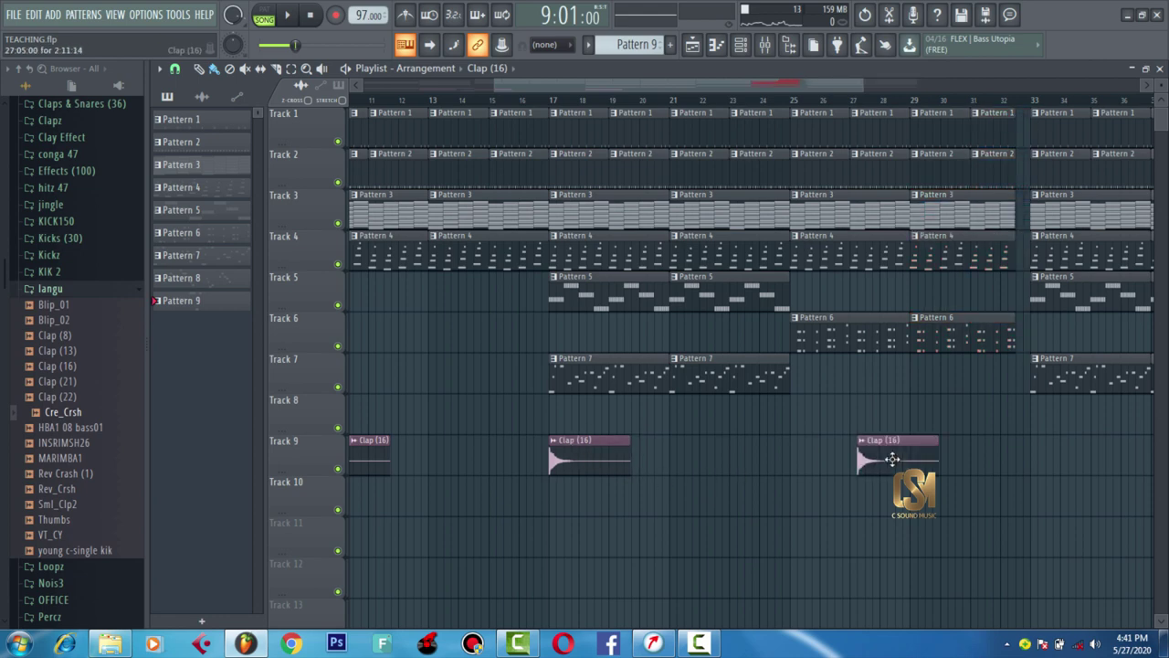
pyautogui.moveTo(1009, 437); pyautogui.dragTo(1080, 451)
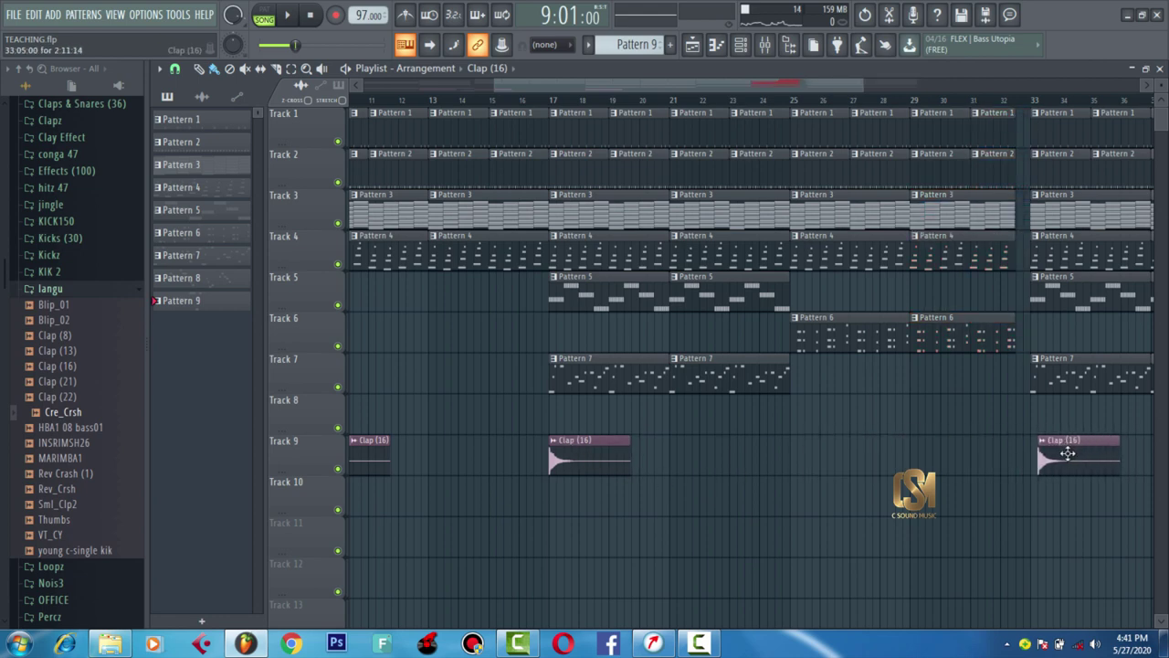
pyautogui.moveTo(745, 89); pyautogui.dragTo(674, 105)
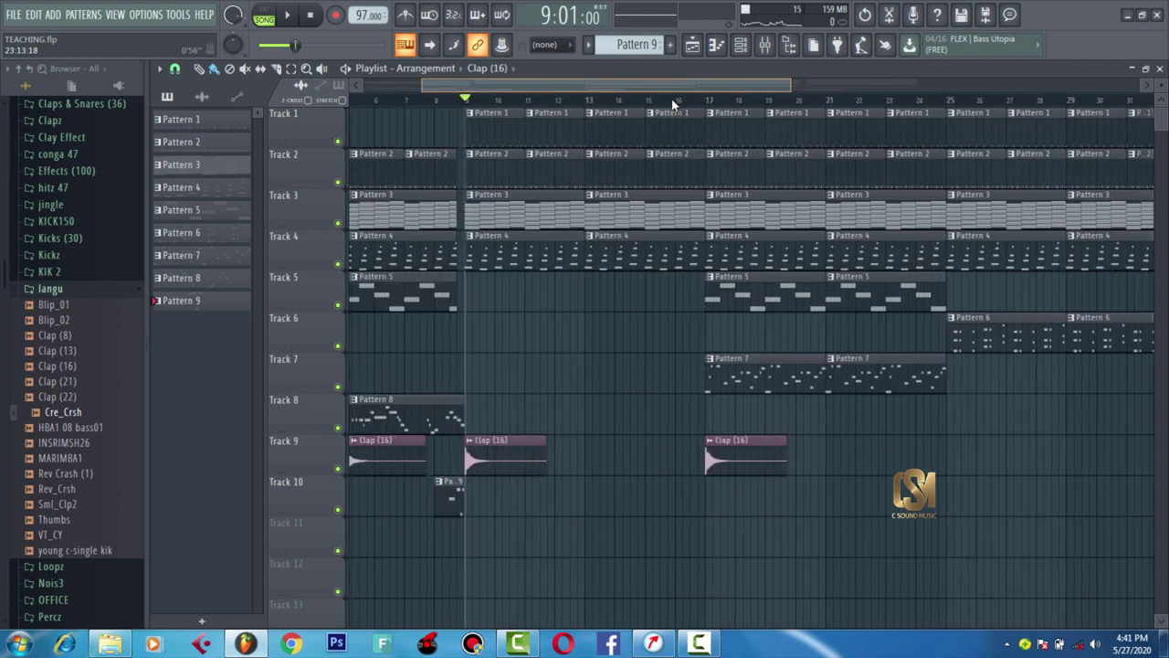
pyautogui.moveTo(772, 500); pyautogui.dragTo(1014, 501)
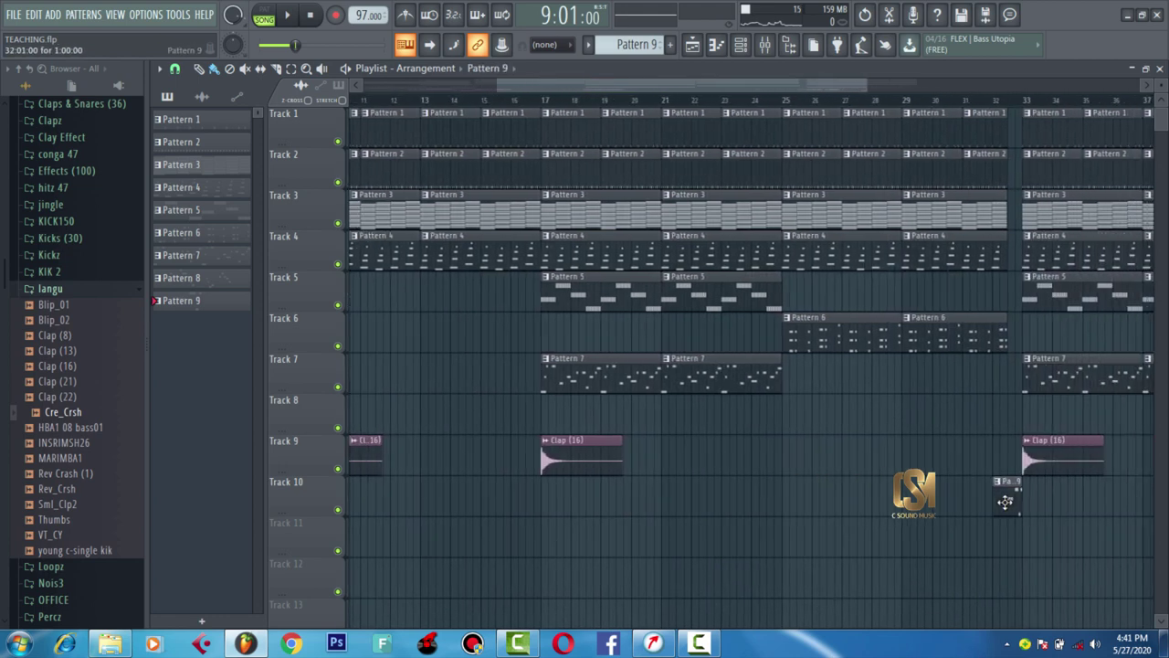
# - Trim the last clips on Tracks 1, 2, 3, 4 and 6 before the transition so they end at bar 32
pyautogui.moveTo(1016, 392); pyautogui.dragTo(1004, 122)
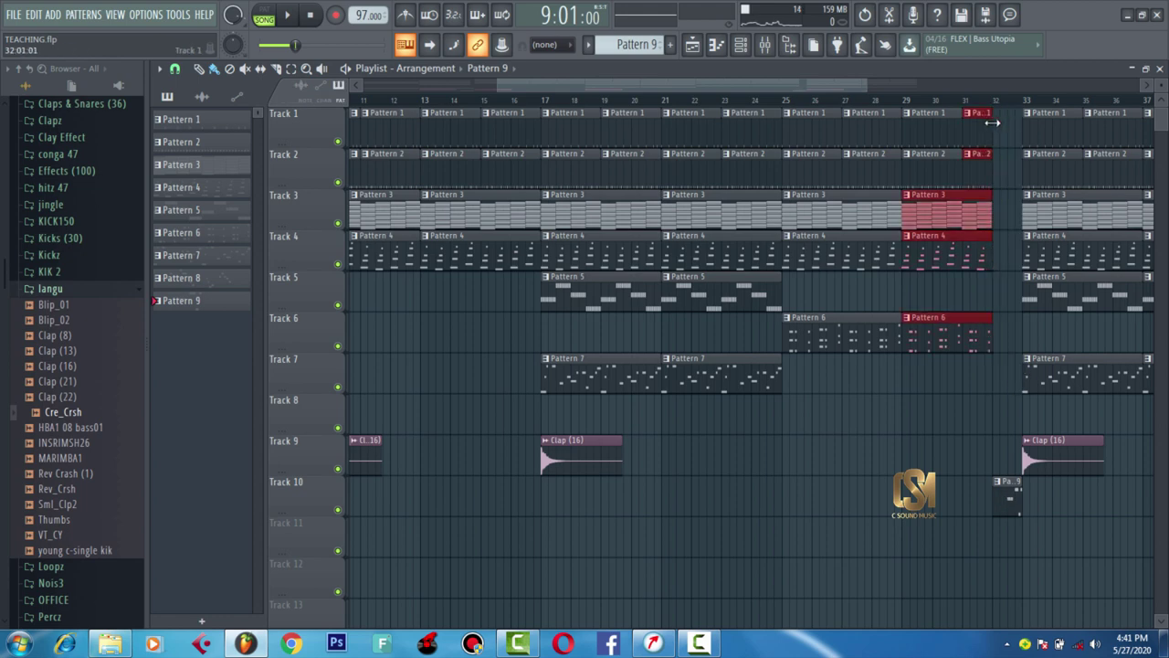
pyautogui.moveTo(864, 88); pyautogui.dragTo(943, 87)
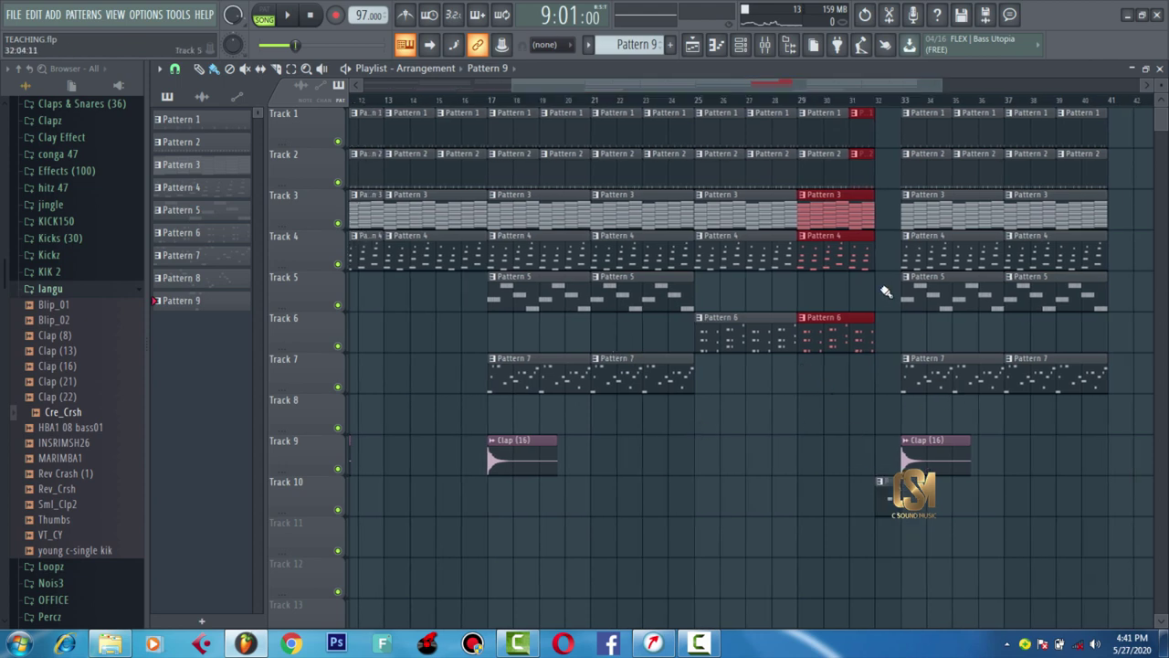
pyautogui.moveTo(870, 100); pyautogui.dragTo(592, 108)
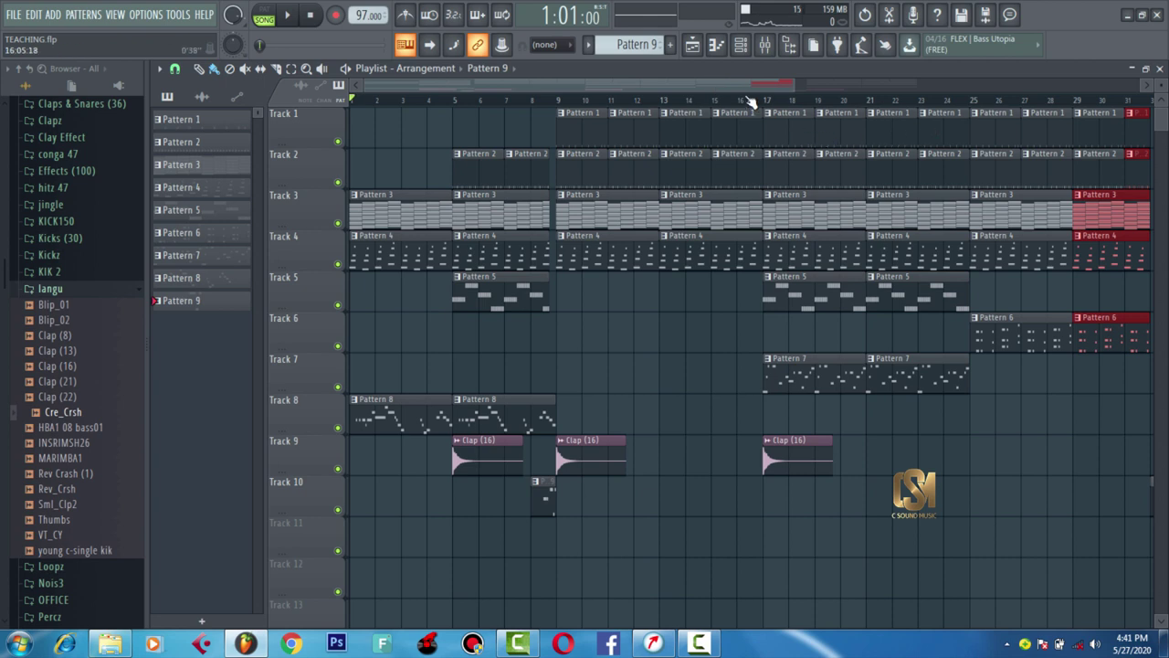
pyautogui.moveTo(749, 101); pyautogui.dragTo(840, 99)
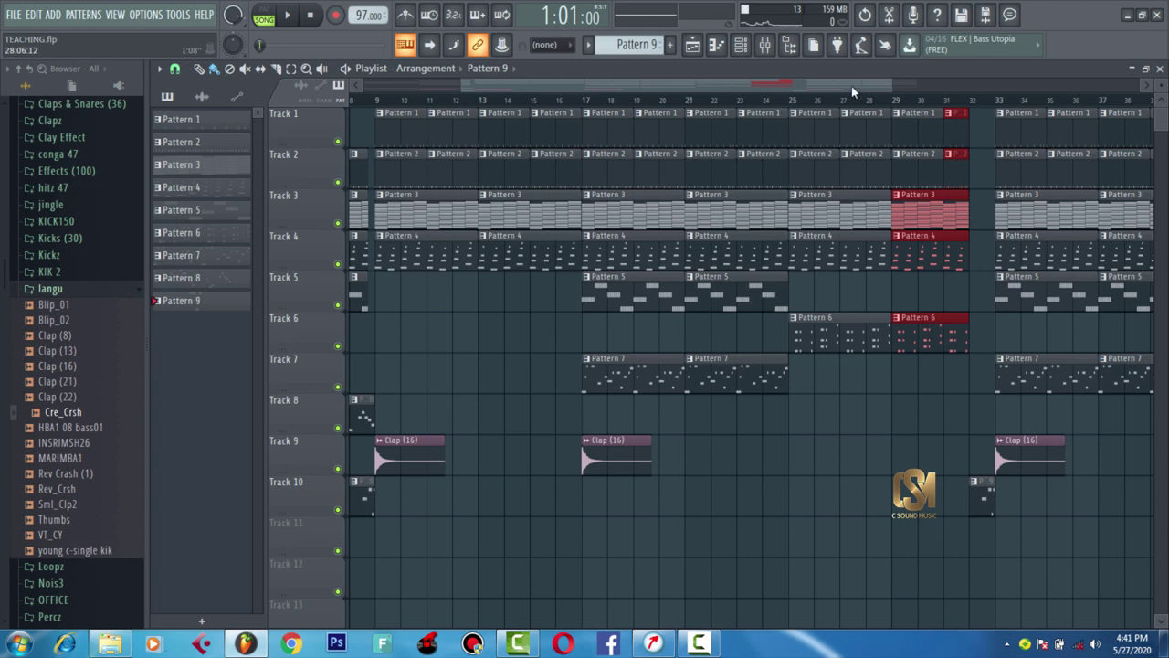
pyautogui.moveTo(852, 91); pyautogui.dragTo(921, 93)
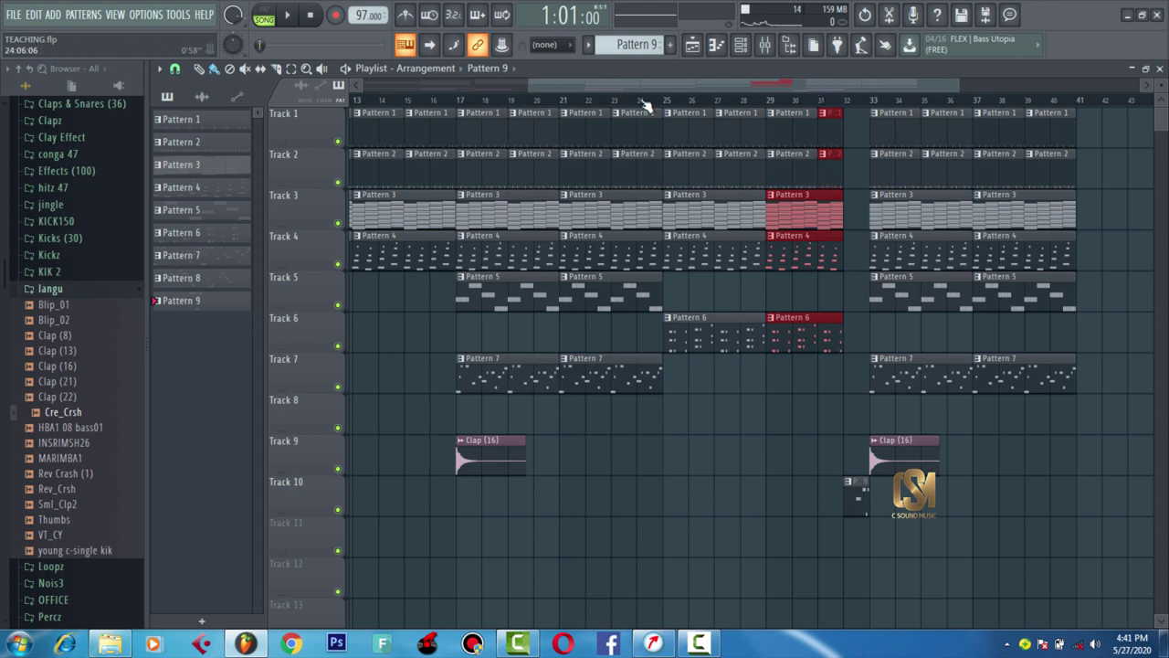
# - Play the arrangement from bar 1 through the transition at bar 33, checking the Pattern 5 notes and the mixer levels along the way
pyautogui.moveTo(613, 80); pyautogui.dragTo(393, 88)
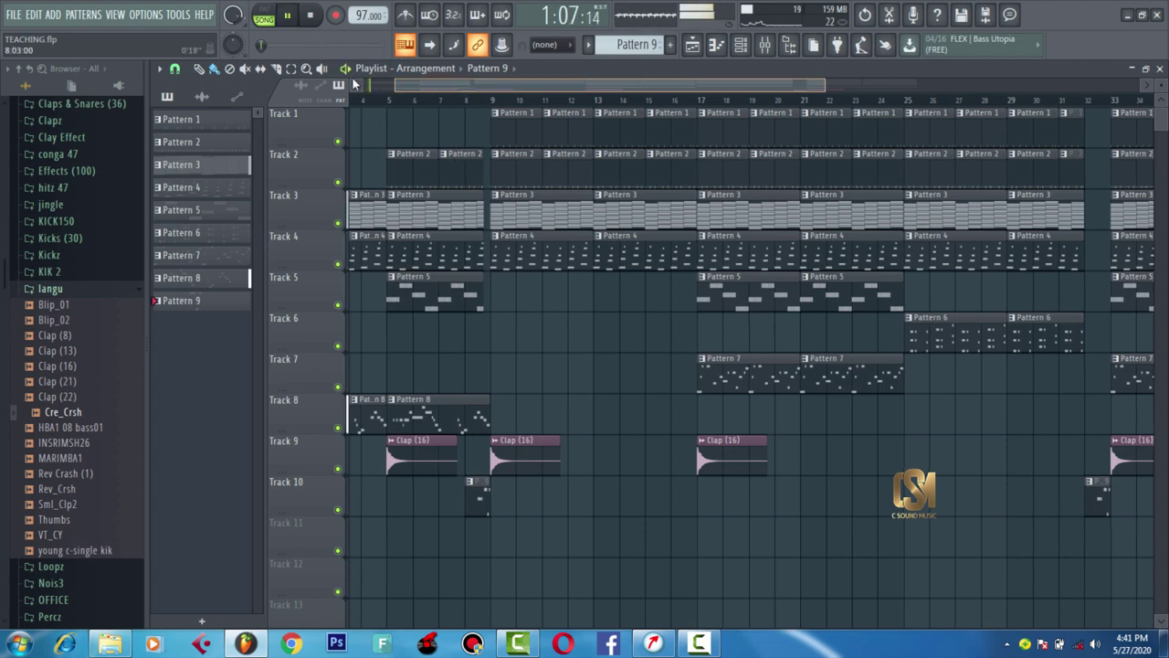
pyautogui.moveTo(456, 85); pyautogui.dragTo(339, 85)
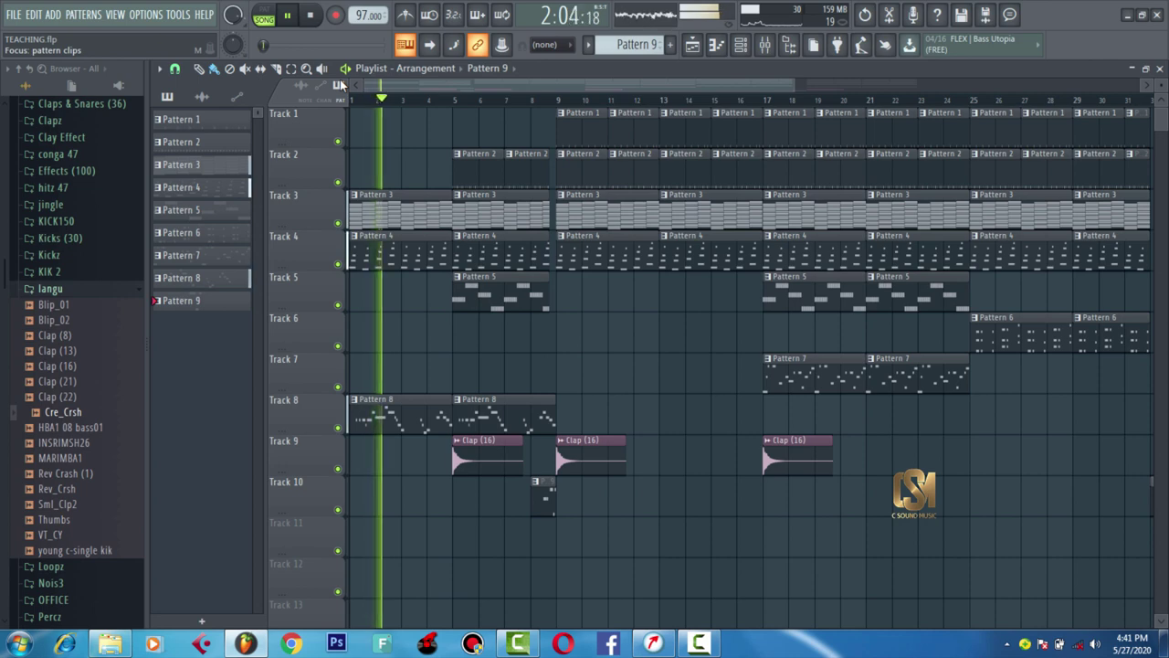
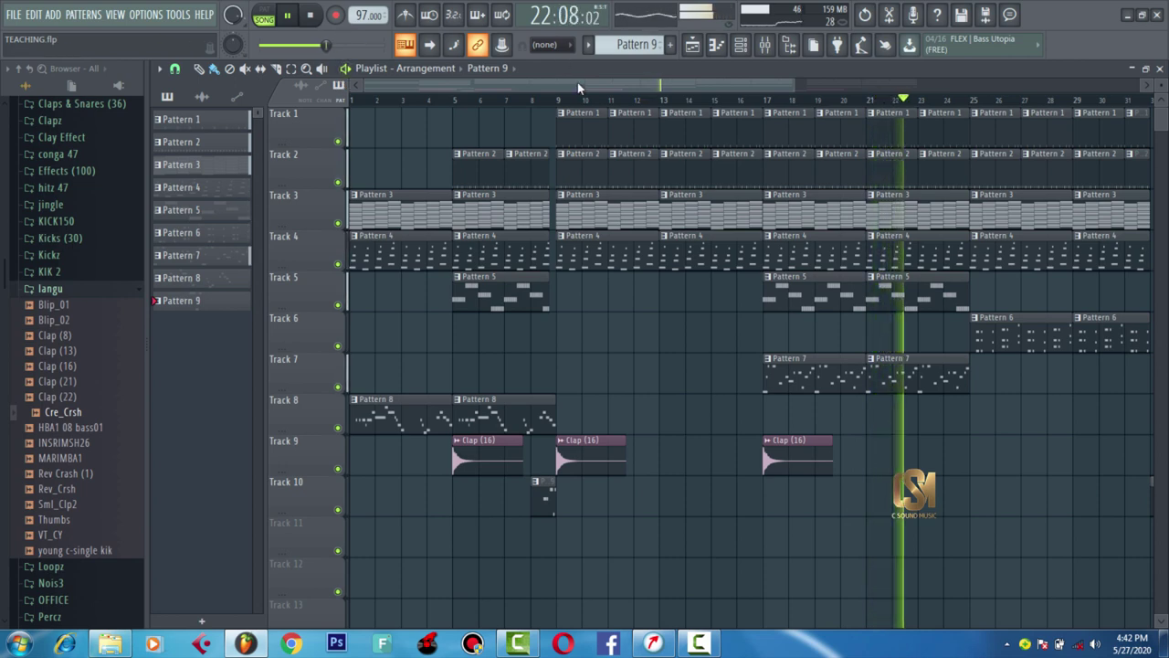
pyautogui.moveTo(603, 87); pyautogui.dragTo(753, 73)
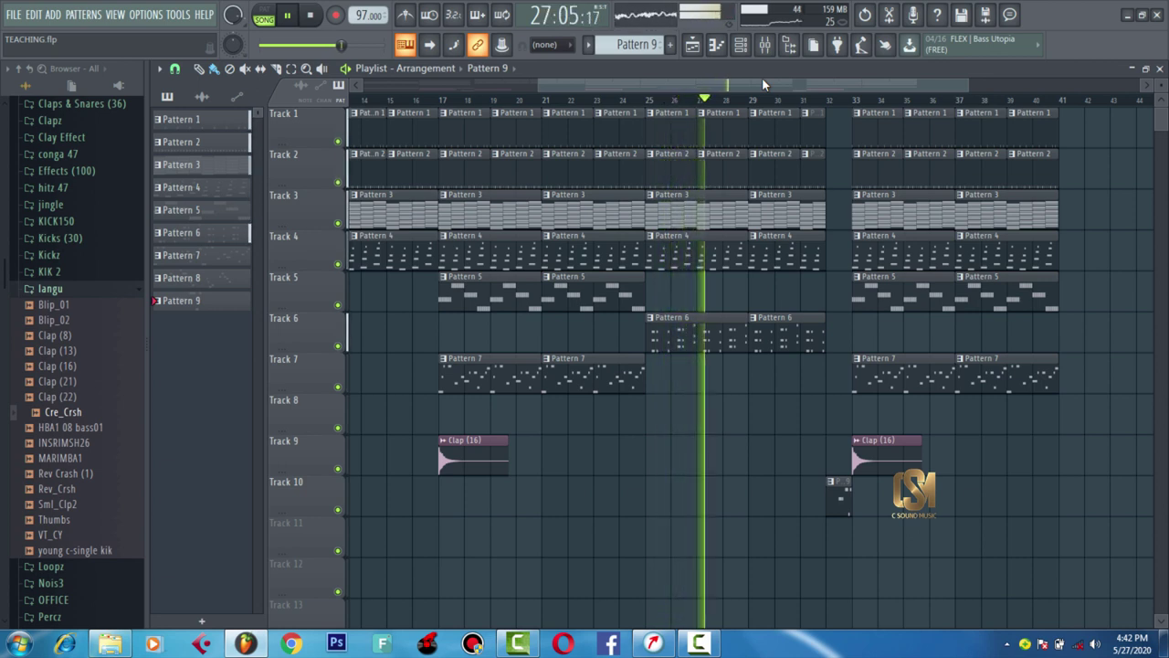
pyautogui.doubleClick(582, 290)
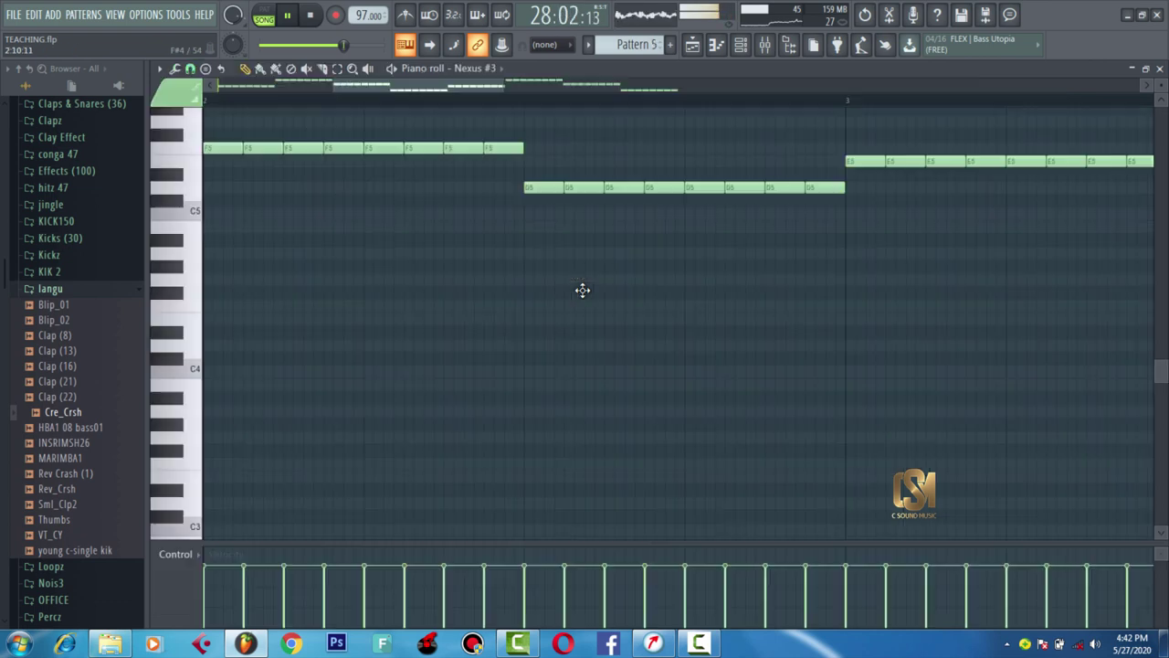
pyautogui.click(767, 48)
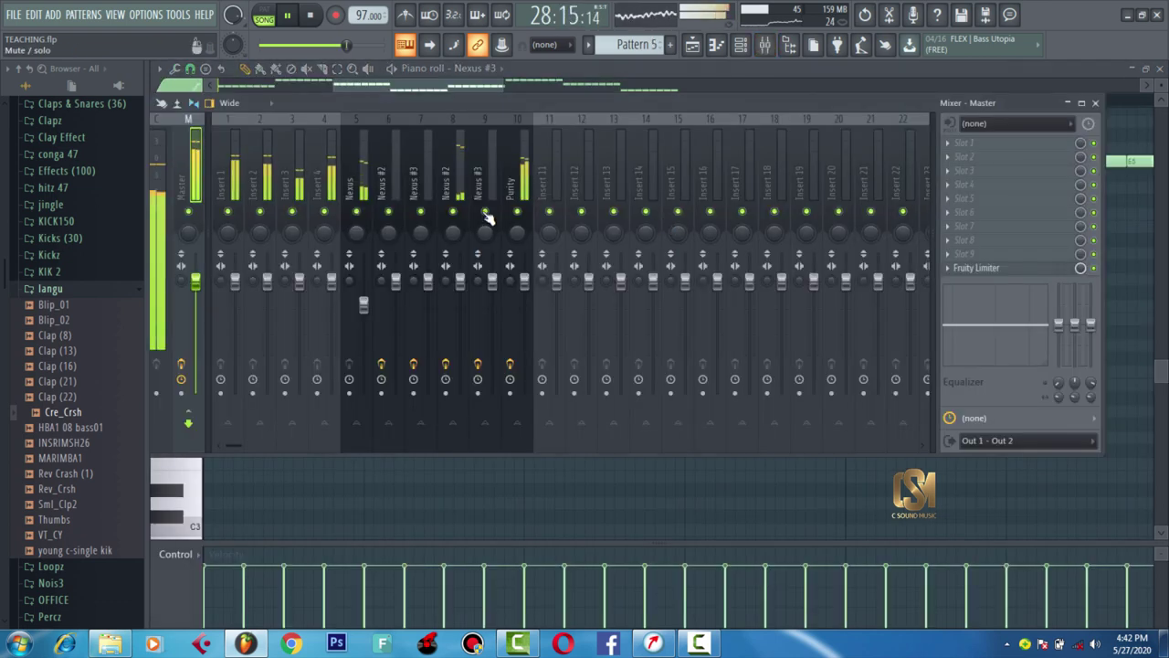
pyautogui.click(692, 50)
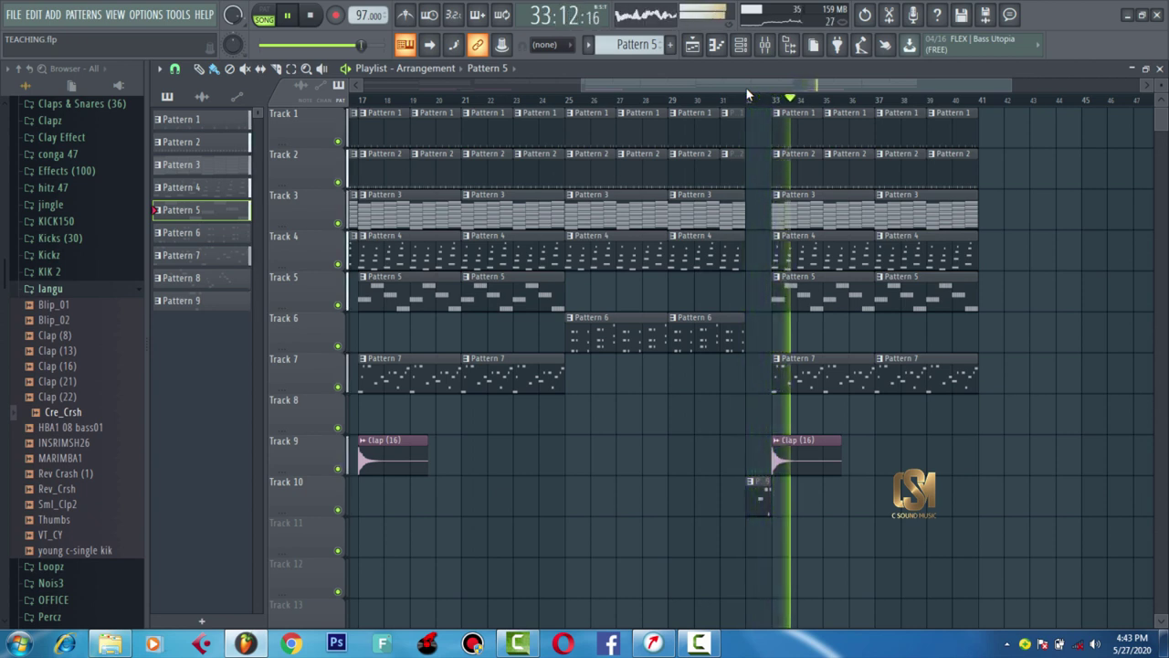
pyautogui.press('space')
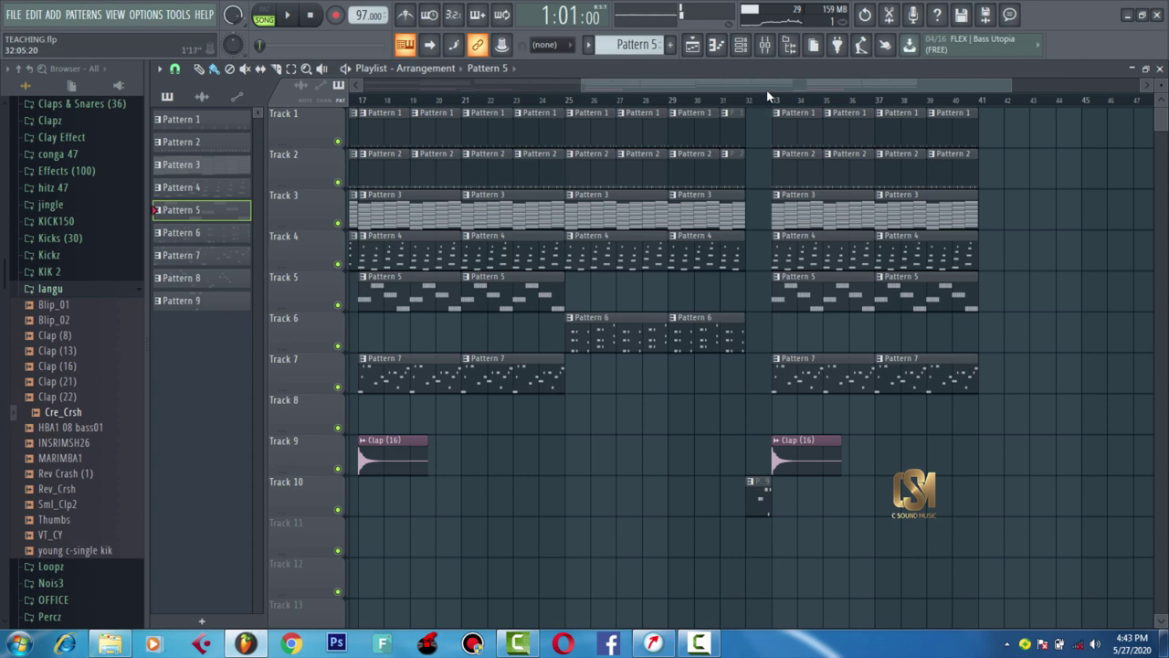
# - Set the playback position to bar 33, add Clap (21) as a new channel and replace it with a Purity instrument
pyautogui.hscroll(1, 754, 112)
pyautogui.click(741, 46)
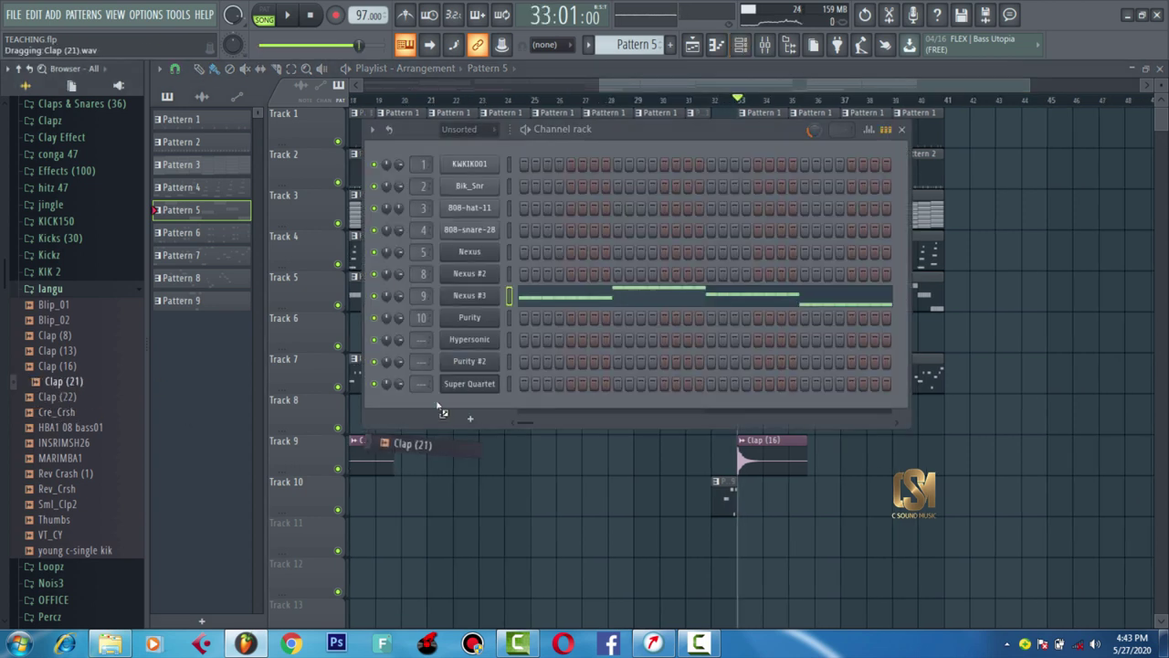
pyautogui.moveTo(453, 404); pyautogui.dragTo(461, 406)
pyautogui.rightClick(467, 409)
pyautogui.moveTo(581, 536)
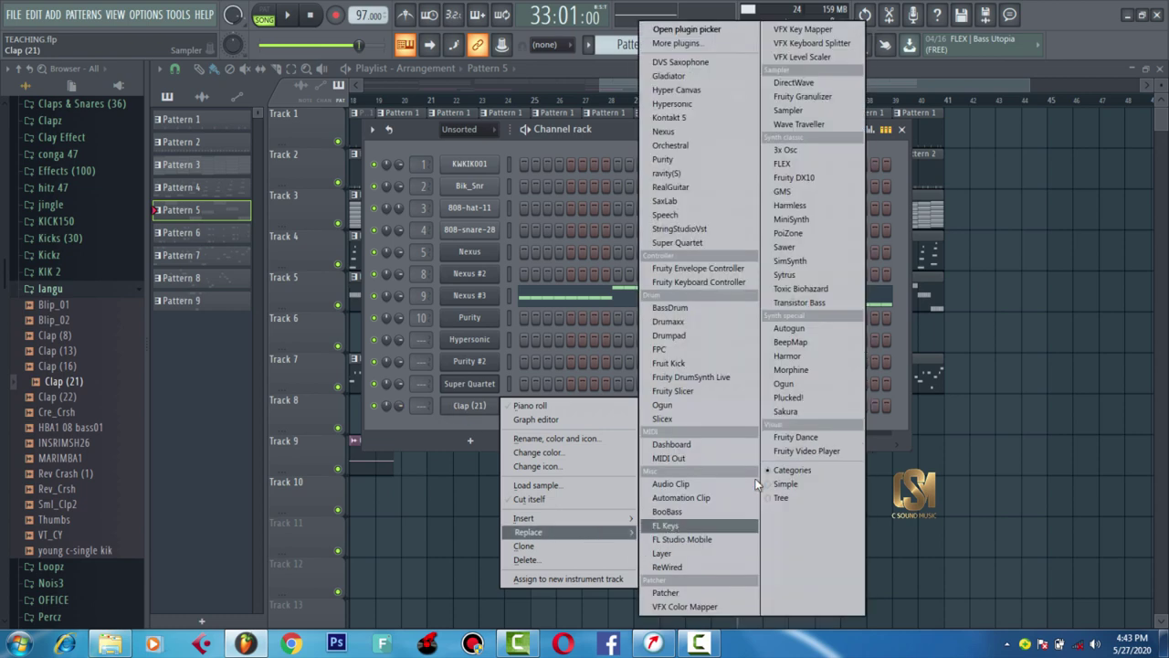
pyautogui.click(668, 161)
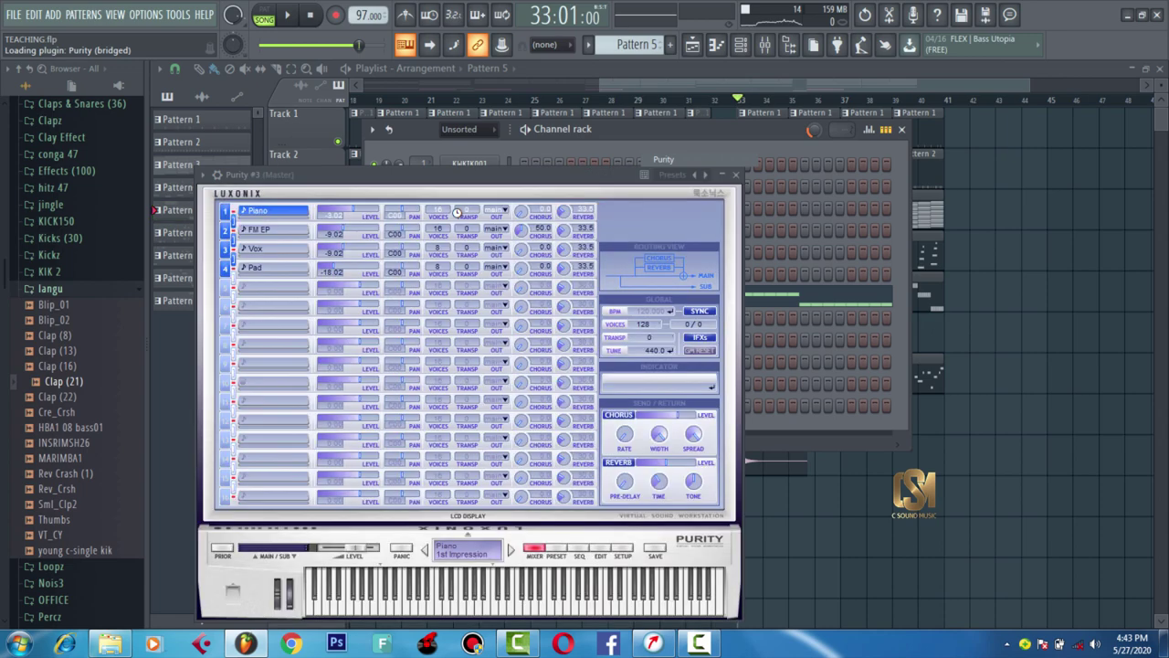
# - Load the Winter Whistle preset from the Lead Synth category in the new Purity instrument
pyautogui.moveTo(459, 182); pyautogui.dragTo(613, 93)
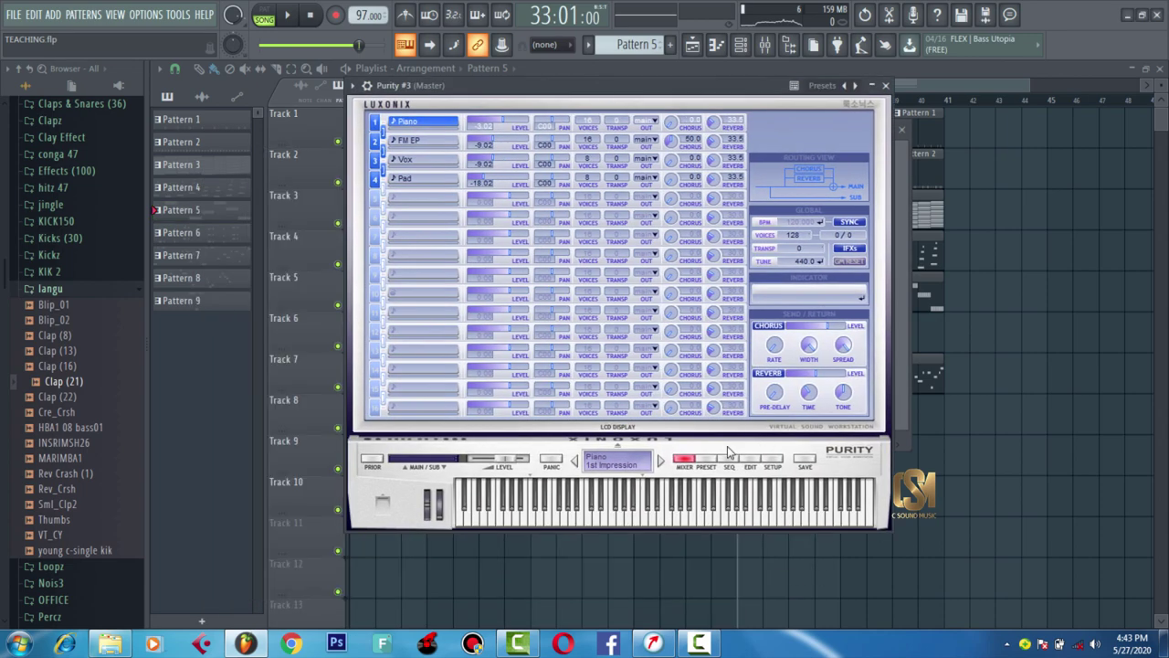
pyautogui.click(707, 462)
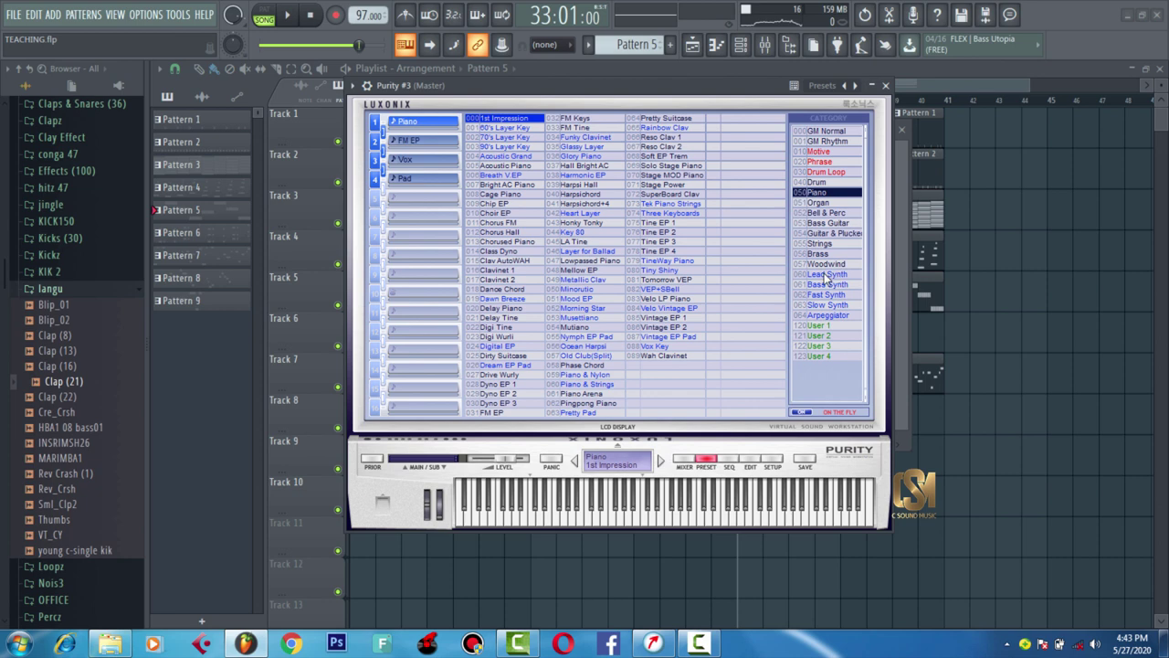
pyautogui.click(826, 274)
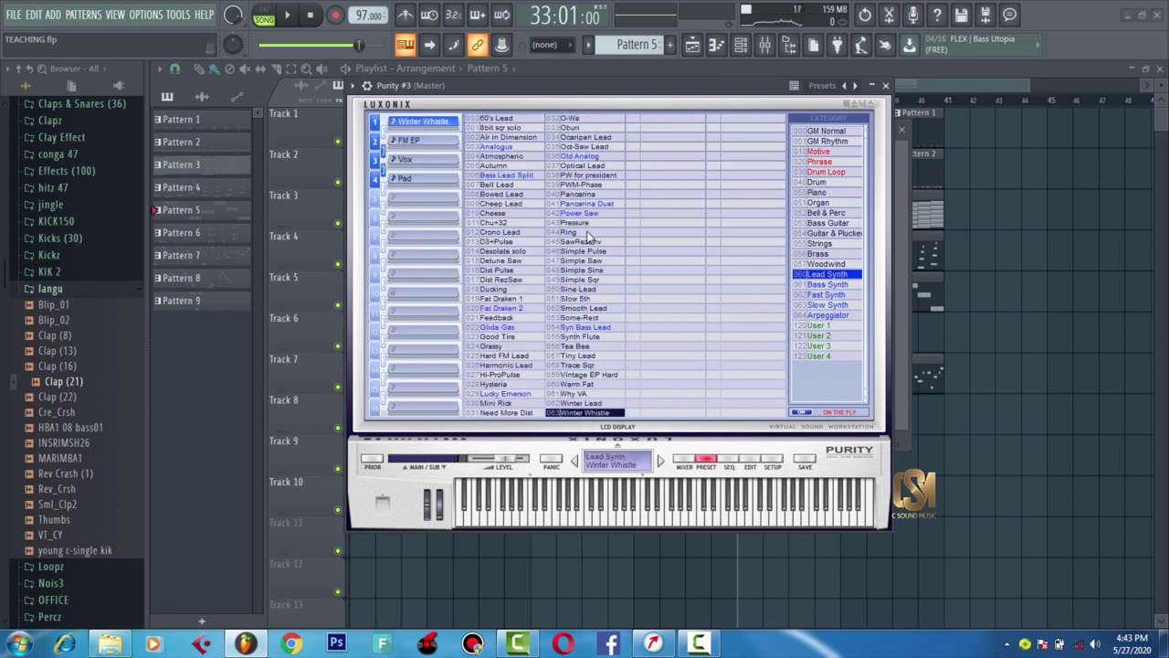
pyautogui.moveTo(577, 100); pyautogui.dragTo(609, 104)
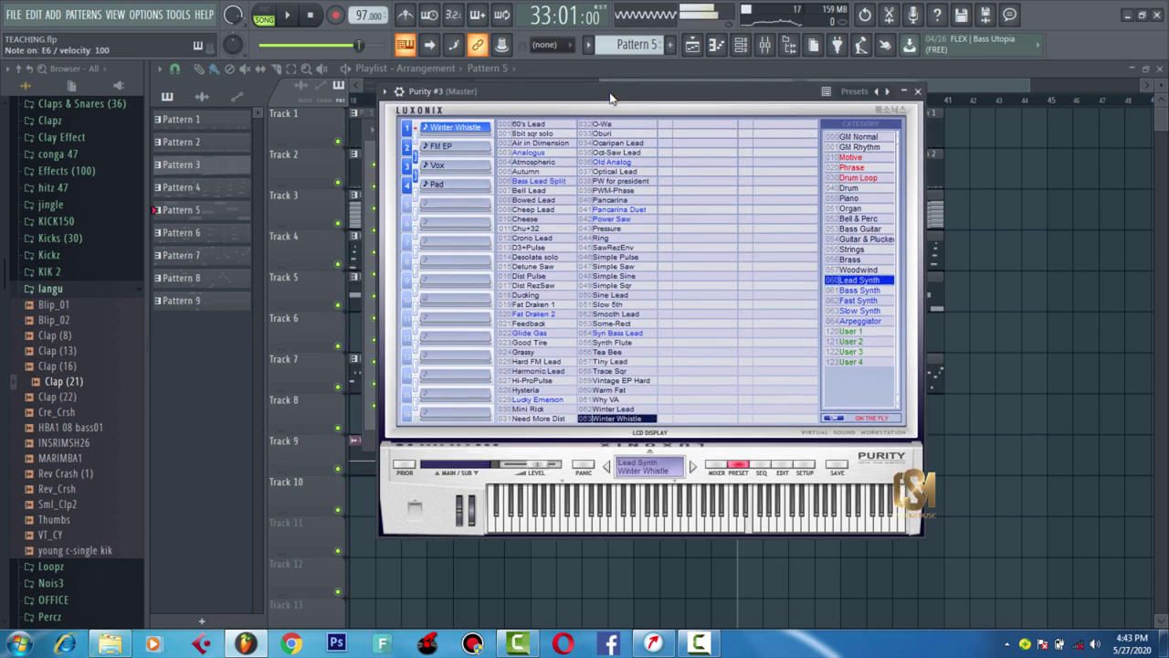
# - Open the piano roll of the Purity #3 channel and switch to Pattern 3
pyautogui.click(384, 91)
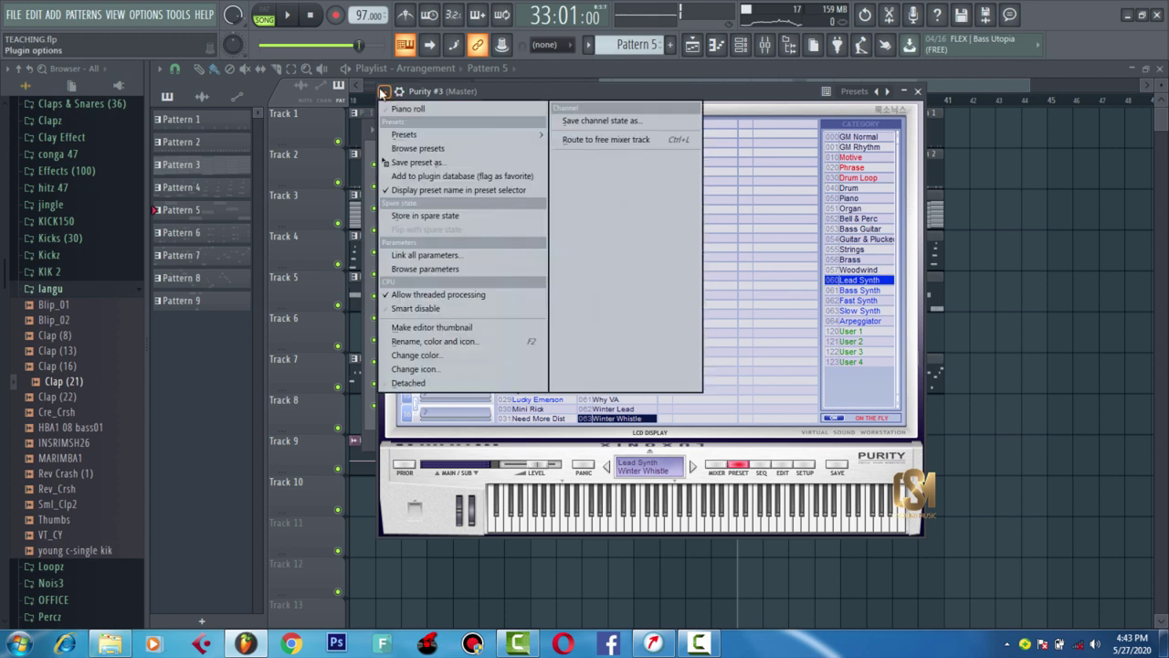
pyautogui.click(416, 110)
pyautogui.moveTo(508, 85); pyautogui.dragTo(592, 76)
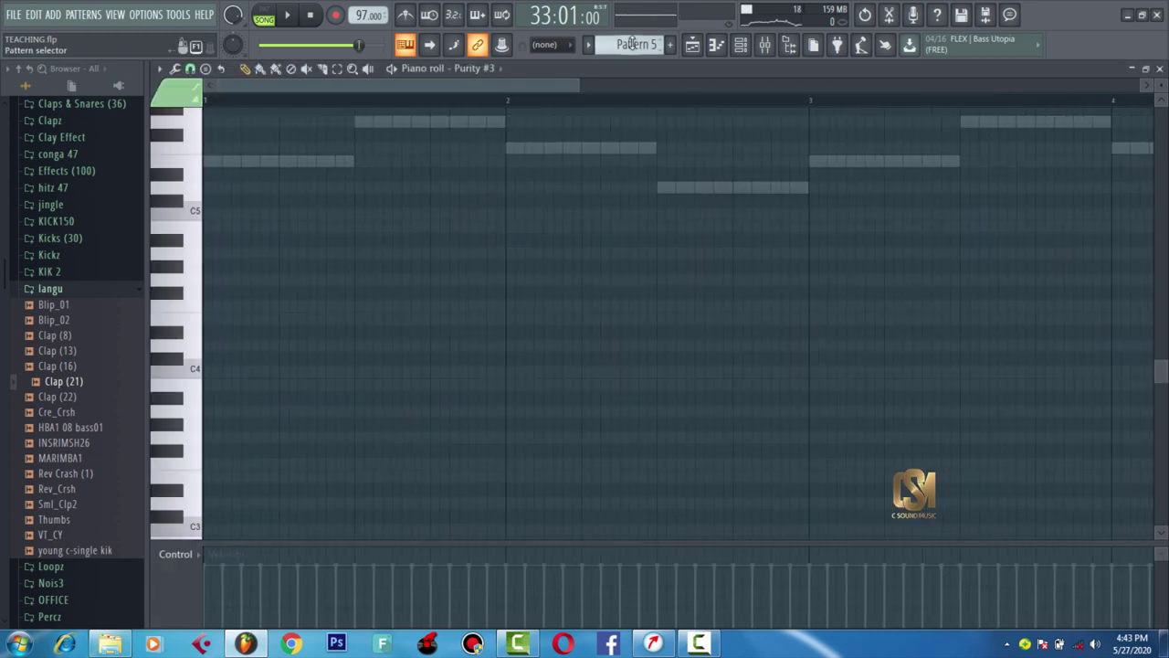
pyautogui.scroll(2, 634, 48)
pyautogui.scroll(5, 219, 214)
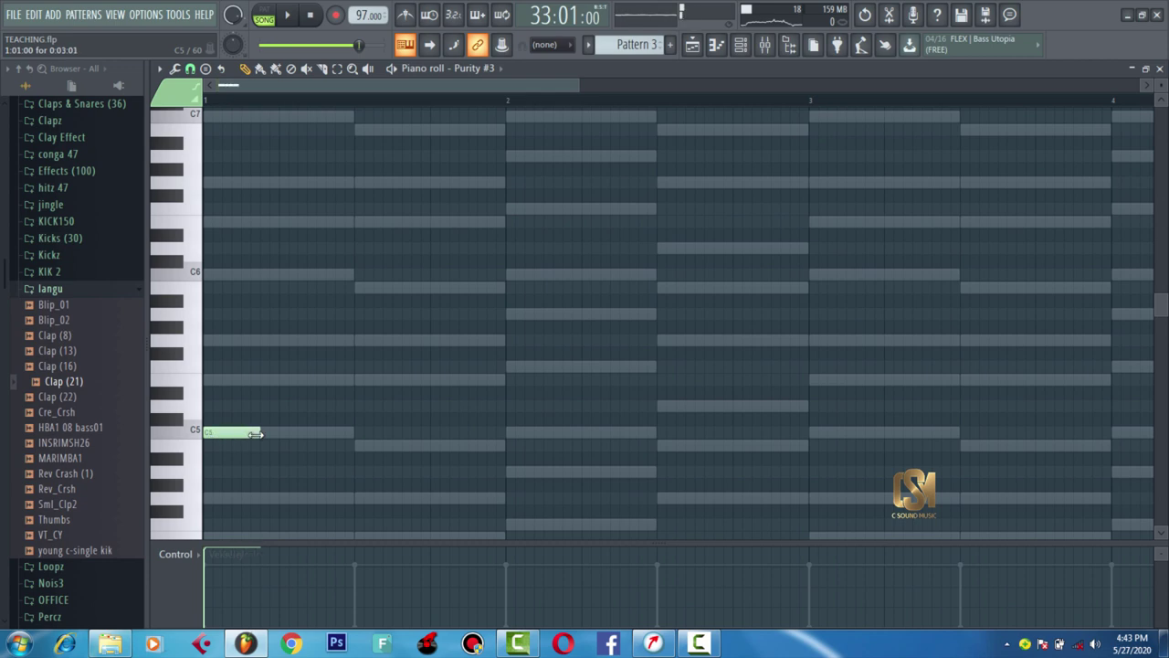
# - Place a three-step G5 note at the start of bar 1 and a two-step C6 note on step 3
pyautogui.click(255, 433)
pyautogui.moveTo(229, 434); pyautogui.dragTo(226, 345)
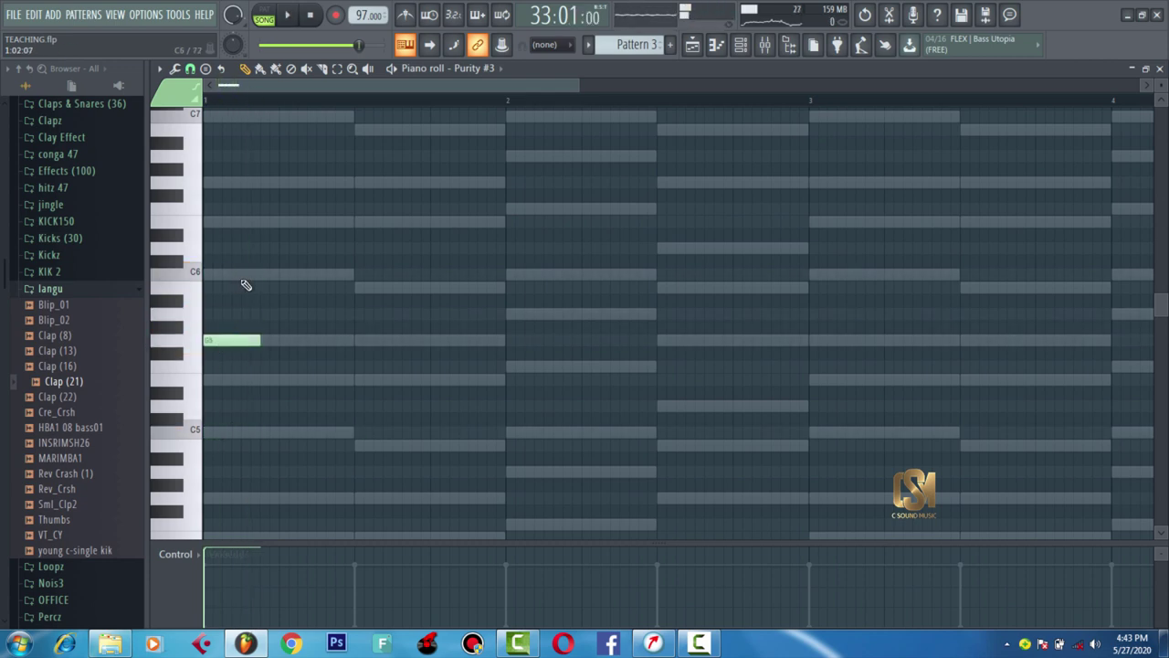
pyautogui.press('space')
pyautogui.press('space')
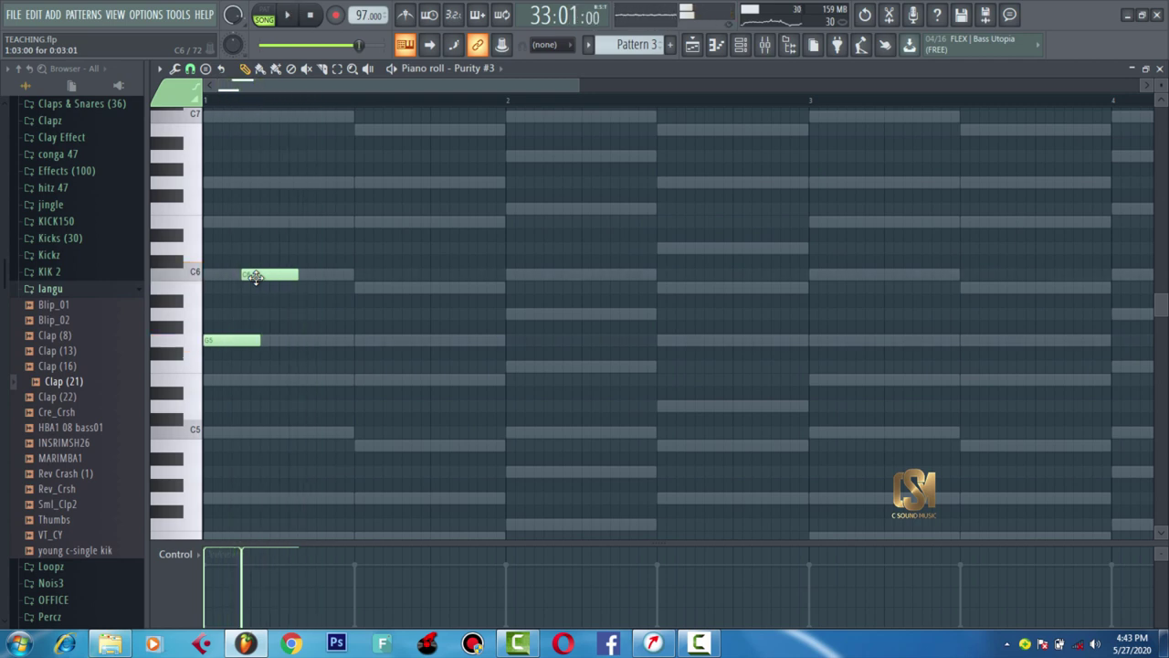
pyautogui.moveTo(579, 84); pyautogui.dragTo(452, 85)
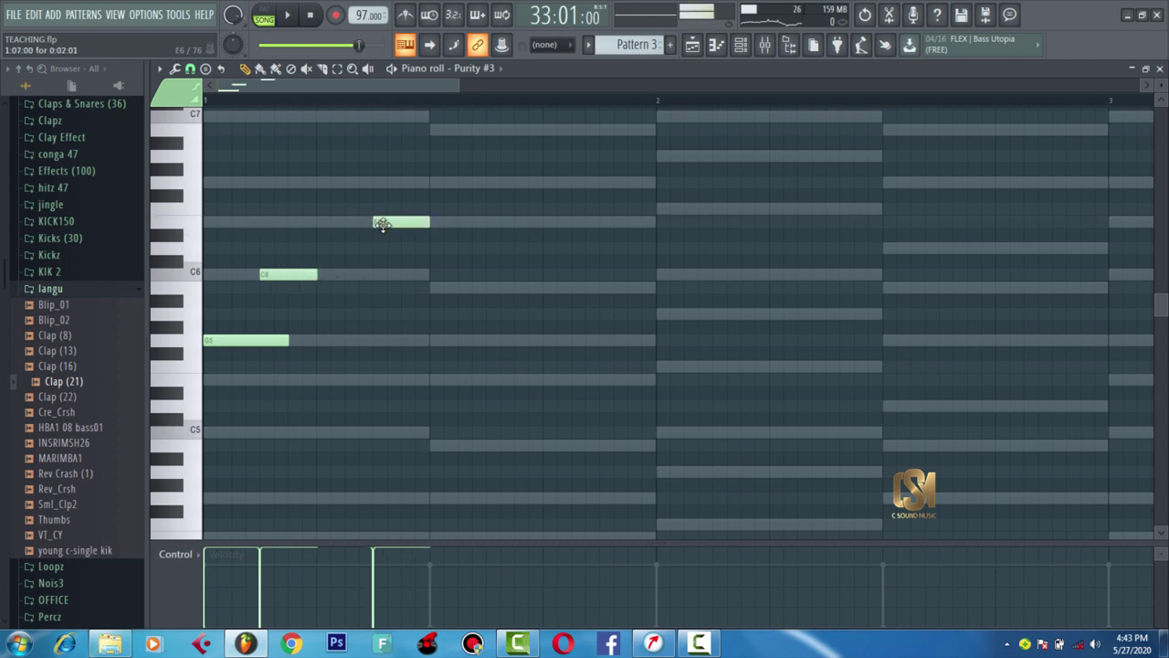
# - Audition the melody and place two-step notes at G6 on step 4 and F6 on step 5 of bar 1
pyautogui.press('space')
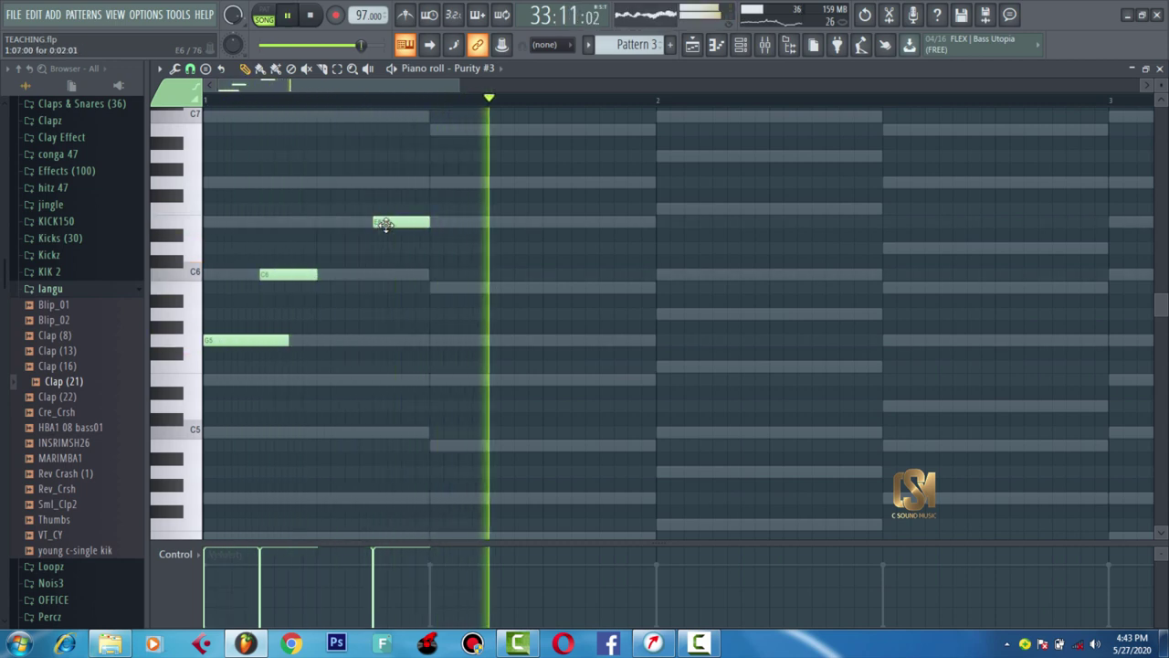
pyautogui.press('space')
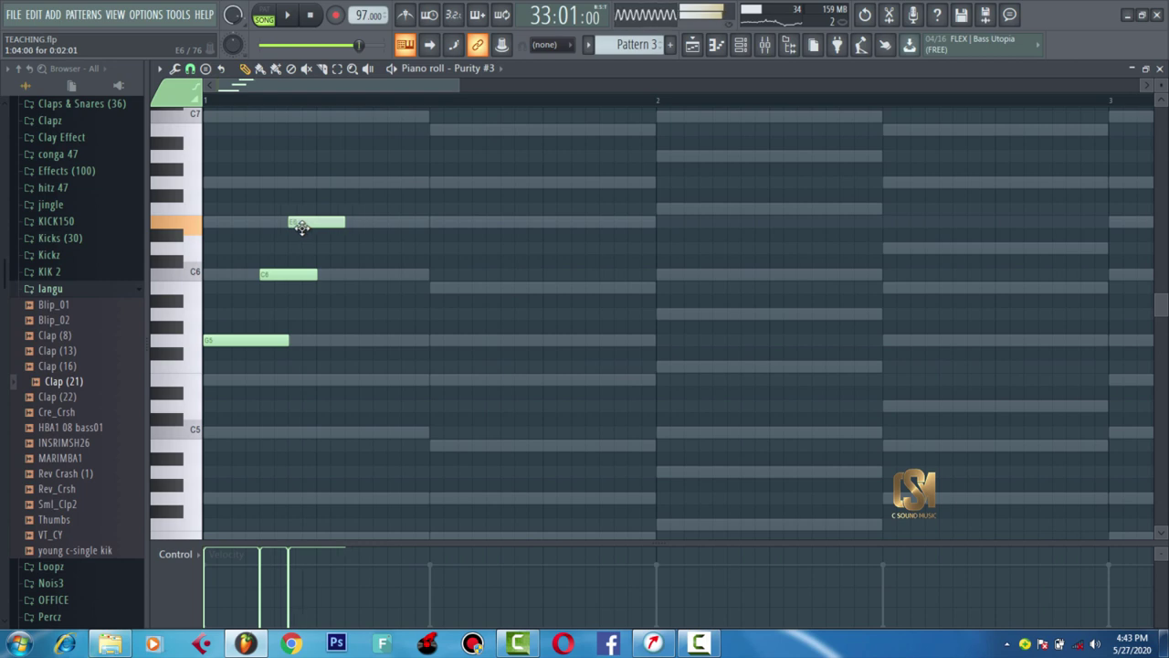
pyautogui.press('space')
pyautogui.press('space')
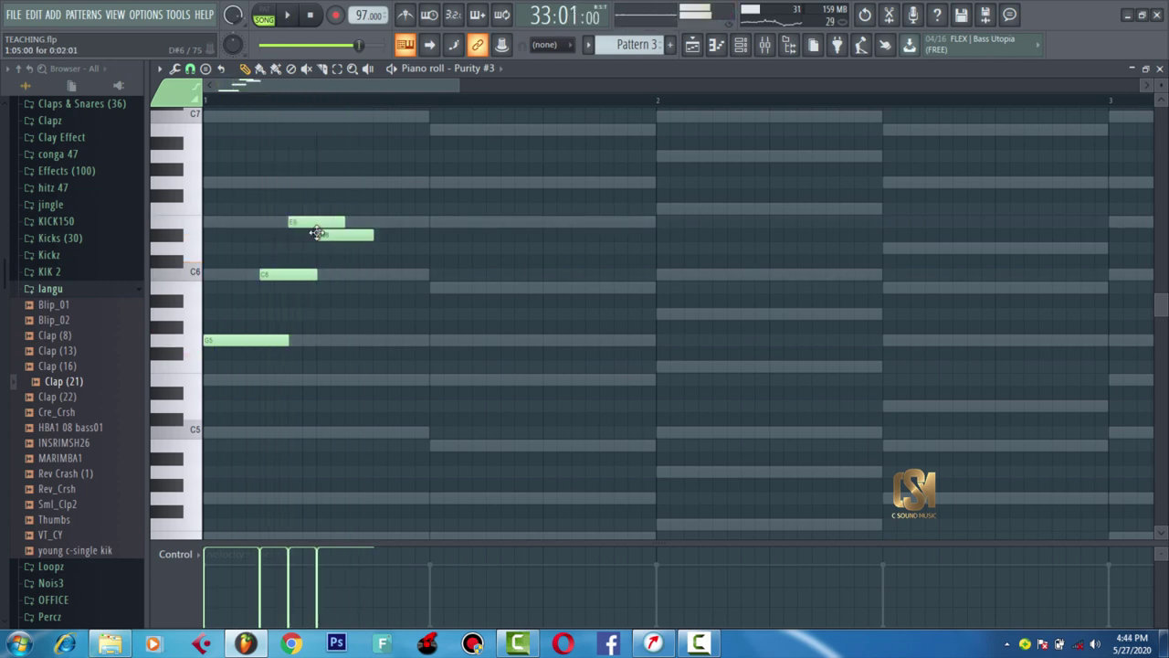
pyautogui.moveTo(317, 227); pyautogui.dragTo(315, 182)
pyautogui.moveTo(327, 231)
pyautogui.mouseDown()
pyautogui.moveTo(329, 182)
pyautogui.moveTo(328, 209)
pyautogui.mouseUp()
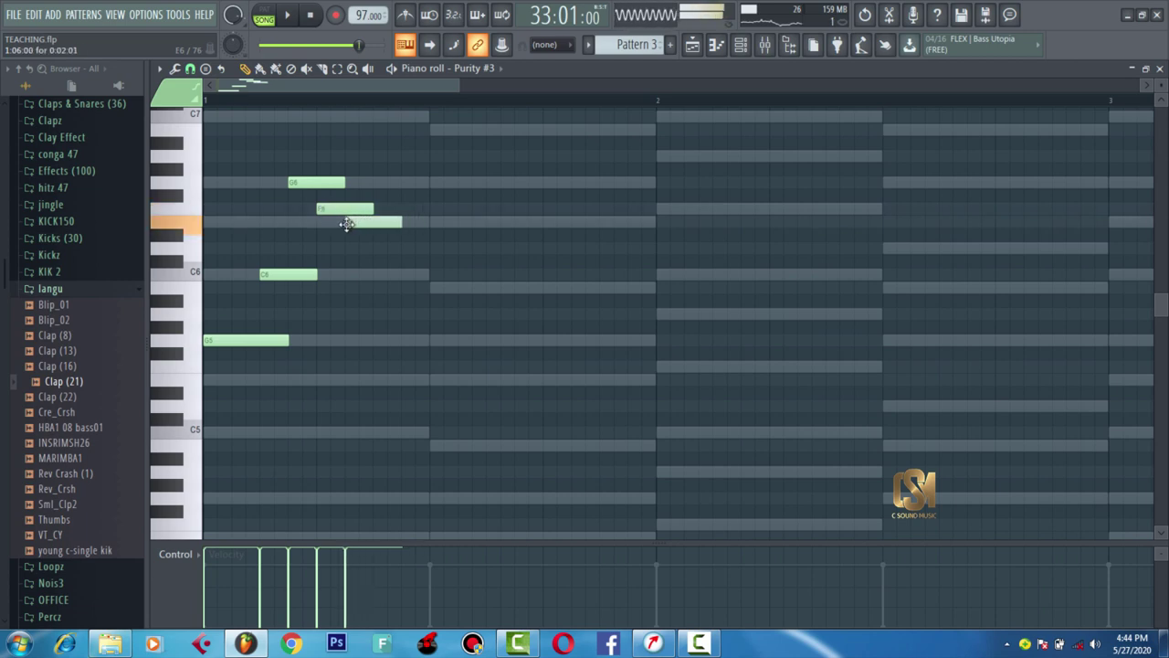
pyautogui.press('space')
pyautogui.press('space')
pyautogui.rightClick(349, 228)
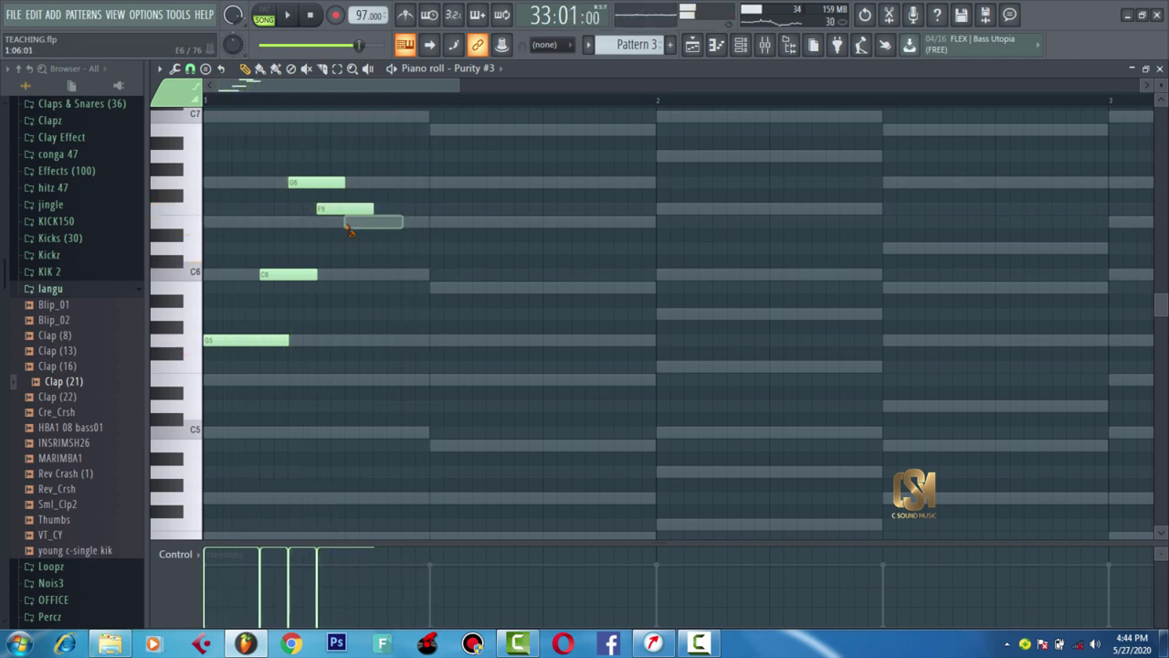
# - Lower the note on step 5 to E6 and add a two-step G6 note on step 7, auditioning the melody against the song
pyautogui.press('space')
pyautogui.press('space')
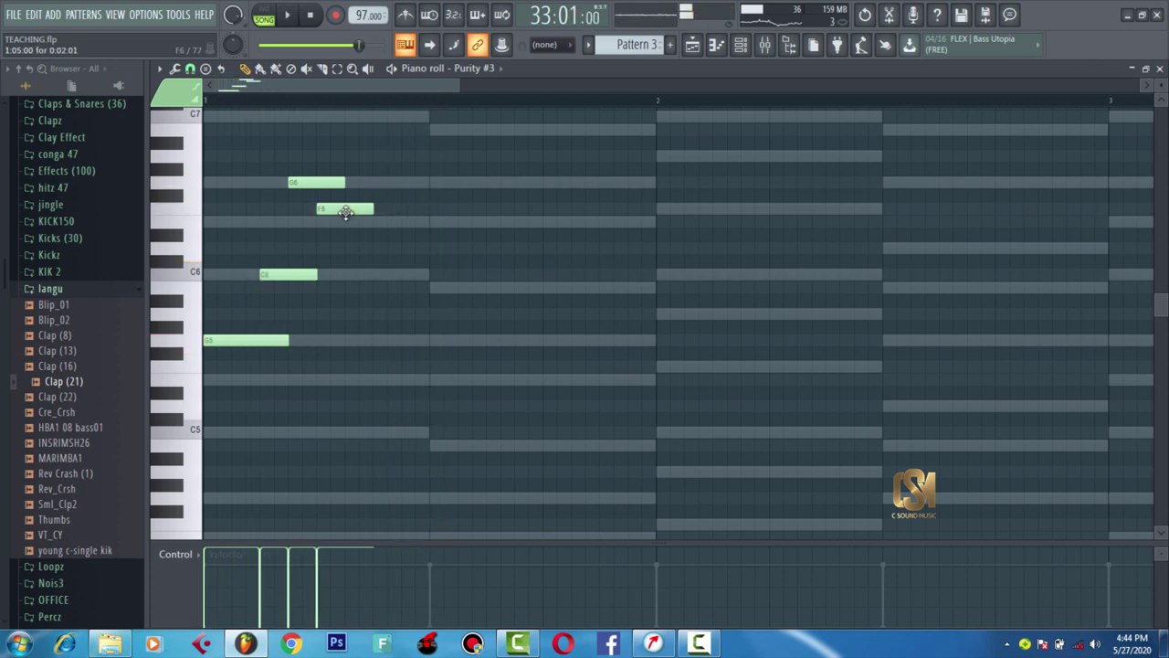
pyautogui.moveTo(345, 212); pyautogui.dragTo(345, 225)
pyautogui.press('space')
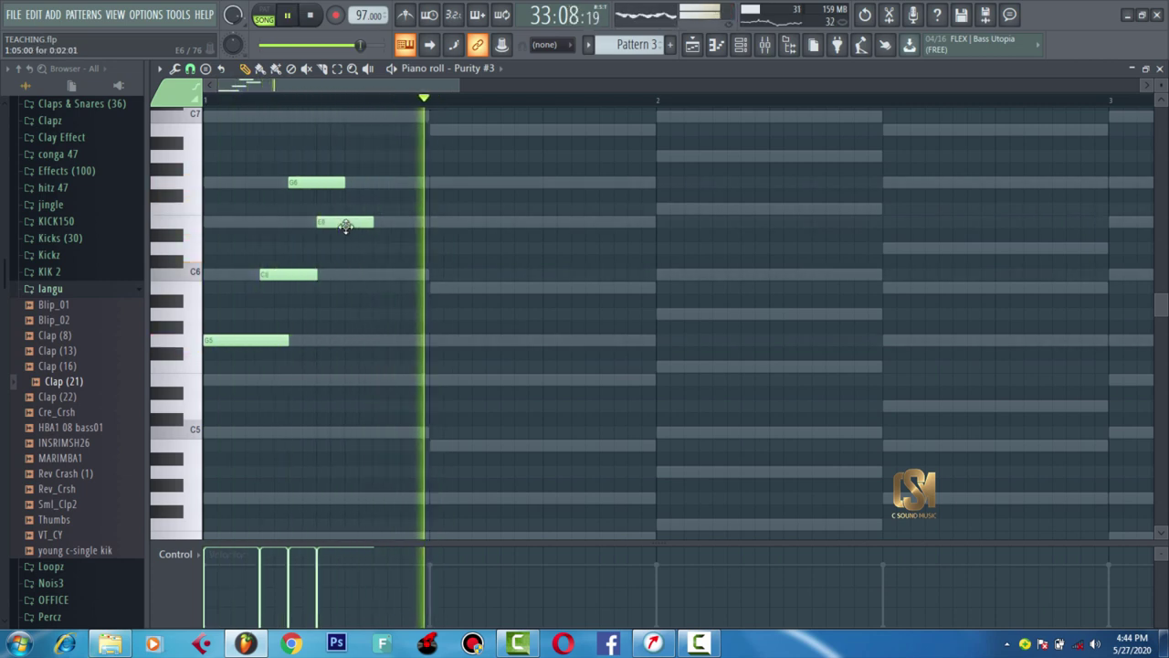
pyautogui.click(388, 182)
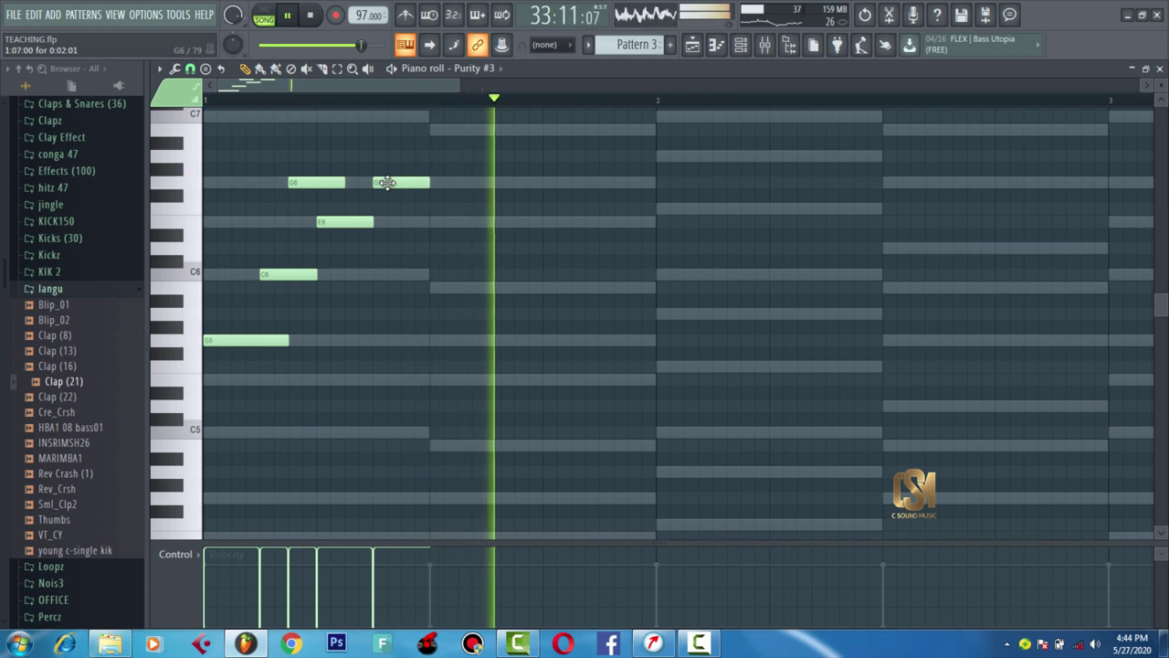
pyautogui.press('space')
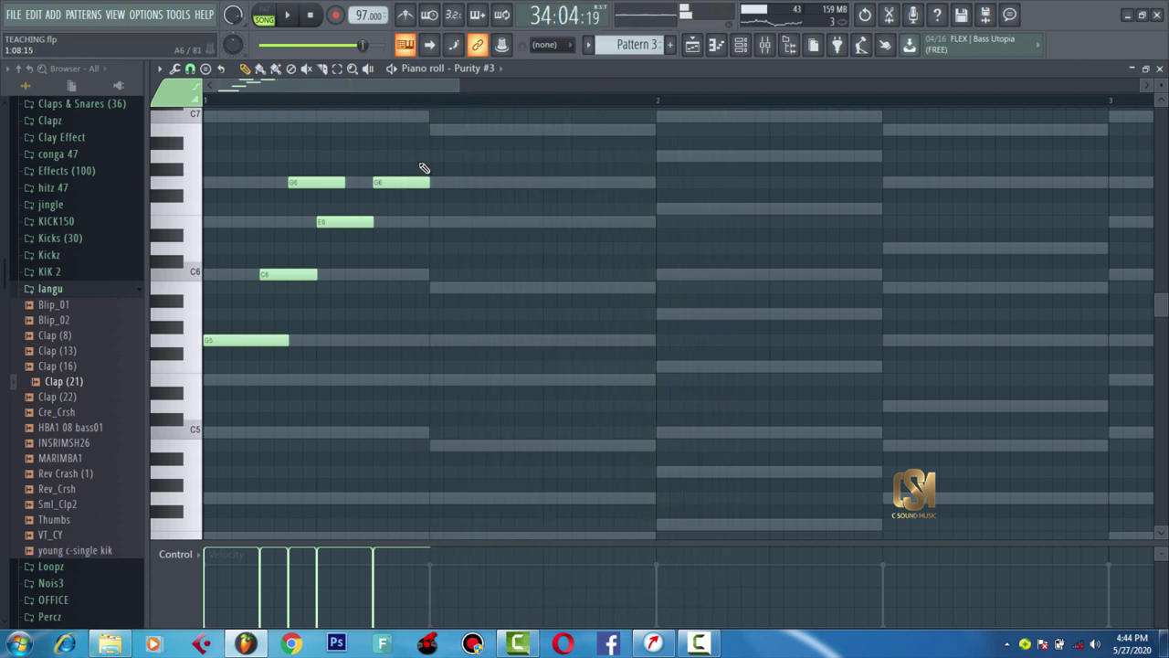
# - Copy the bar 1 notes on steps 4, 5 and 7 to the same steps of bar 2, one semitone higher
pyautogui.press('space')
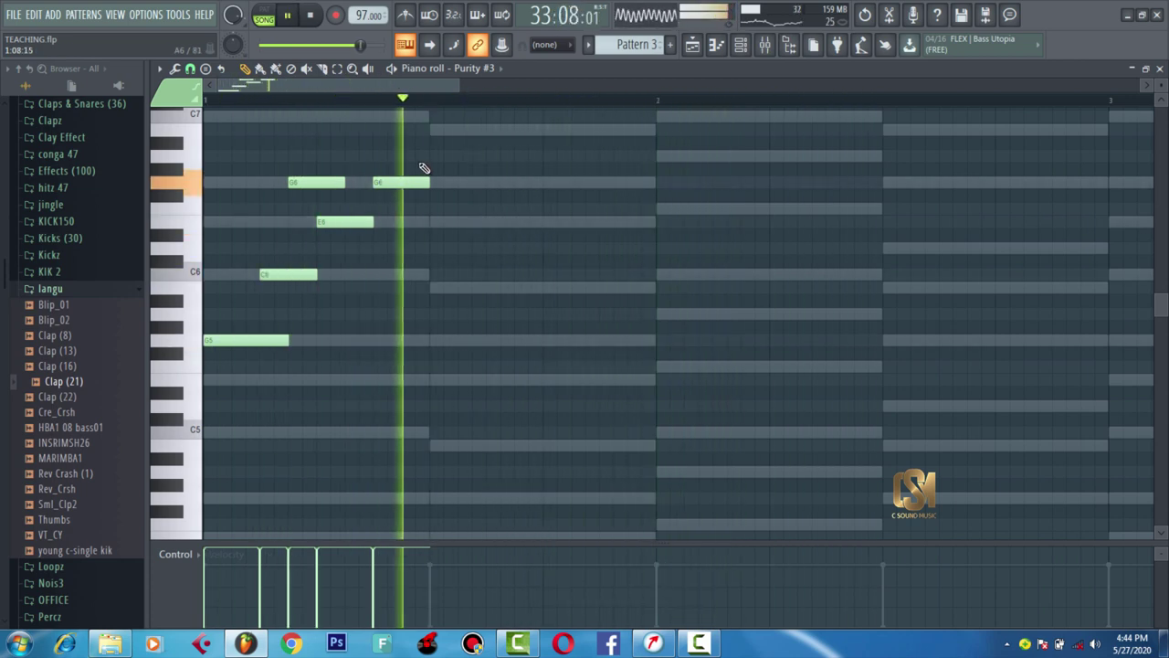
pyautogui.moveTo(419, 152)
pyautogui.mouseDown()
pyautogui.moveTo(331, 198)
pyautogui.moveTo(318, 245)
pyautogui.moveTo(666, 237)
pyautogui.moveTo(664, 209)
pyautogui.mouseUp()
pyautogui.press('space')
pyautogui.press('space')
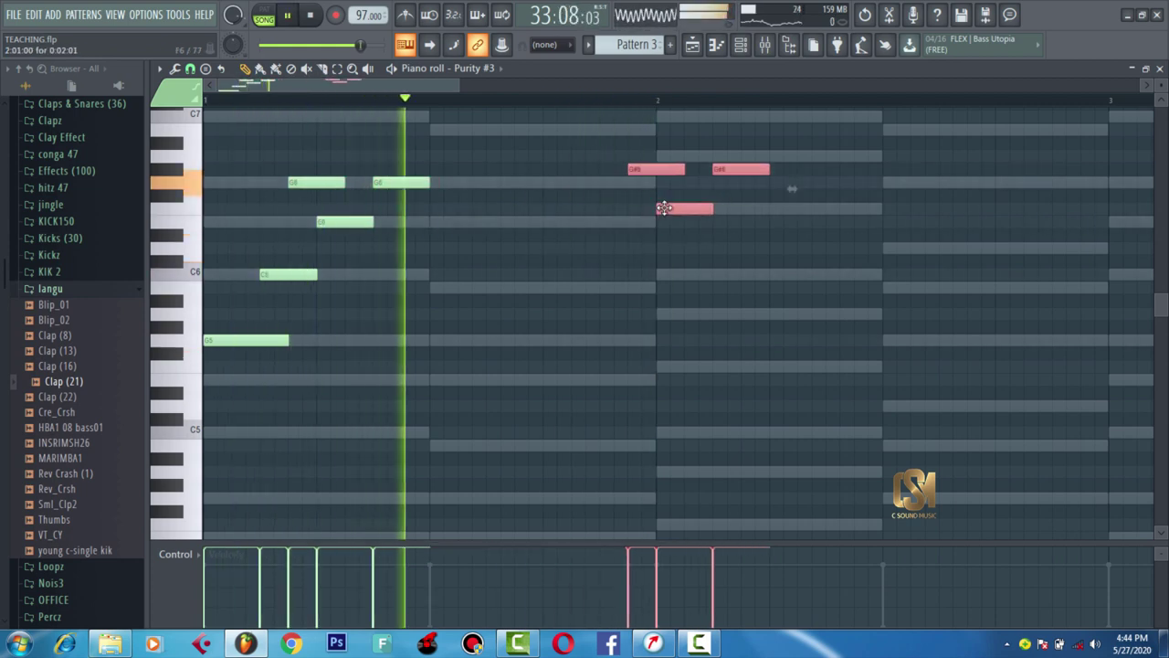
pyautogui.press('space')
pyautogui.moveTo(664, 209); pyautogui.dragTo(764, 214)
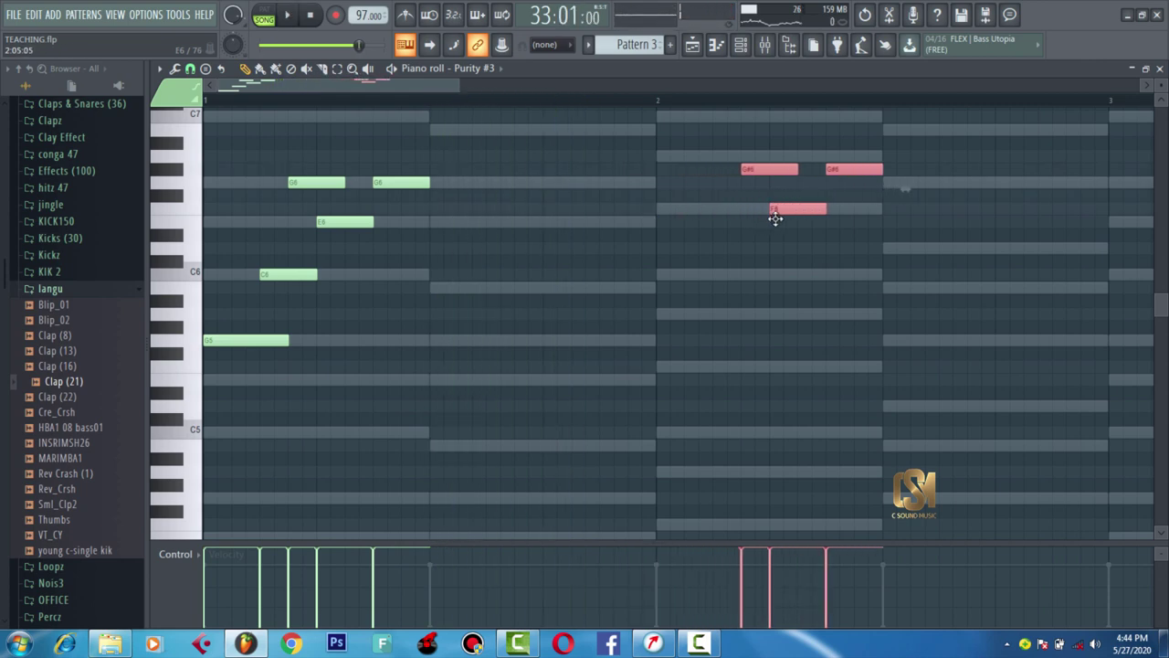
# - Raise the two G#6 notes on steps 4 and 7 of bar 2 to A6 and audition the melody
pyautogui.moveTo(766, 173); pyautogui.dragTo(762, 156)
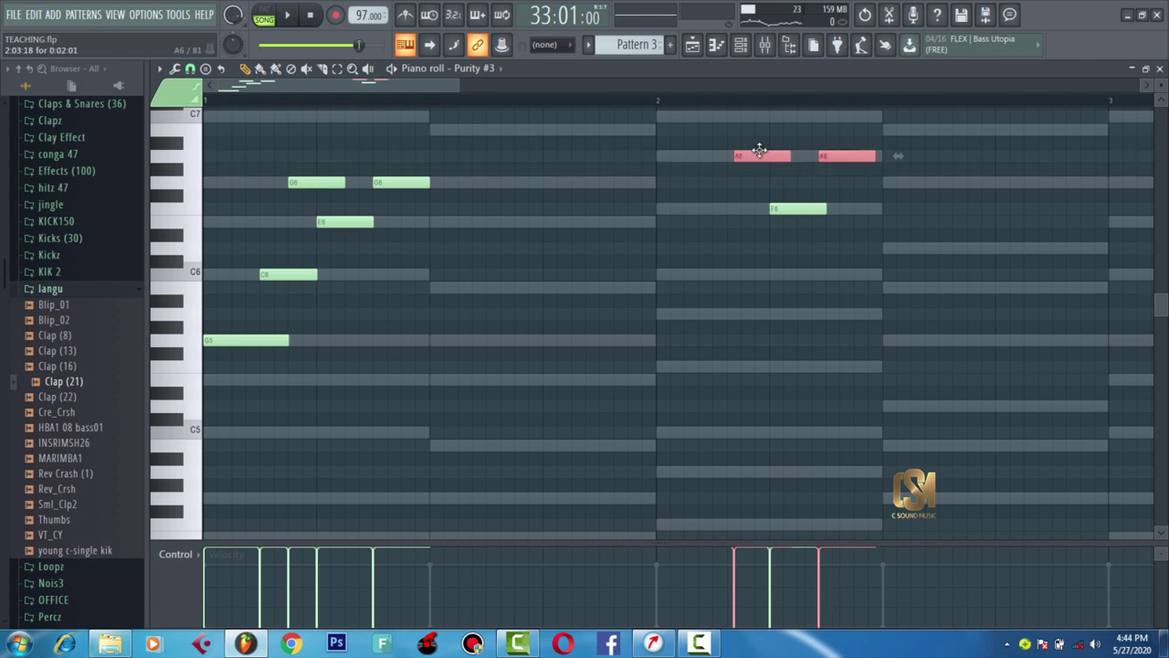
pyautogui.press('space')
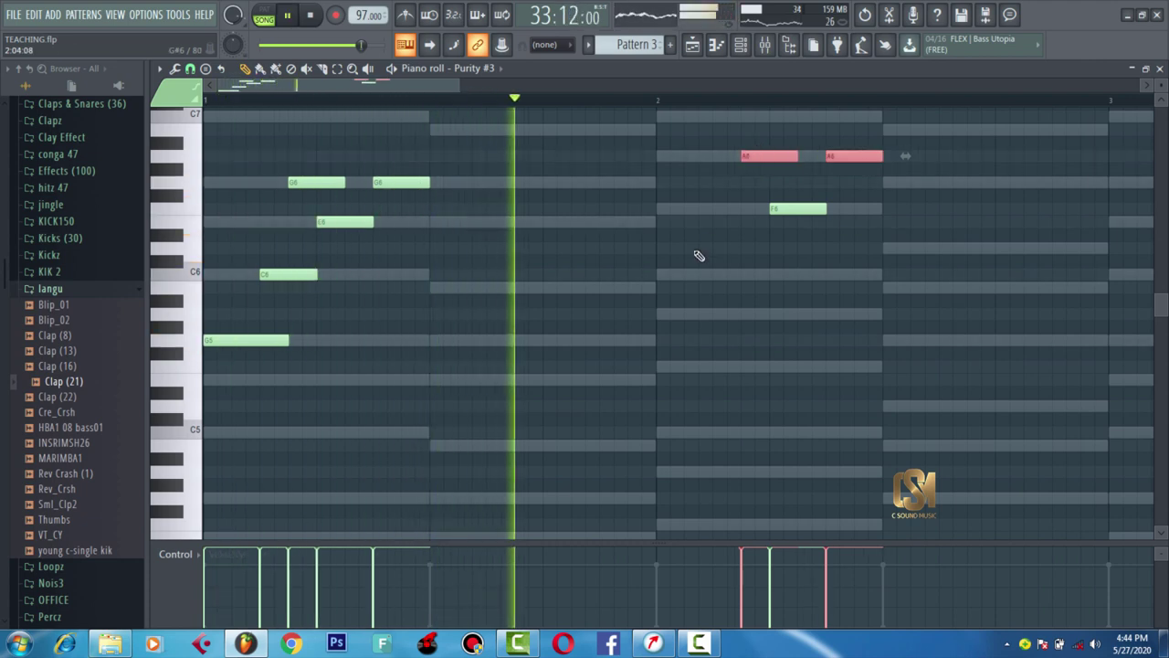
pyautogui.click(667, 225)
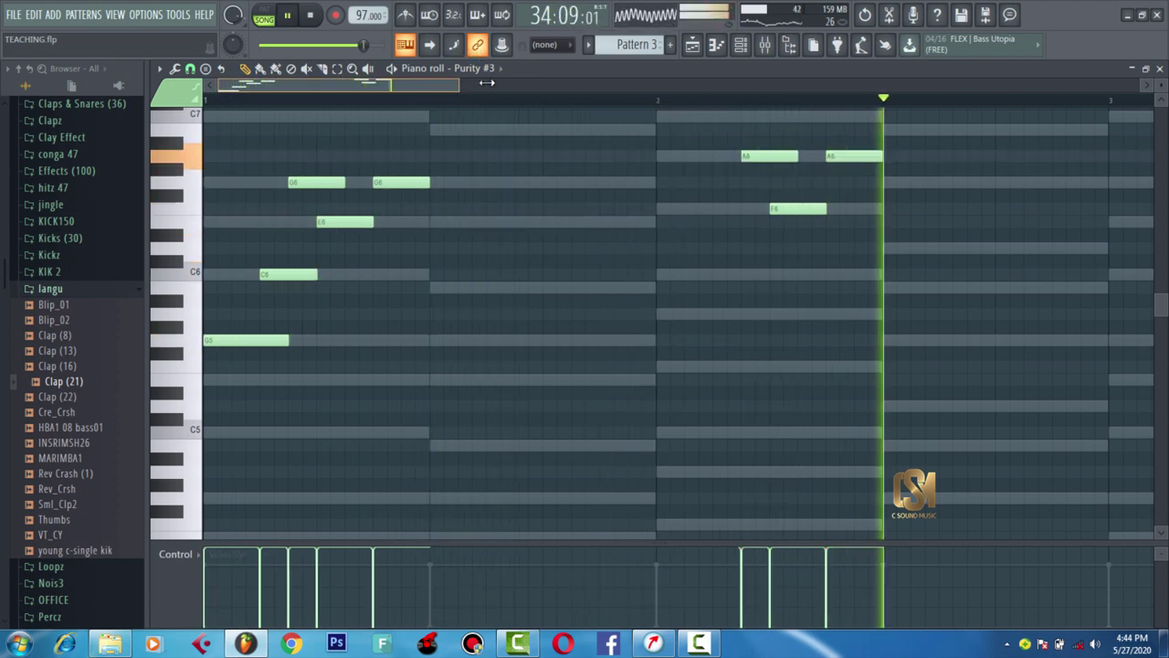
# - Try the bar 2 note on step 5 at G6 and audition the melody
pyautogui.moveTo(460, 81); pyautogui.dragTo(536, 81)
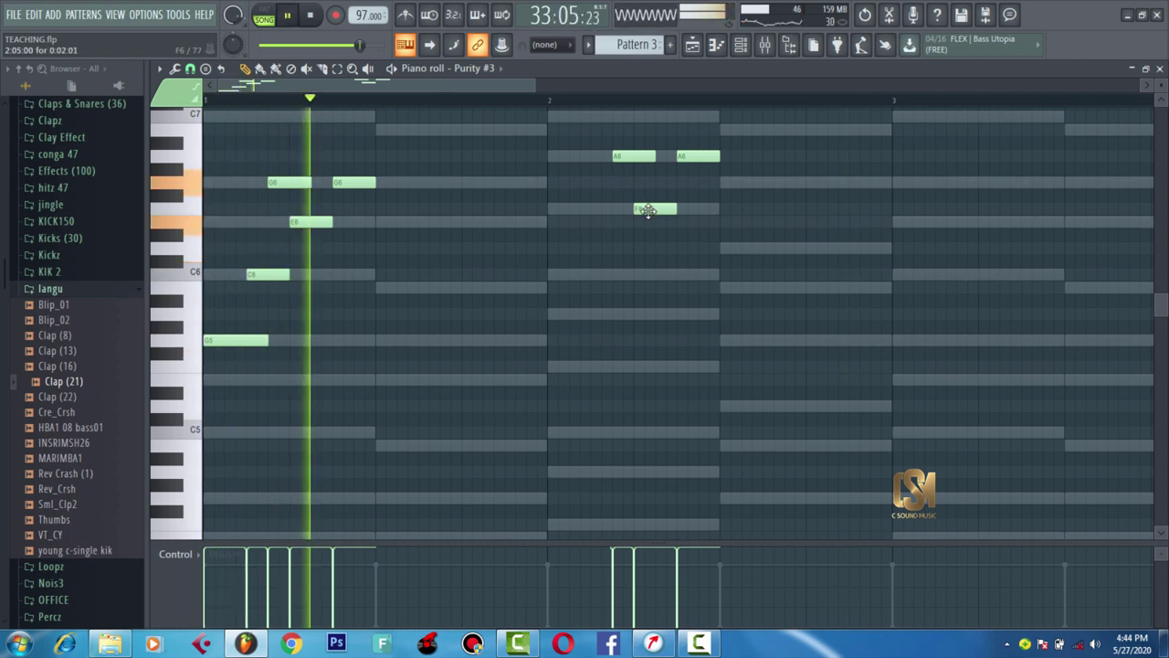
pyautogui.moveTo(648, 208); pyautogui.dragTo(648, 182)
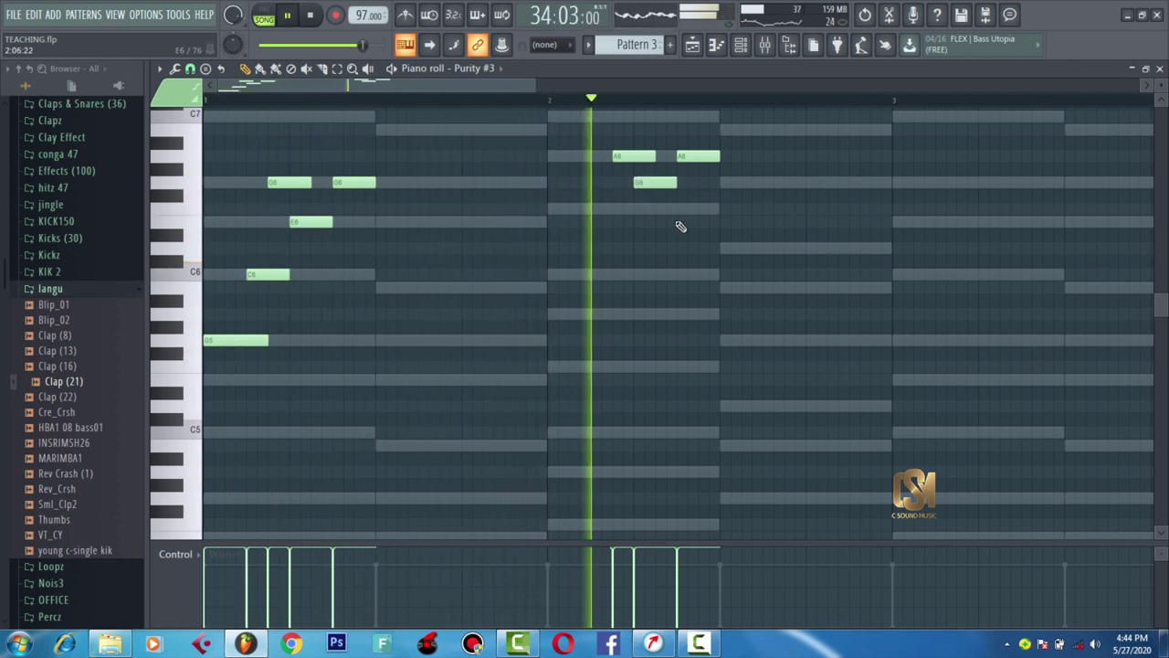
pyautogui.press('space')
pyautogui.press('space')
# - Set the bar 2 note on step 5 to F6 and lower the step 7 note to G6
pyautogui.moveTo(654, 187); pyautogui.dragTo(653, 210)
pyautogui.moveTo(691, 160); pyautogui.dragTo(692, 185)
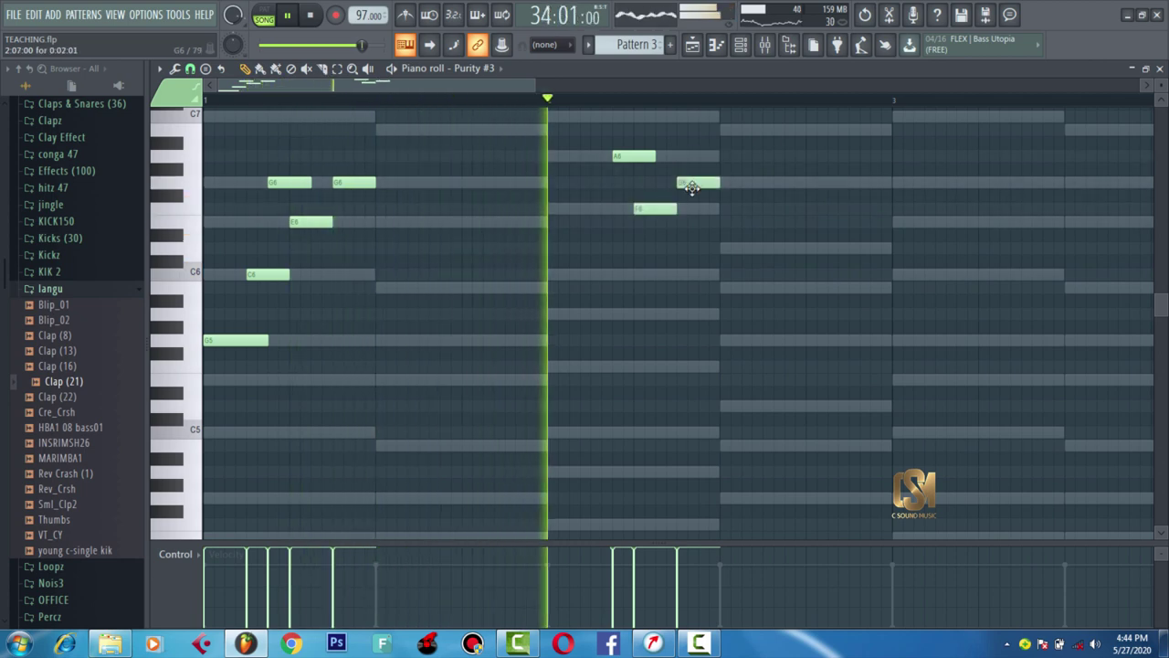
pyautogui.press('space')
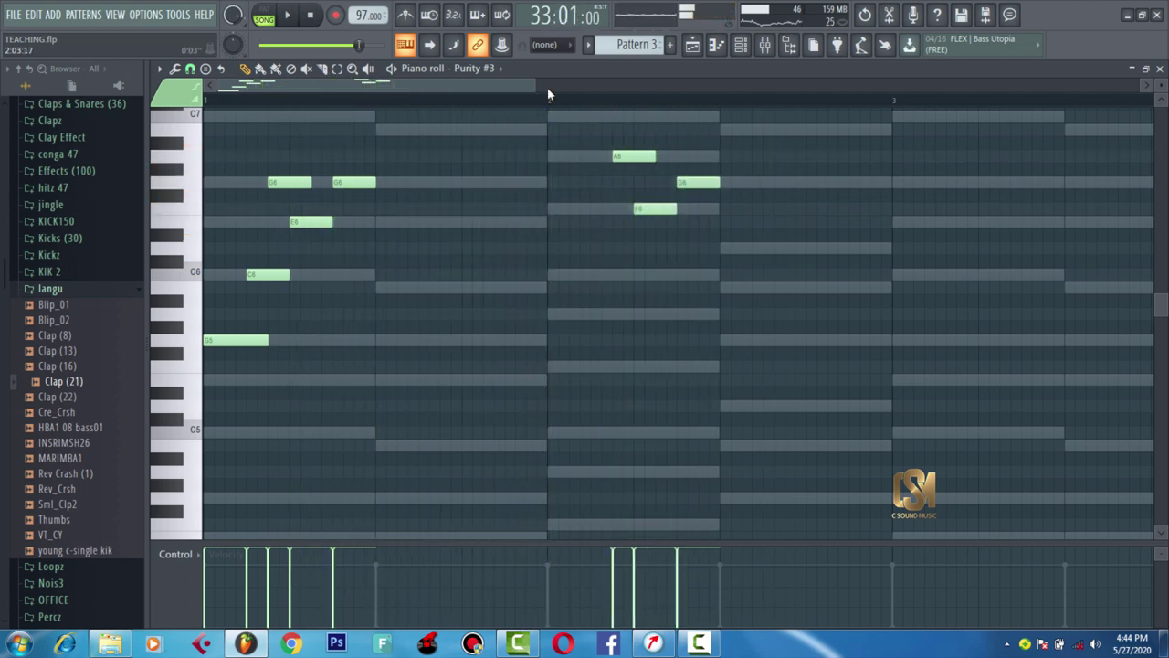
# - Copy the whole melody phrase so that the copy starts on step 9 of bar 2
pyautogui.moveTo(534, 88); pyautogui.dragTo(572, 89)
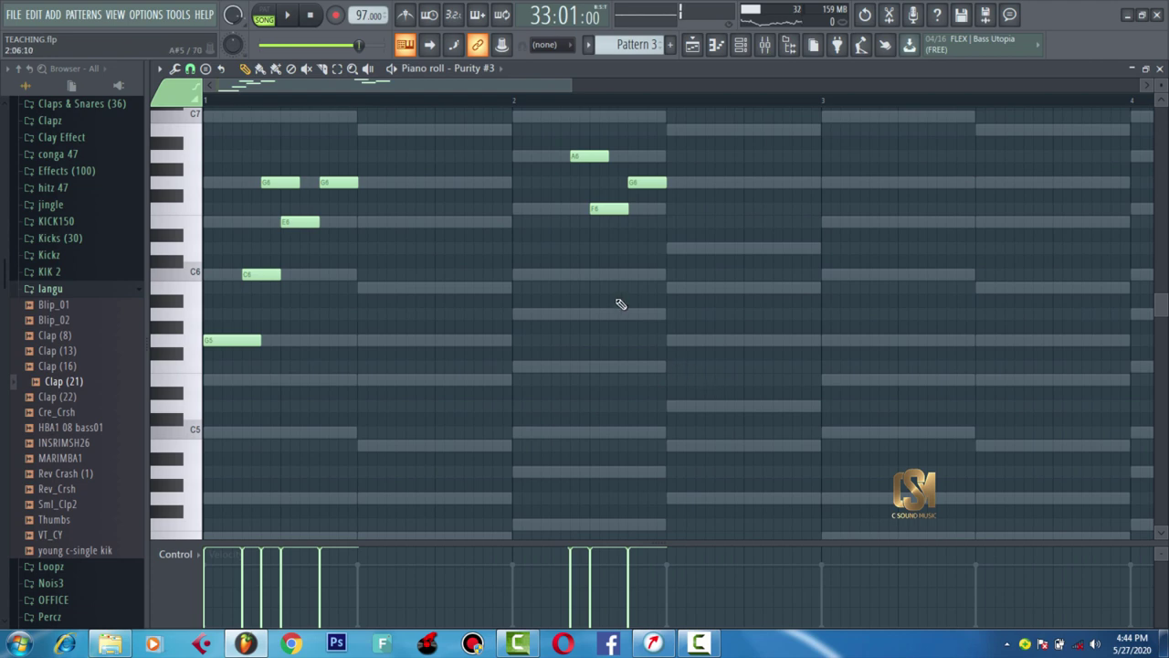
pyautogui.moveTo(648, 322); pyautogui.dragTo(293, 165)
pyautogui.moveTo(696, 384); pyautogui.dragTo(224, 137)
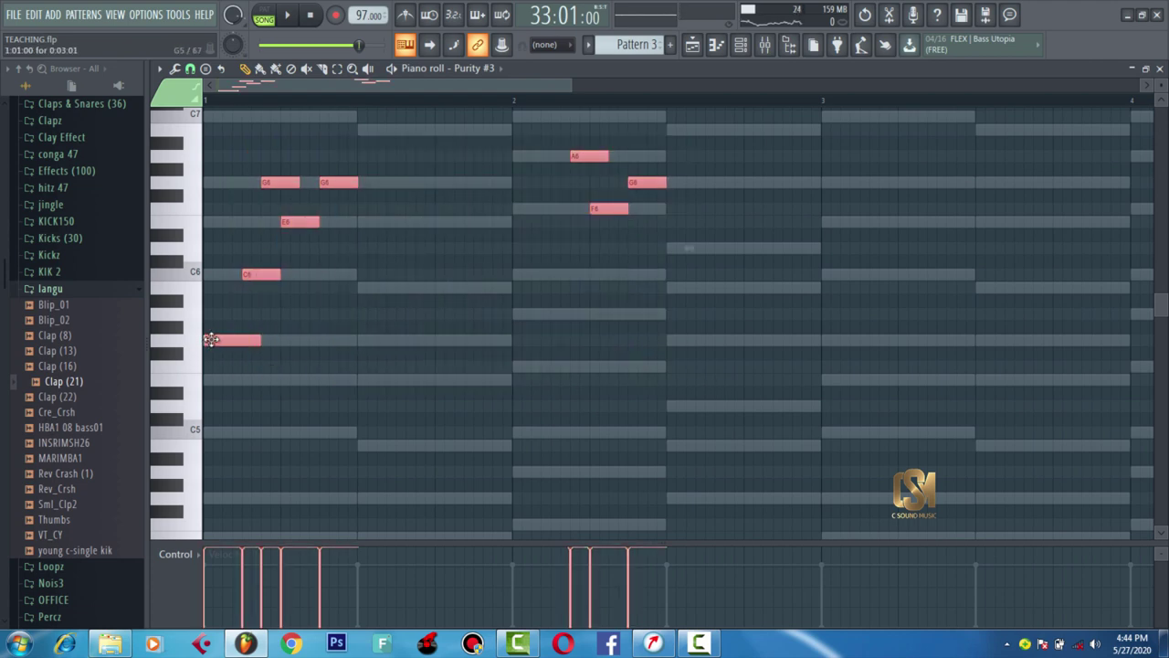
pyautogui.moveTo(267, 333); pyautogui.dragTo(675, 336)
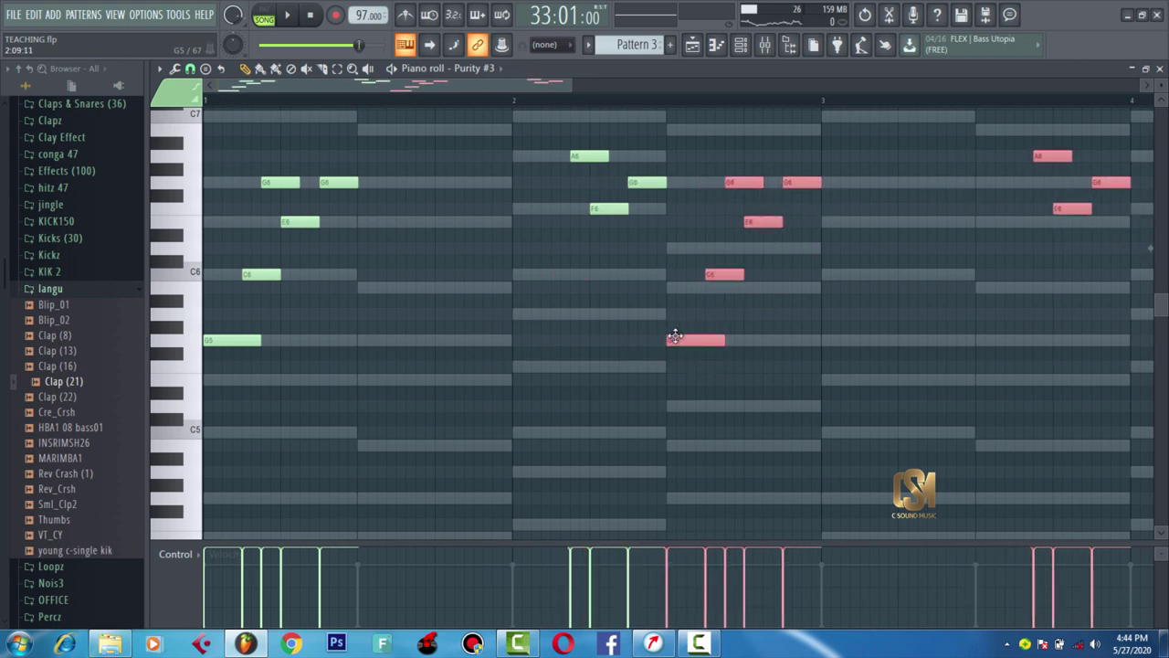
# - Lower the C6 note in the copied phrase to B5 while auditioning the melody
pyautogui.press('space')
pyautogui.click(713, 268)
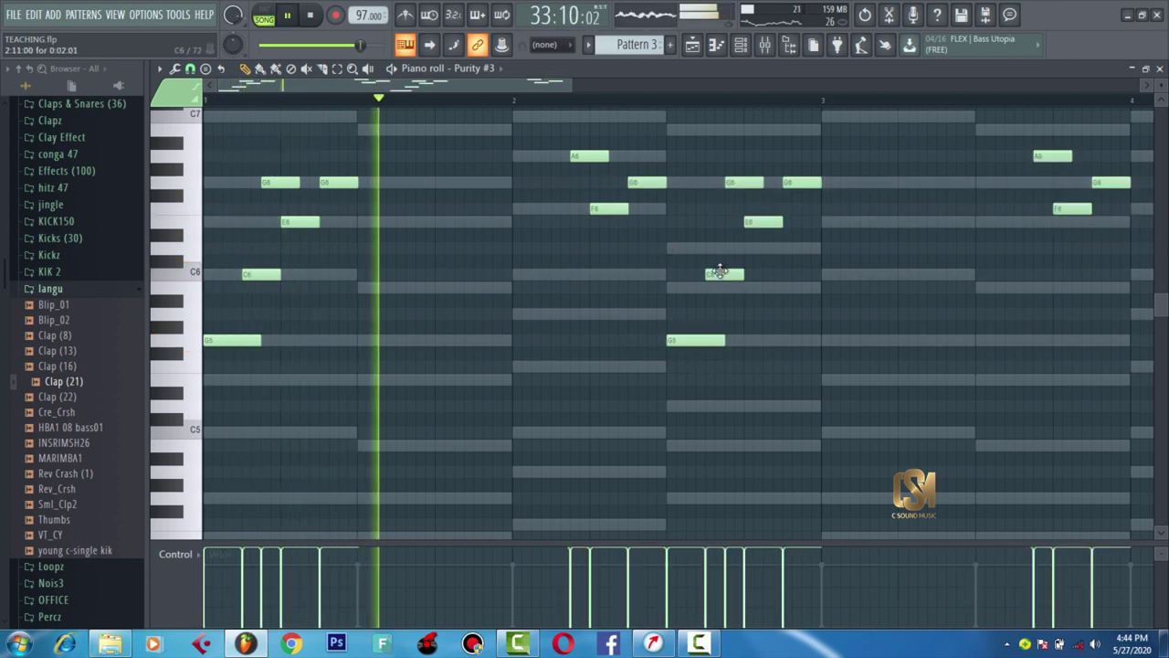
pyautogui.moveTo(719, 281); pyautogui.dragTo(720, 293)
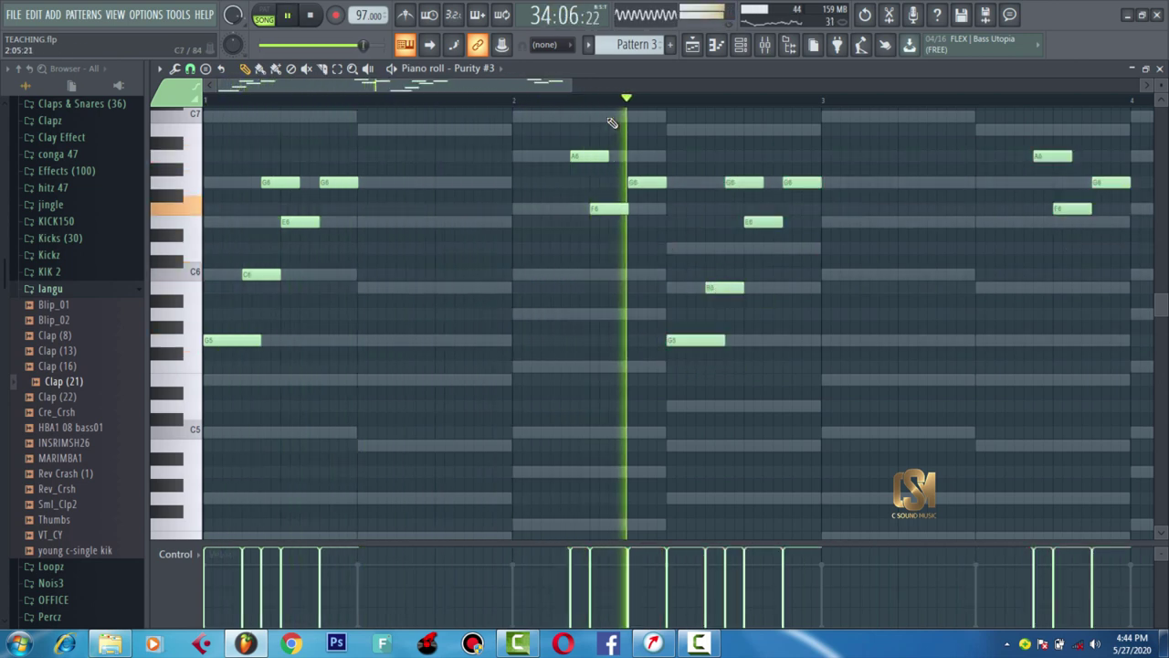
pyautogui.press('space')
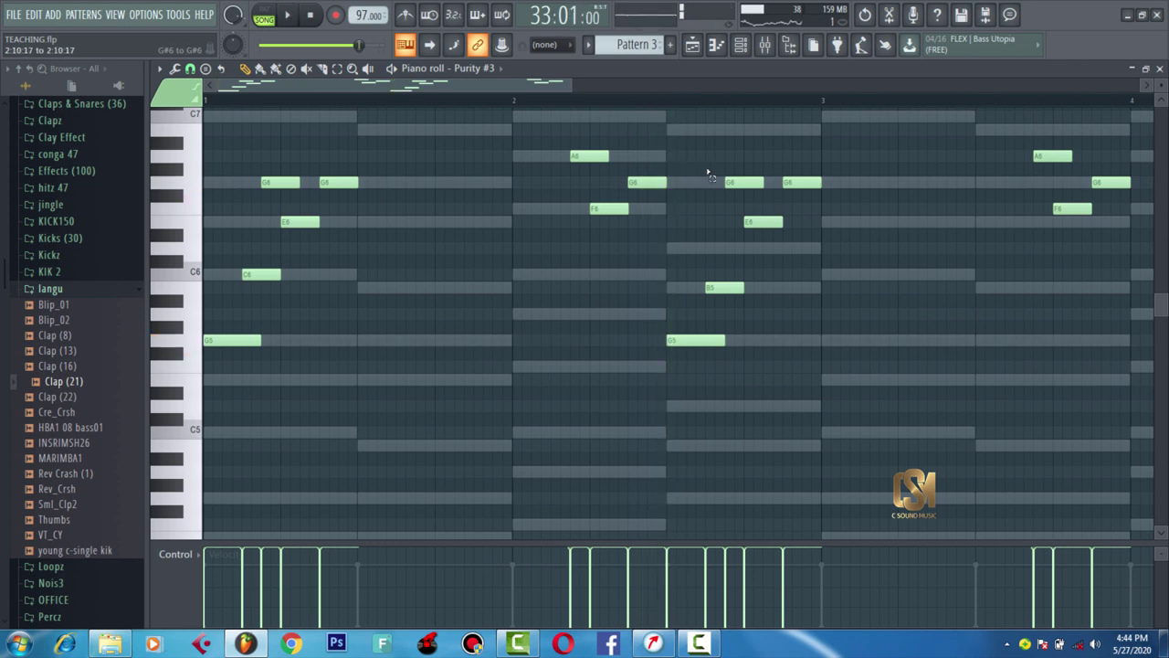
# - Delete the copied notes except the G5 on step 9 of bar 2 and audition the phrase
pyautogui.moveTo(701, 166); pyautogui.dragTo(874, 292)
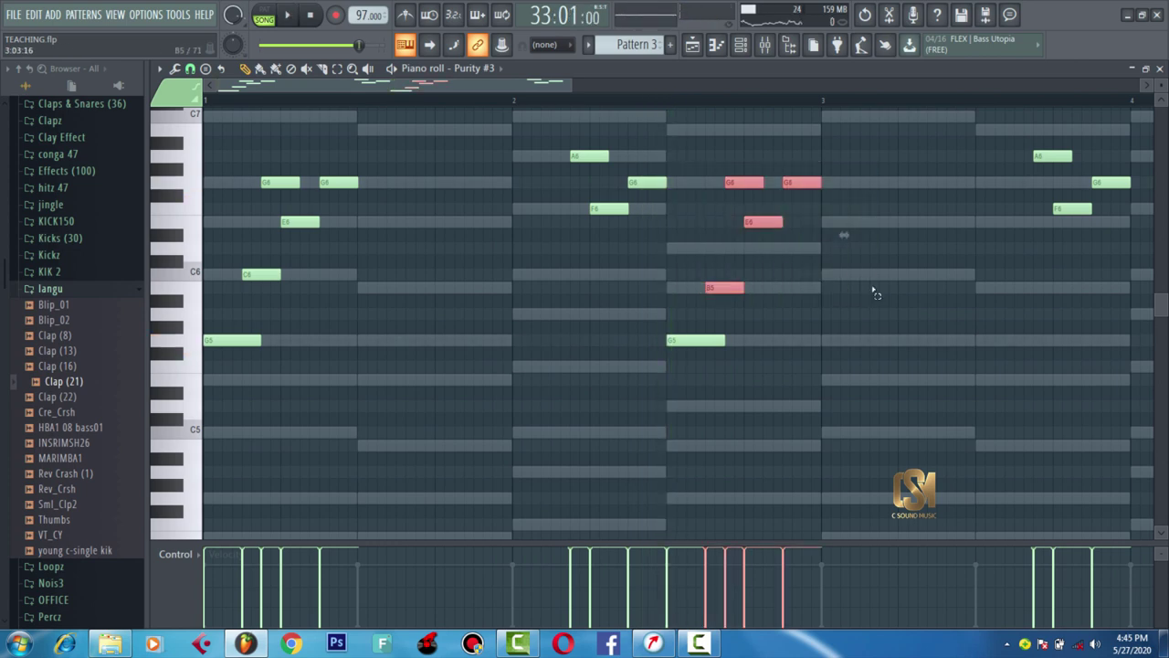
pyautogui.press('Delete')
pyautogui.moveTo(1030, 137); pyautogui.dragTo(1133, 264)
pyautogui.press('space')
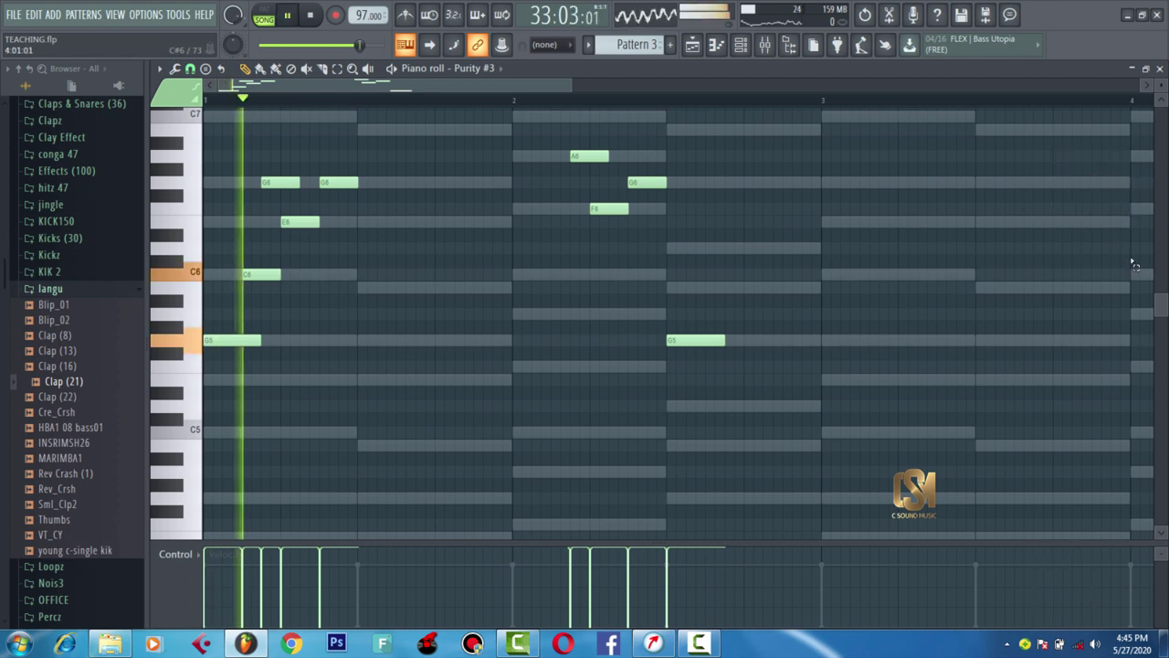
pyautogui.moveTo(572, 85); pyautogui.dragTo(632, 89)
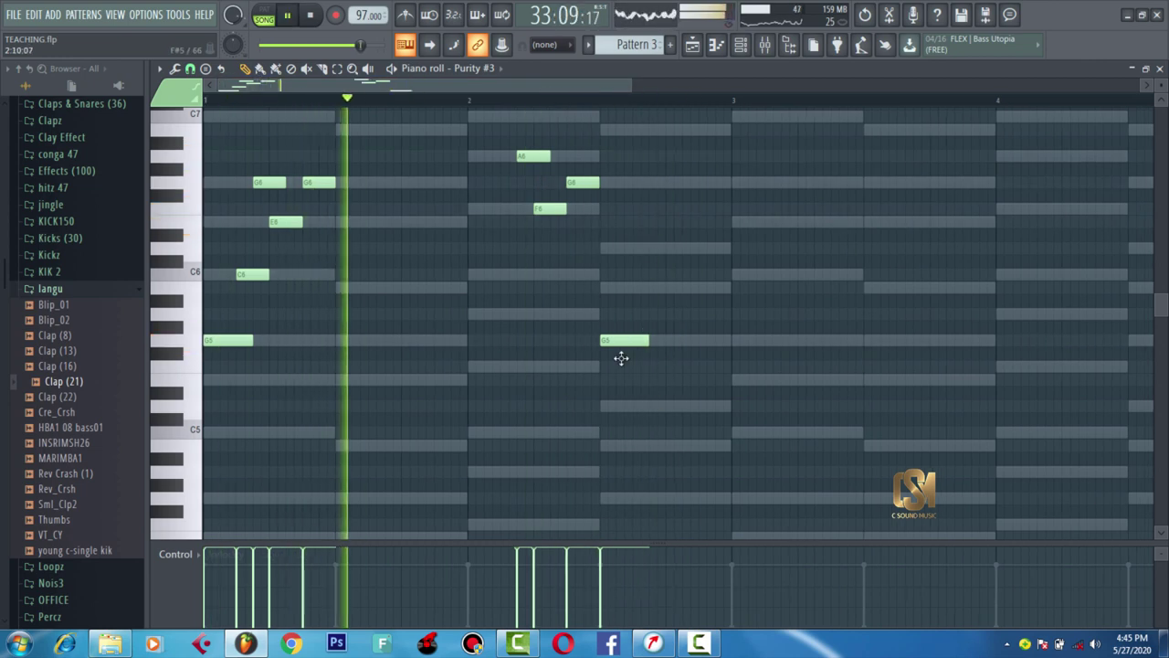
pyautogui.press('space')
# - Duplicate the full two-bar melody into bars 3 and 4, audition it and show the channel rack
pyautogui.moveTo(654, 398); pyautogui.dragTo(124, 87)
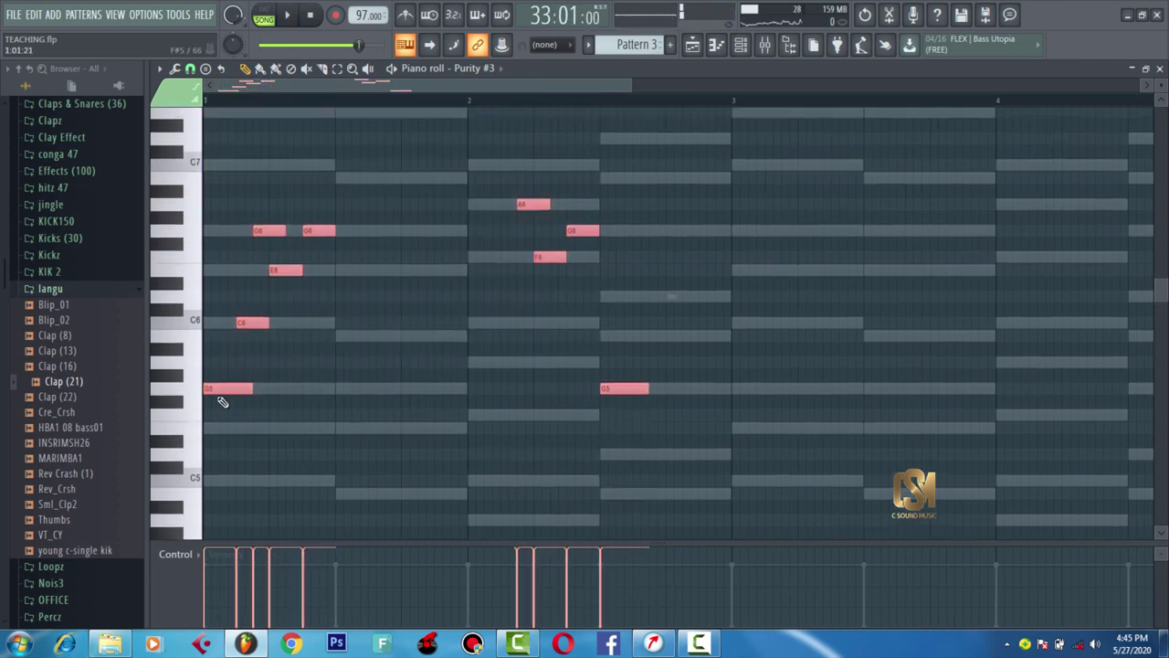
pyautogui.hotkey('ctrl', 'b')
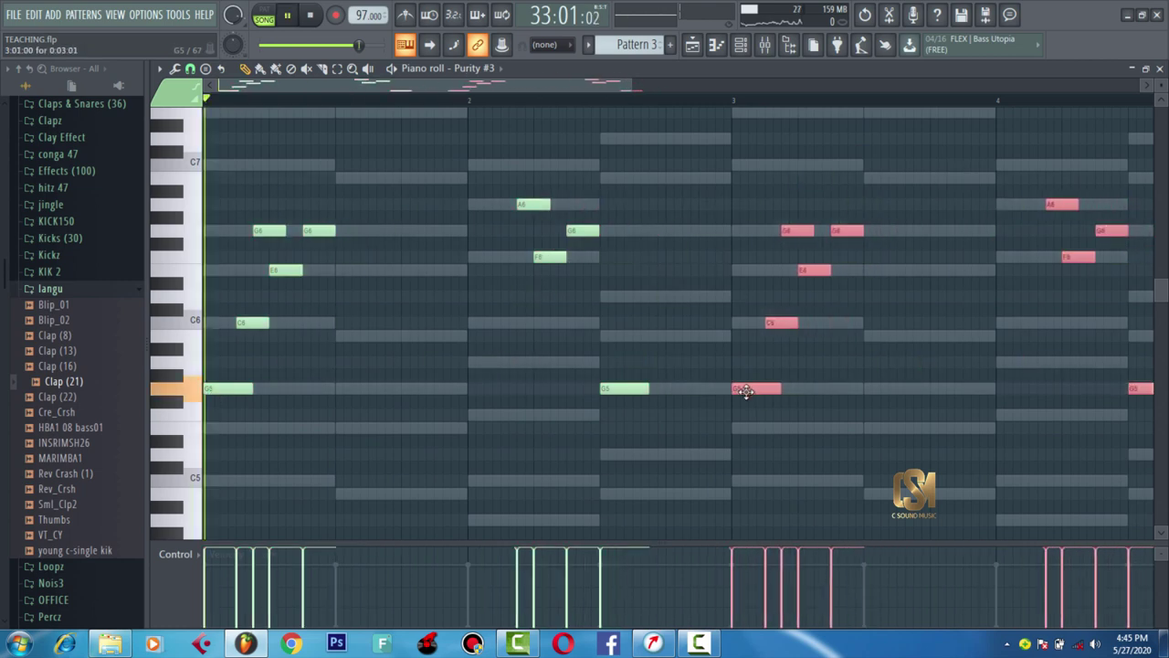
pyautogui.moveTo(641, 82); pyautogui.dragTo(700, 82)
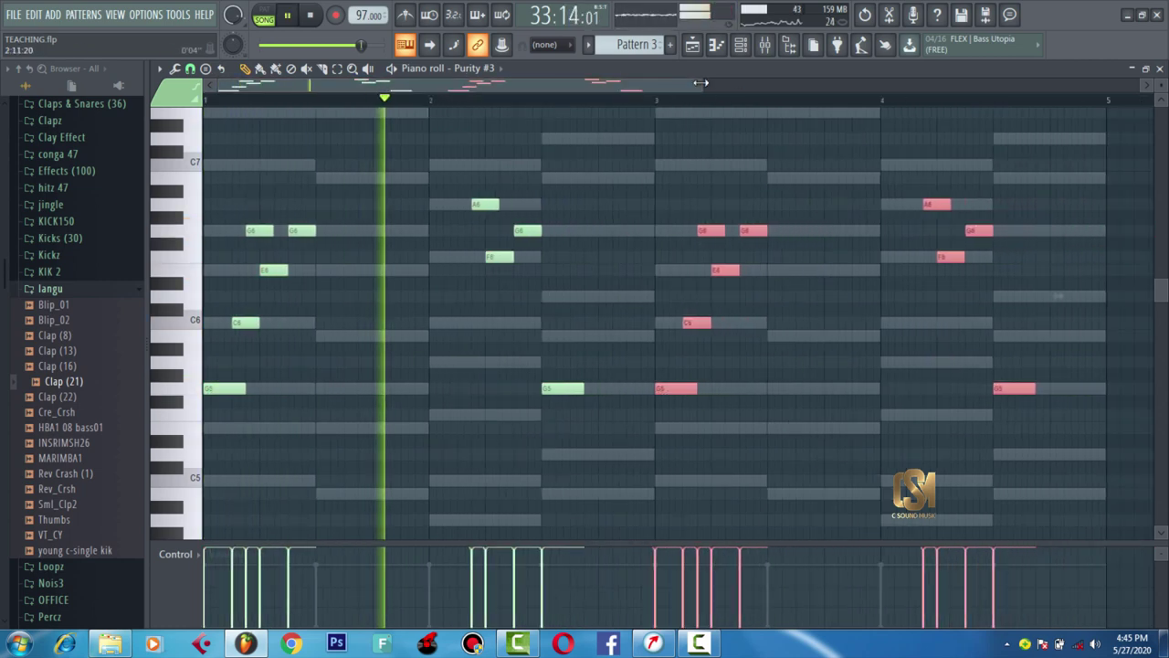
pyautogui.click(741, 46)
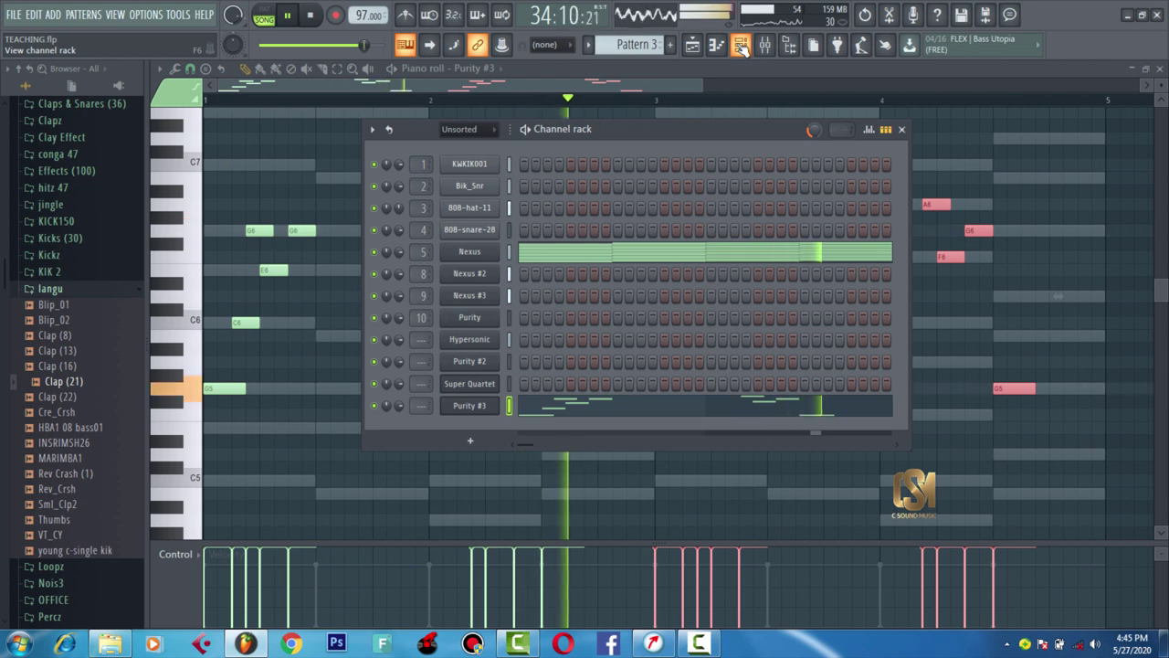
pyautogui.press('space')
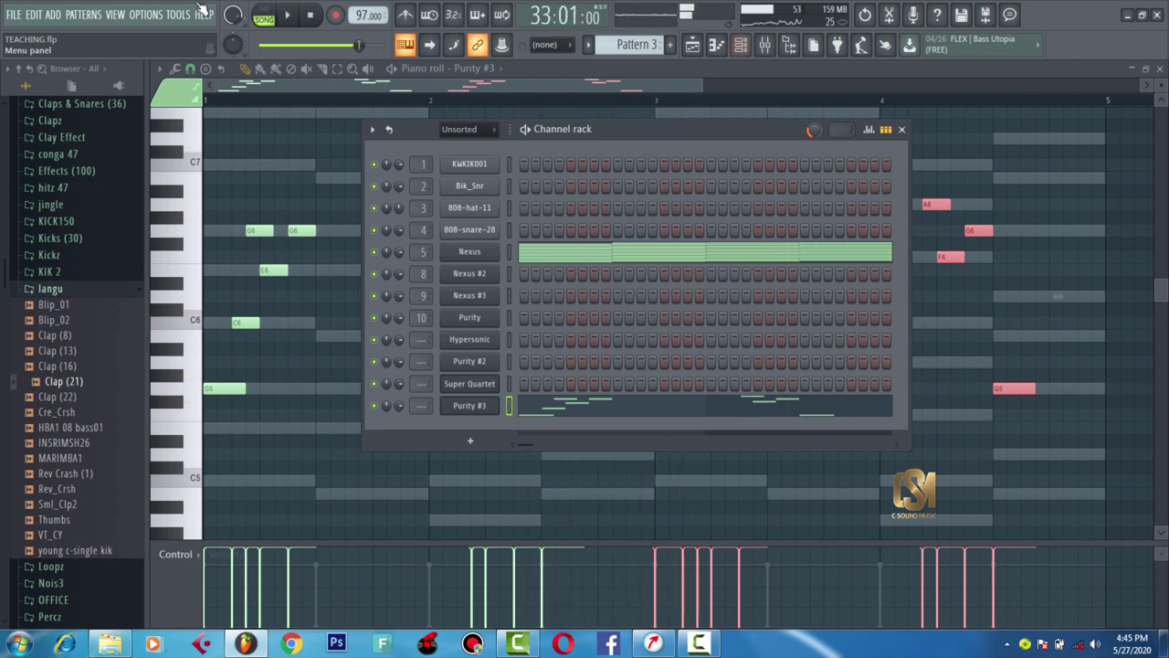
# - Check the audio device settings and return to the melody's piano roll
pyautogui.click(152, 15)
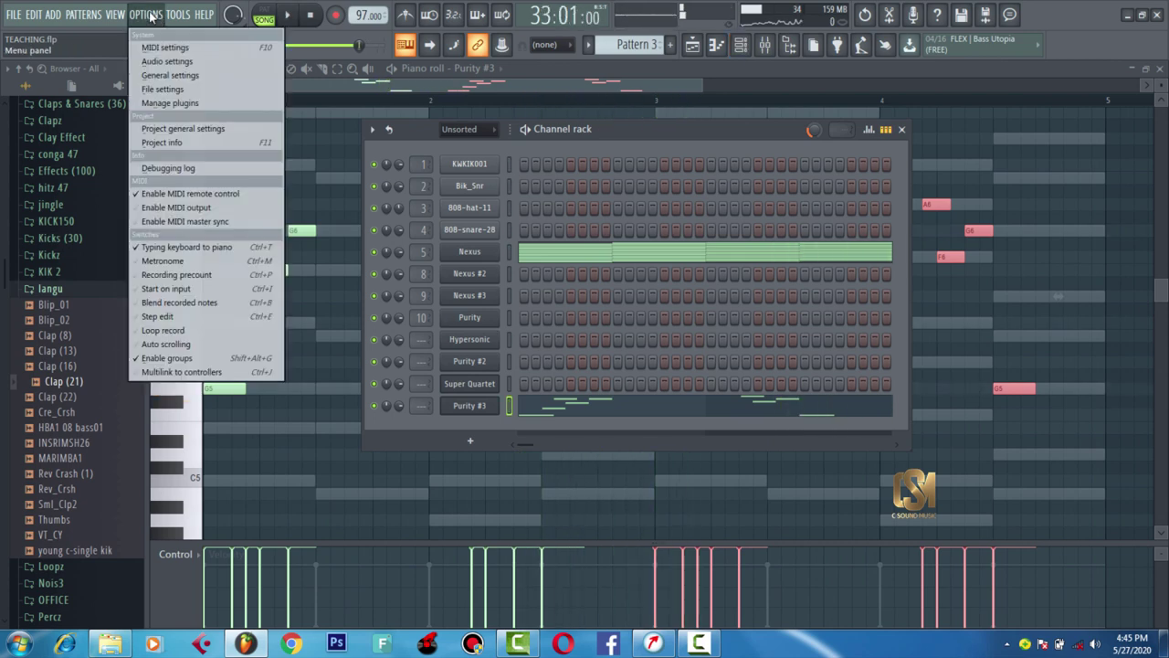
pyautogui.click(168, 61)
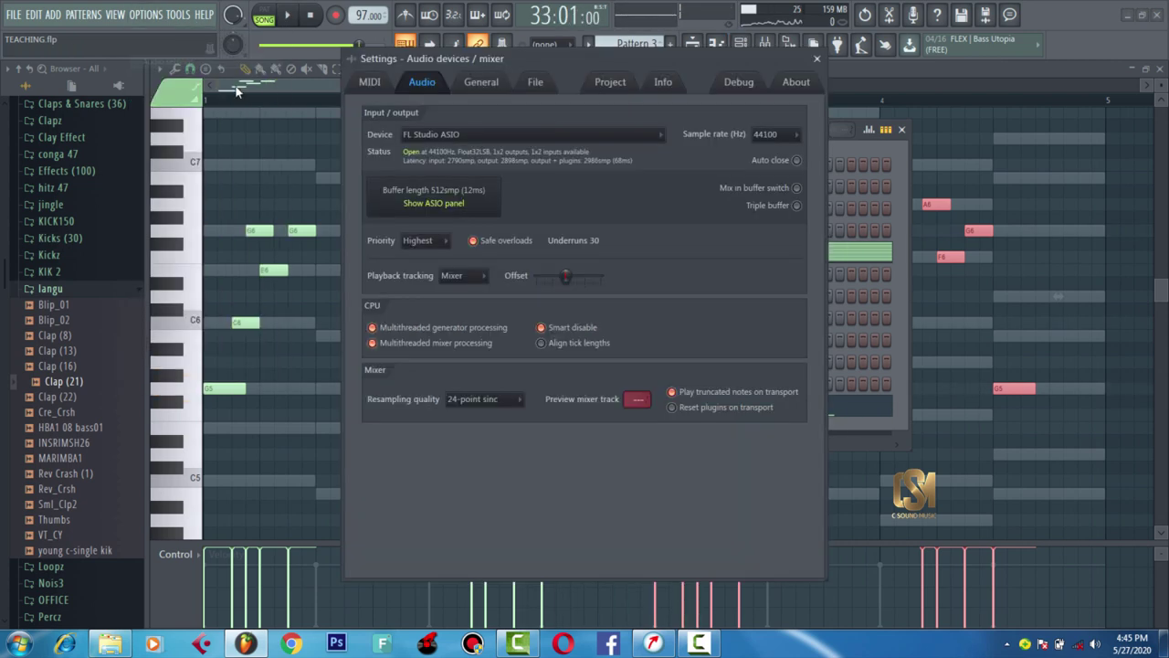
pyautogui.click(817, 59)
pyautogui.click(581, 84)
pyautogui.moveTo(581, 84); pyautogui.dragTo(650, 82)
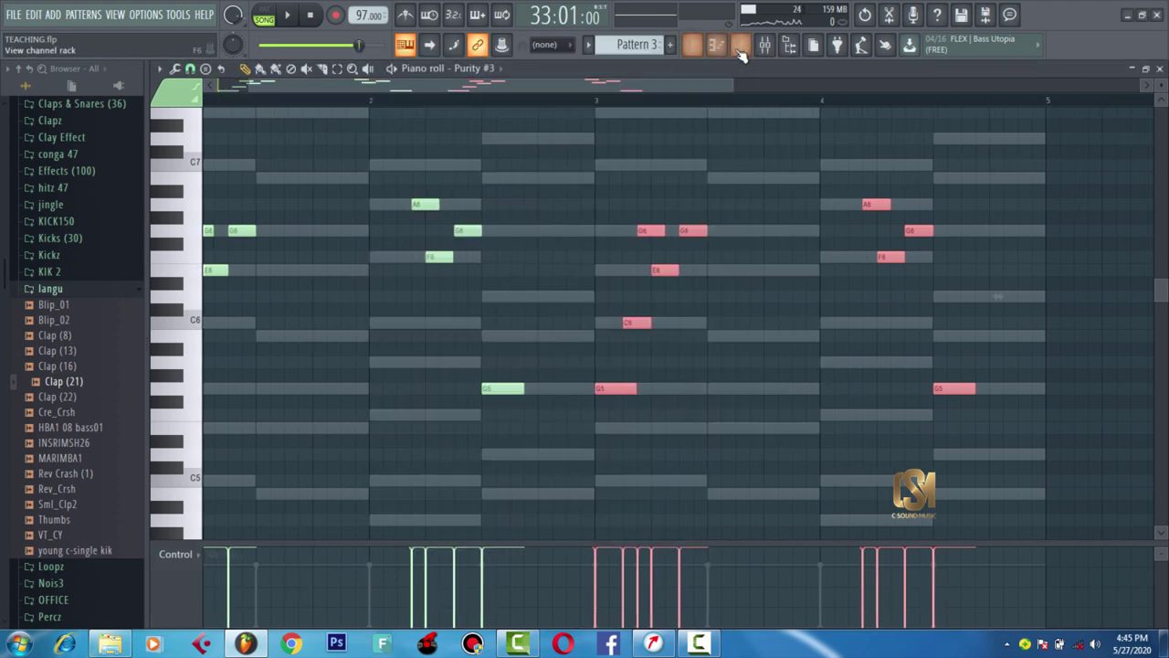
# - Transfer the Purity #3 melody from Pattern 3 into a new empty pattern, Pattern 10
pyautogui.click(740, 50)
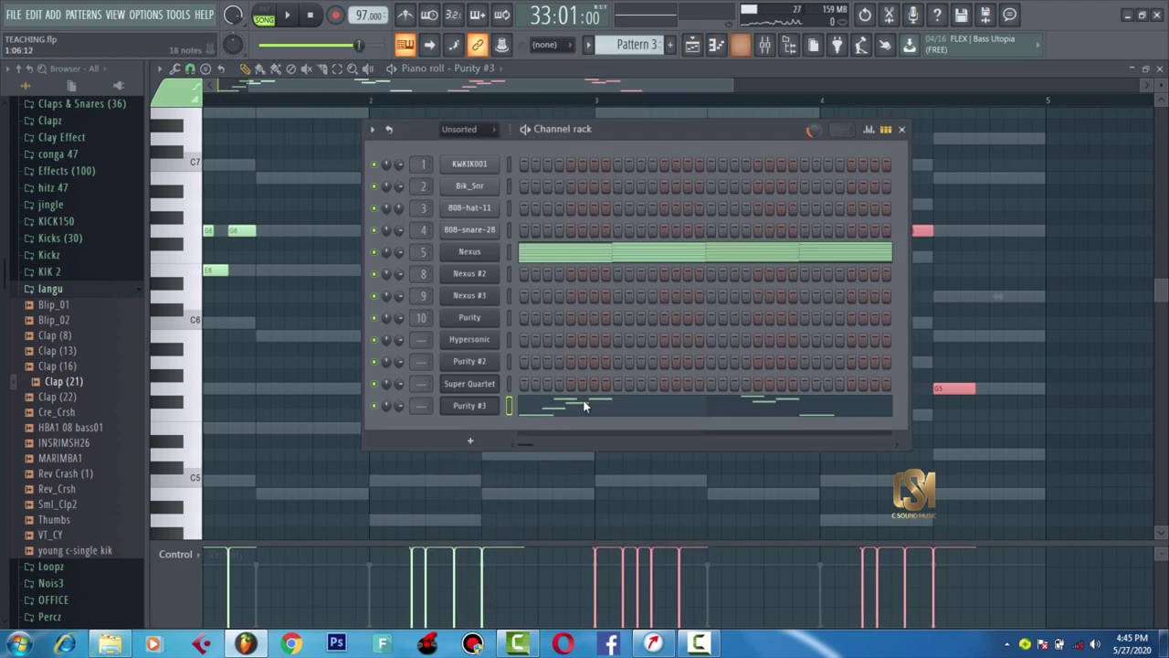
pyautogui.rightClick(528, 416)
pyautogui.click(669, 45)
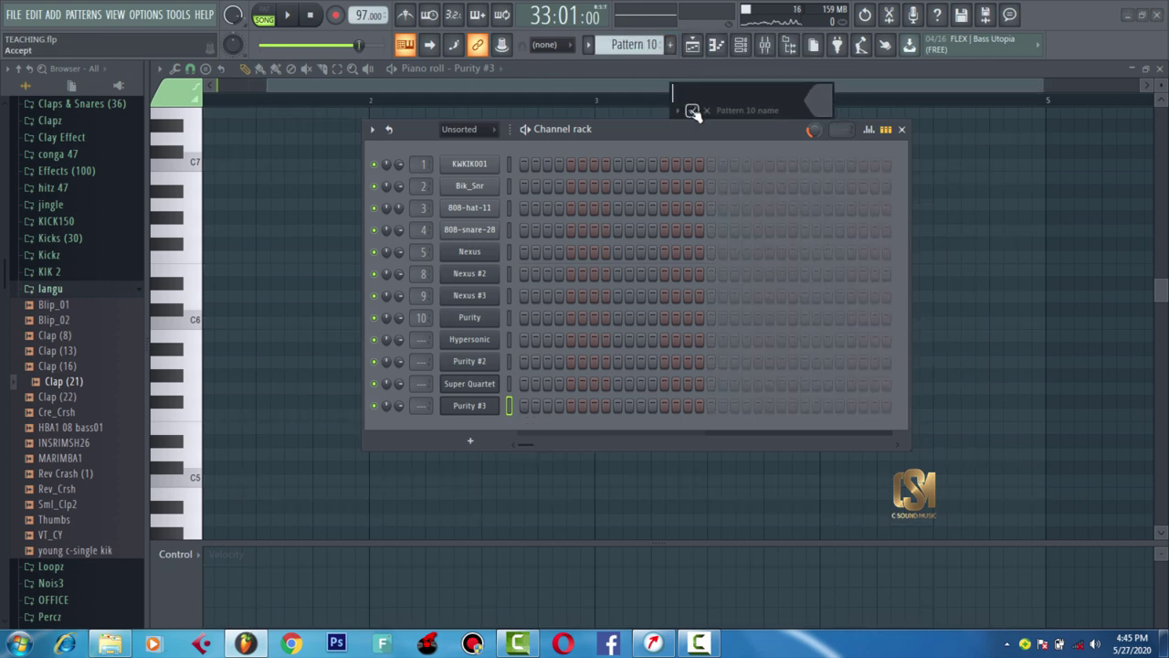
pyautogui.click(672, 83)
pyautogui.hotkey('ctrl', 'v')
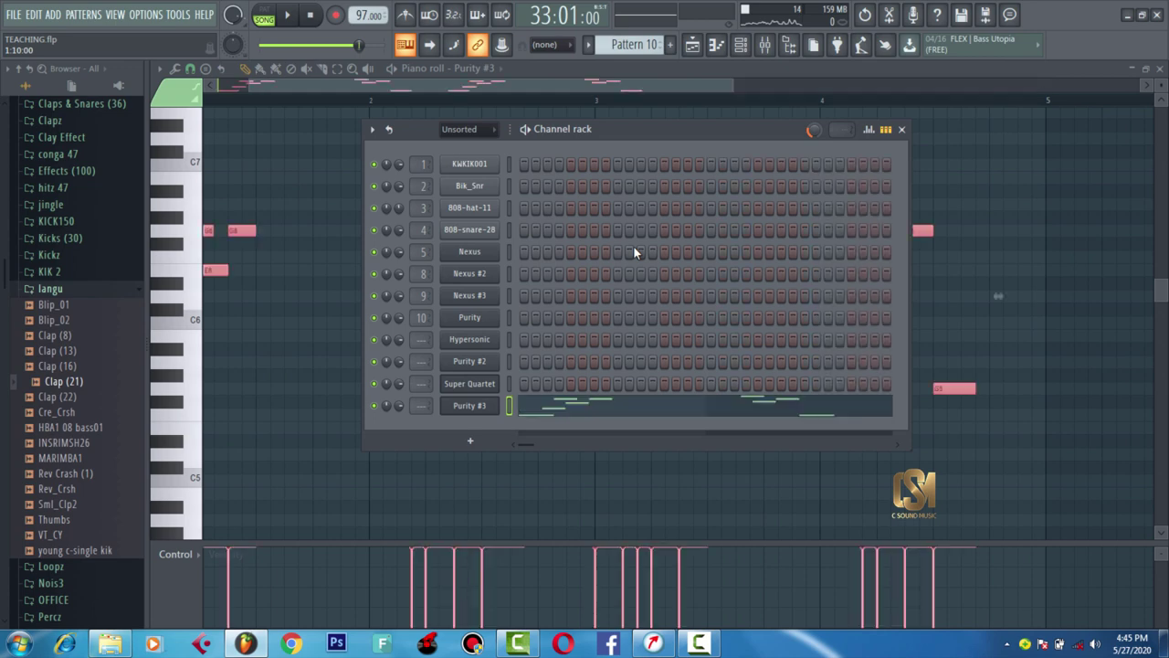
# - Place Pattern 10 clips on Track 10 at bars 33 and 37, moving the Pattern 9 clip to Track 9
pyautogui.click(691, 46)
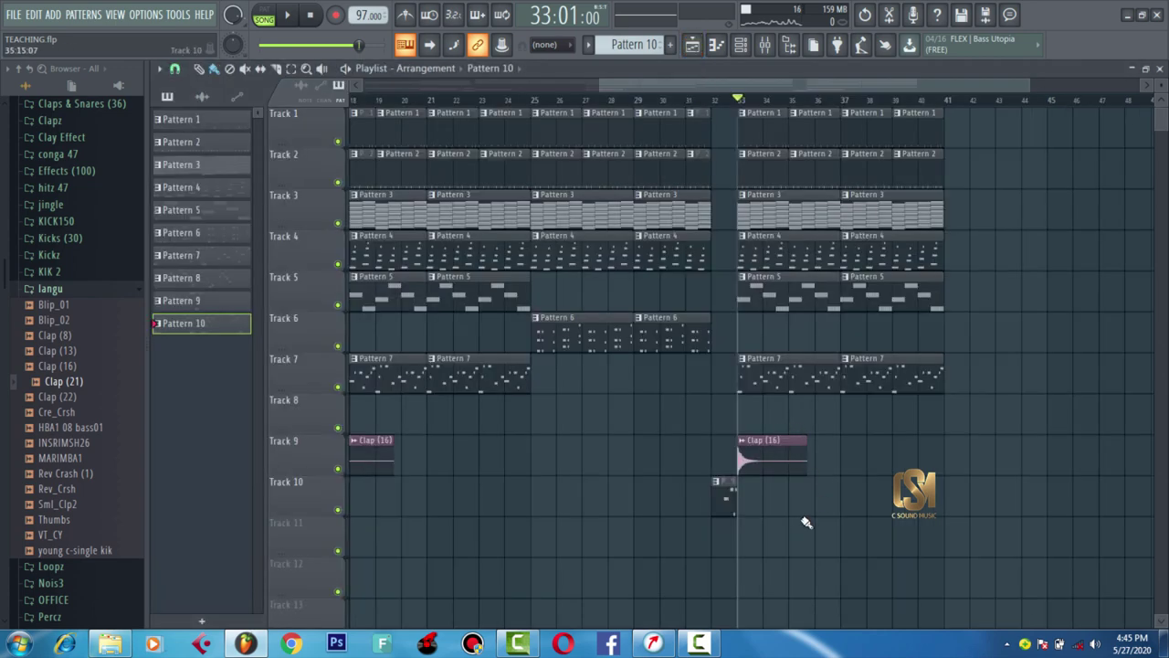
pyautogui.moveTo(807, 522); pyautogui.dragTo(786, 528)
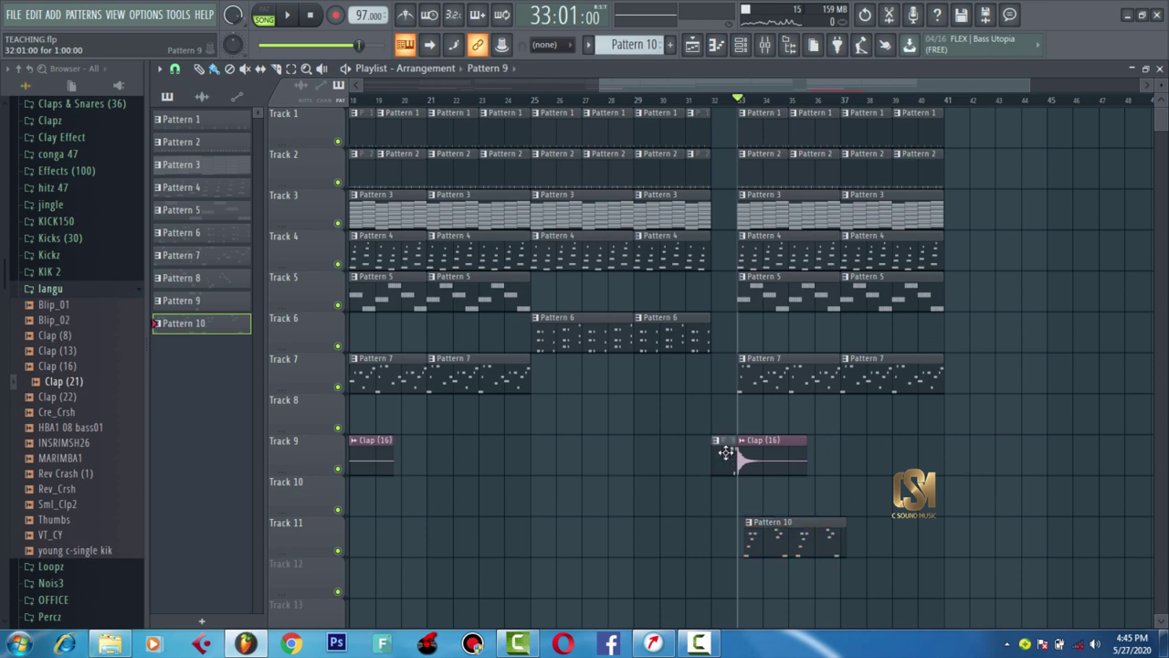
pyautogui.moveTo(754, 501); pyautogui.dragTo(749, 488)
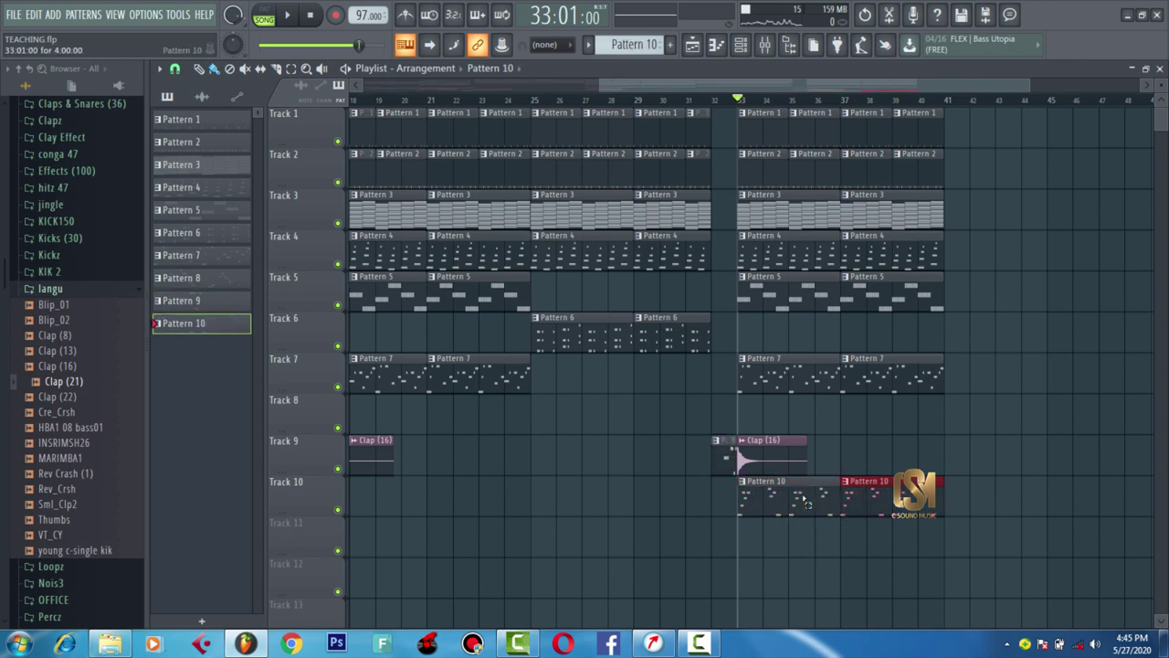
# - Audition the song from bar 33 and open the Pattern 10 melody in the piano roll
pyautogui.press('space')
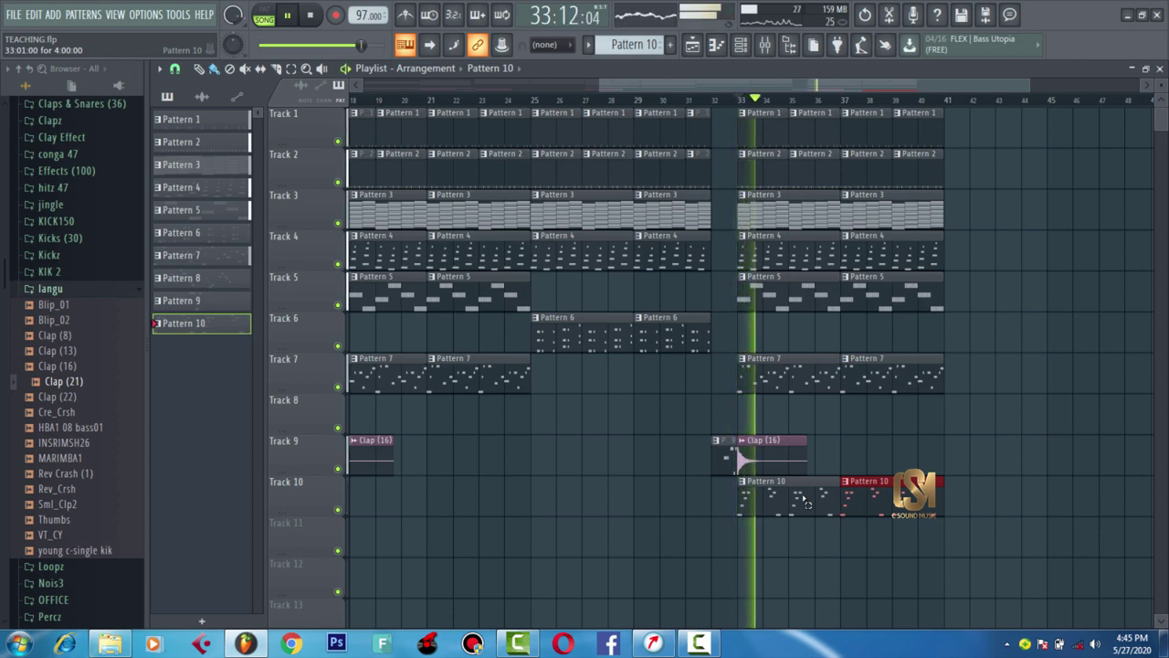
pyautogui.press('space')
pyautogui.doubleClick(802, 495)
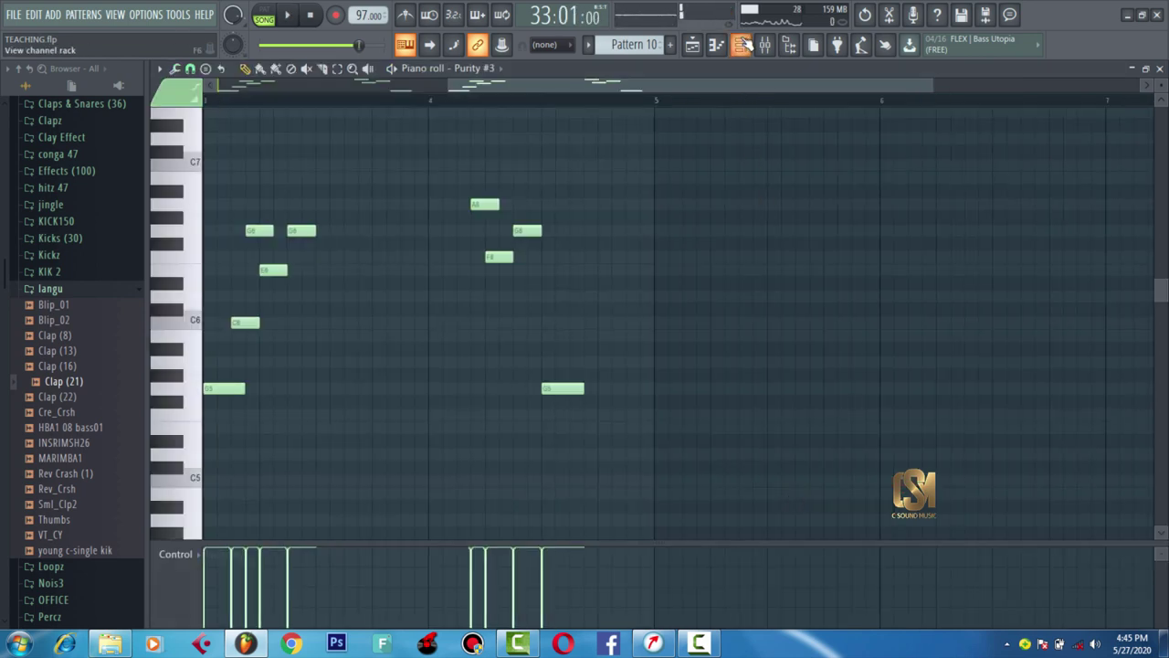
# - Route the Purity #3 instrument to mixer insert 11 and lower its fader while Pattern 10 plays
pyautogui.click(742, 45)
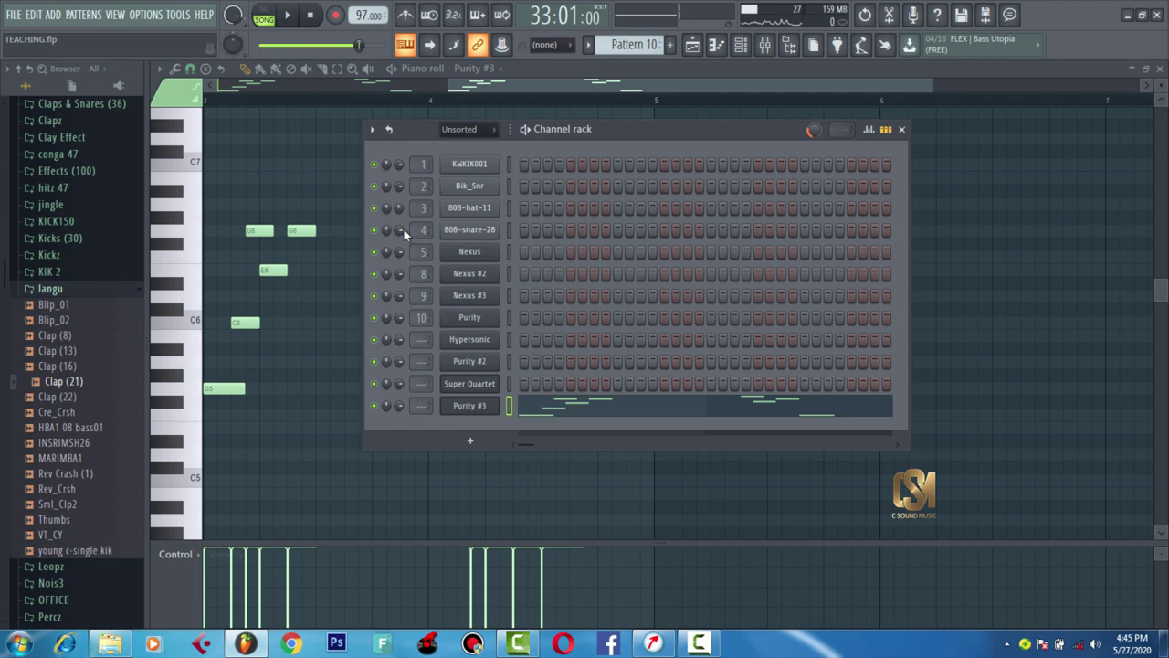
pyautogui.click(477, 406)
pyautogui.click(399, 92)
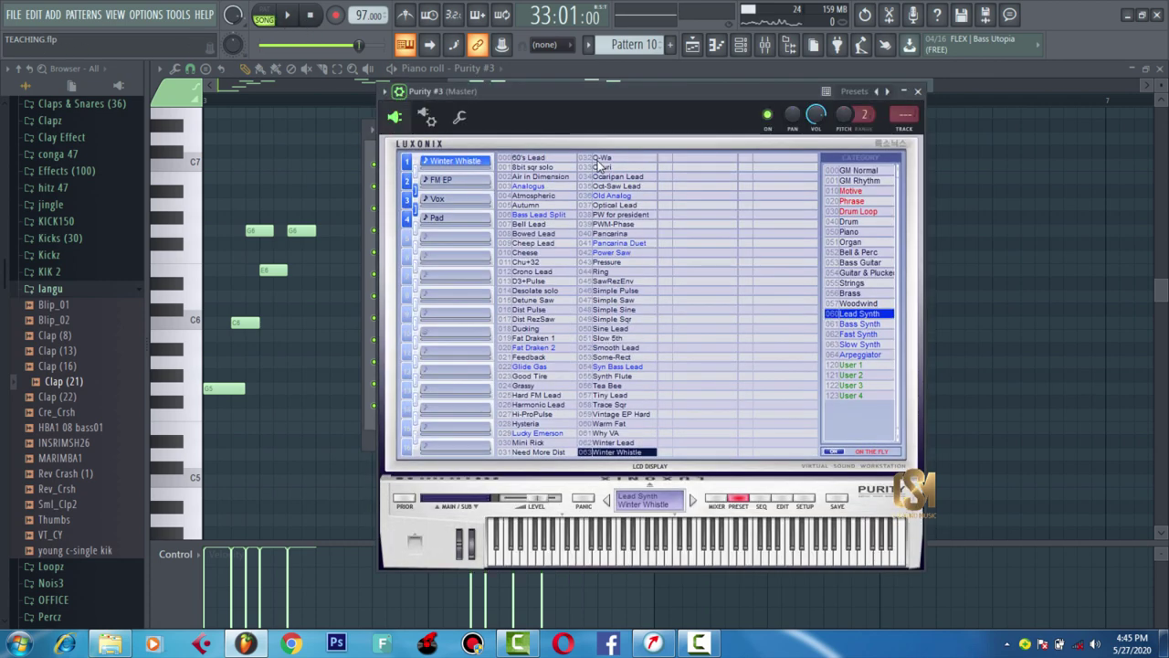
pyautogui.click(903, 128)
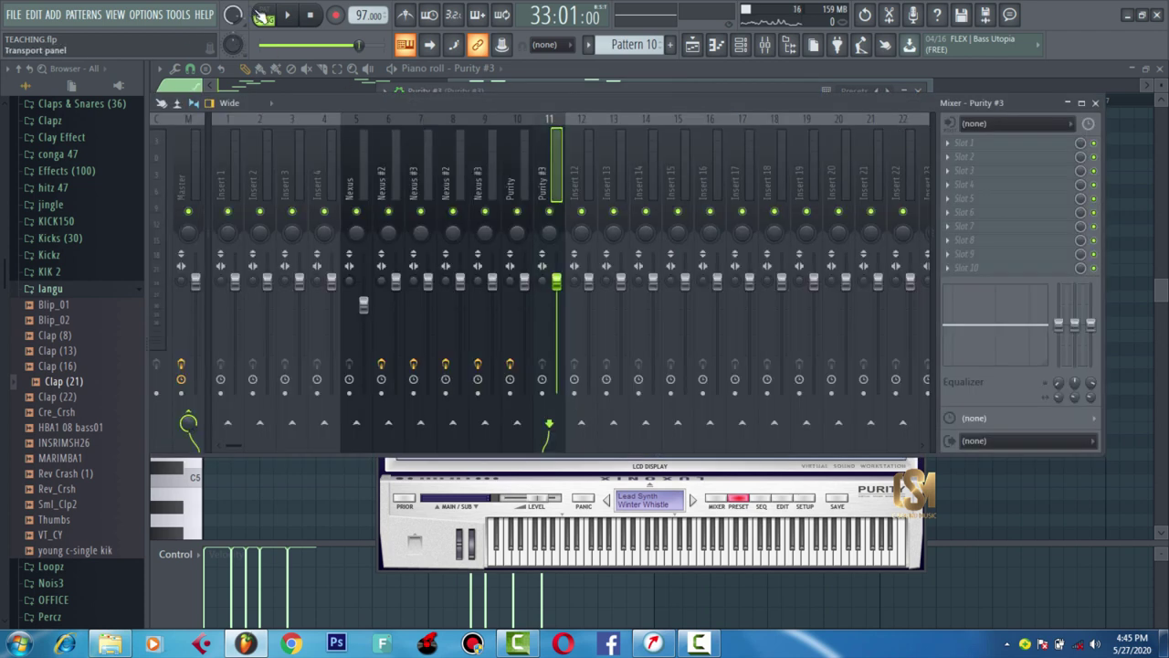
pyautogui.click(262, 17)
pyautogui.press('space')
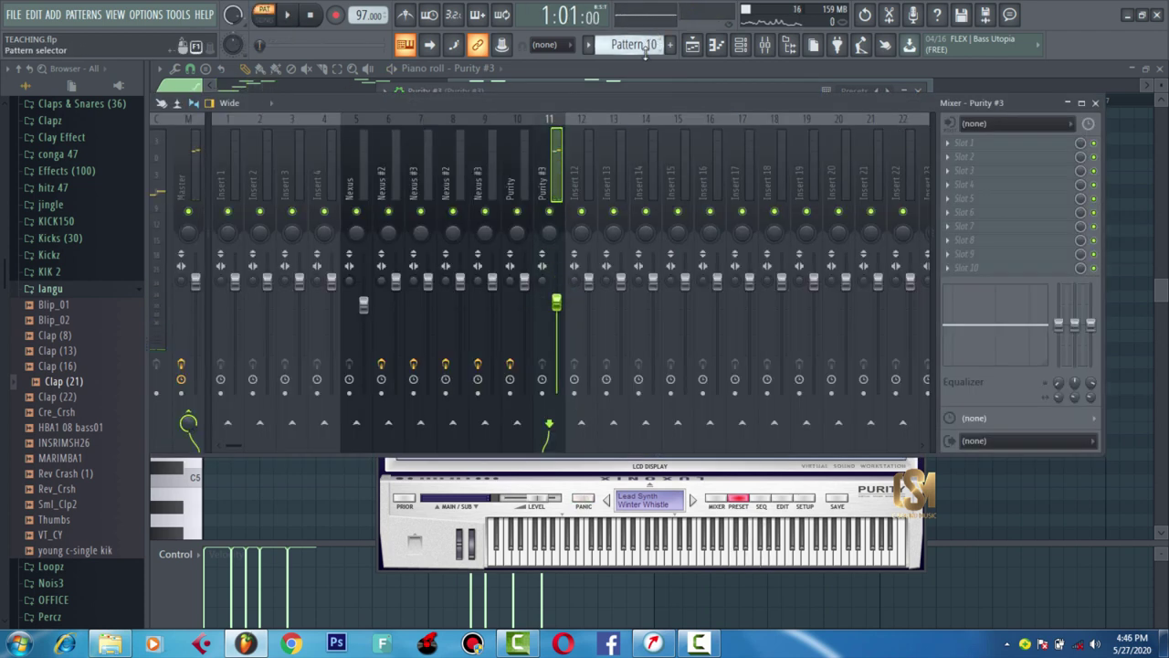
# - Lower the Purity fader to 81% with Pattern 6 playing and the Nexus #3 fader with Pattern 5 playing
pyautogui.scroll(-4, 645, 51)
pyautogui.press('space')
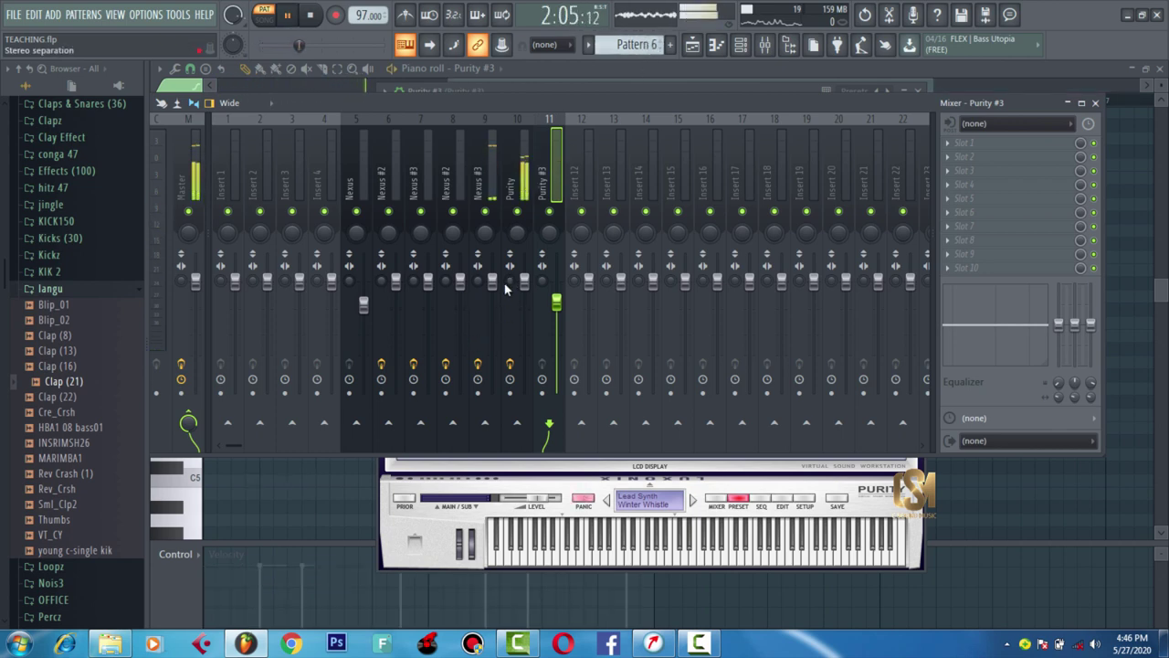
pyautogui.click(526, 303)
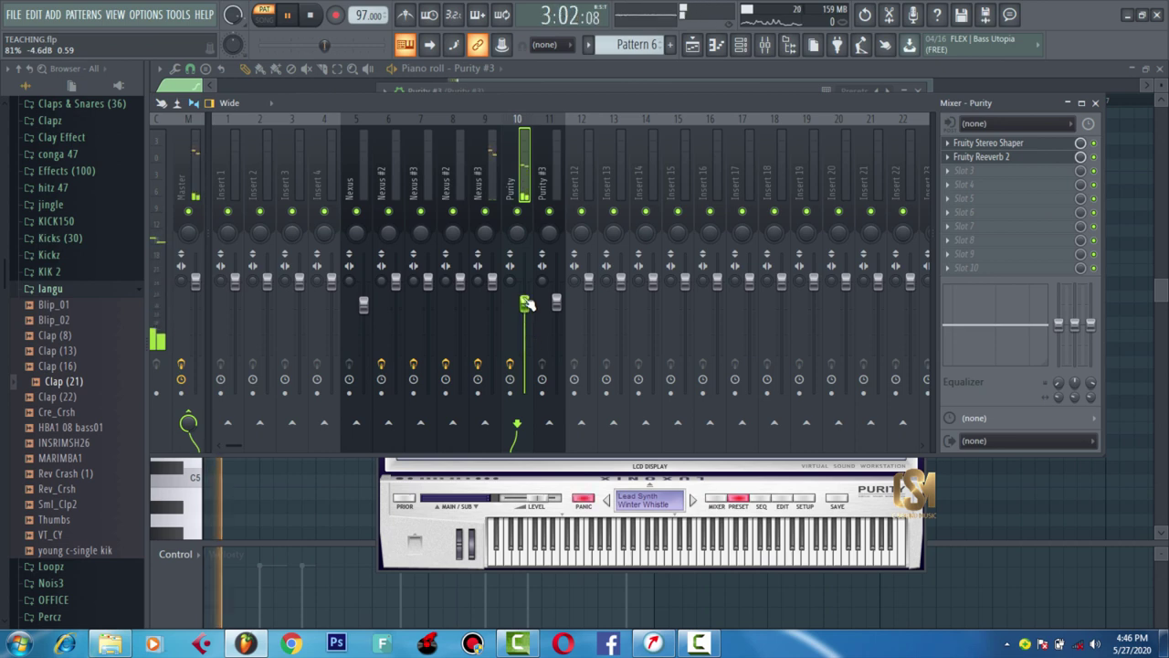
pyautogui.press('KP_Subtract')
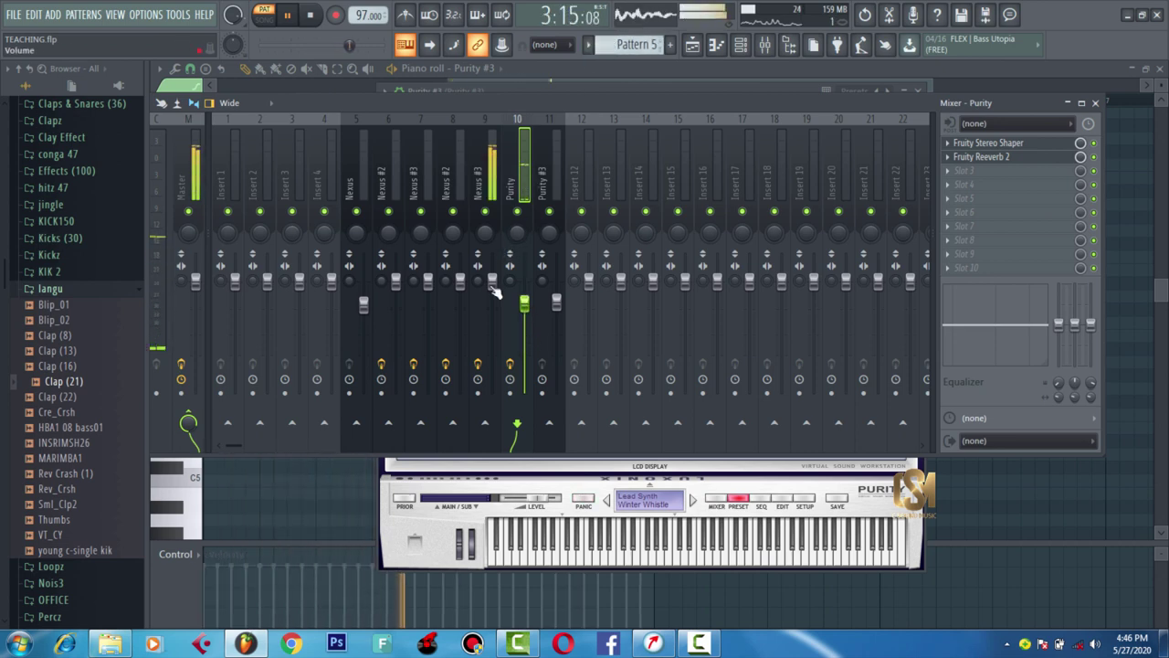
pyautogui.moveTo(493, 291); pyautogui.dragTo(496, 330)
# - Audition the arrangement in song mode, starting at 31:09 just before the bar 33 section
pyautogui.press('space')
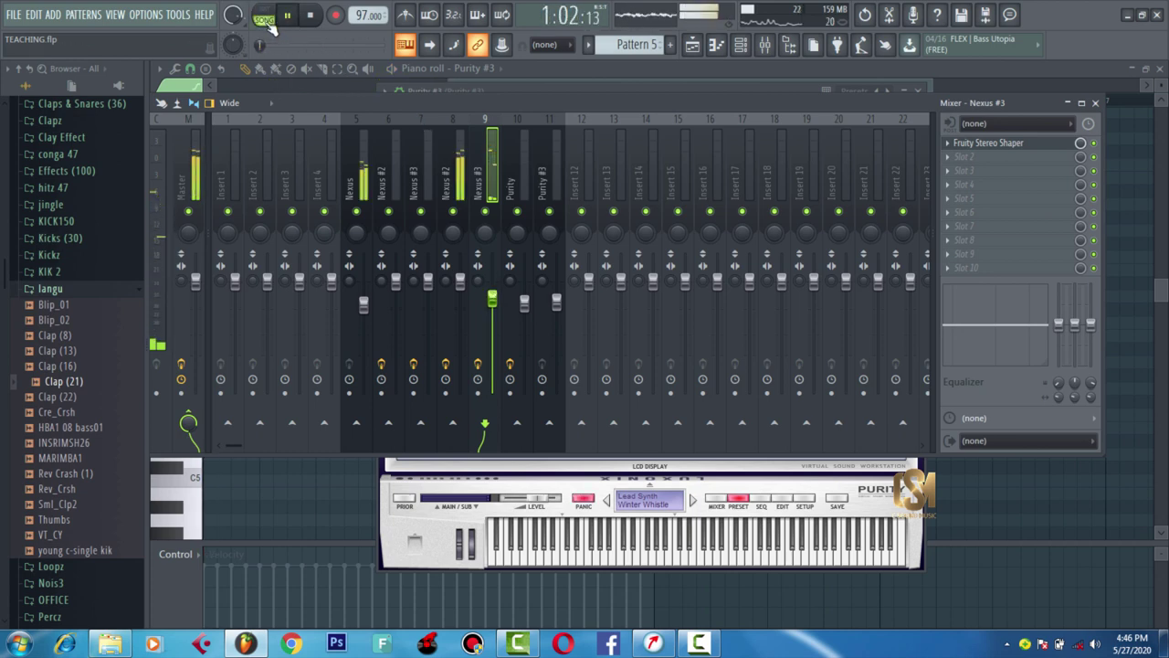
pyautogui.click(692, 45)
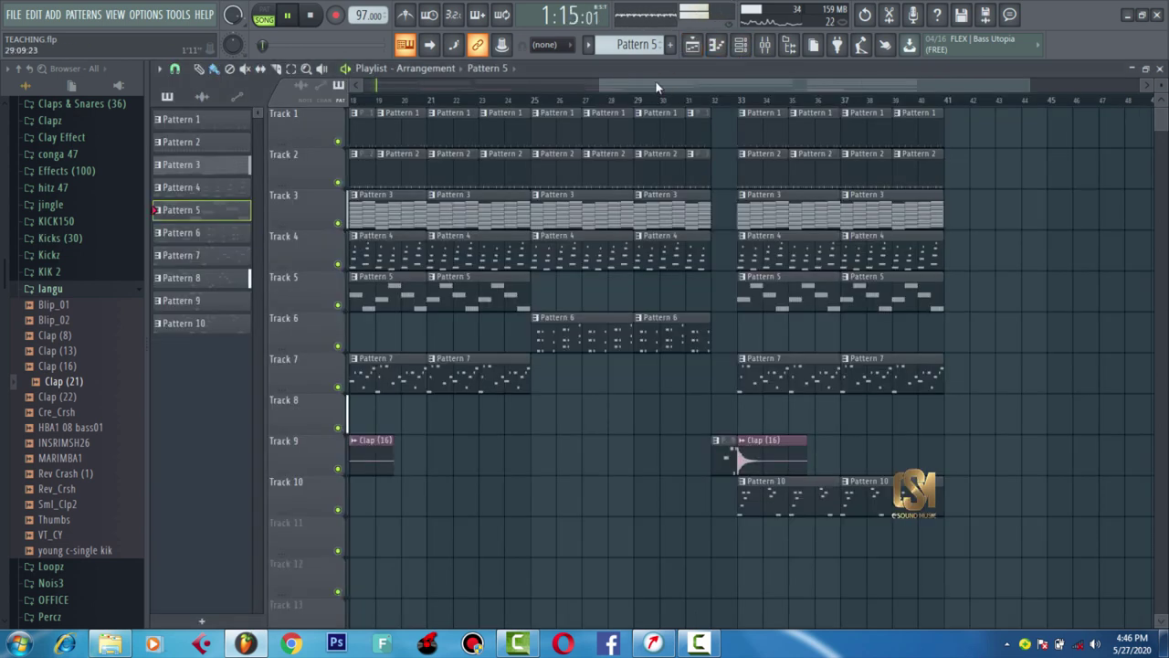
pyautogui.moveTo(656, 87); pyautogui.dragTo(724, 101)
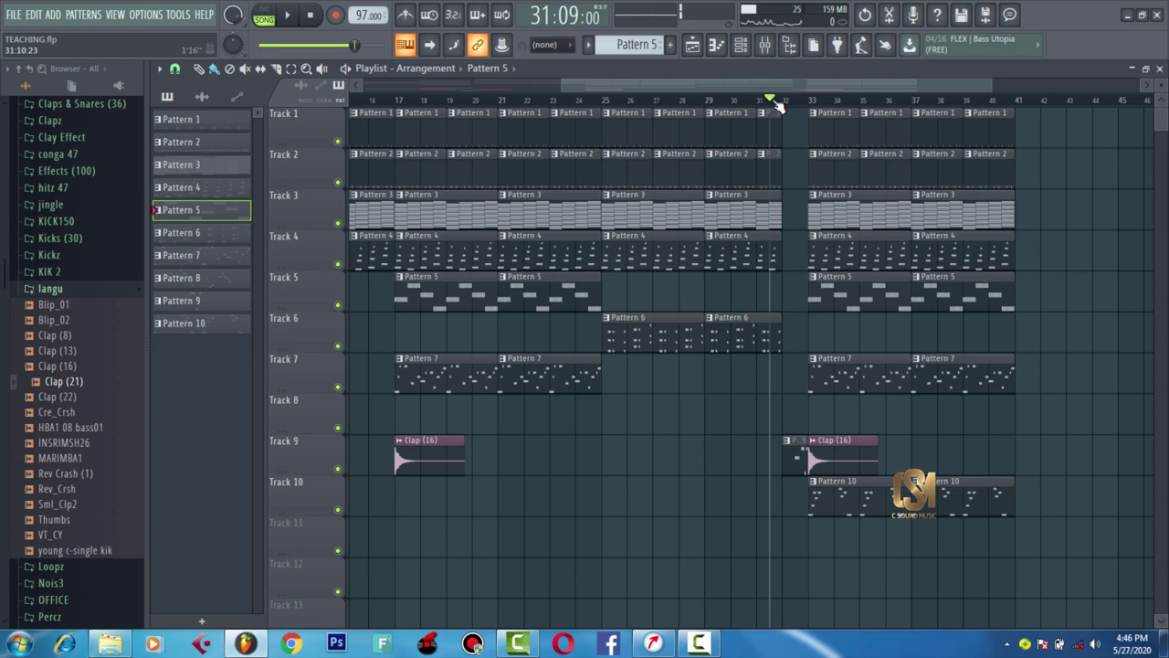
pyautogui.press('space')
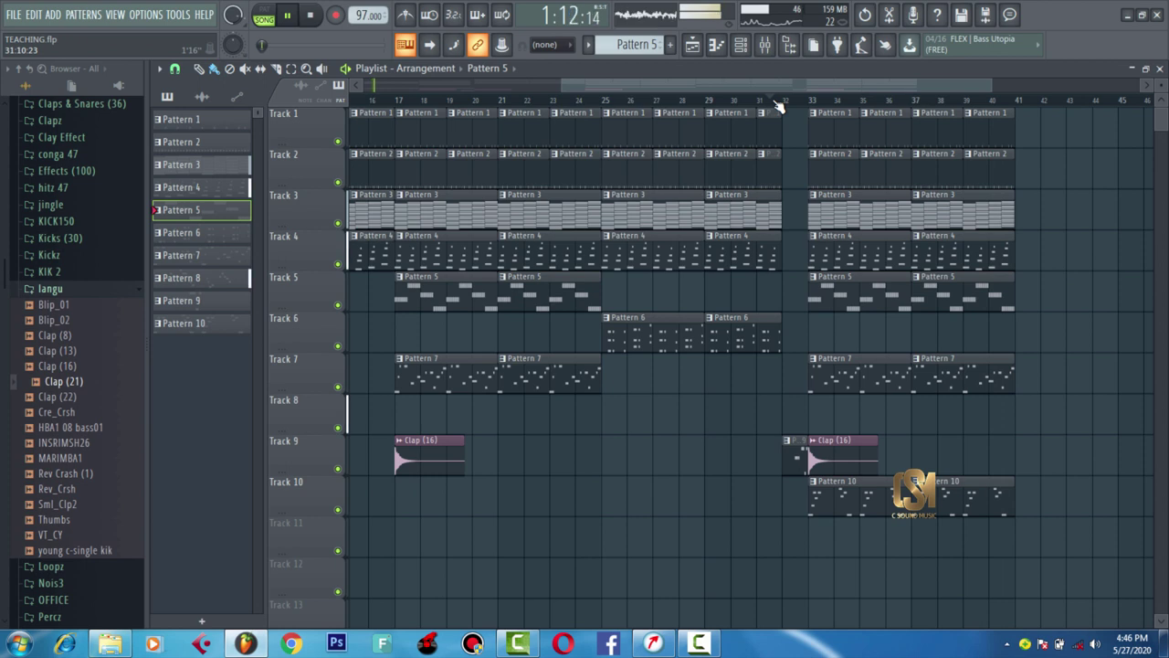
pyautogui.press('space')
pyautogui.click(772, 102)
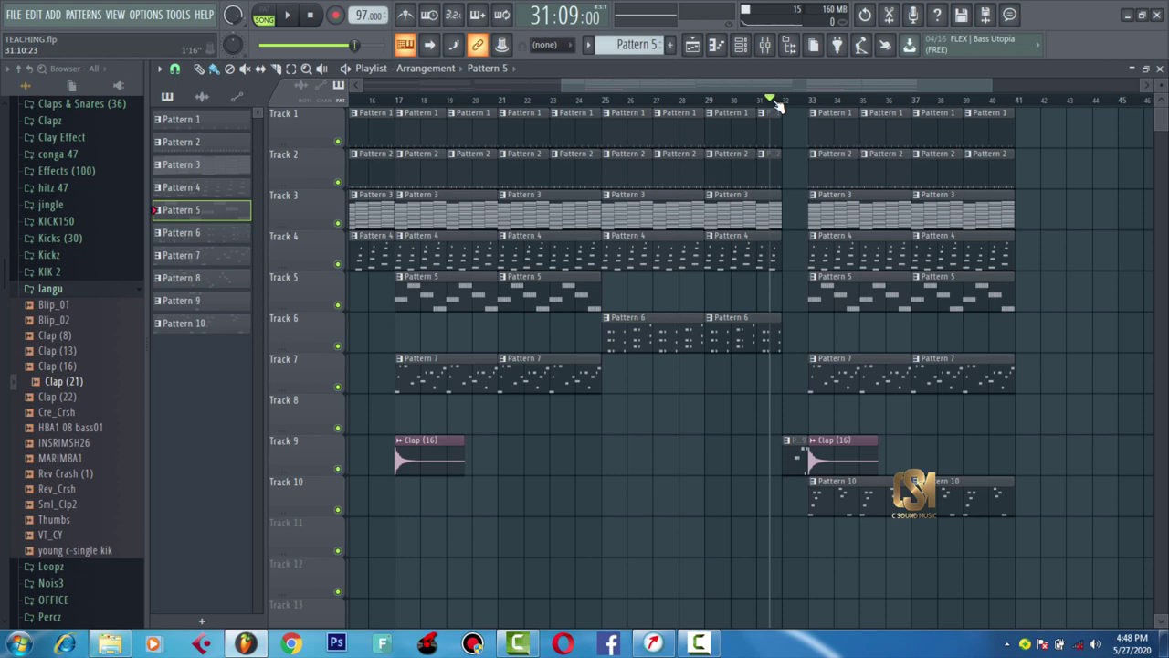
# - Switch to the Camtasia Recorder window
pyautogui.moveTo(705, 648)
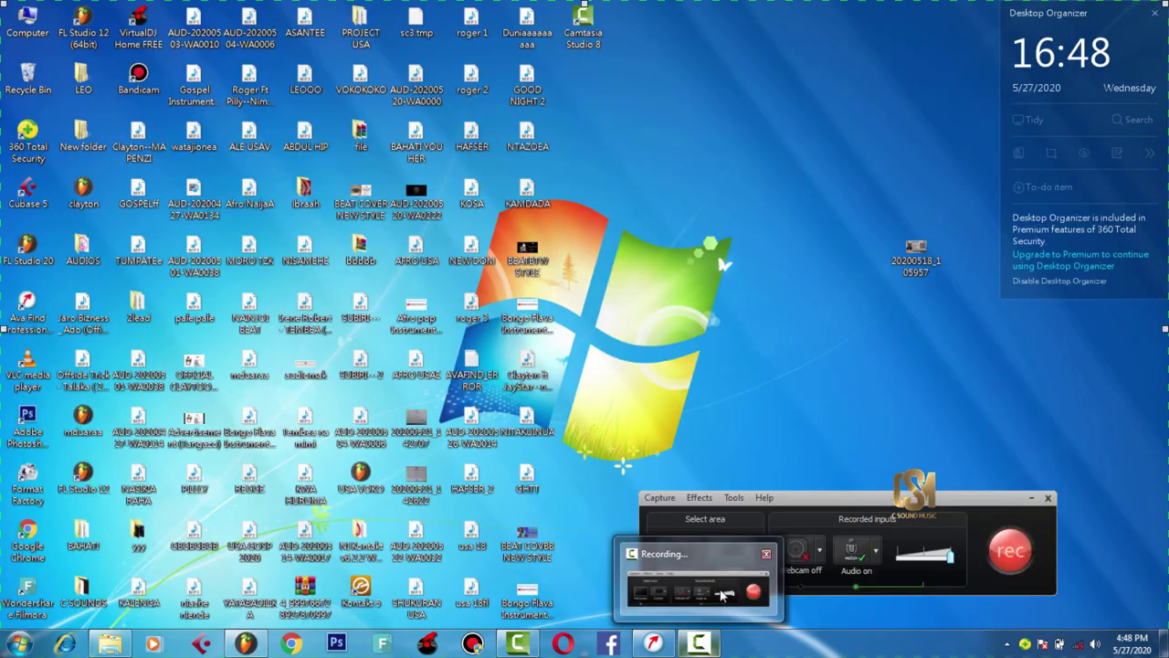
pyautogui.click(722, 594)
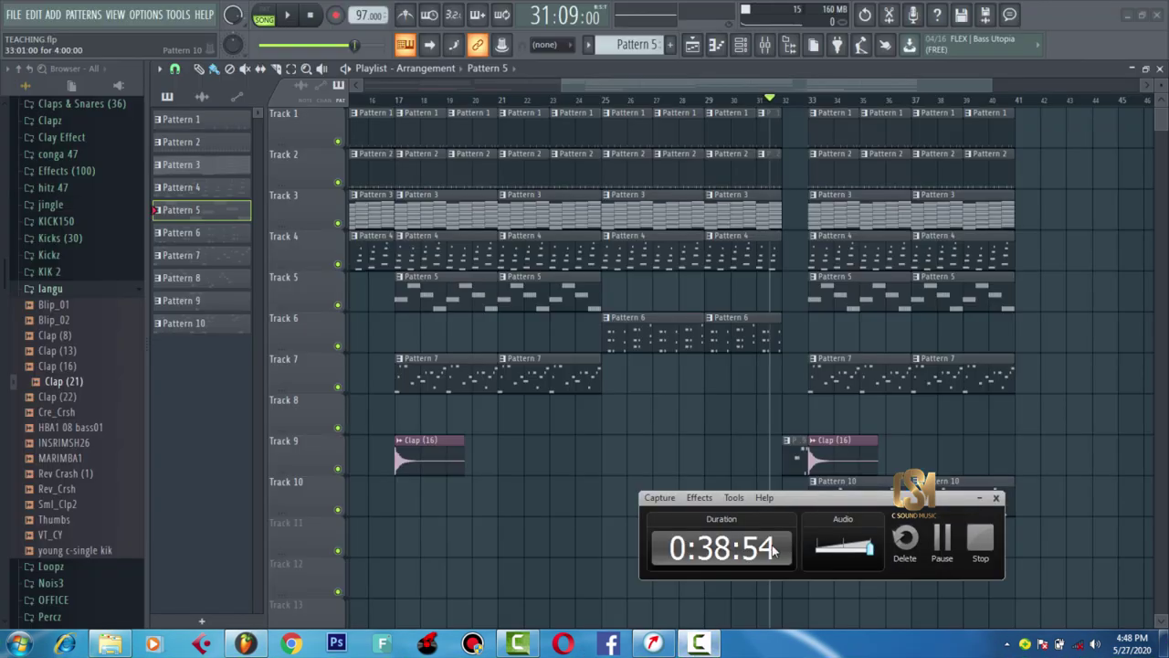